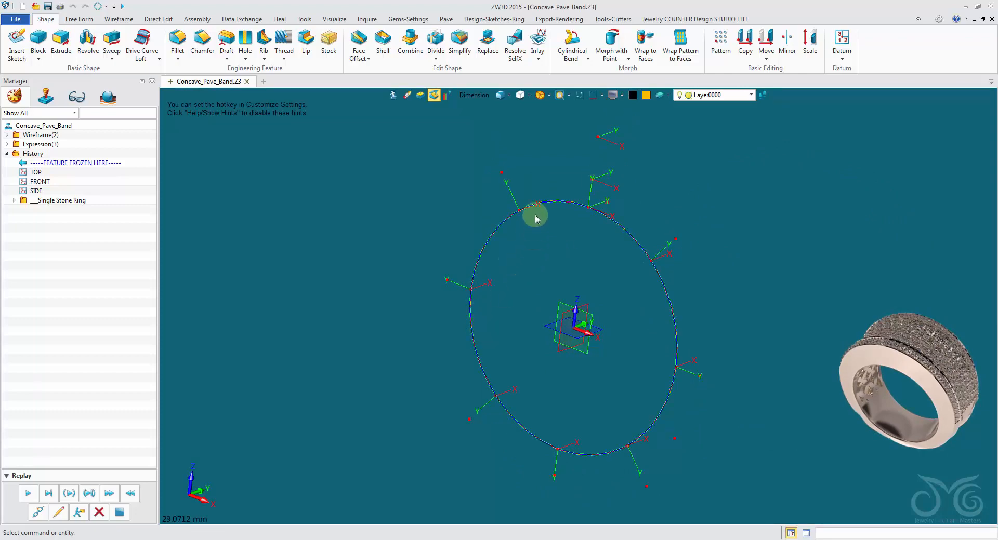
# Start a sketch on the 12OClock plane using the plane's centroid as origin, and hide the surrounding part geometry
pyautogui.rightClick(538, 248)
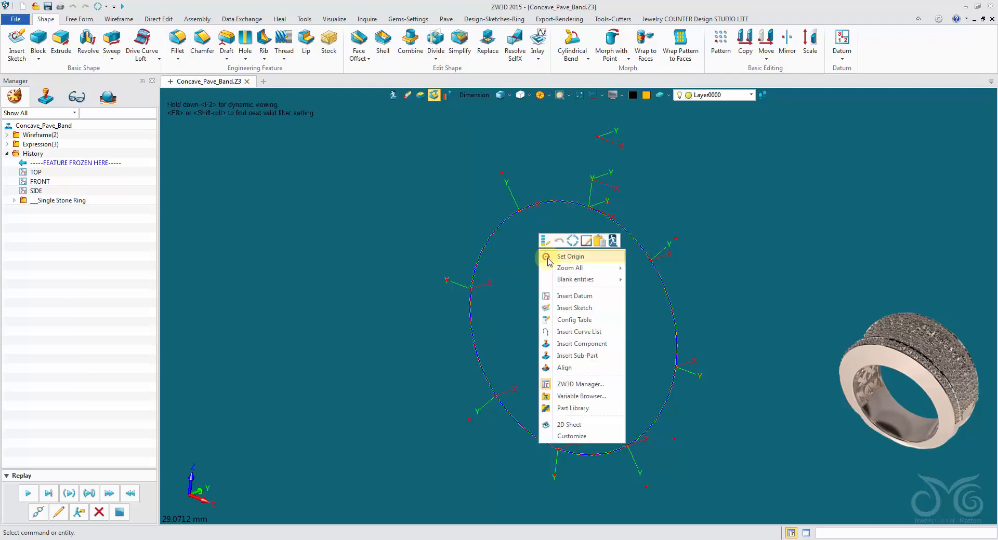
pyautogui.click(613, 240)
pyautogui.click(607, 205)
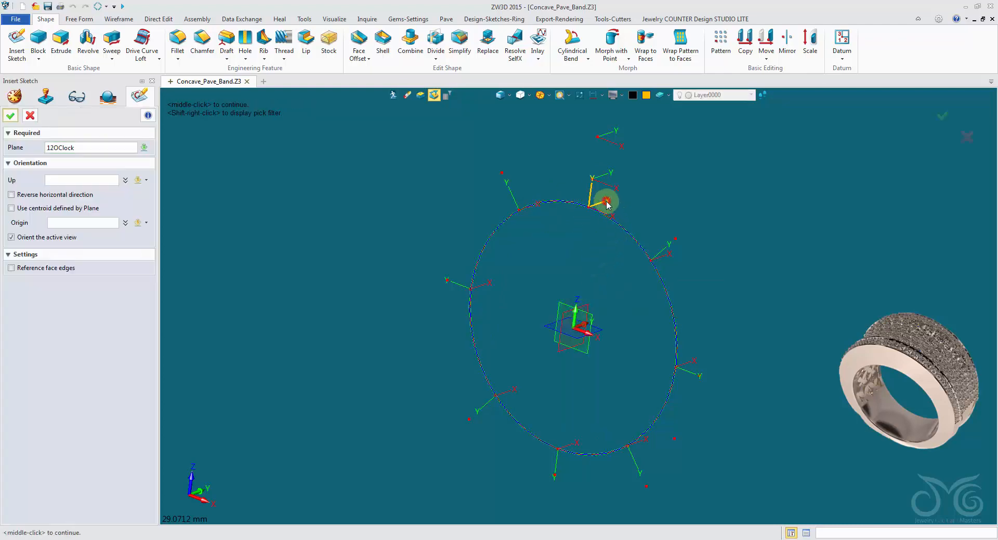
pyautogui.click(90, 212)
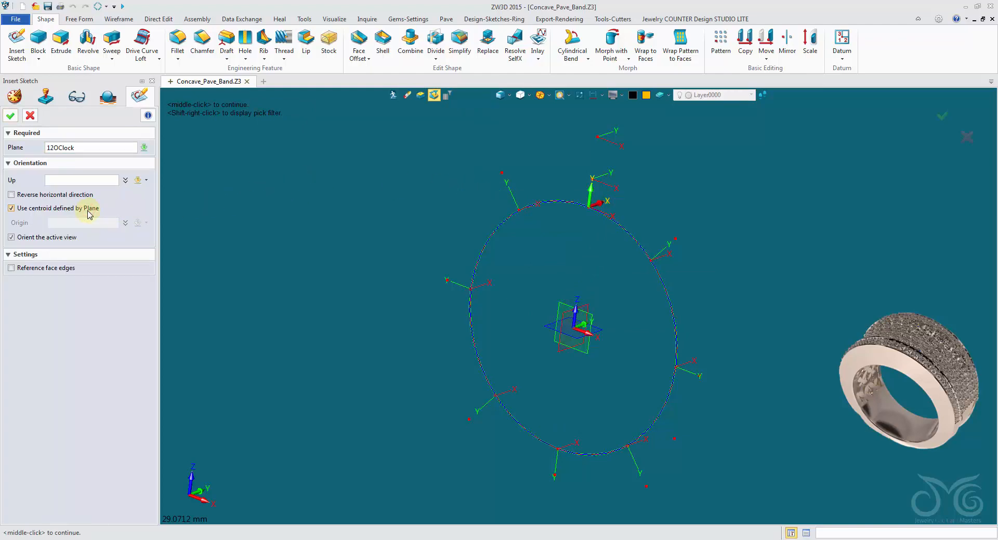
pyautogui.click(11, 115)
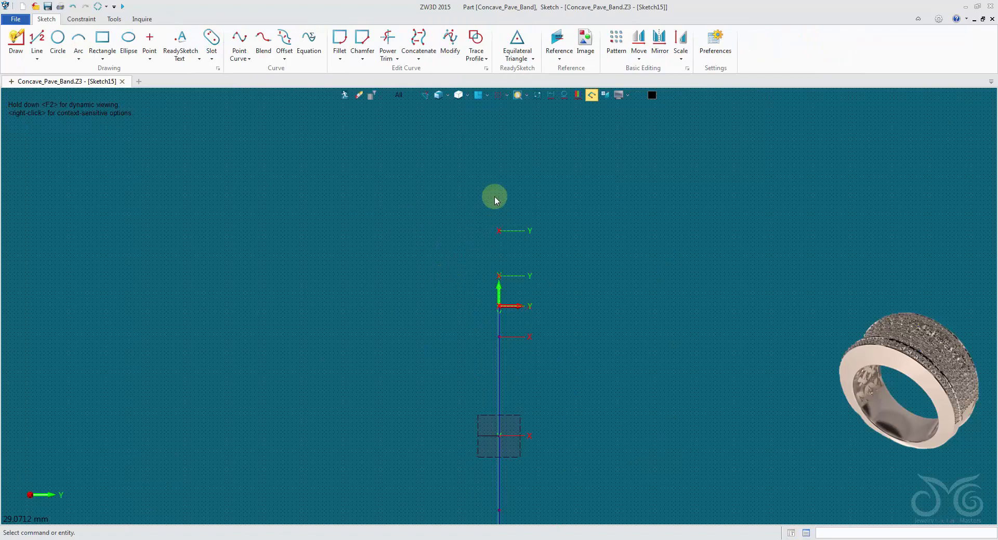
pyautogui.click(540, 98)
# Draw a horizontal line about 11.75 mm long and a separate vertical line about 5.25 mm long, away from the origin
pyautogui.scroll(1, 407, 238)
pyautogui.moveTo(407, 238)
pyautogui.mouseDown(button='middle')
pyautogui.moveTo(371, 316)
pyautogui.moveTo(417, 345)
pyautogui.mouseUp(button='middle')
pyautogui.scroll(-1, 372, 316)
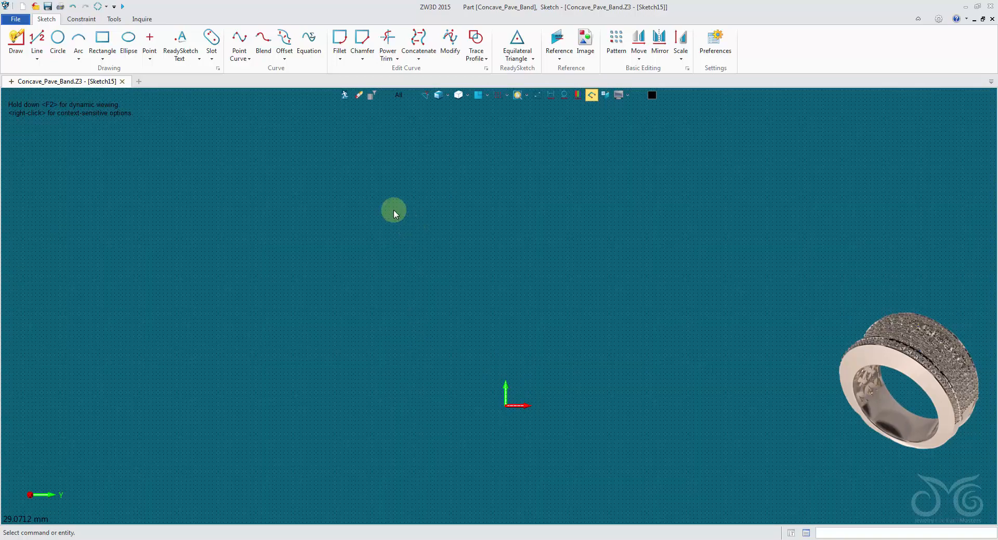
pyautogui.click(37, 39)
pyautogui.click(81, 185)
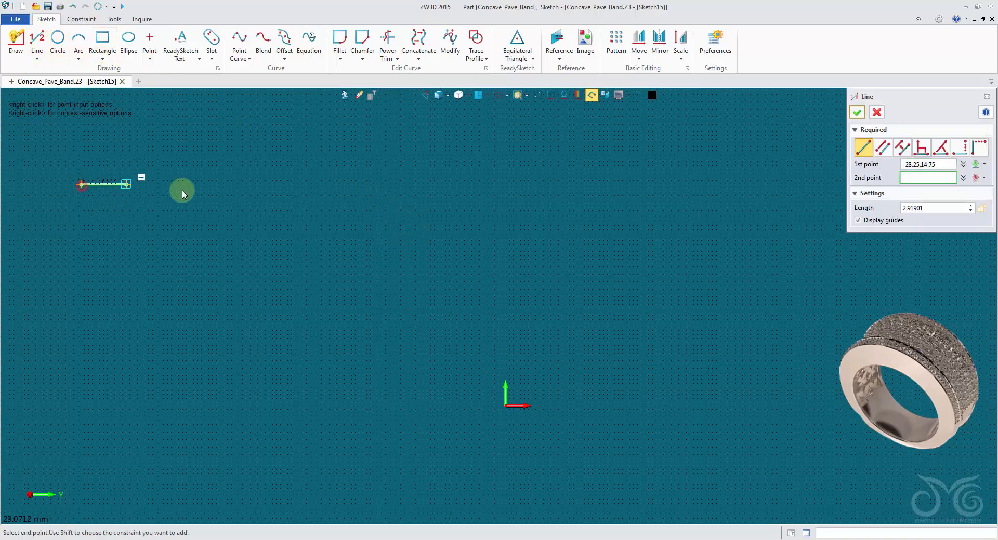
pyautogui.click(258, 185)
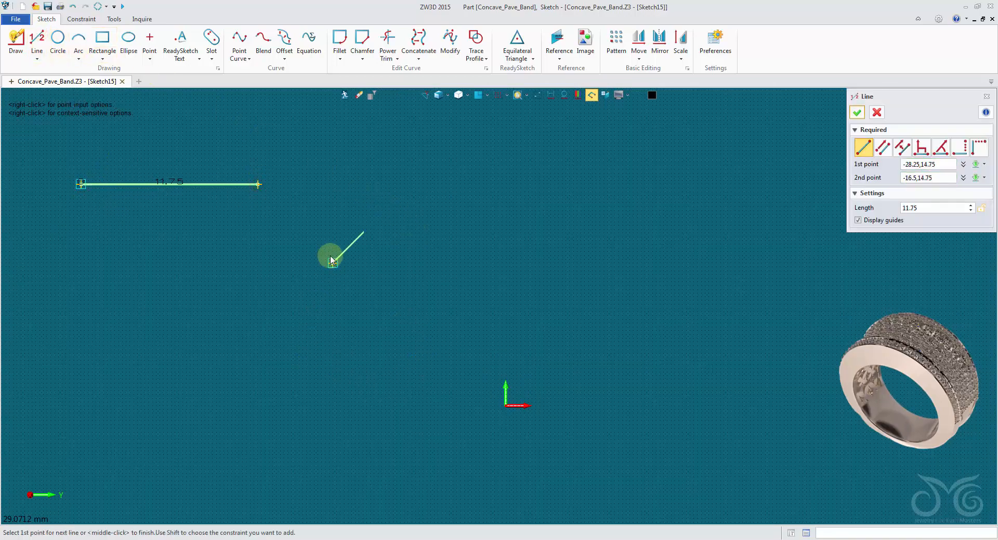
pyautogui.click(307, 230)
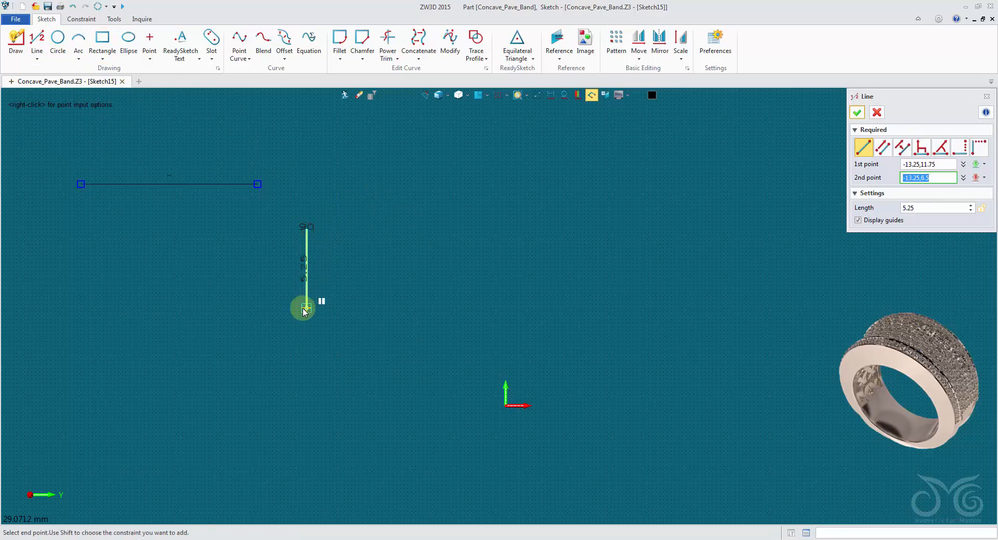
pyautogui.click(306, 309)
pyautogui.click(857, 113)
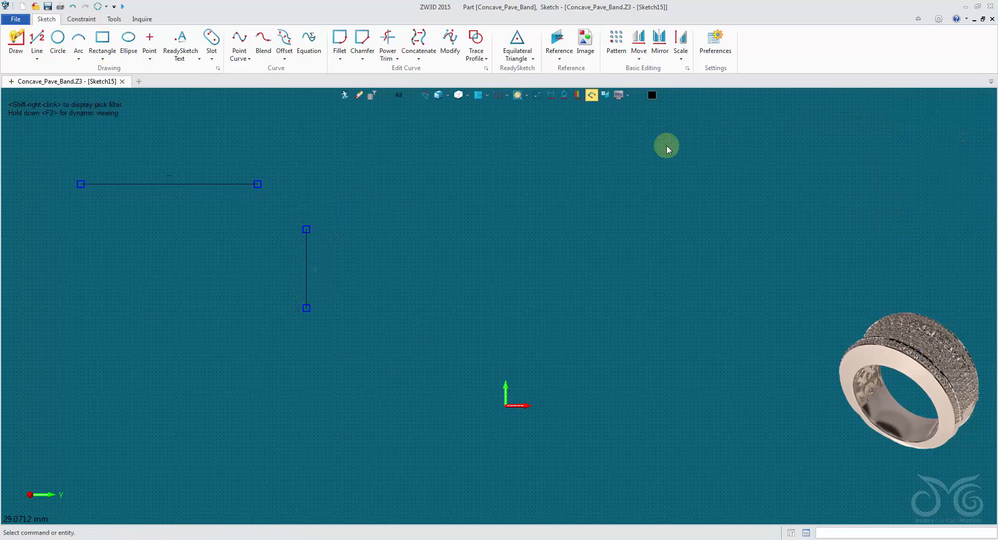
# Add a quick dimension above the horizontal line and set its length to 12 mm
pyautogui.rightClick(317, 145)
pyautogui.click(336, 124)
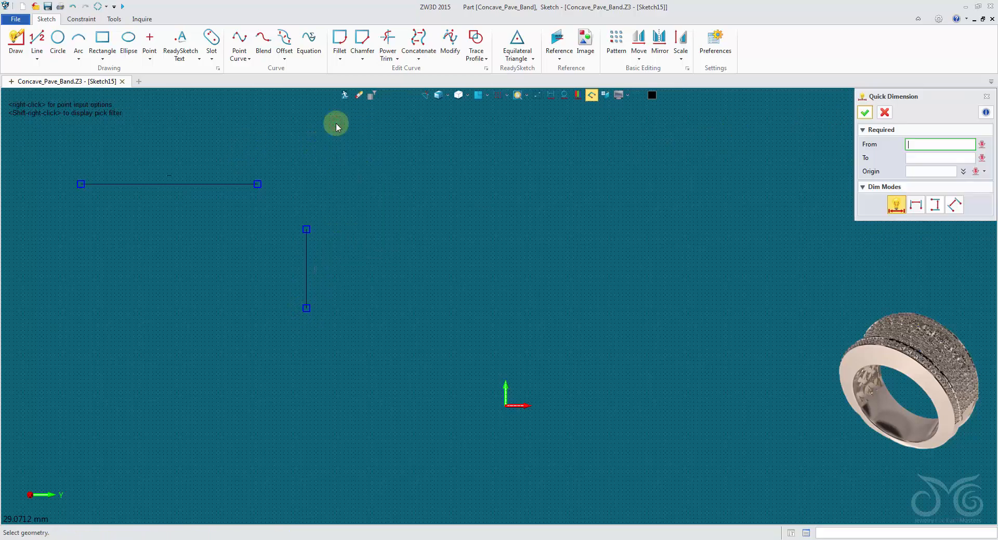
pyautogui.click(191, 183)
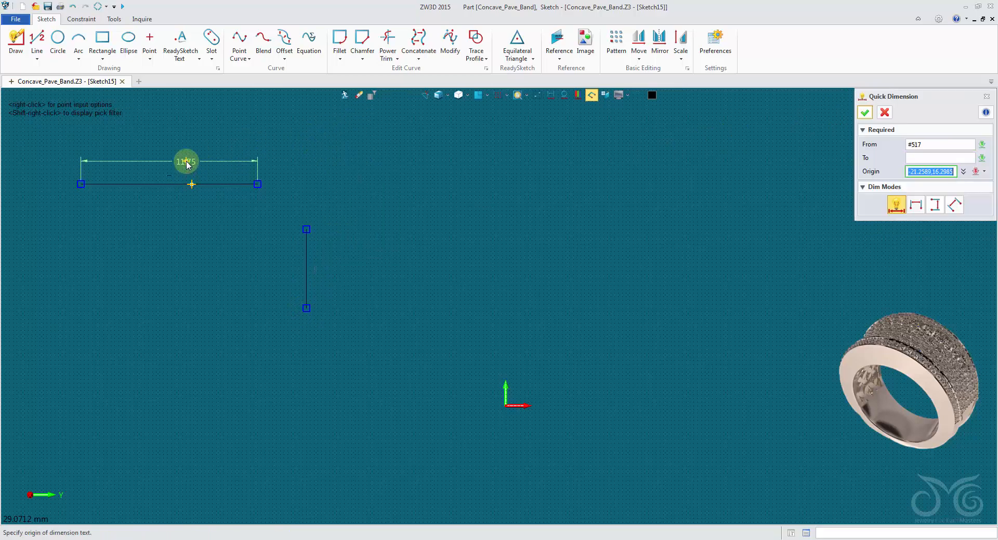
pyautogui.click(187, 161)
pyautogui.moveTo(281, 169); pyautogui.dragTo(398, 139)
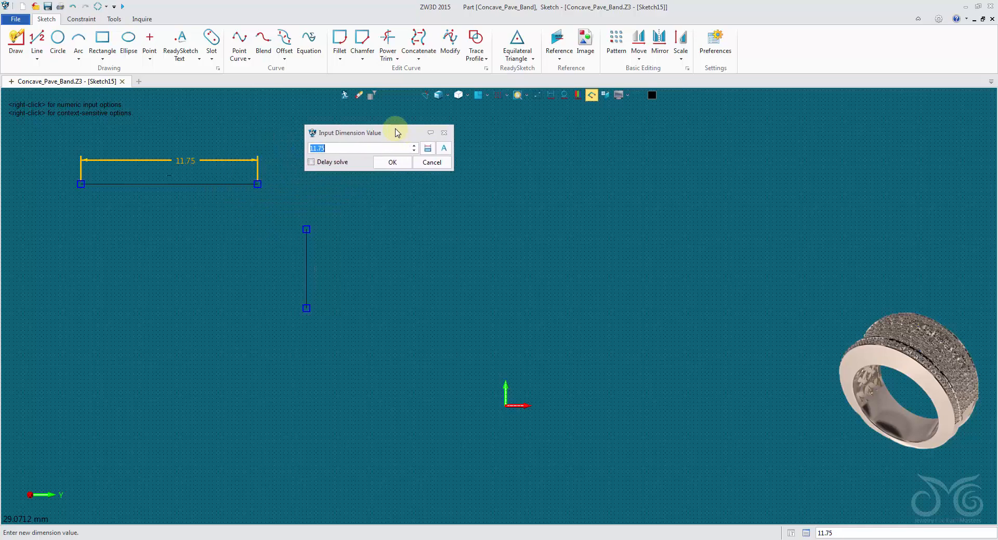
pyautogui.click(394, 163)
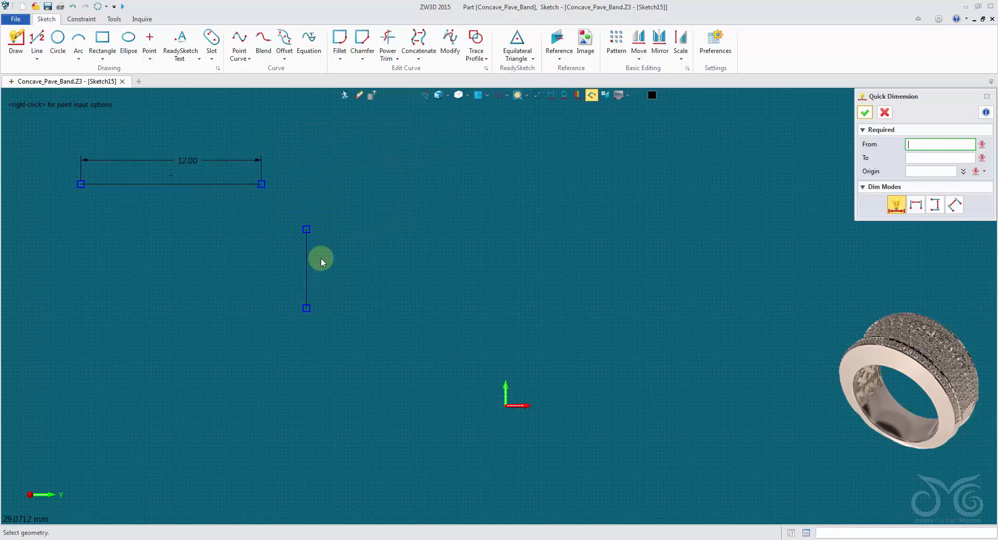
# Dimension the vertical line and set its length to 0.50 mm
pyautogui.click(308, 260)
pyautogui.click(276, 264)
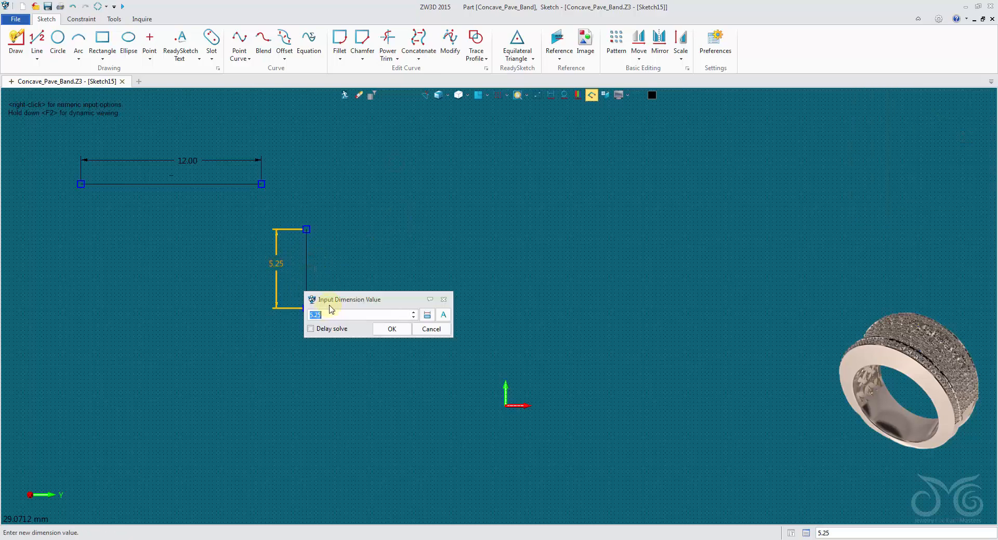
pyautogui.click(399, 337)
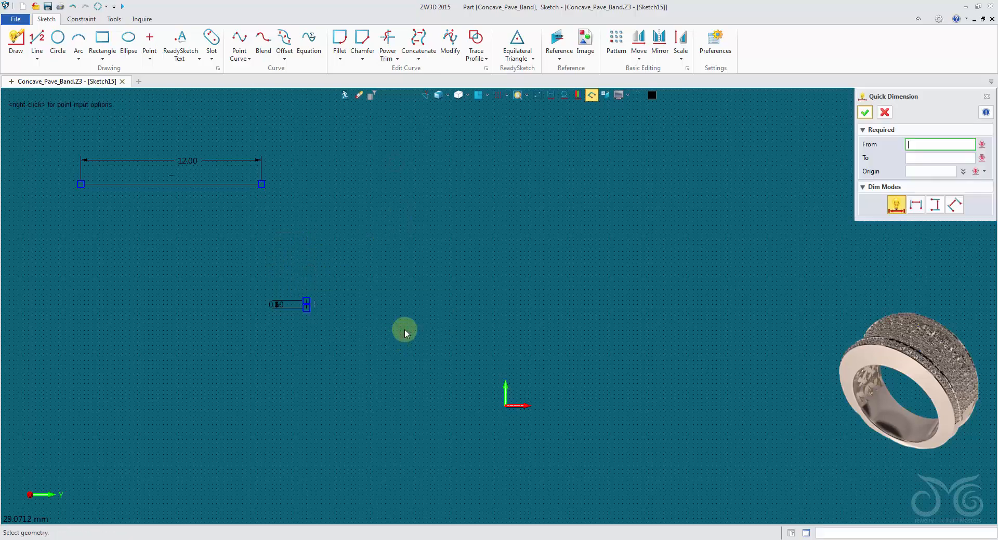
pyautogui.click(865, 113)
# Constrain the vertical line's lower endpoint to coincide with the sketch origin
pyautogui.moveTo(469, 307); pyautogui.dragTo(499, 286, button='middle')
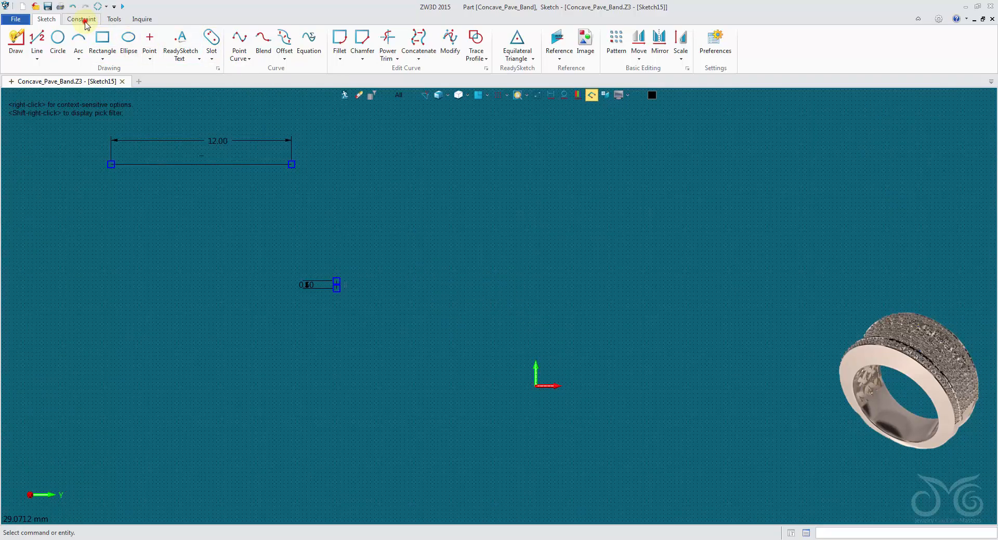
pyautogui.click(84, 21)
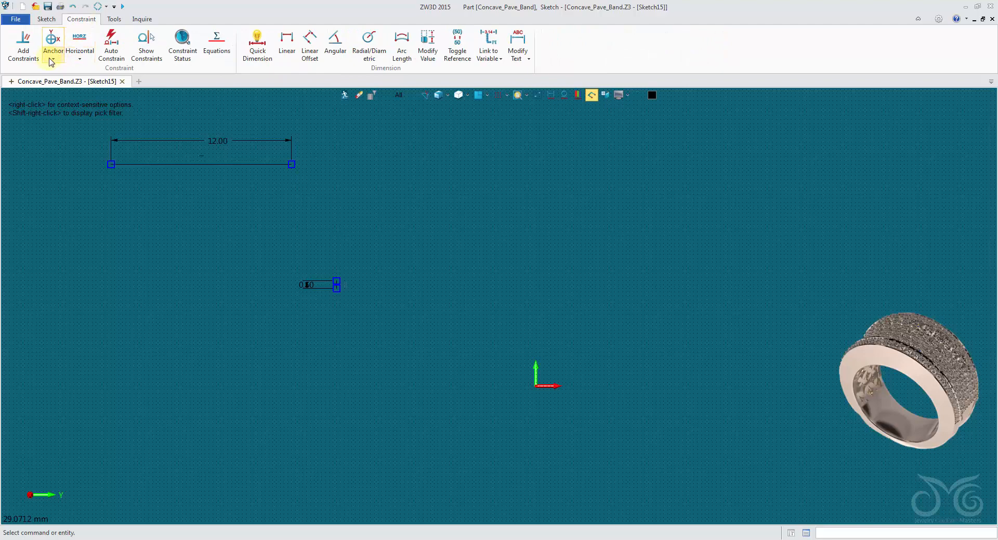
pyautogui.click(27, 51)
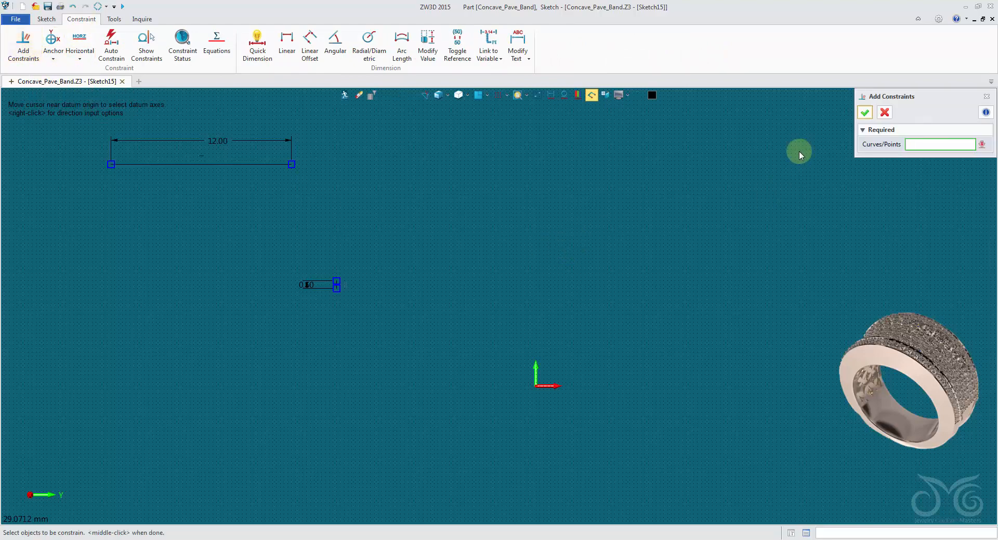
pyautogui.scroll(2, 443, 284)
pyautogui.moveTo(431, 279); pyautogui.dragTo(465, 253, button='middle')
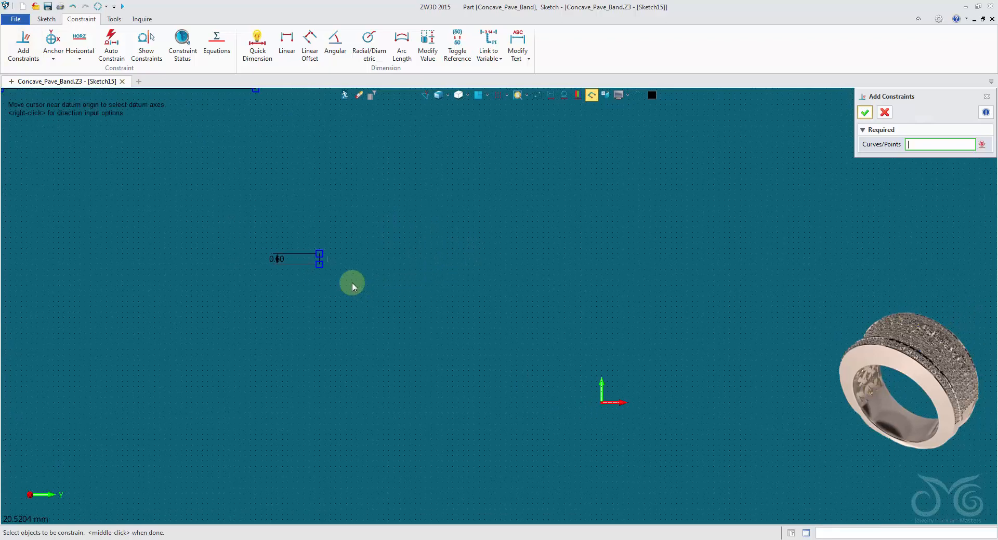
pyautogui.click(322, 264)
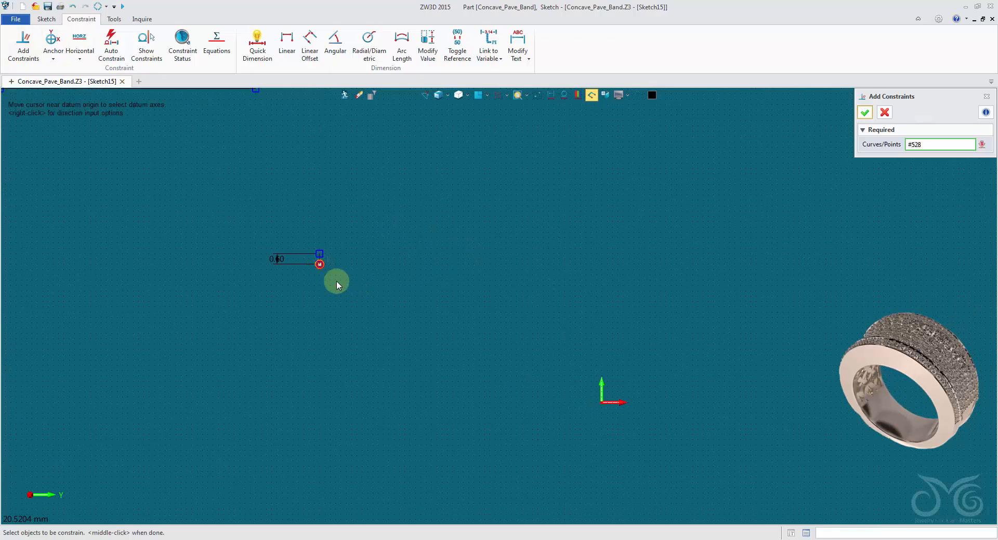
pyautogui.click(601, 405)
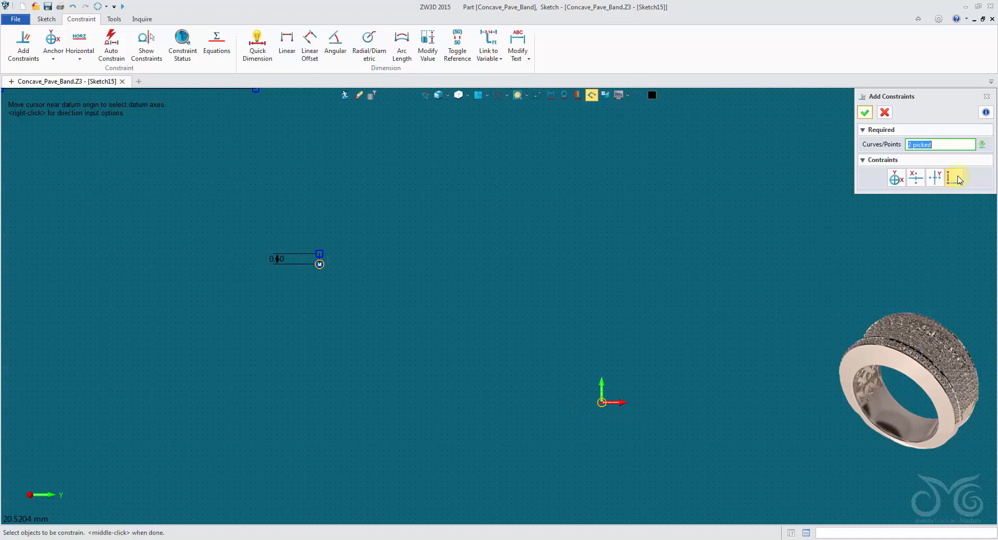
pyautogui.click(864, 112)
# Apply a midpoint constraint between the horizontal line's two endpoints and the vertical line's upper endpoint
pyautogui.scroll(-1, 710, 158)
pyautogui.moveTo(710, 158)
pyautogui.mouseDown(button='middle')
pyautogui.moveTo(708, 288)
pyautogui.moveTo(752, 285)
pyautogui.mouseUp(button='middle')
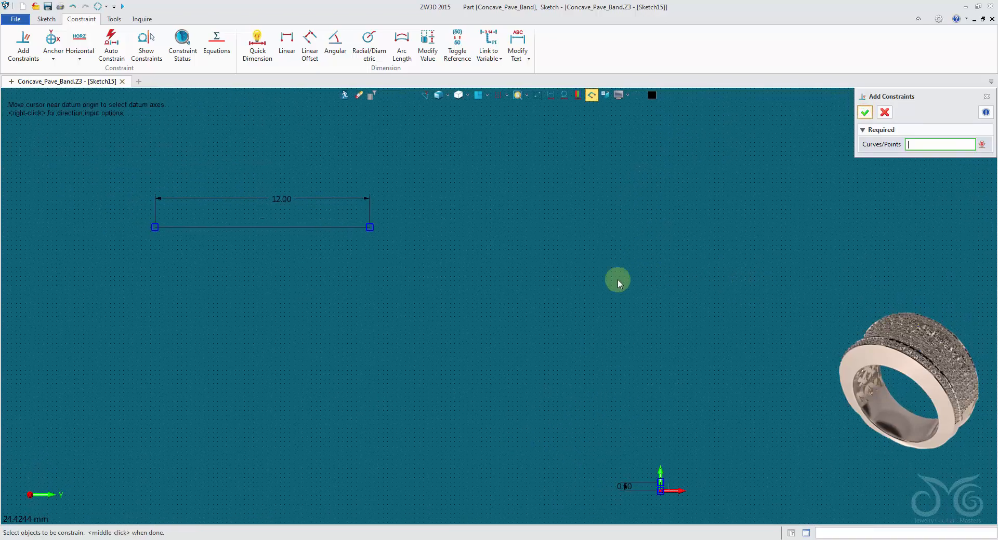
pyautogui.click(156, 228)
pyautogui.click(368, 227)
pyautogui.moveTo(735, 408); pyautogui.dragTo(582, 349, button='middle')
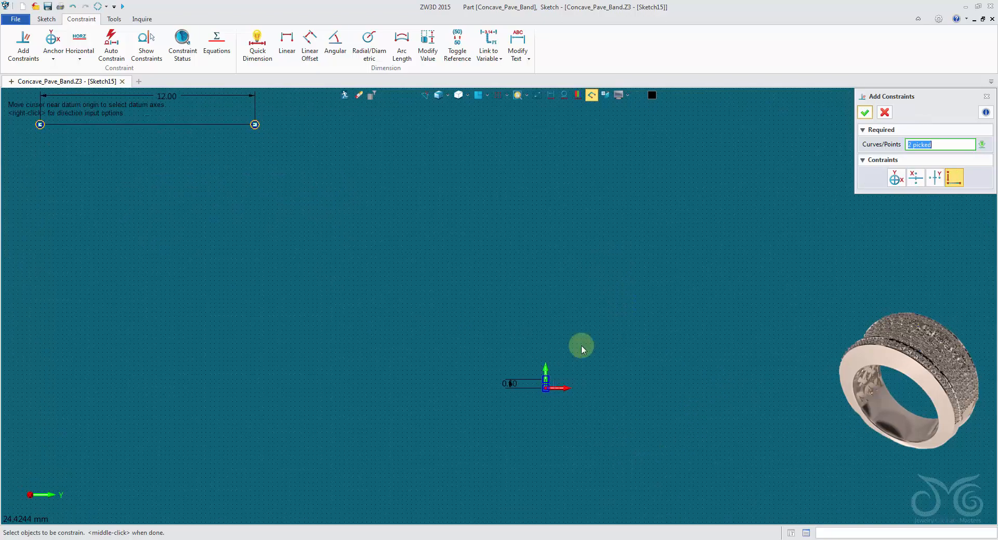
pyautogui.scroll(4, 583, 350)
pyautogui.click(502, 374)
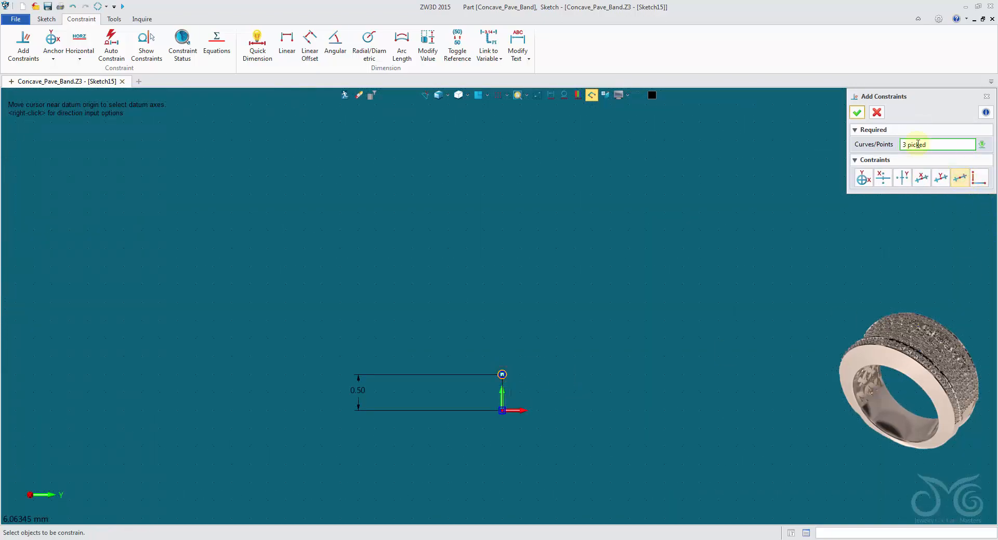
pyautogui.click(856, 113)
pyautogui.scroll(-1, 760, 196)
pyautogui.moveTo(767, 292); pyautogui.dragTo(720, 261, button='middle')
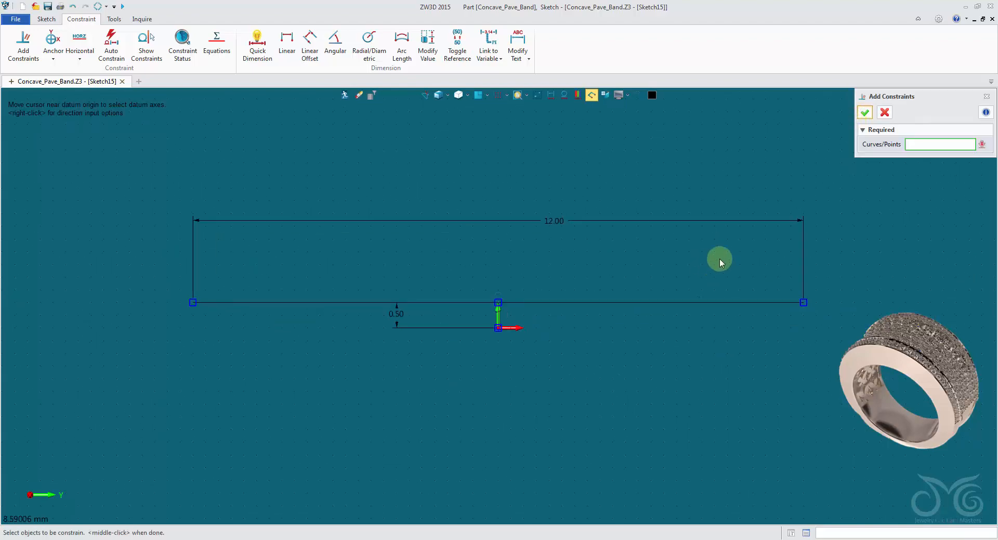
pyautogui.middleClick(886, 127)
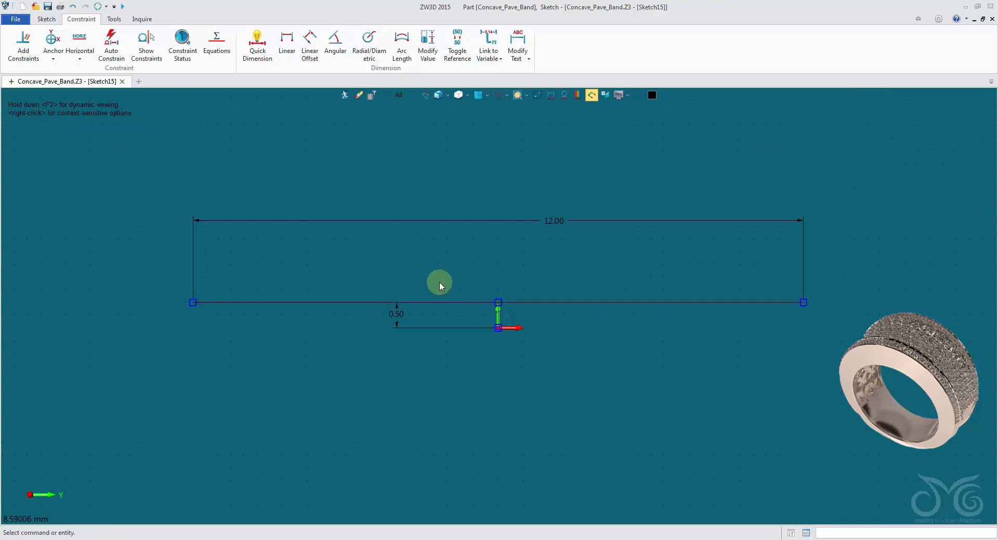
# Draw a three-point arc between the 12 mm line's endpoints, from -6,0.5 to 6,0.5, passing through the origin
pyautogui.scroll(-2, 437, 276)
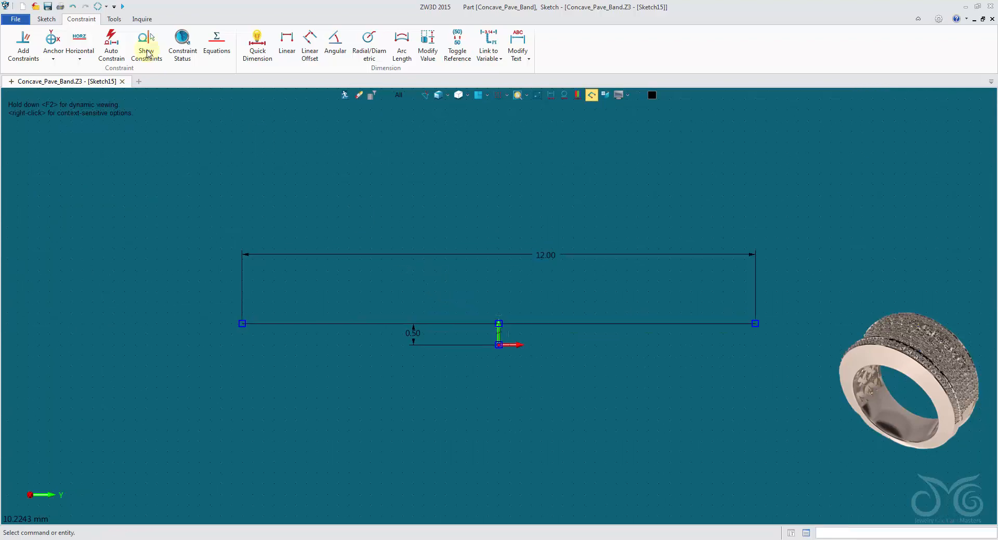
pyautogui.click(46, 19)
pyautogui.click(78, 42)
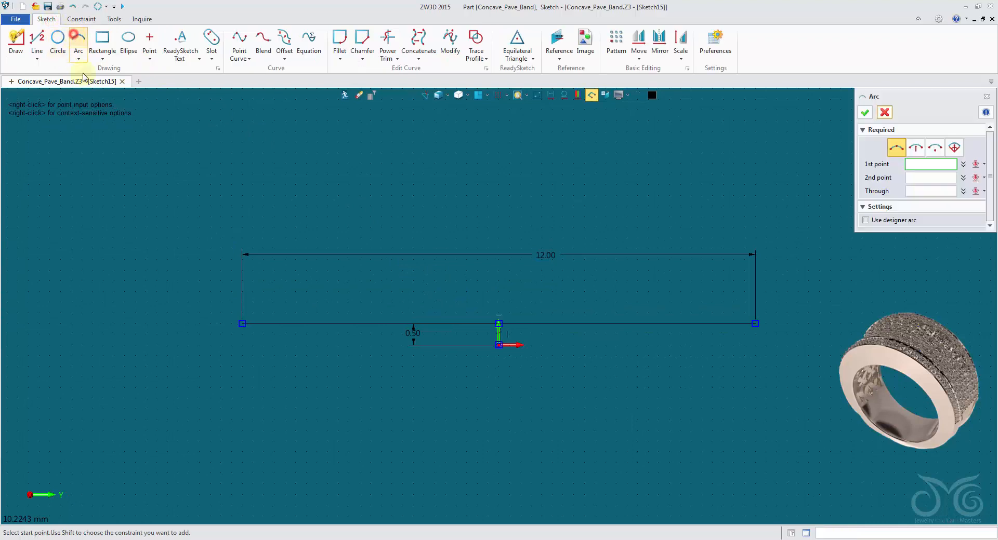
pyautogui.click(242, 324)
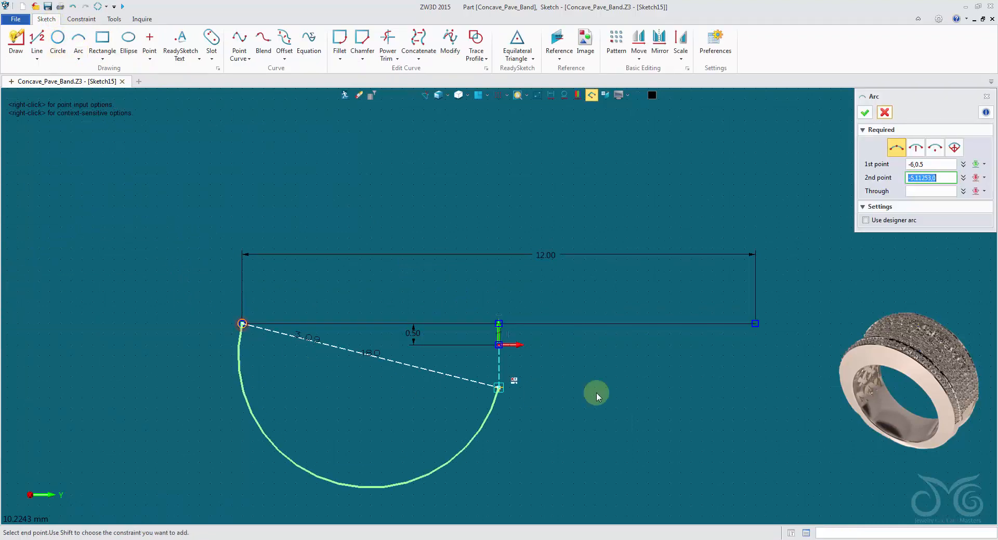
pyautogui.click(756, 325)
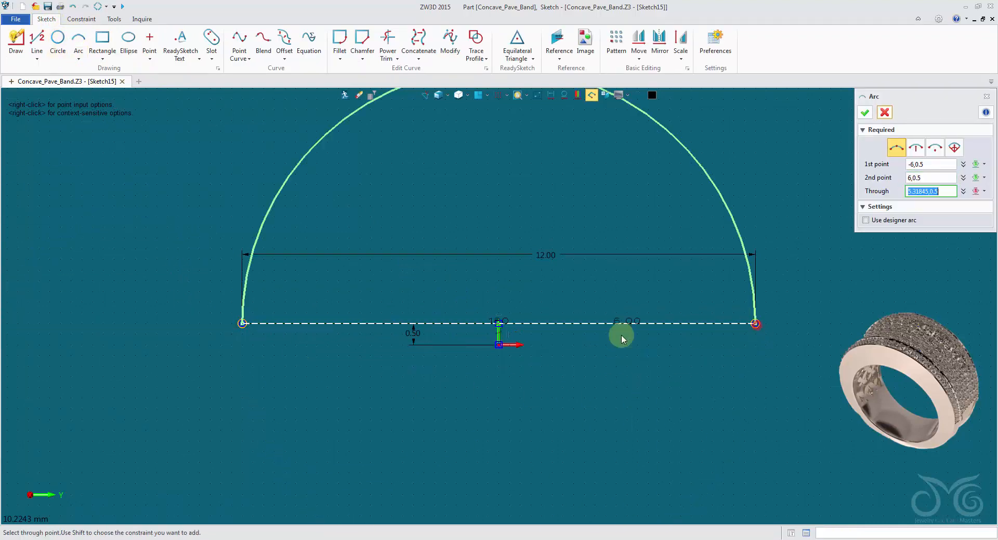
pyautogui.click(501, 346)
pyautogui.click(865, 112)
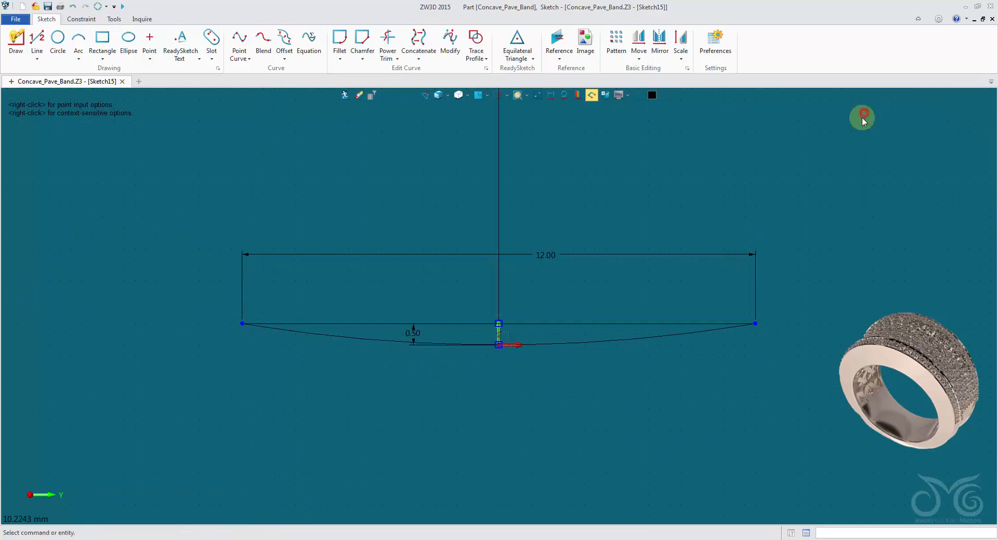
# Delete the arc's reference radius dimension
pyautogui.scroll(-4, 584, 260)
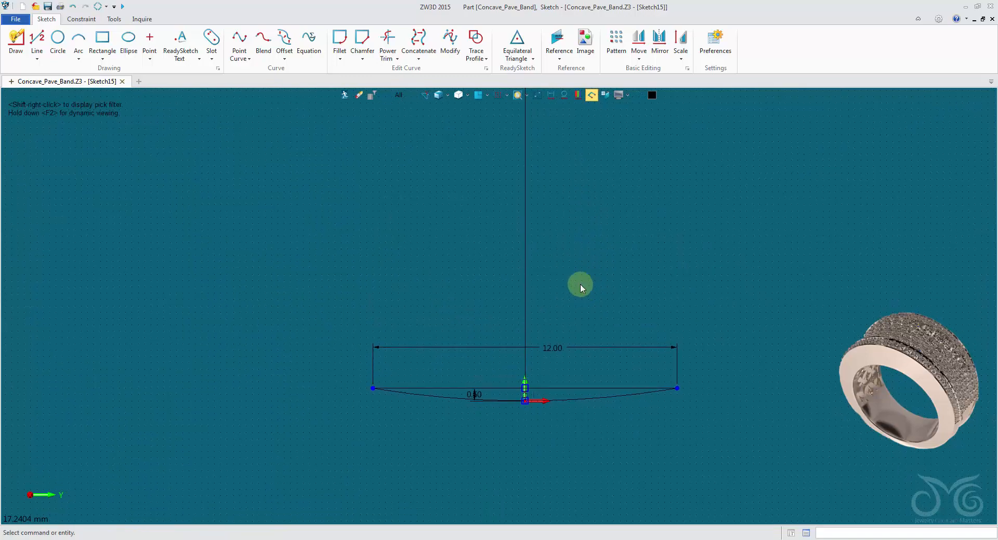
pyautogui.scroll(-4, 581, 285)
pyautogui.moveTo(615, 217); pyautogui.dragTo(596, 333, button='middle')
pyautogui.click(534, 196)
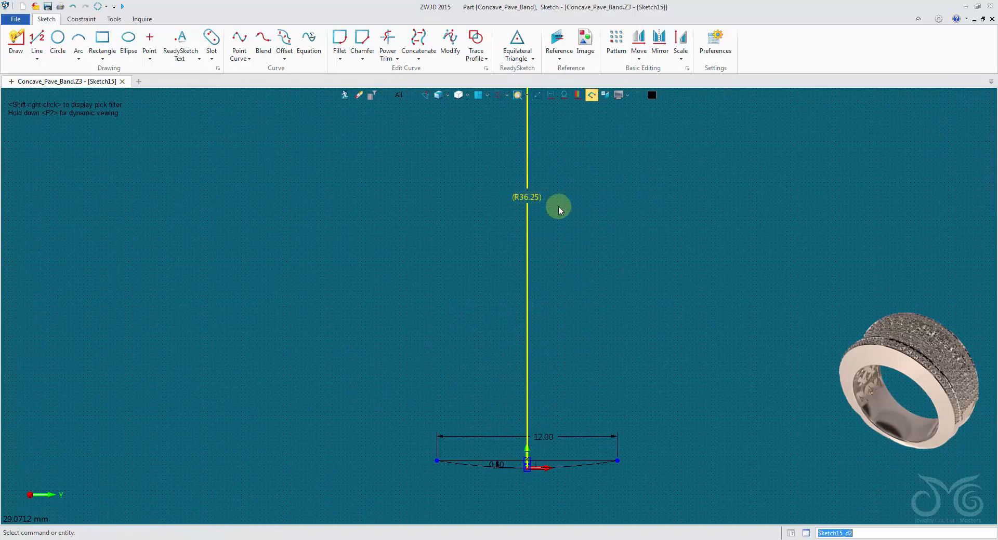
pyautogui.click(521, 198)
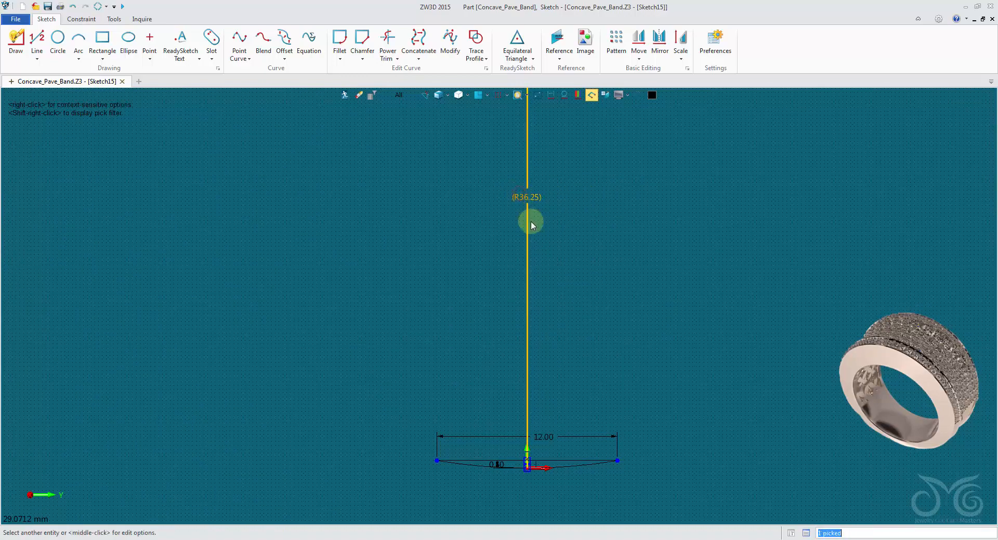
pyautogui.press('Delete')
pyautogui.scroll(6, 526, 466)
pyautogui.moveTo(566, 443); pyautogui.dragTo(606, 396, button='middle')
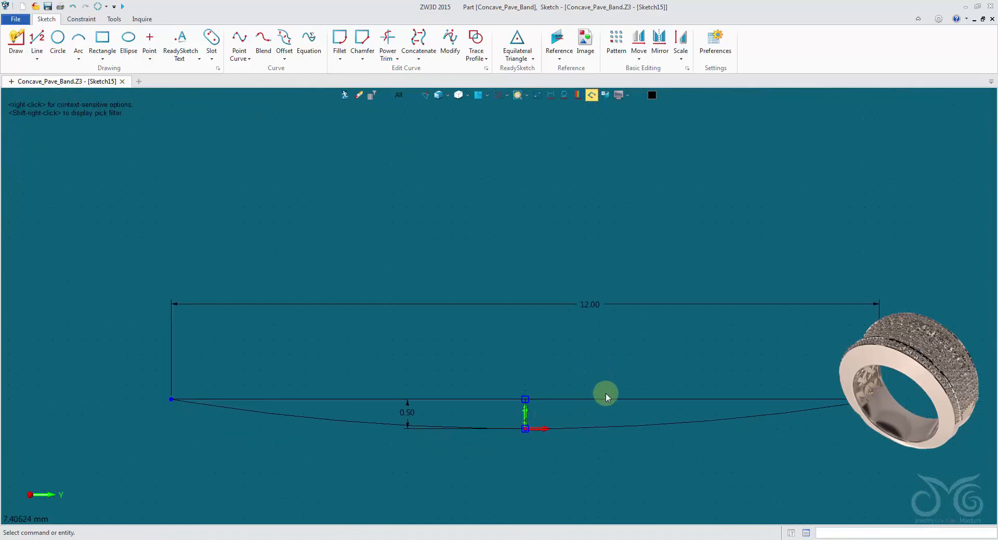
# Convert the 12 mm horizontal line between the arc's endpoints to construction geometry
pyautogui.click(604, 429)
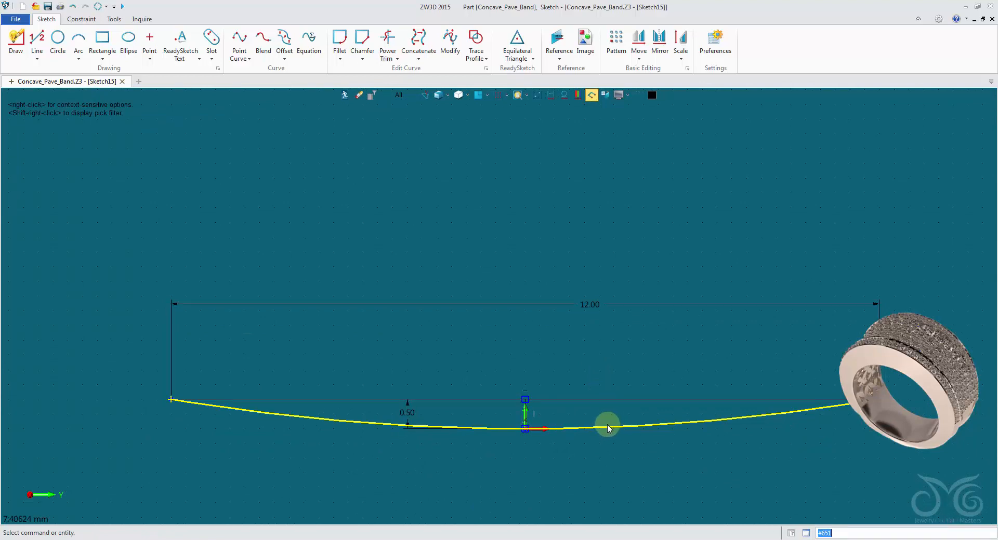
pyautogui.click(607, 427)
pyautogui.click(622, 350)
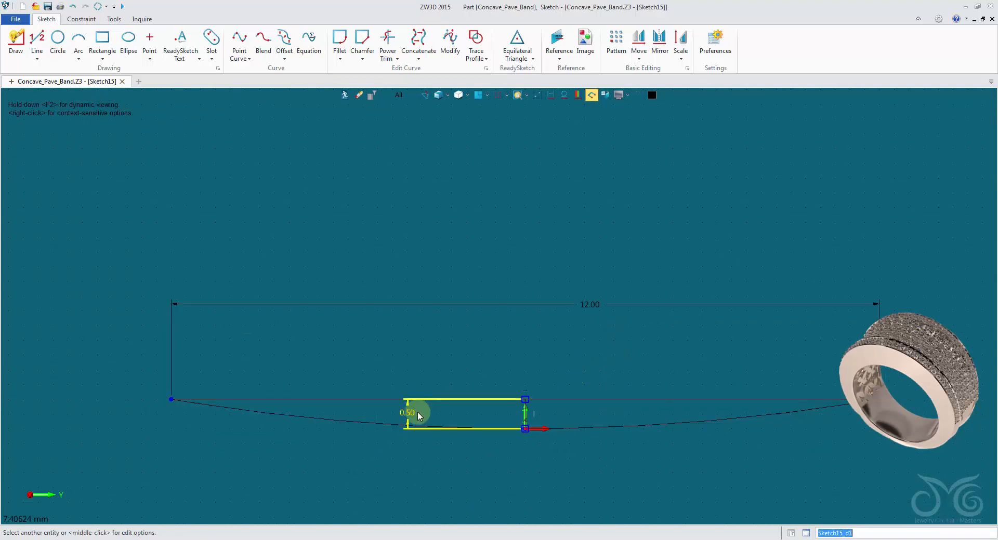
pyautogui.rightClick(577, 401)
pyautogui.click(571, 408)
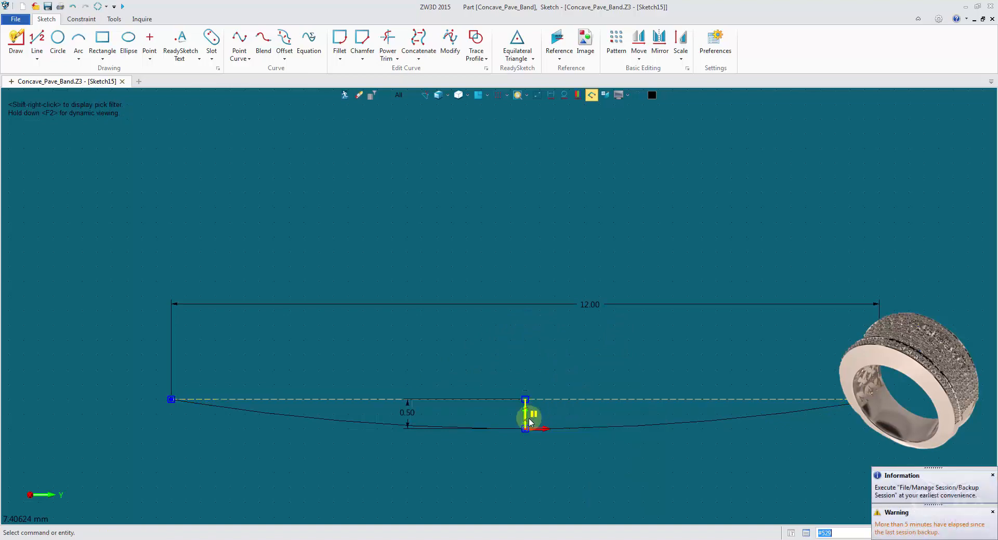
# Hide the sketch dimensions and open-end markers, and convert the short vertical line at the origin to construction geometry
pyautogui.scroll(3, 531, 411)
pyautogui.scroll(-3, 531, 410)
pyautogui.rightClick(522, 401)
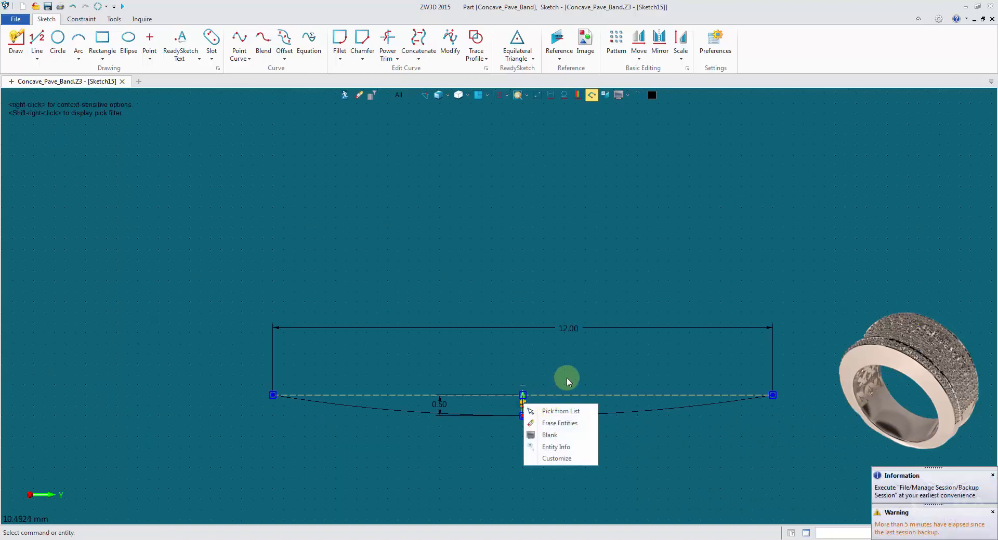
pyautogui.click(566, 376)
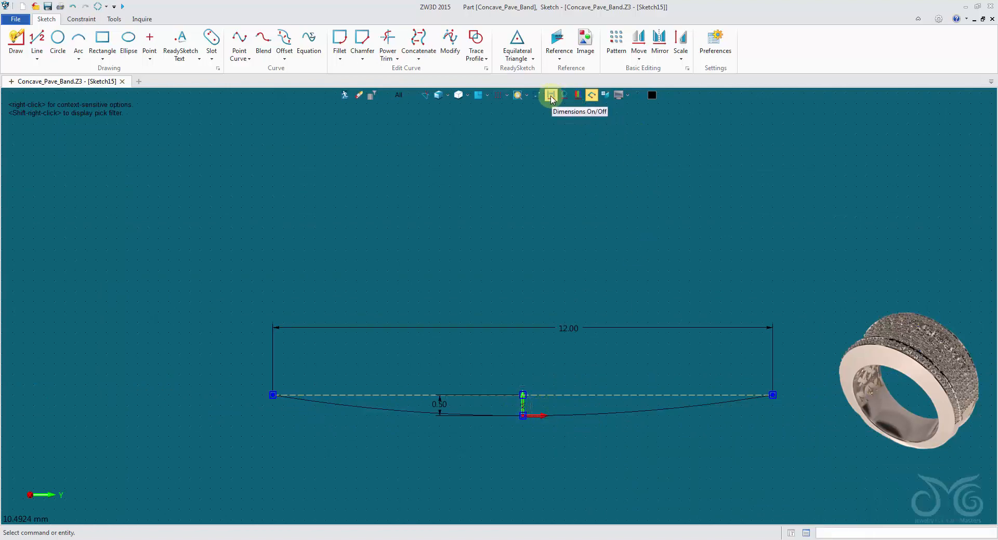
pyautogui.click(551, 96)
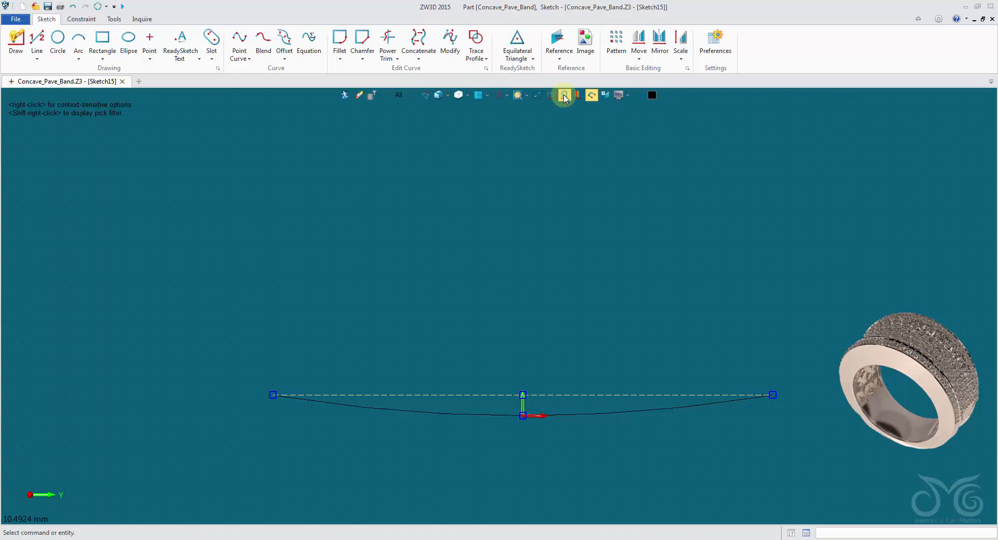
pyautogui.click(591, 96)
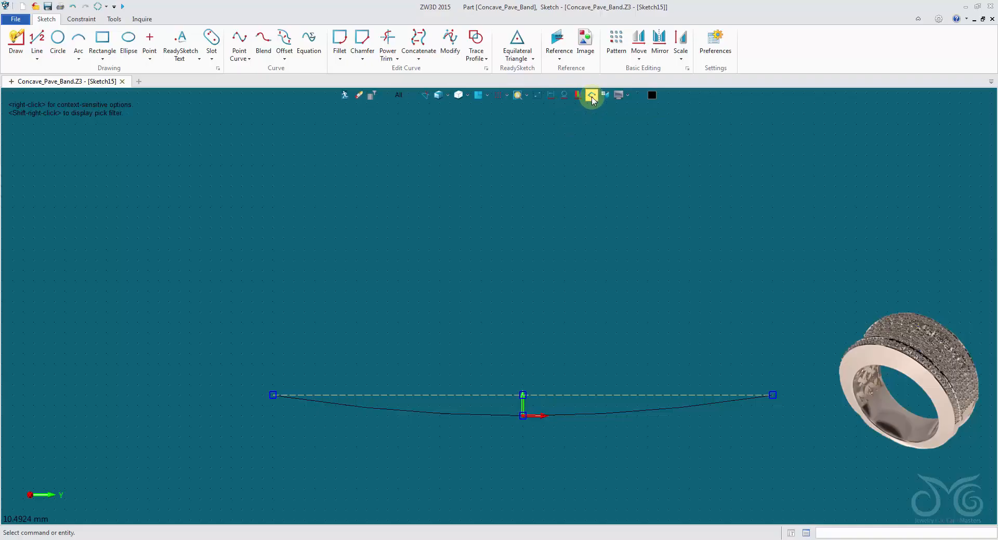
pyautogui.scroll(4, 548, 501)
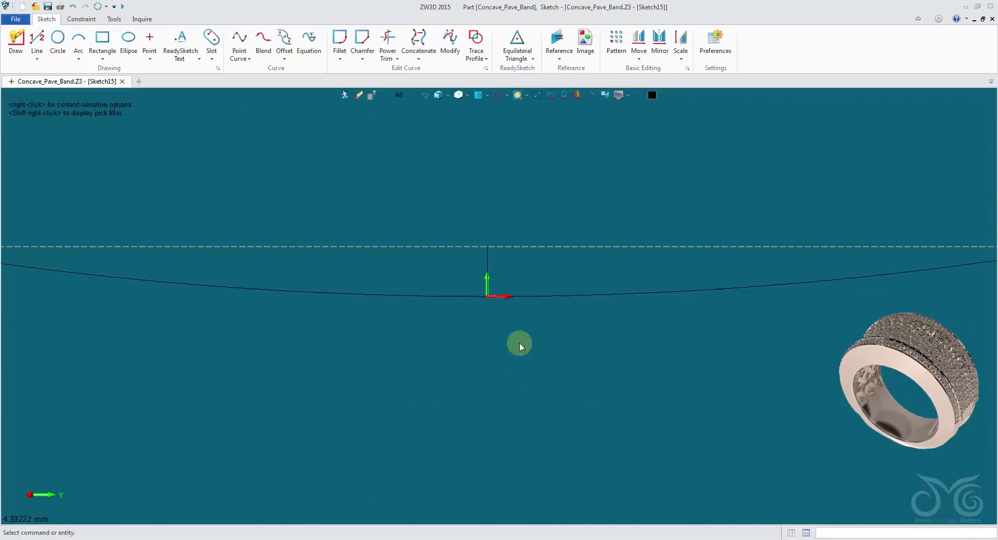
pyautogui.rightClick(492, 263)
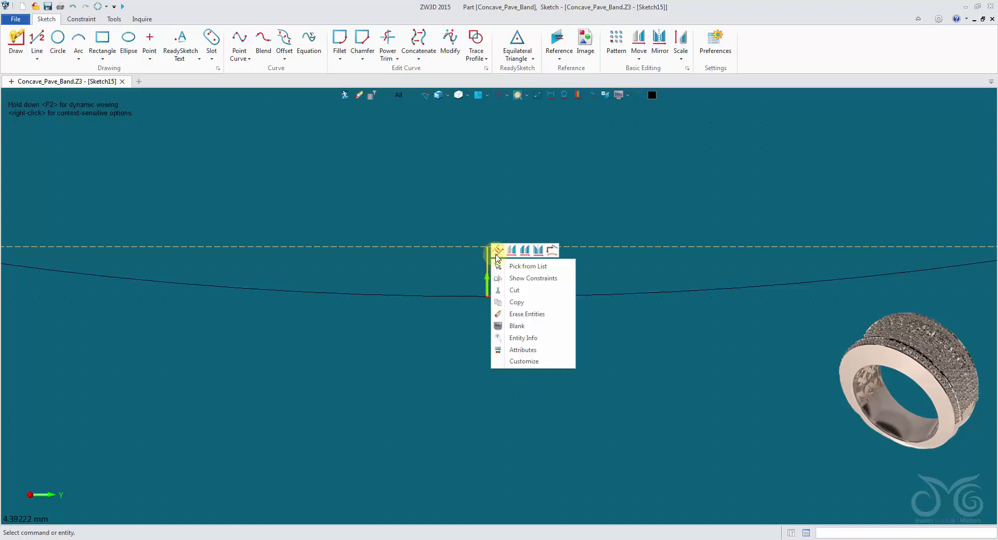
pyautogui.click(498, 250)
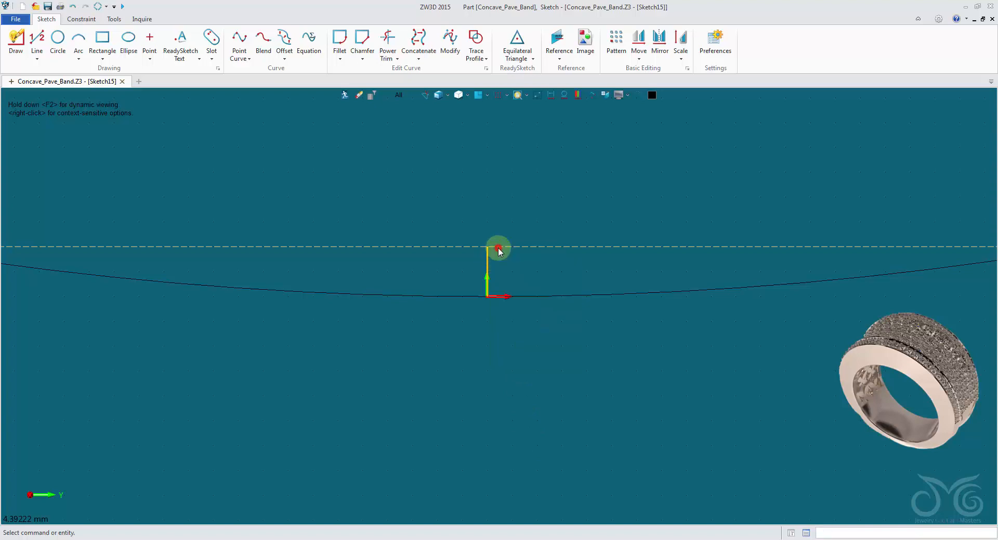
# Show the sketch dimensions and open-end markers again
pyautogui.click(553, 95)
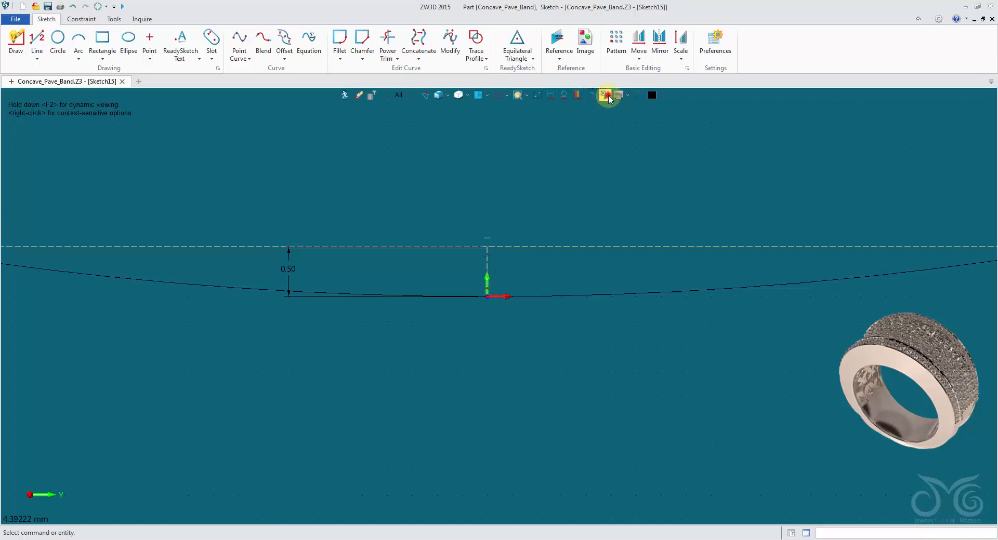
pyautogui.scroll(-3, 580, 138)
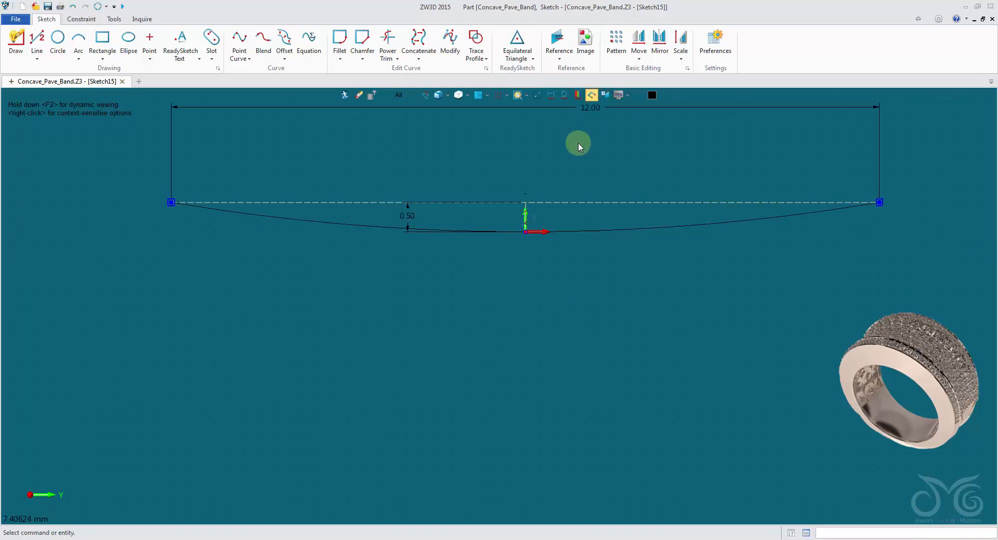
pyautogui.moveTo(578, 143); pyautogui.dragTo(517, 255, button='middle')
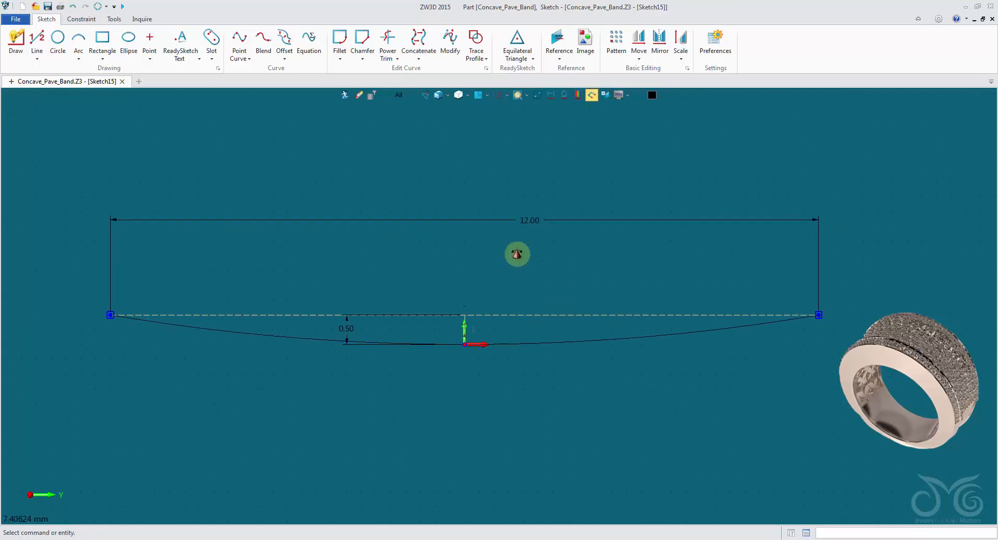
# Open the 0.50 mm depth dimension for editing and examine the Variable Browser and Step Size options for its value
pyautogui.click(350, 330)
pyautogui.rightClick(352, 326)
pyautogui.click(358, 321)
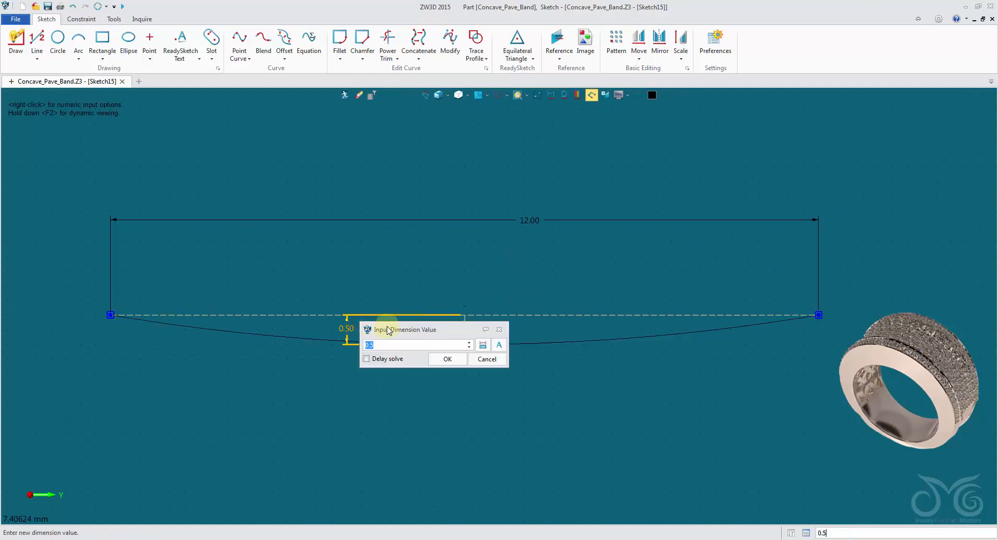
pyautogui.moveTo(389, 331); pyautogui.dragTo(330, 233)
pyautogui.click(437, 247)
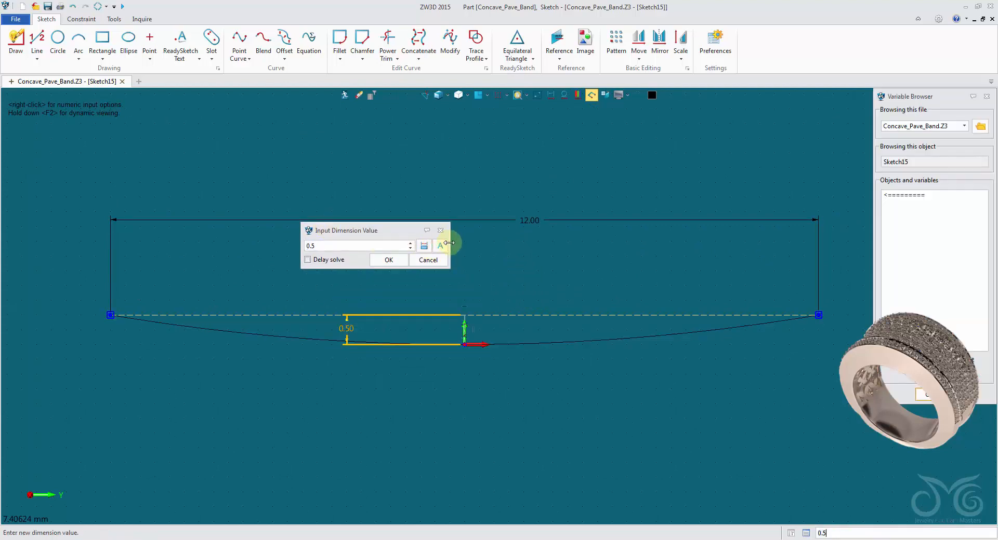
pyautogui.click(945, 395)
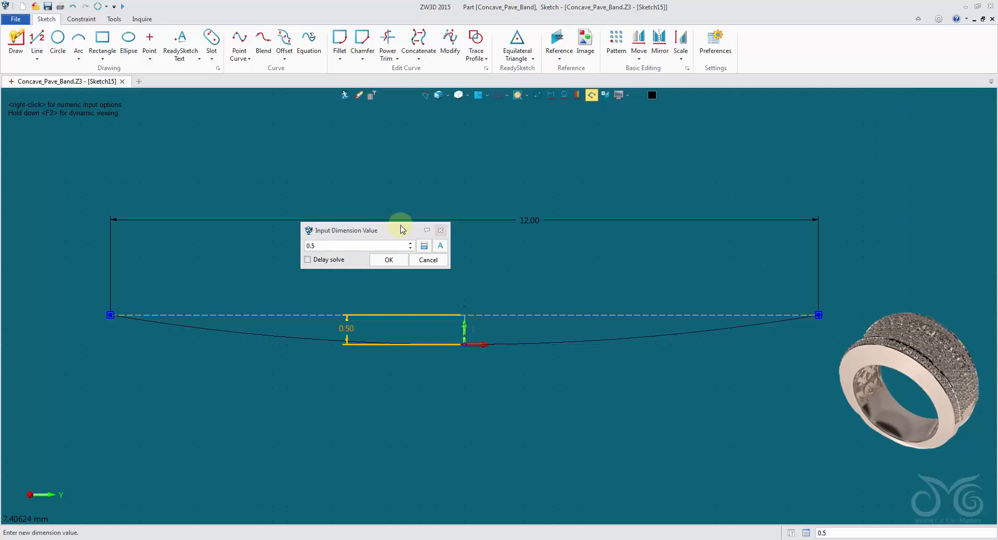
pyautogui.rightClick(524, 255)
pyautogui.click(545, 306)
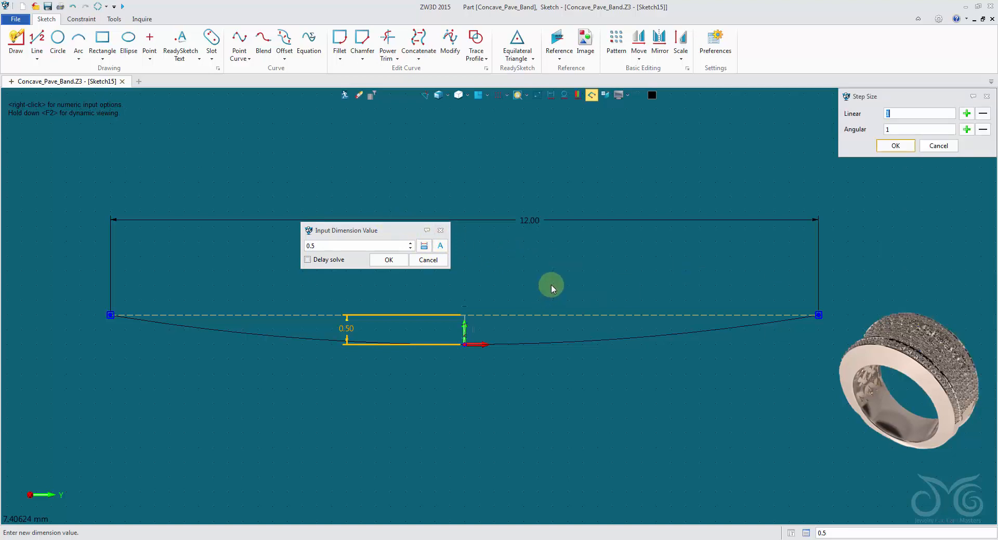
pyautogui.click(895, 145)
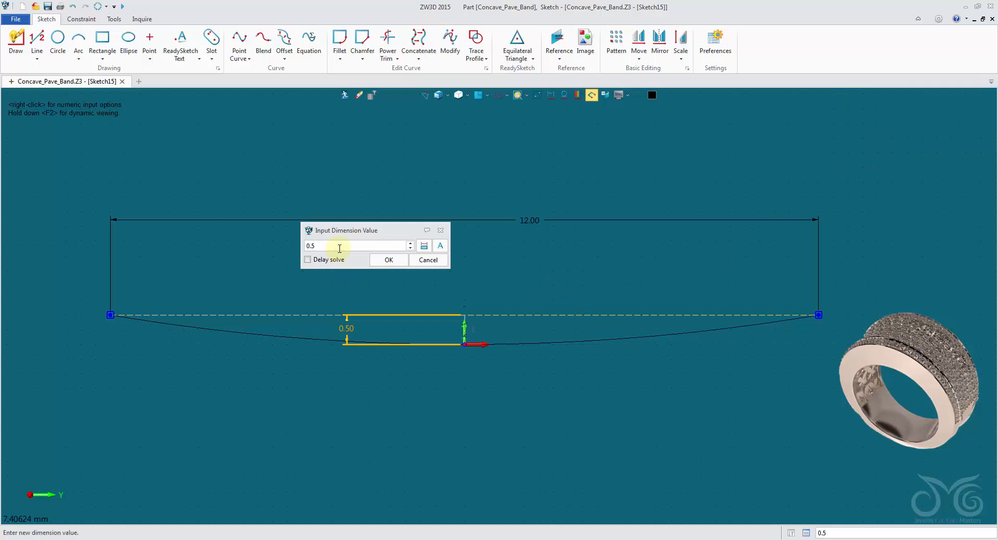
# Try a depth of 0.66 mm for the concave arc, and cancel the edit
pyautogui.scroll(5, 339, 248)
pyautogui.scroll(11, 341, 247)
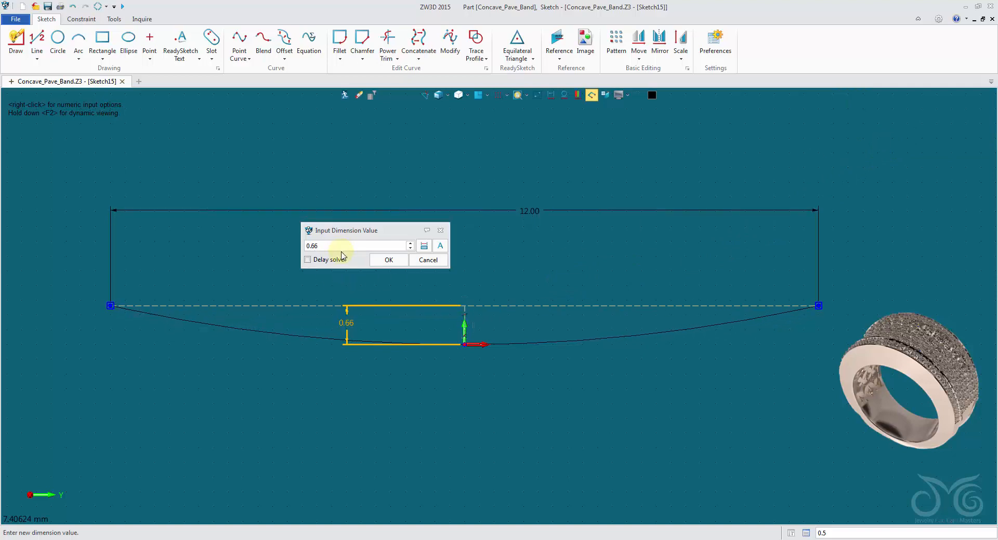
pyautogui.click(415, 265)
# Try a width of 11.74 mm for the construction line between the arc's endpoints, and cancel the edit
pyautogui.doubleClick(488, 222)
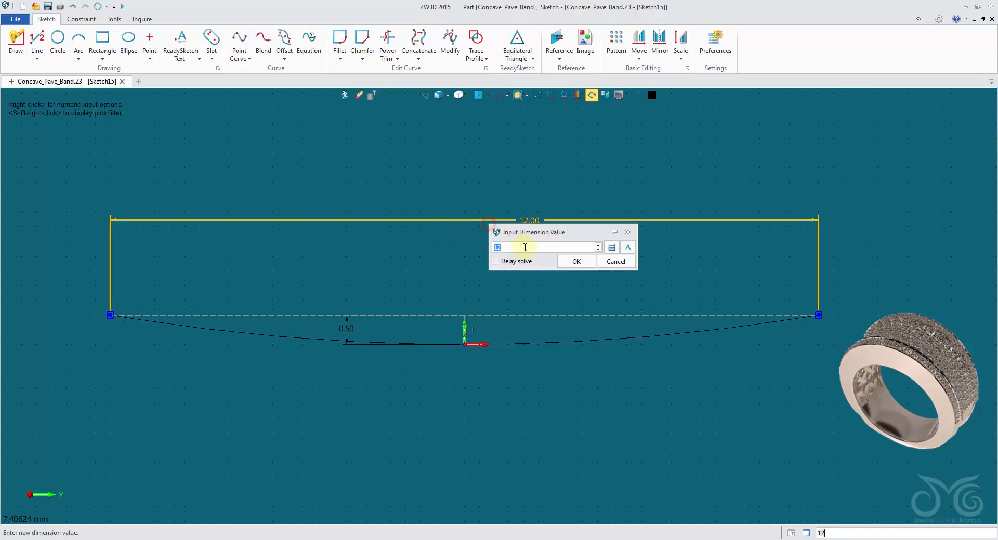
pyautogui.scroll(-20, 522, 245)
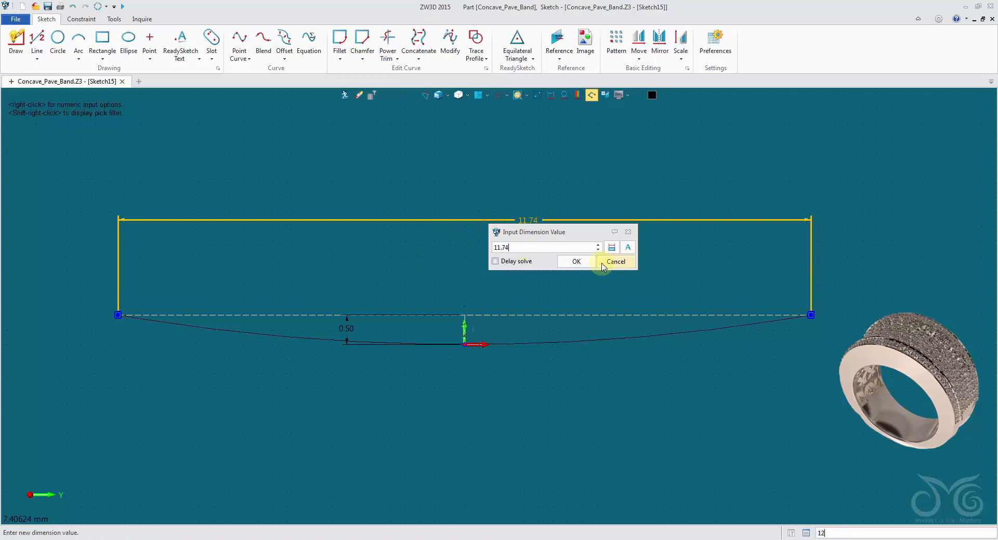
pyautogui.click(601, 260)
# Reposition the 12 mm width dimension below the concave profile, centred under the origin
pyautogui.scroll(-3, 590, 224)
pyautogui.moveTo(562, 178); pyautogui.dragTo(542, 246, button='middle')
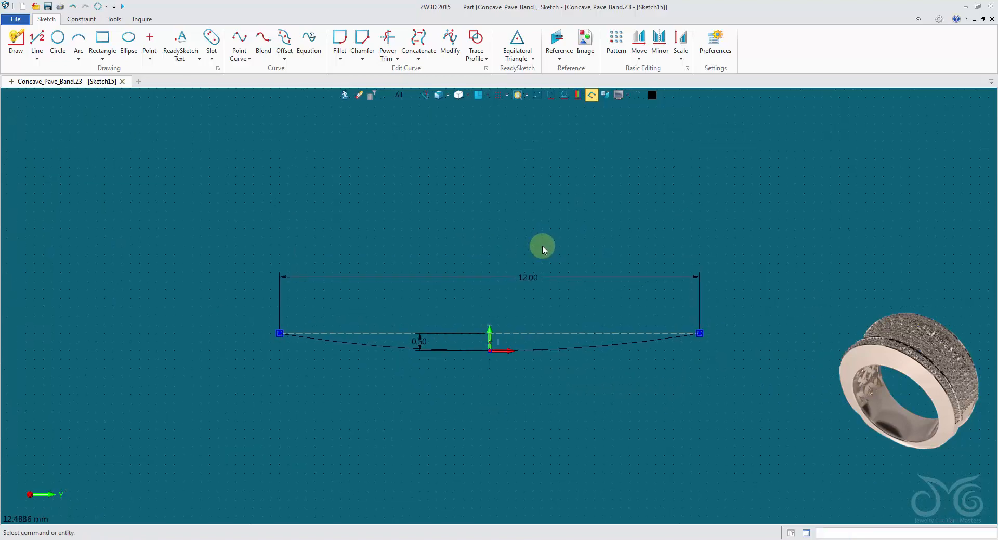
pyautogui.click(545, 280)
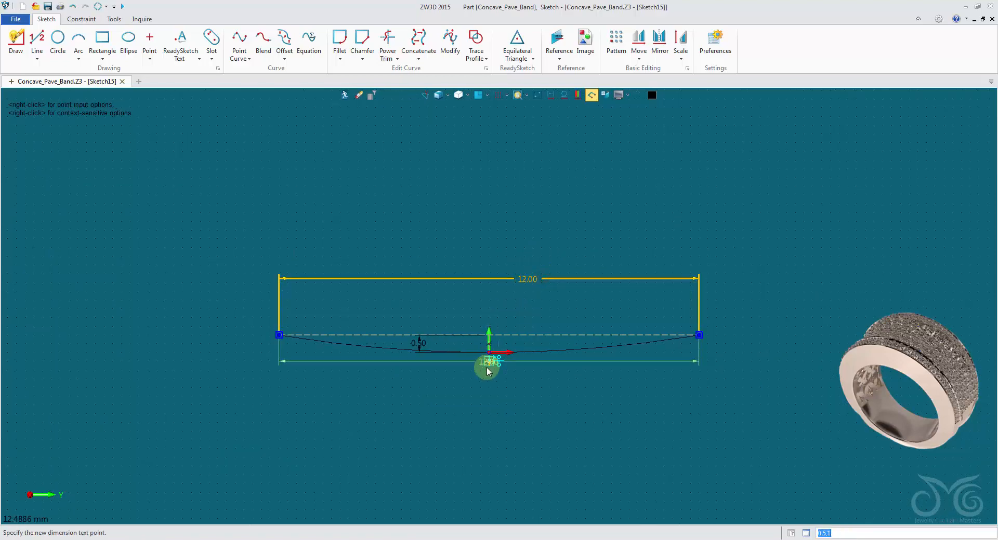
pyautogui.click(491, 372)
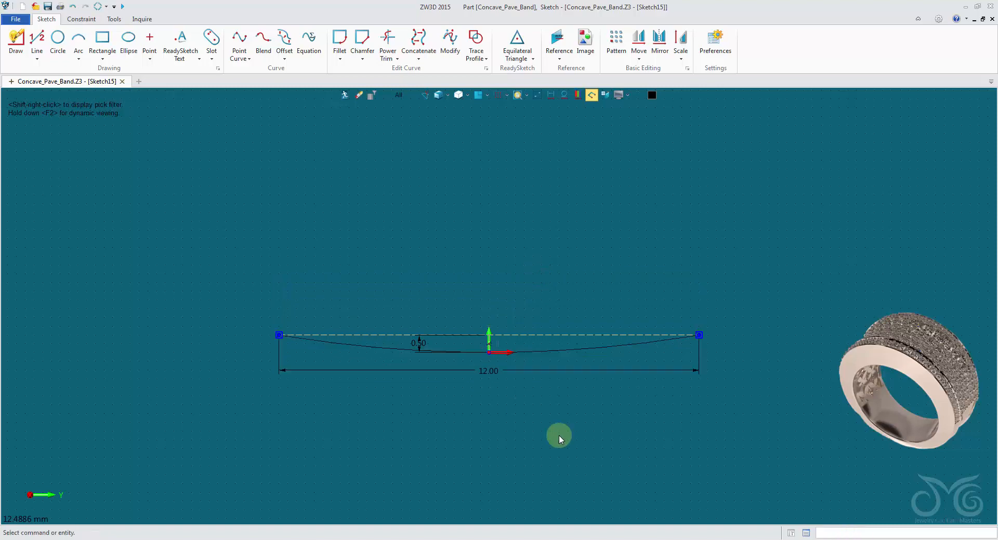
# Move the 0.50 mm depth dimension closer to the vertical construction line at the origin
pyautogui.scroll(2, 451, 314)
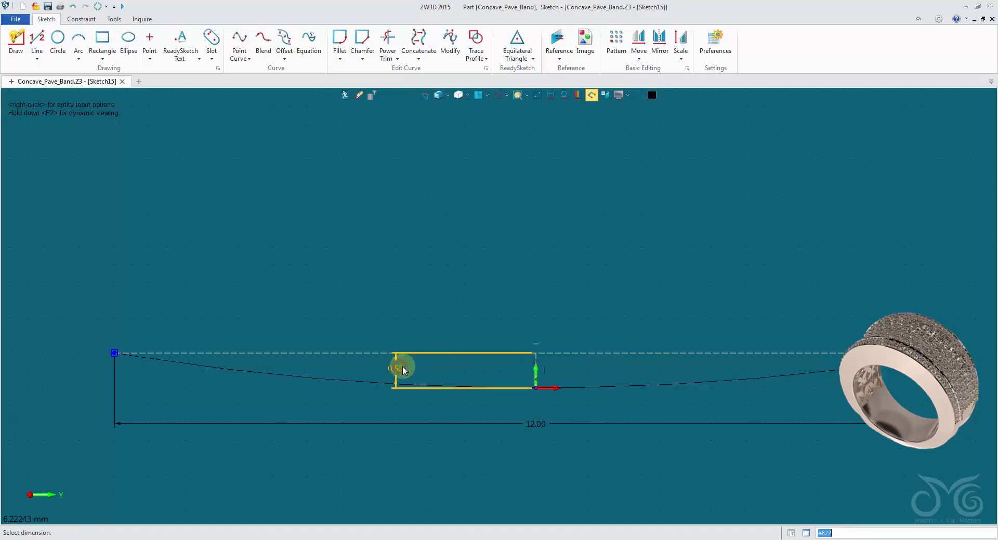
pyautogui.click(408, 373)
pyautogui.click(470, 372)
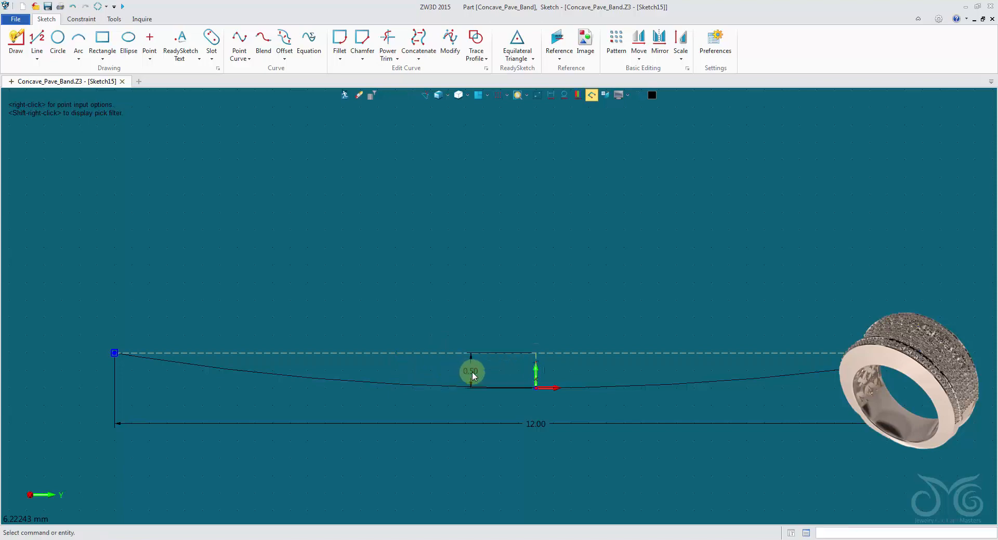
# Draw two separate vertical lines above the profile, one starting at -8.25,5 and a 1.5 mm one from -6.25,5.75 to -6.25,4.25
pyautogui.scroll(-2, 551, 301)
pyautogui.moveTo(551, 301); pyautogui.dragTo(499, 336, button='middle')
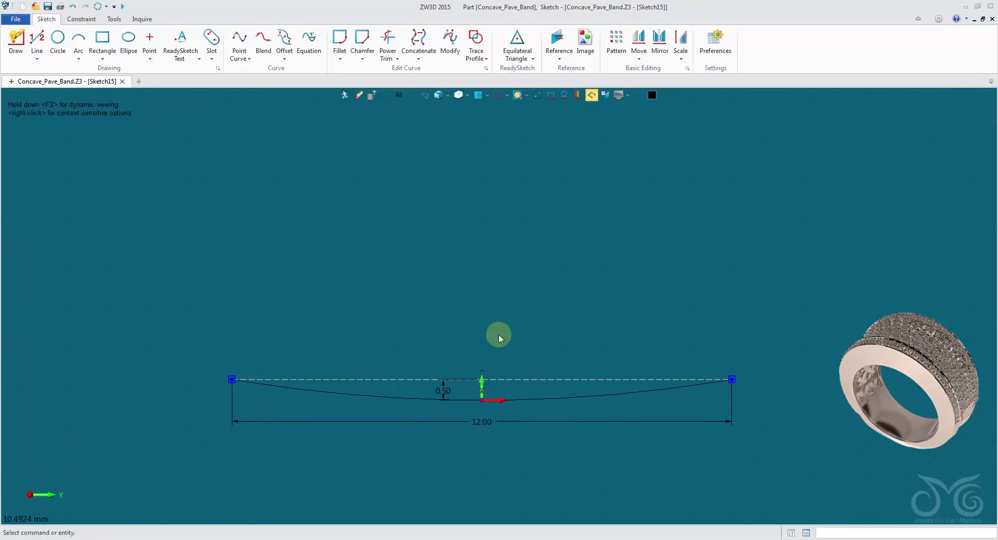
pyautogui.click(37, 39)
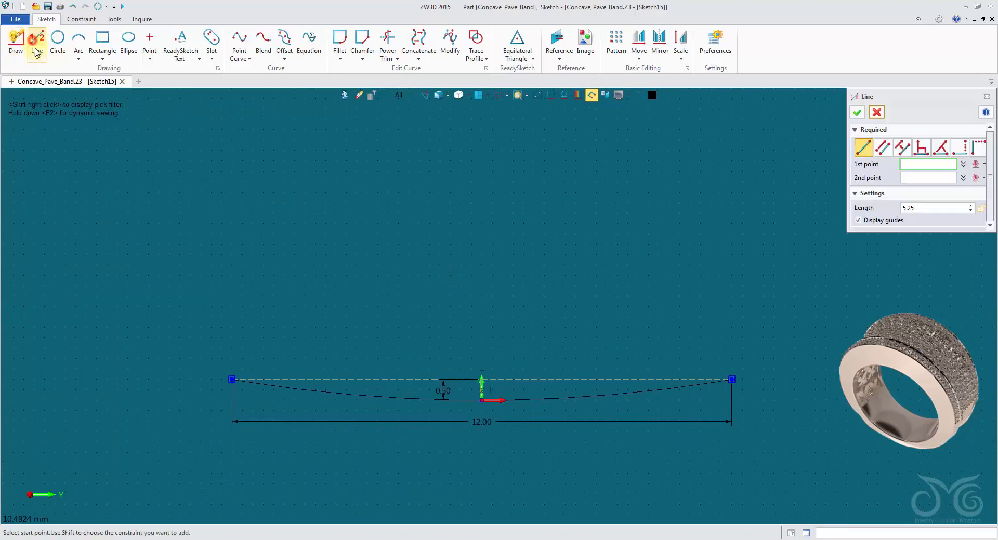
pyautogui.click(138, 190)
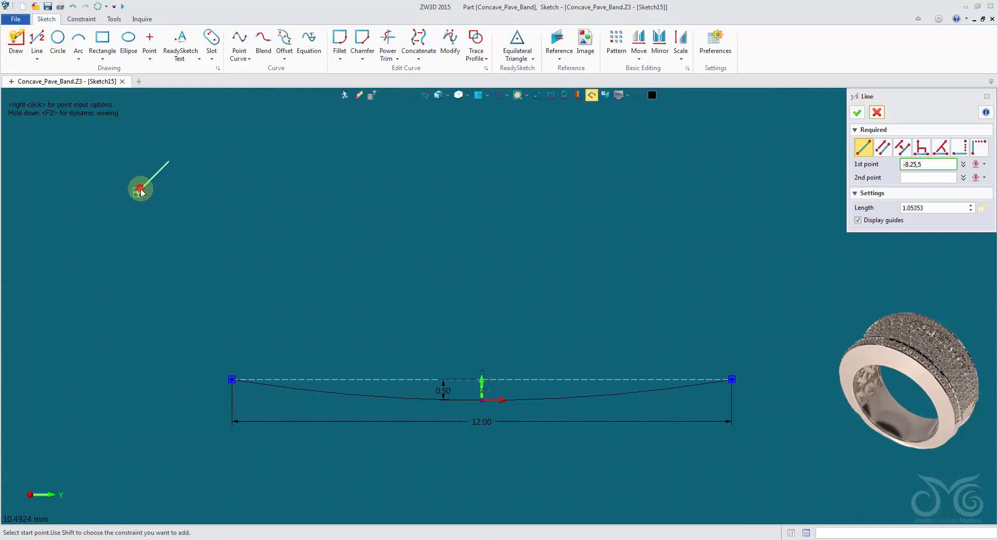
pyautogui.click(137, 302)
pyautogui.click(222, 158)
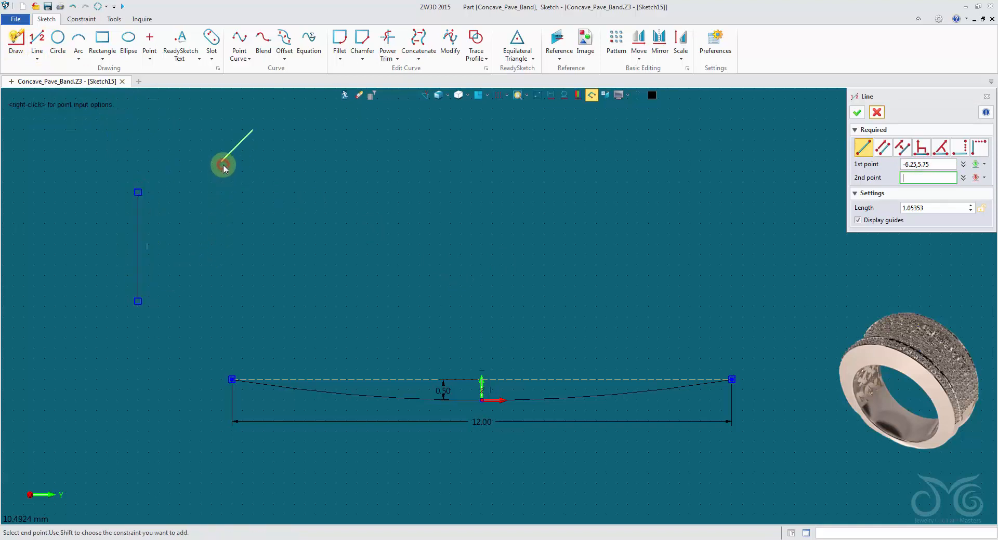
pyautogui.click(222, 224)
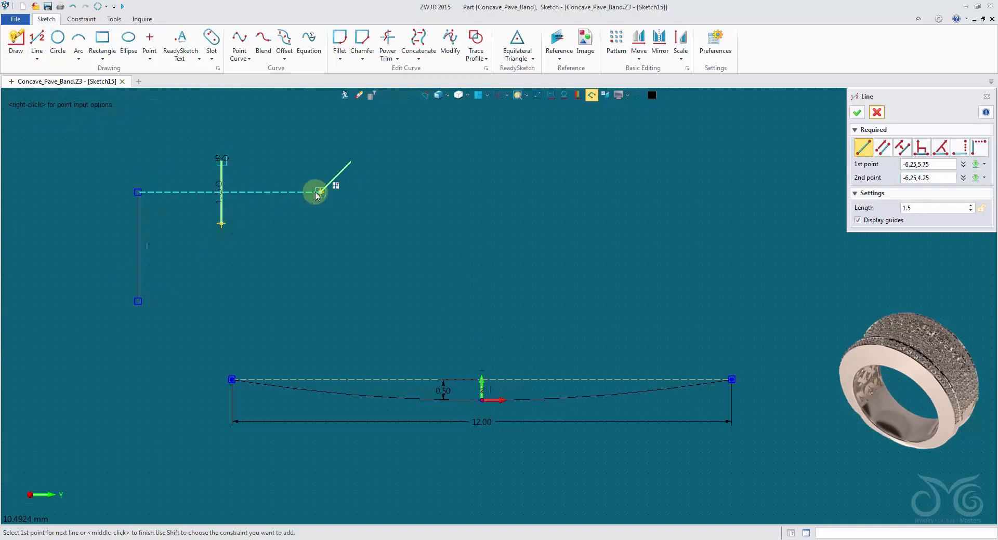
# Draw a separate horizontal line 2.75 mm long, starting at -4.25,6, and finish the Line command
pyautogui.click(305, 150)
pyautogui.click(420, 150)
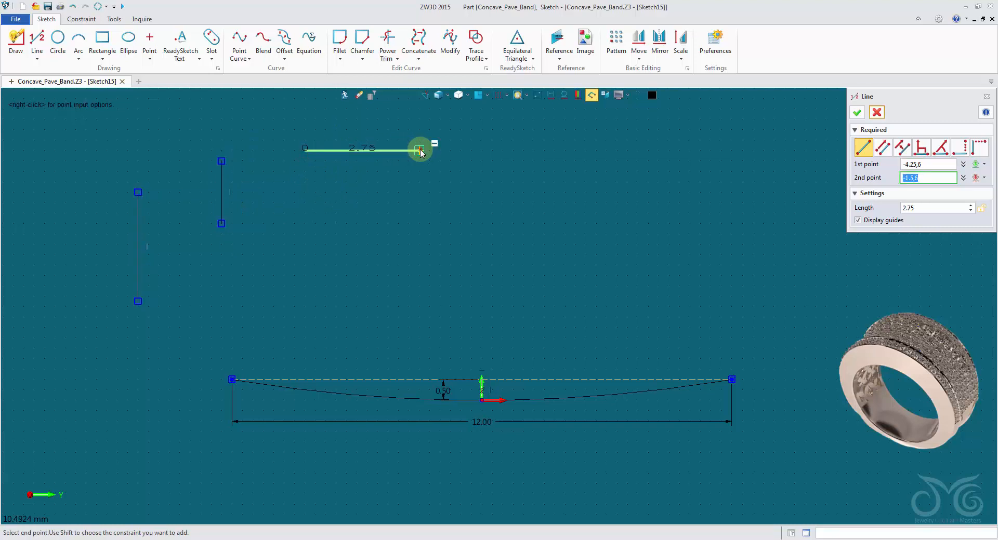
pyautogui.click(857, 112)
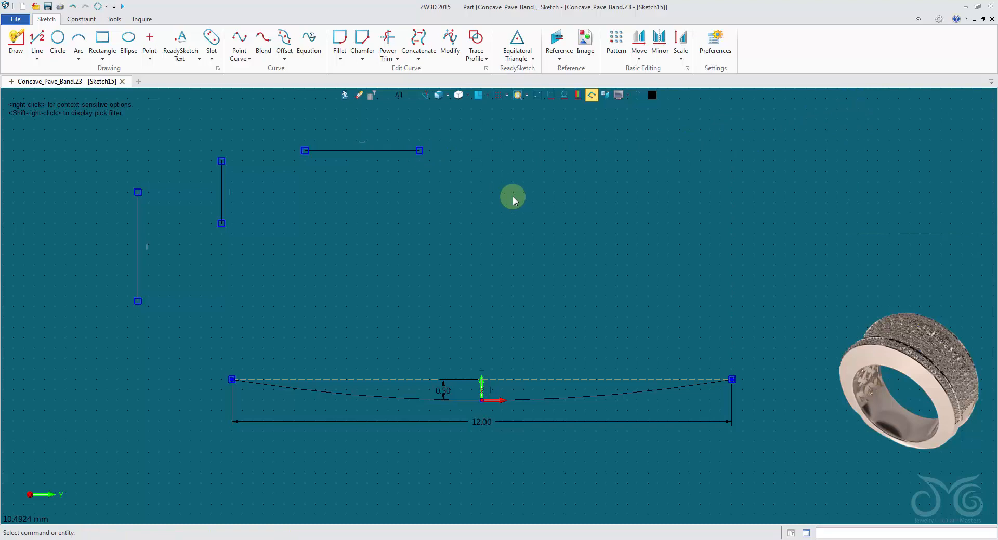
# Convert the two separate vertical lines and the separate horizontal line above the profile to construction geometry
pyautogui.click(137, 212)
pyautogui.click(220, 182)
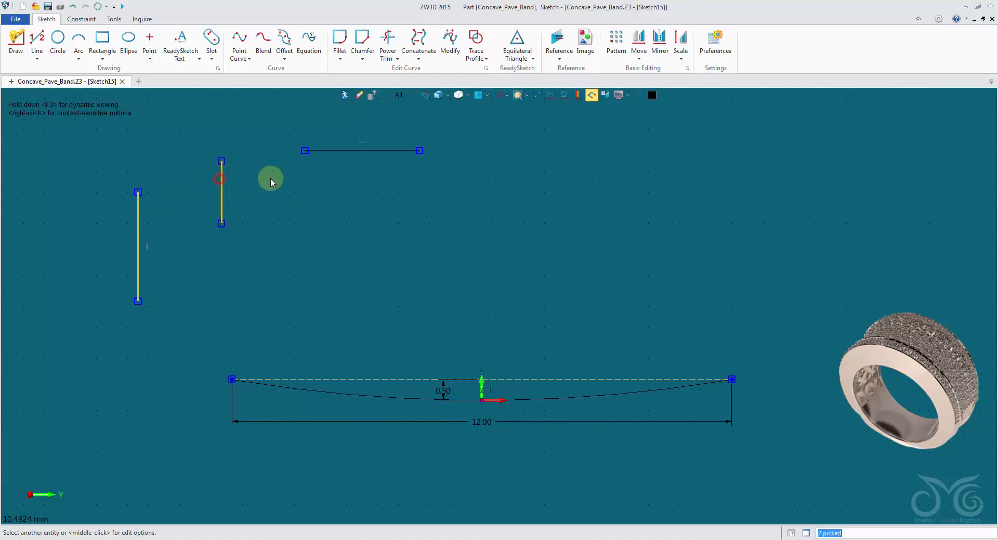
pyautogui.click(330, 151)
pyautogui.rightClick(304, 181)
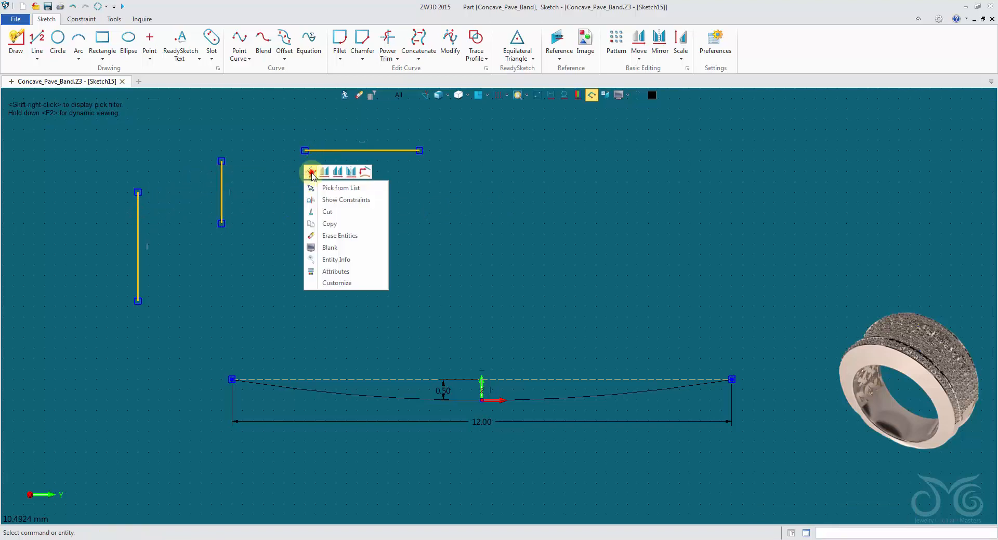
pyautogui.click(311, 172)
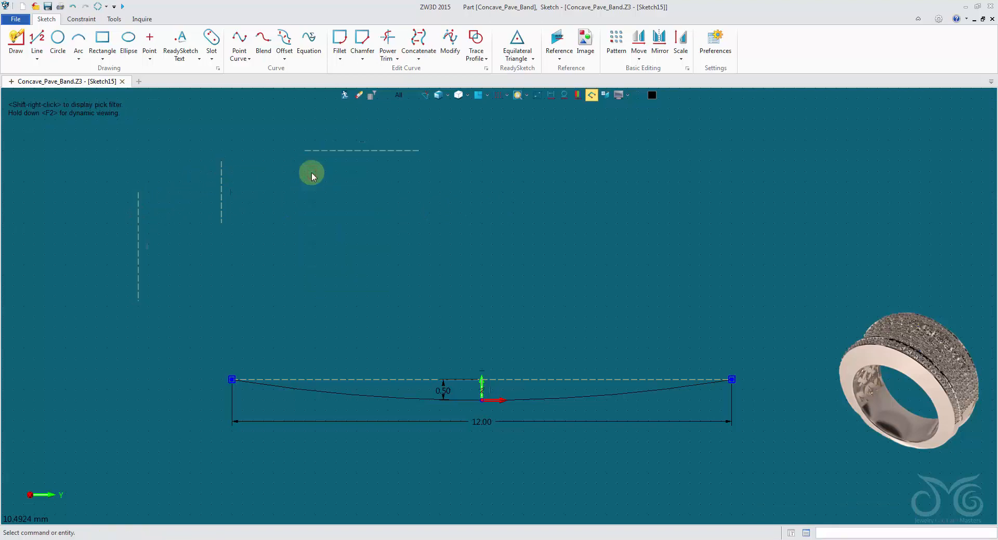
# Dimension the longer separate vertical construction line and set its length to 3.5 mm
pyautogui.rightClick(308, 208)
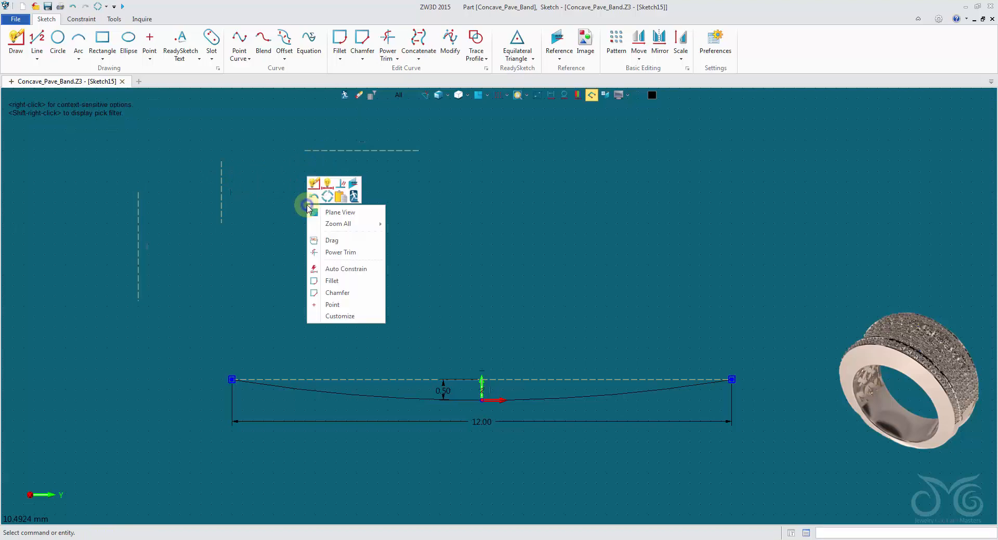
pyautogui.click(328, 187)
pyautogui.click(139, 233)
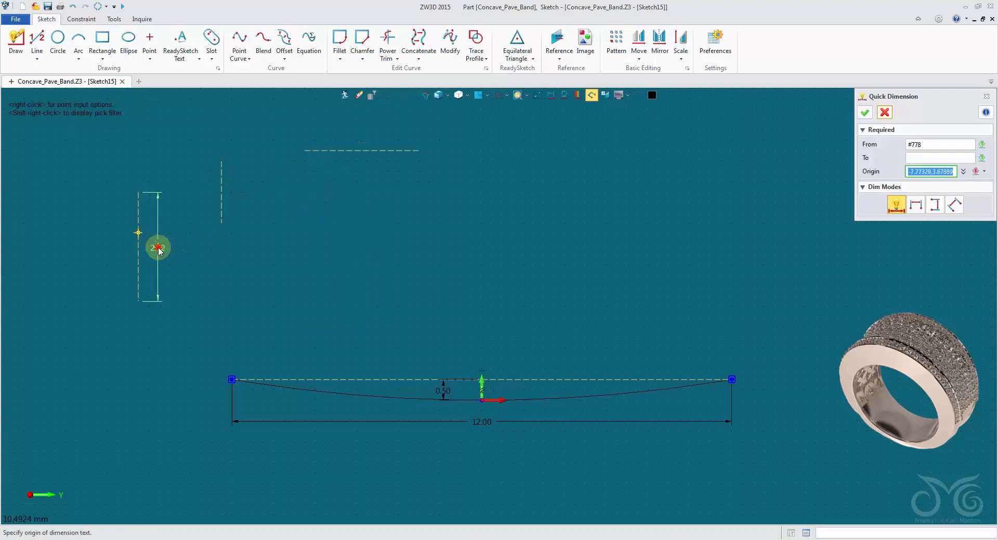
pyautogui.click(160, 250)
pyautogui.write('3.5')
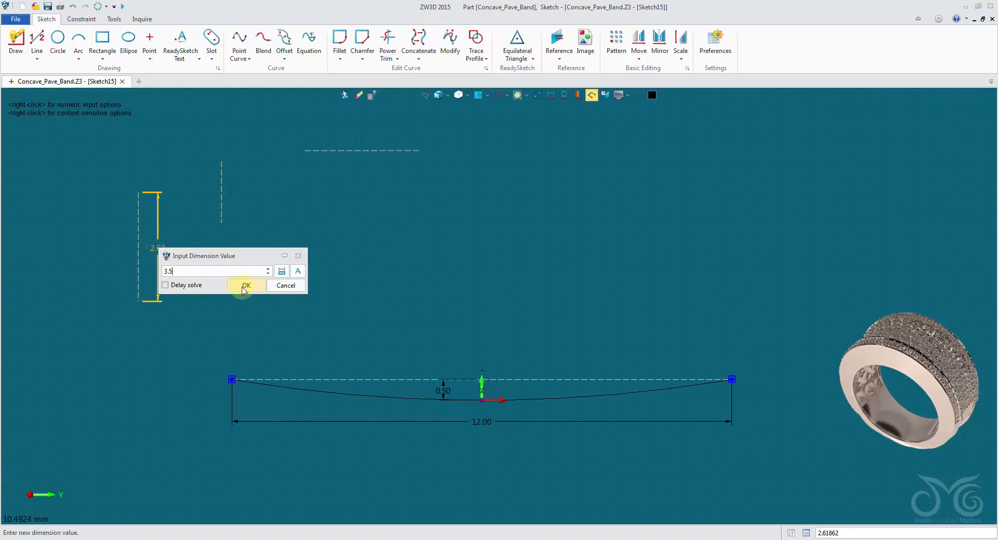
pyautogui.click(242, 286)
# Dimension the shorter separate vertical construction line and set its length to 0.70 mm
pyautogui.click(224, 214)
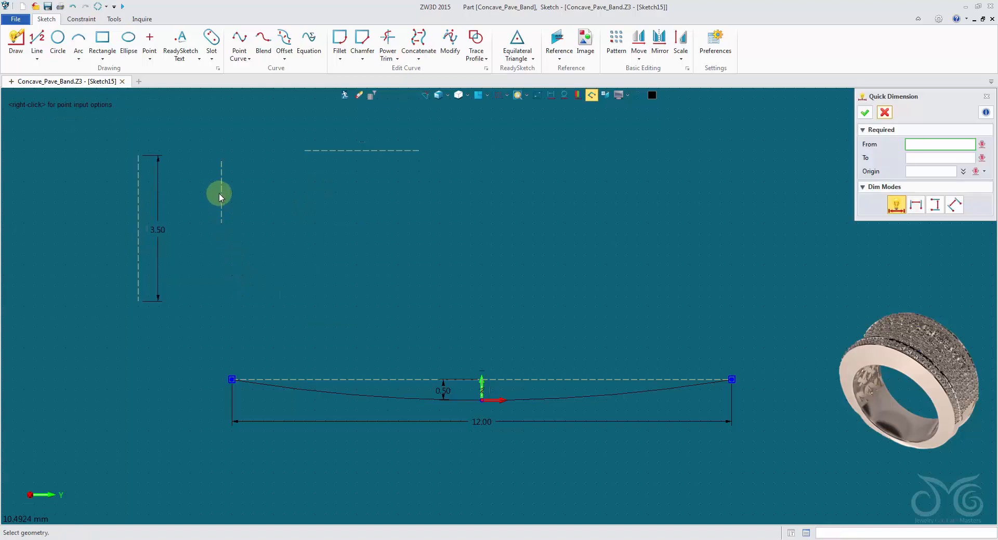
pyautogui.click(221, 197)
pyautogui.click(207, 196)
pyautogui.write('0.7')
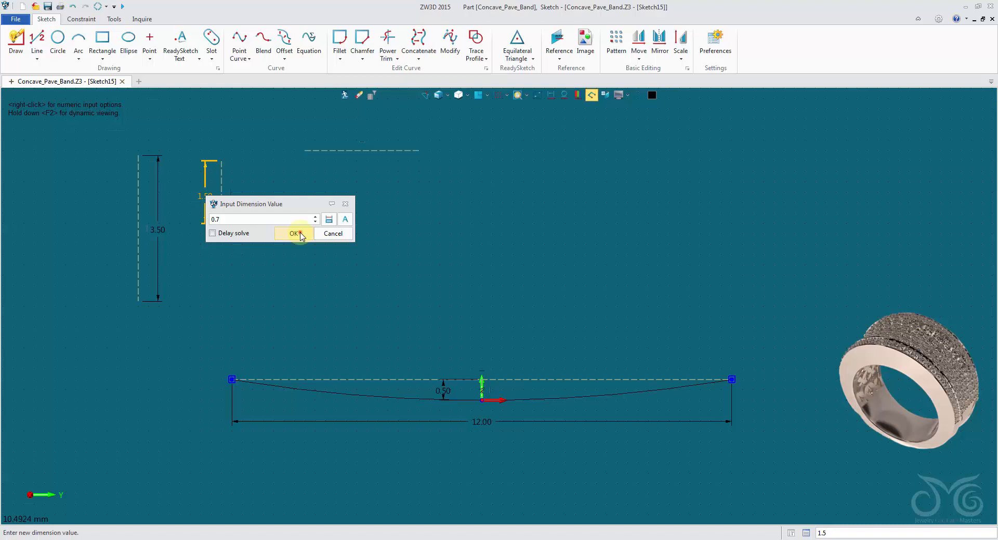
pyautogui.click(294, 234)
# Dimension the separate horizontal construction line, set its length to 7.50 mm, and finish the dimension command
pyautogui.click(335, 151)
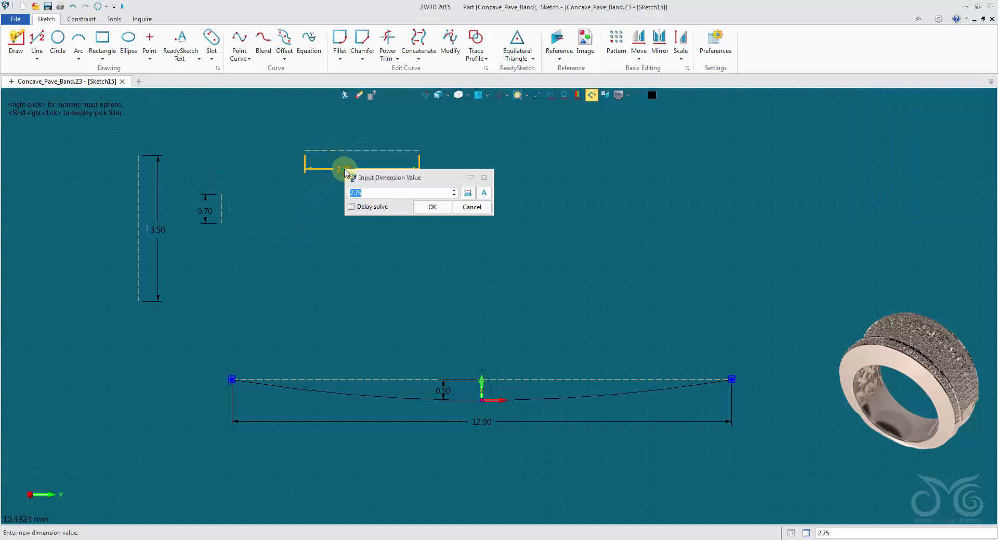
pyautogui.write('.5')
pyautogui.click(437, 209)
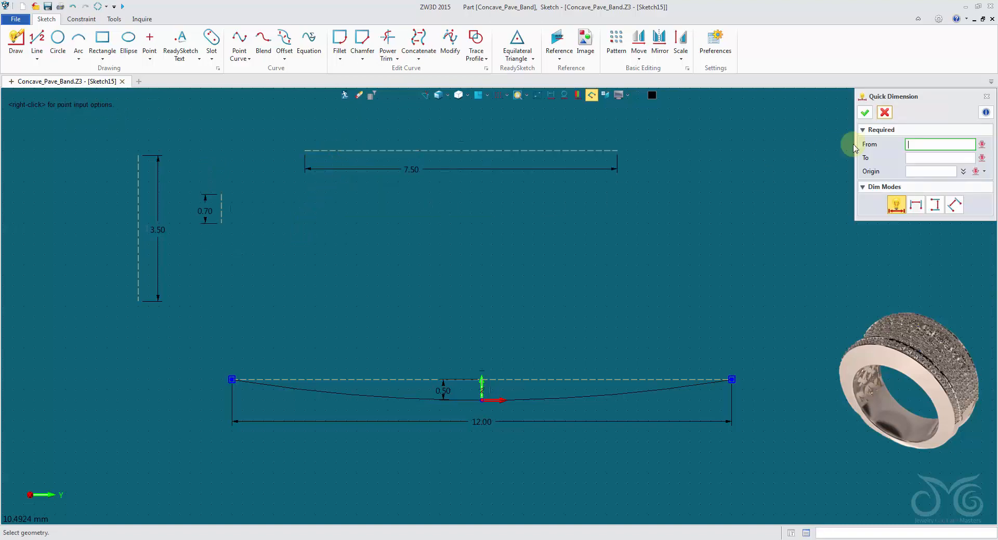
pyautogui.click(882, 110)
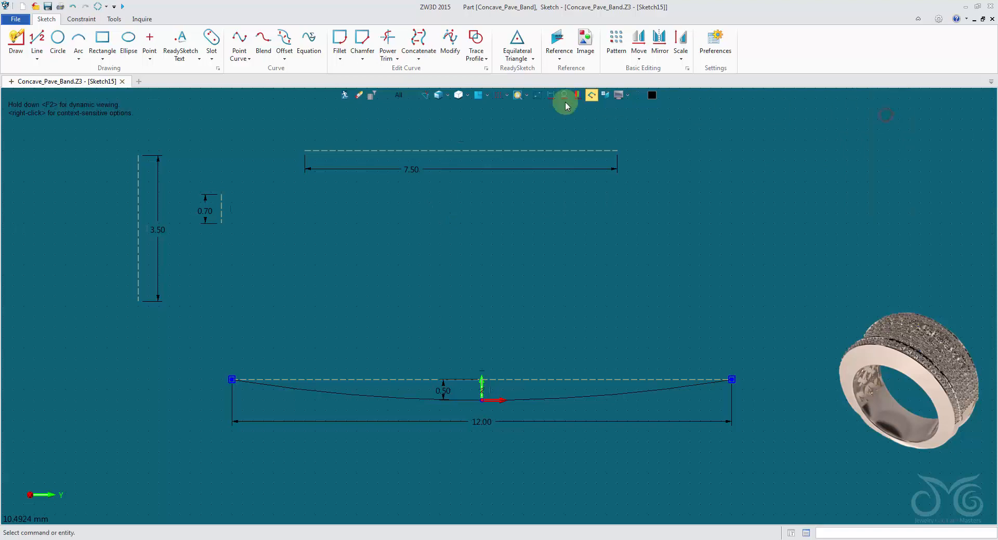
# Constrain the 3.5 mm vertical line's lower endpoint to coincide with the point above the origin on the 12 mm construction line
pyautogui.click(81, 18)
pyautogui.click(23, 44)
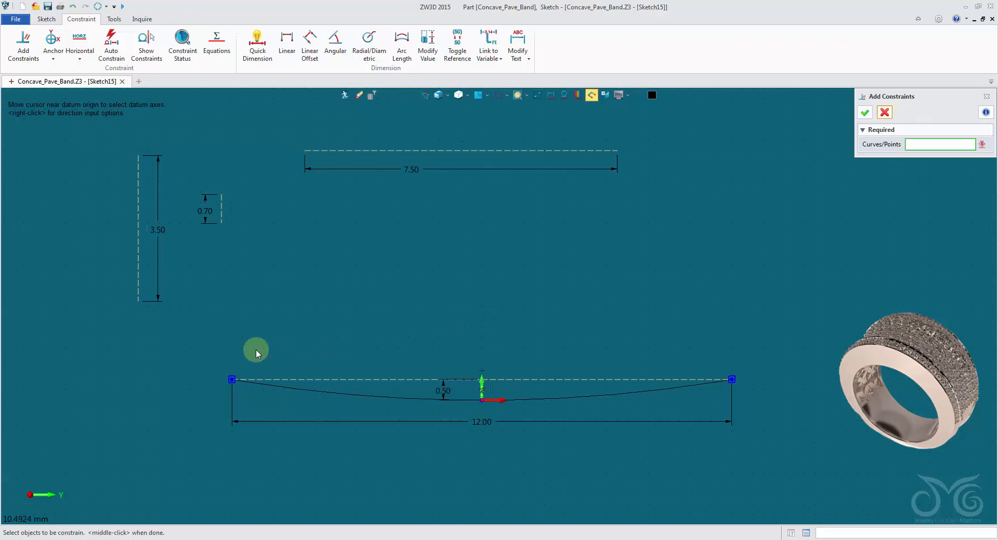
pyautogui.click(138, 301)
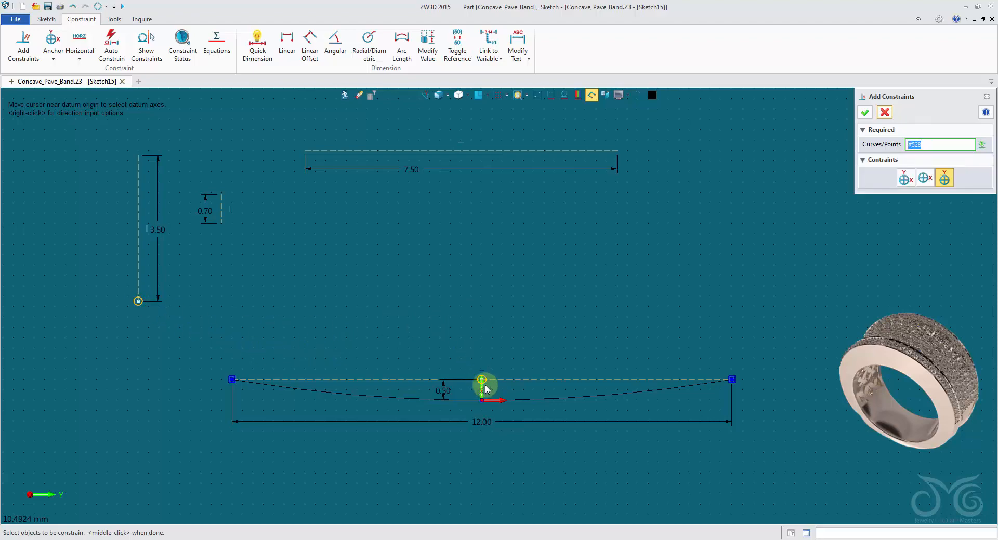
pyautogui.scroll(3, 508, 365)
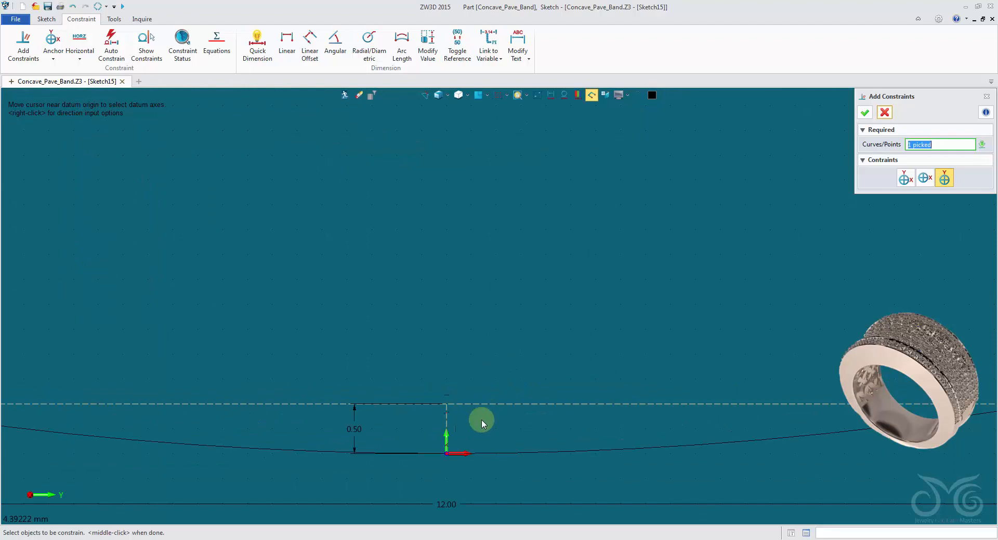
pyautogui.click(447, 411)
pyautogui.middleClick(447, 408)
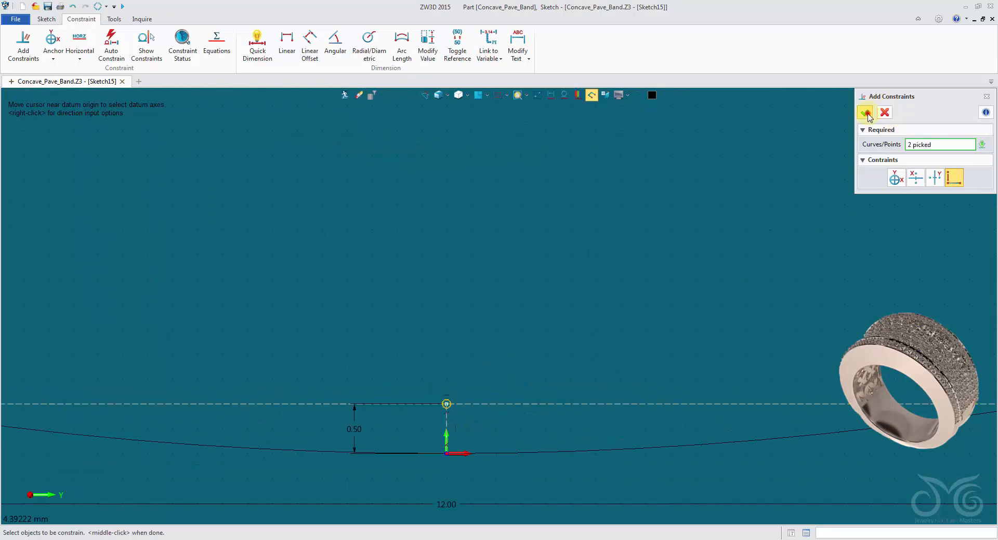
# Constrain the 0.70 mm vertical line's lower endpoint to coincide with the upper endpoint of the 3.5 mm line
pyautogui.scroll(-3, 718, 218)
pyautogui.moveTo(718, 218); pyautogui.dragTo(679, 288, button='middle')
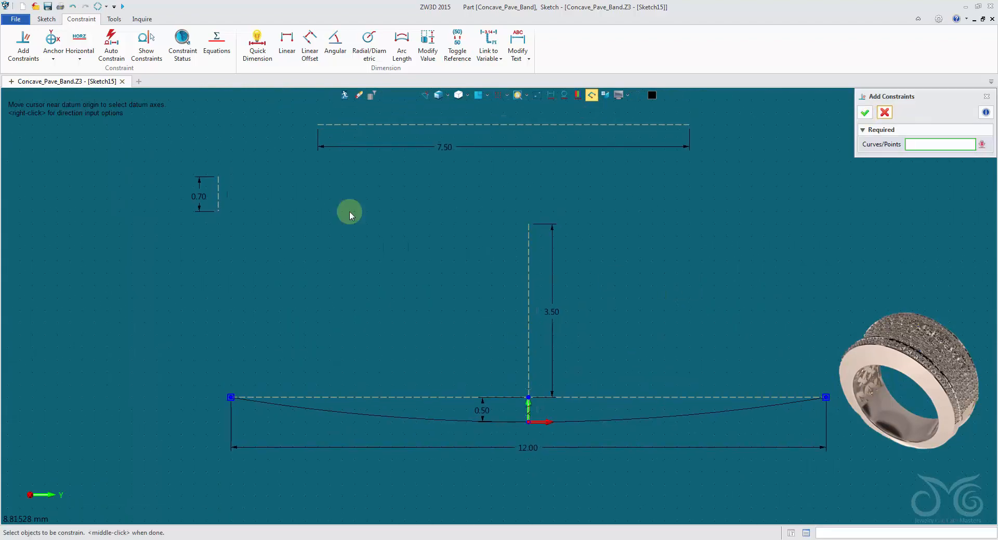
pyautogui.click(219, 212)
pyautogui.click(528, 224)
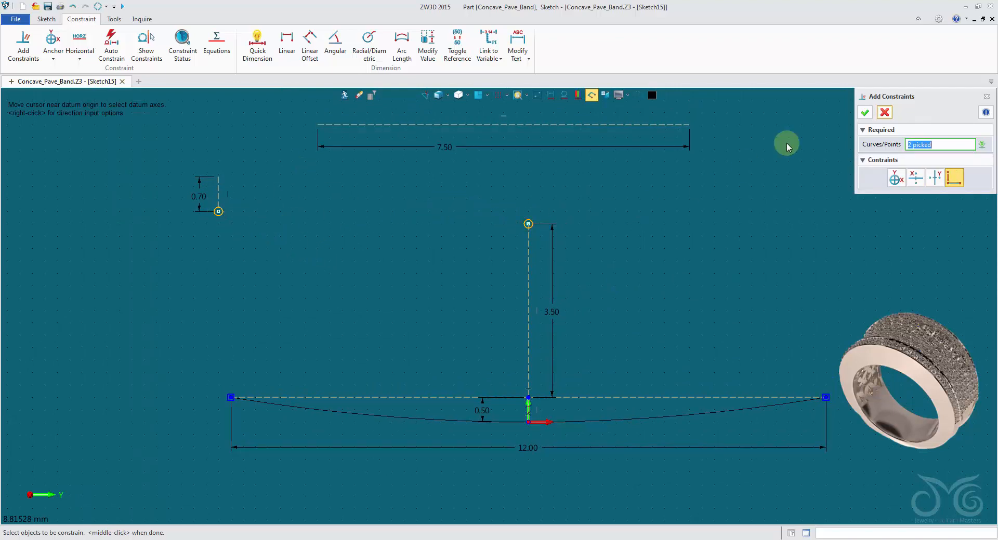
pyautogui.click(865, 113)
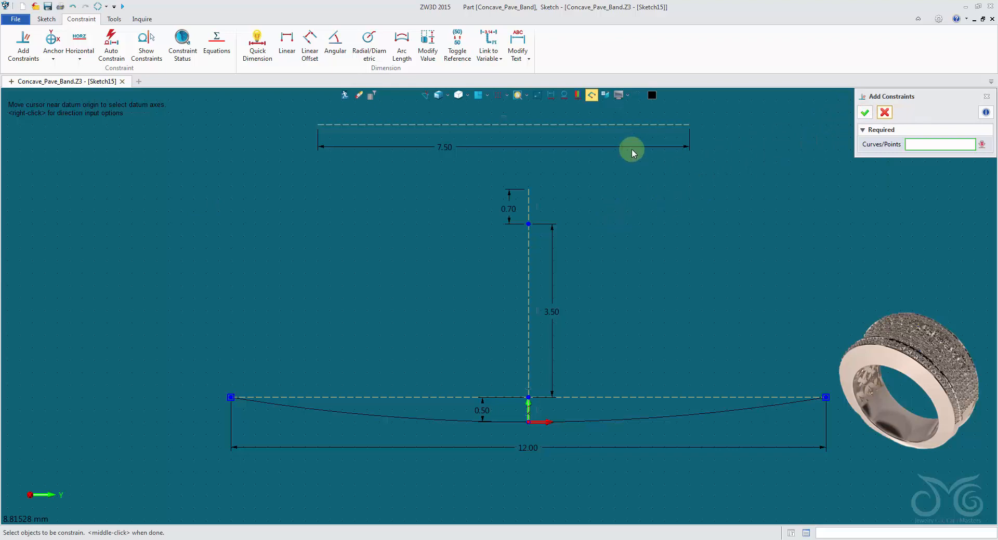
# Centre the 7.5 mm horizontal line on the upper endpoint of the 0.70 mm line with a midpoint constraint
pyautogui.click(317, 125)
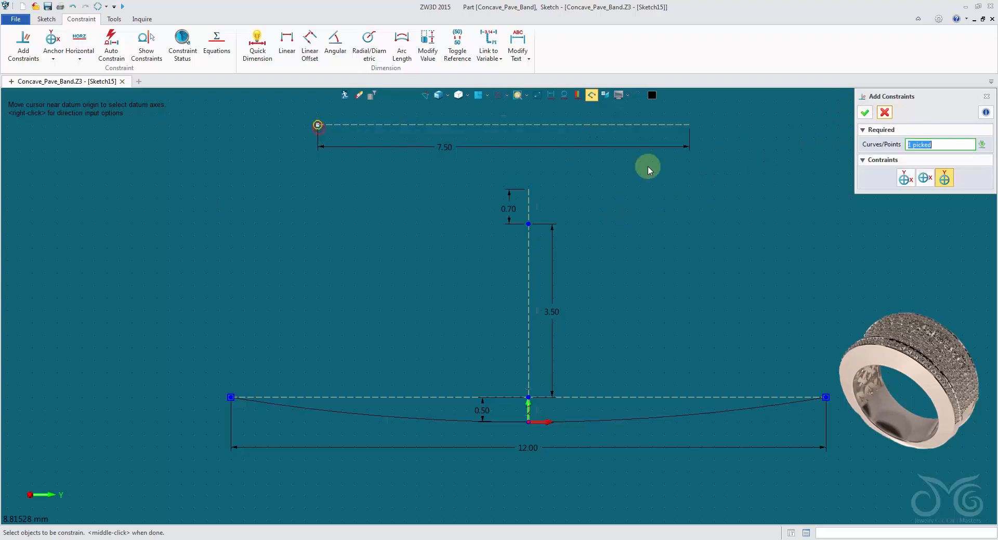
pyautogui.click(694, 125)
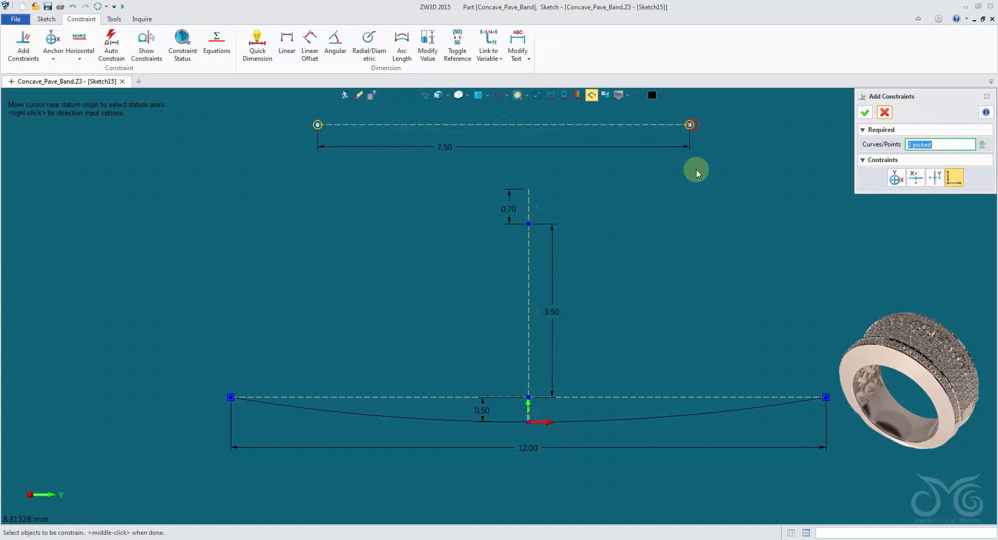
pyautogui.click(529, 191)
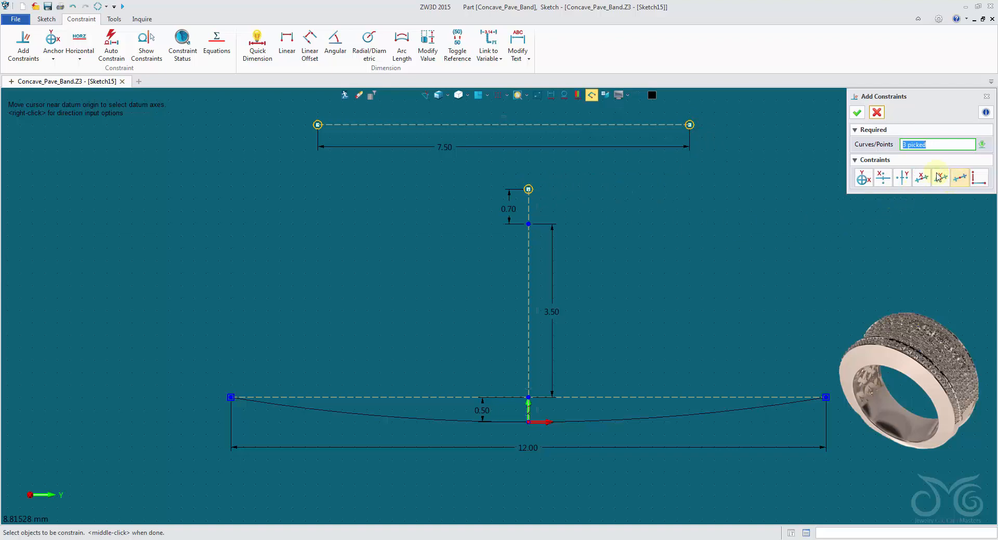
pyautogui.click(857, 113)
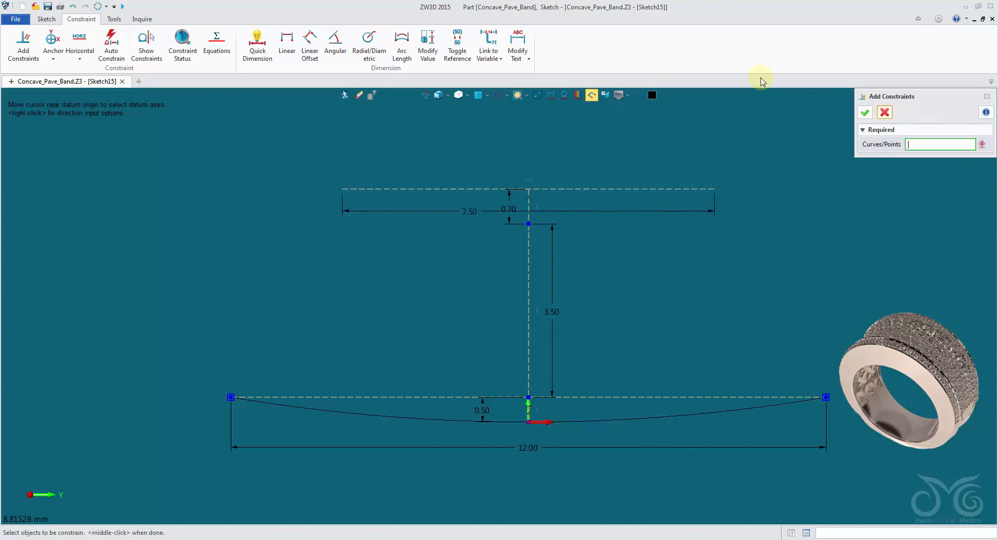
# Draw a three-point arc from -3.75,4.7 to 3.75,4.7 through the junction of the two vertical construction lines at 0,4
pyautogui.click(47, 19)
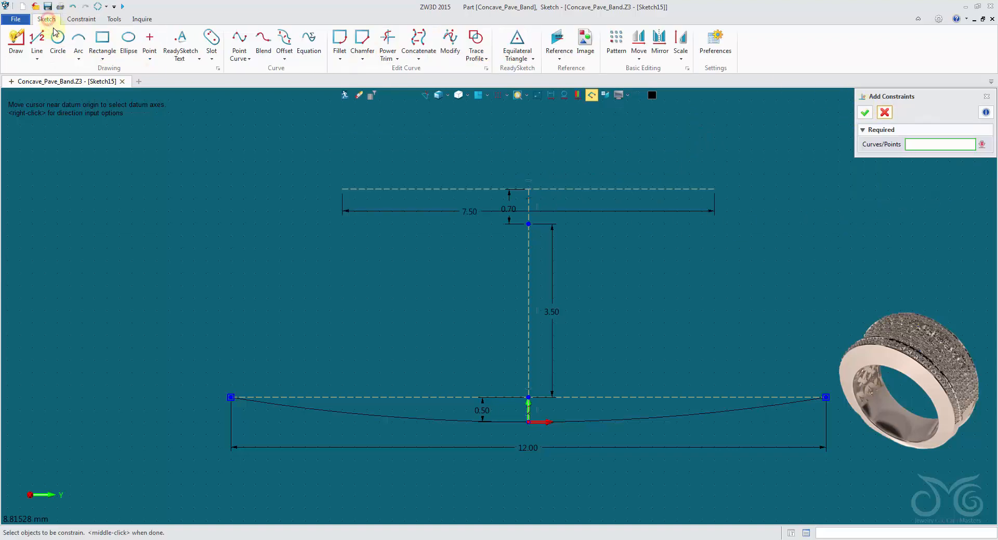
pyautogui.click(77, 38)
pyautogui.click(342, 189)
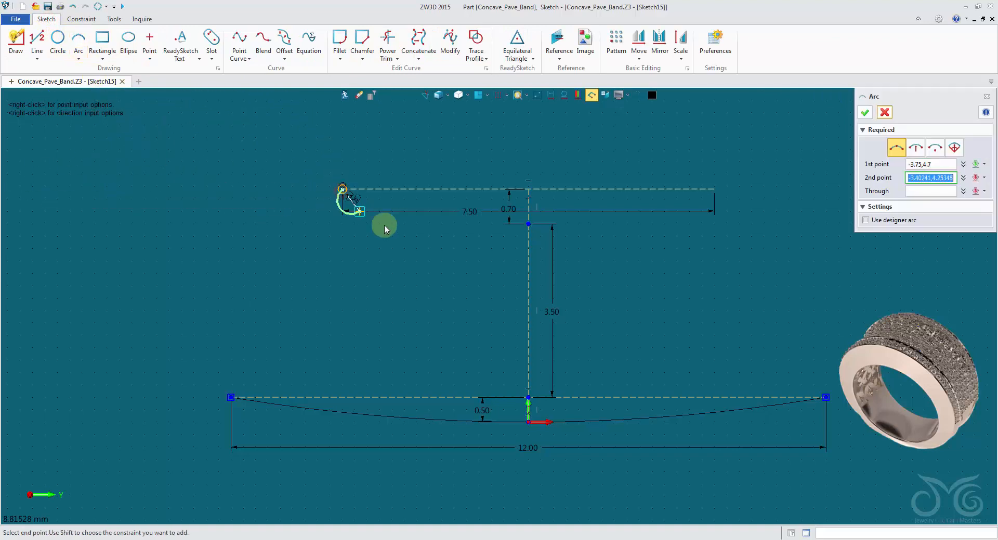
pyautogui.click(715, 189)
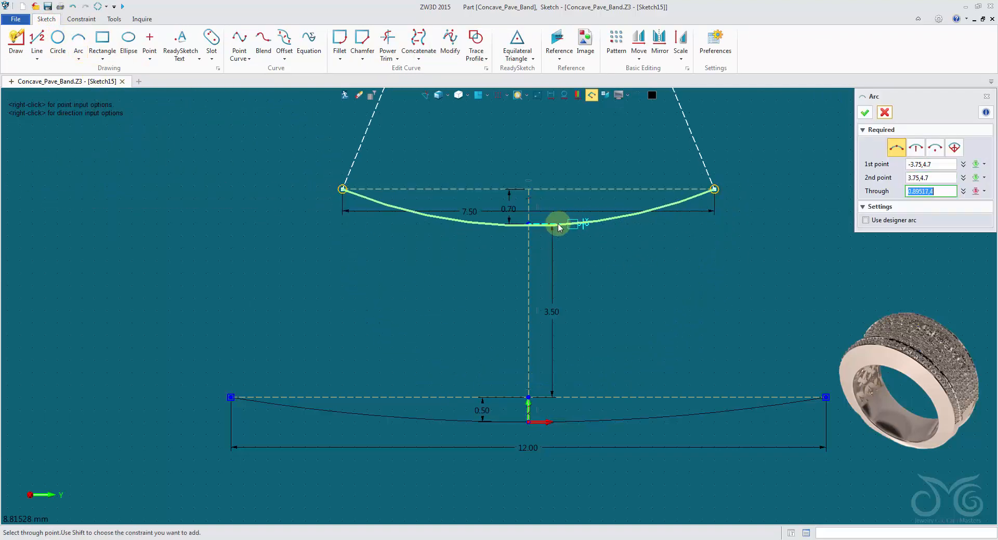
pyautogui.click(529, 224)
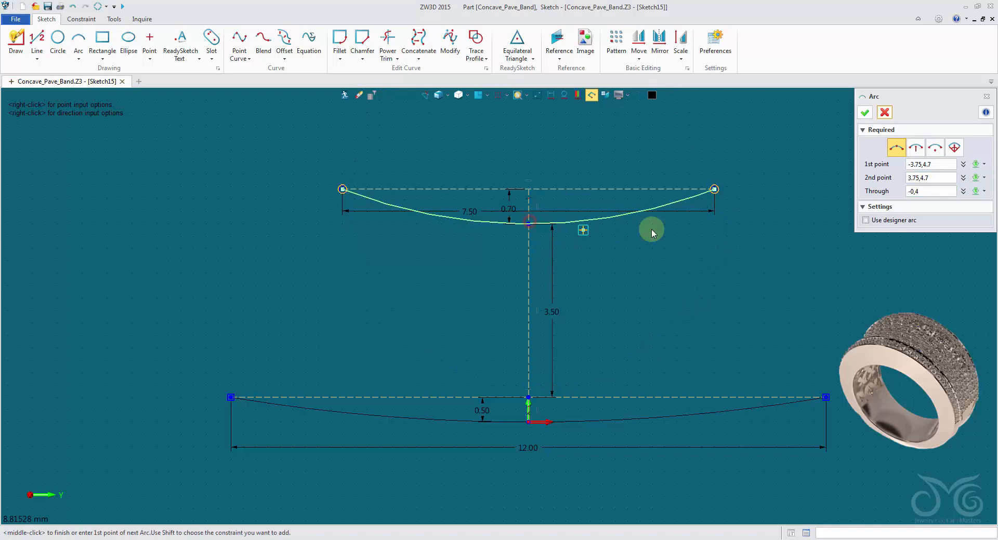
pyautogui.click(864, 112)
# Delete the automatic radius dimension of the new upper arc
pyautogui.scroll(-2, 783, 160)
pyautogui.moveTo(783, 160); pyautogui.dragTo(734, 239, button='middle')
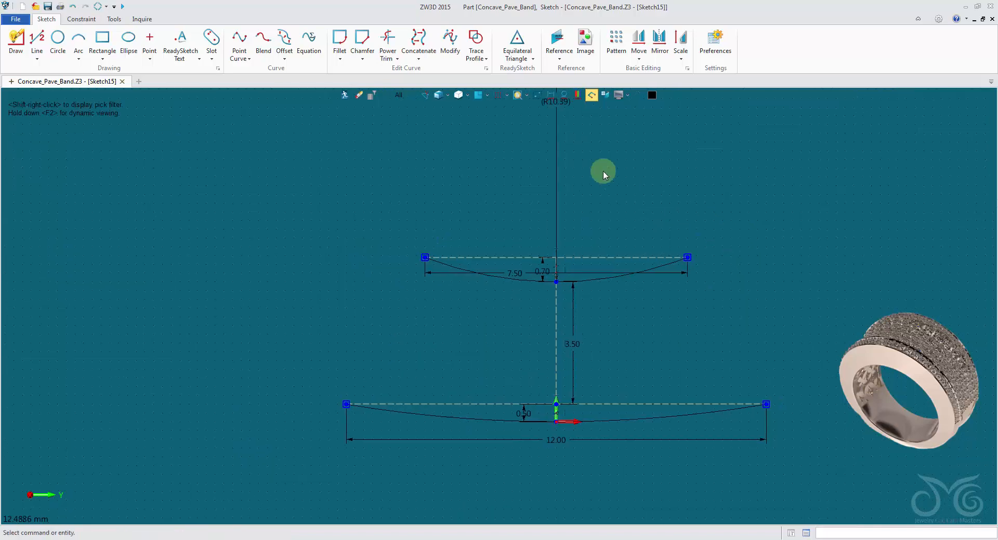
pyautogui.click(560, 160)
pyautogui.press('Delete')
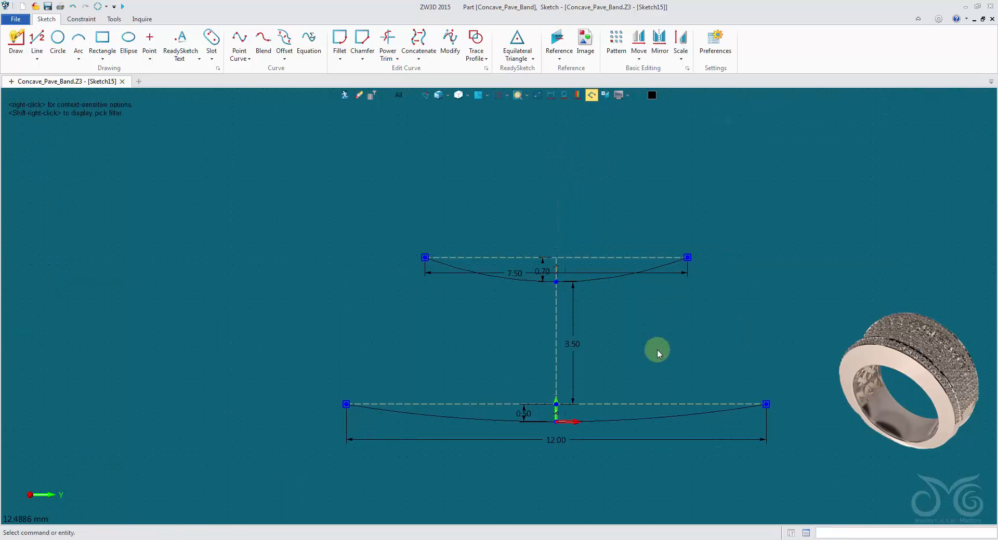
# Try a depth of 0.82 mm for the upper arc, and discard the change
pyautogui.scroll(2, 658, 353)
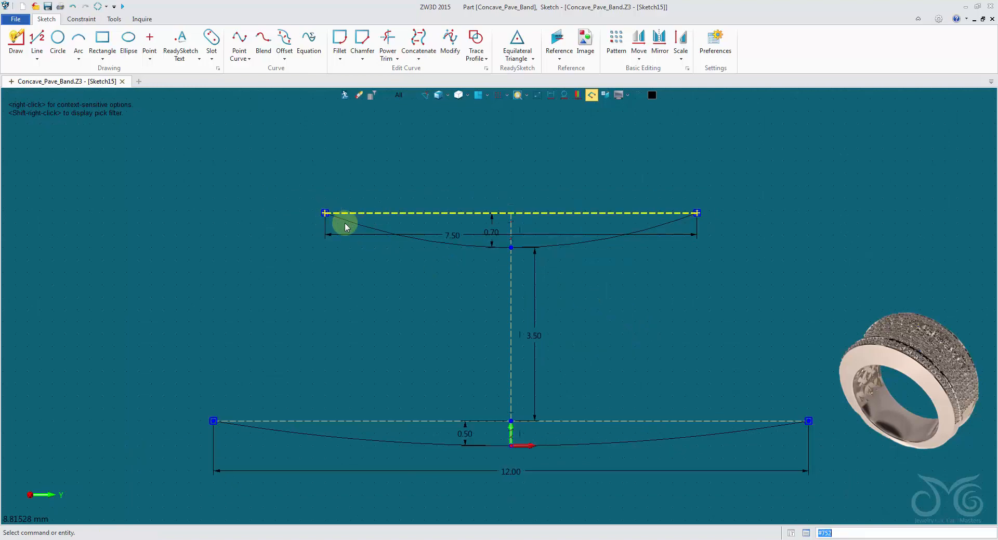
pyautogui.doubleClick(492, 226)
pyautogui.write('0.85')
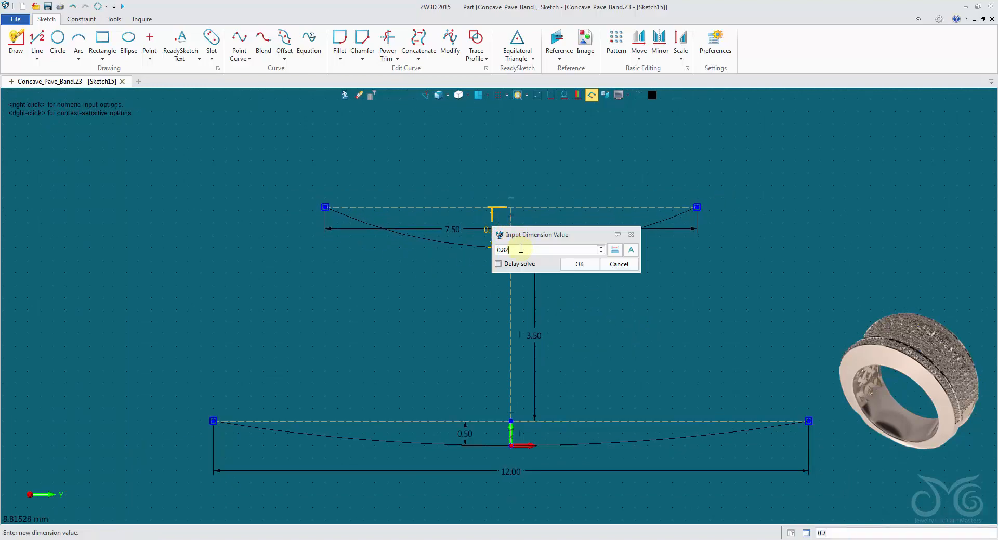
pyautogui.click(615, 267)
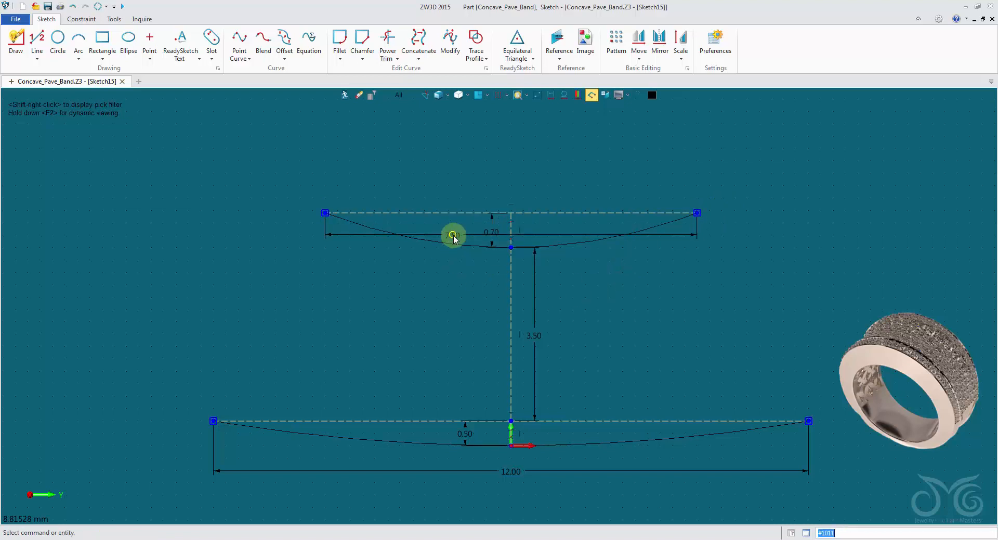
# Try a width of 7.62 mm for the upper arc, and discard the change
pyautogui.click(463, 235)
pyautogui.moveTo(501, 238); pyautogui.dragTo(501, 155)
pyautogui.click(500, 177)
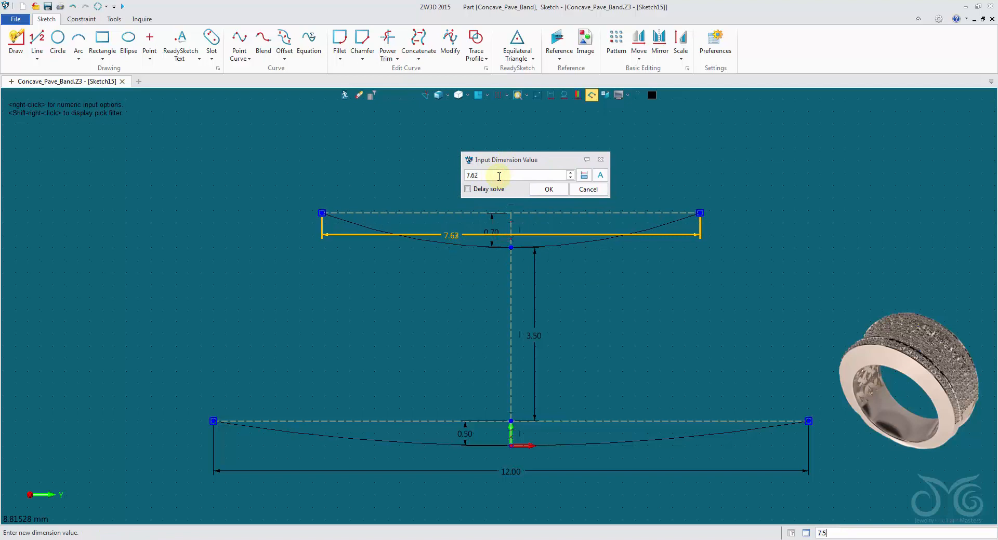
pyautogui.click(589, 190)
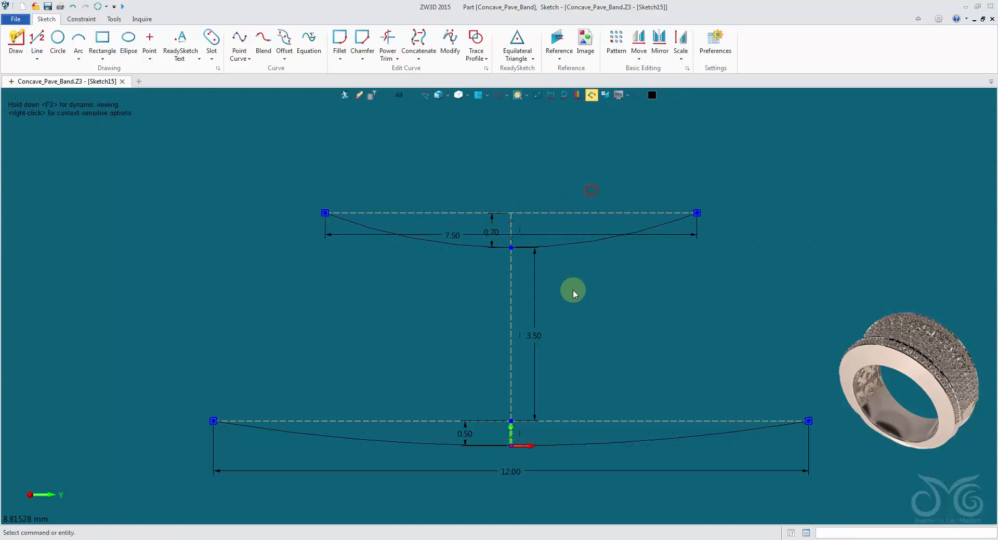
# Try distances of 3.38 mm and 3.63 mm between the upper arc's lowest point and the lower horizontal construction line, and discard the change
pyautogui.click(536, 293)
pyautogui.moveTo(587, 305); pyautogui.dragTo(607, 303)
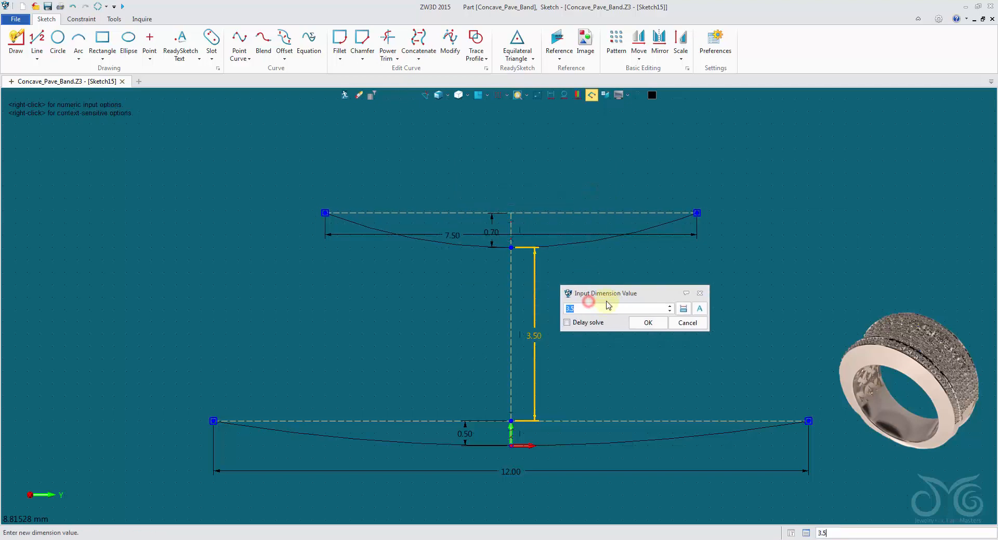
pyautogui.press('BackSpace')
pyautogui.write('43')
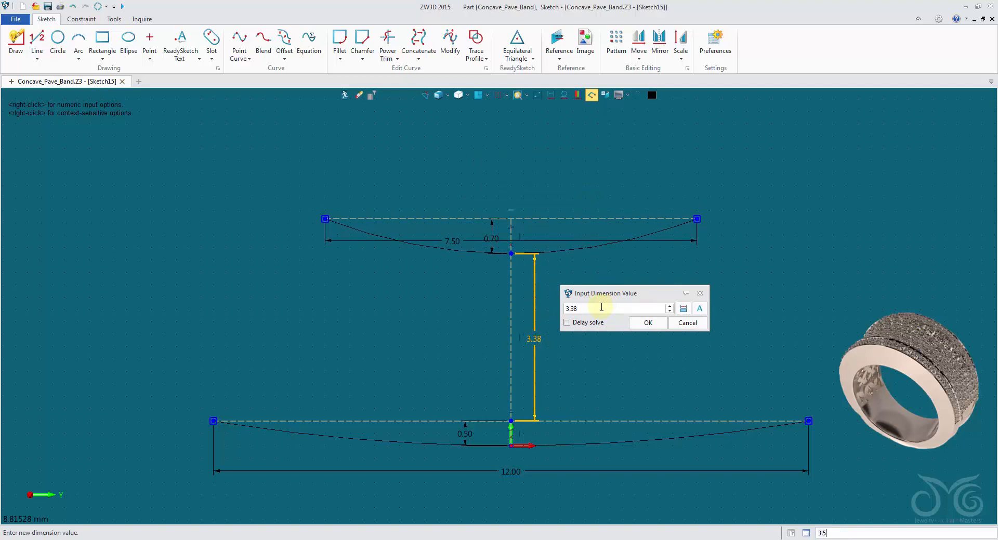
pyautogui.scroll(20, 604, 309)
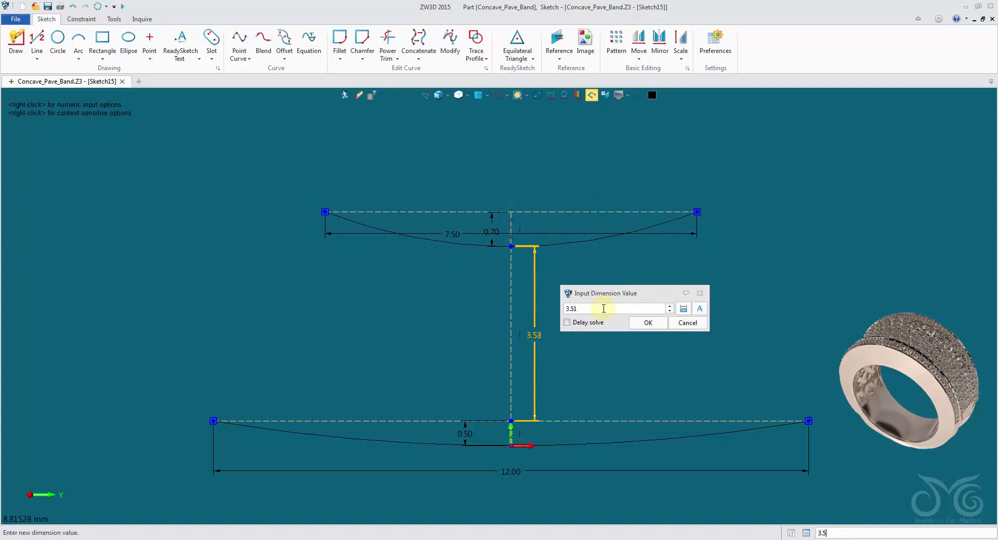
pyautogui.click(706, 325)
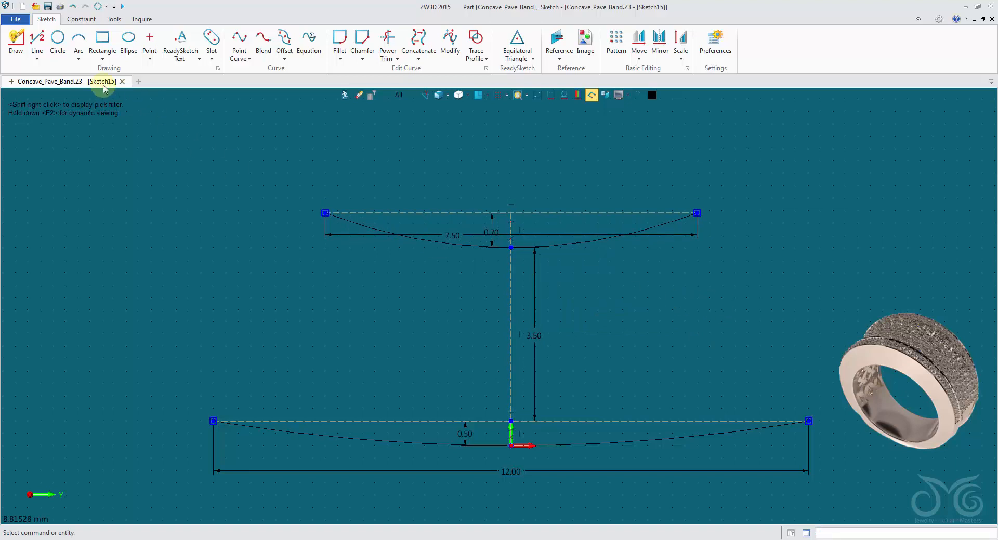
# Draw connected lines from the upper arc's endpoint at 3.75,4.7 to 3.75,5.75, about 5.75,4.89, and the lower arc's endpoint at 6,0.5
pyautogui.click(26, 49)
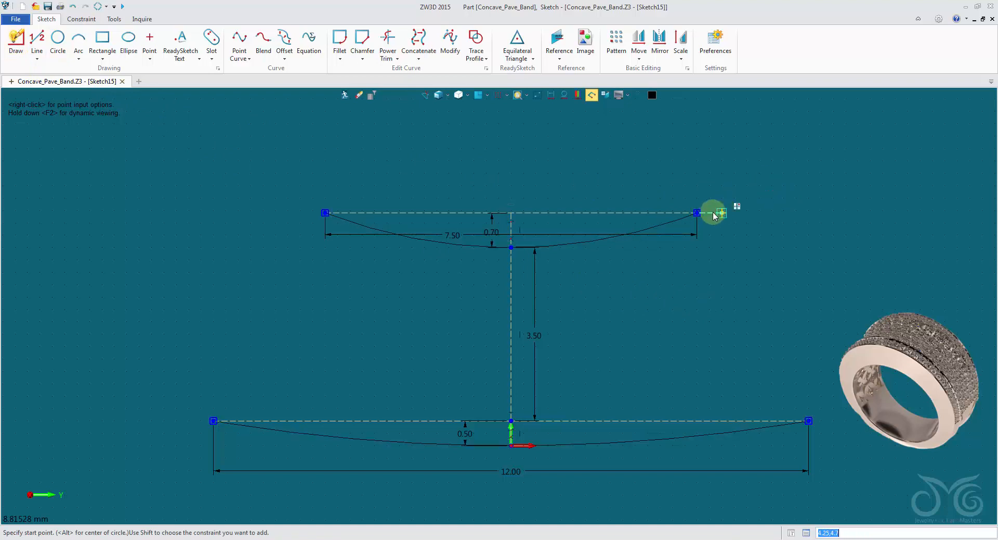
pyautogui.click(697, 213)
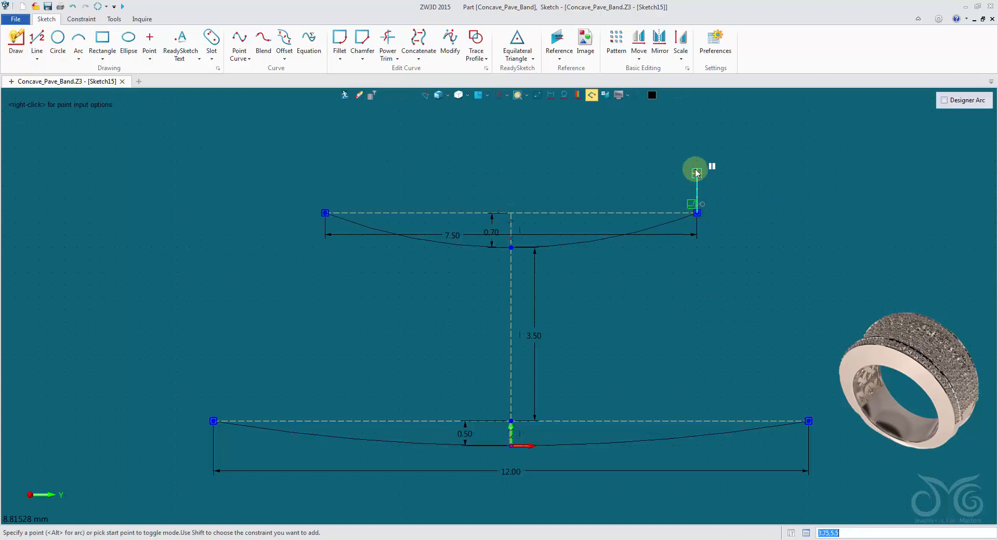
pyautogui.click(697, 161)
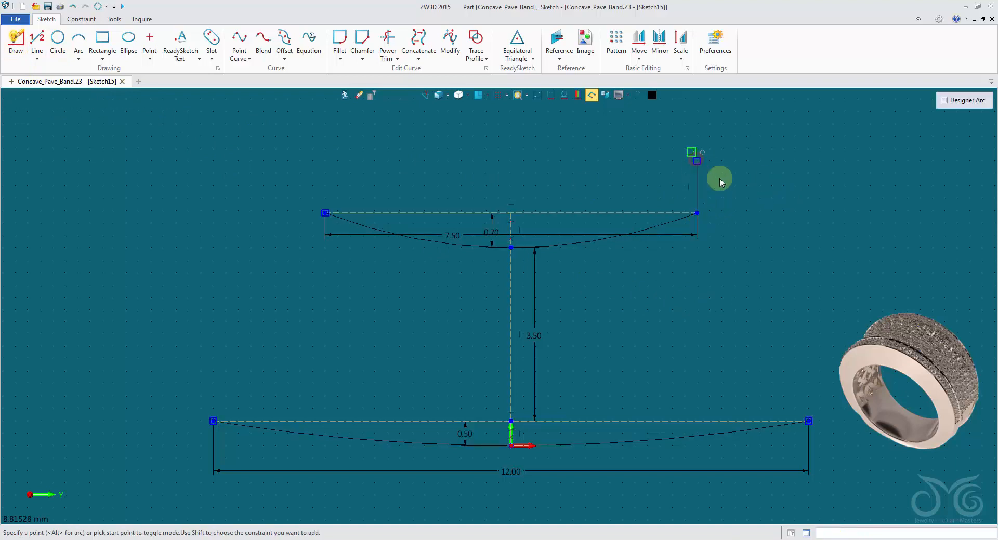
pyautogui.click(796, 204)
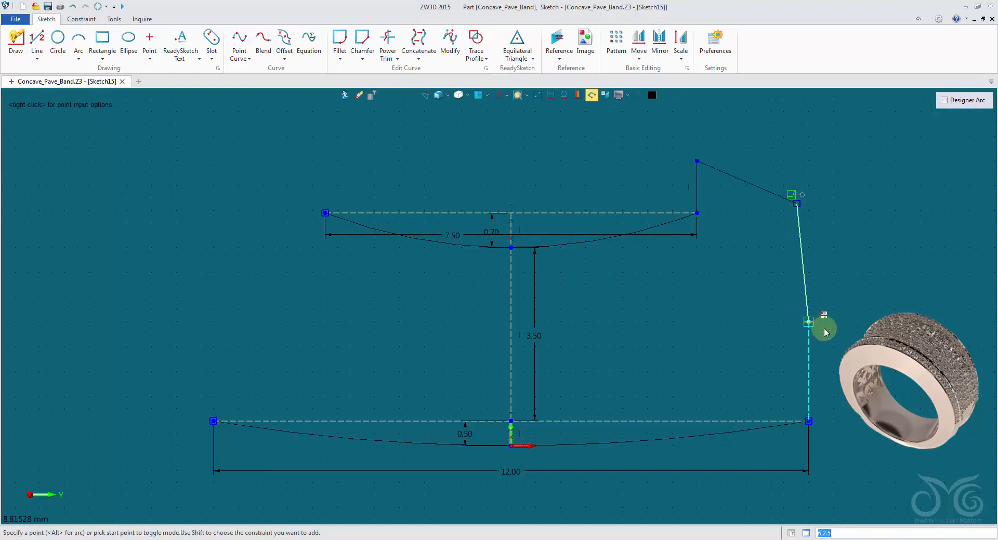
pyautogui.click(808, 421)
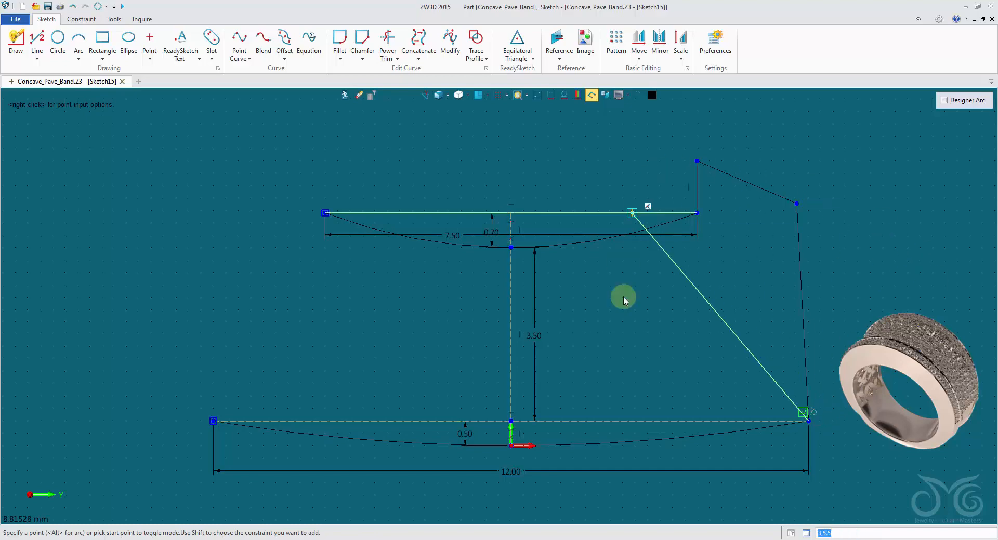
pyautogui.middleClick(890, 308)
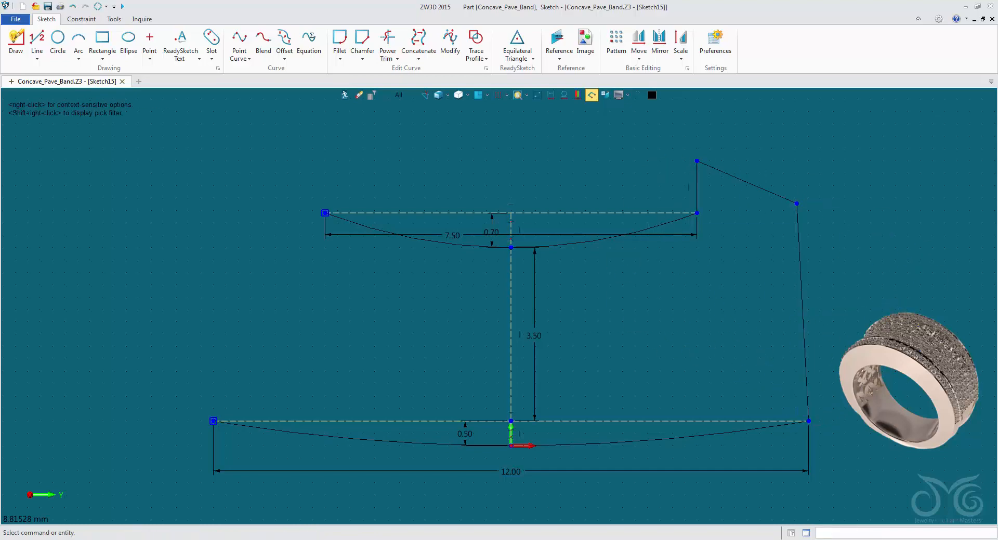
# Draw matching connected lines on the opposite side from -3.75,4.7 to -3.75,5.75, about -5.75,5, and the lower arc's endpoint at -6,0.5
pyautogui.moveTo(826, 161); pyautogui.dragTo(757, 164, button='middle')
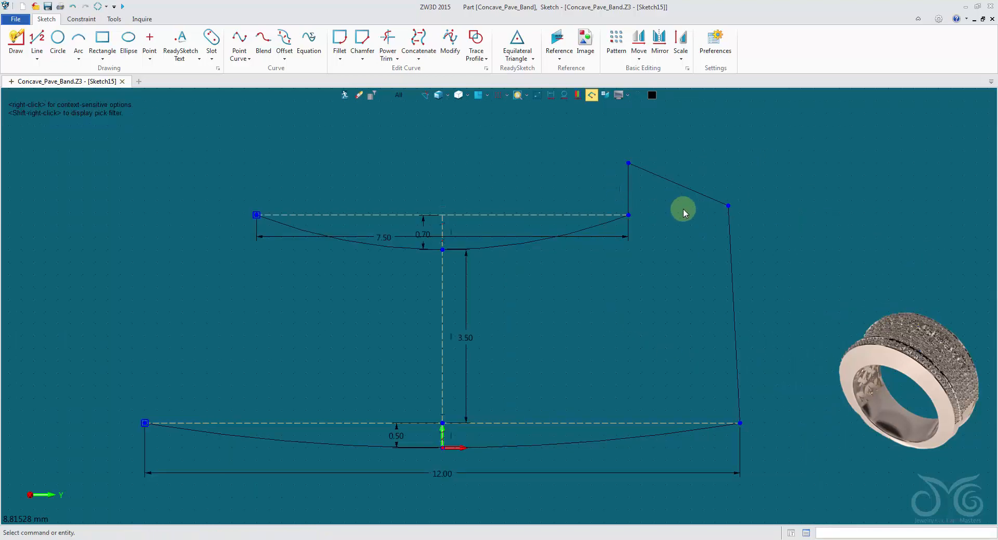
pyautogui.moveTo(666, 276)
pyautogui.mouseDown(button='middle')
pyautogui.moveTo(681, 265)
pyautogui.moveTo(688, 290)
pyautogui.mouseUp(button='middle')
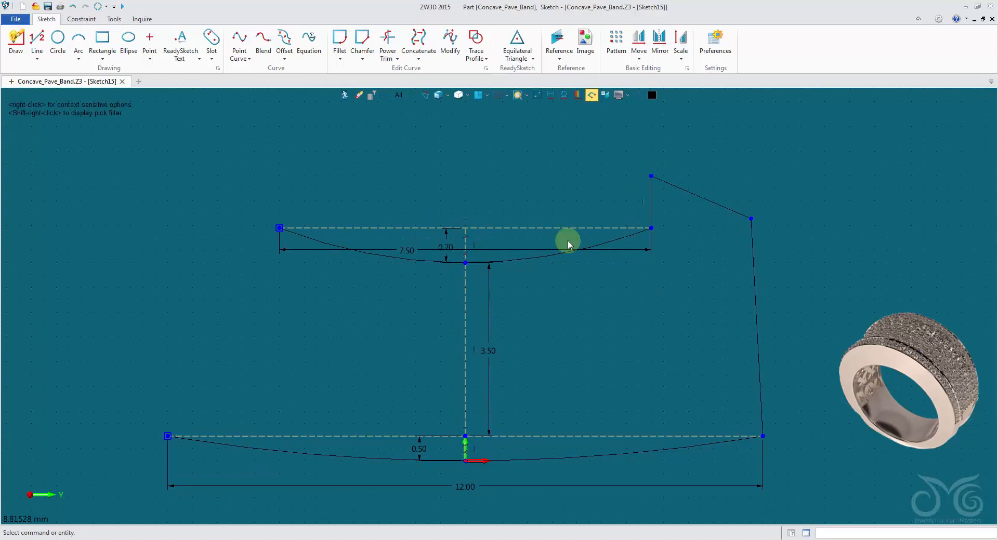
pyautogui.click(36, 37)
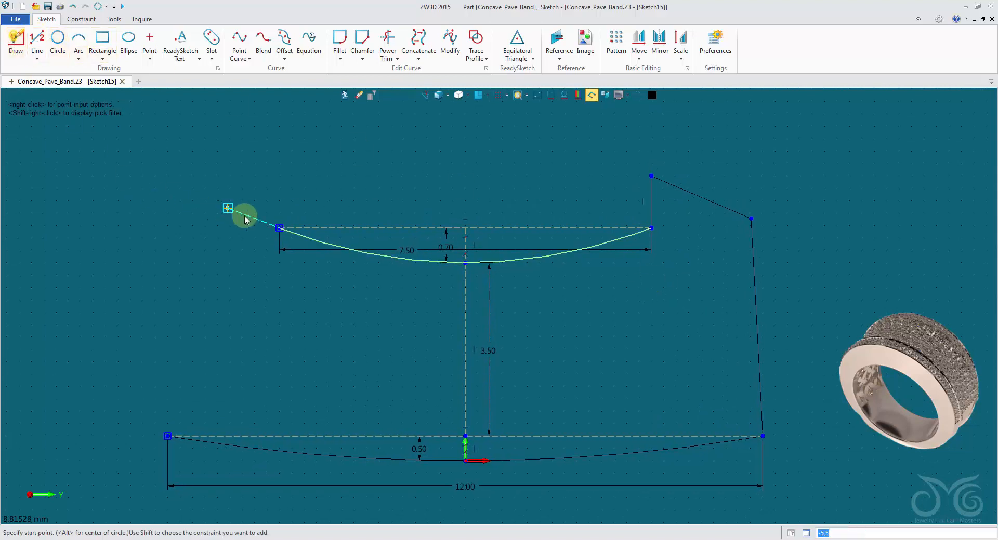
pyautogui.click(278, 227)
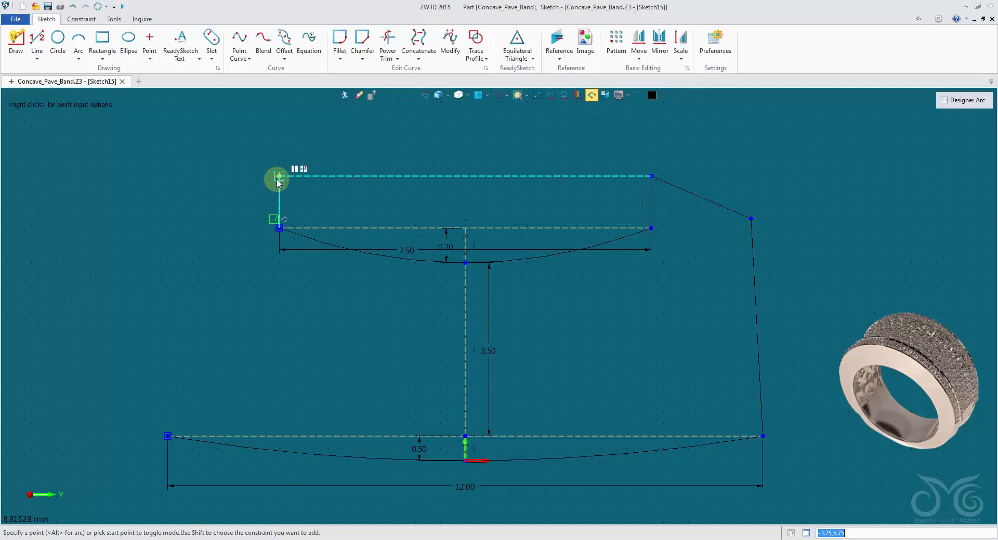
pyautogui.click(279, 176)
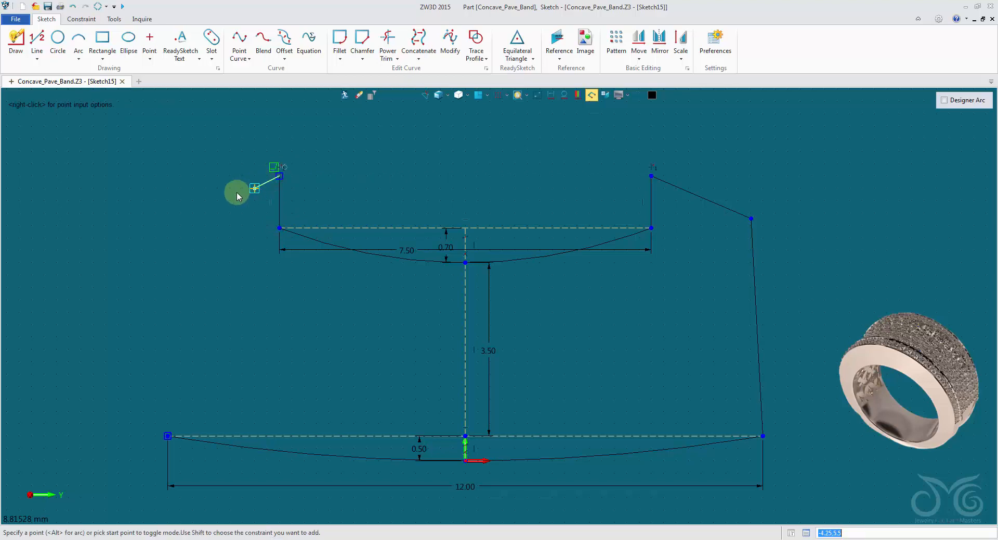
pyautogui.click(180, 213)
pyautogui.click(168, 436)
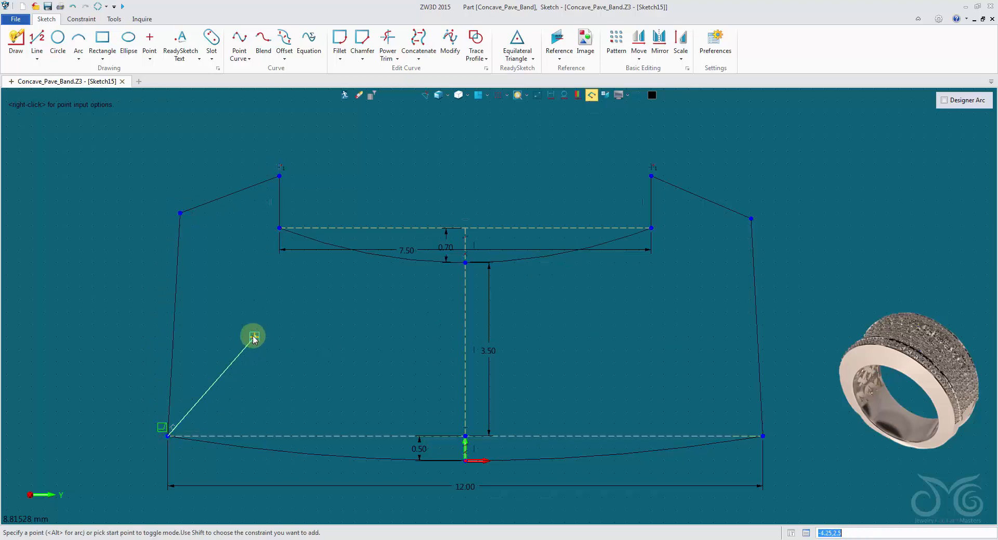
pyautogui.middleClick(382, 281)
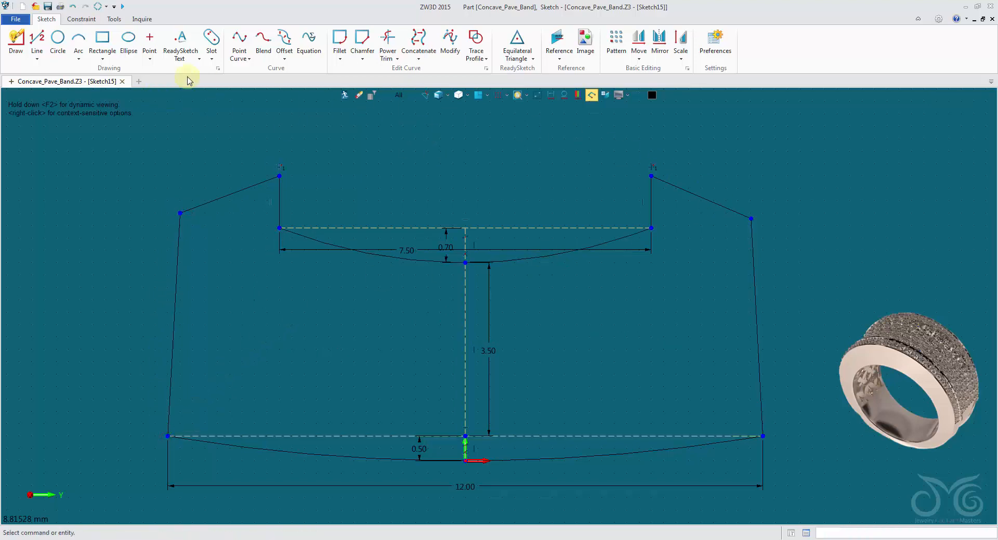
# Dimension the short vertical line above the upper arc's right endpoint and set its length to 0.5 mm
pyautogui.rightClick(419, 129)
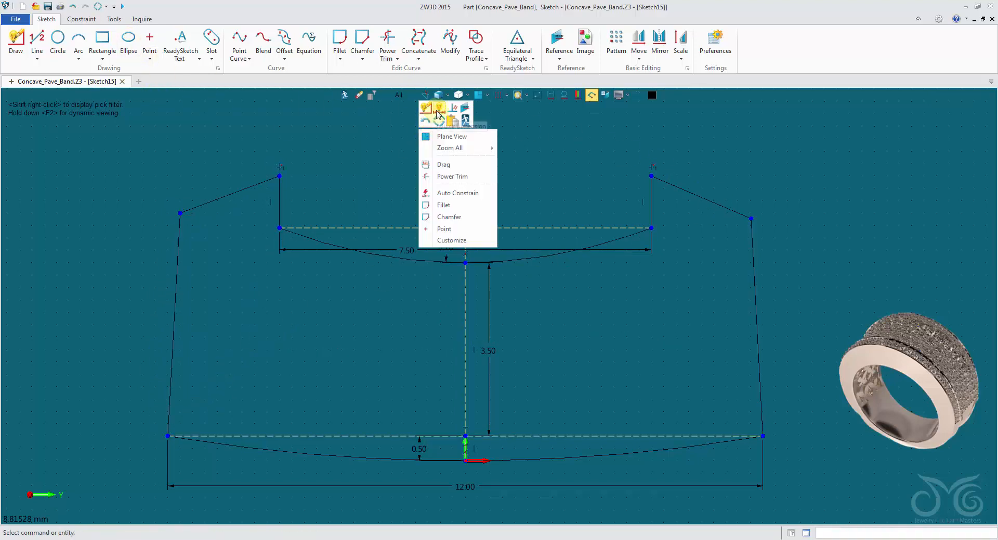
pyautogui.click(438, 110)
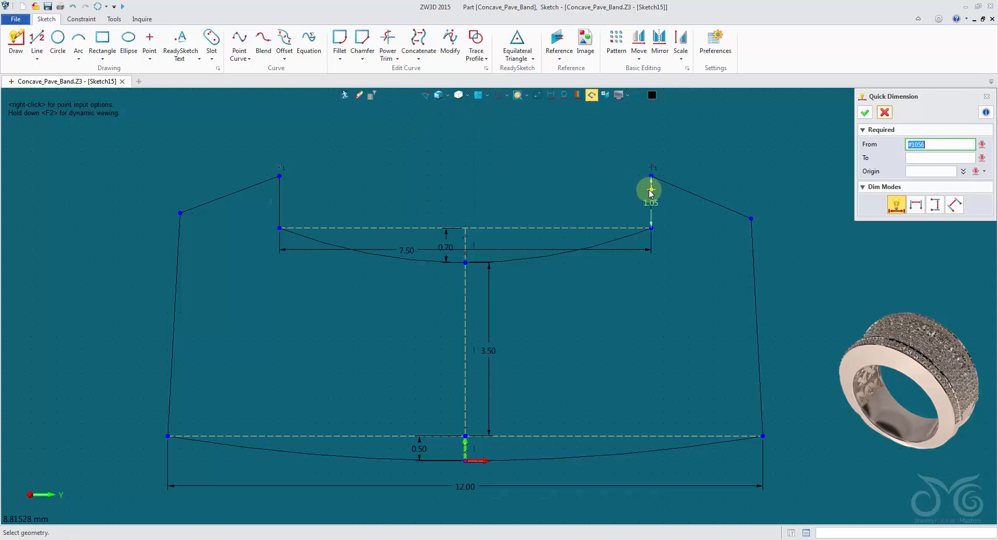
pyautogui.click(623, 201)
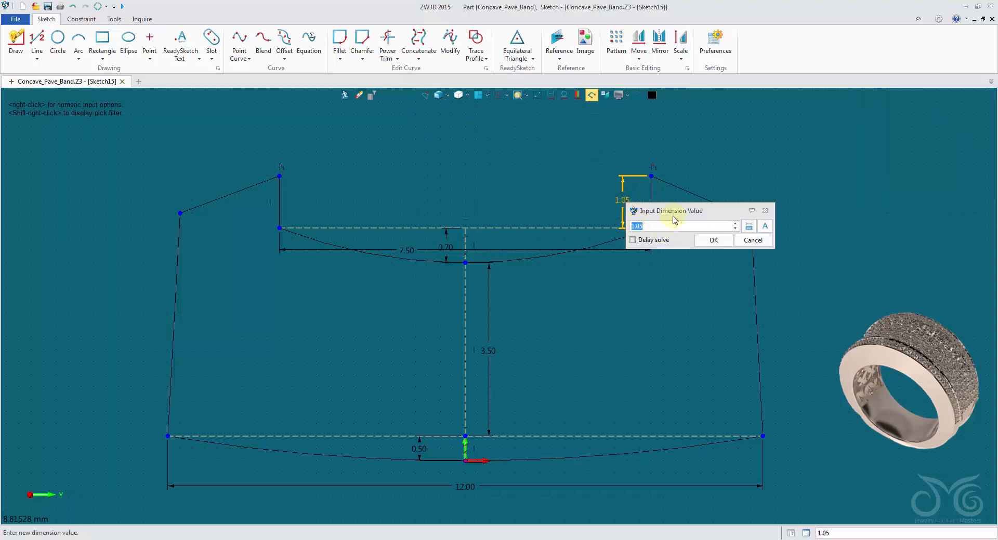
pyautogui.moveTo(674, 219); pyautogui.dragTo(633, 287)
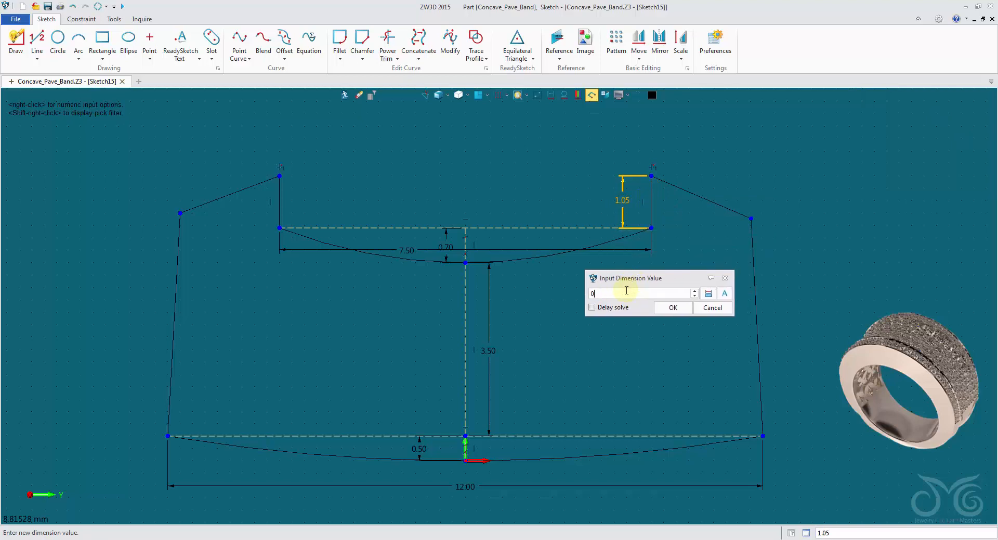
pyautogui.click(667, 308)
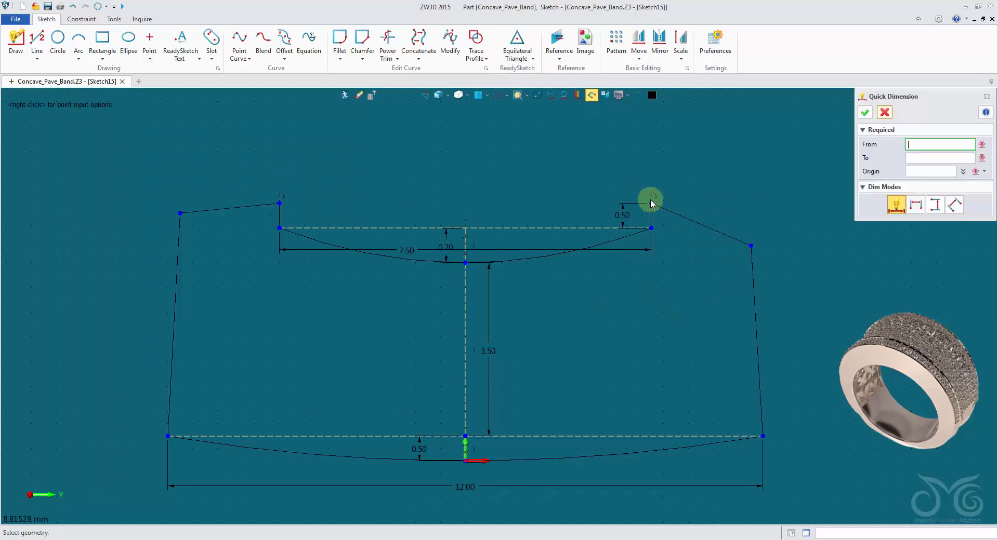
pyautogui.click(280, 204)
# Add an angle dimension of 15° between the right sloping shoulder line and the upper horizontal construction line
pyautogui.click(685, 219)
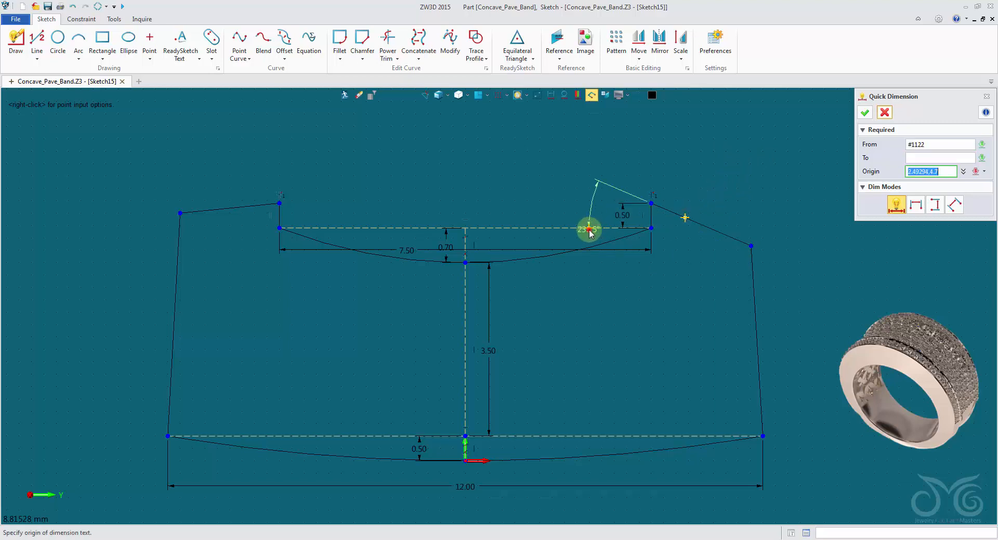
pyautogui.click(550, 193)
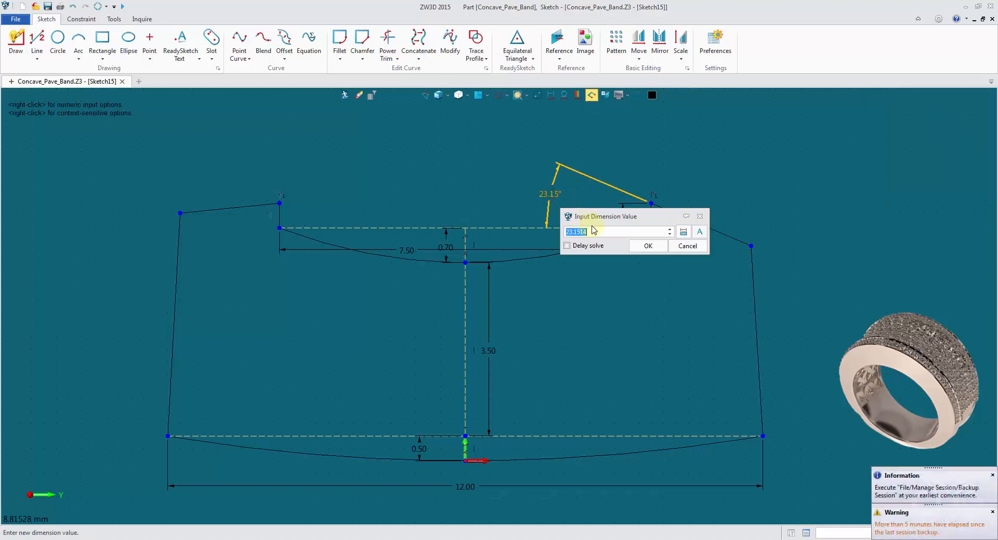
pyautogui.click(598, 230)
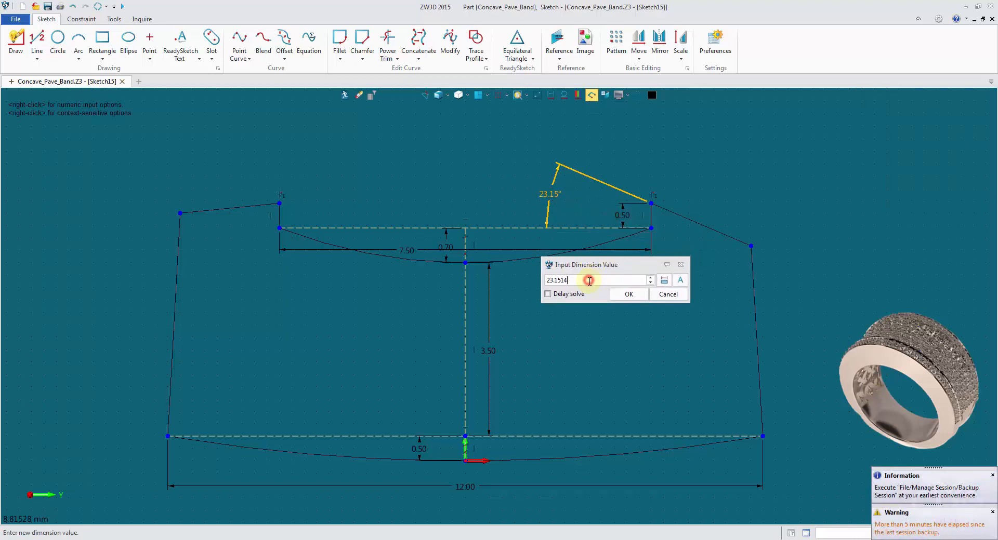
pyautogui.scroll(-9, 590, 281)
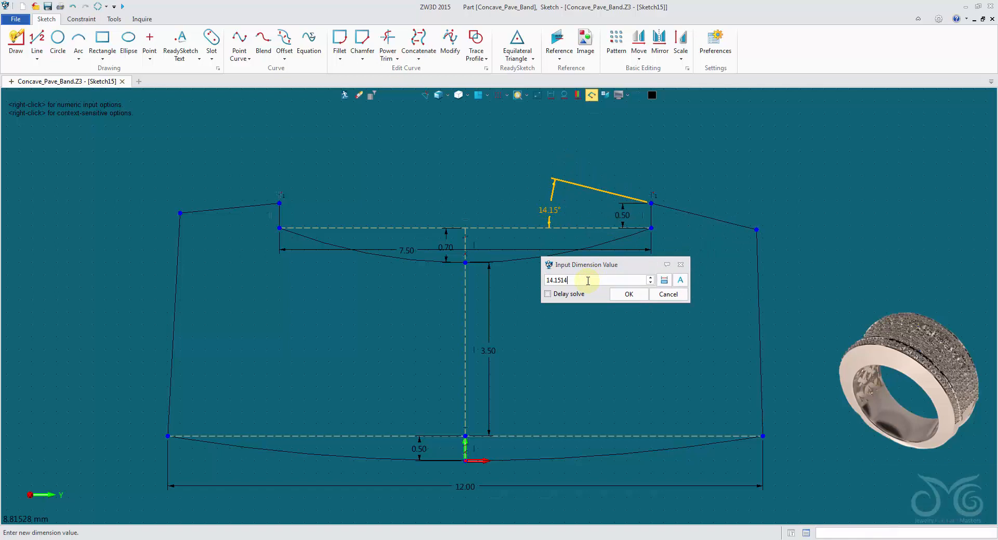
pyautogui.doubleClick(588, 280)
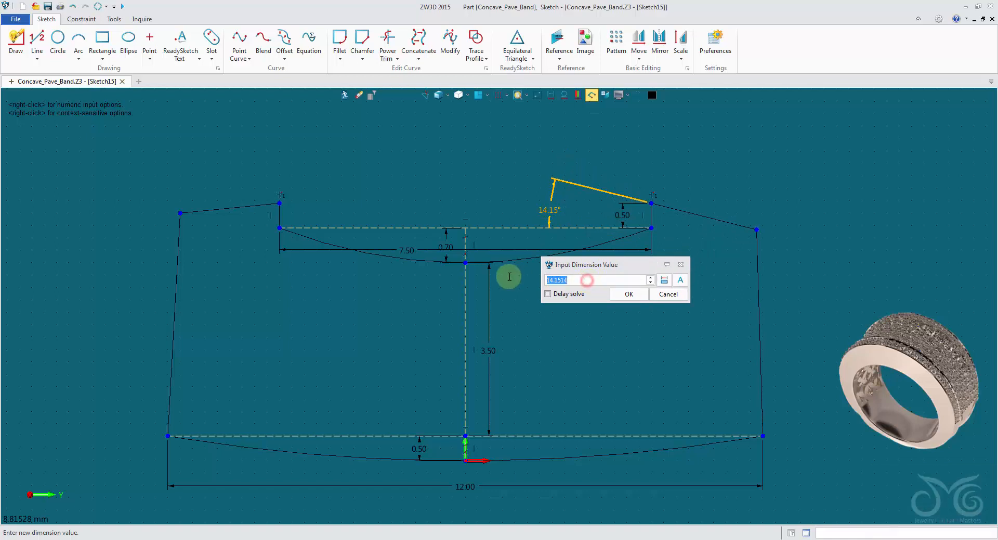
pyautogui.write('15')
pyautogui.click(629, 294)
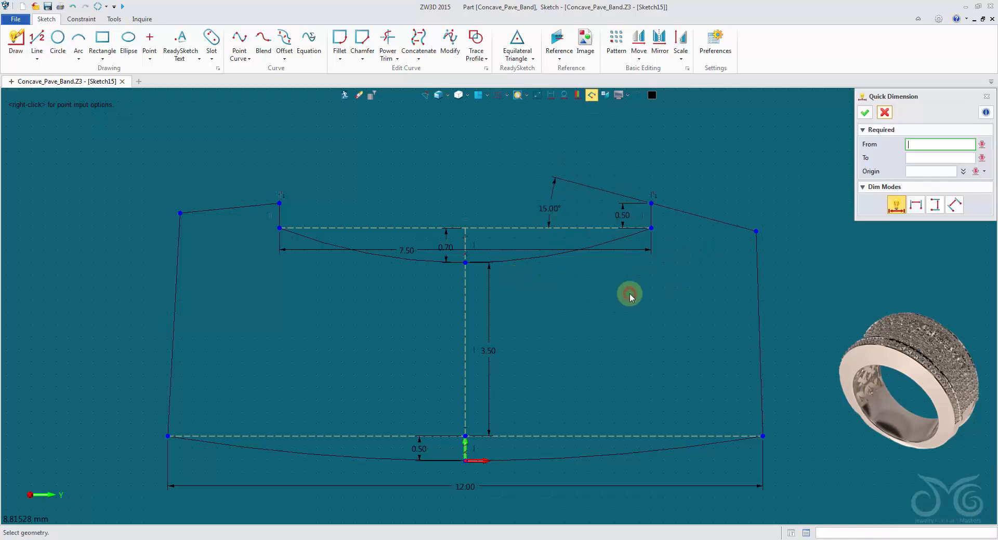
# Add an angle dimension between the left sloping shoulder line and the upper construction line, linking its value to the right 15° dimension
pyautogui.click(305, 226)
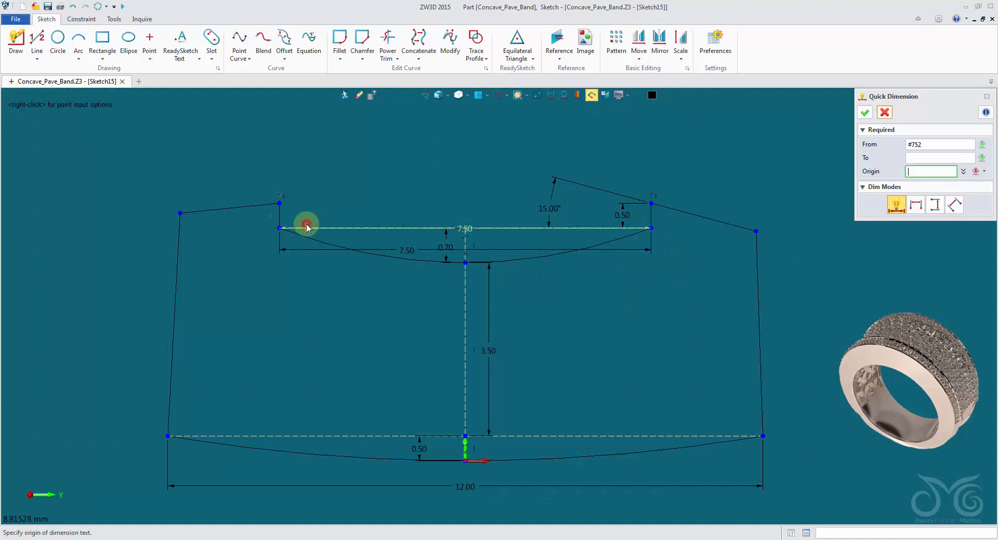
pyautogui.click(253, 206)
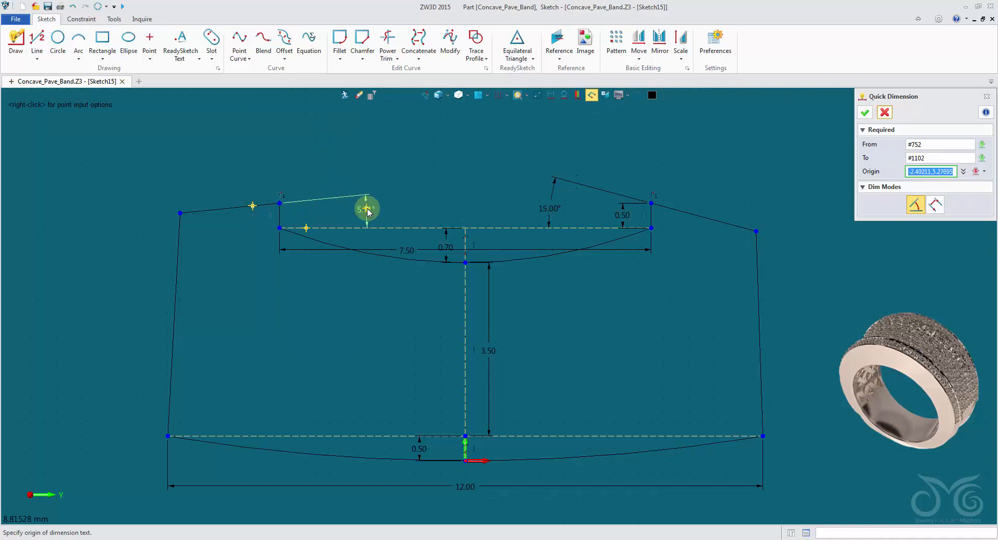
pyautogui.click(366, 209)
pyautogui.moveTo(487, 216); pyautogui.dragTo(503, 233)
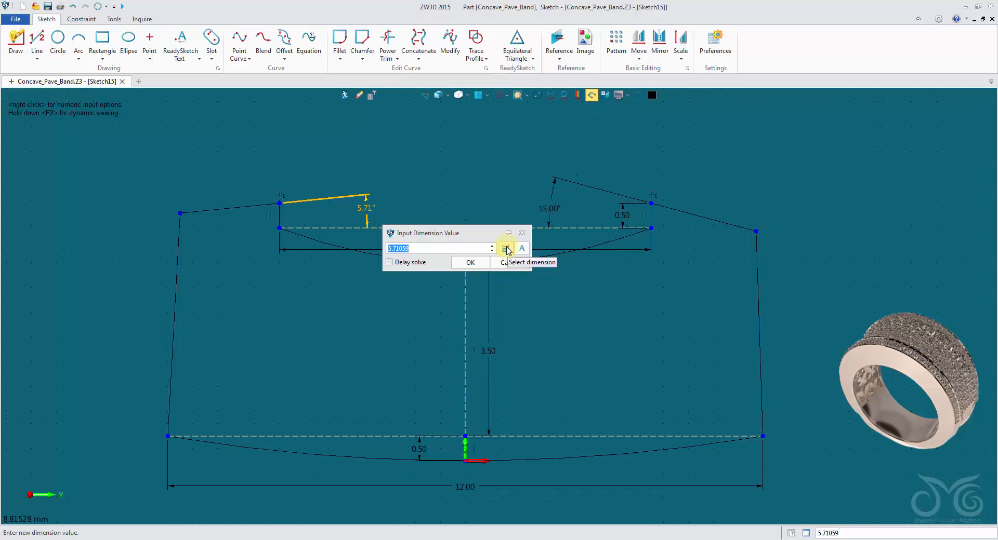
pyautogui.click(506, 249)
pyautogui.click(552, 206)
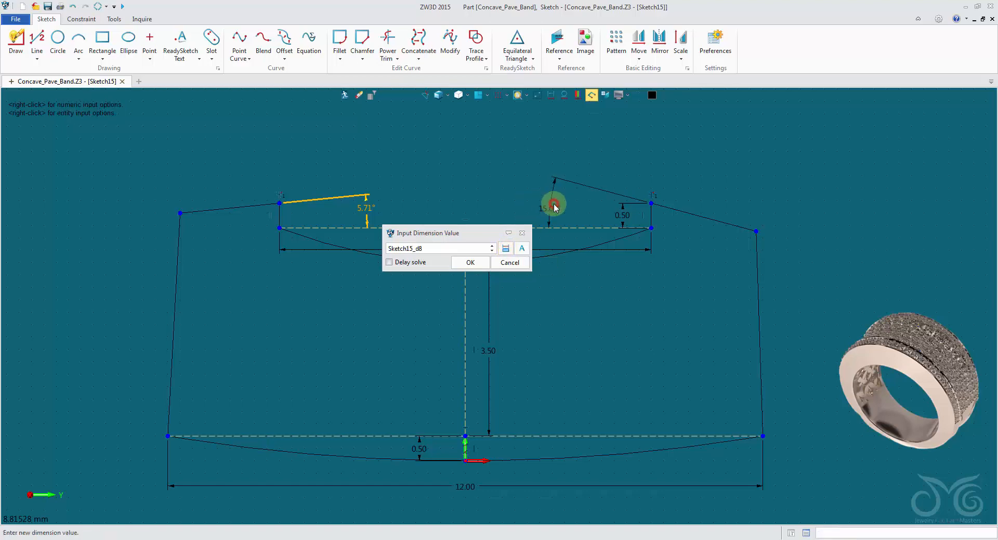
pyautogui.click(476, 262)
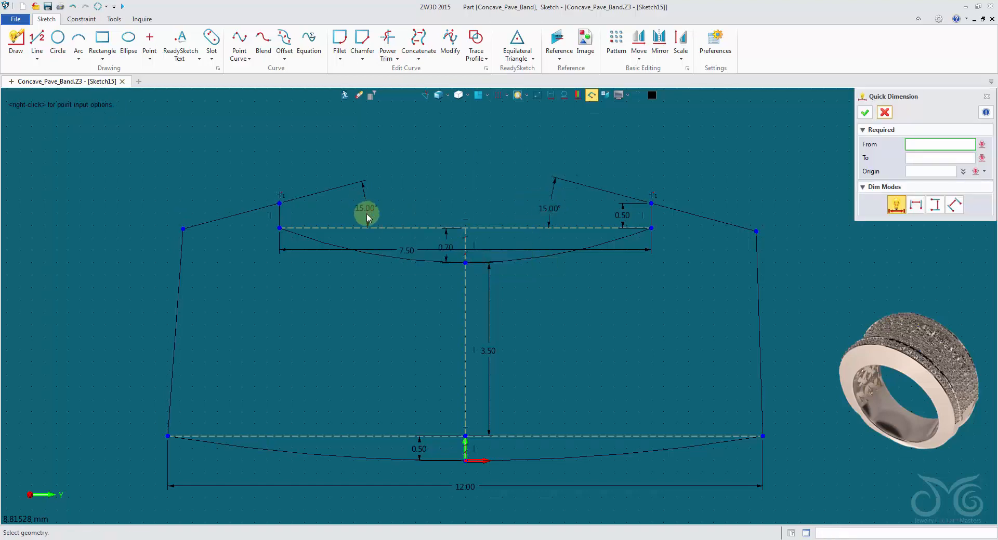
pyautogui.click(883, 113)
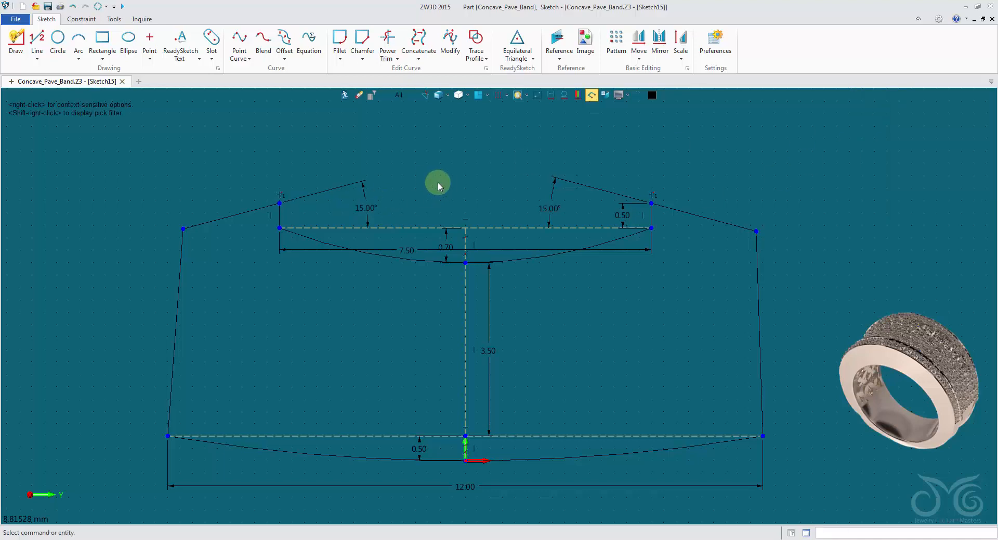
# Change the colour of the left shoulder's 15° angle dimension to grey in its dimension attributes
pyautogui.rightClick(365, 198)
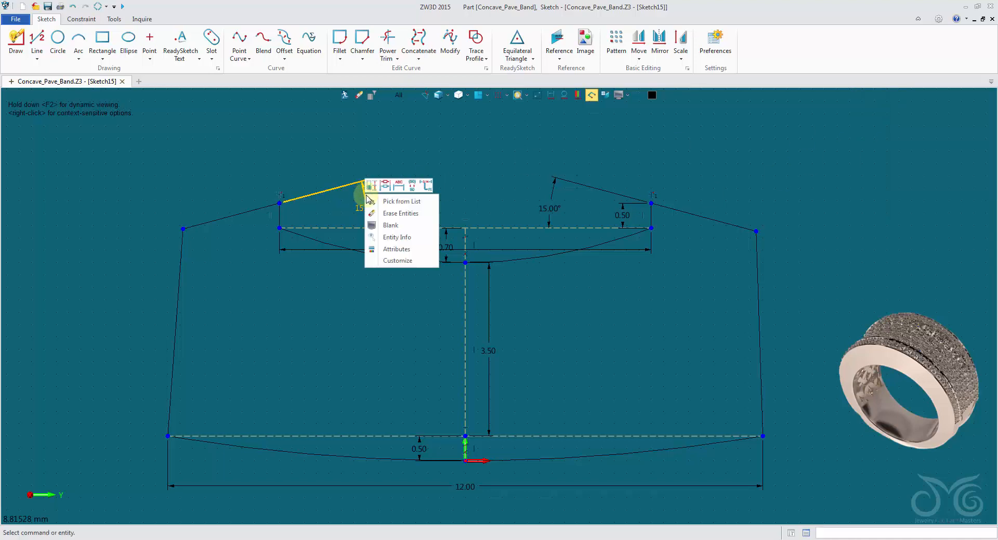
pyautogui.click(398, 250)
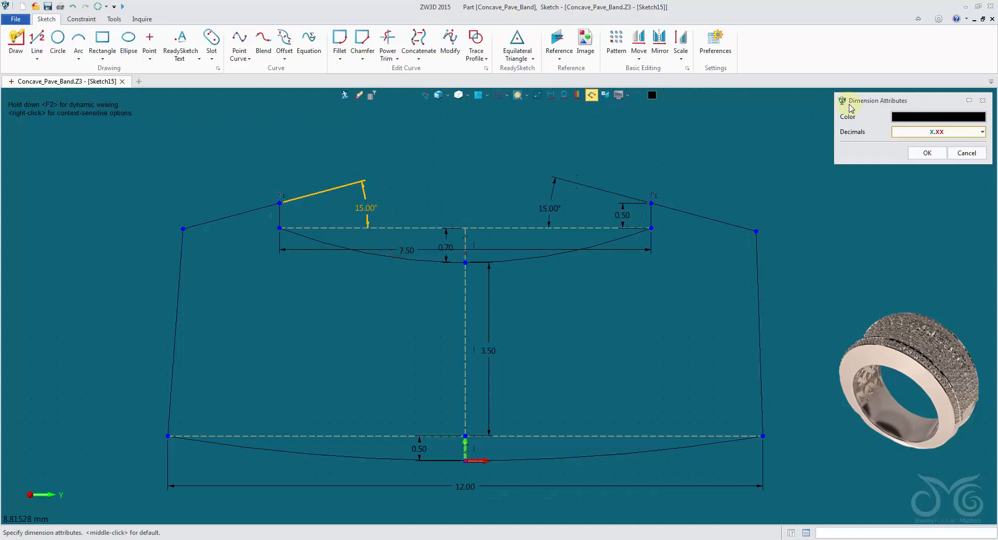
pyautogui.click(899, 119)
pyautogui.click(917, 157)
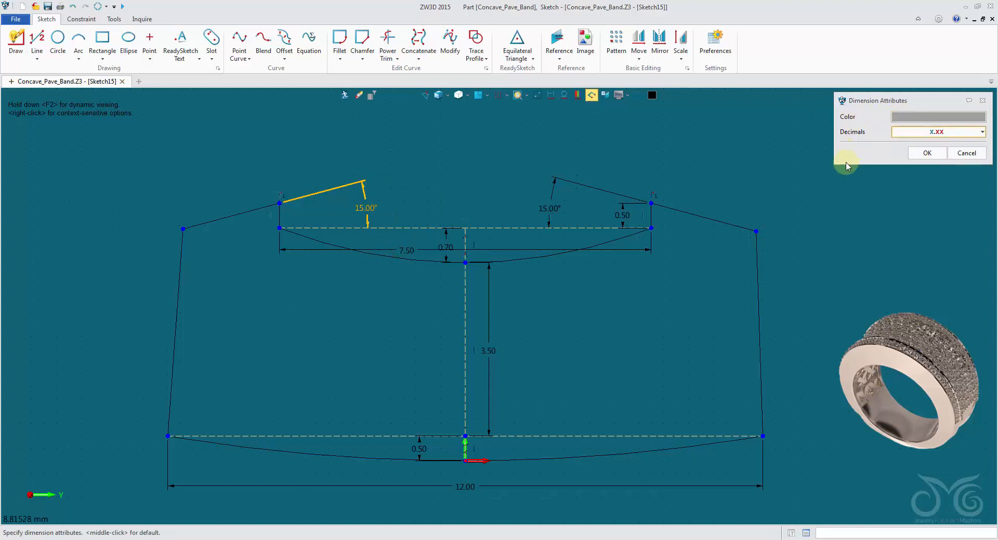
pyautogui.click(928, 154)
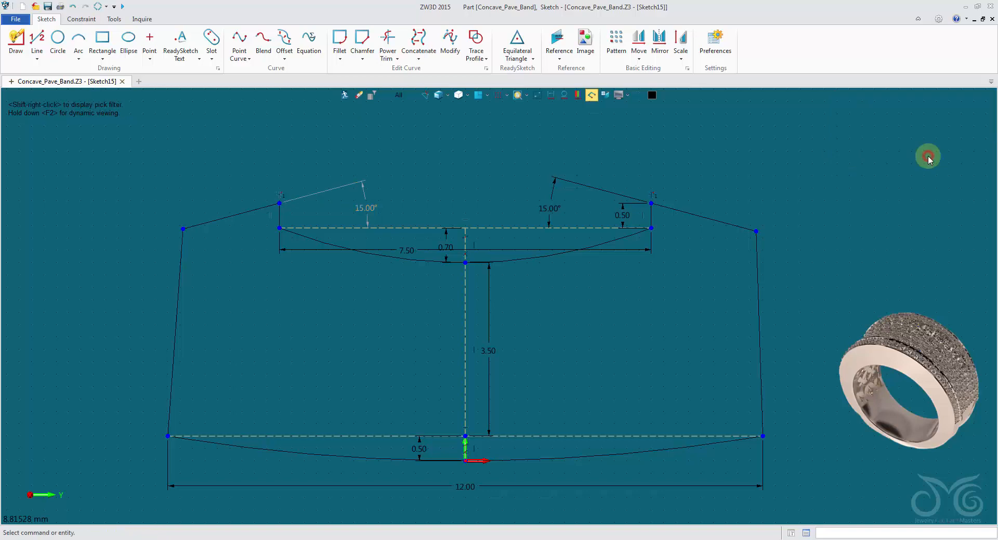
# Try a value of 14° on the right shoulder angle to test the linked angles, and discard the change
pyautogui.doubleClick(559, 209)
pyautogui.write('14.0')
pyautogui.moveTo(614, 216); pyautogui.dragTo(706, 128)
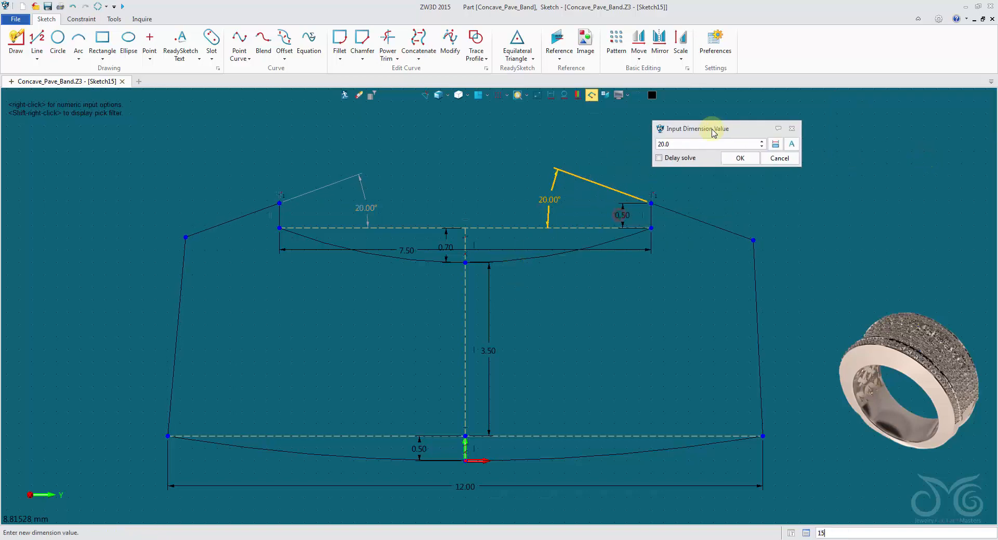
pyautogui.click(780, 157)
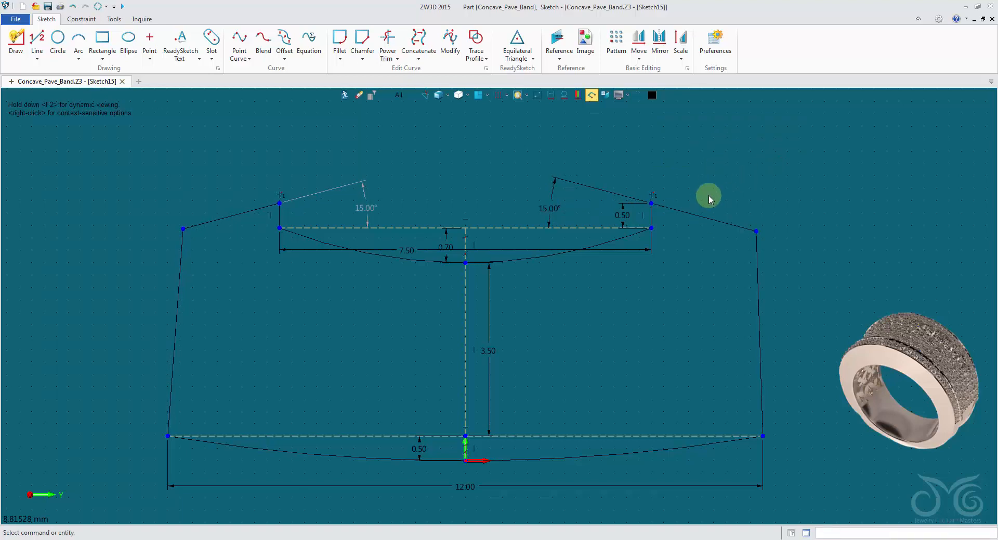
# Add an aligned dimension along the right sloping shoulder line and set its length to 2 mm
pyautogui.rightClick(719, 157)
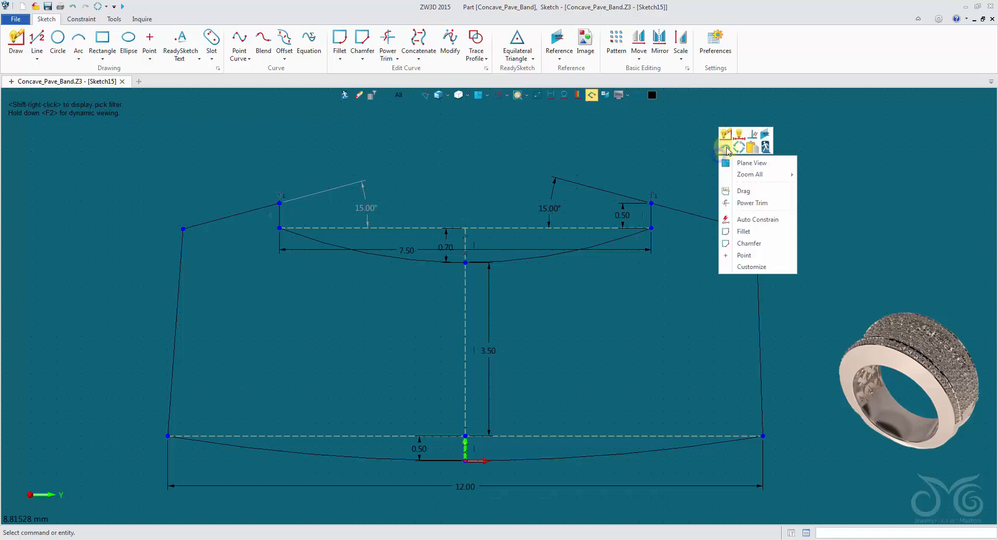
pyautogui.click(734, 143)
pyautogui.click(703, 216)
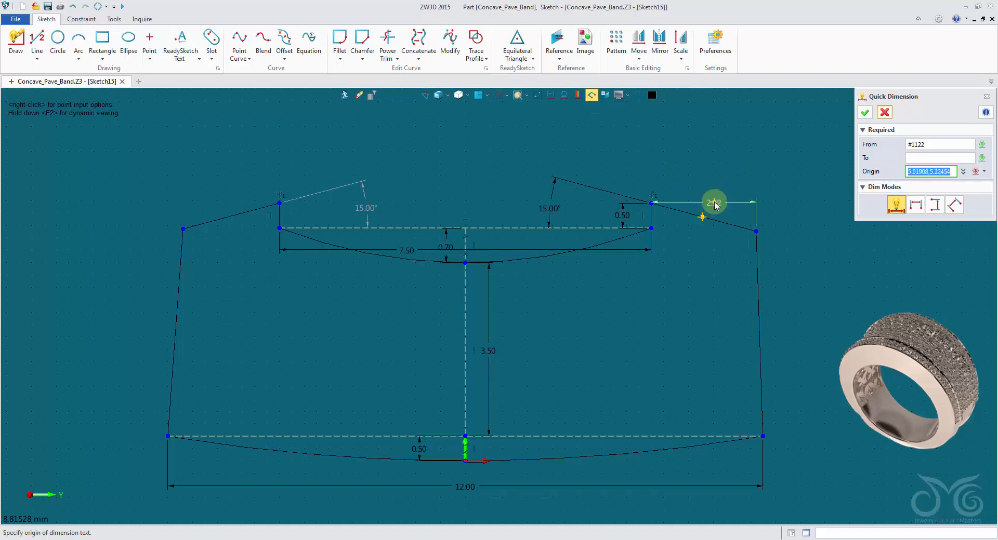
pyautogui.click(713, 217)
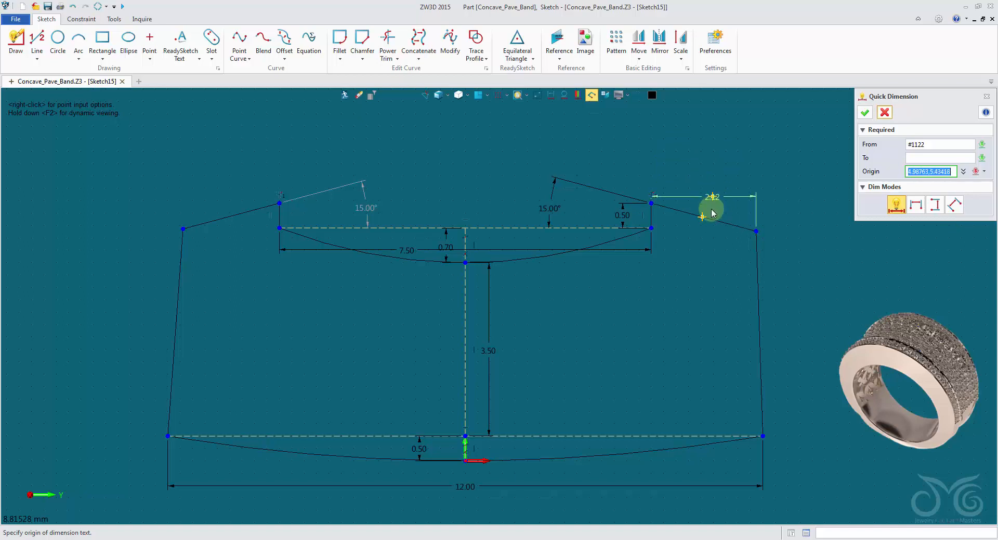
pyautogui.click(953, 206)
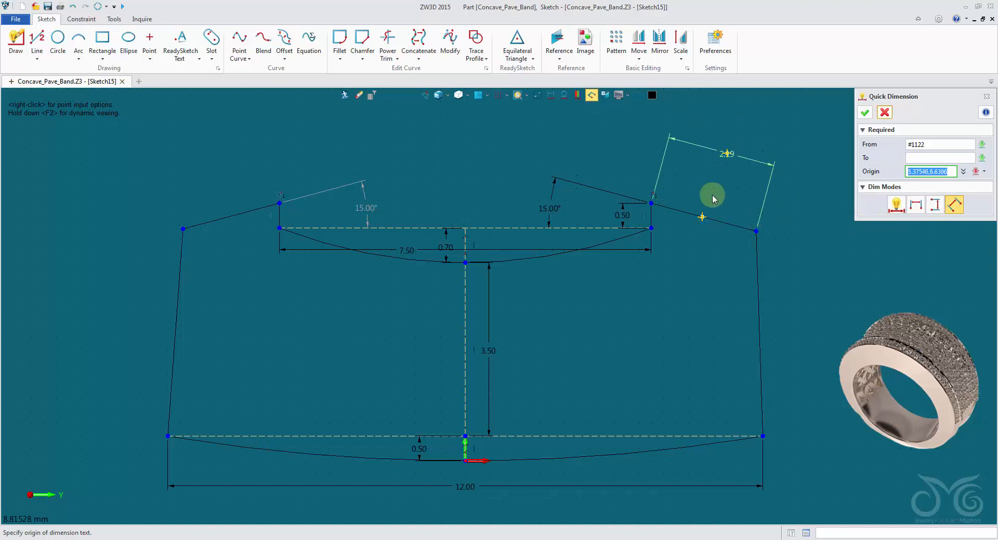
pyautogui.click(717, 161)
pyautogui.click(790, 226)
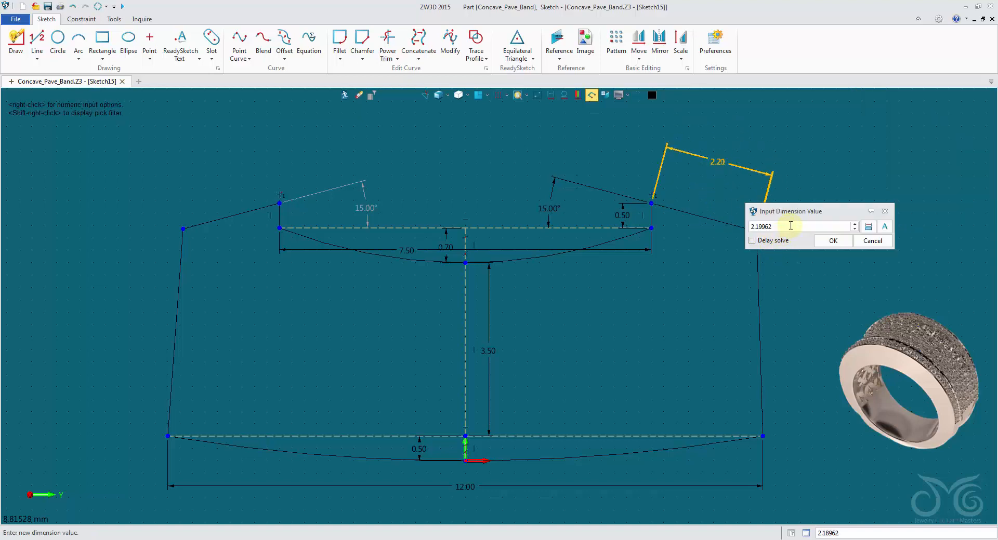
pyautogui.scroll(-9, 790, 226)
pyautogui.moveTo(794, 225); pyautogui.dragTo(704, 223)
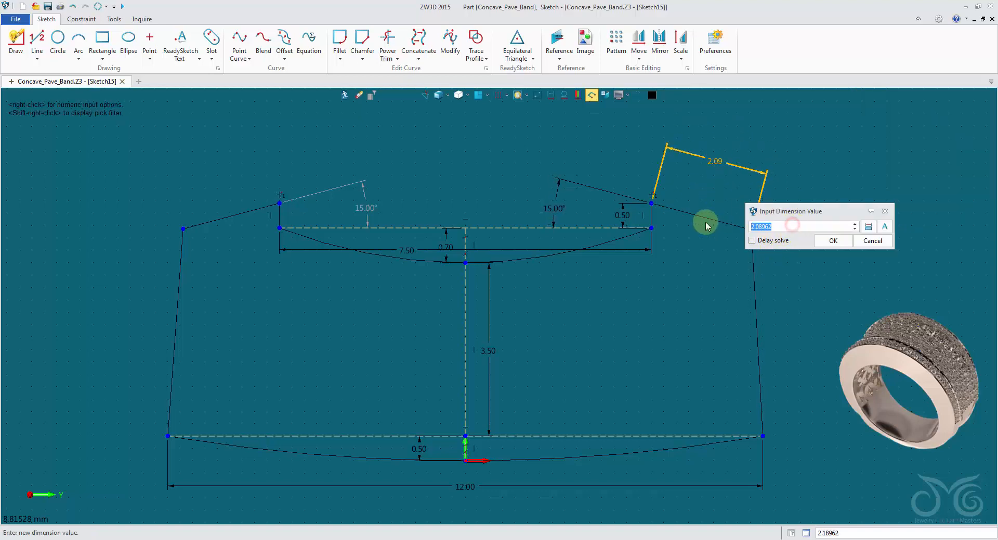
pyautogui.write('2')
pyautogui.click(838, 242)
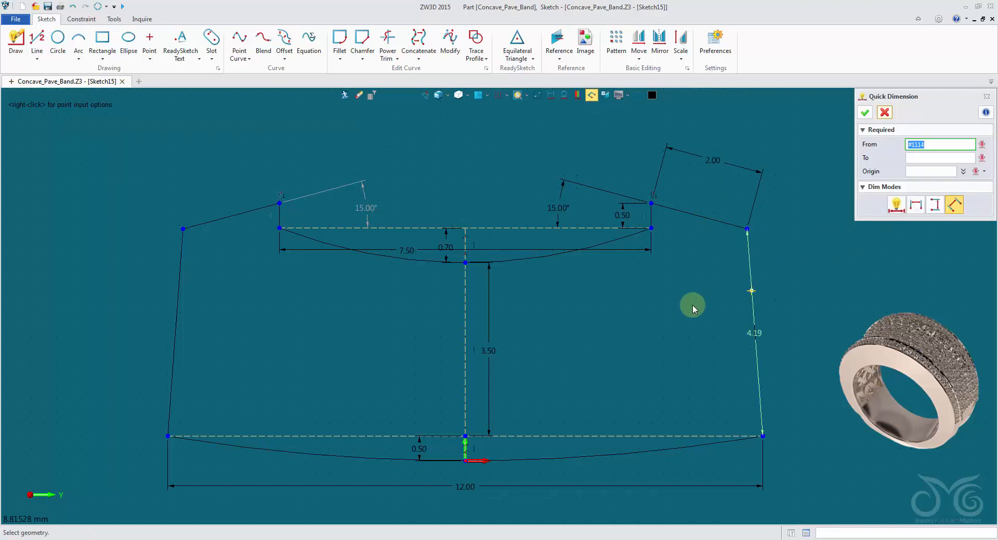
# Add an aligned dimension along the left sloping shoulder line, linking its value to the right shoulder's 2 mm dimension
pyautogui.click(240, 206)
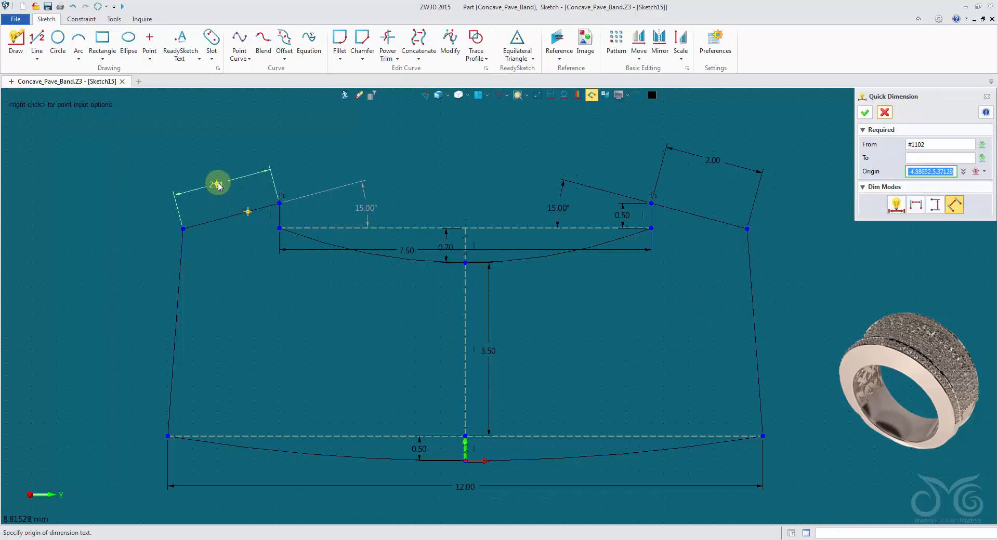
pyautogui.click(216, 185)
pyautogui.click(358, 246)
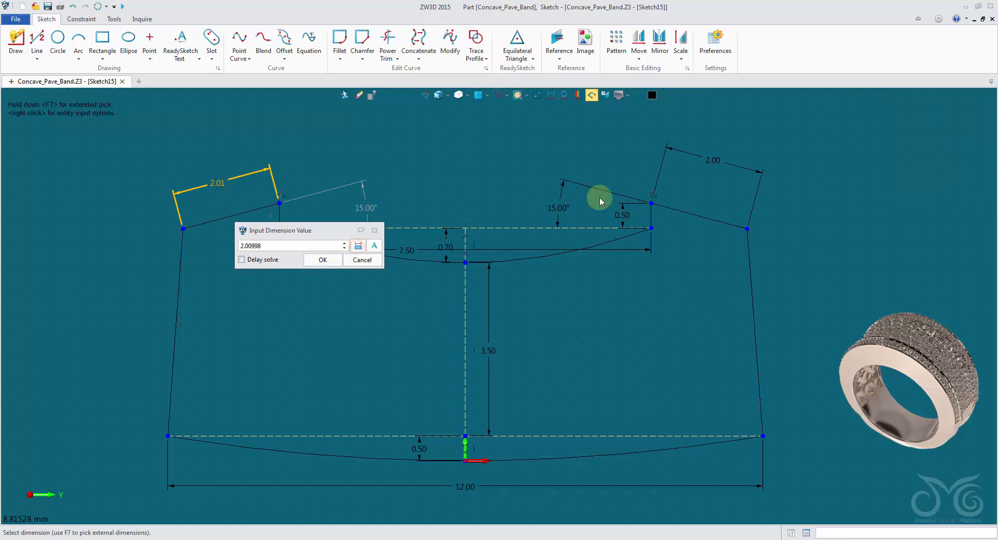
pyautogui.click(712, 162)
pyautogui.click(323, 261)
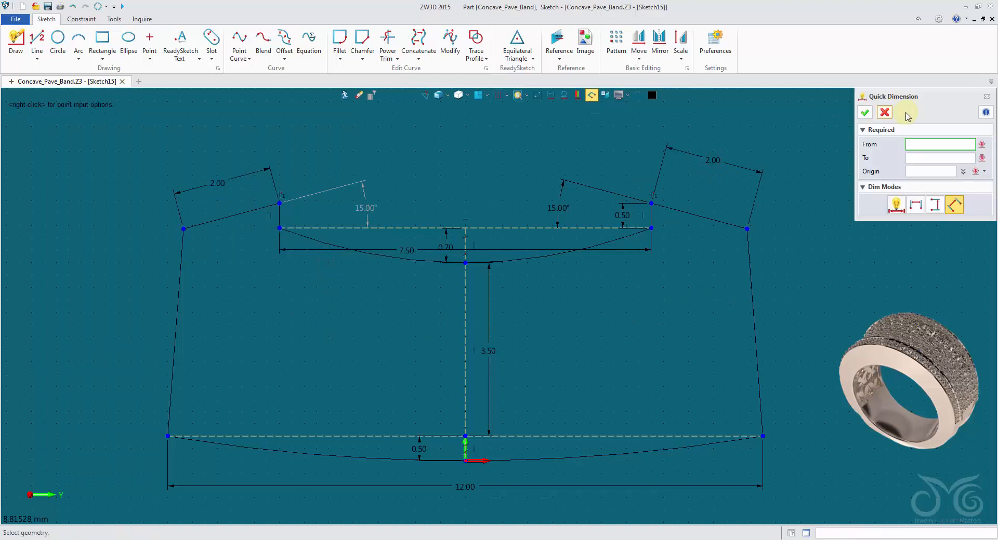
pyautogui.click(885, 113)
# Change the colour of the left shoulder's 2 mm length dimension to grey in its dimension attributes
pyautogui.rightClick(249, 173)
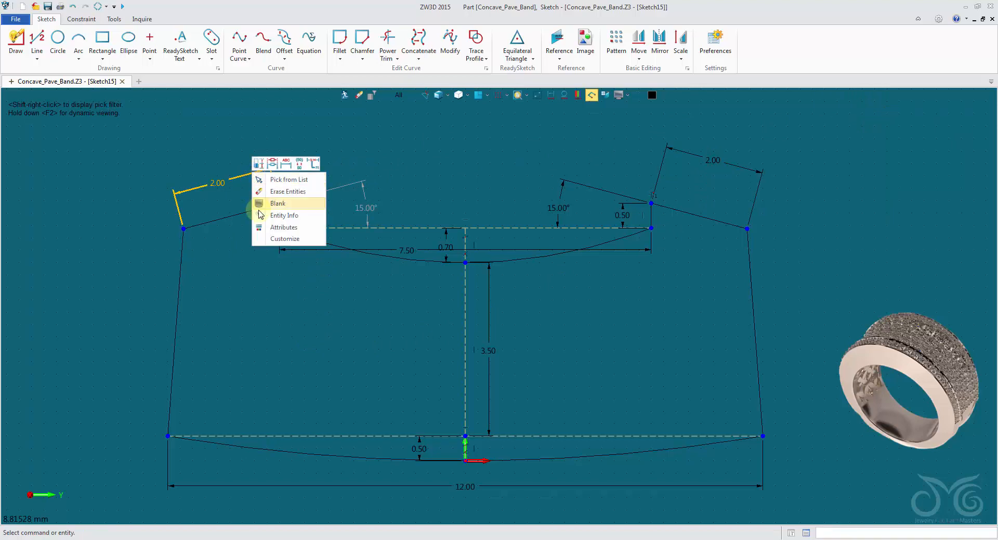
pyautogui.click(264, 230)
pyautogui.click(948, 115)
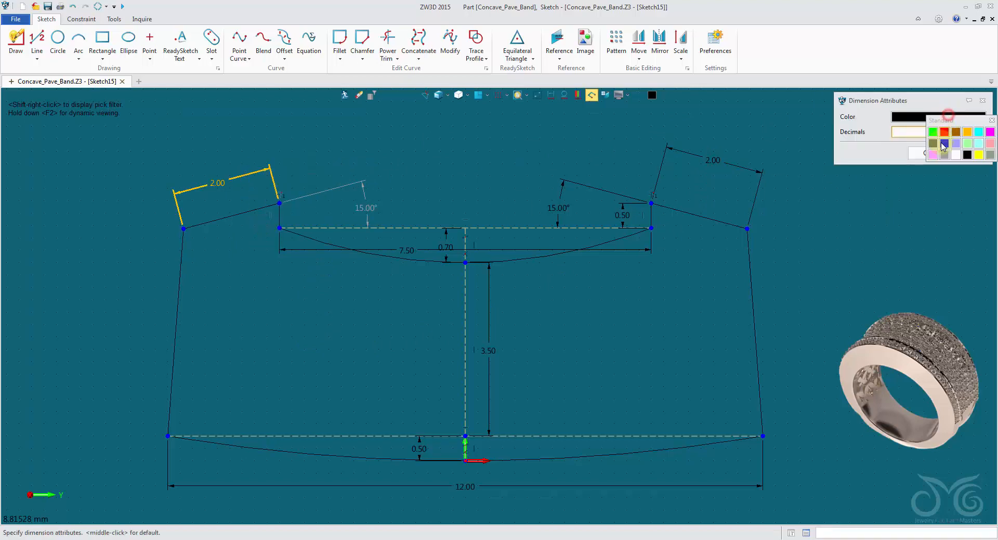
pyautogui.click(945, 155)
pyautogui.click(922, 153)
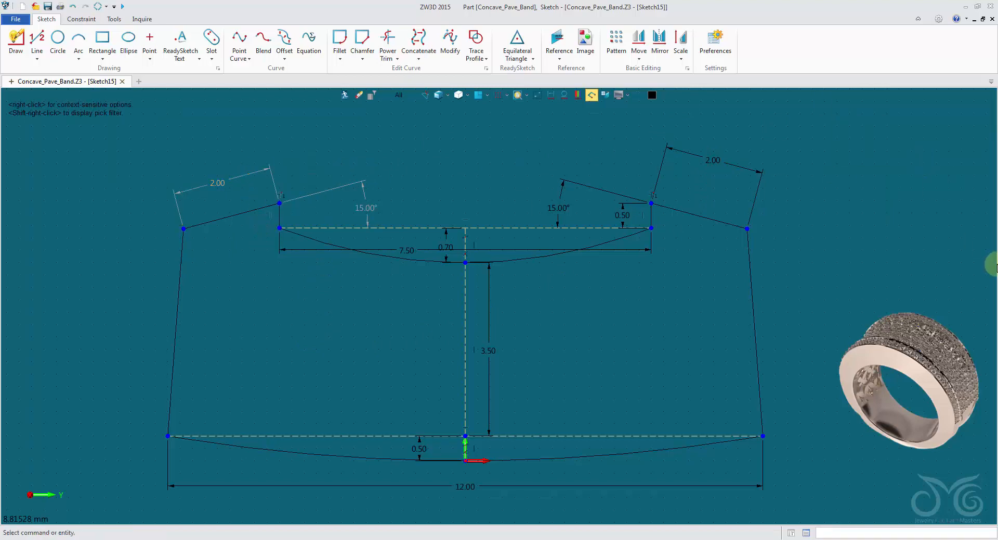
# Move the 7.50 mm width dimension of the upper arc up above the profile
pyautogui.click(416, 253)
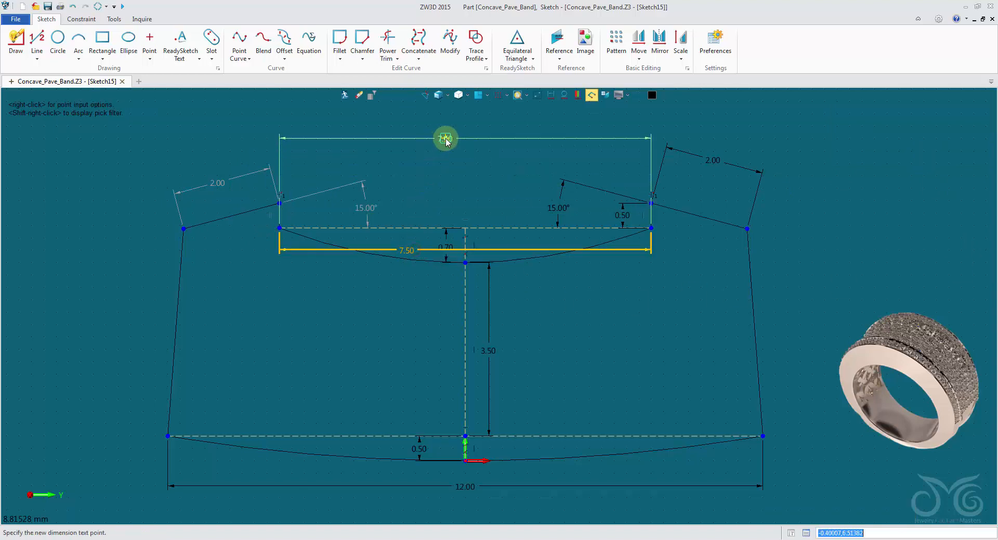
pyautogui.click(446, 140)
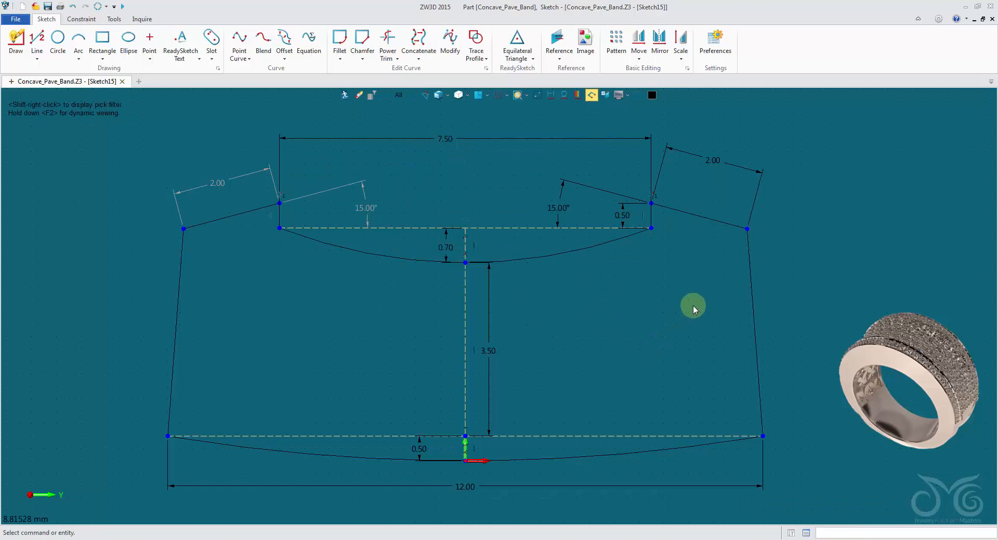
# Try stepping the right shoulder's length value up to test the linked lengths, and discard the change
pyautogui.scroll(-4, 712, 251)
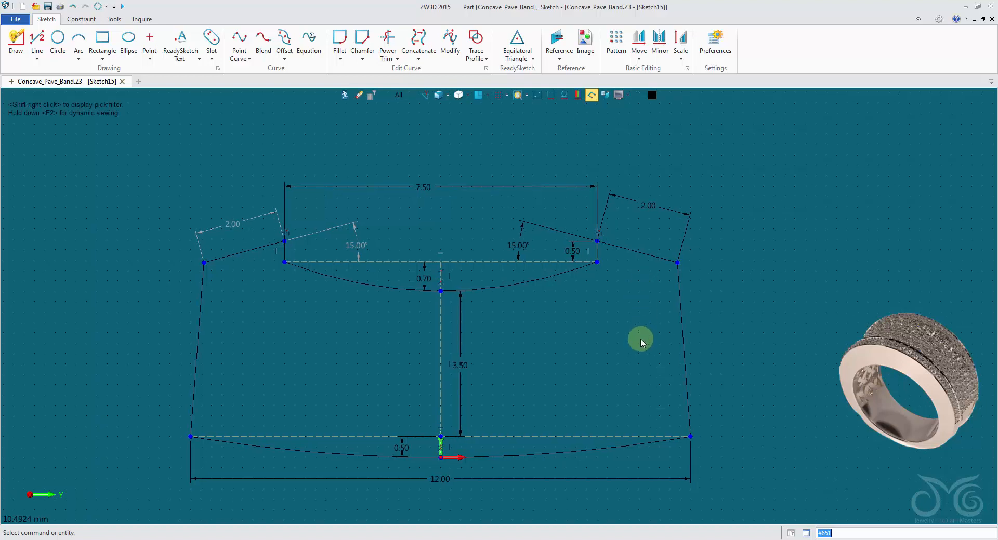
pyautogui.doubleClick(669, 207)
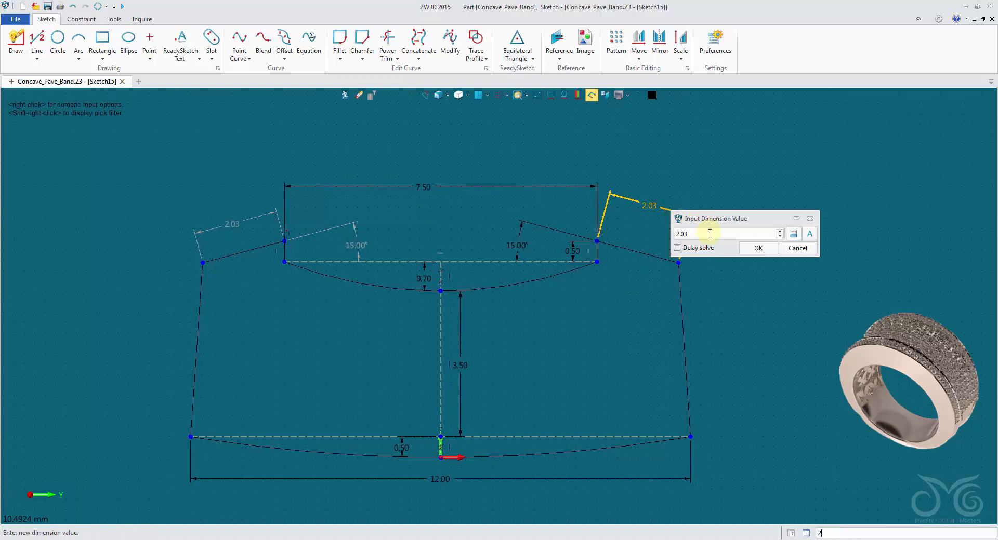
pyautogui.scroll(4, 710, 234)
pyautogui.click(792, 252)
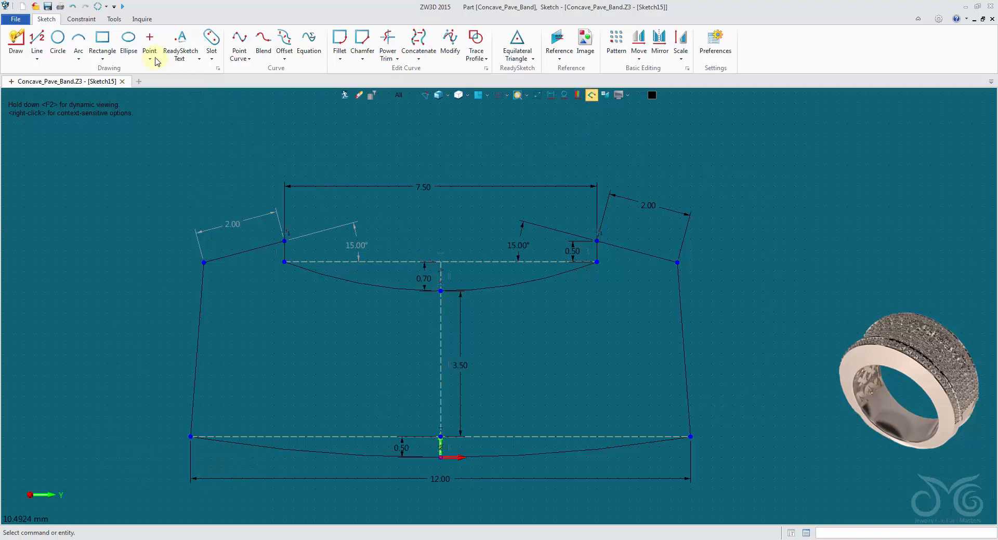
# Check the constraint status of the whole sketch and close the report
pyautogui.click(142, 20)
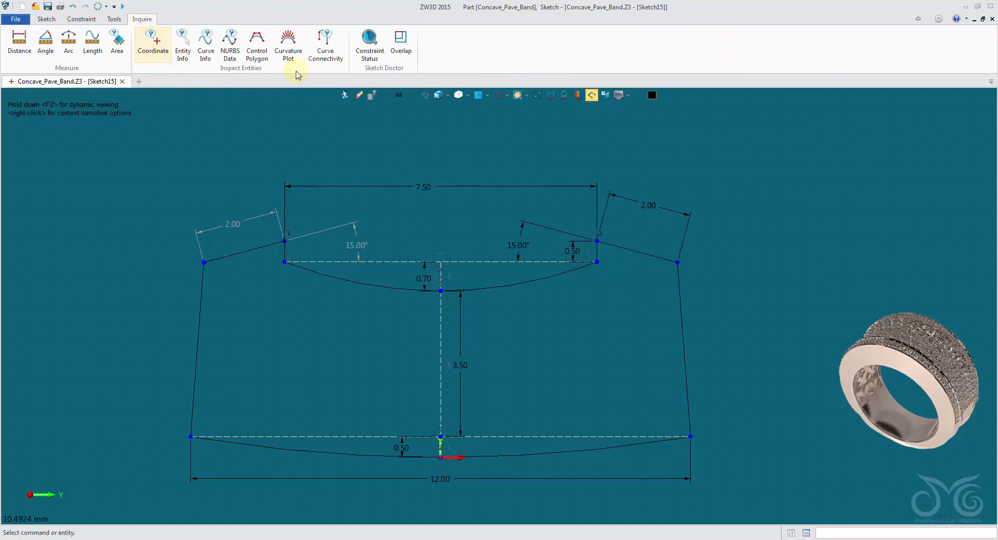
pyautogui.click(364, 50)
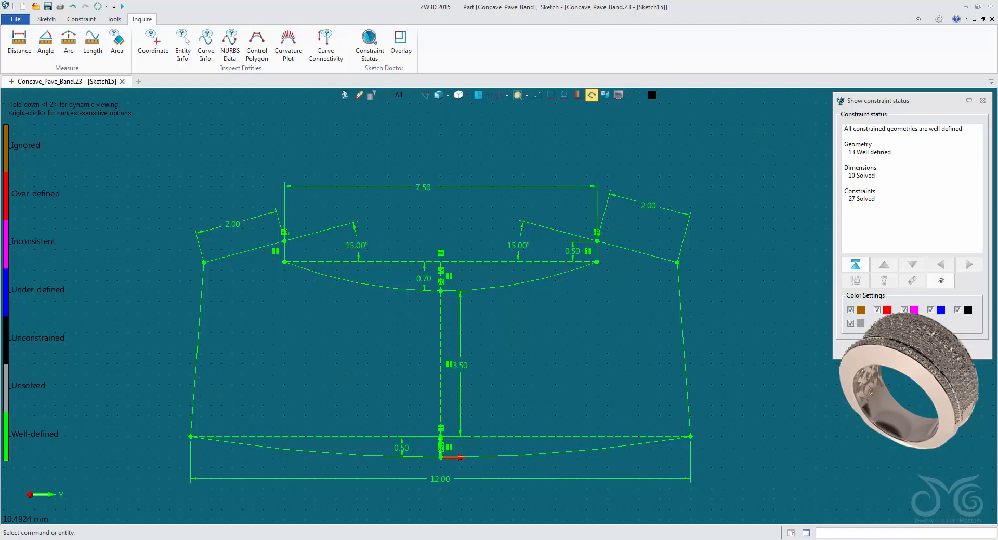
pyautogui.press('Escape')
# Copy all sketch geometry, dimensions and constraints to the clipboard using the origin 0,0 as base point
pyautogui.scroll(-3, 512, 347)
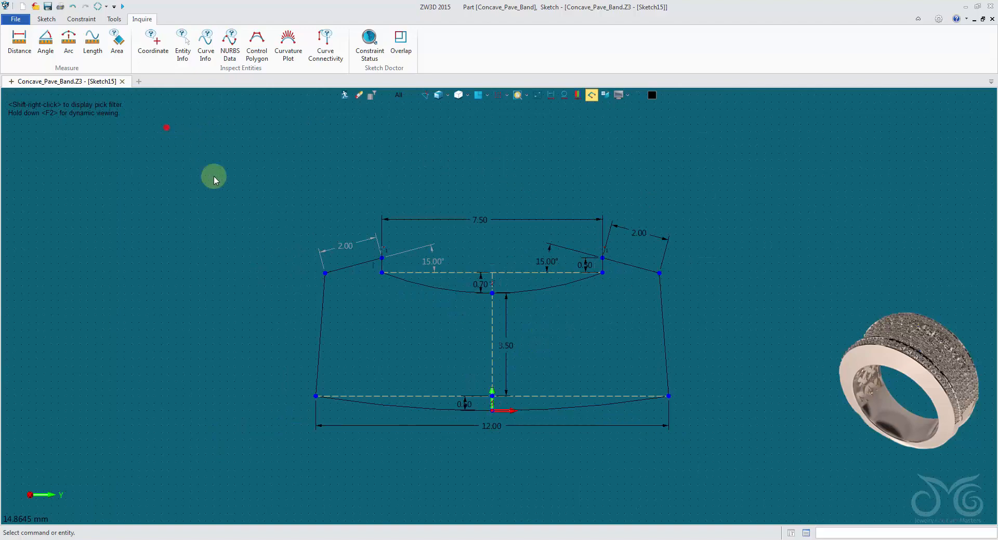
pyautogui.moveTo(214, 175)
pyautogui.mouseDown()
pyautogui.moveTo(622, 453)
pyautogui.moveTo(812, 500)
pyautogui.mouseUp()
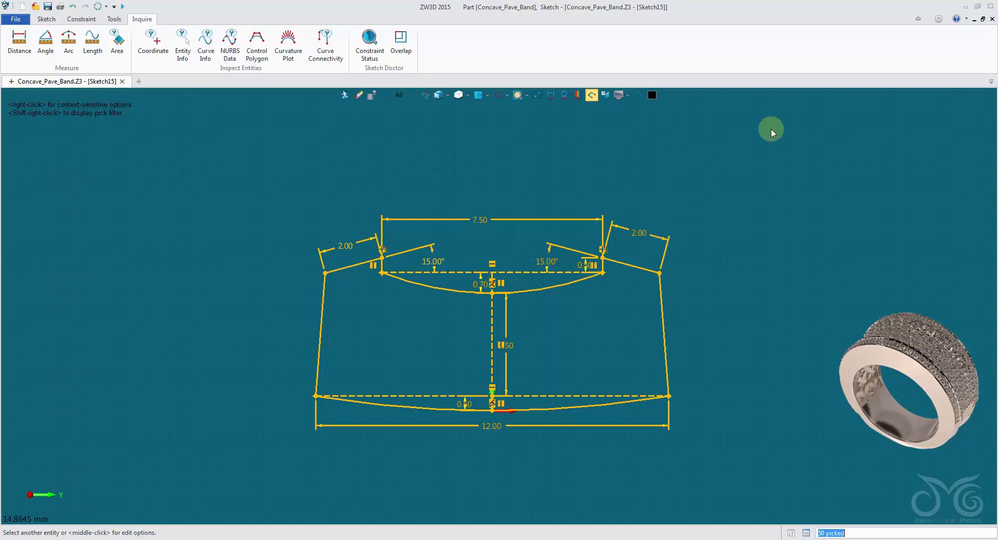
pyautogui.rightClick(728, 143)
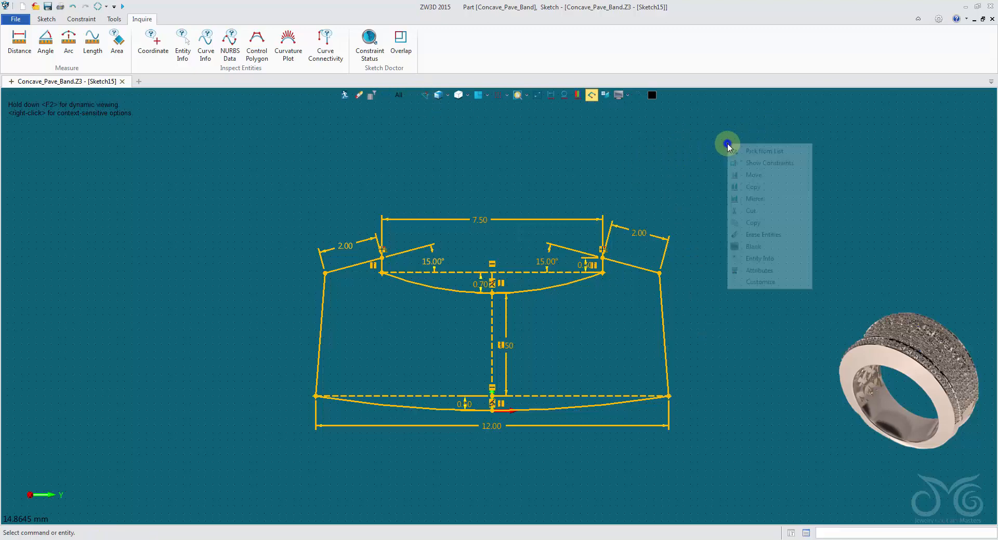
pyautogui.click(763, 223)
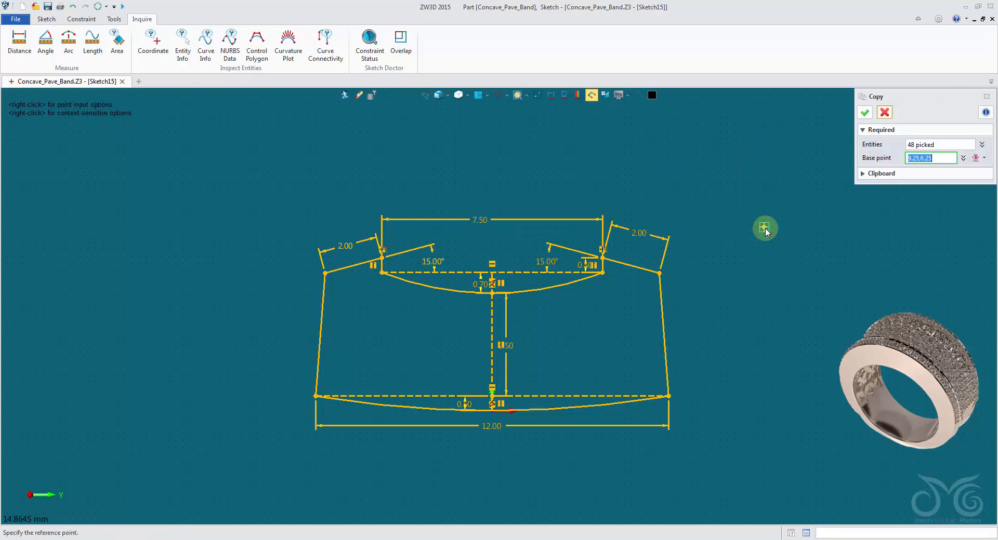
pyautogui.scroll(3, 436, 457)
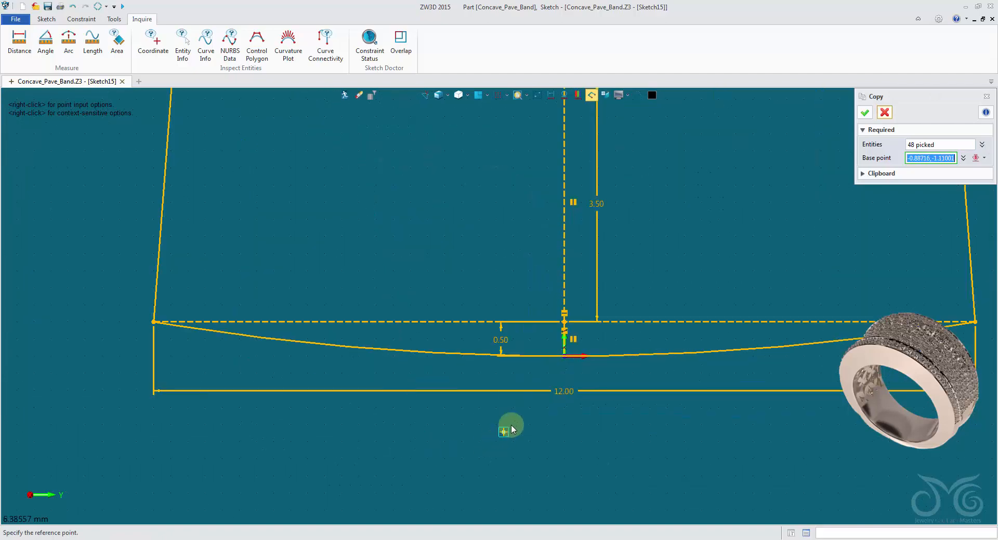
pyautogui.click(566, 358)
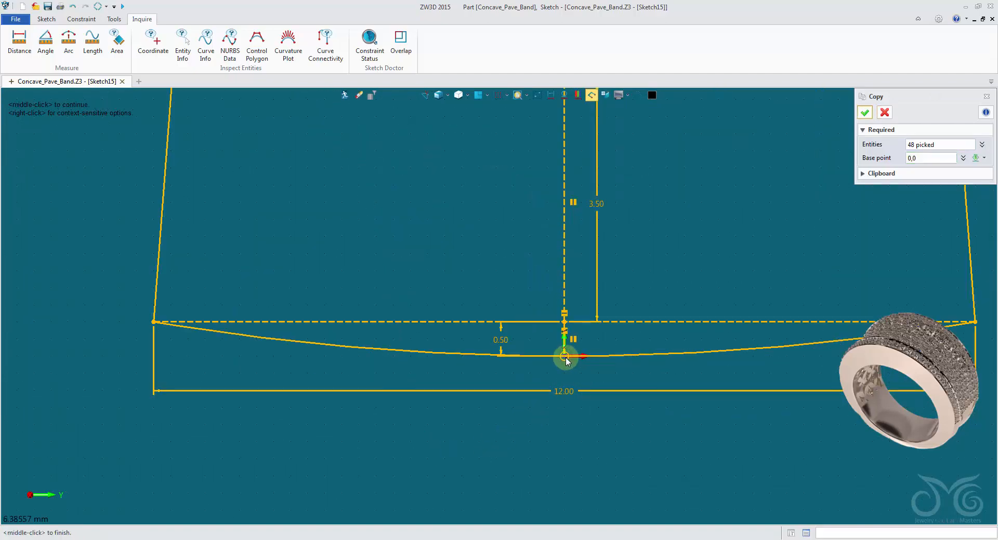
pyautogui.scroll(-3, 656, 237)
pyautogui.click(864, 113)
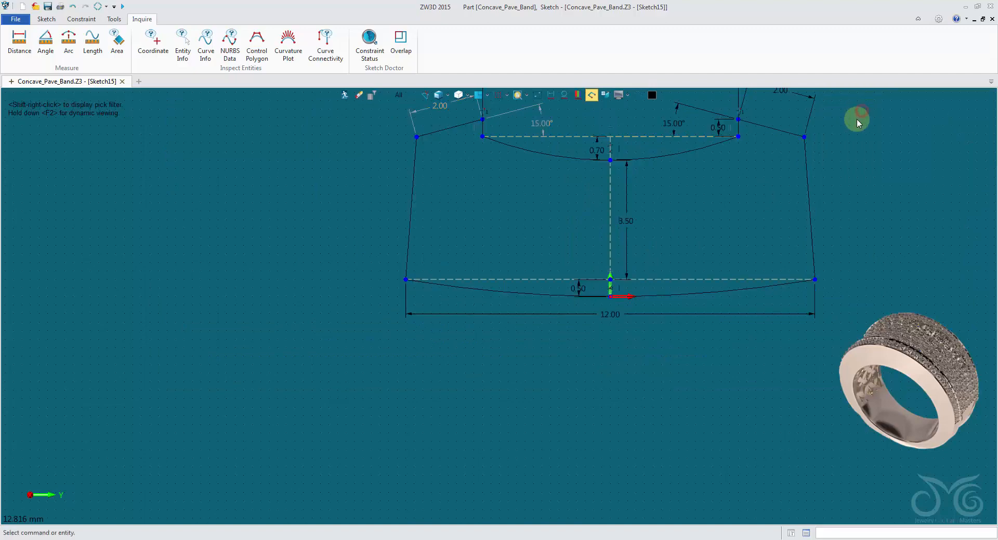
# Exit the finished band profile sketch and return to the part
pyautogui.scroll(-3, 855, 117)
pyautogui.moveTo(849, 134); pyautogui.dragTo(728, 223, button='middle')
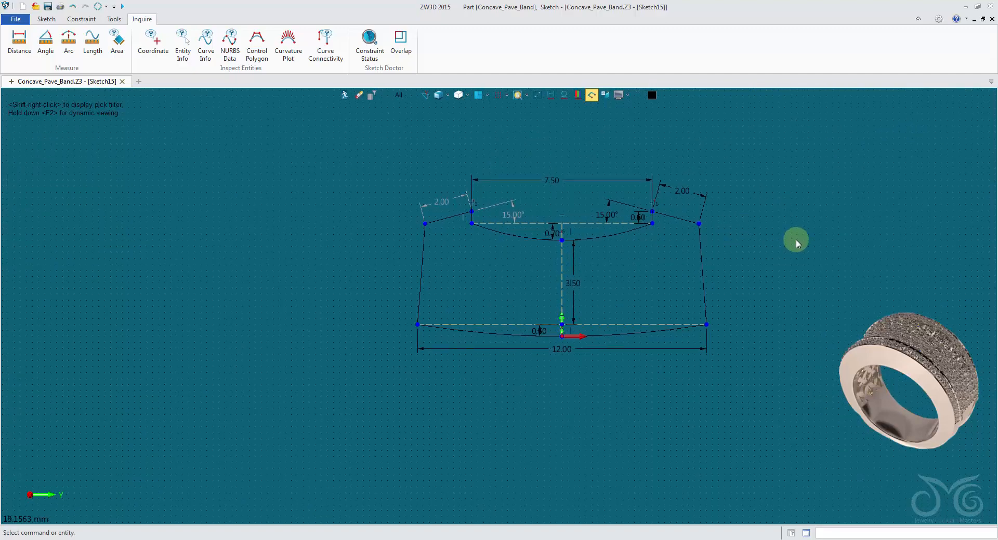
pyautogui.click(344, 95)
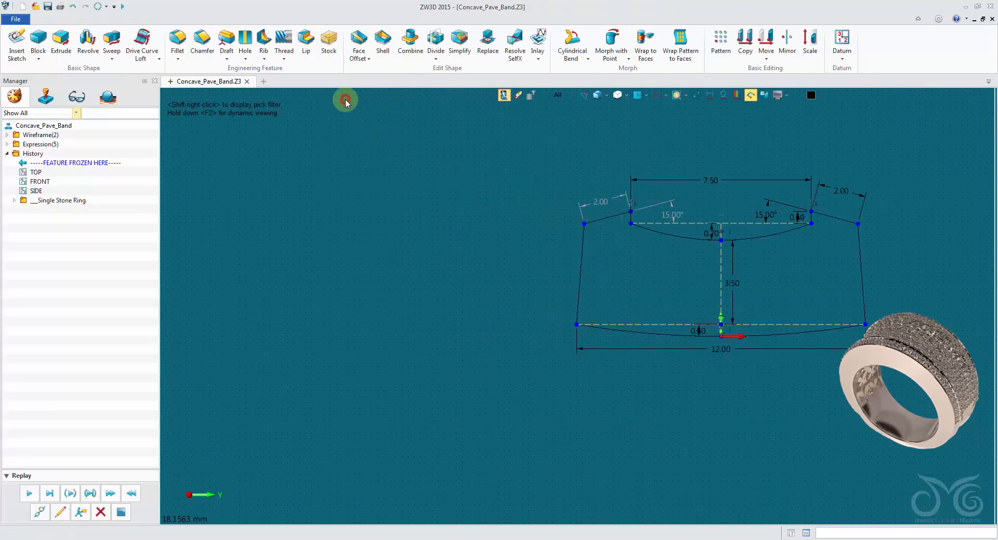
# Start a new sketch on the 6OClock plane at the ring's lowest point
pyautogui.scroll(-2, 331, 242)
pyautogui.moveTo(331, 242); pyautogui.dragTo(318, 217, button='right')
pyautogui.click(343, 275)
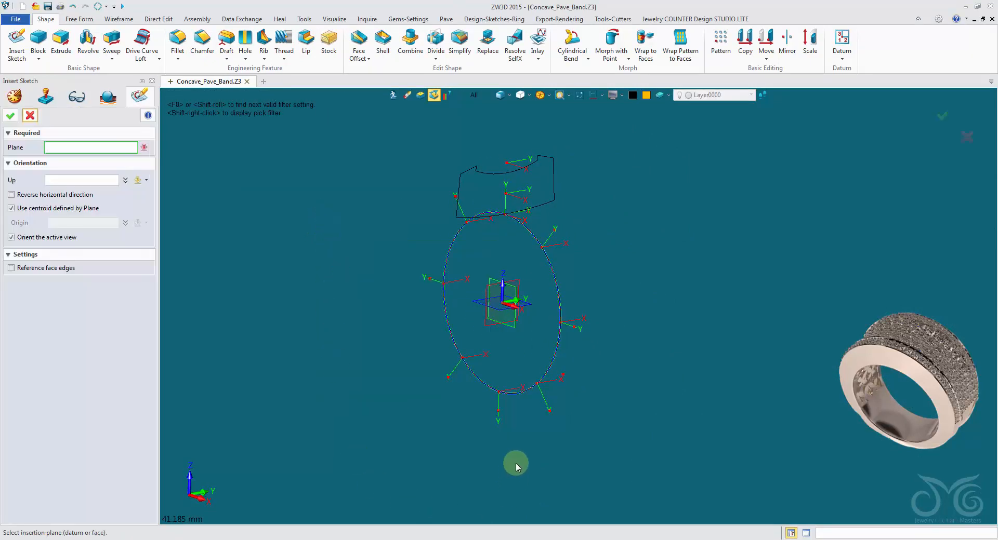
pyautogui.click(505, 416)
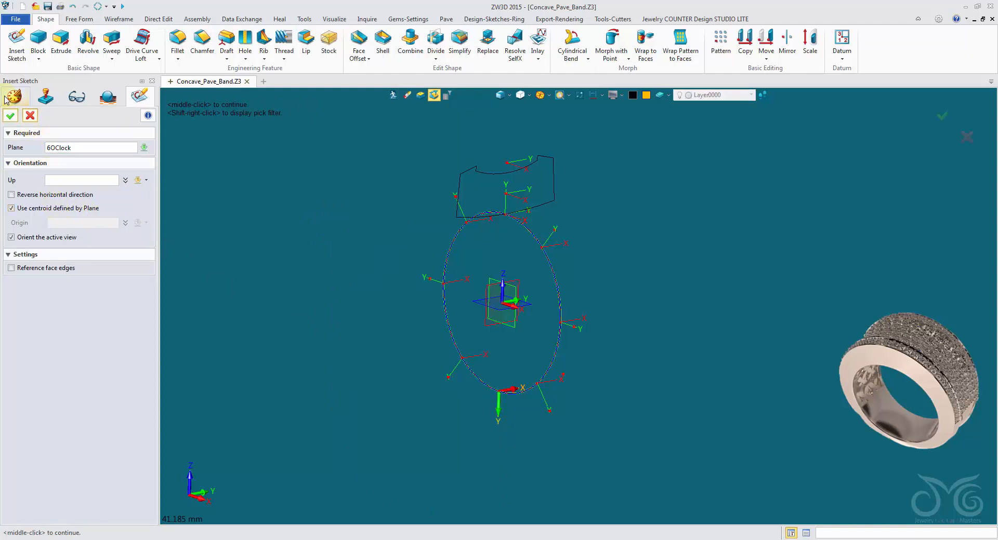
pyautogui.click(9, 116)
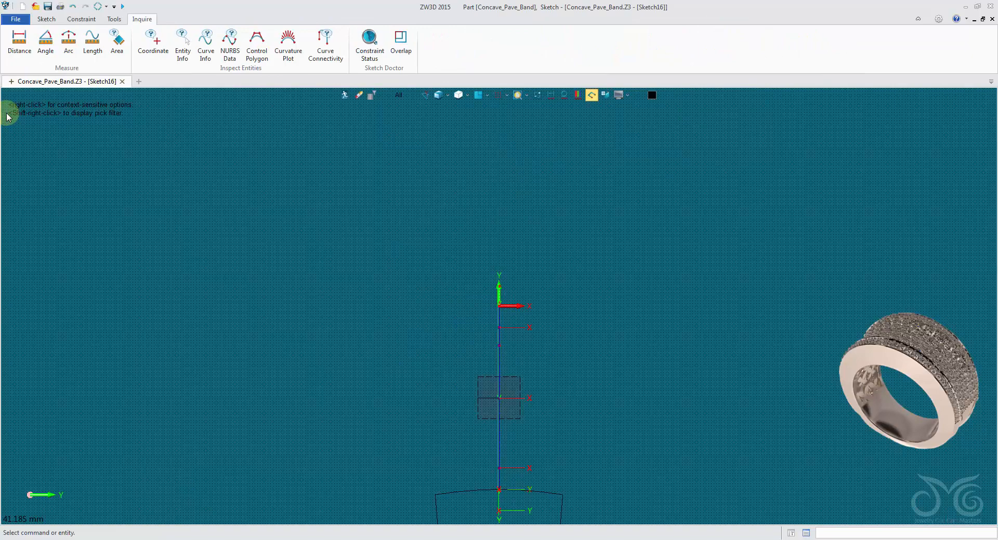
# Paste the copied band profile, with its dimensions and constraints, at the sketch origin
pyautogui.click(539, 96)
pyautogui.scroll(2, 533, 180)
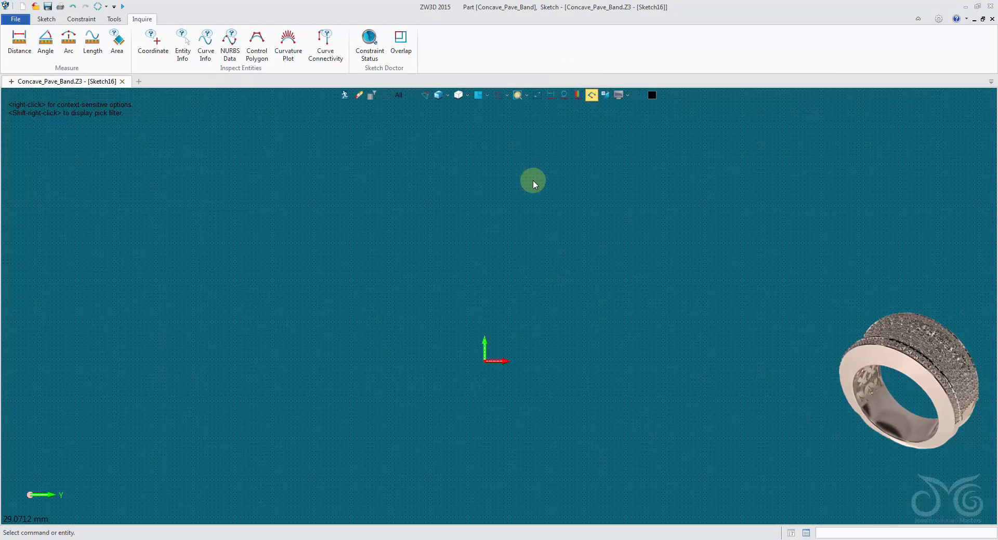
pyautogui.rightClick(533, 181)
pyautogui.click(569, 174)
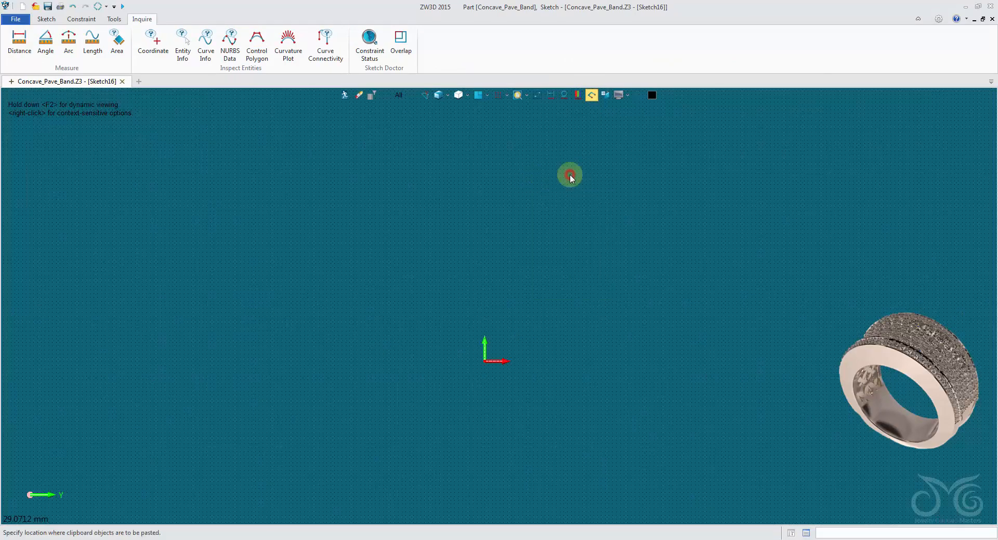
pyautogui.scroll(2, 489, 363)
pyautogui.click(486, 364)
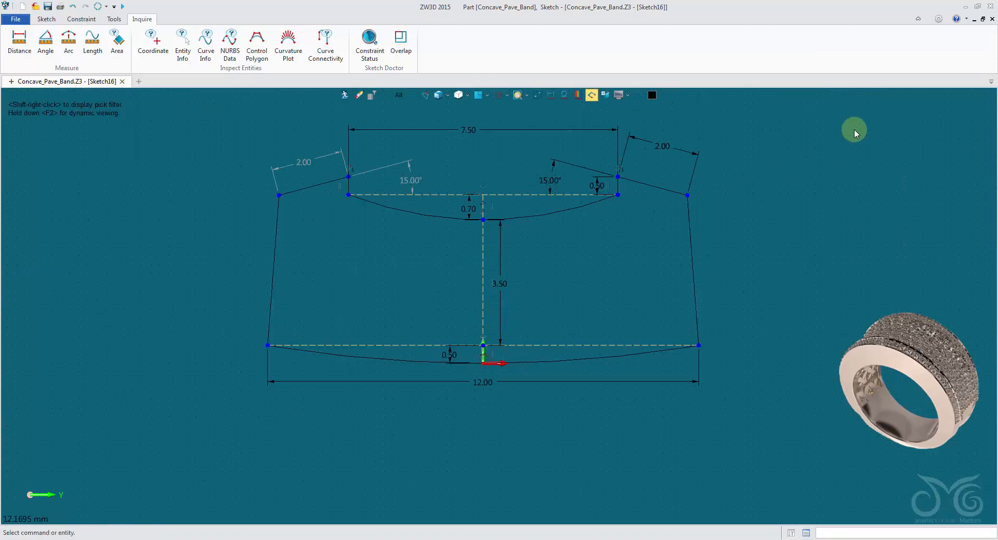
pyautogui.scroll(-2, 803, 151)
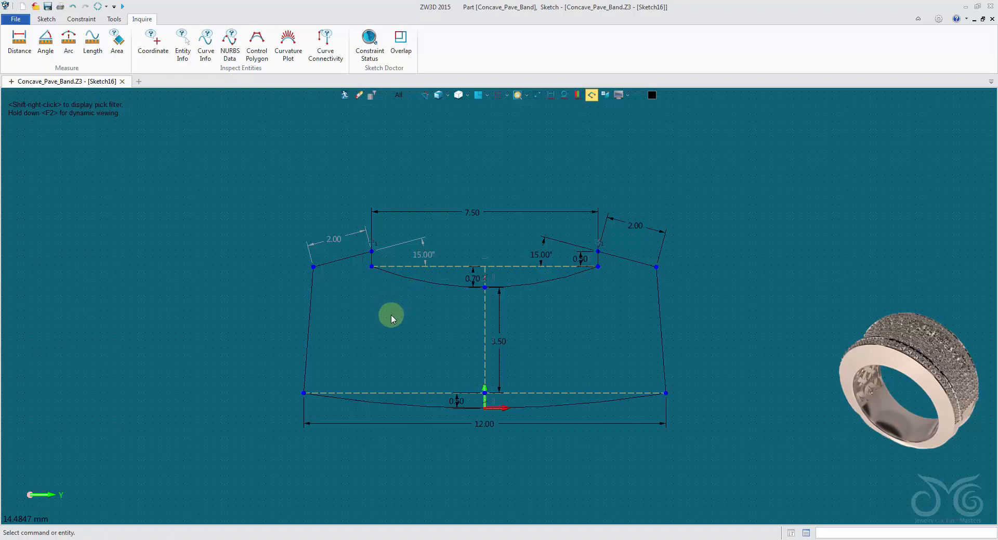
pyautogui.scroll(1, 398, 313)
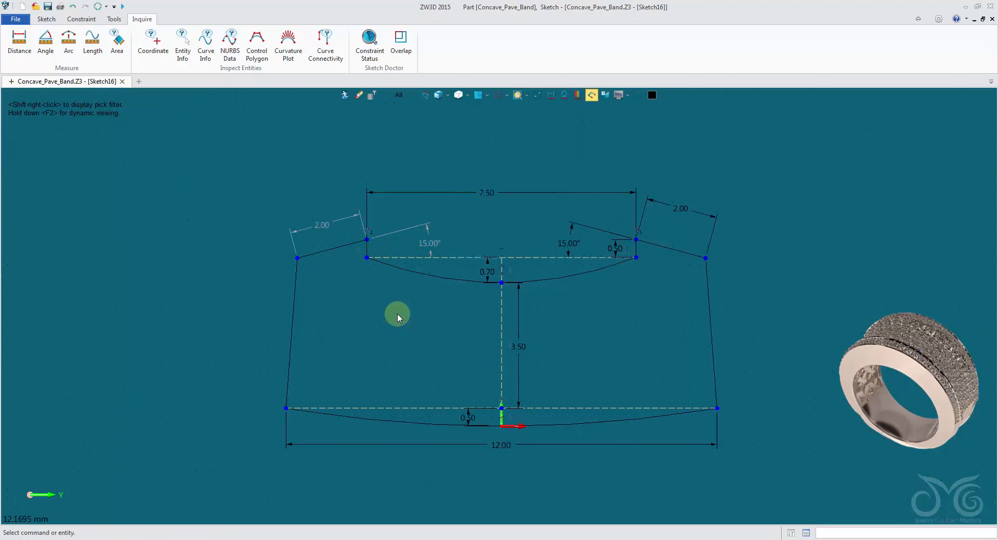
pyautogui.moveTo(435, 330)
pyautogui.mouseDown(button='middle')
pyautogui.moveTo(389, 307)
pyautogui.moveTo(414, 285)
pyautogui.mouseUp(button='middle')
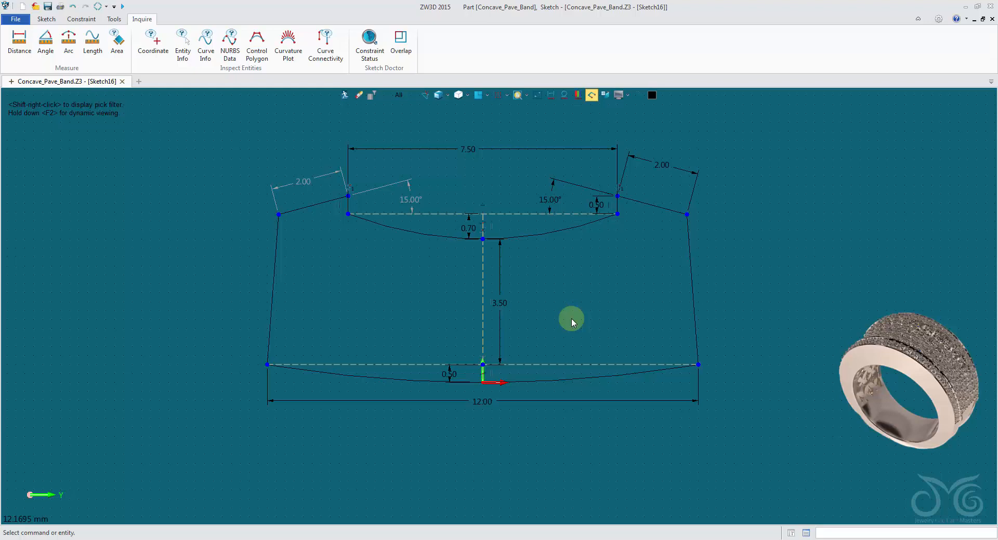
pyautogui.click(550, 200)
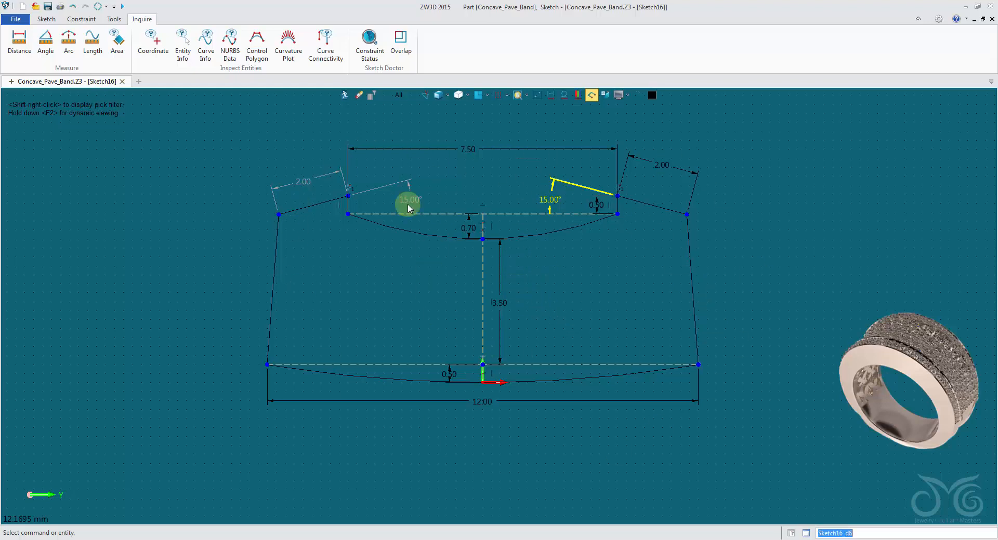
pyautogui.click(579, 315)
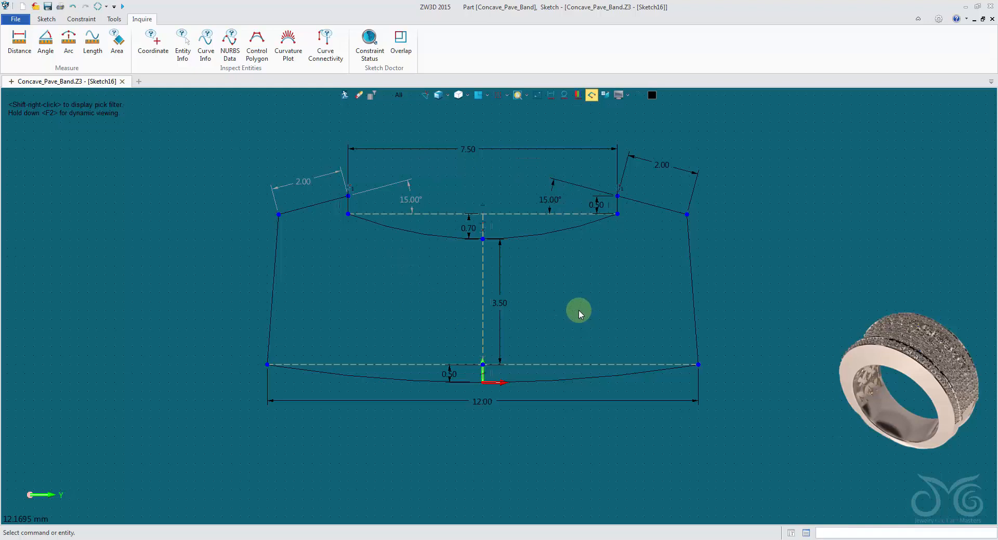
# Set the profile's central height, between the upper arc's low point and the lower construction line, to 2.88 mm
pyautogui.doubleClick(501, 279)
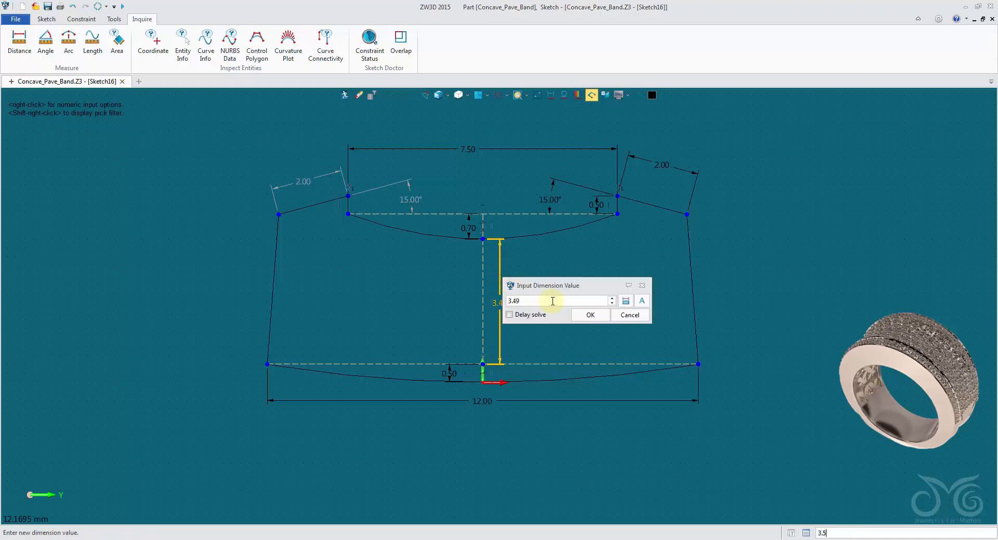
pyautogui.scroll(-20, 553, 301)
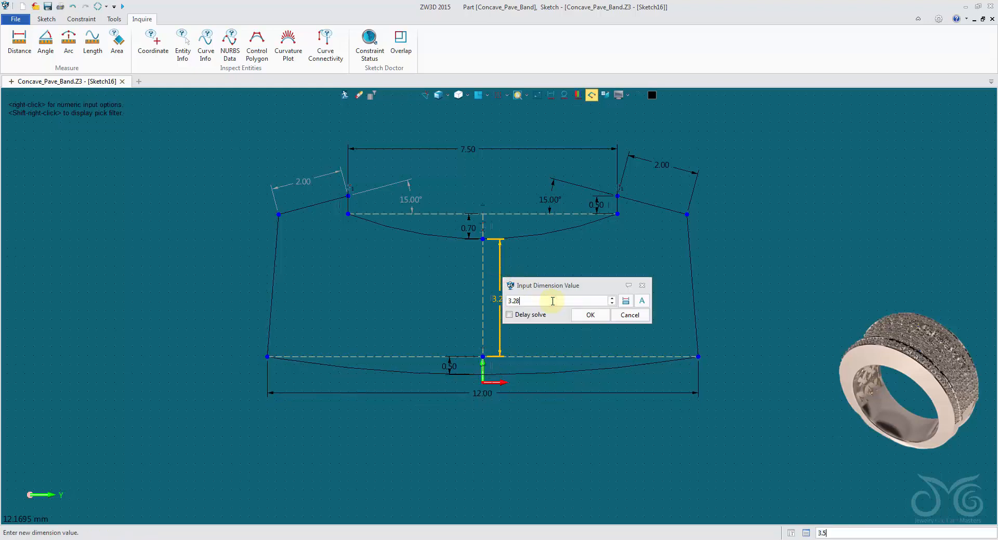
pyautogui.scroll(-20, 552, 302)
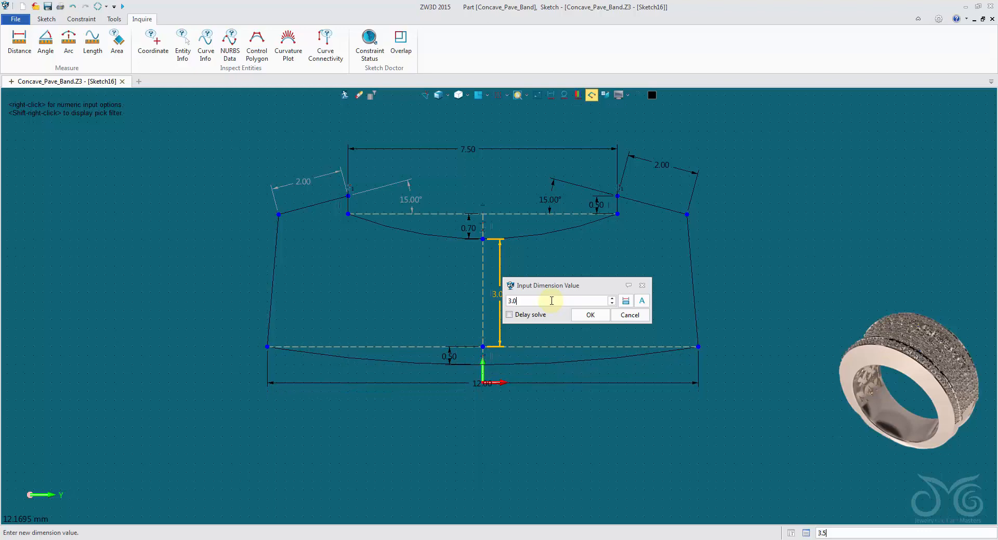
pyautogui.scroll(-12, 552, 301)
pyautogui.scroll(5, 494, 380)
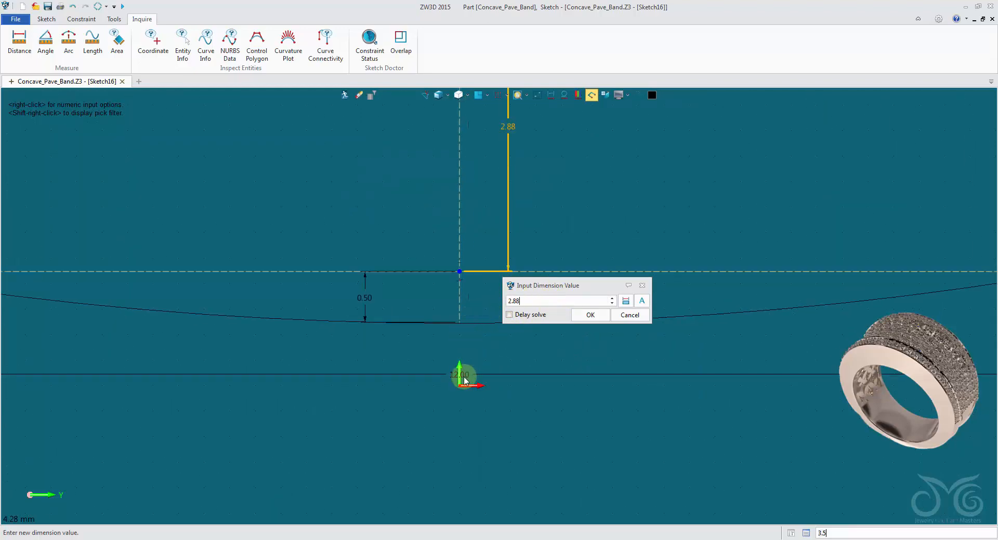
pyautogui.click(589, 315)
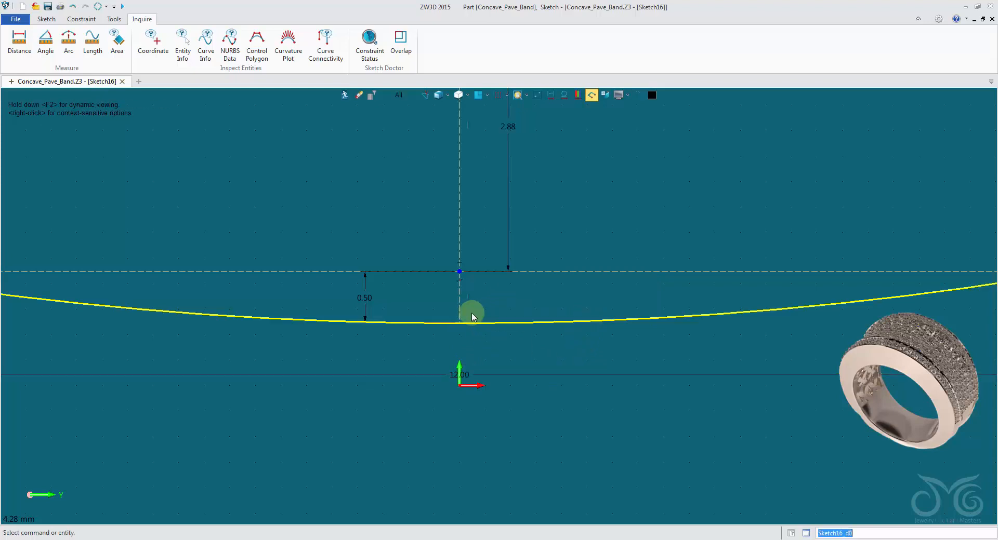
# Constrain the lower end point of the vertical centre construction line coincident with the sketch origin
pyautogui.click(46, 18)
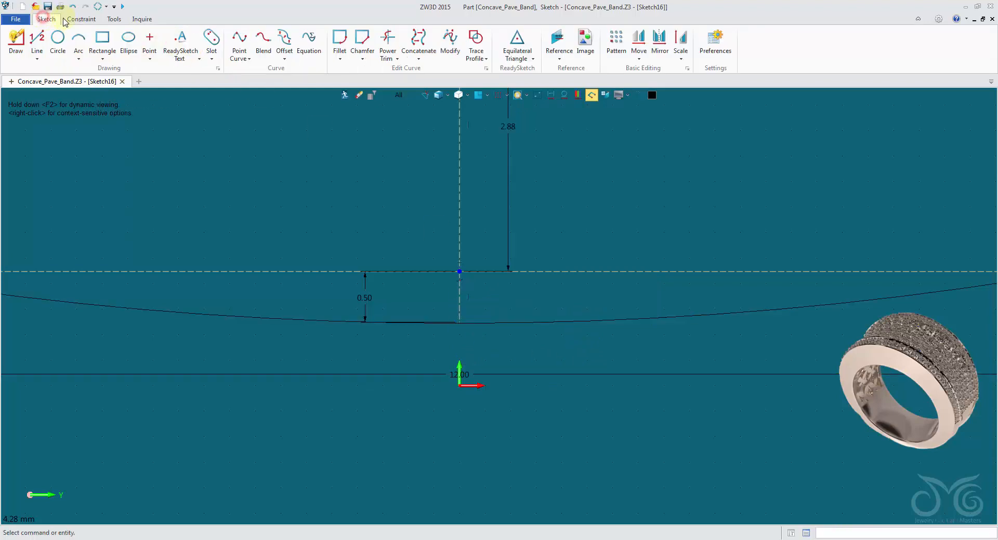
pyautogui.click(76, 19)
pyautogui.click(46, 54)
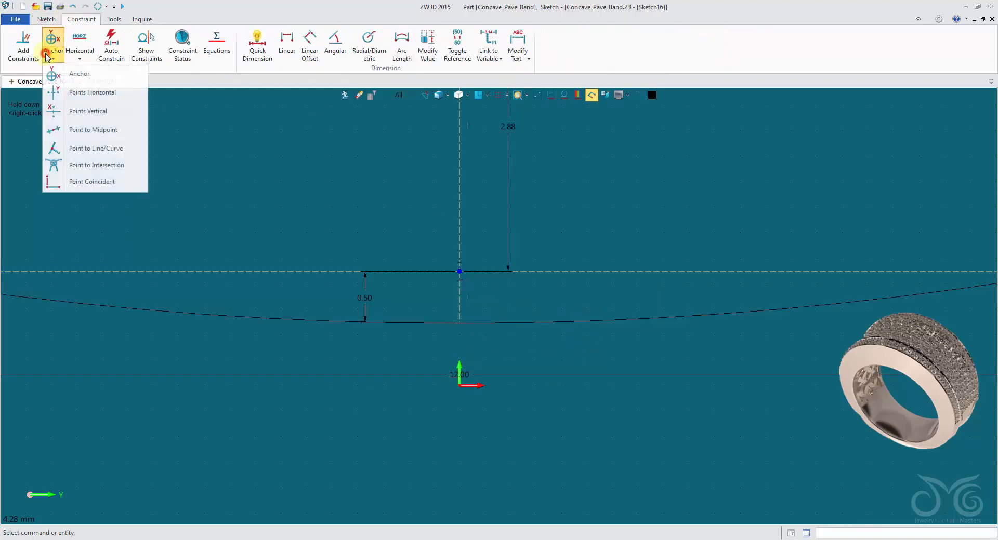
pyautogui.click(99, 182)
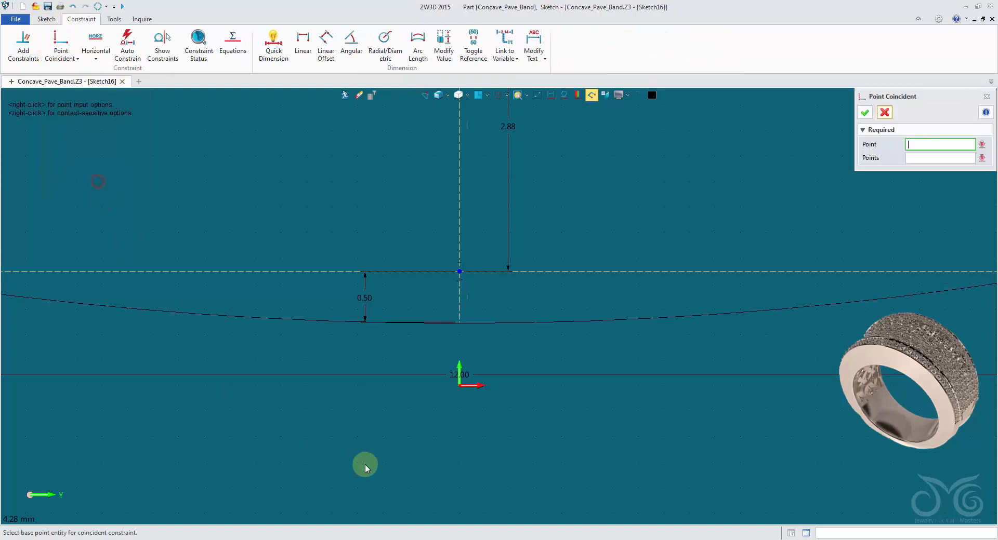
pyautogui.click(463, 395)
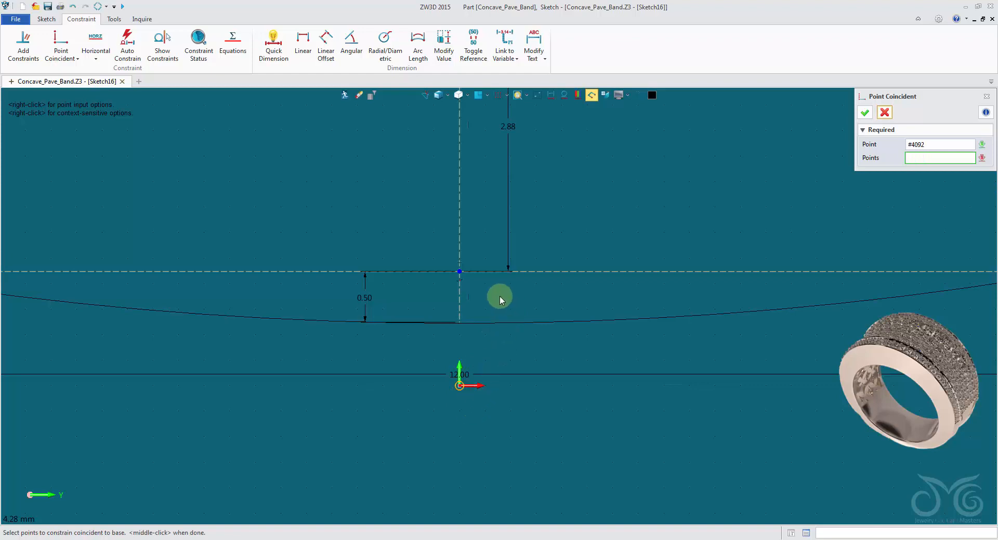
pyautogui.click(460, 310)
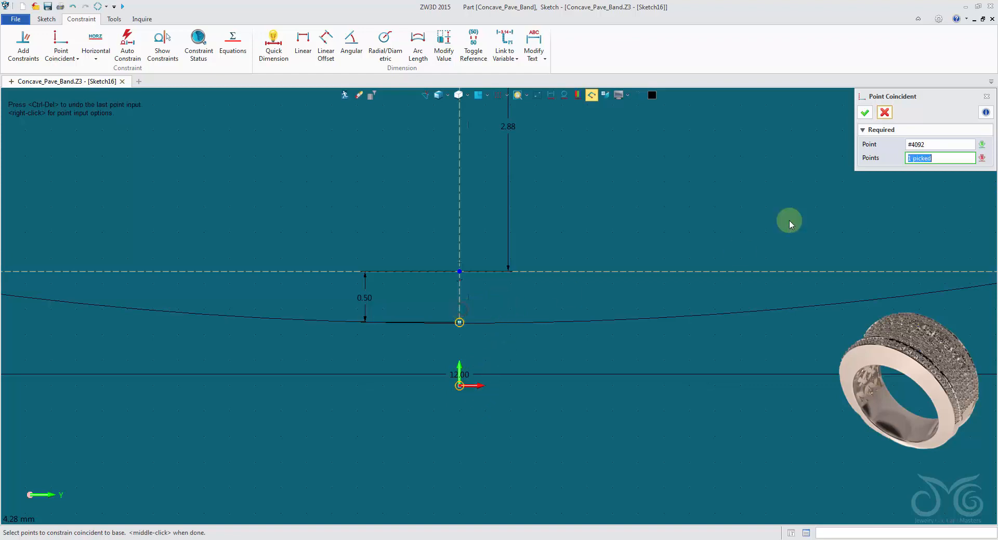
pyautogui.click(869, 114)
pyautogui.scroll(-4, 788, 167)
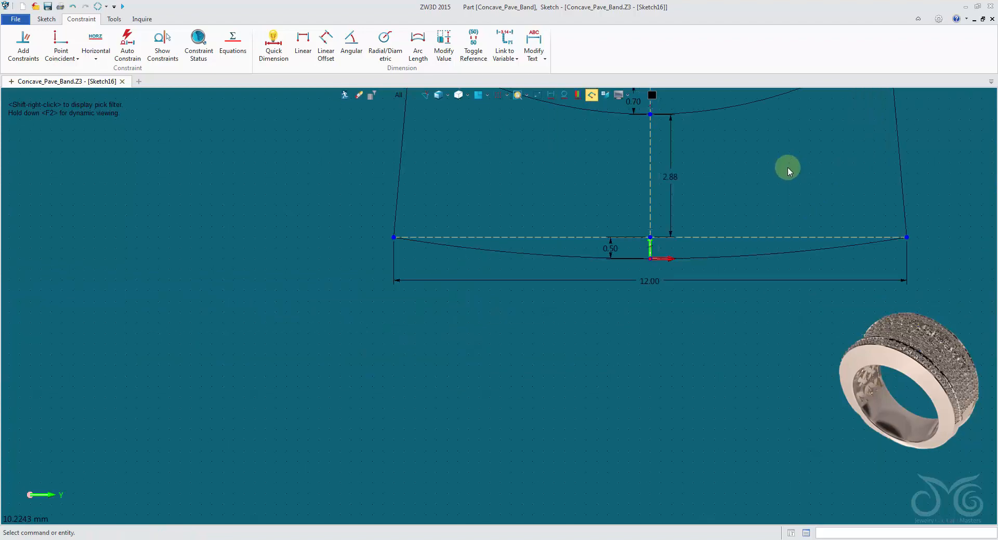
pyautogui.moveTo(787, 167)
pyautogui.mouseDown(button='middle')
pyautogui.moveTo(639, 224)
pyautogui.moveTo(622, 258)
pyautogui.mouseUp(button='middle')
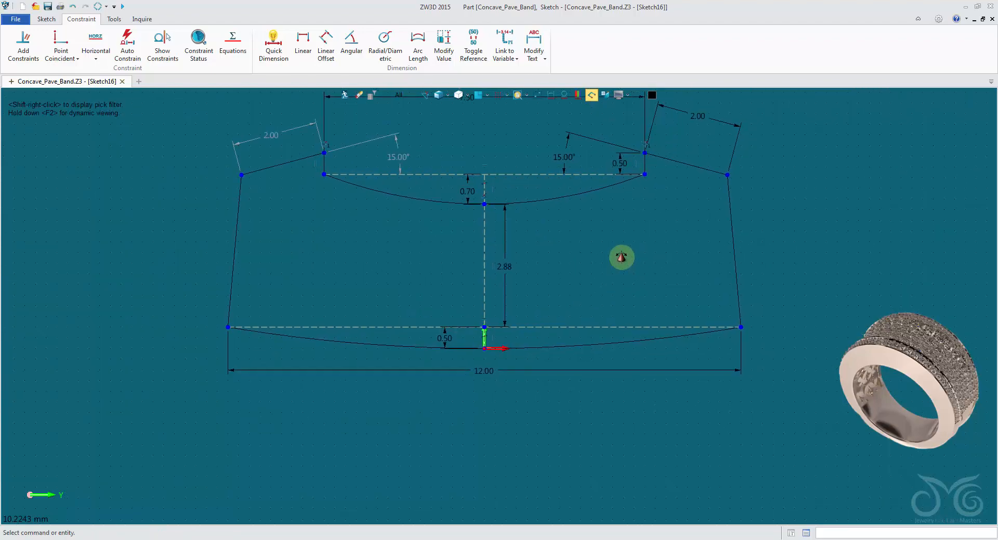
# Set the profile's central height, between the upper arc and the lower construction line, to 1 mm
pyautogui.doubleClick(510, 263)
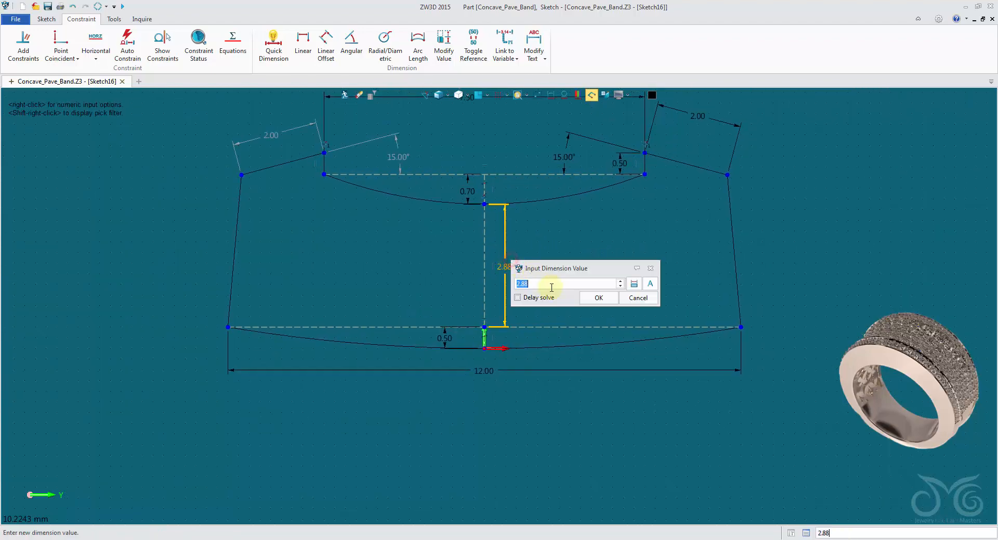
pyautogui.scroll(-3, 548, 287)
pyautogui.scroll(-20, 548, 286)
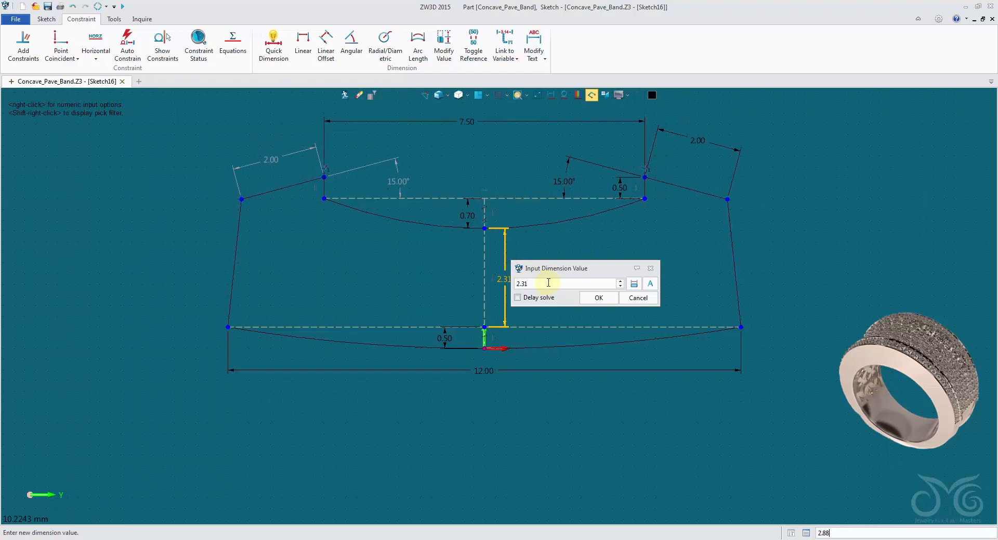
pyautogui.scroll(2, 548, 282)
pyautogui.moveTo(548, 283); pyautogui.dragTo(464, 279)
pyautogui.write('1')
pyautogui.click(597, 298)
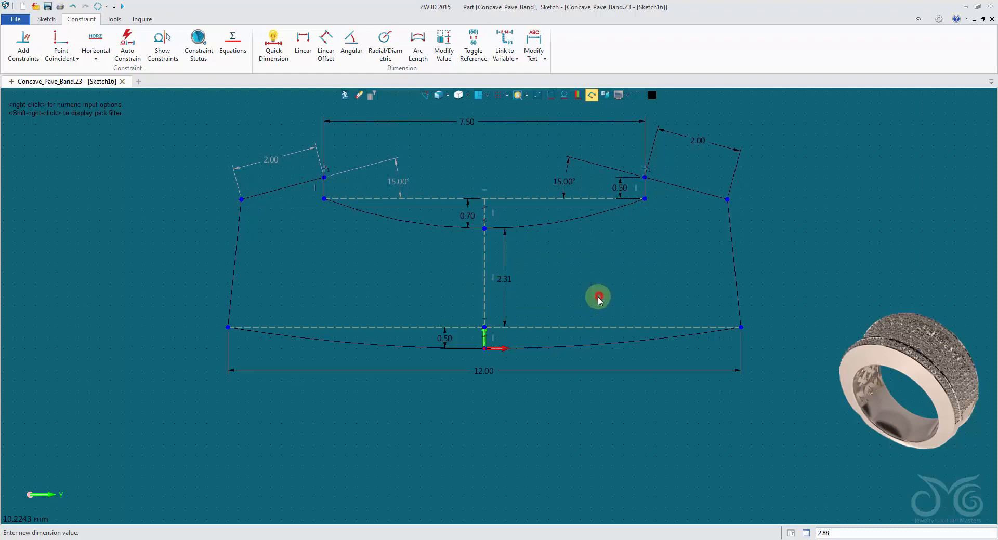
# Set the vertical depth dimension between the lower construction line and the origin to 0.25 mm
pyautogui.scroll(5, 494, 337)
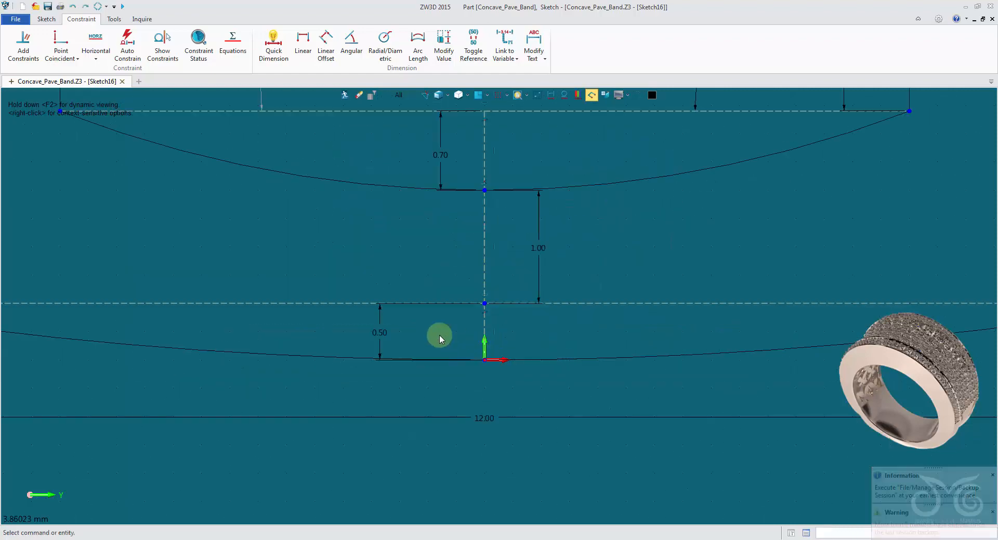
pyautogui.doubleClick(361, 332)
pyautogui.scroll(-8, 406, 353)
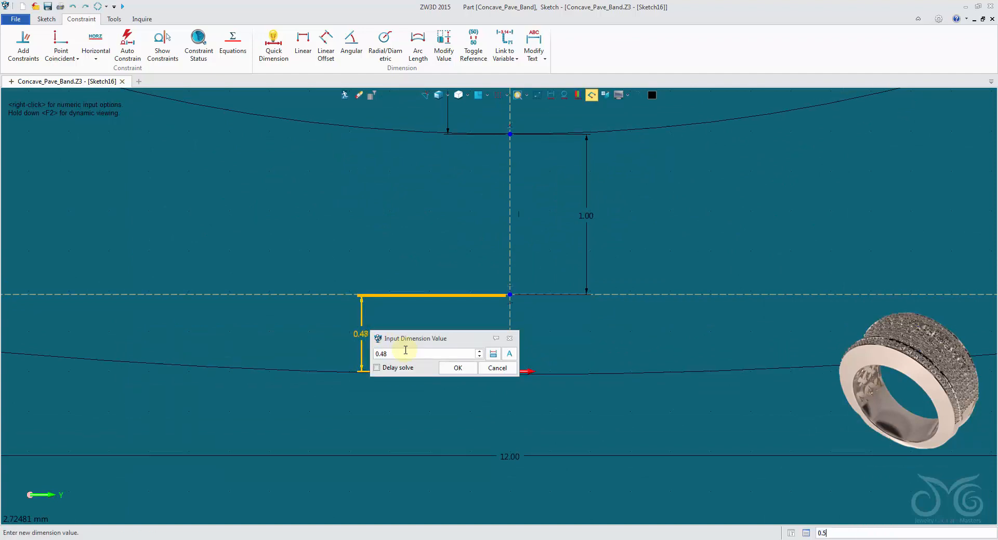
pyautogui.scroll(-10, 405, 353)
pyautogui.moveTo(457, 339); pyautogui.dragTo(403, 225)
pyautogui.press('BackSpace')
pyautogui.press('BackSpace')
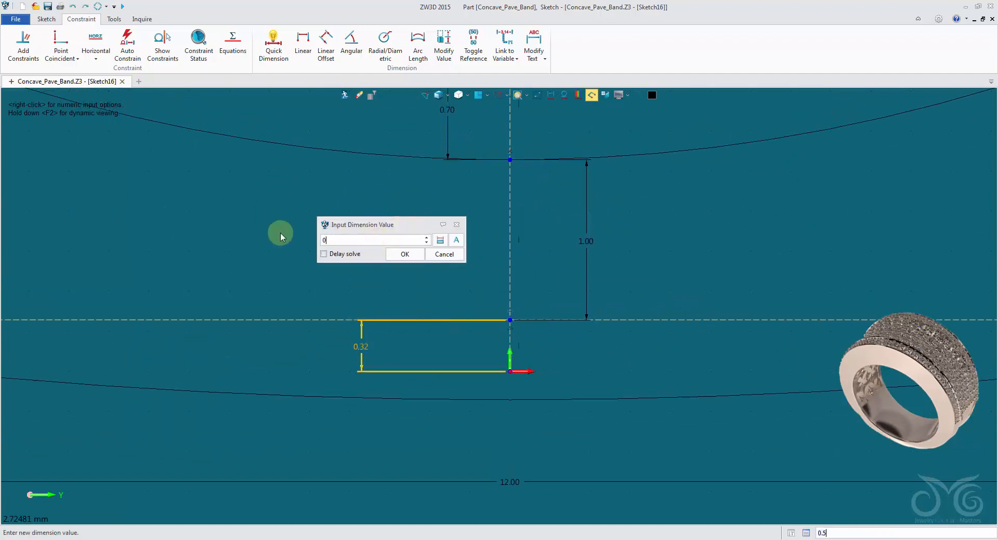
pyautogui.write('25')
pyautogui.click(404, 255)
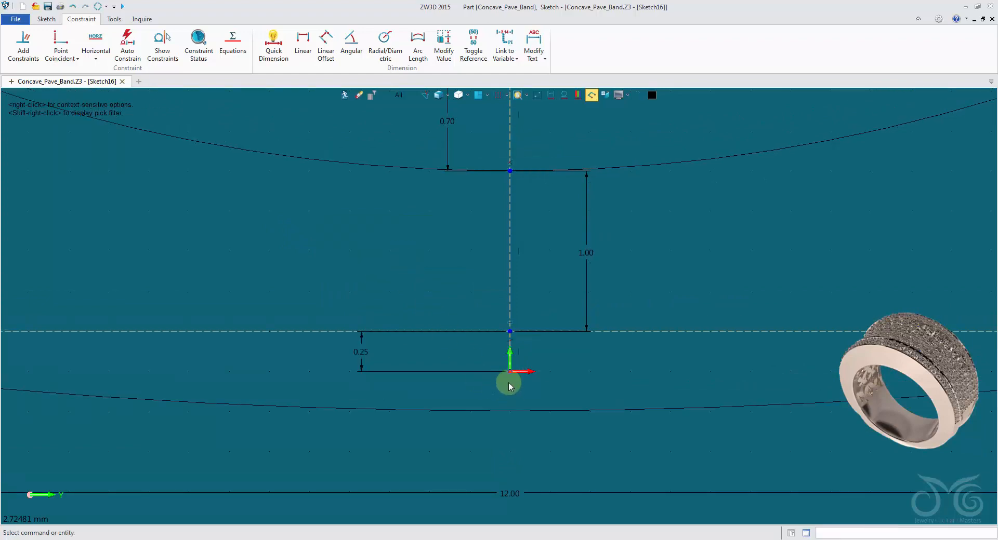
# Constrain the sketch origin point onto the profile's lower arc with a Point to Line/Curve constraint
pyautogui.scroll(-5, 508, 413)
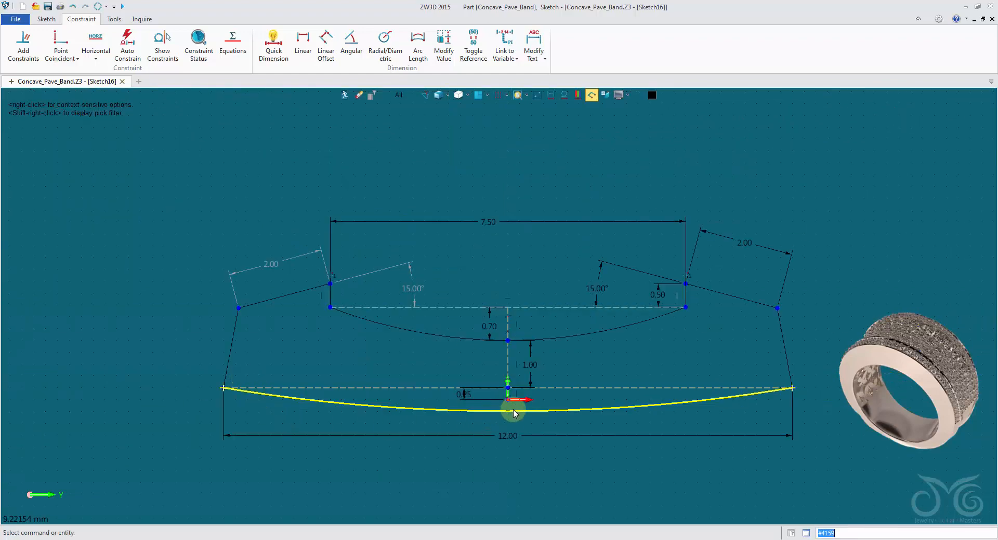
pyautogui.scroll(5, 503, 406)
pyautogui.click(493, 380)
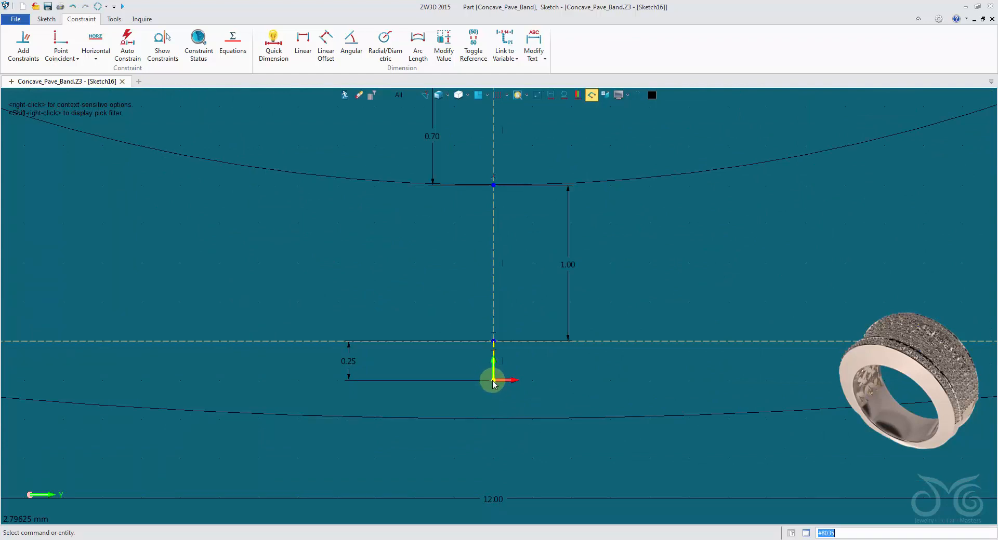
pyautogui.click(72, 58)
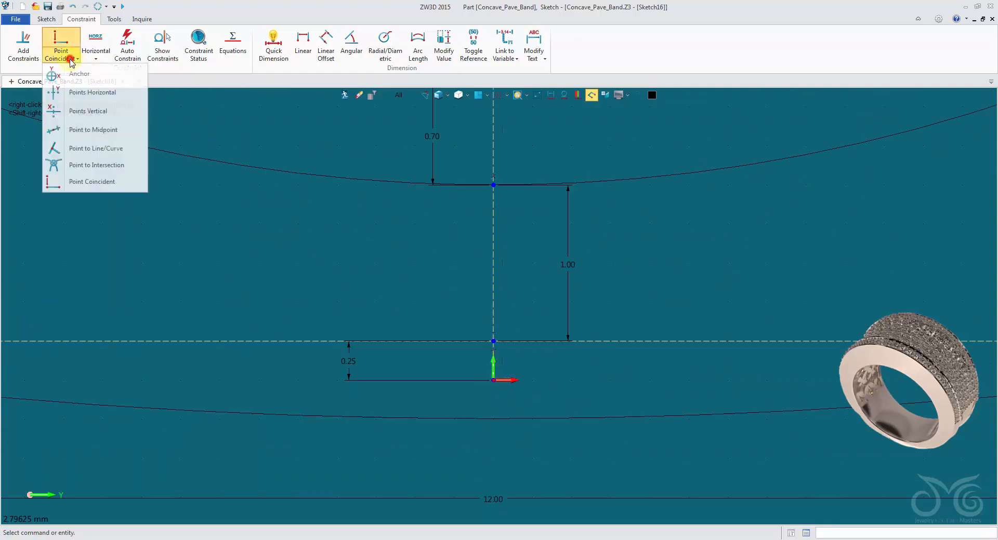
pyautogui.click(106, 150)
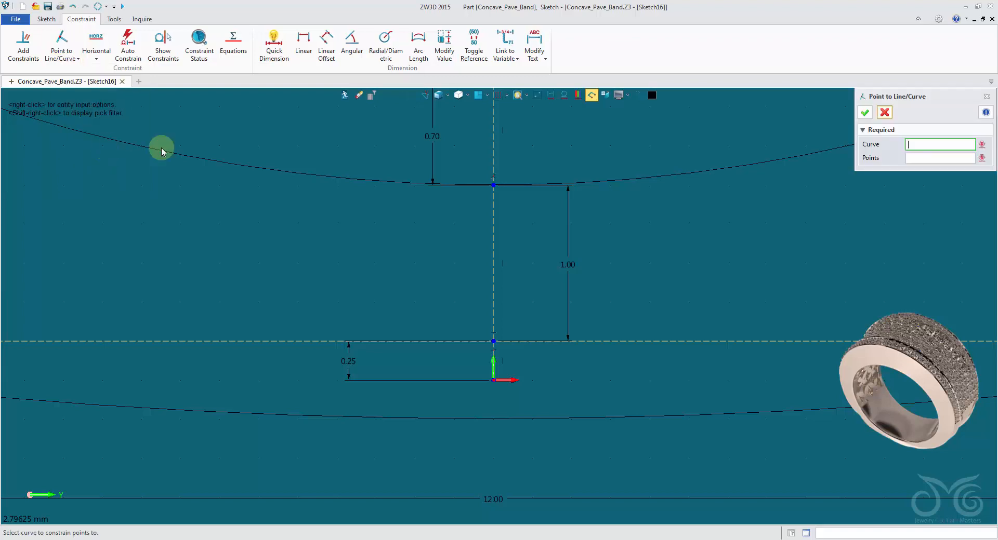
pyautogui.click(517, 422)
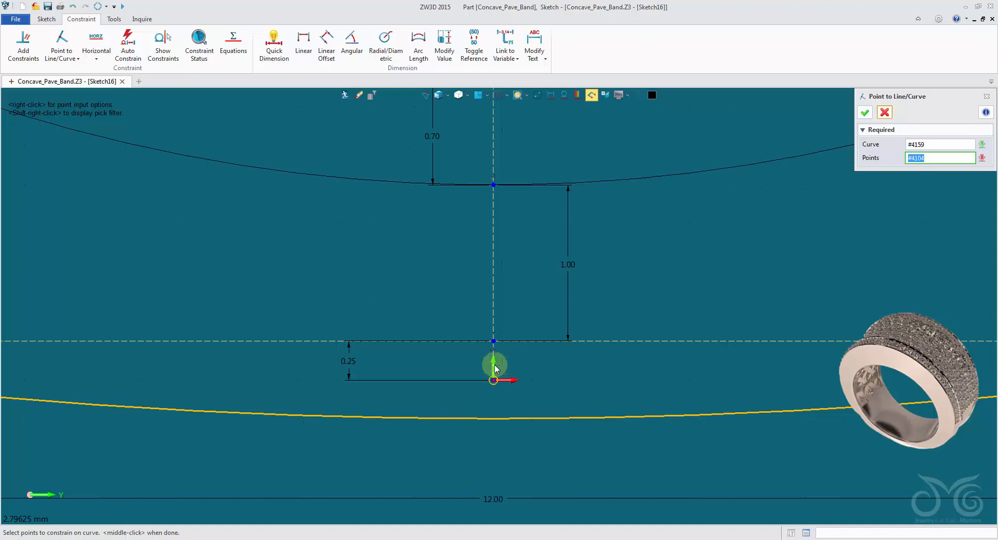
pyautogui.scroll(3, 514, 382)
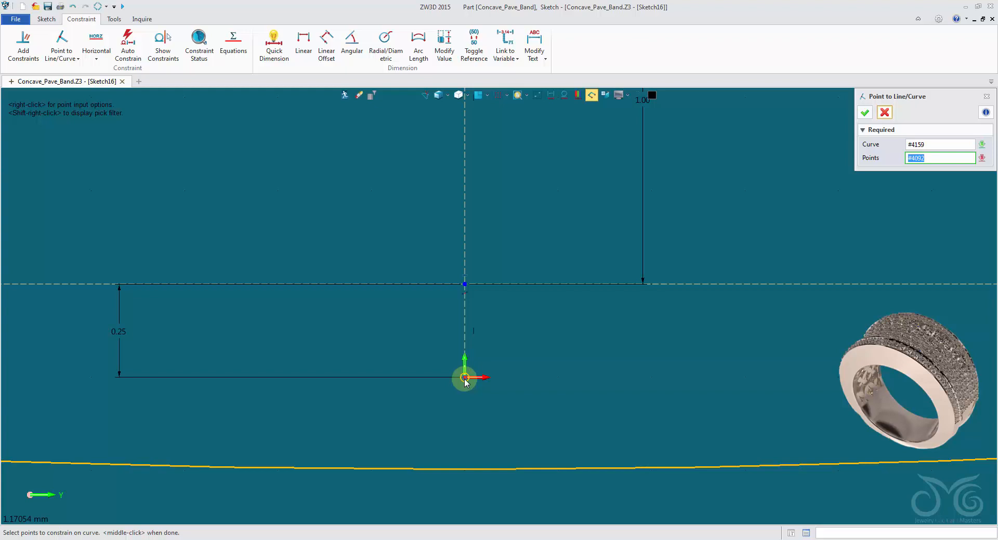
pyautogui.click(465, 347)
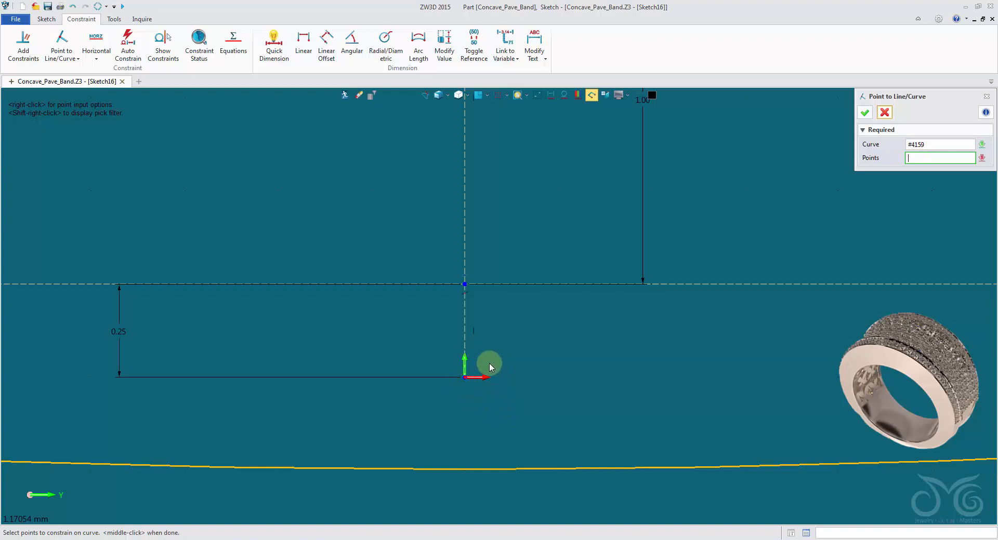
pyautogui.click(466, 378)
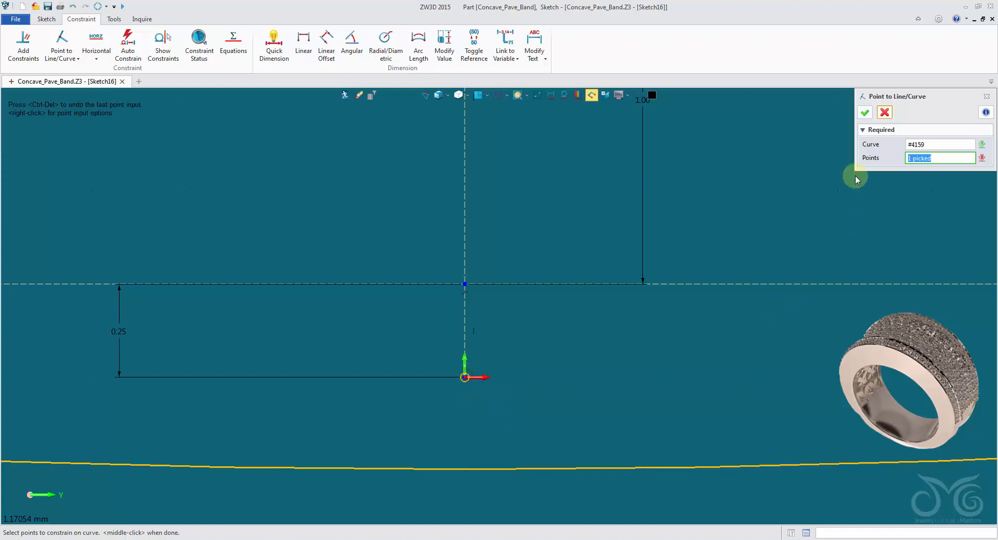
pyautogui.click(865, 112)
pyautogui.scroll(-4, 653, 319)
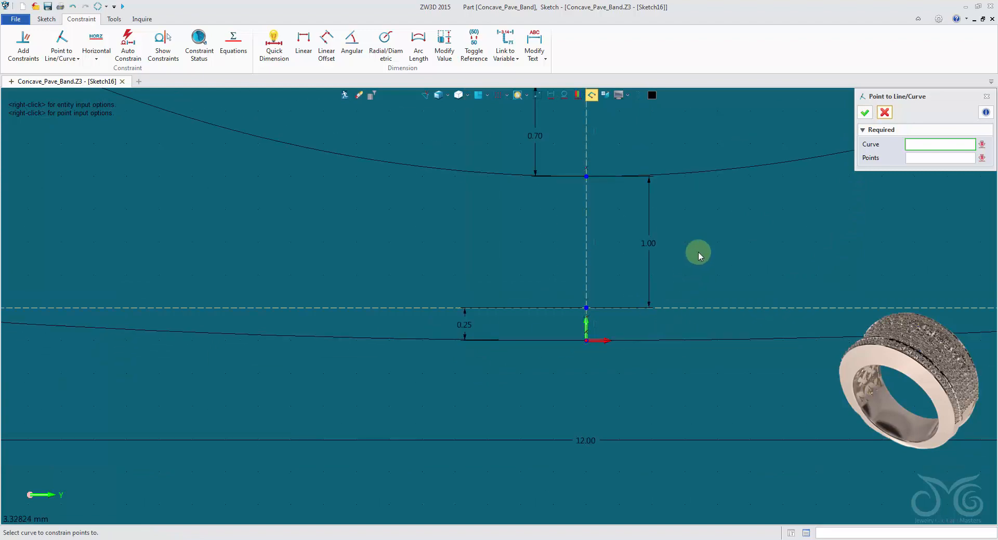
pyautogui.scroll(-4, 633, 421)
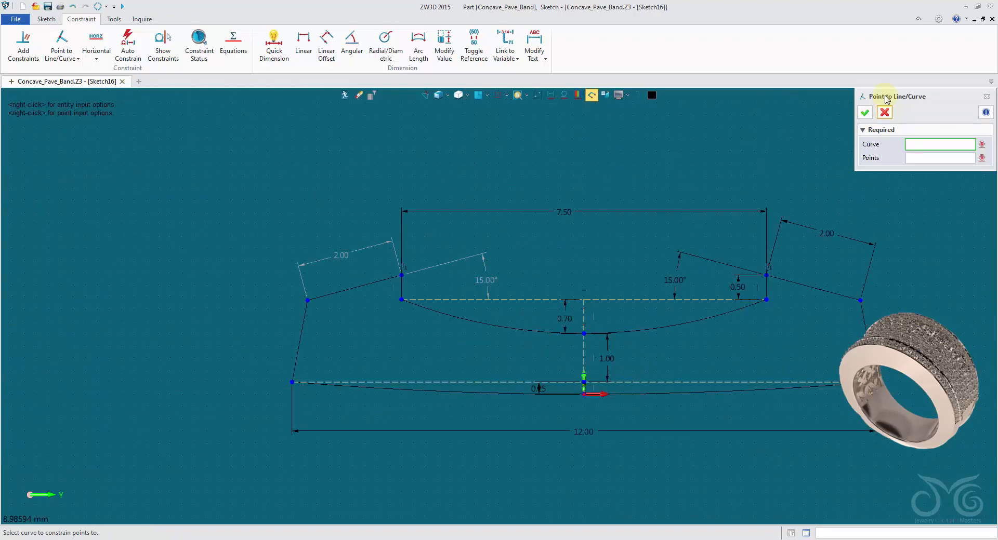
pyautogui.click(885, 112)
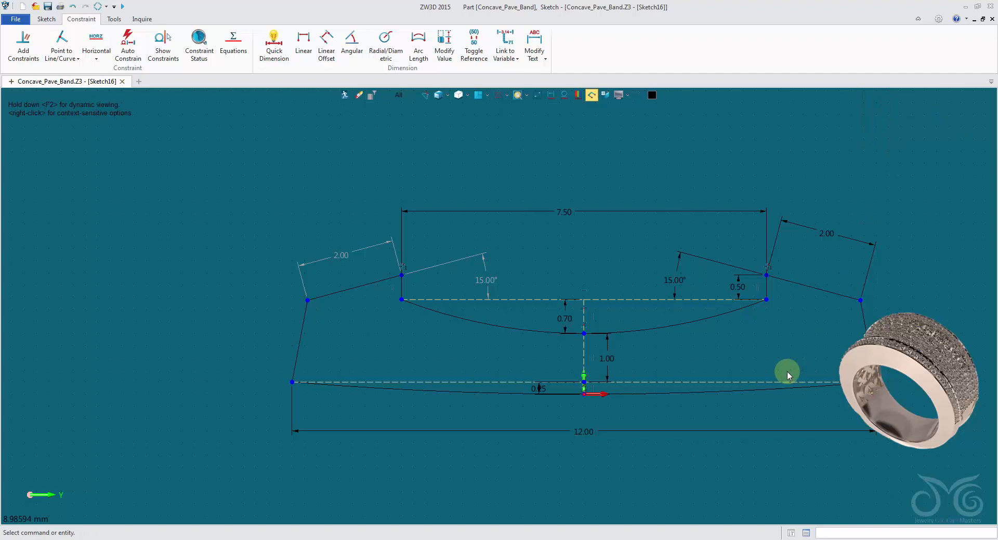
# Set the profile's upper opening width to 4 mm and its overall lower width to 8 mm
pyautogui.doubleClick(623, 211)
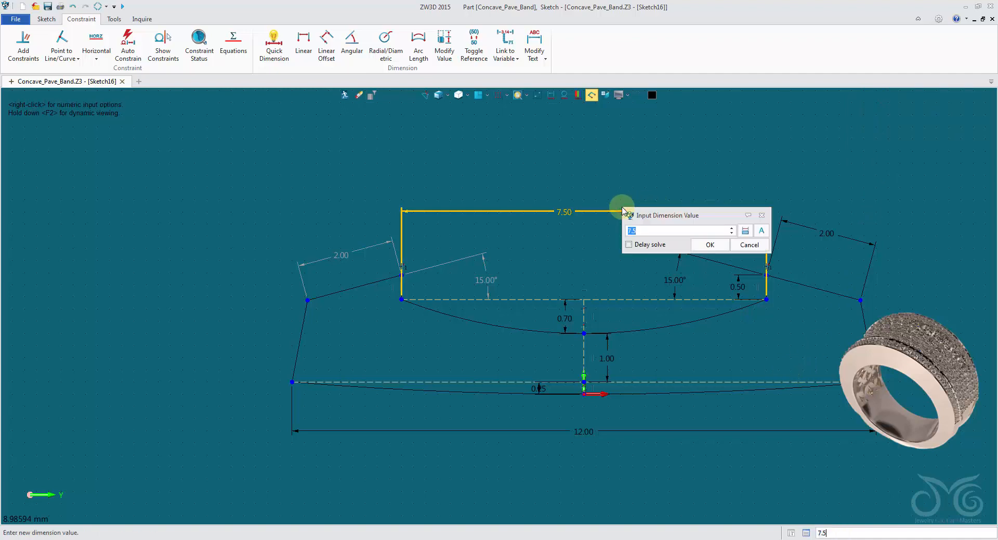
pyautogui.write('4')
pyautogui.click(710, 245)
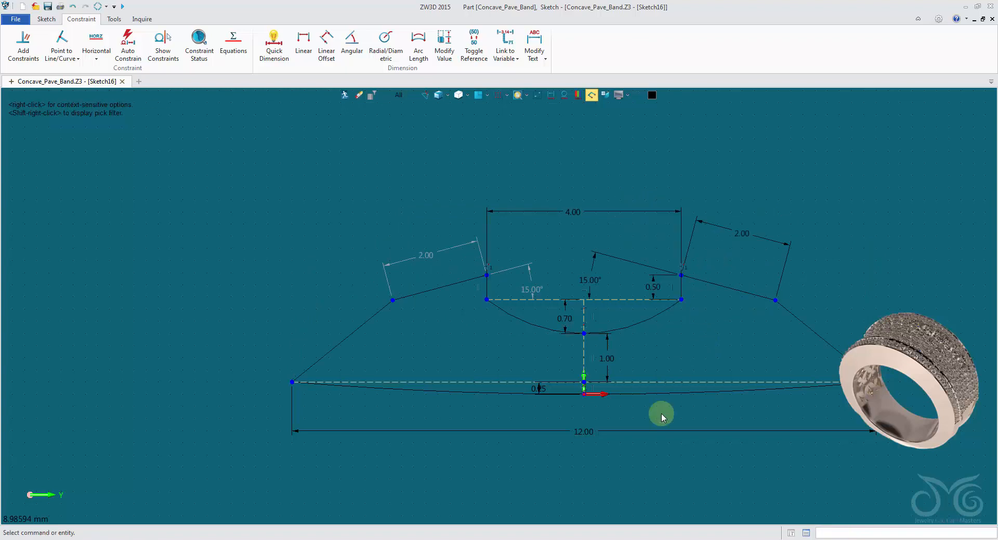
pyautogui.doubleClick(652, 435)
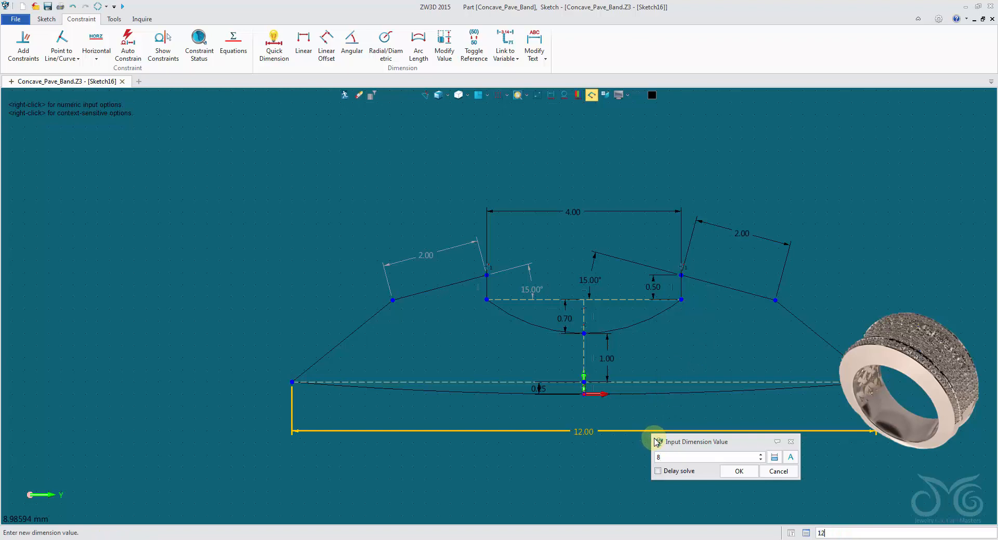
pyautogui.click(734, 469)
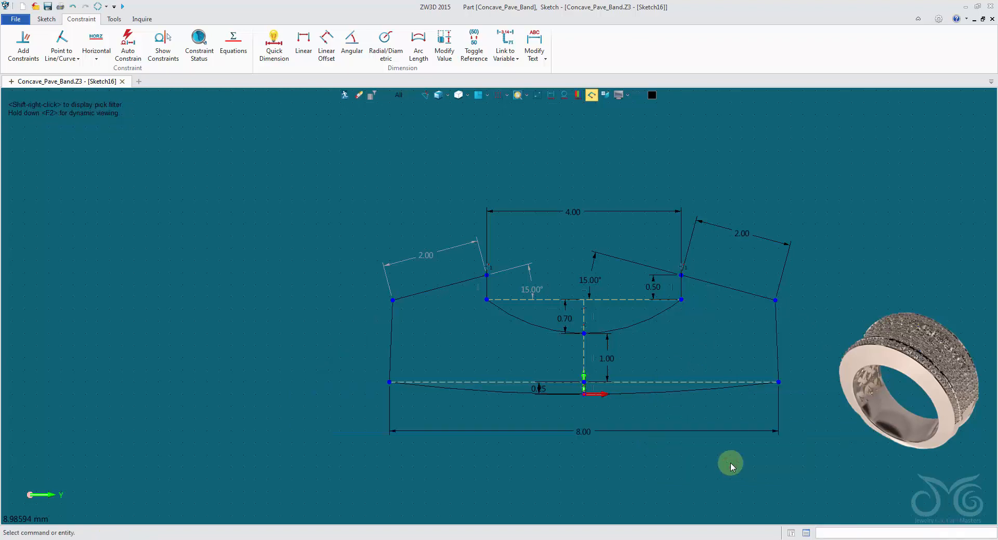
# Set the right slanted edge's length to 1.25 mm and the short vertical shoulder beside the opening to 0.25 mm
pyautogui.doubleClick(753, 233)
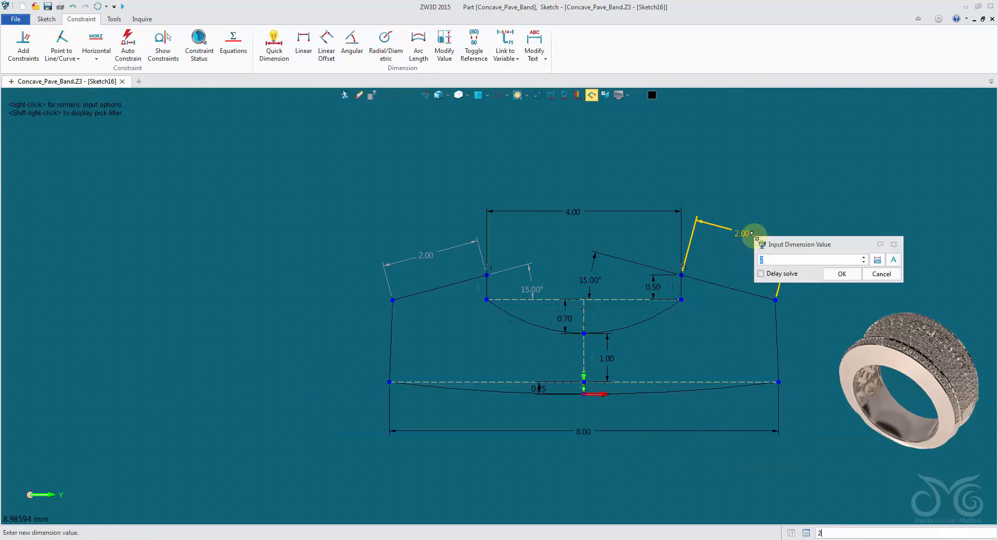
pyautogui.click(838, 274)
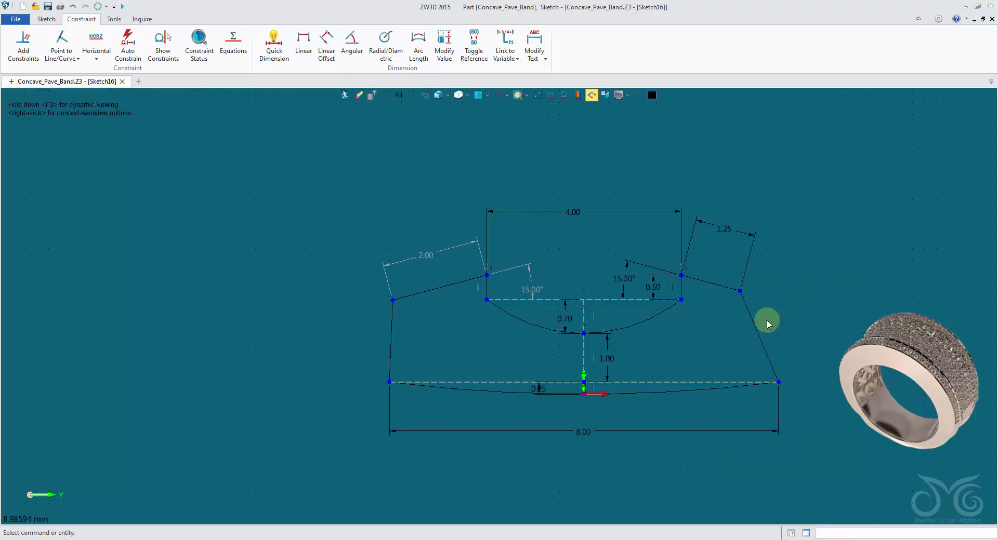
pyautogui.doubleClick(659, 288)
pyautogui.write('0.')
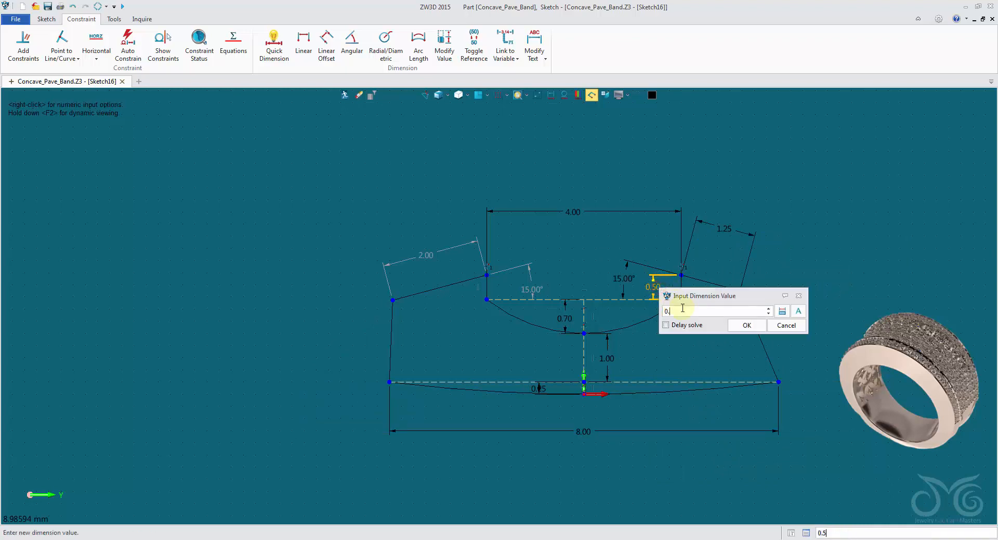
pyautogui.write('25')
pyautogui.click(745, 328)
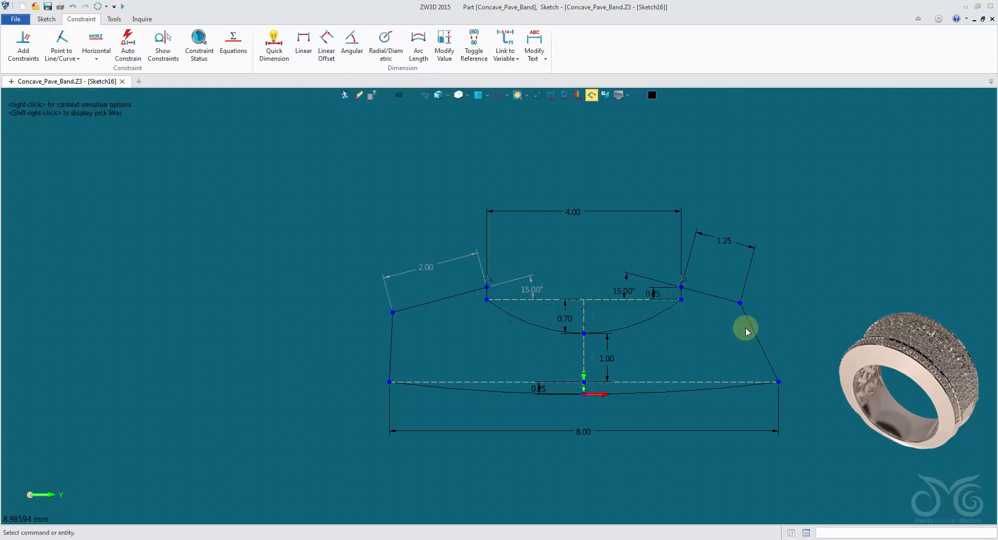
# Set the right slanted edge's angle to 10° and link the left edge's angle to that dimension
pyautogui.doubleClick(626, 280)
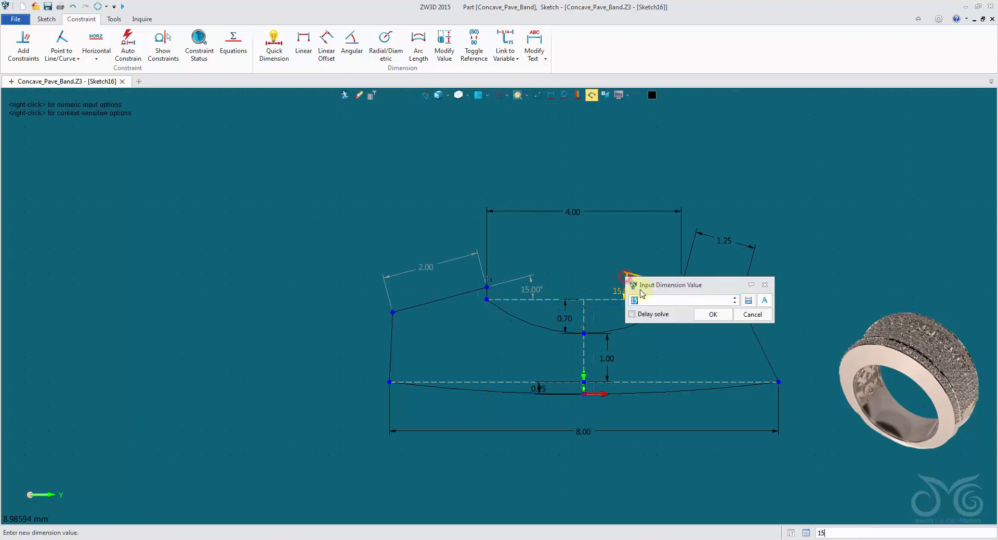
pyautogui.click(708, 315)
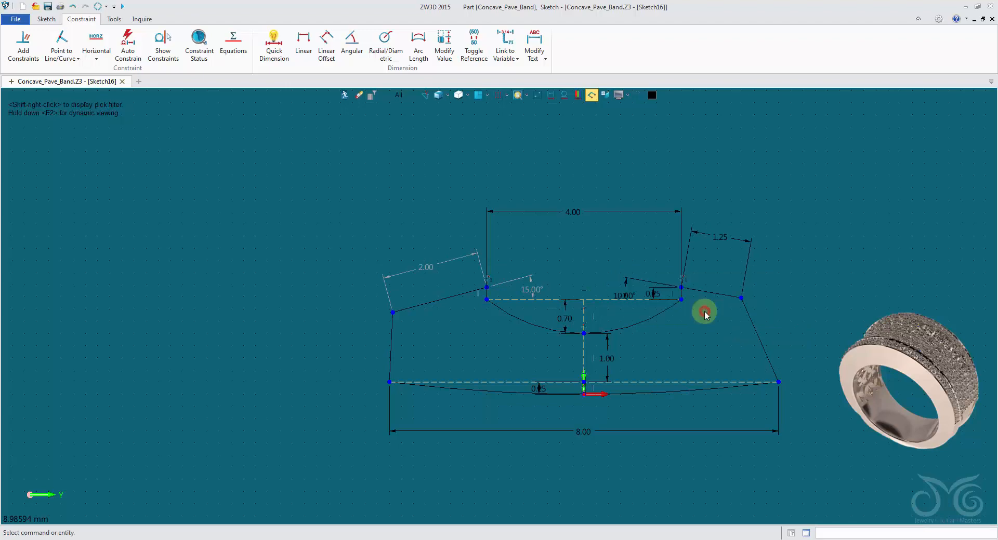
pyautogui.scroll(3, 557, 267)
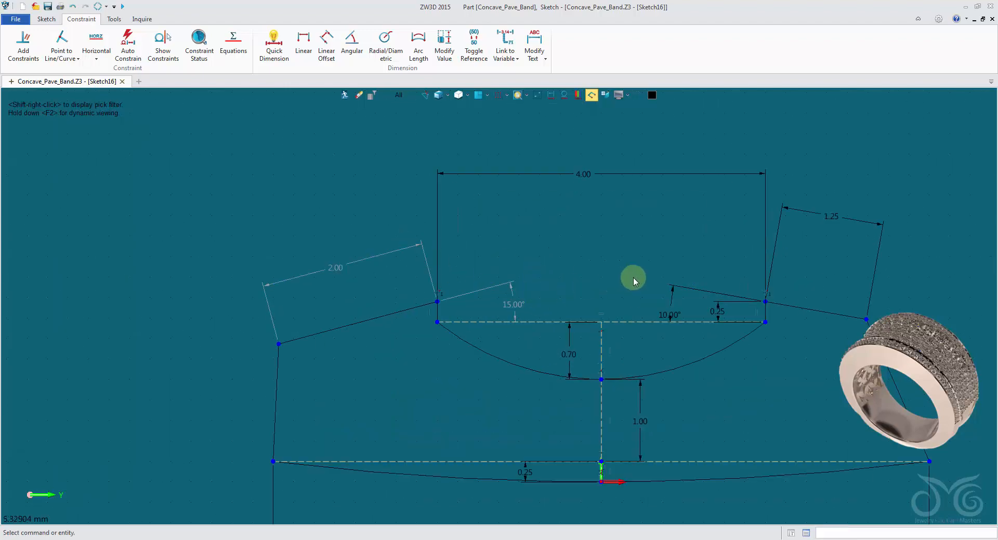
pyautogui.rightClick(513, 286)
pyautogui.click(521, 277)
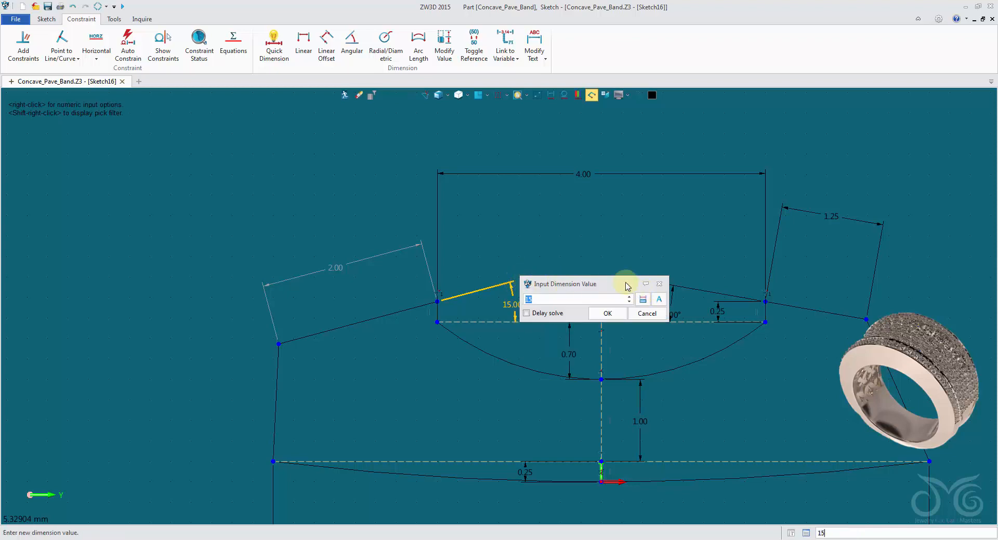
pyautogui.moveTo(627, 286); pyautogui.dragTo(627, 203)
pyautogui.click(643, 215)
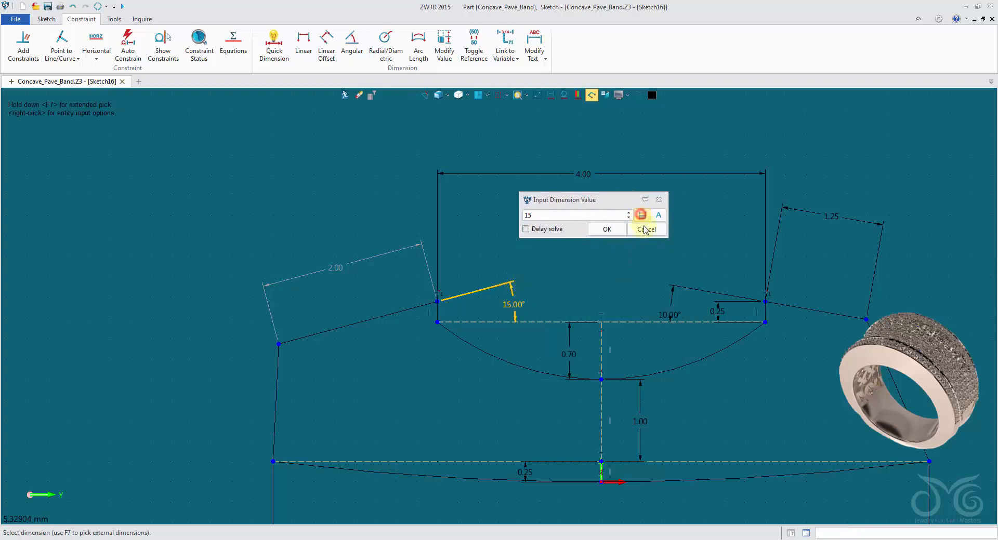
pyautogui.click(677, 286)
pyautogui.click(606, 229)
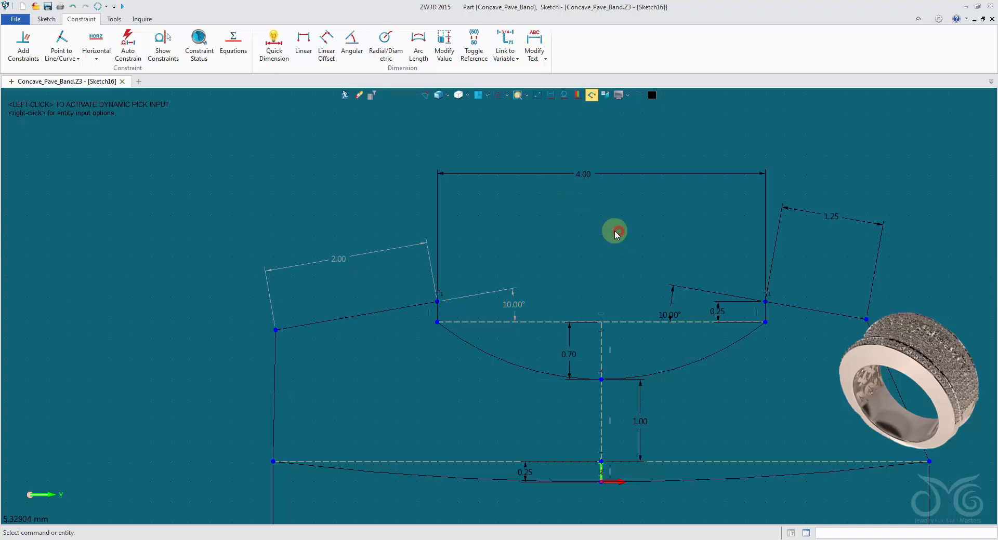
# Link the left slanted edge's length to the right slanted edge's 1.25 mm dimension
pyautogui.rightClick(392, 242)
pyautogui.click(399, 235)
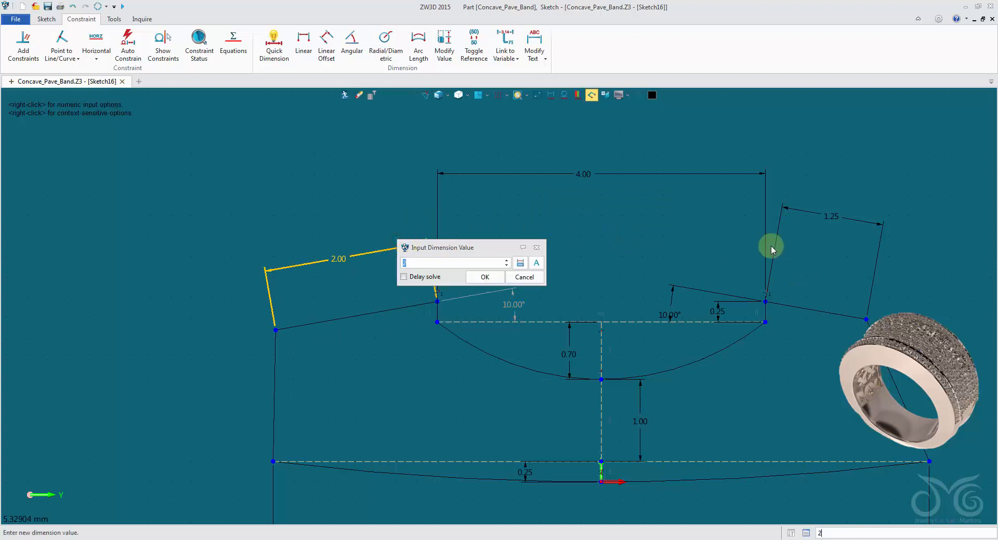
pyautogui.click(520, 263)
pyautogui.click(828, 216)
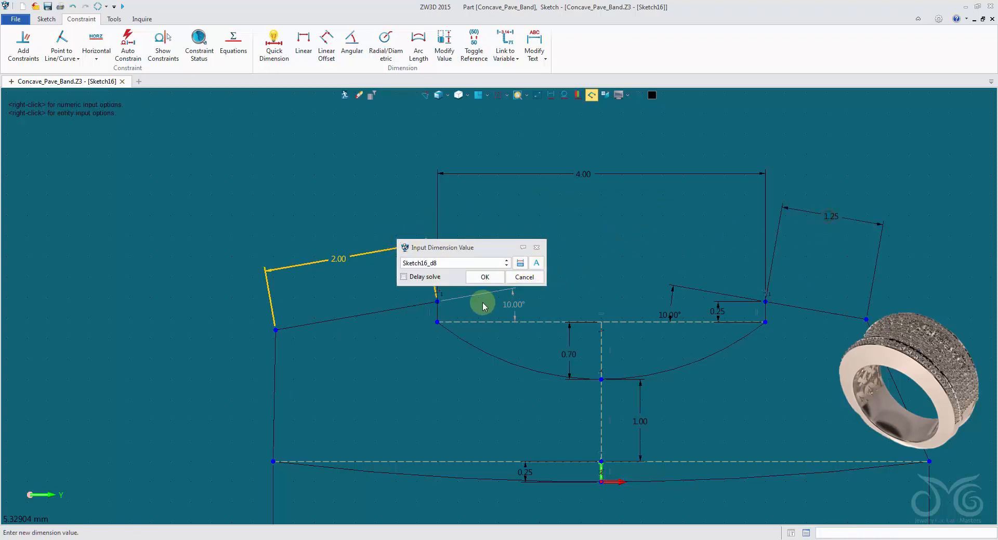
pyautogui.click(485, 277)
# Hide the dimensions of the resized profile sketch and exit the sketch
pyautogui.scroll(-3, 546, 252)
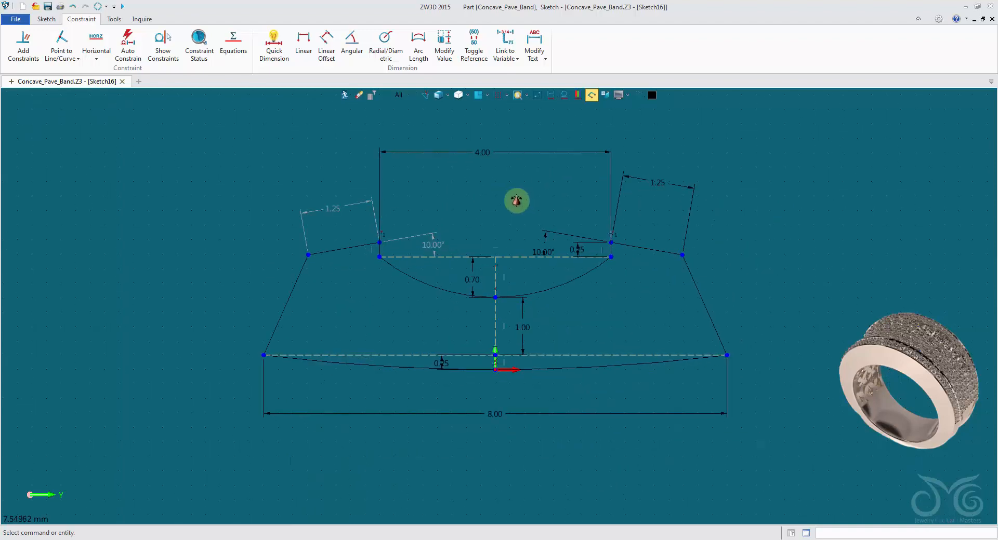
pyautogui.click(552, 97)
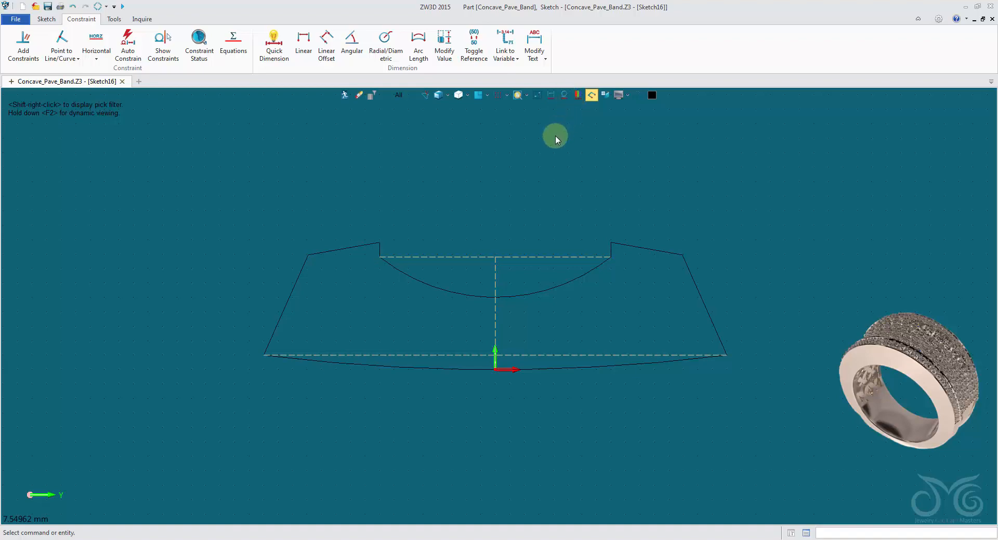
pyautogui.click(343, 96)
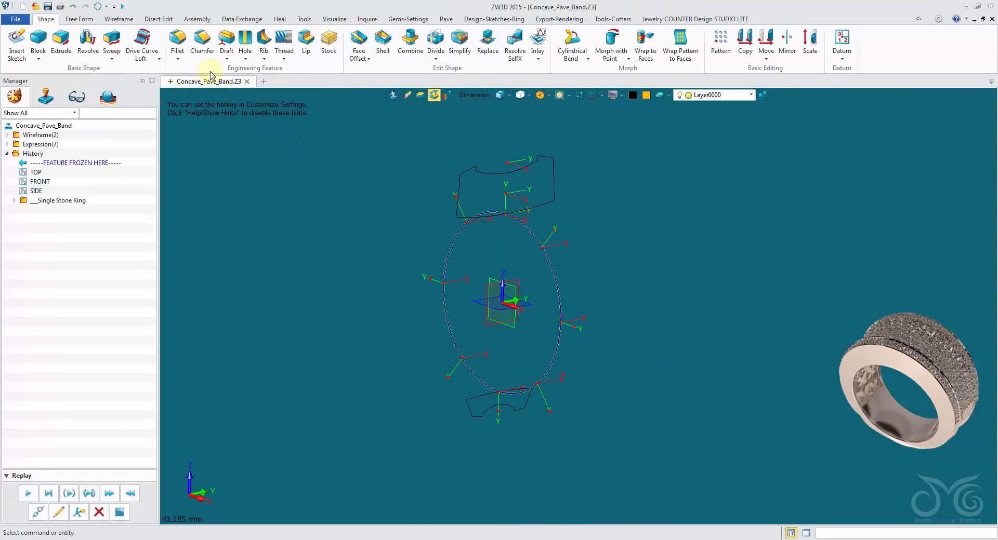
# Start a Drive Curve Loft and pick the circular finger-size curve as the drive curve, using the Curve List filter
pyautogui.click(141, 39)
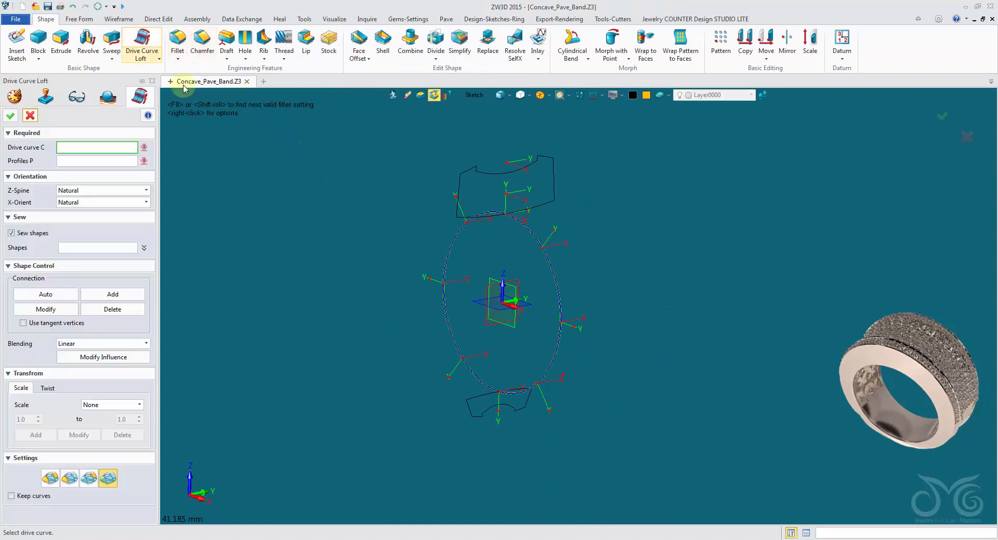
pyautogui.click(470, 99)
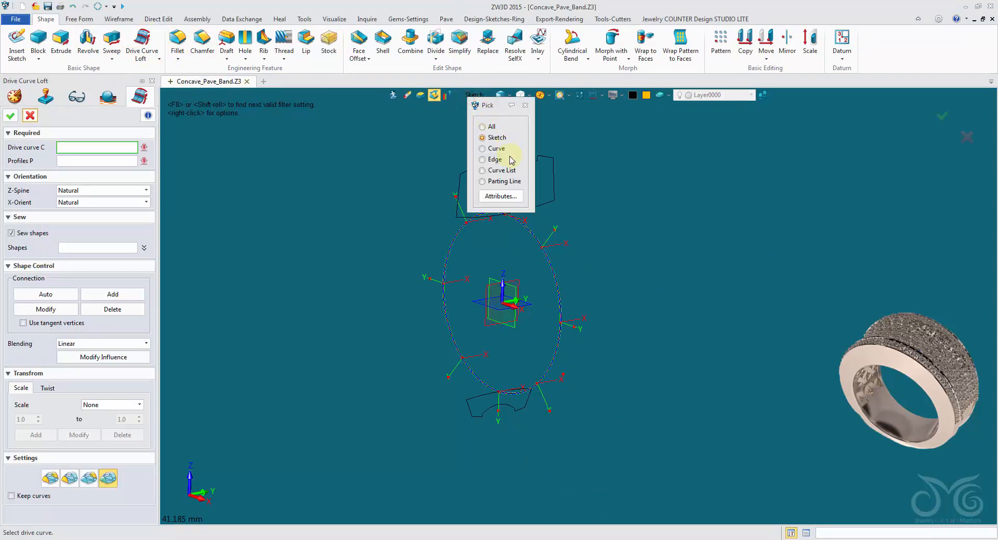
pyautogui.click(501, 171)
pyautogui.click(445, 240)
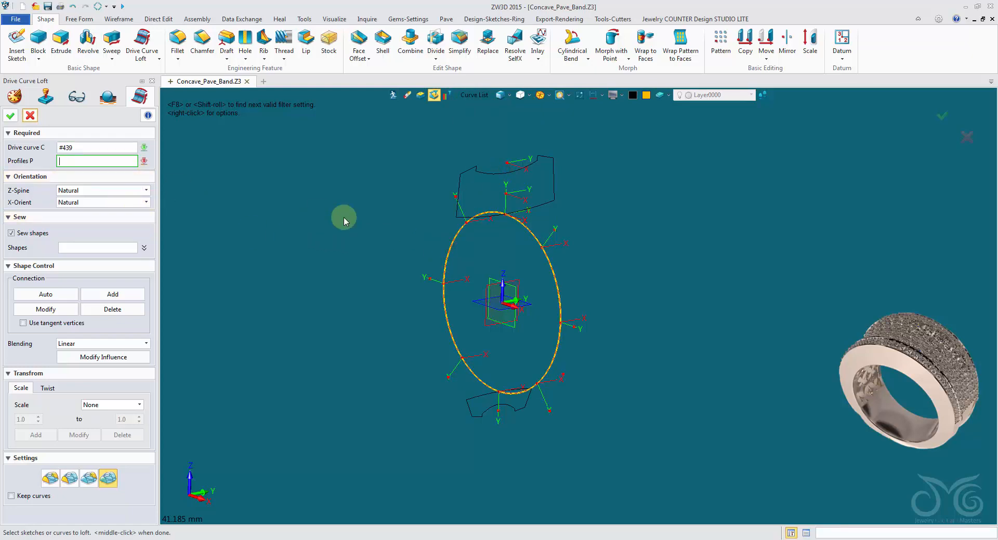
# Loft the top and bottom band profile sketches along the drive curve into a solid ring, with Keep curves enabled
pyautogui.click(486, 98)
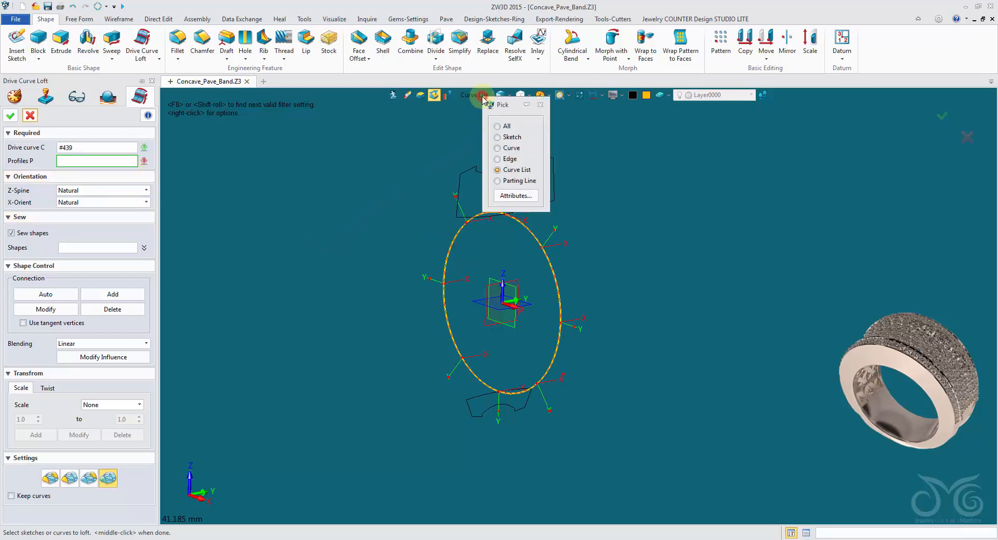
pyautogui.click(503, 137)
pyautogui.click(466, 219)
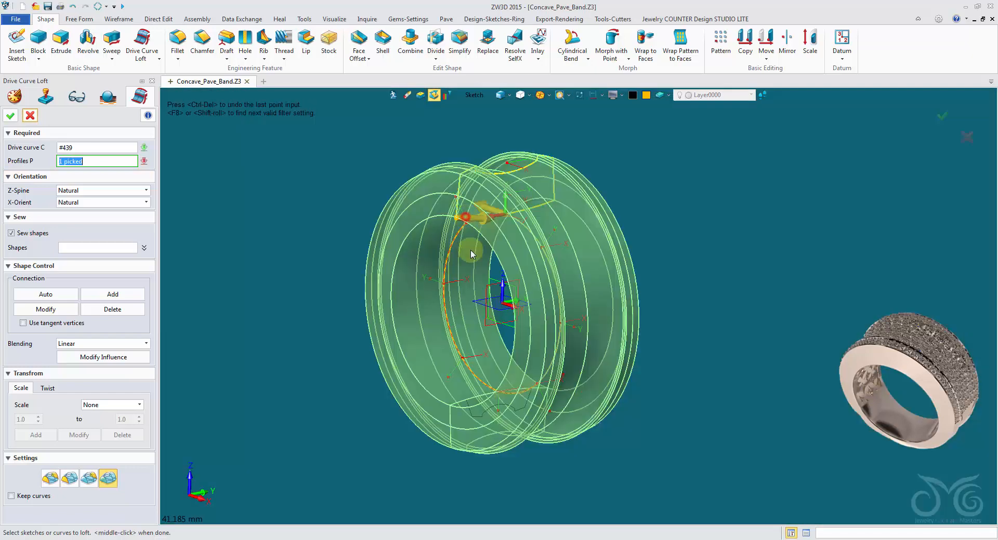
pyautogui.click(478, 397)
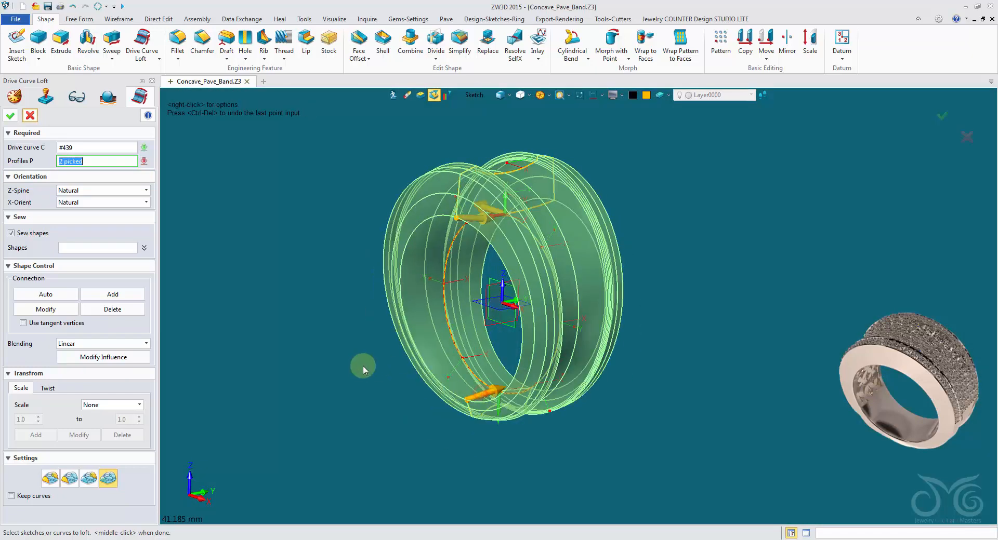
pyautogui.moveTo(362, 370)
pyautogui.mouseDown(button='right')
pyautogui.moveTo(287, 372)
pyautogui.moveTo(346, 364)
pyautogui.mouseUp(button='right')
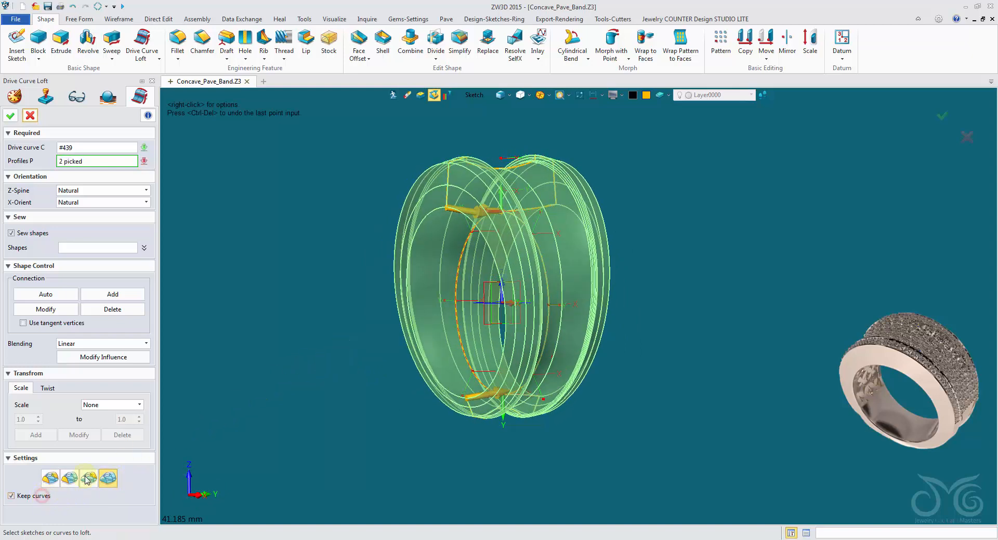
pyautogui.click(11, 115)
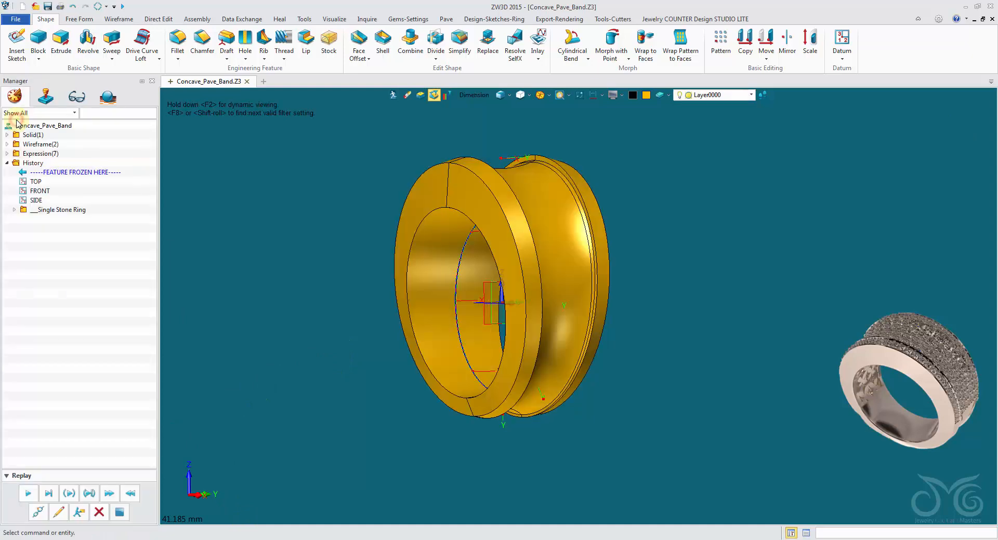
pyautogui.moveTo(167, 178); pyautogui.dragTo(270, 238, button='right')
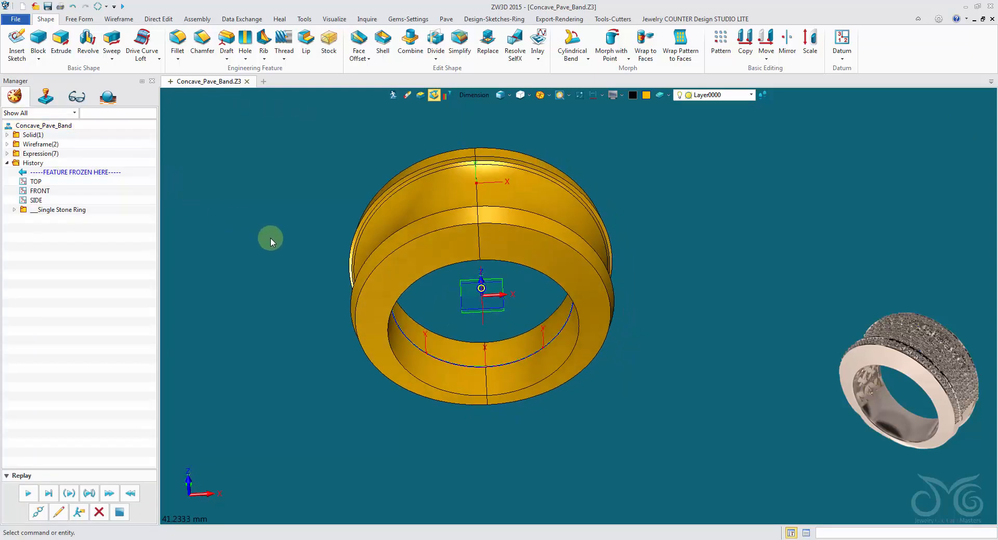
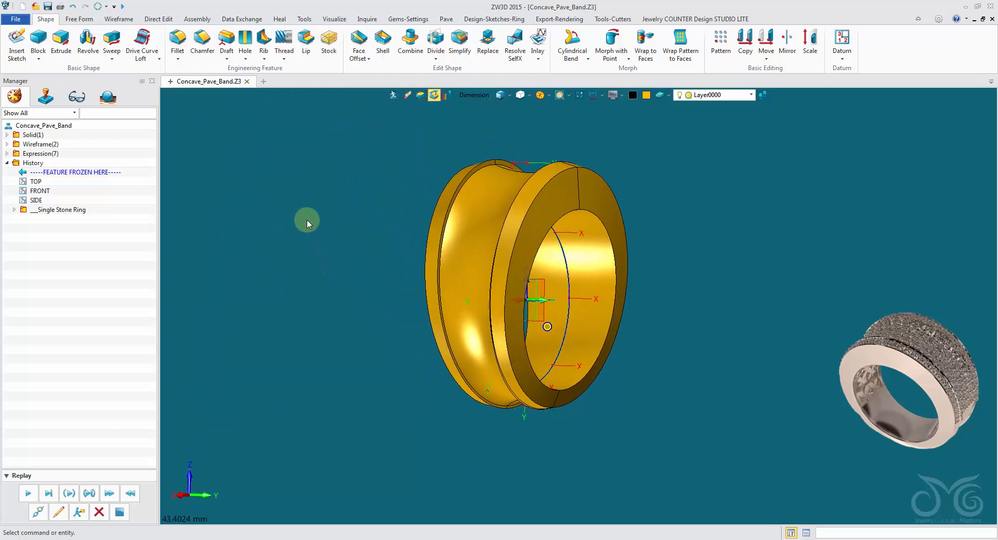
# Reopen the Drive Curve Loft for editing and add connection lines at both outer upper corners of the top profile
pyautogui.rightClick(261, 172)
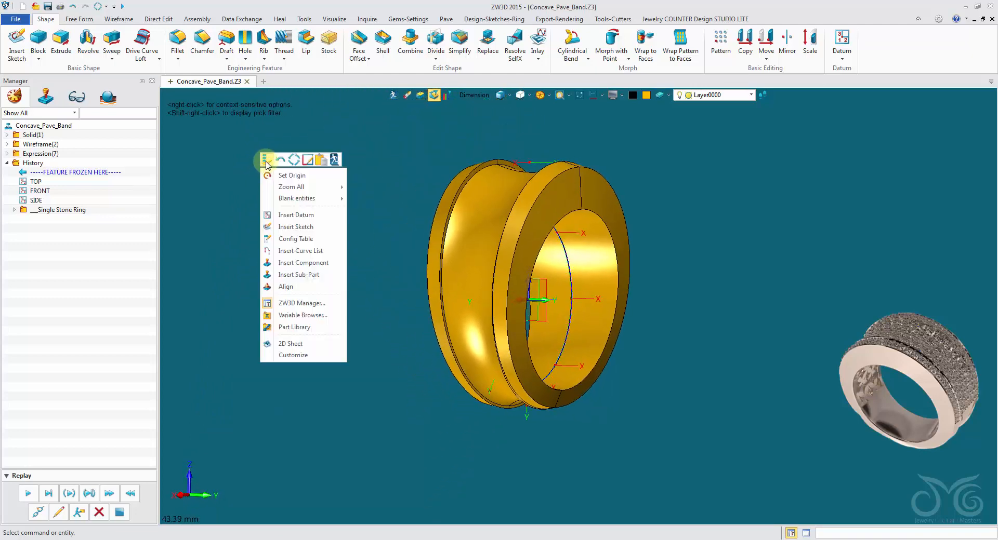
pyautogui.click(265, 160)
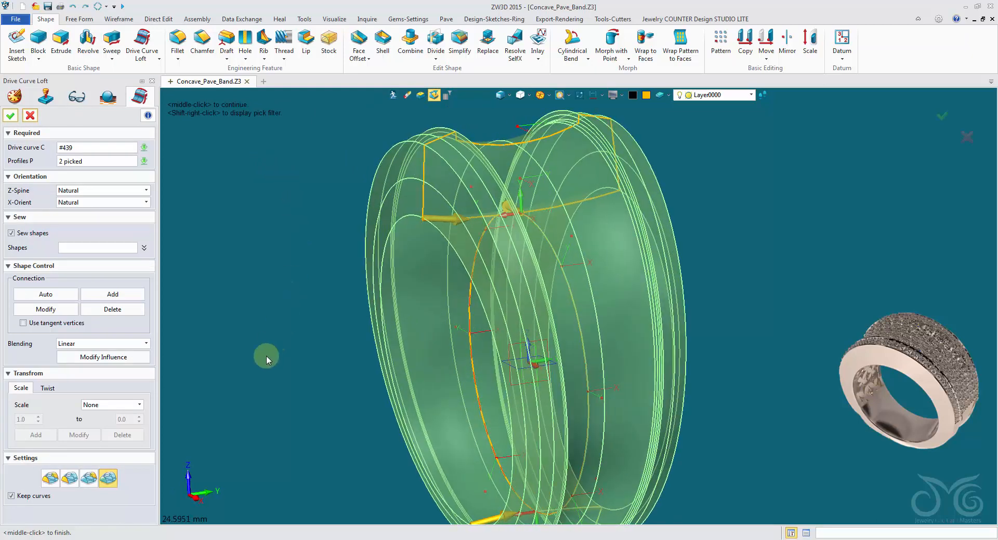
pyautogui.click(138, 295)
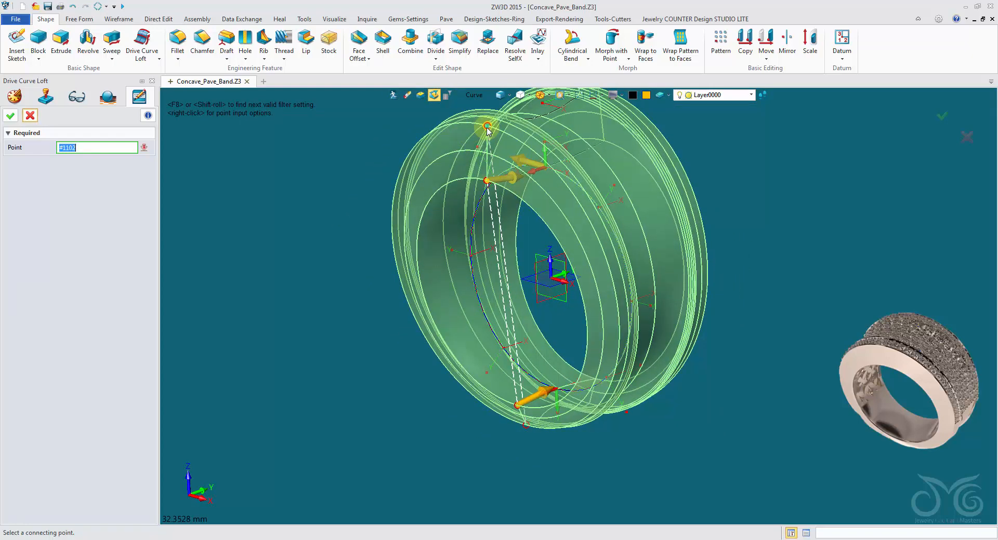
pyautogui.click(487, 127)
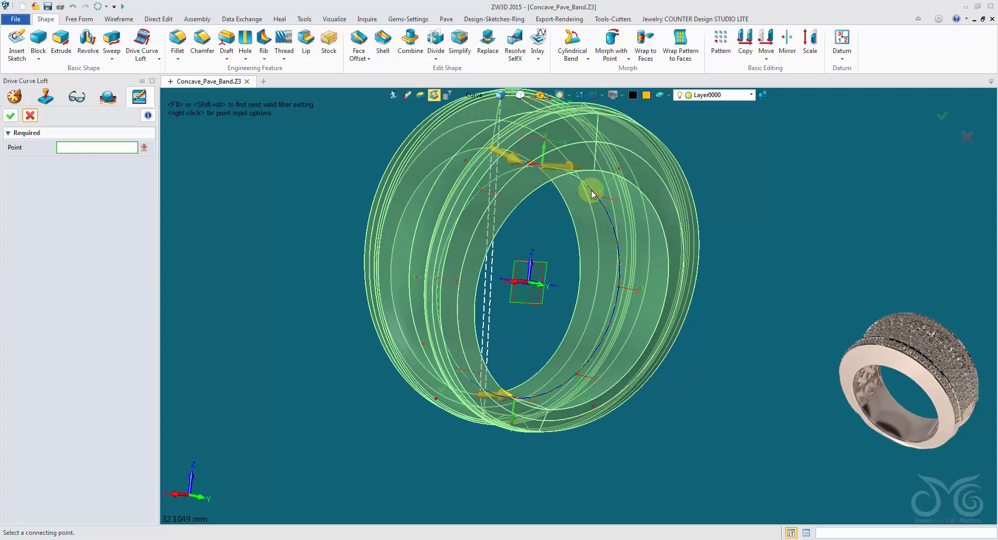
pyautogui.click(593, 171)
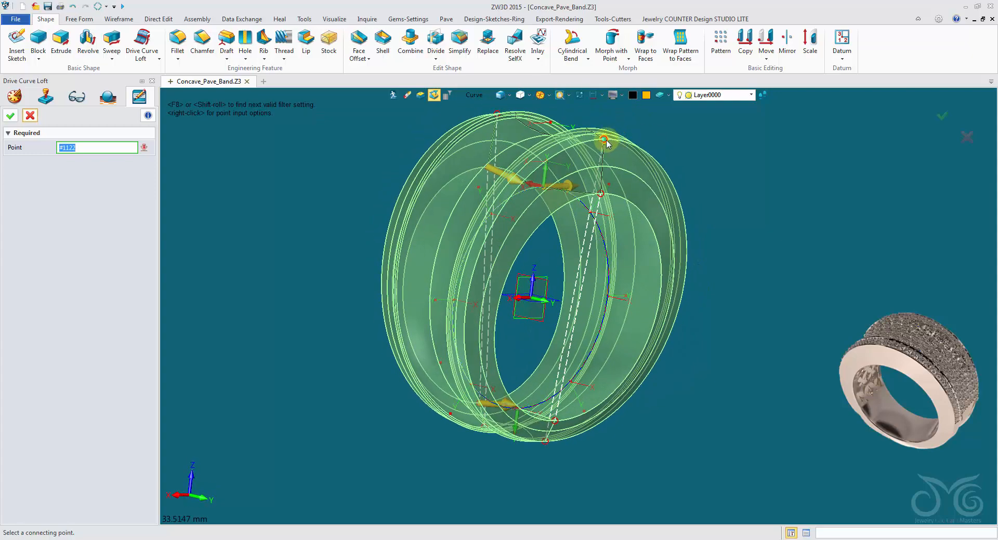
pyautogui.click(604, 140)
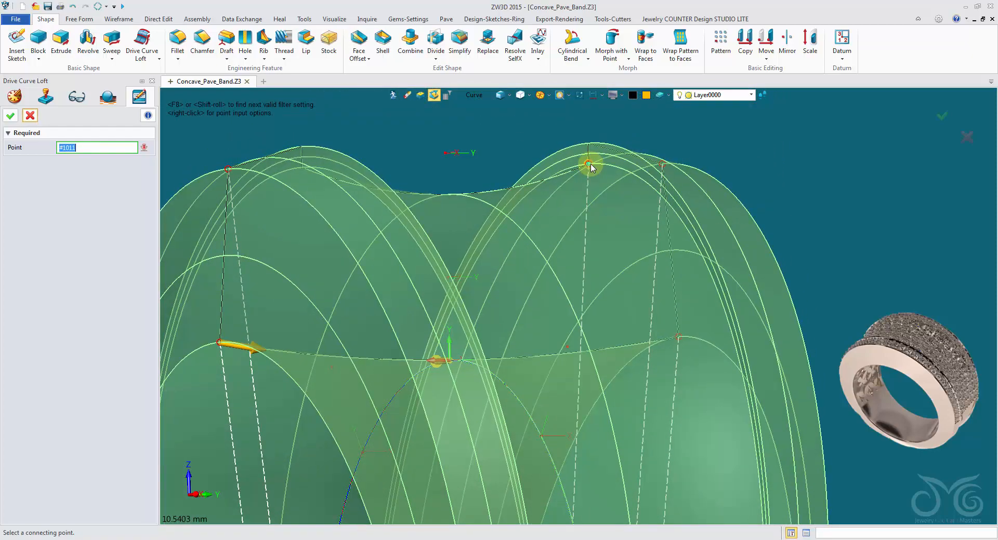
# Add connection lines at both ends of the top profile's concave arc and finish adding connection points
pyautogui.moveTo(591, 164); pyautogui.dragTo(591, 188, button='right')
pyautogui.scroll(6, 591, 202)
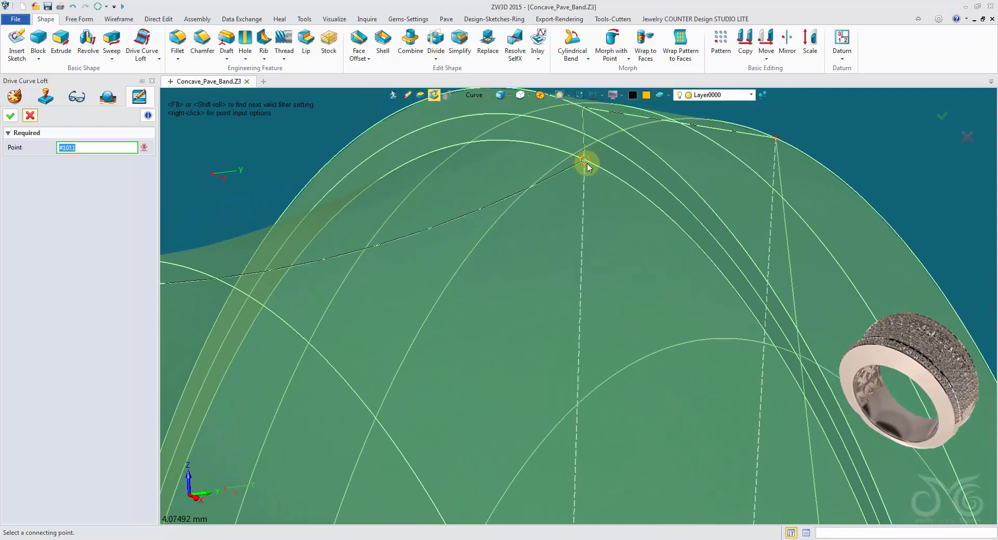
pyautogui.click(587, 164)
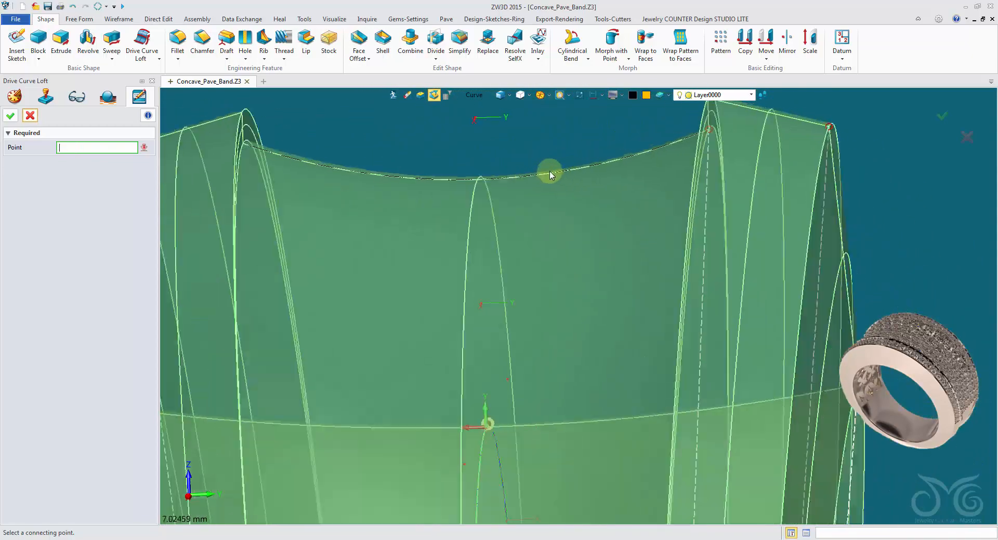
pyautogui.click(305, 143)
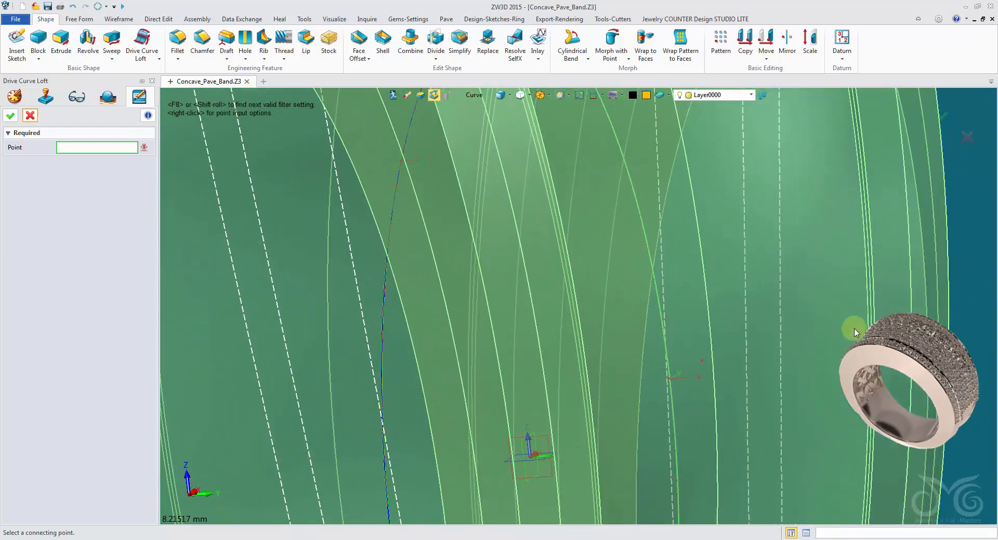
pyautogui.scroll(8, 616, 394)
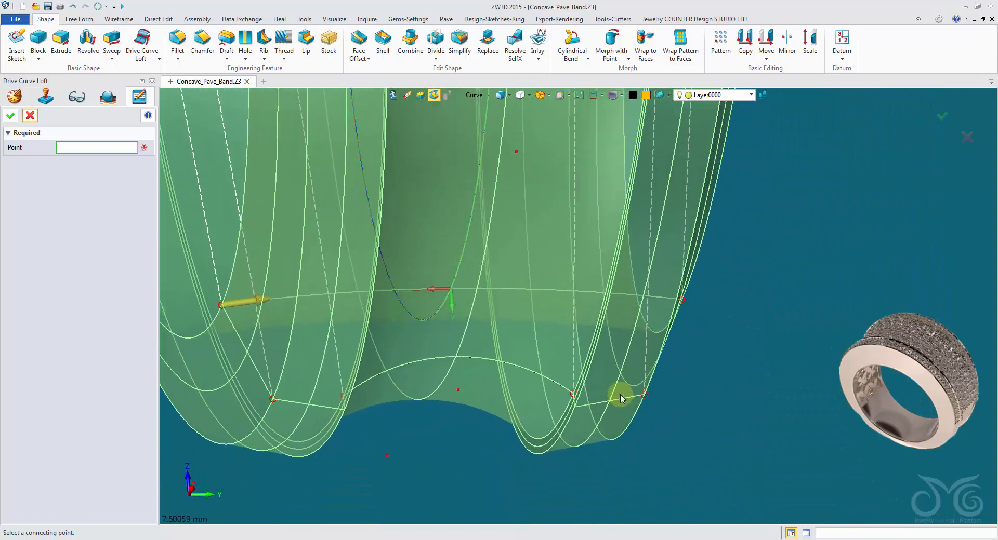
pyautogui.moveTo(570, 386); pyautogui.dragTo(563, 383, button='right')
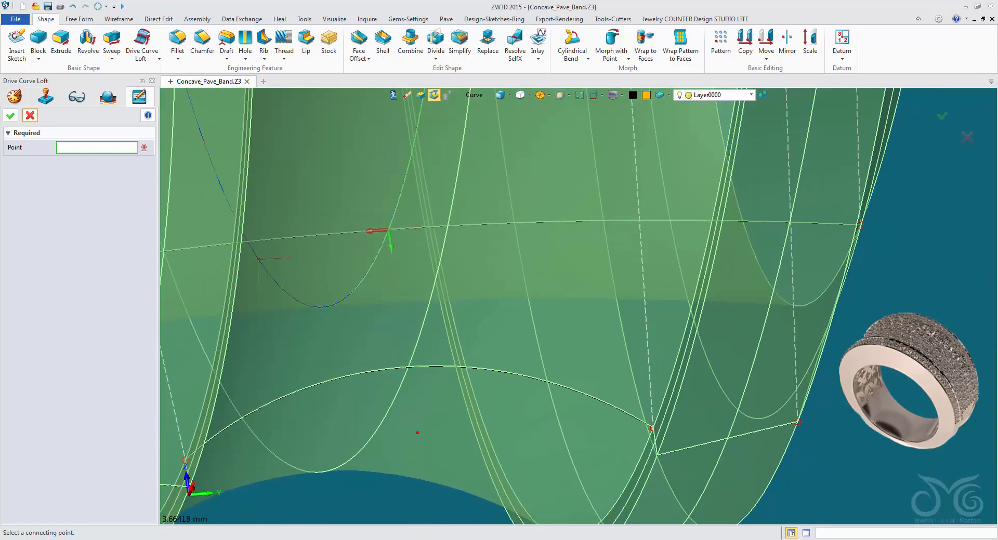
pyautogui.click(30, 116)
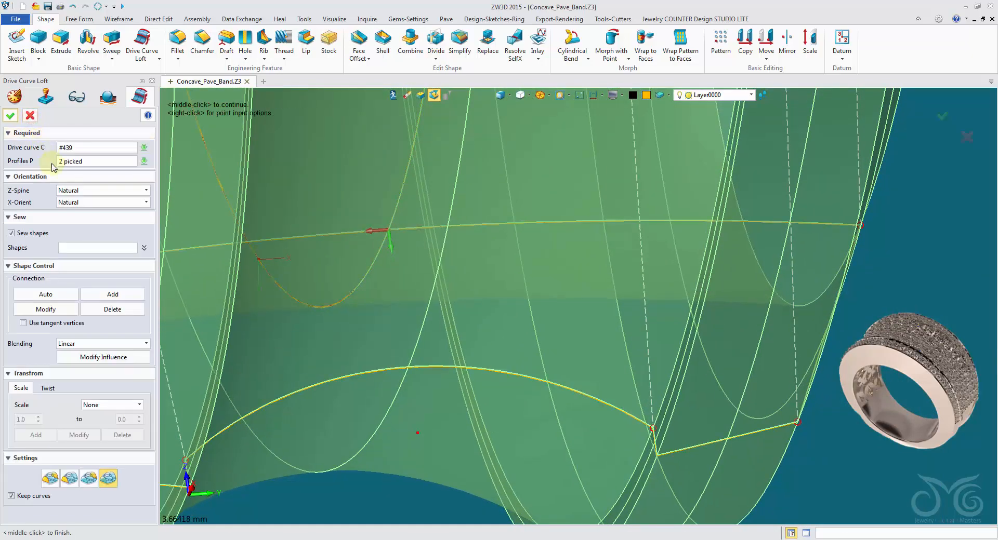
# Try to modify the lower endpoint of the connection line at the end of the bottom profile's concave arc
pyautogui.click(65, 310)
pyautogui.moveTo(608, 446); pyautogui.dragTo(592, 387, button='right')
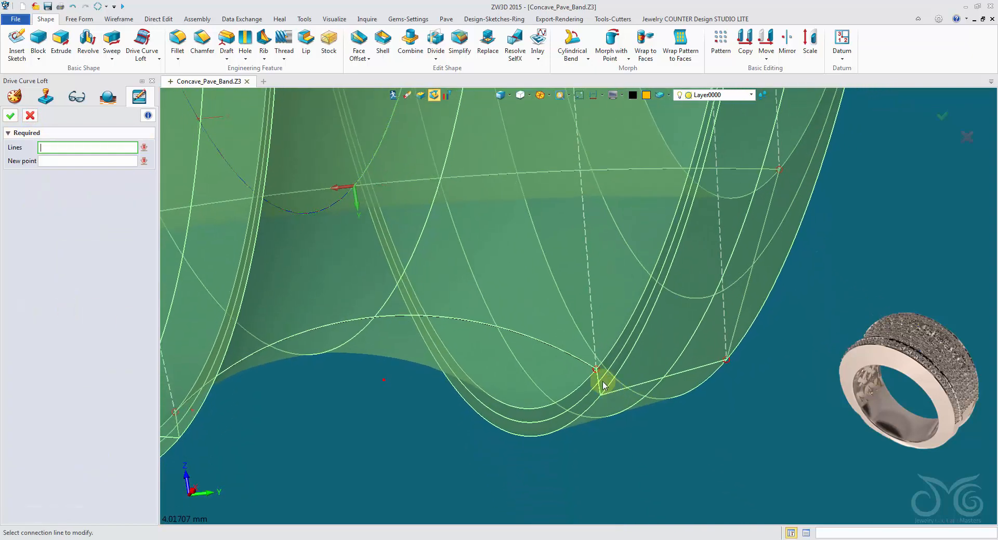
pyautogui.click(594, 370)
pyautogui.click(601, 396)
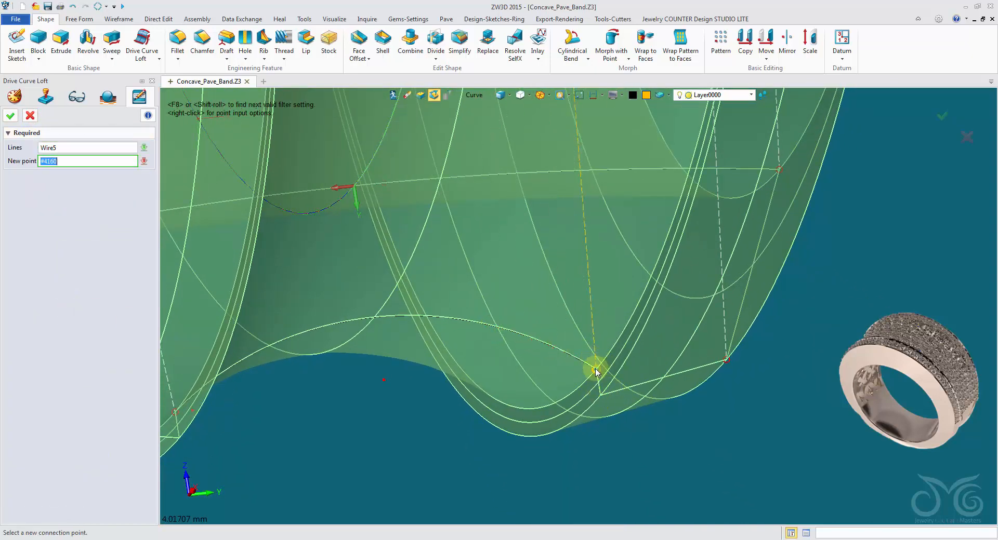
pyautogui.click(596, 371)
pyautogui.click(30, 117)
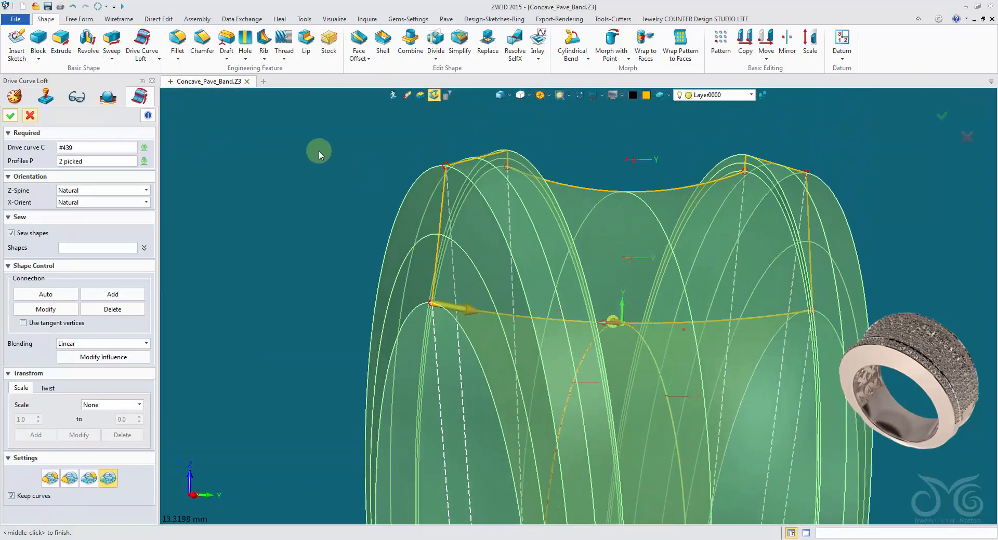
# Confirm the loft with its added connection lines and save the file as Concave_Pave_Band in the JCDLITE_Designs folder
pyautogui.click(11, 117)
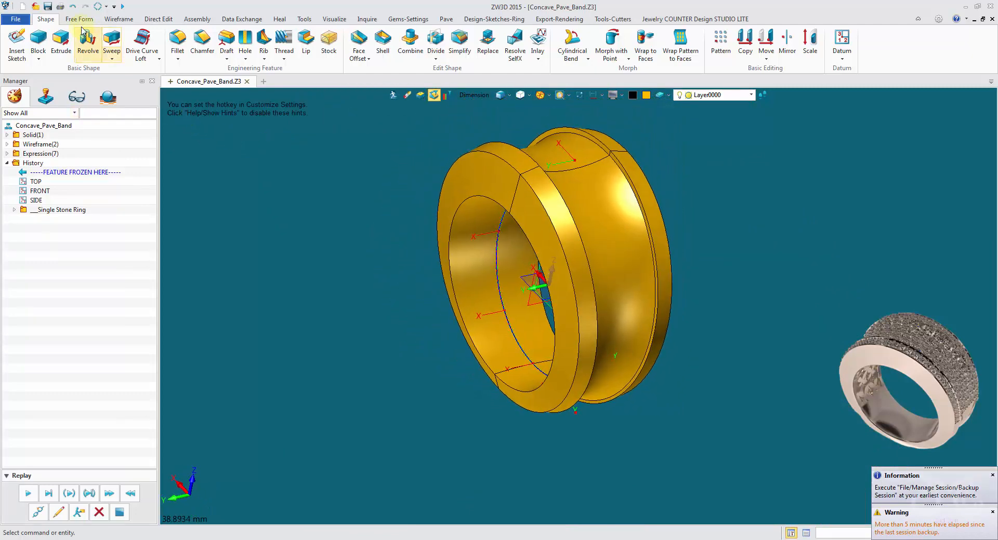
pyautogui.click(48, 7)
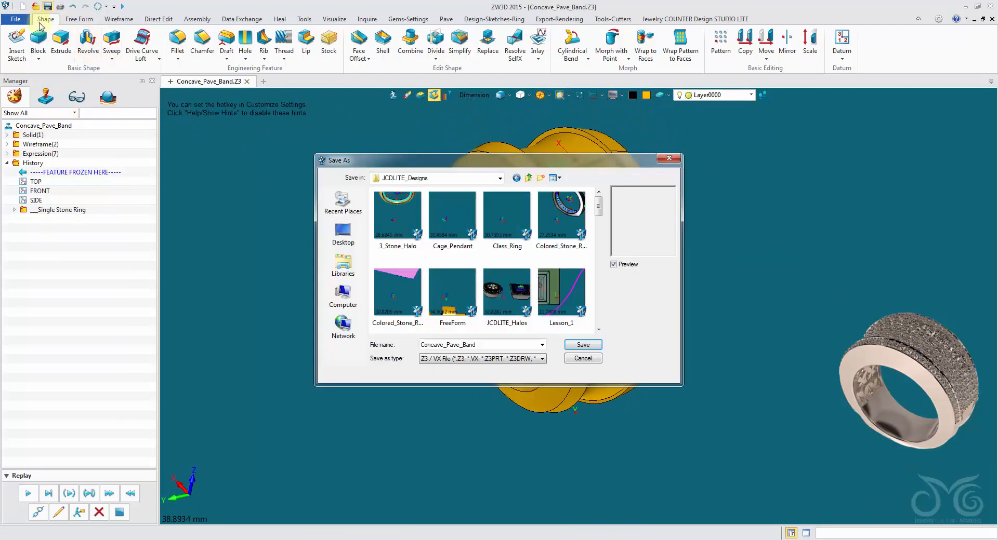
pyautogui.click(579, 345)
# Insert a new sketch on the SIDE datum plane
pyautogui.moveTo(577, 344)
pyautogui.mouseDown(button='middle')
pyautogui.moveTo(551, 169)
pyautogui.moveTo(550, 338)
pyautogui.moveTo(516, 434)
pyautogui.moveTo(599, 434)
pyautogui.moveTo(610, 457)
pyautogui.moveTo(615, 441)
pyautogui.mouseUp(button='middle')
pyautogui.moveTo(614, 328); pyautogui.dragTo(770, 276, button='middle')
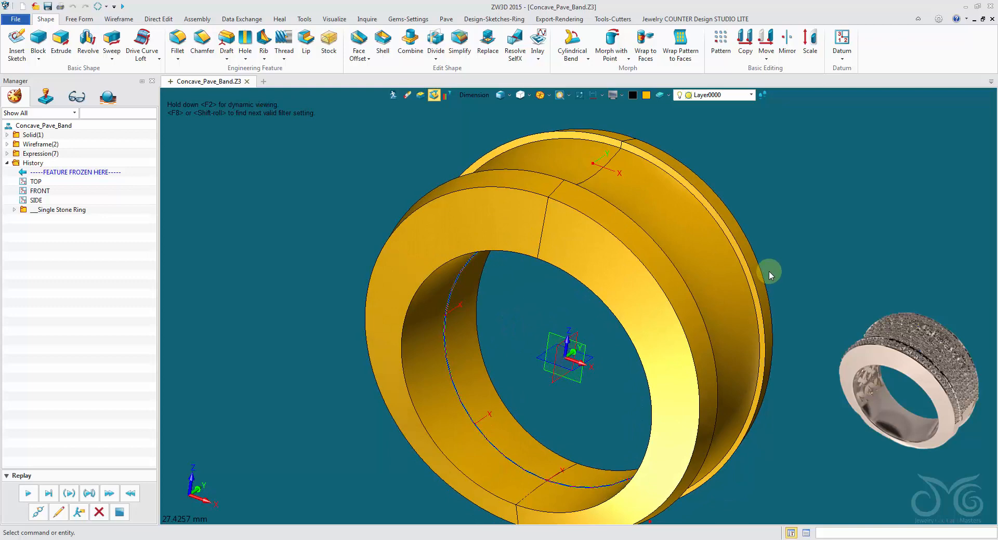
pyautogui.rightClick(789, 200)
pyautogui.click(819, 259)
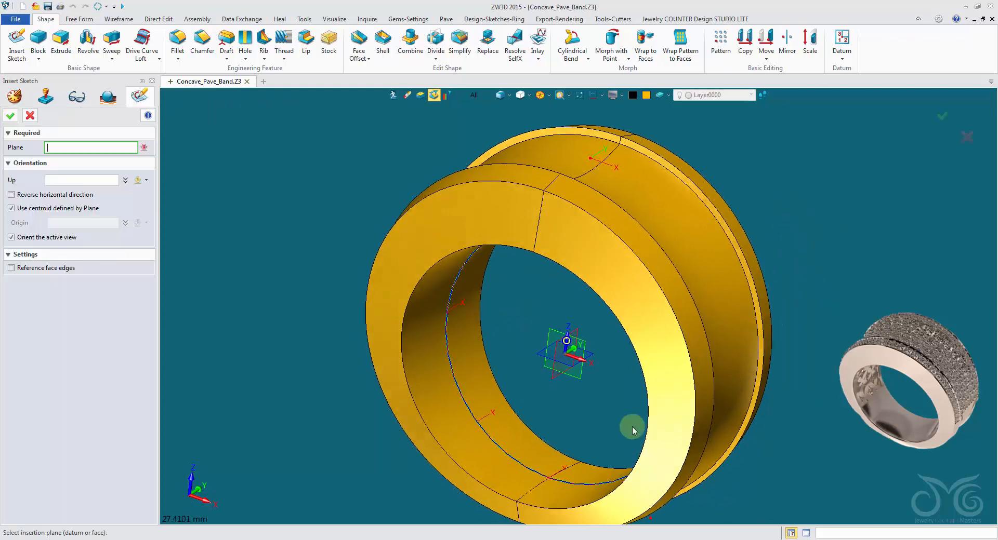
pyautogui.click(549, 372)
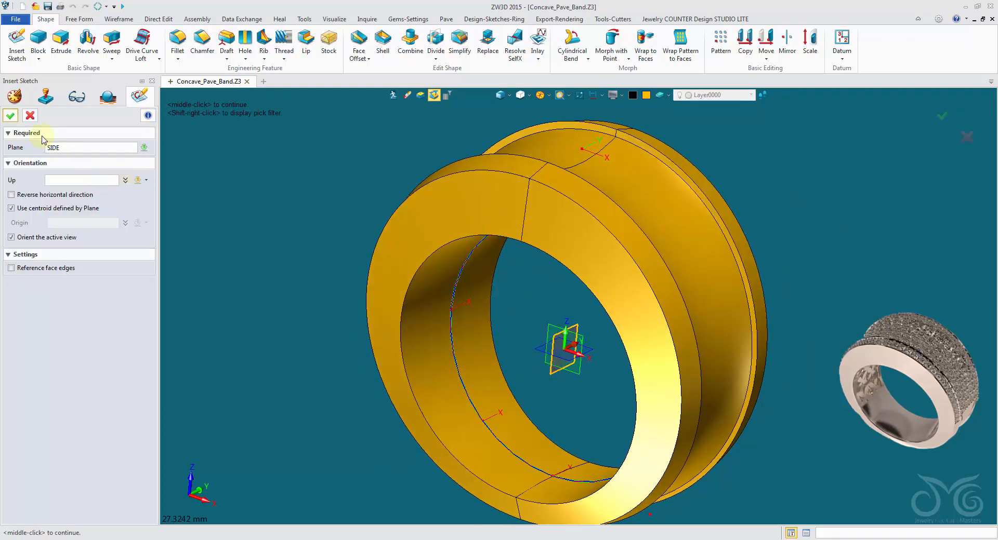
pyautogui.click(11, 116)
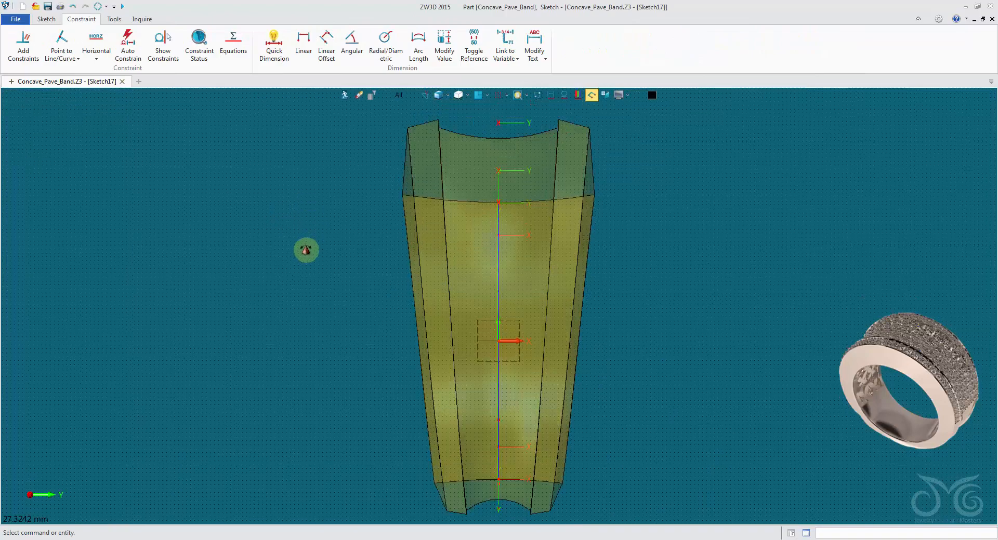
# Reference the two circular edges bordering the ring's concave groove into the sketch as construction geometry
pyautogui.rightClick(640, 151)
pyautogui.click(678, 125)
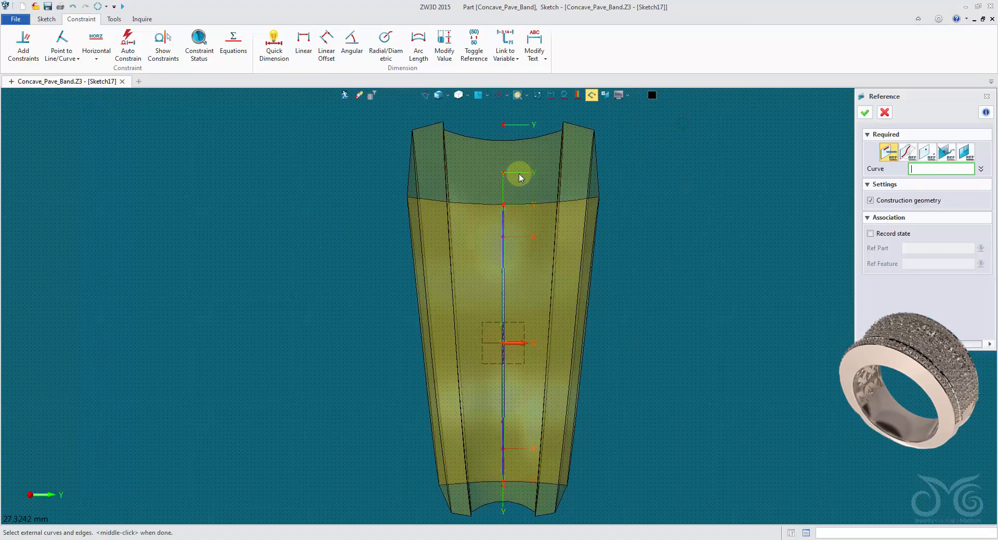
pyautogui.scroll(5, 493, 185)
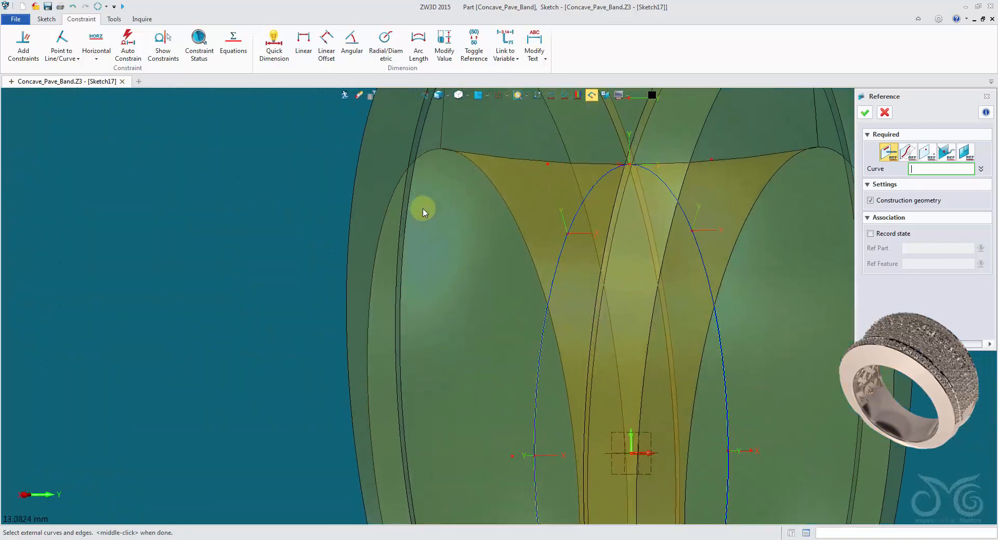
pyautogui.moveTo(410, 207)
pyautogui.mouseDown(button='middle')
pyautogui.moveTo(533, 222)
pyautogui.moveTo(569, 211)
pyautogui.mouseUp(button='middle')
pyautogui.click(586, 207)
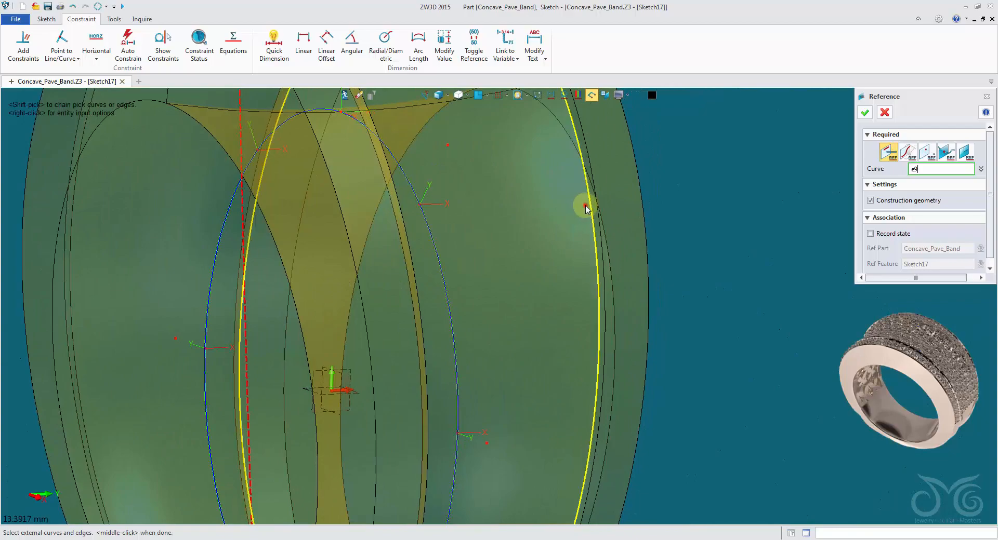
pyautogui.middleClick(587, 207)
pyautogui.hotkey('ctrl', 'h')
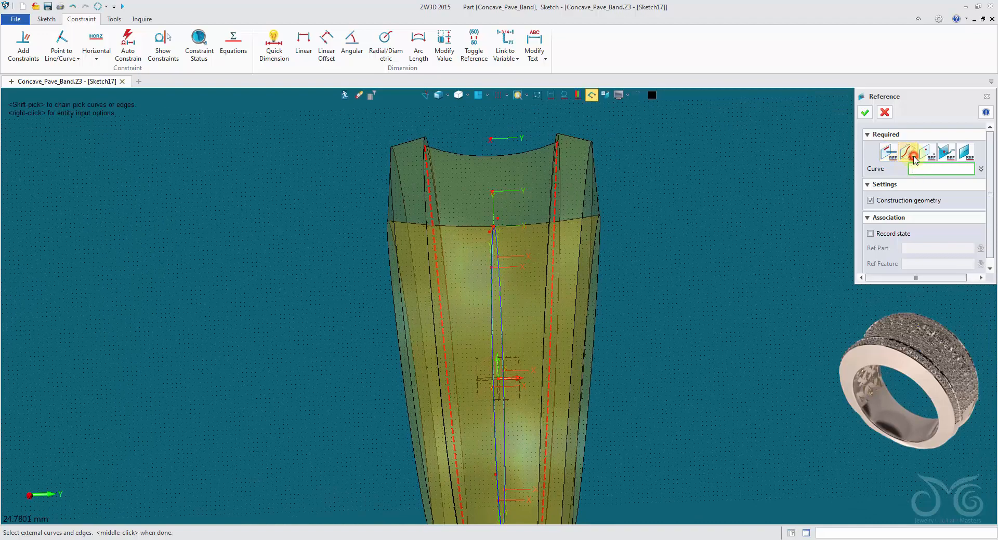
# Reference the concave groove face's intersection curves at the top and bottom of the band as construction geometry
pyautogui.click(914, 156)
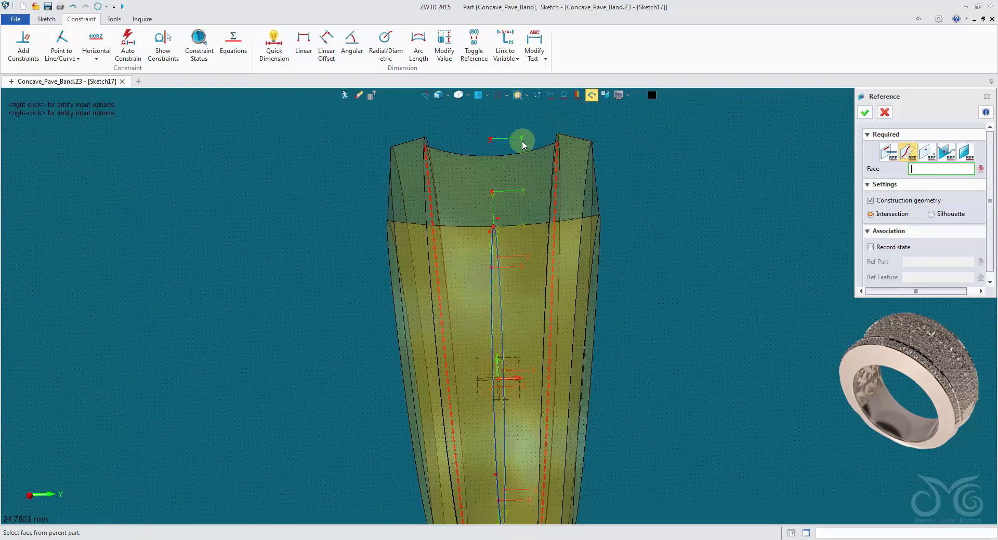
pyautogui.click(502, 162)
pyautogui.middleClick(500, 164)
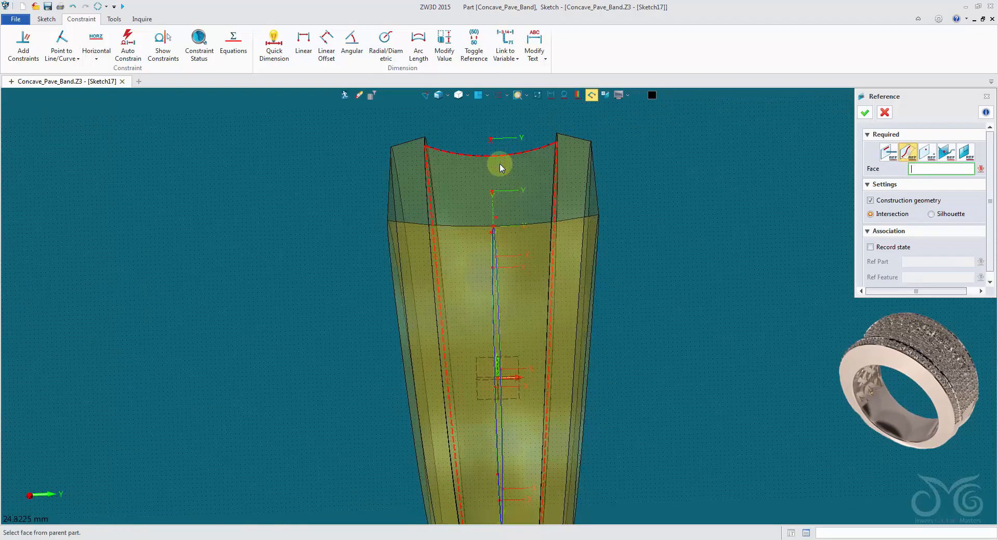
pyautogui.scroll(-2, 499, 164)
pyautogui.moveTo(499, 164); pyautogui.dragTo(476, 143, button='middle')
pyautogui.moveTo(451, 213); pyautogui.dragTo(431, 239, button='right')
pyautogui.scroll(-1, 443, 493)
pyautogui.moveTo(444, 496); pyautogui.dragTo(435, 408, button='middle')
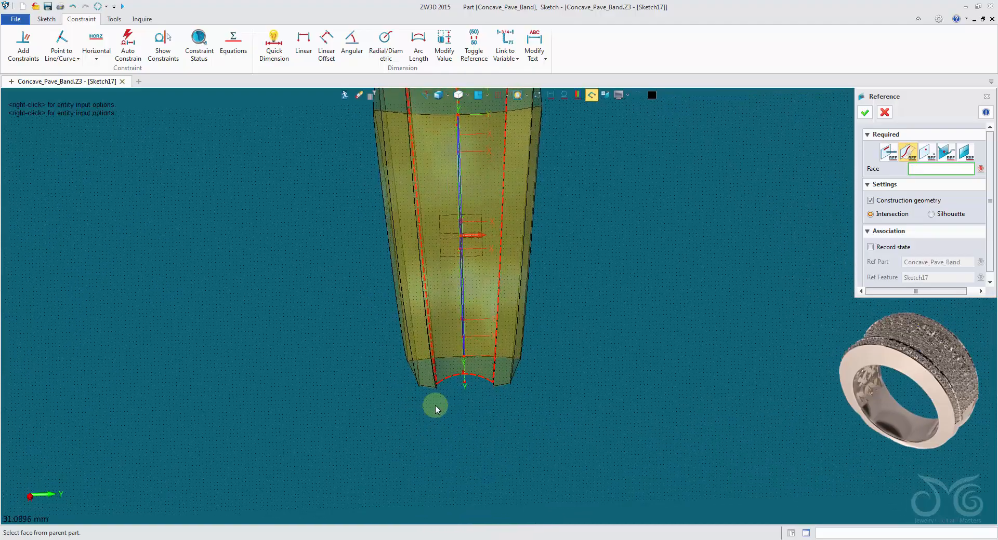
pyautogui.click(884, 113)
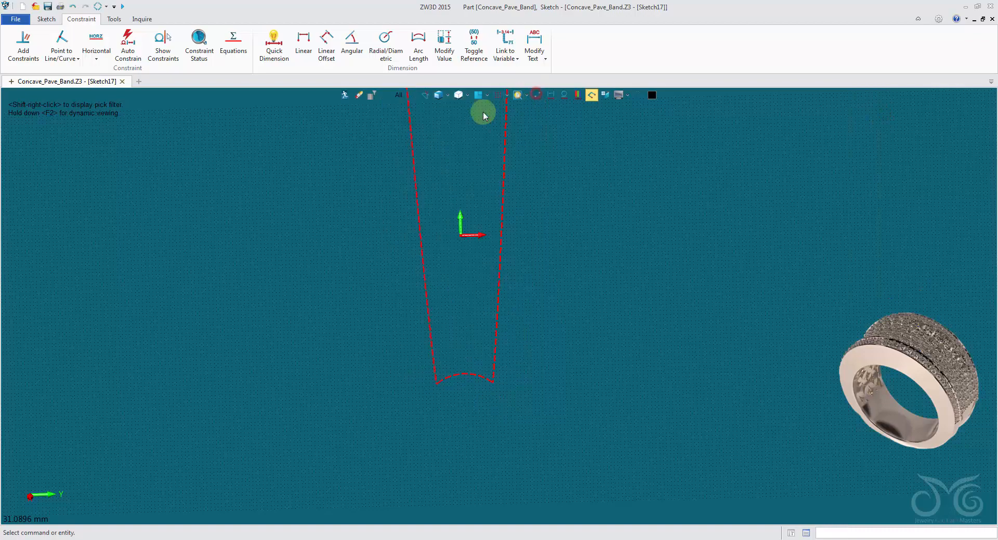
# Hide the ring geometry so that only the sketch's reference curves are displayed
pyautogui.click(476, 100)
pyautogui.scroll(-1, 570, 177)
pyautogui.scroll(-1, 689, 187)
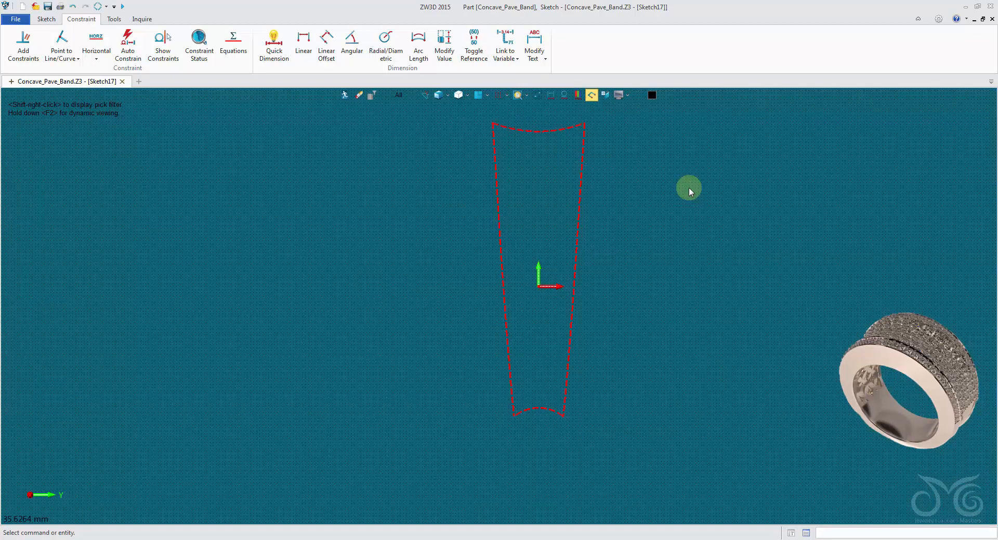
pyautogui.moveTo(689, 188); pyautogui.dragTo(651, 201, button='middle')
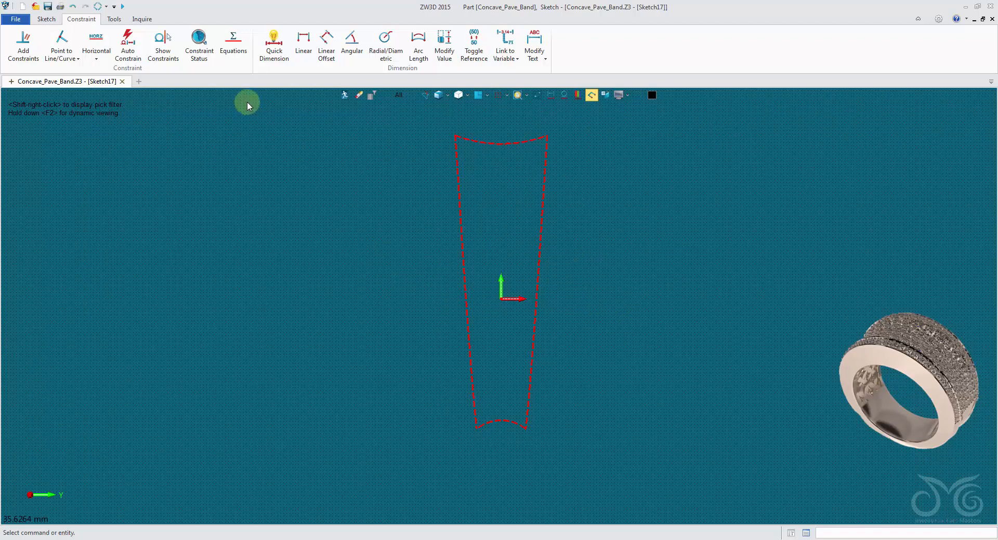
# Draw a vertical line of length 1.25 from the origin 0,0 up to 0,1.25
pyautogui.click(45, 18)
pyautogui.click(37, 41)
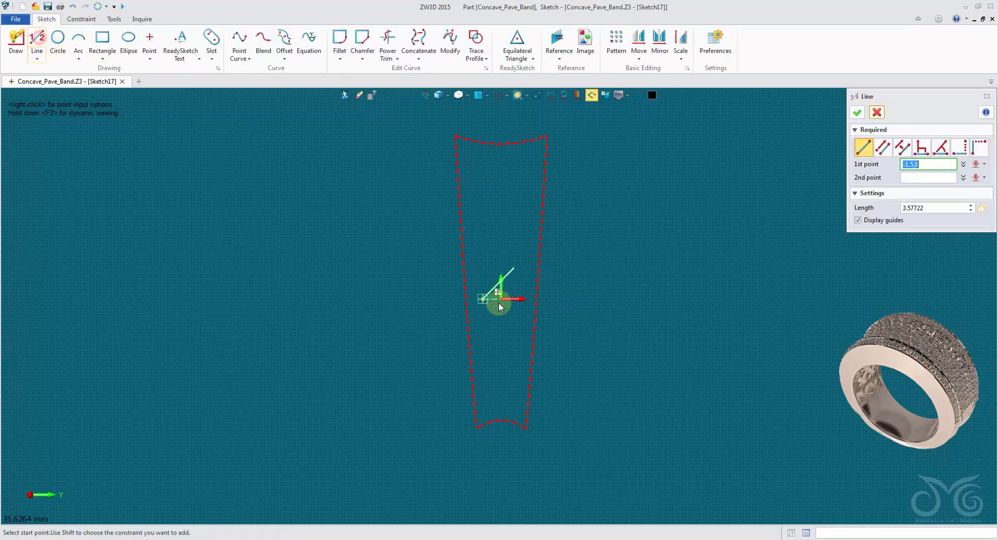
pyautogui.scroll(5, 499, 301)
pyautogui.click(467, 291)
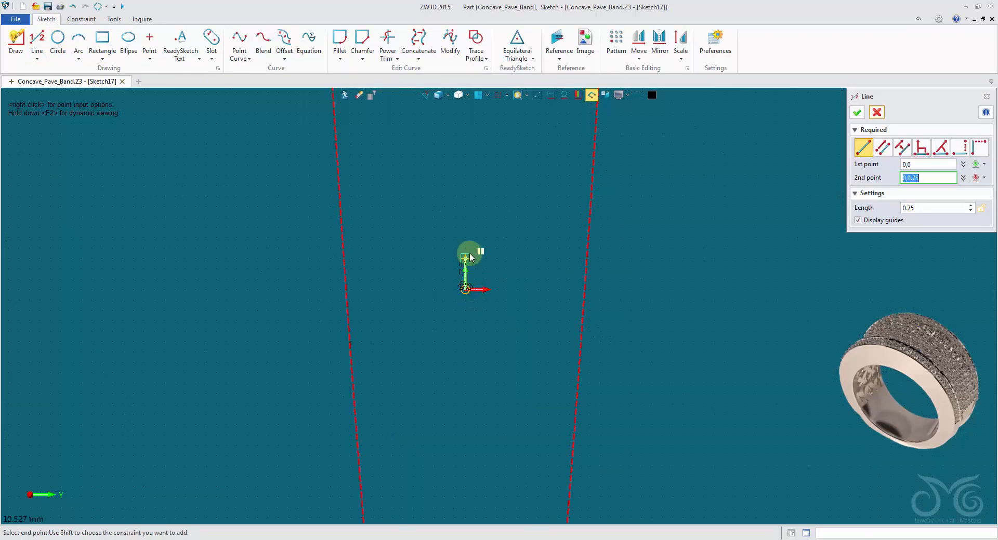
pyautogui.click(465, 237)
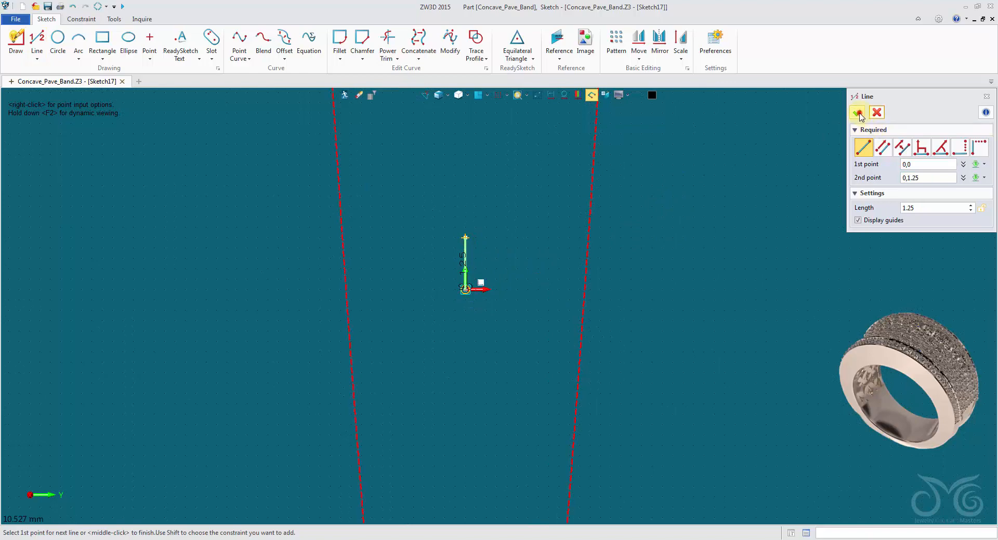
pyautogui.click(857, 113)
# Convert the vertical line to construction geometry and draw a horizontal construction line about 3.25 long above it
pyautogui.rightClick(471, 251)
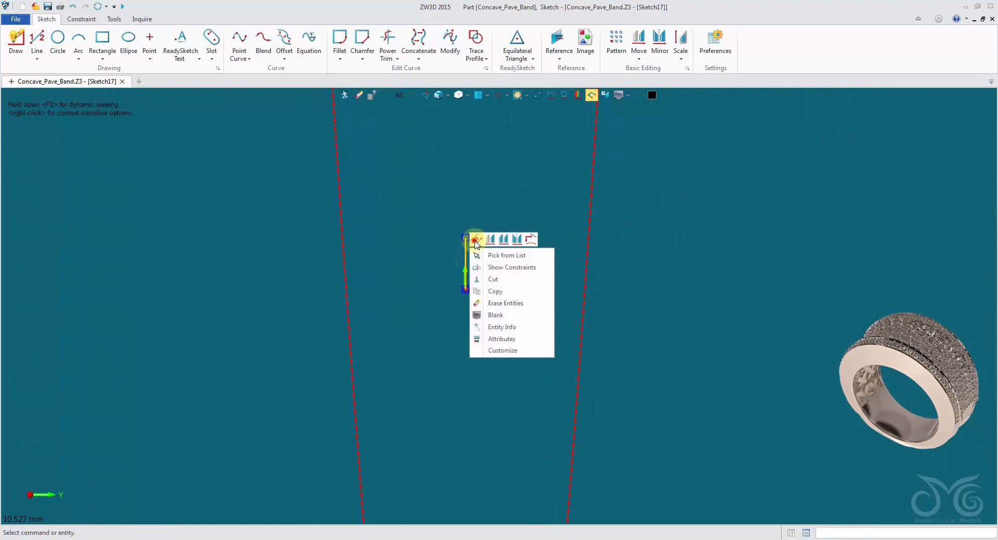
pyautogui.click(475, 240)
pyautogui.click(37, 39)
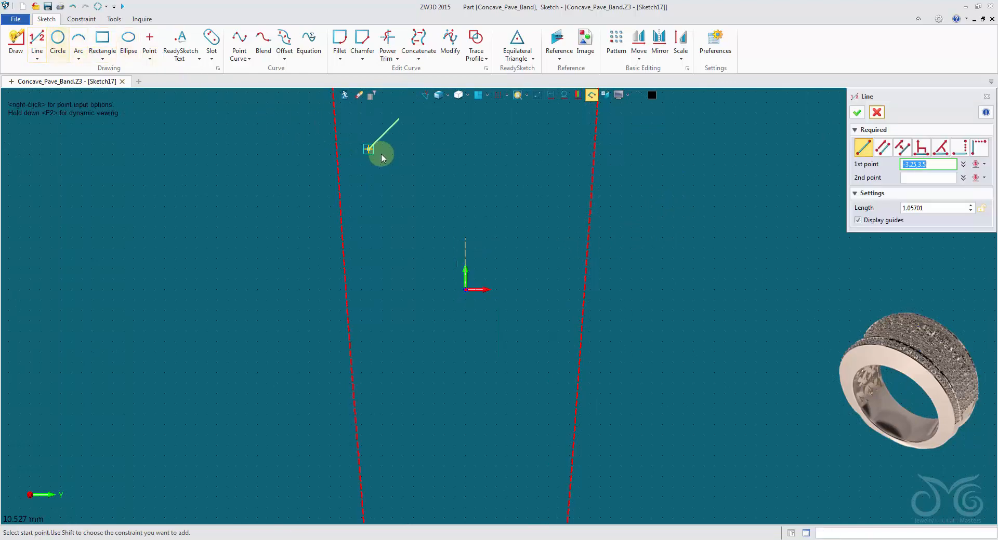
pyautogui.click(403, 175)
pyautogui.click(536, 175)
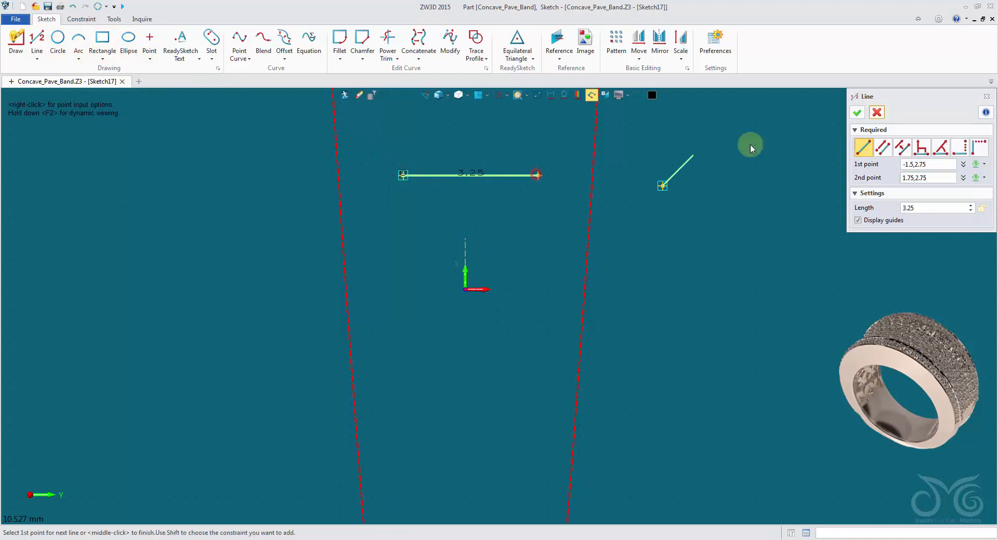
pyautogui.click(857, 112)
pyautogui.rightClick(500, 176)
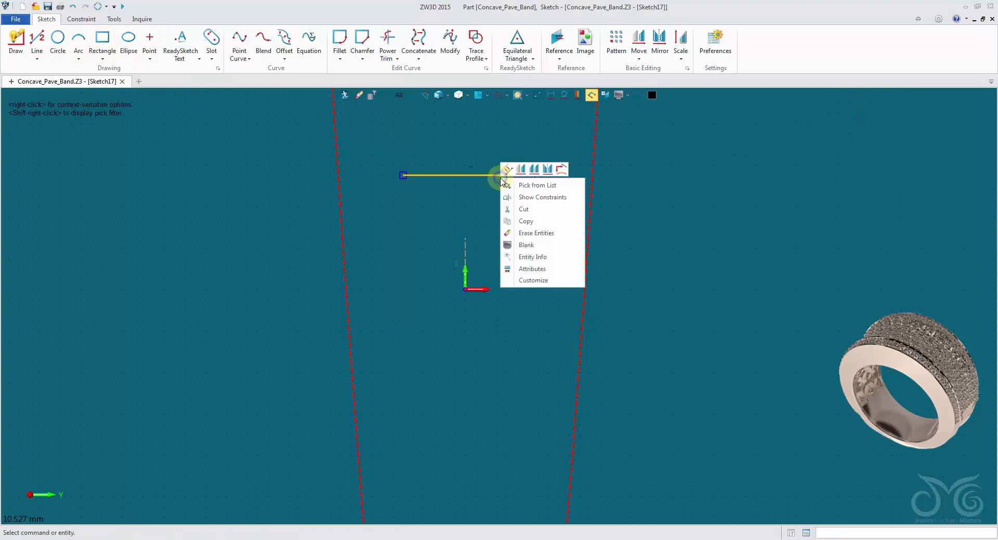
pyautogui.click(507, 169)
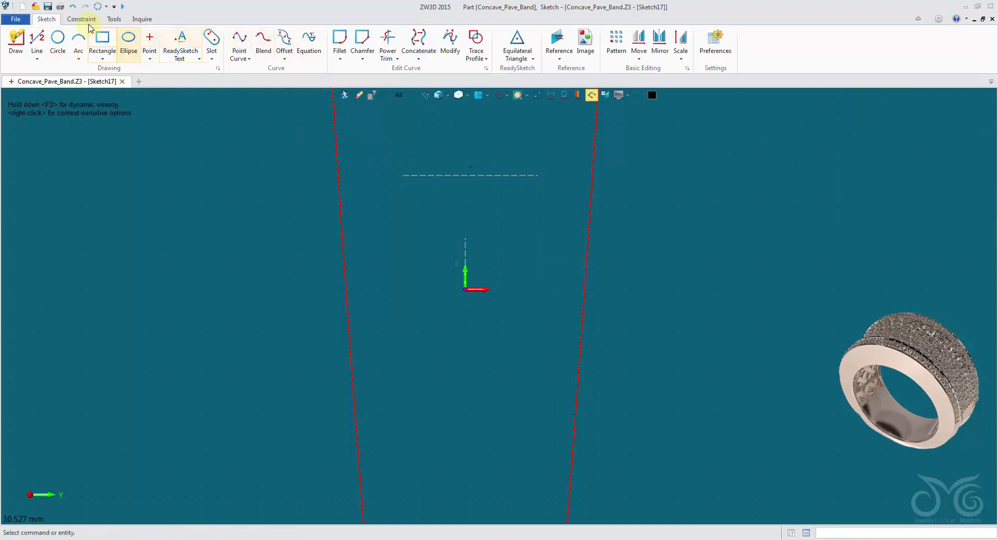
# Constrain the upper endpoint of the vertical construction line to the midpoint of the horizontal construction line
pyautogui.rightClick(382, 135)
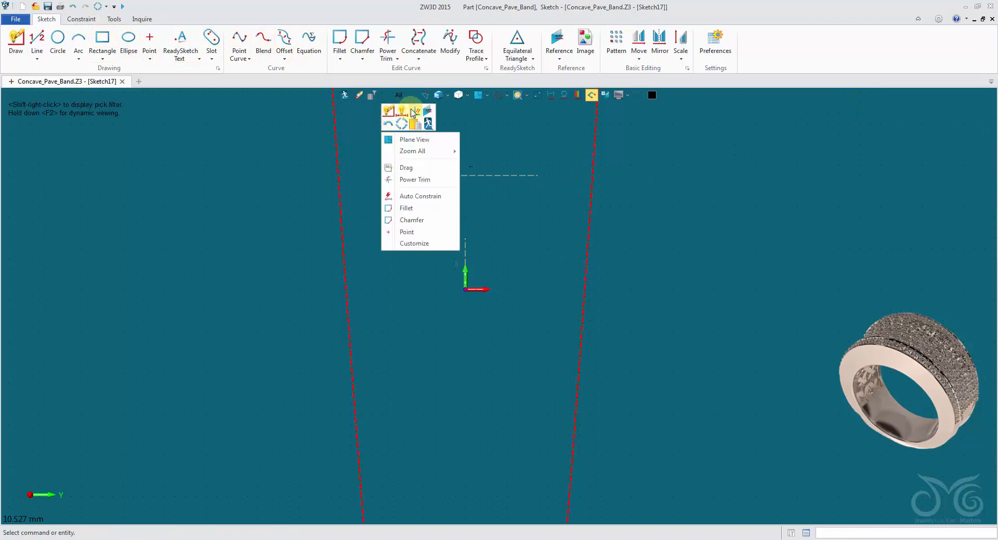
pyautogui.click(414, 112)
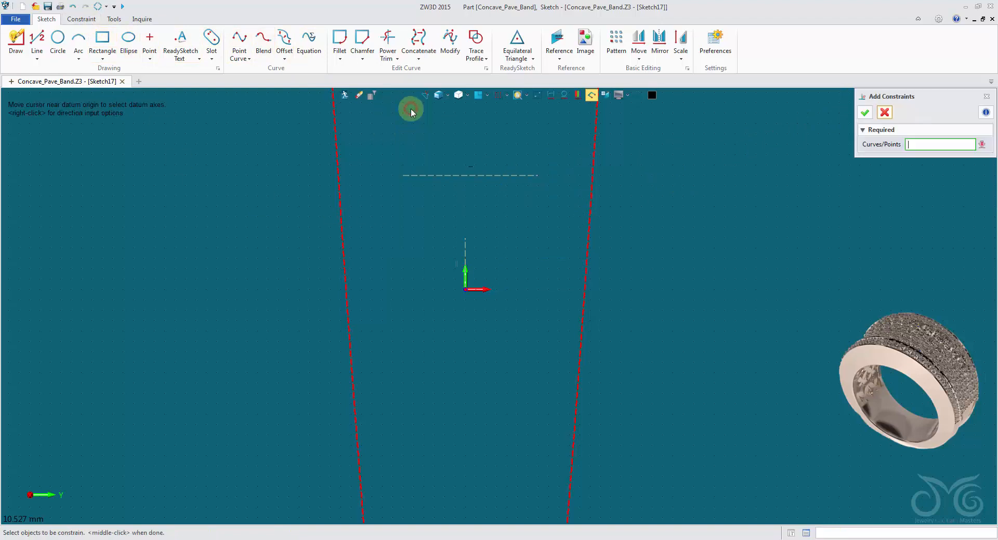
pyautogui.click(402, 176)
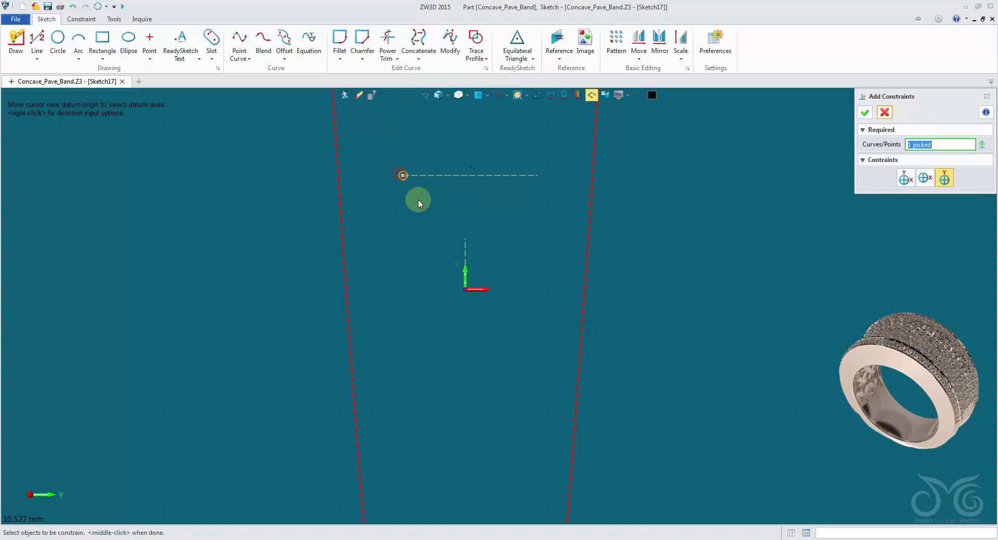
pyautogui.click(537, 177)
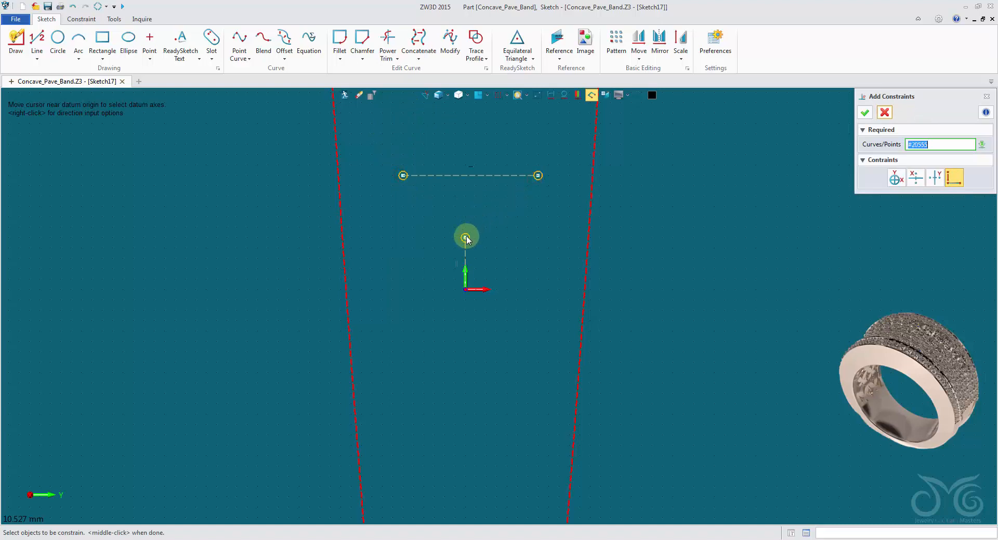
pyautogui.click(465, 238)
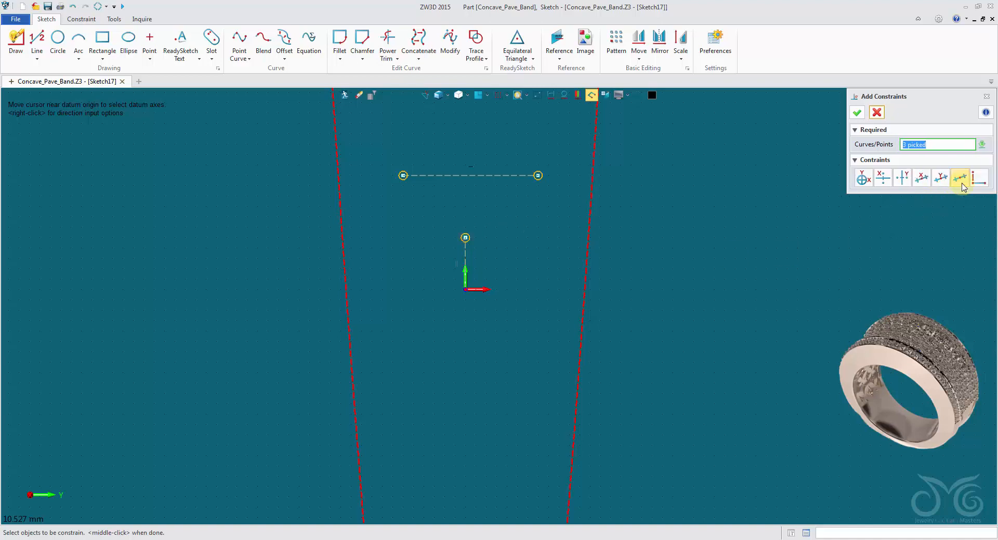
pyautogui.click(856, 113)
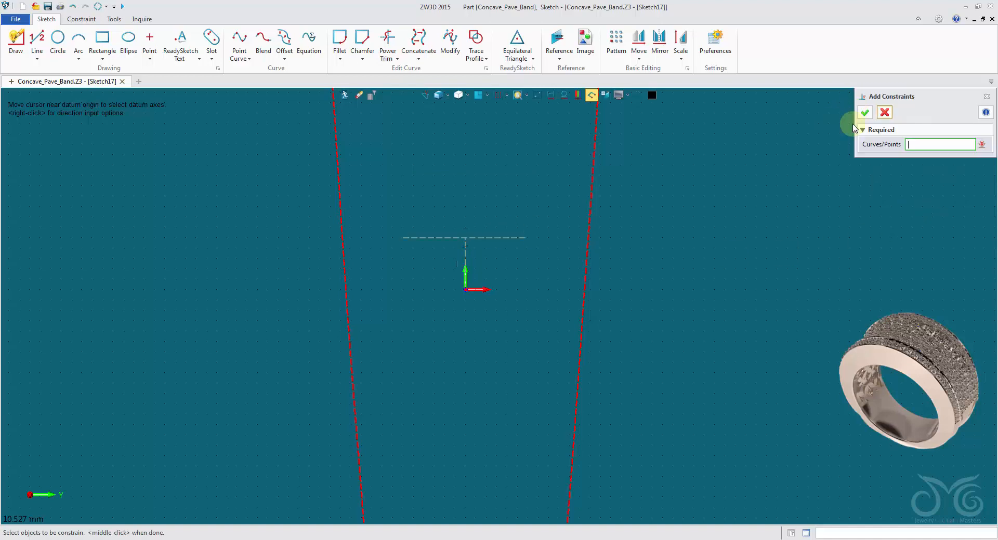
pyautogui.click(884, 113)
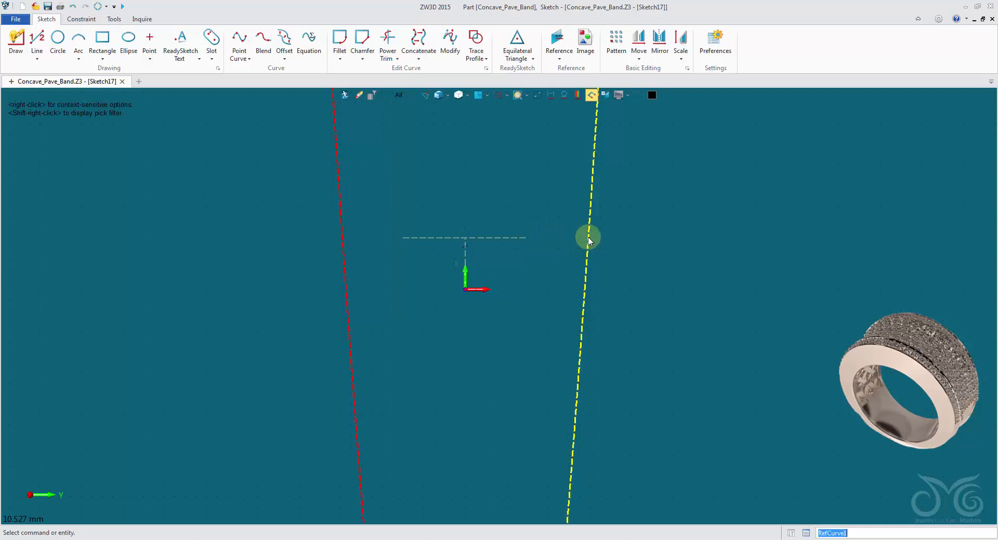
# Constrain the horizontal construction line's right endpoint to lie on the right-hand red reference curve
pyautogui.rightClick(517, 155)
pyautogui.click(549, 130)
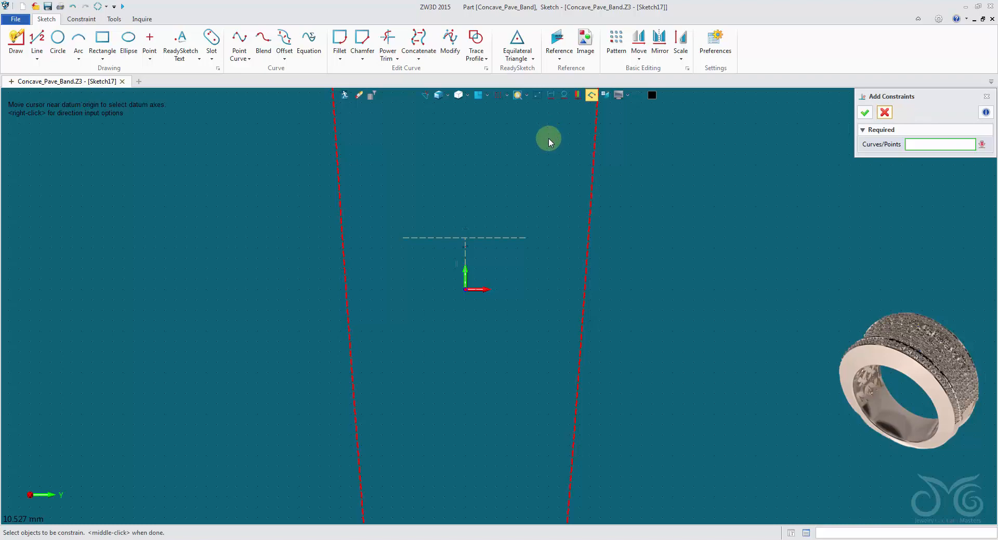
pyautogui.scroll(4, 568, 227)
pyautogui.click(612, 250)
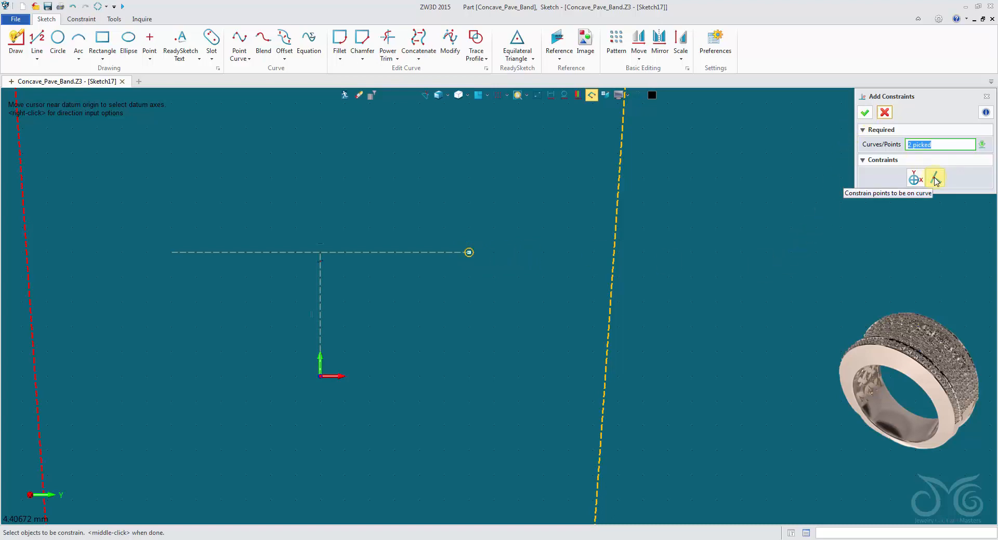
pyautogui.click(865, 113)
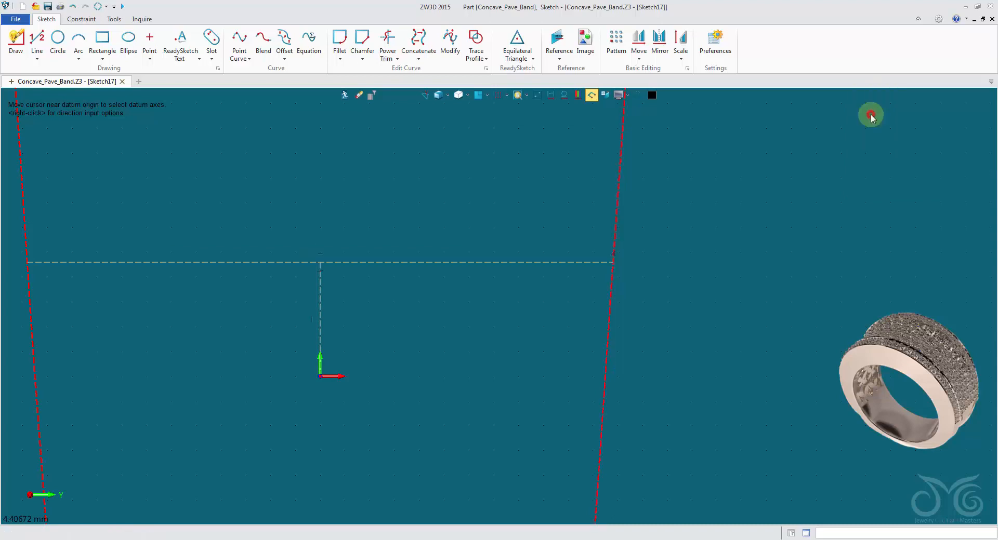
pyautogui.click(885, 113)
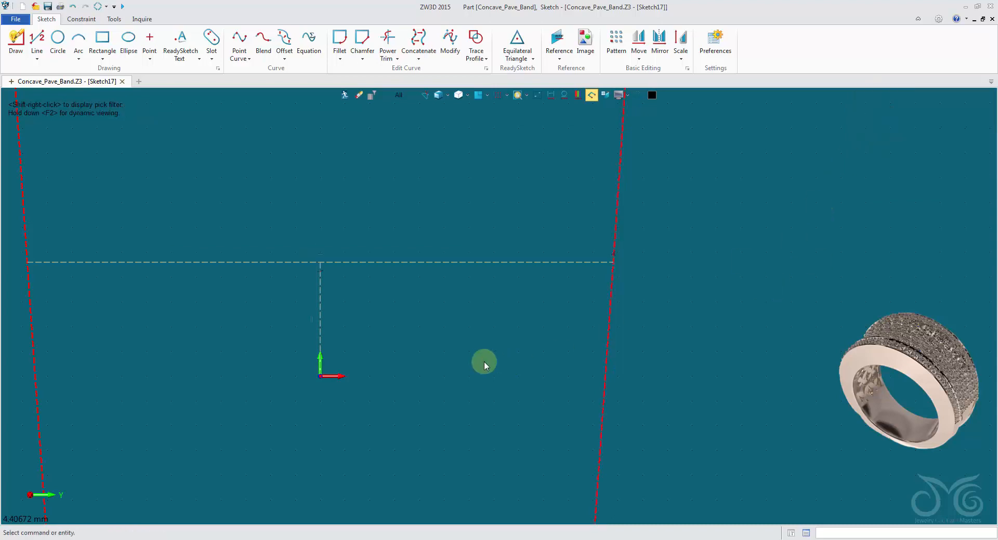
pyautogui.scroll(-1, 485, 360)
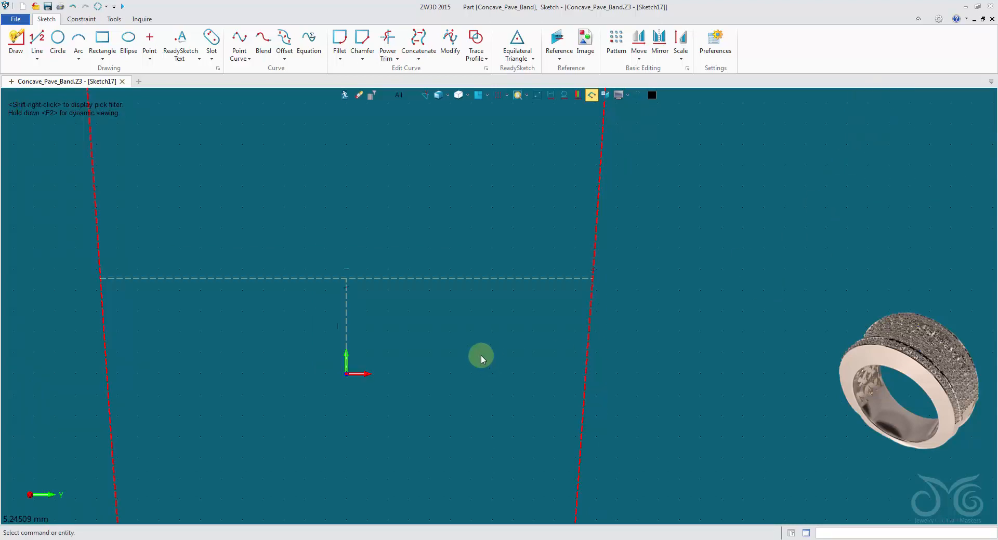
pyautogui.click(494, 279)
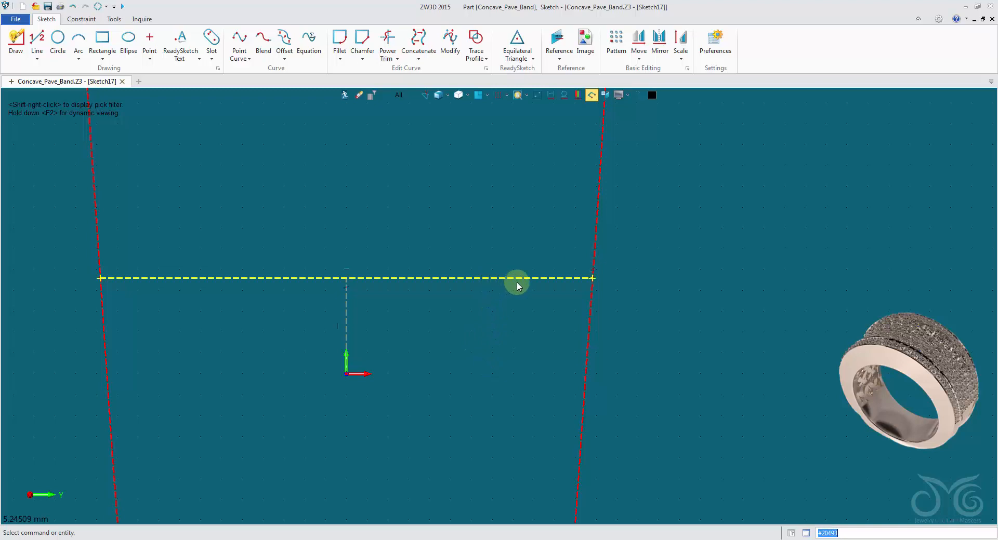
pyautogui.click(596, 249)
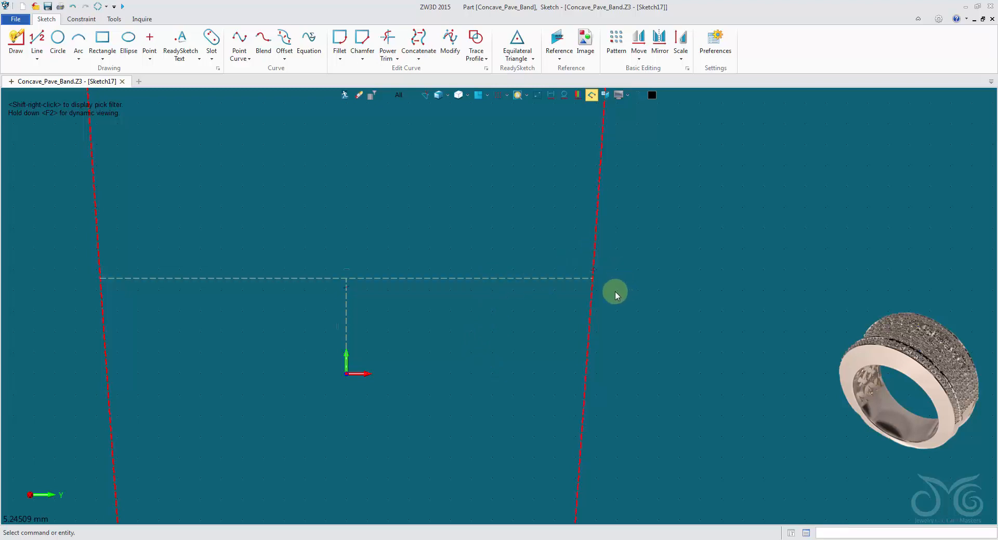
pyautogui.scroll(-3, 609, 304)
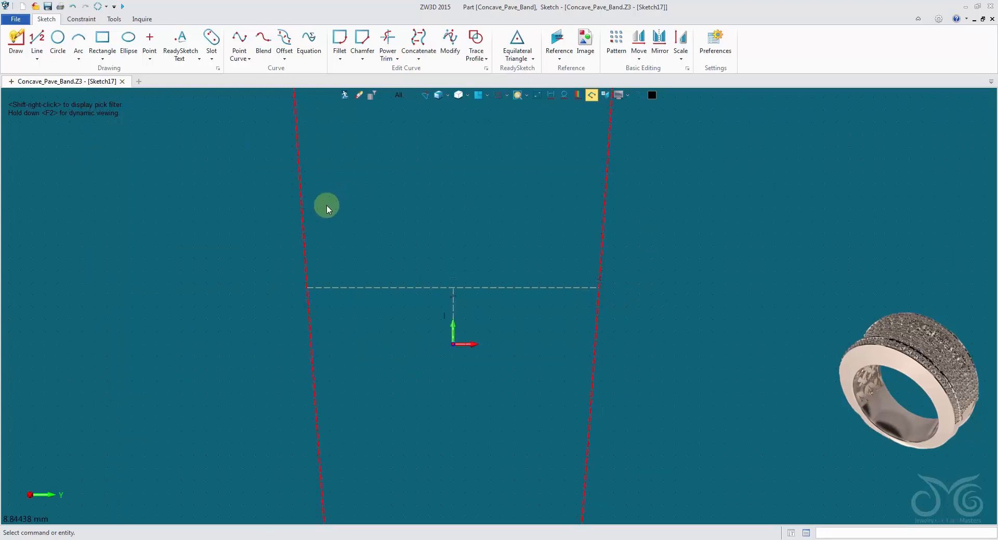
pyautogui.click(302, 228)
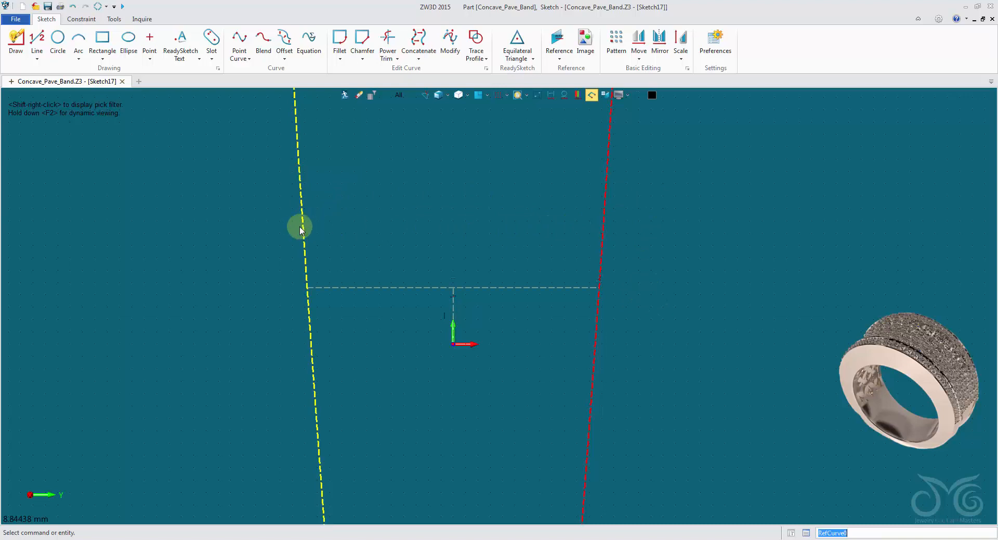
pyautogui.click(576, 231)
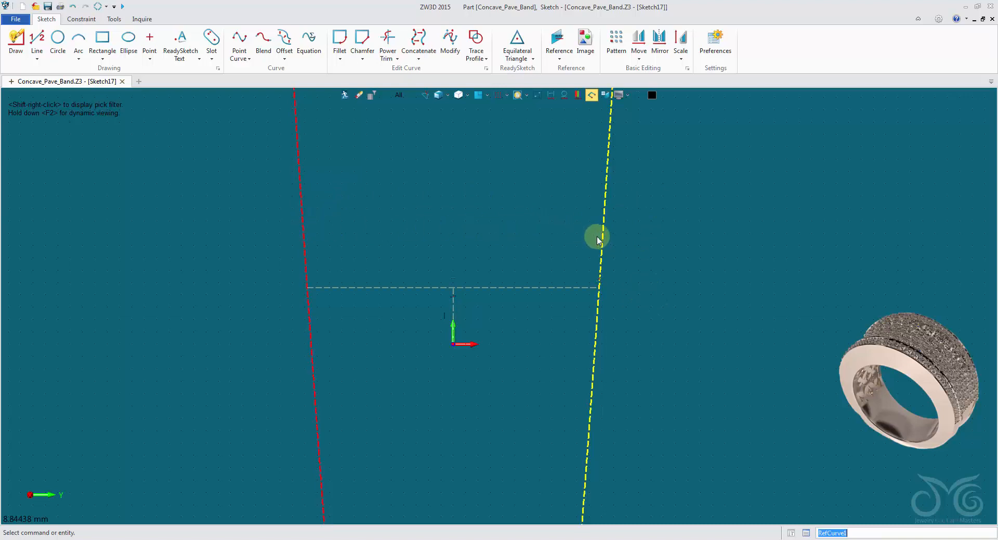
# Dimension the vertical construction line's length, preview values up to about 1.67, and set it to 1
pyautogui.rightClick(437, 179)
pyautogui.click(452, 163)
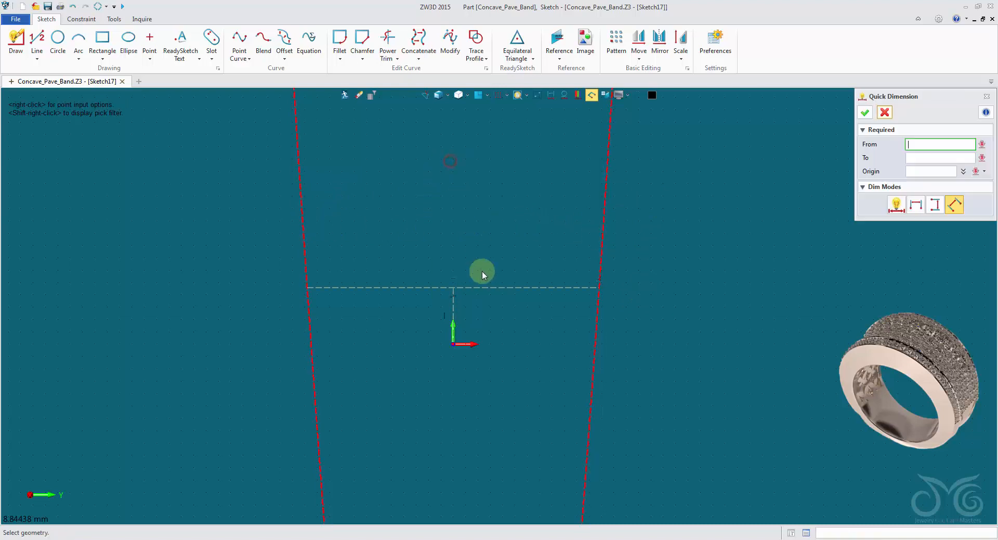
pyautogui.click(453, 310)
pyautogui.click(499, 319)
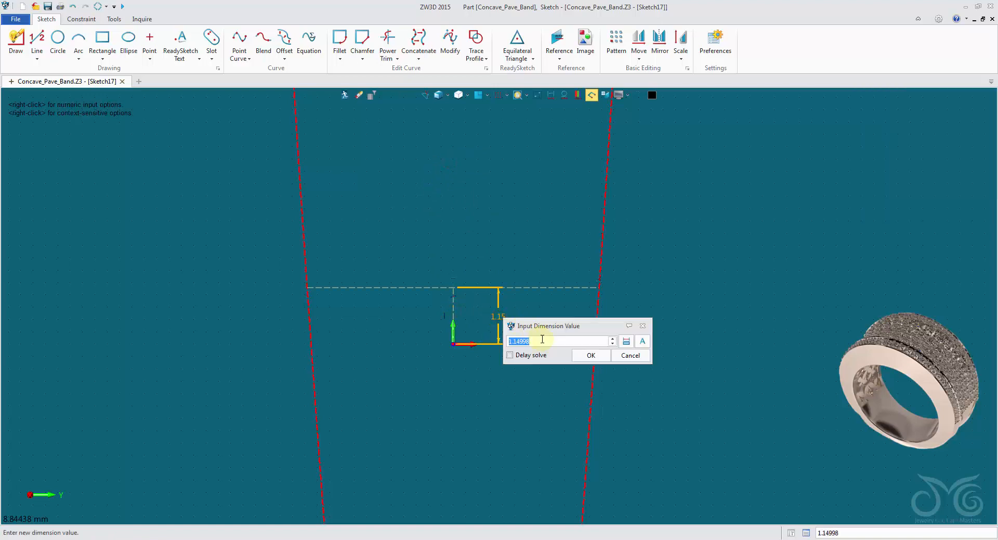
pyautogui.scroll(20, 541, 341)
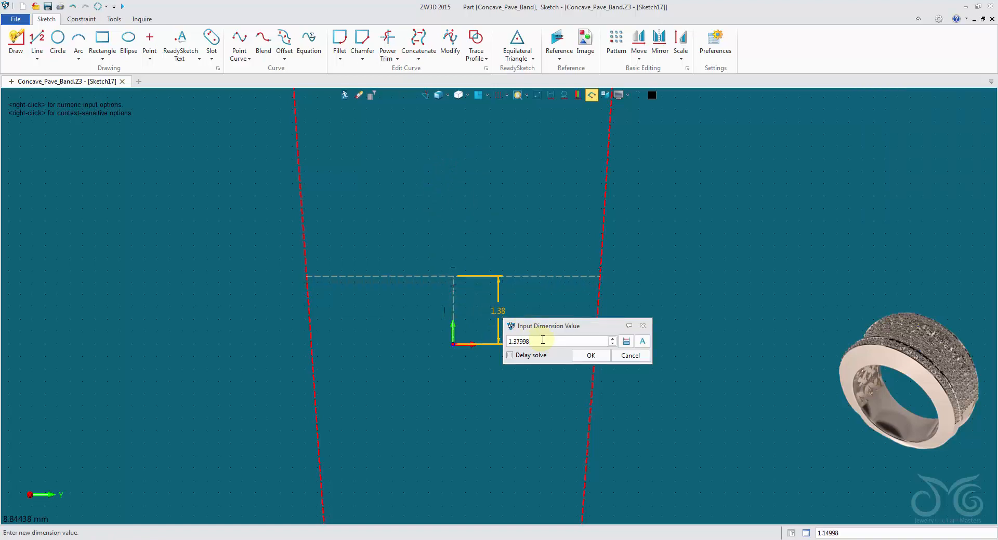
pyautogui.scroll(4, 542, 341)
pyautogui.scroll(5, 541, 341)
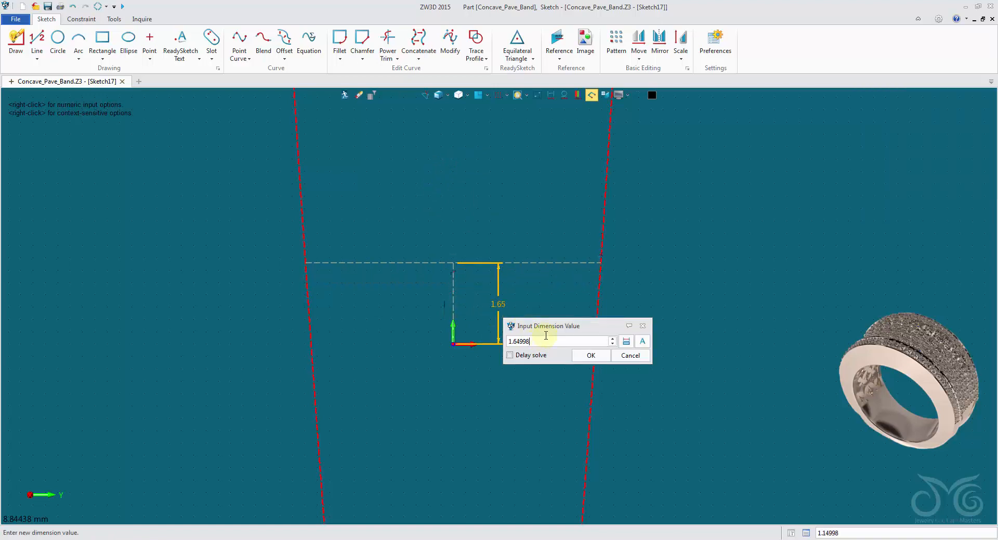
pyautogui.scroll(5, 594, 263)
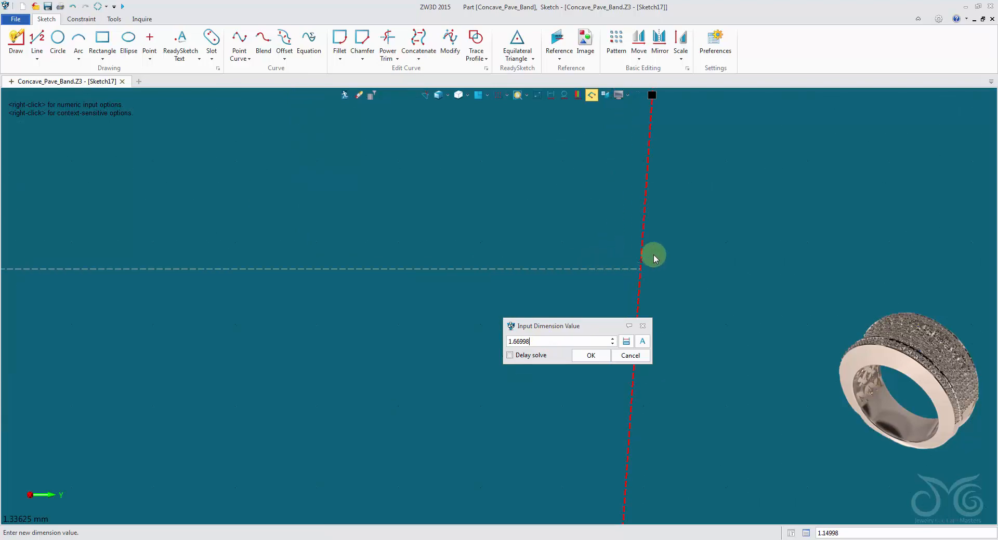
pyautogui.scroll(-10, 545, 341)
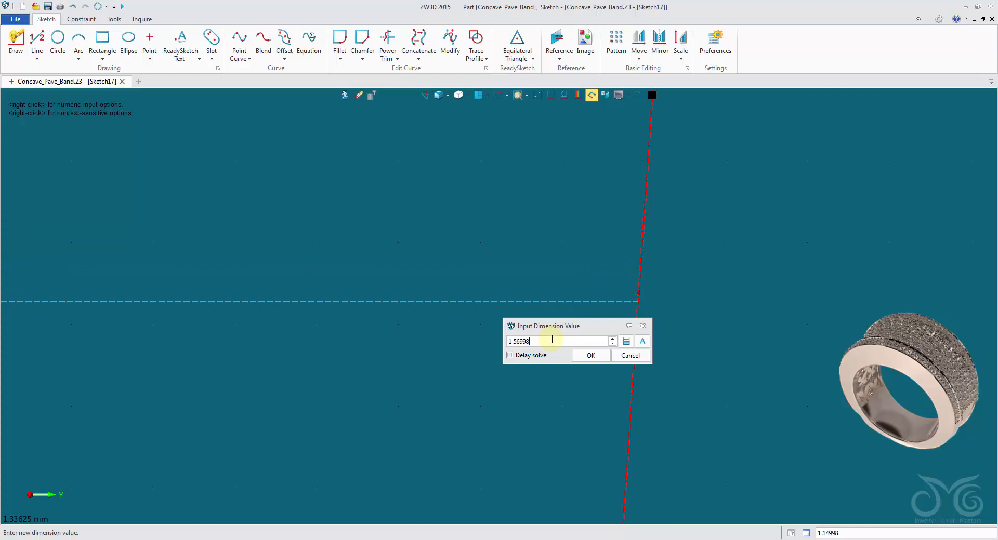
pyautogui.moveTo(511, 341); pyautogui.dragTo(474, 343)
pyautogui.click(590, 354)
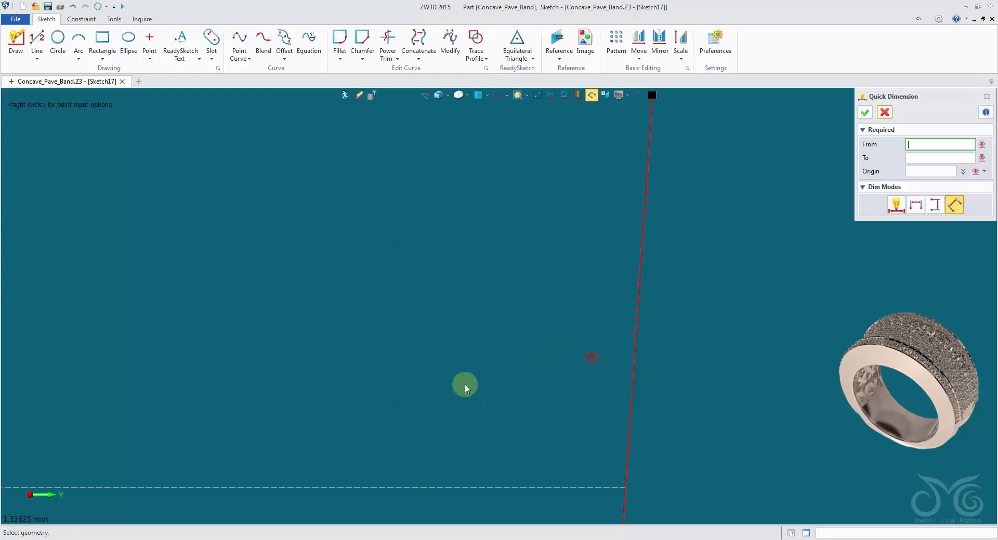
# Draw a three-point arc between the horizontal construction line's endpoints and through the sketch origin, using critical-point picking
pyautogui.scroll(-6, 442, 386)
pyautogui.moveTo(402, 383); pyautogui.dragTo(571, 248, button='middle')
pyautogui.scroll(-3, 571, 248)
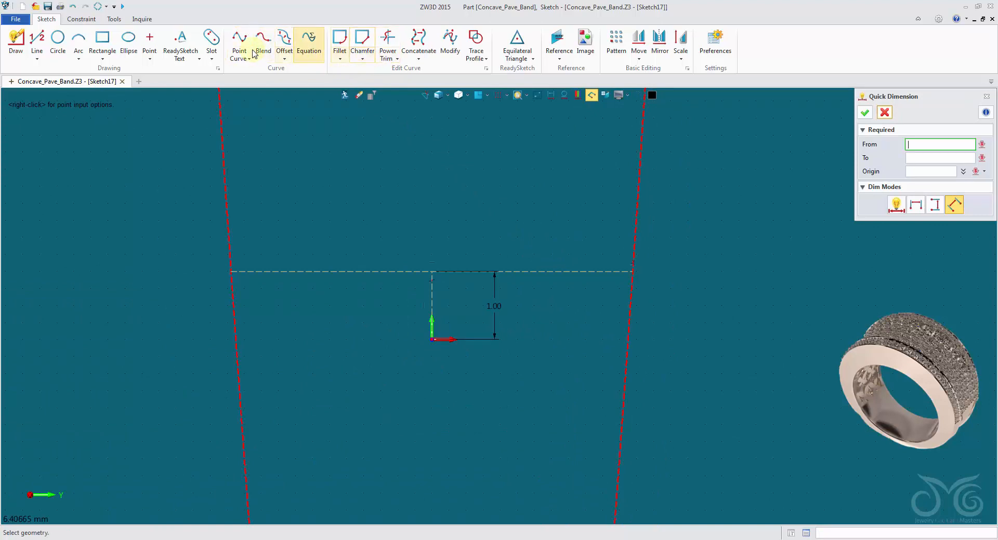
pyautogui.click(79, 40)
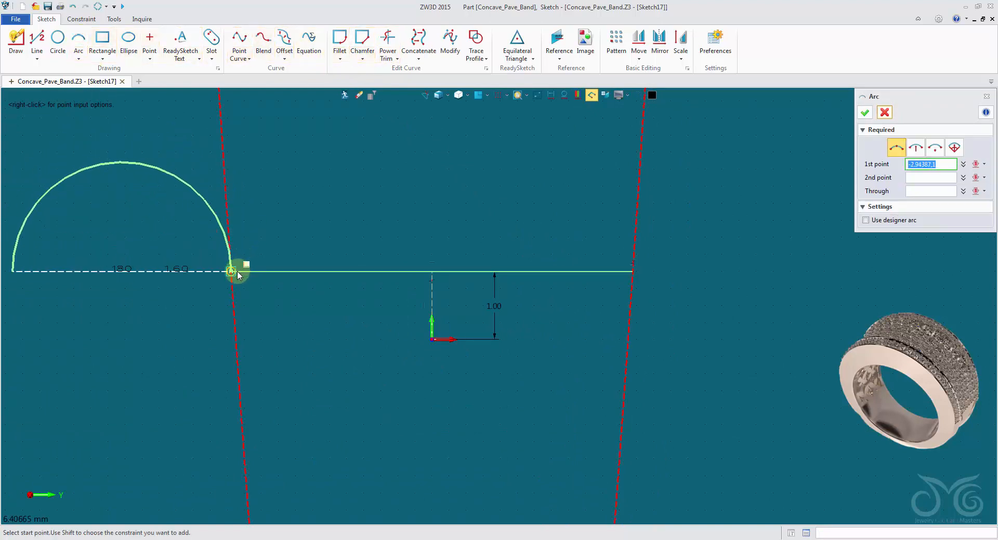
pyautogui.rightClick(279, 189)
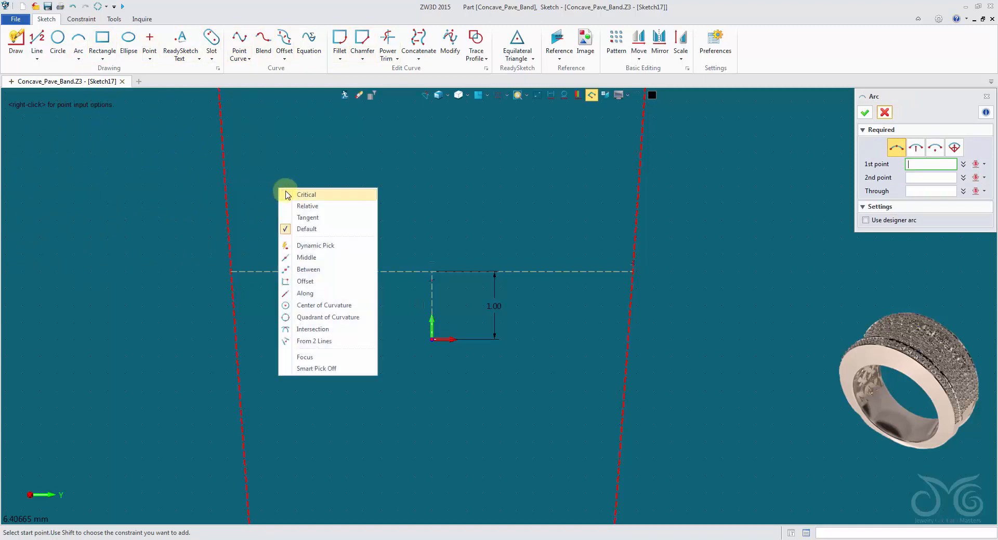
pyautogui.click(286, 195)
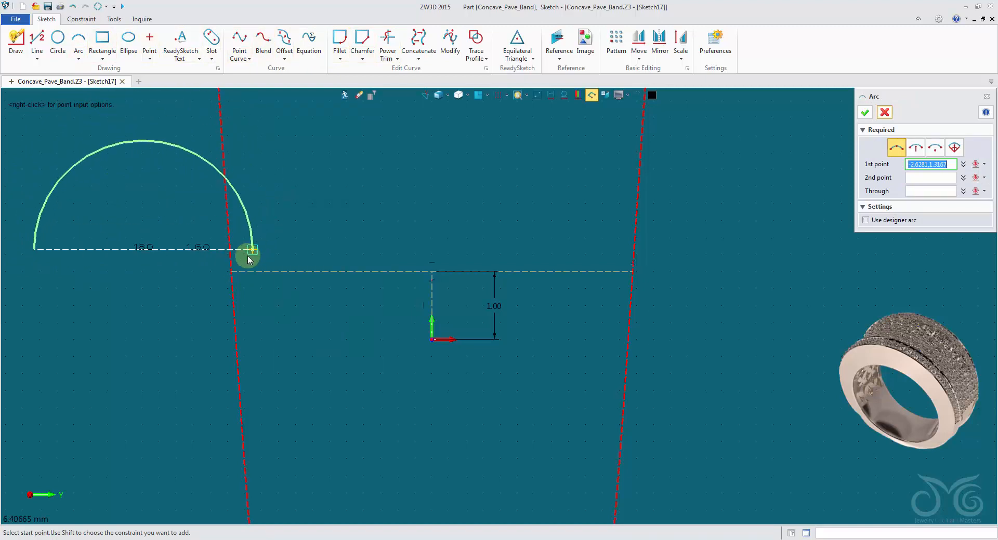
pyautogui.click(244, 271)
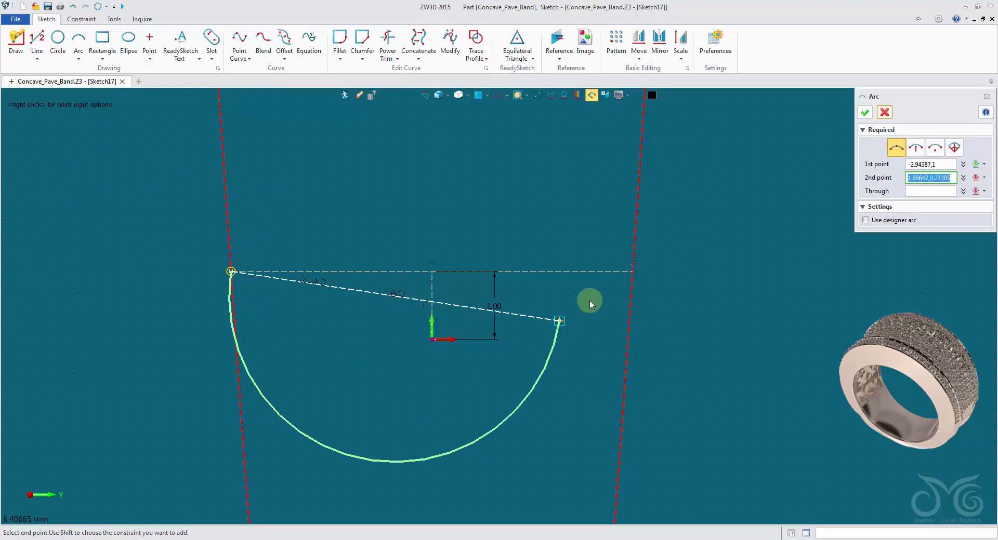
pyautogui.click(628, 280)
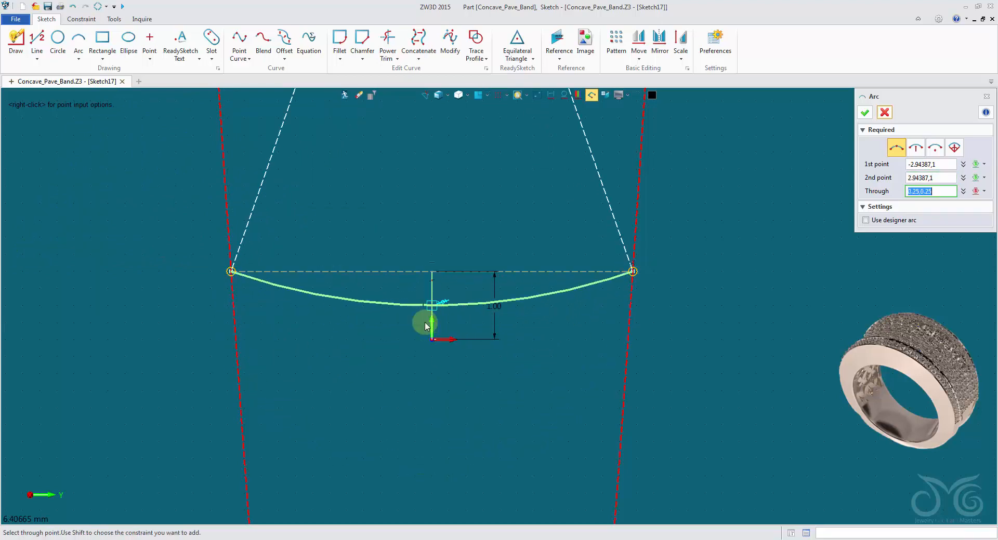
pyautogui.click(433, 335)
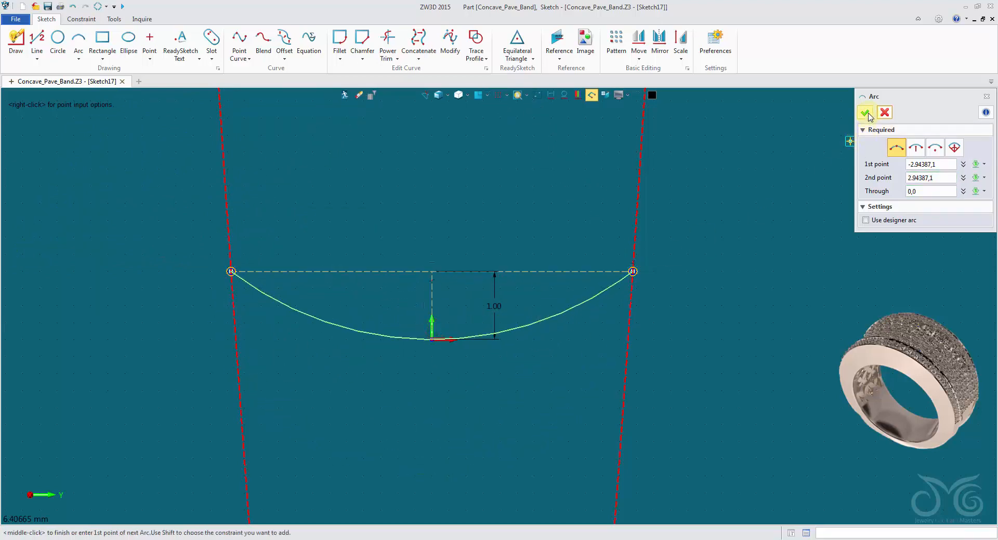
pyautogui.click(865, 113)
pyautogui.click(794, 255)
# Delete the arc's radius dimension and exit the sketch
pyautogui.scroll(-3, 793, 262)
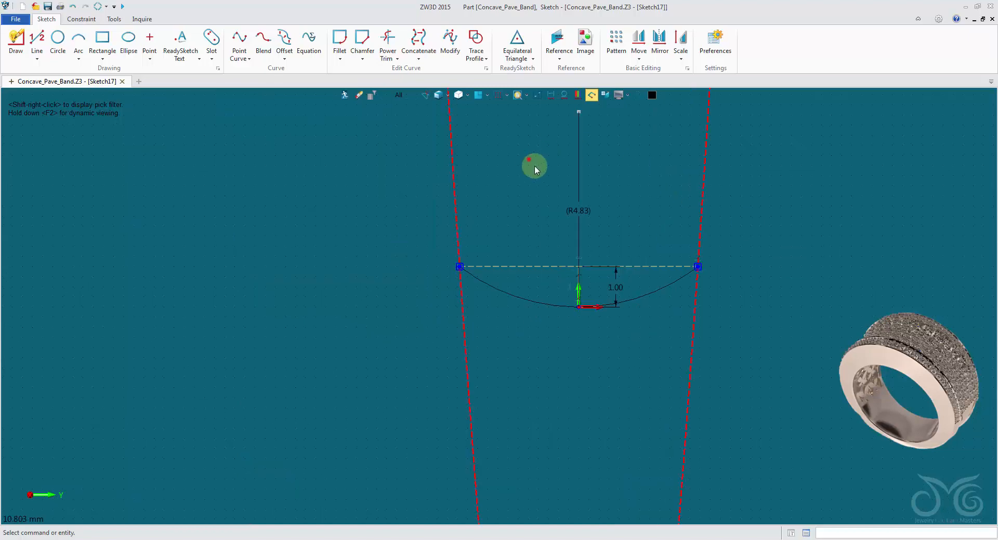
pyautogui.moveTo(534, 166); pyautogui.dragTo(642, 245)
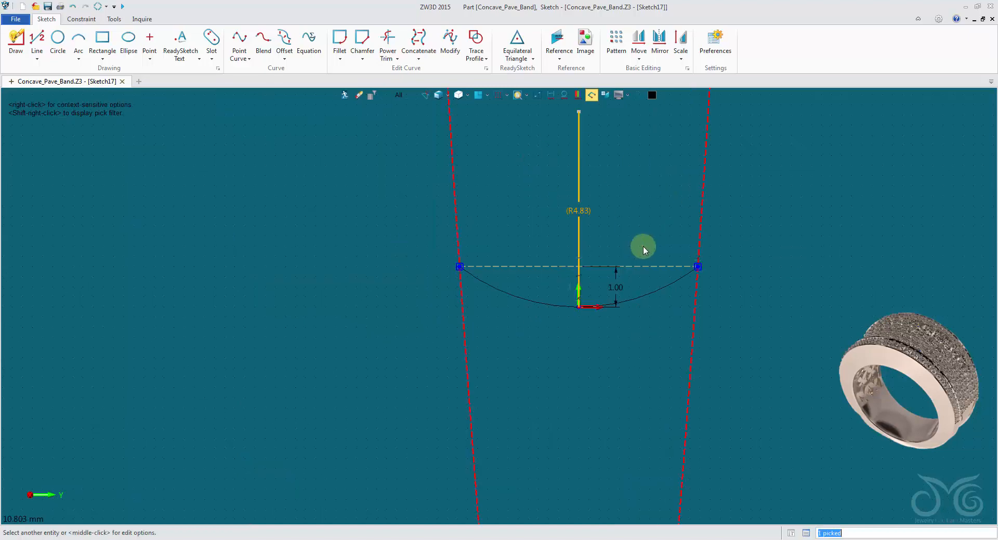
pyautogui.press('Delete')
pyautogui.scroll(1, 612, 237)
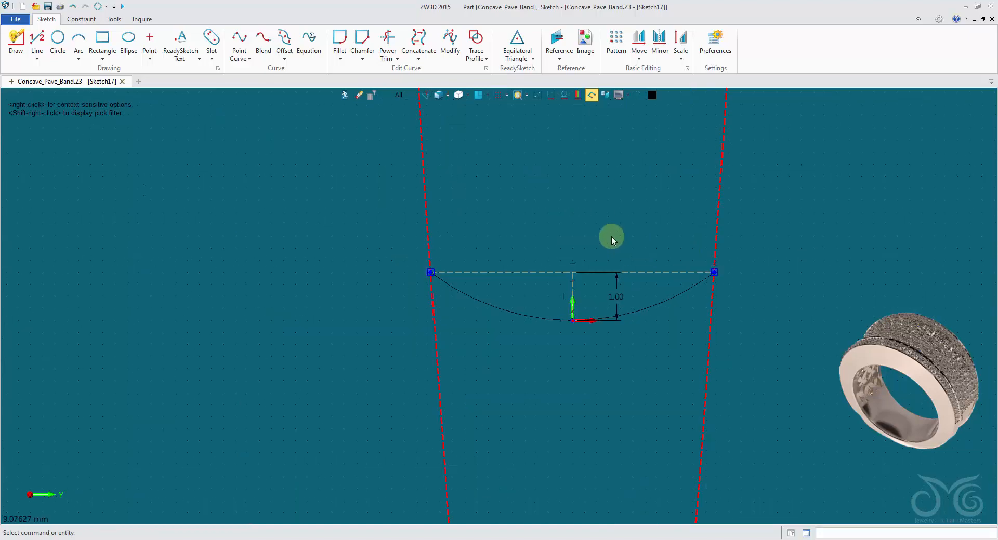
pyautogui.click(344, 96)
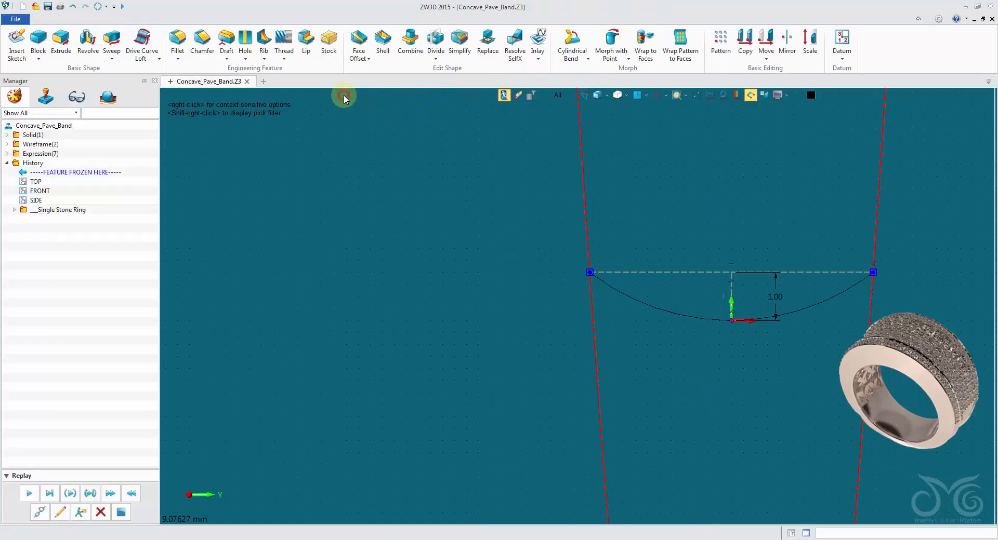
pyautogui.moveTo(577, 338); pyautogui.dragTo(268, 114, button='middle')
# Set up a Split with Curves on the ring's concave groove face, using the arc sketch as the splitting curve
pyautogui.click(78, 19)
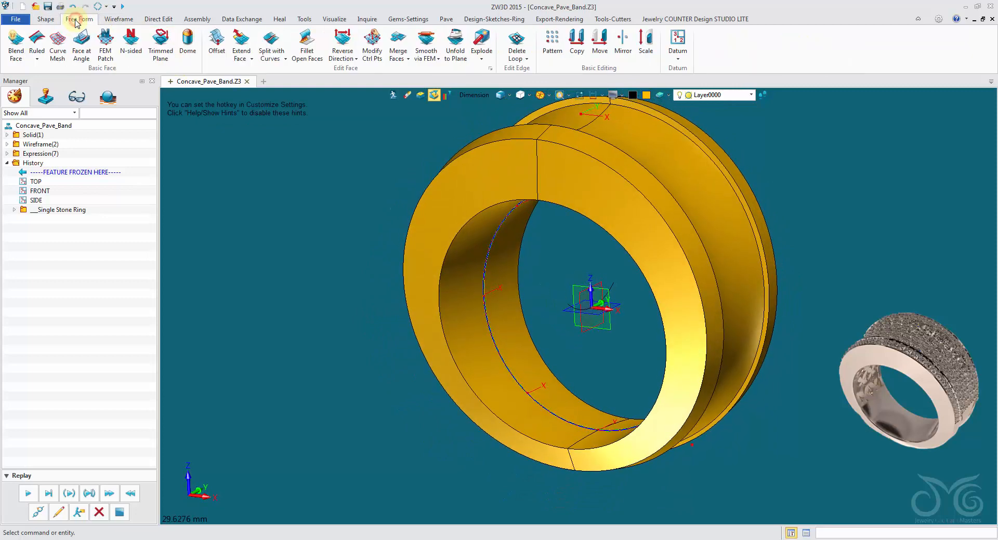
pyautogui.click(269, 41)
pyautogui.moveTo(261, 83); pyautogui.dragTo(641, 160, button='middle')
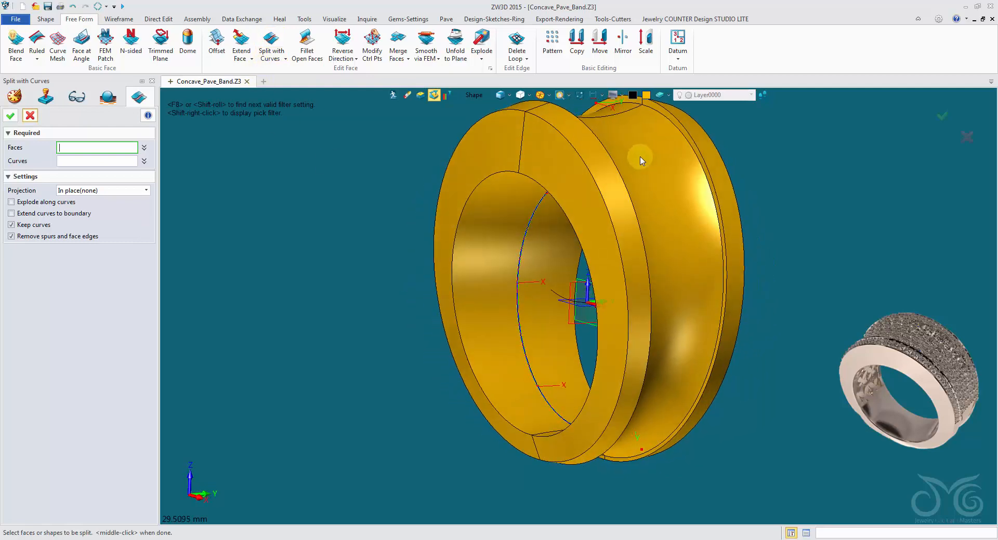
pyautogui.click(470, 96)
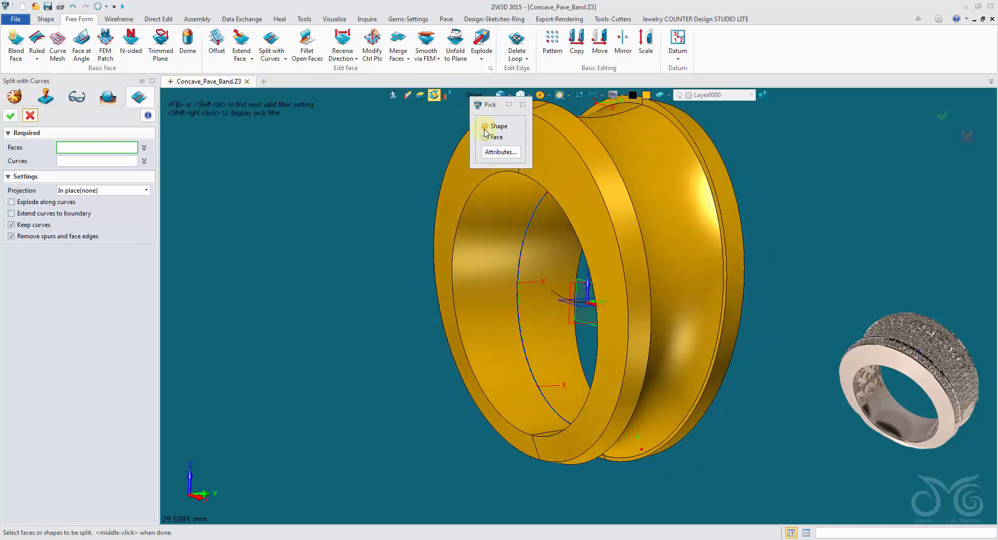
pyautogui.click(486, 132)
pyautogui.click(626, 135)
pyautogui.click(628, 139)
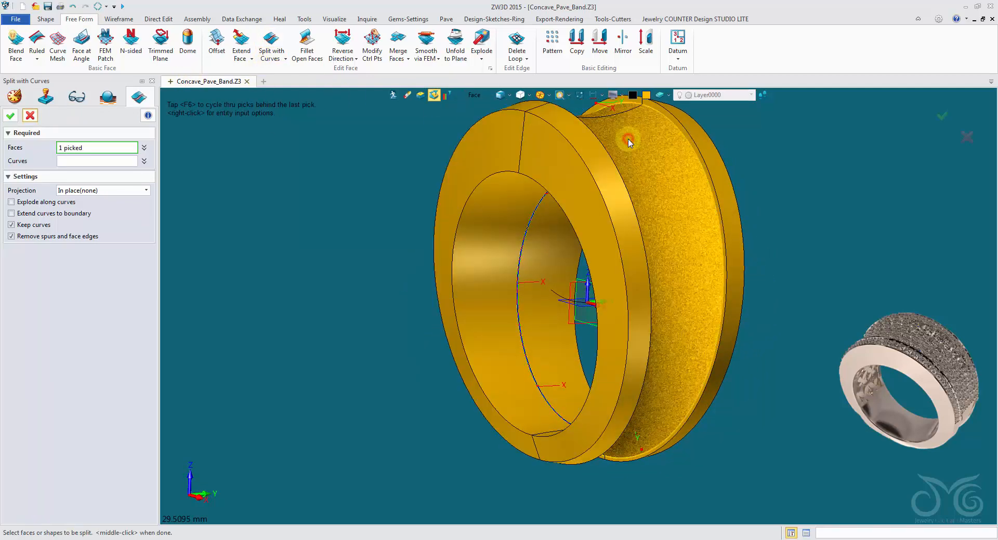
pyautogui.click(94, 162)
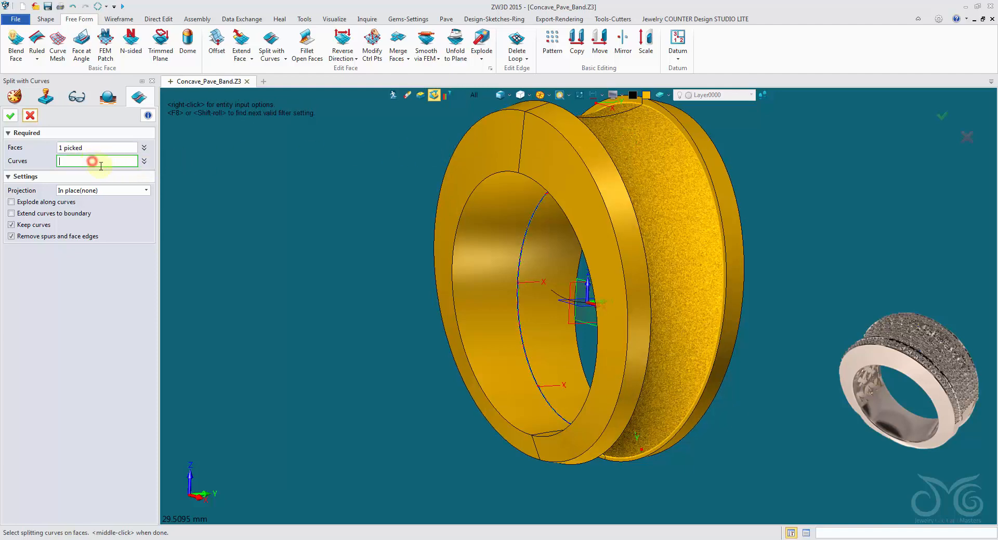
pyautogui.moveTo(283, 239); pyautogui.dragTo(568, 303, button='middle')
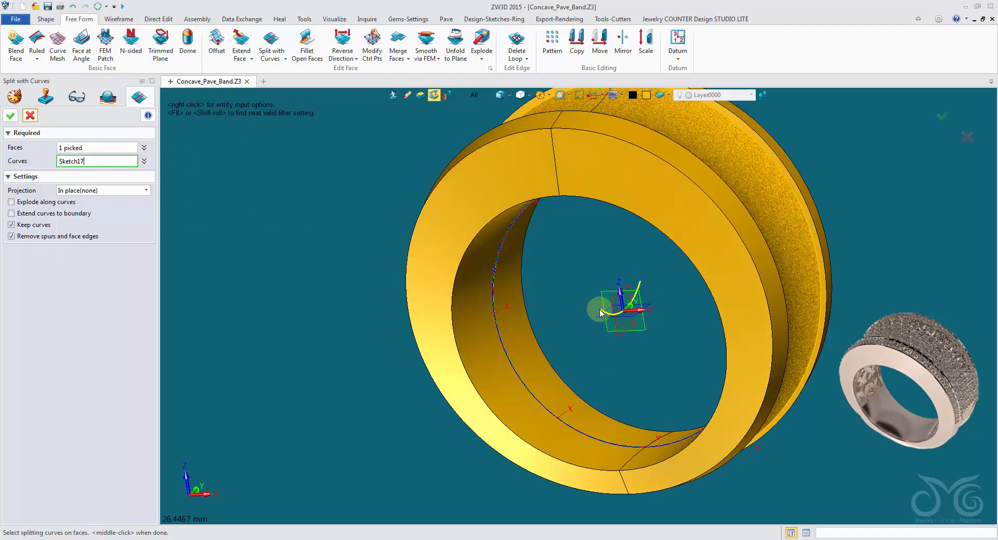
# Split the groove face with bi-directional projection along direction 1,0,0 and the option to keep curves turned off
pyautogui.click(99, 190)
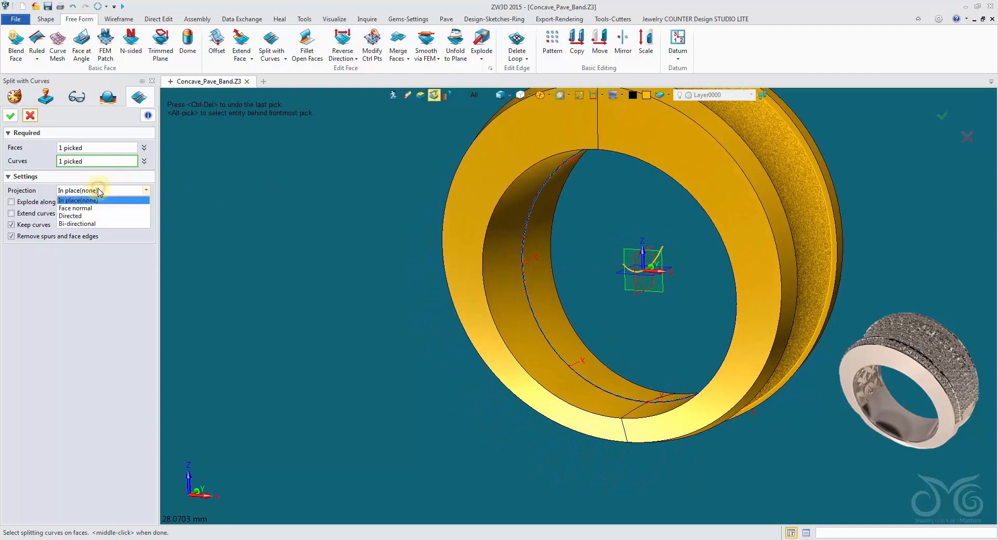
pyautogui.click(98, 224)
pyautogui.moveTo(219, 244); pyautogui.dragTo(717, 280, button='middle')
pyautogui.click(671, 279)
pyautogui.moveTo(751, 308); pyautogui.dragTo(737, 327, button='middle')
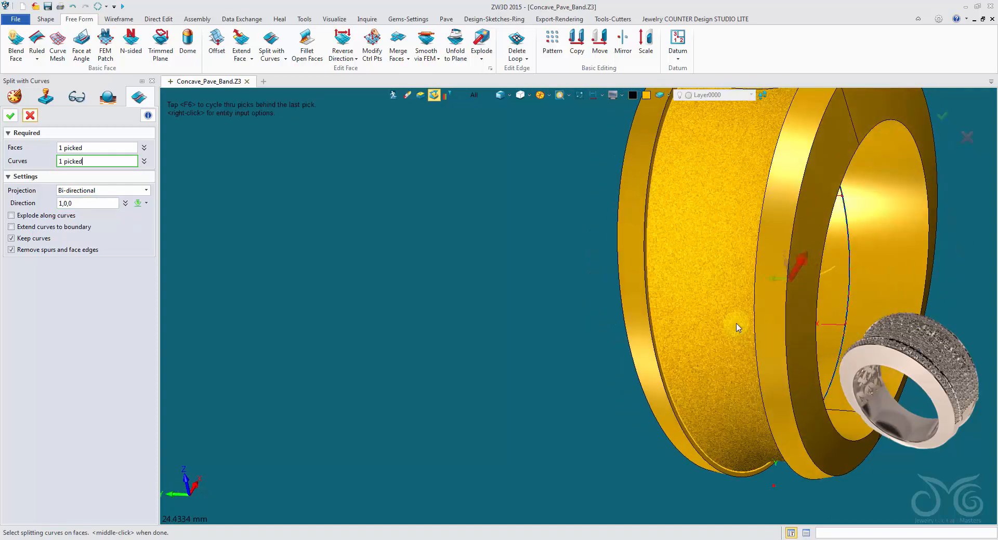
pyautogui.moveTo(670, 378); pyautogui.dragTo(171, 263, button='middle')
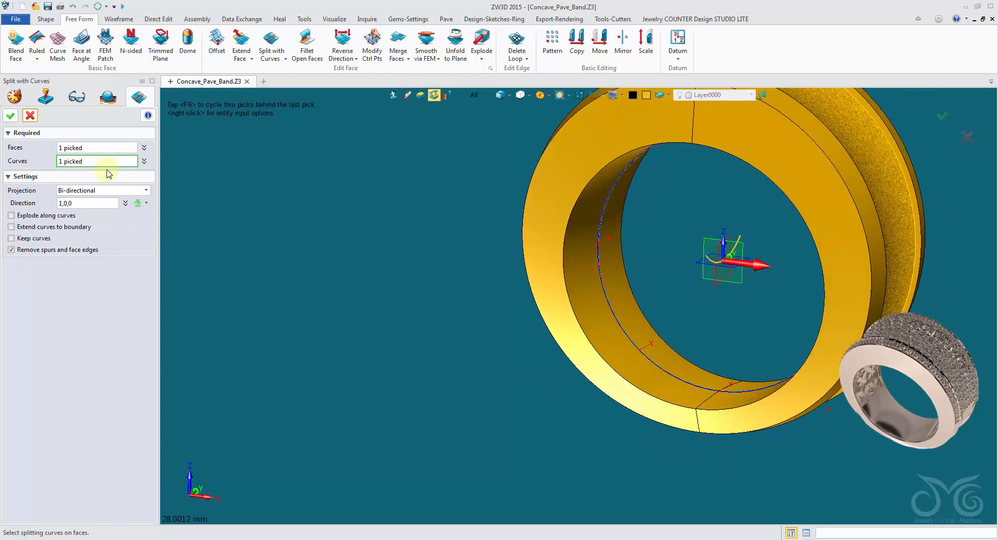
pyautogui.click(11, 116)
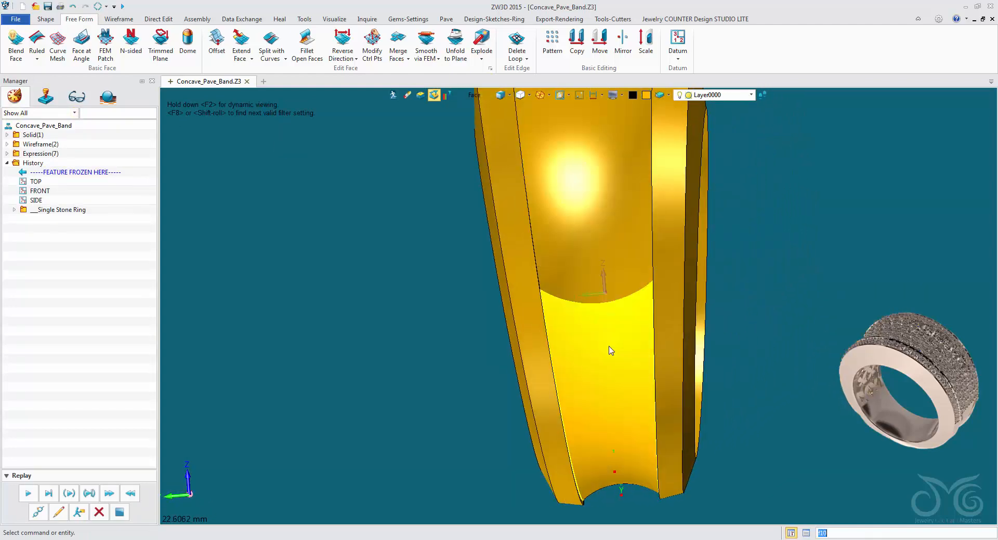
# Examine the curved split across the concave groove face and the adjoining rim faces from both sides of the ring
pyautogui.moveTo(610, 346); pyautogui.dragTo(574, 407, button='right')
pyautogui.press('F9')
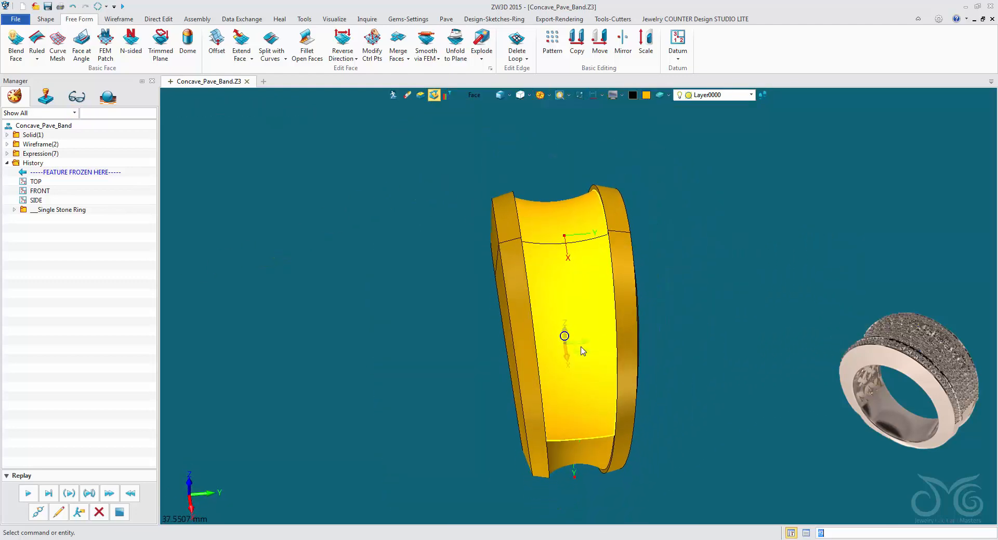
pyautogui.moveTo(581, 268); pyautogui.dragTo(472, 432, button='right')
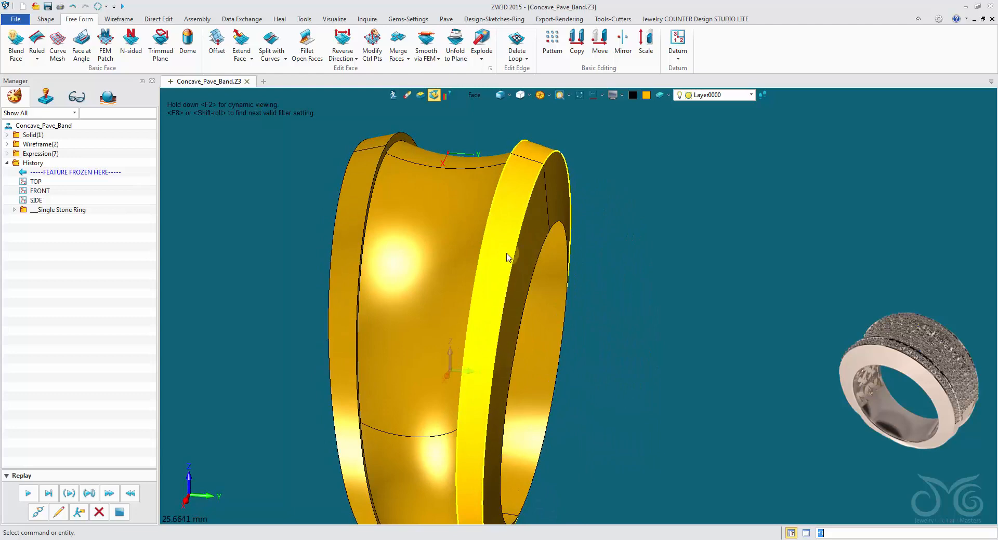
pyautogui.moveTo(507, 254); pyautogui.dragTo(482, 259, button='right')
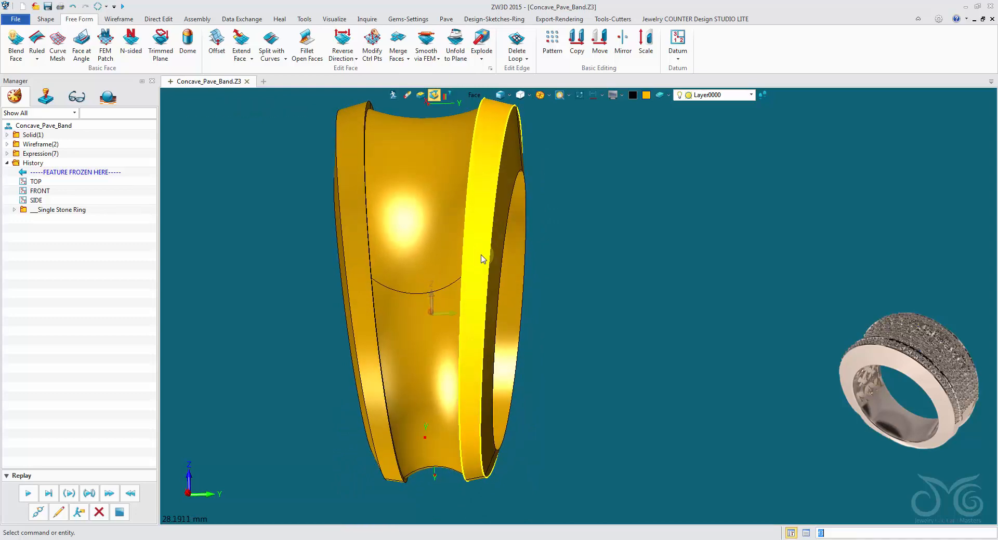
pyautogui.moveTo(629, 175); pyautogui.dragTo(429, 266, button='right')
pyautogui.click(640, 237)
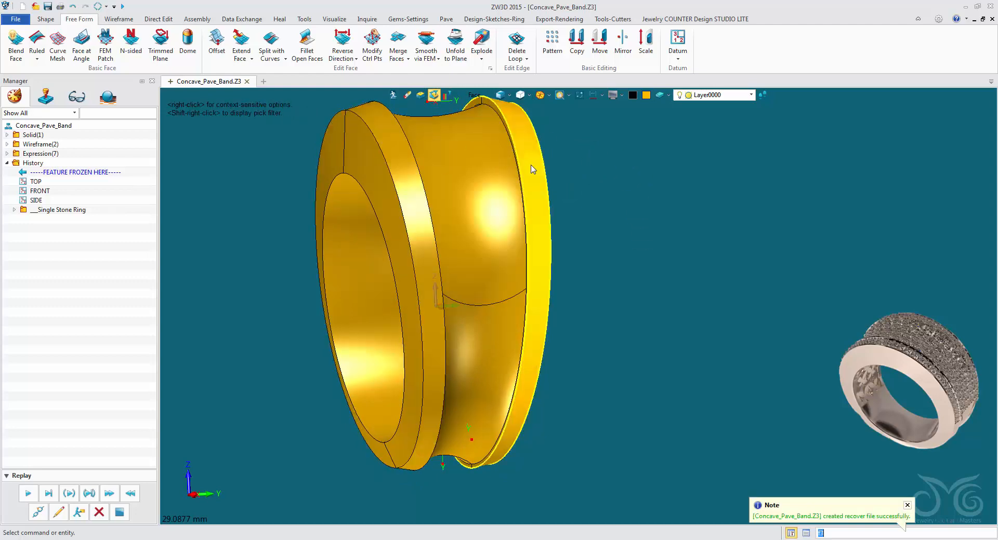
pyautogui.moveTo(532, 169); pyautogui.dragTo(360, 292, button='right')
pyautogui.moveTo(398, 257); pyautogui.dragTo(335, 244, button='right')
# Start Split with Faces and choose the two outer rim faces on either side of the groove as the faces to split
pyautogui.click(45, 21)
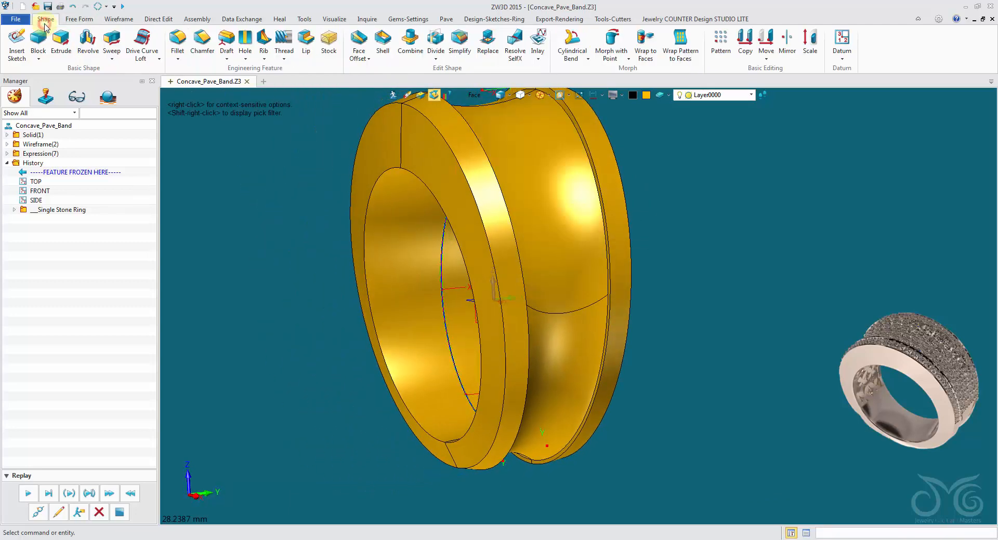
pyautogui.click(79, 20)
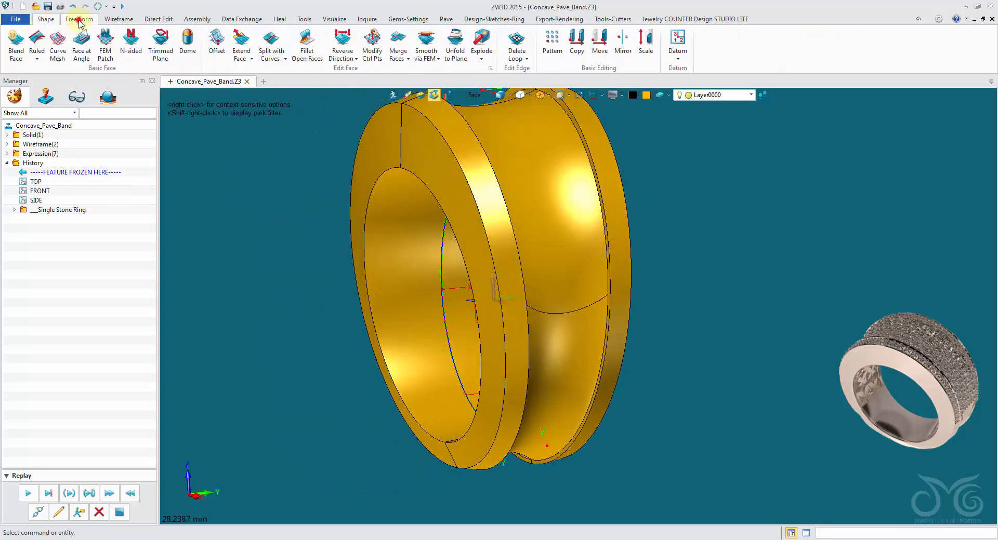
pyautogui.click(280, 58)
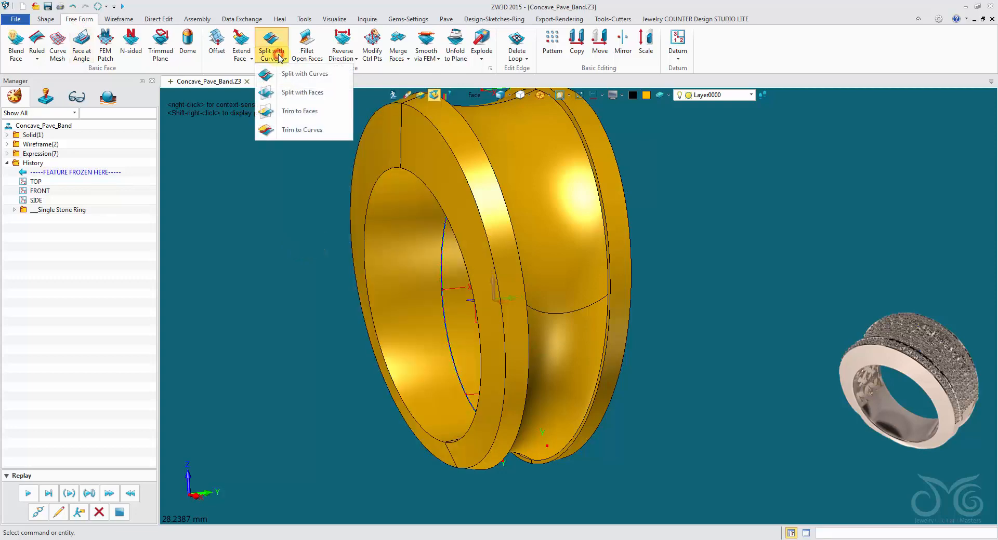
pyautogui.click(283, 92)
pyautogui.moveTo(312, 99); pyautogui.dragTo(346, 112, button='middle')
pyautogui.click(394, 139)
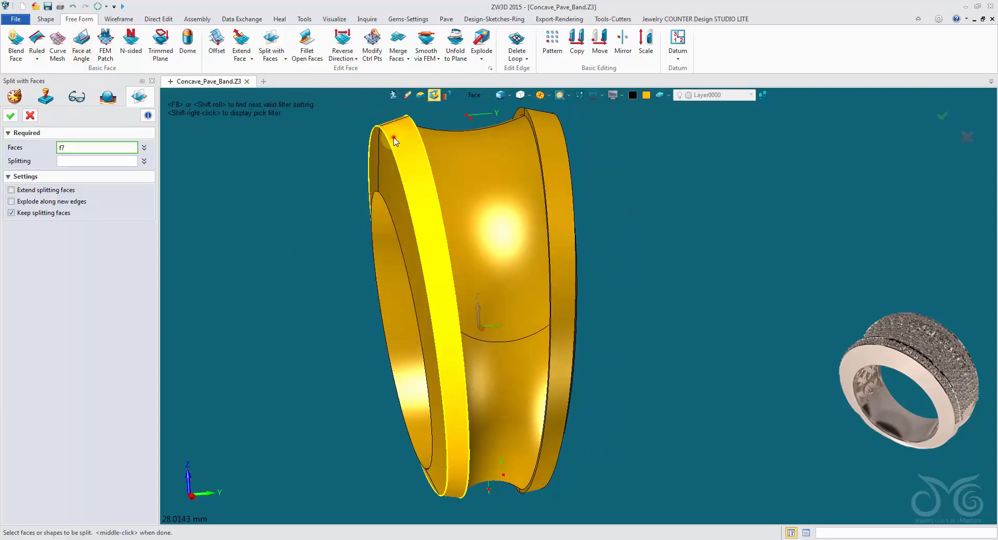
pyautogui.click(543, 129)
# Split the two rim faces with the horizontal XY datum plane, restricting picking to datum planes
pyautogui.click(119, 162)
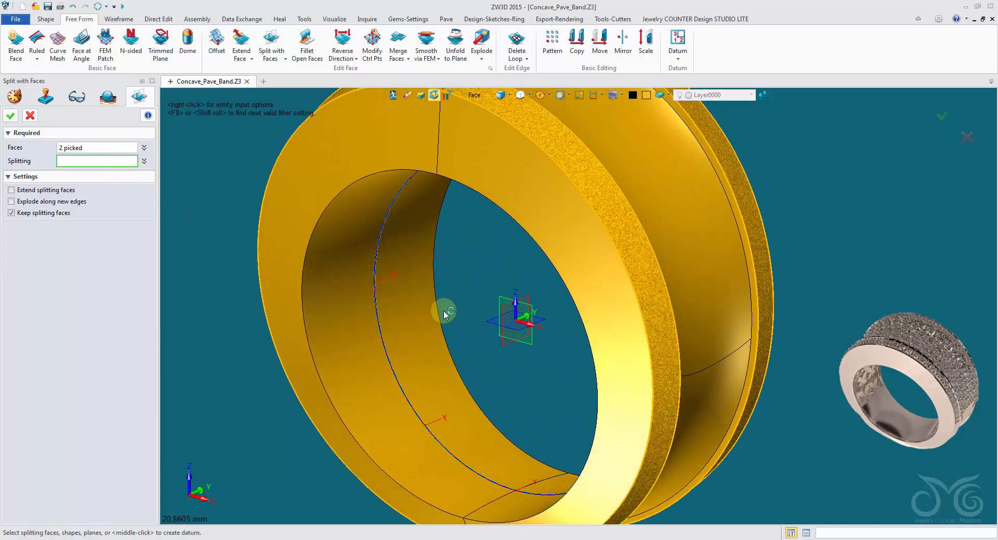
pyautogui.click(471, 96)
pyautogui.click(493, 170)
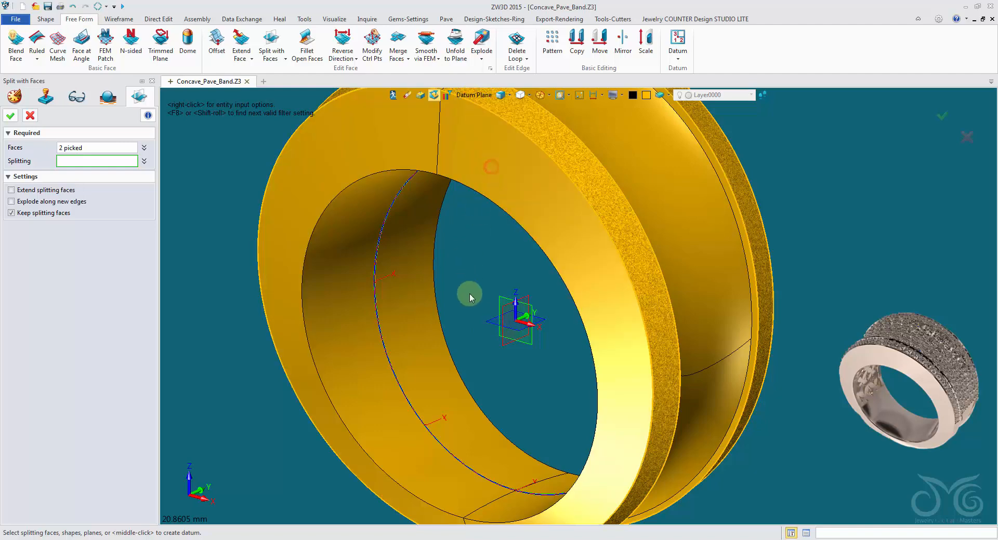
pyautogui.scroll(-3, 406, 297)
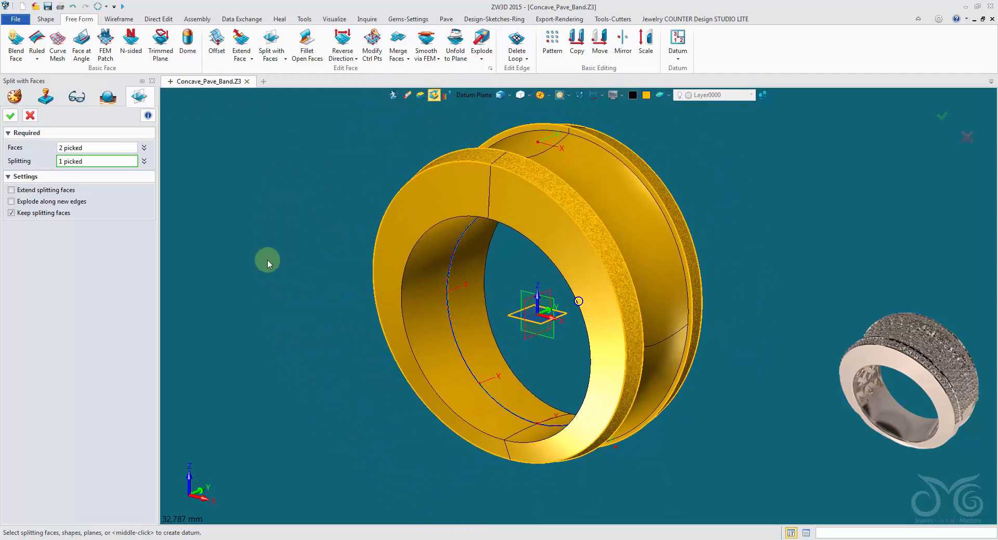
pyautogui.click(11, 123)
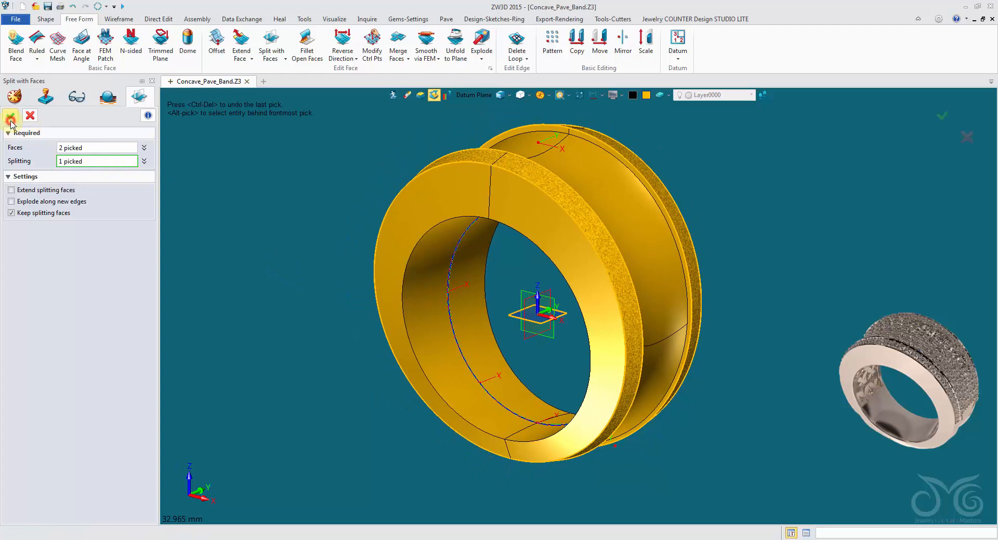
# Restrict picking to faces with the split groove and rim faces in view
pyautogui.moveTo(21, 124); pyautogui.dragTo(194, 123, button='right')
pyautogui.scroll(2, 200, 123)
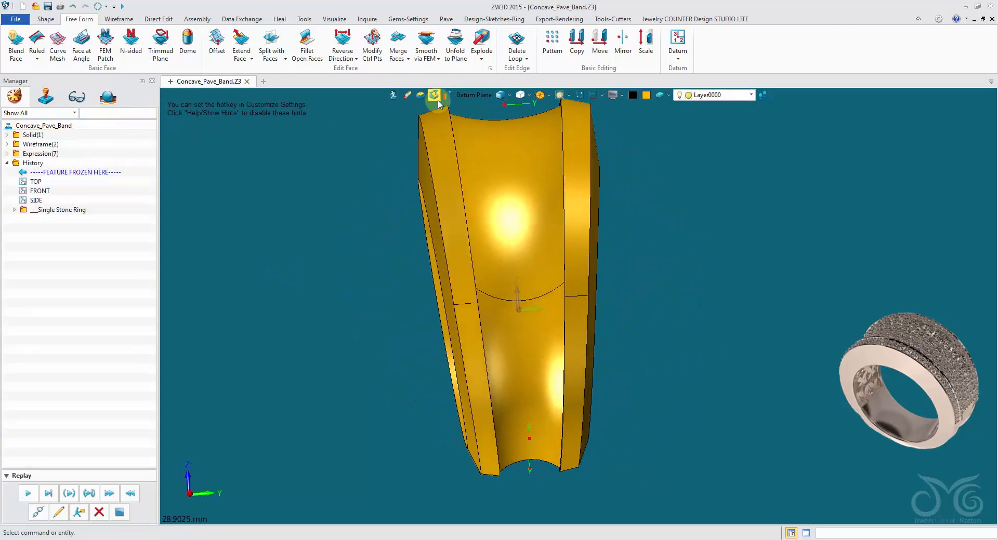
pyautogui.click(474, 95)
pyautogui.click(506, 198)
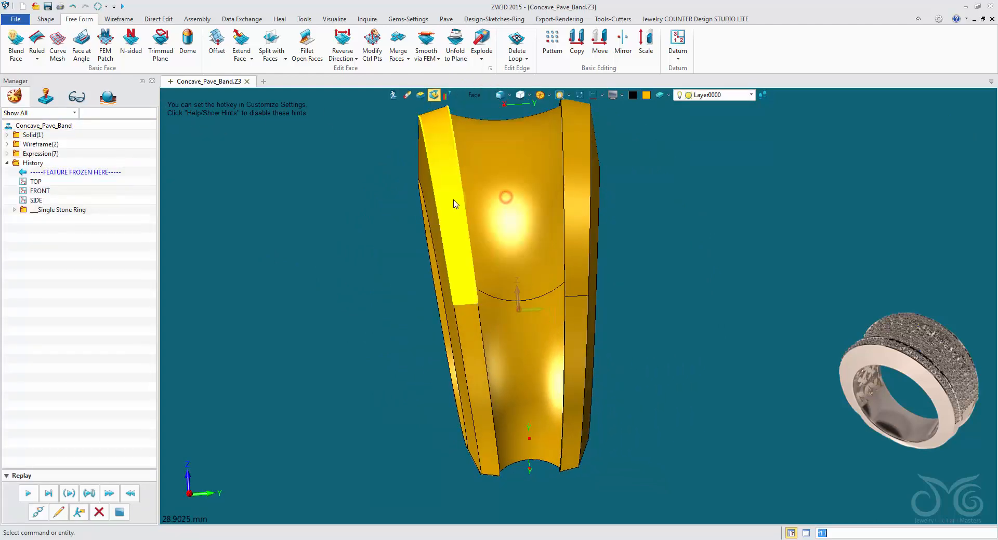
# Create a magenta zero-offset copy of the upper rim face on one side of the groove, keeping the original surface
pyautogui.moveTo(570, 197); pyautogui.dragTo(422, 129, button='right')
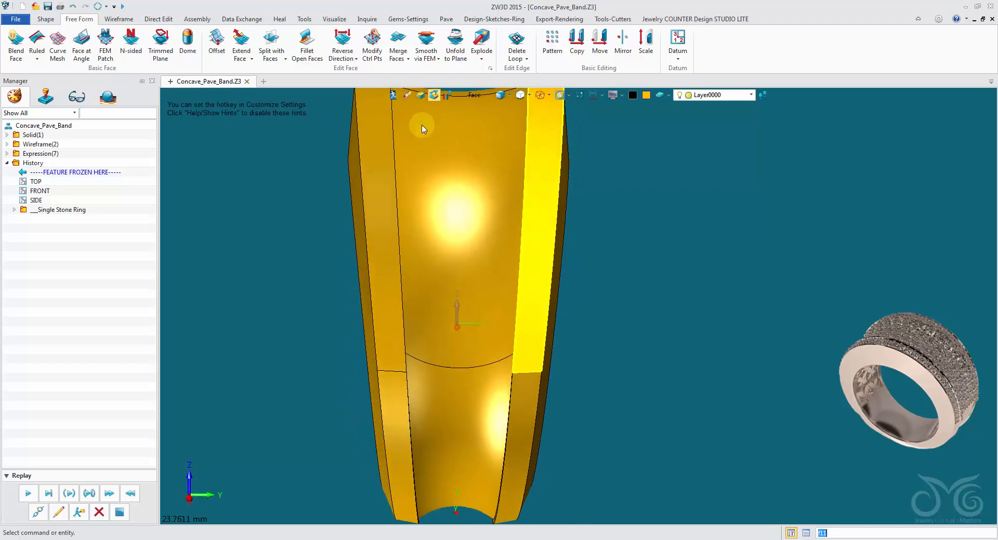
pyautogui.click(224, 41)
pyautogui.click(363, 144)
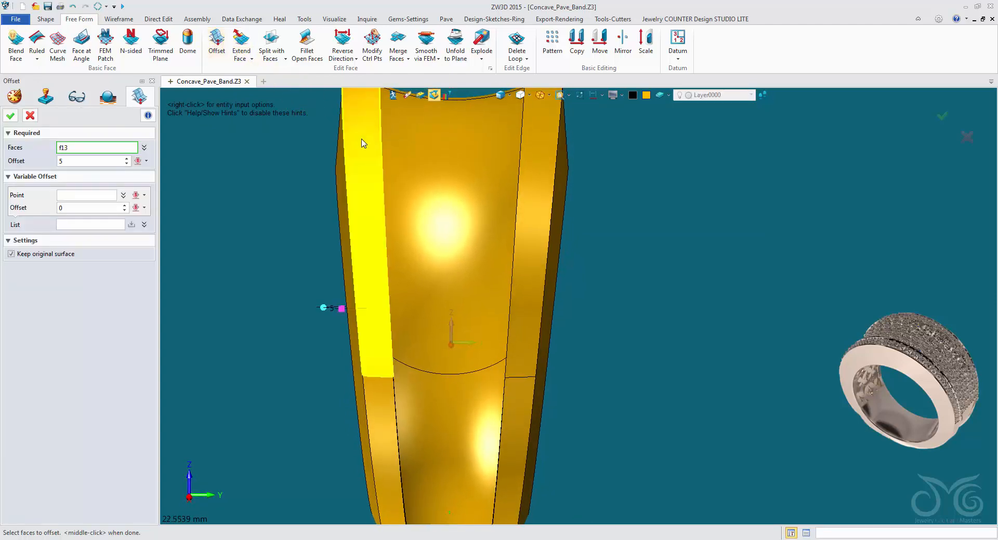
pyautogui.click(363, 140)
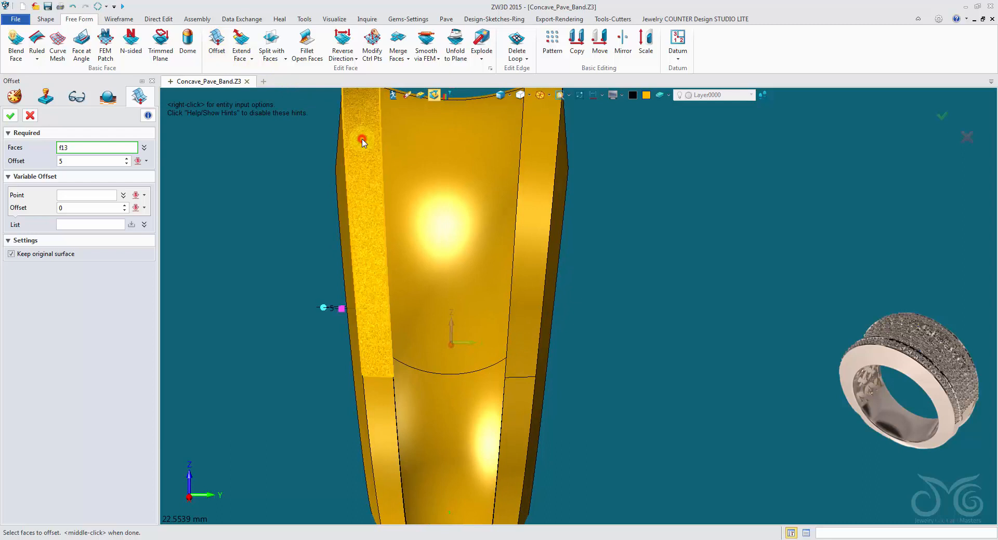
pyautogui.click(95, 163)
pyautogui.write('0')
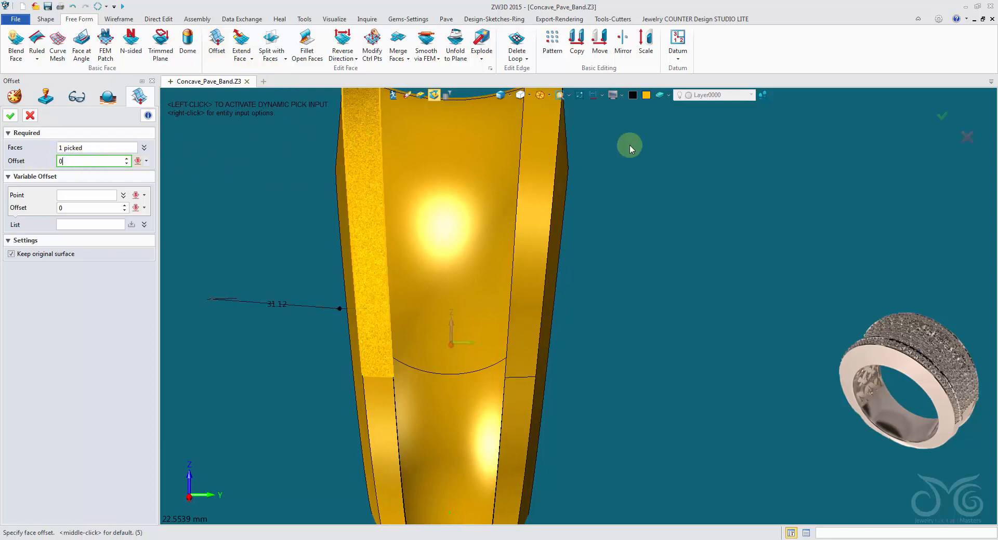
pyautogui.click(651, 99)
pyautogui.click(716, 118)
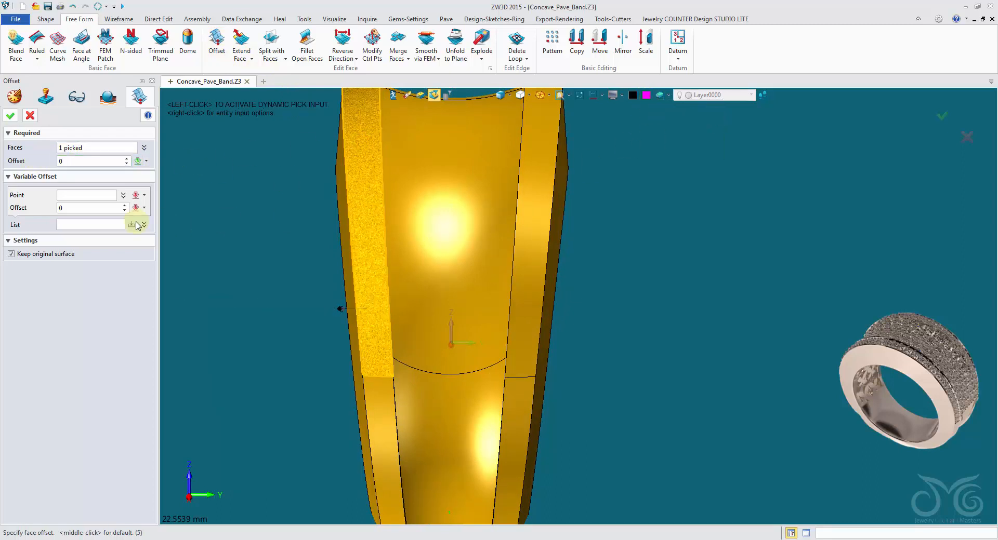
pyautogui.click(14, 118)
# Restrict picking to shapes and hide the solid ring band, leaving the copied rim surface on display
pyautogui.moveTo(165, 131); pyautogui.dragTo(250, 150, button='right')
pyautogui.click(473, 95)
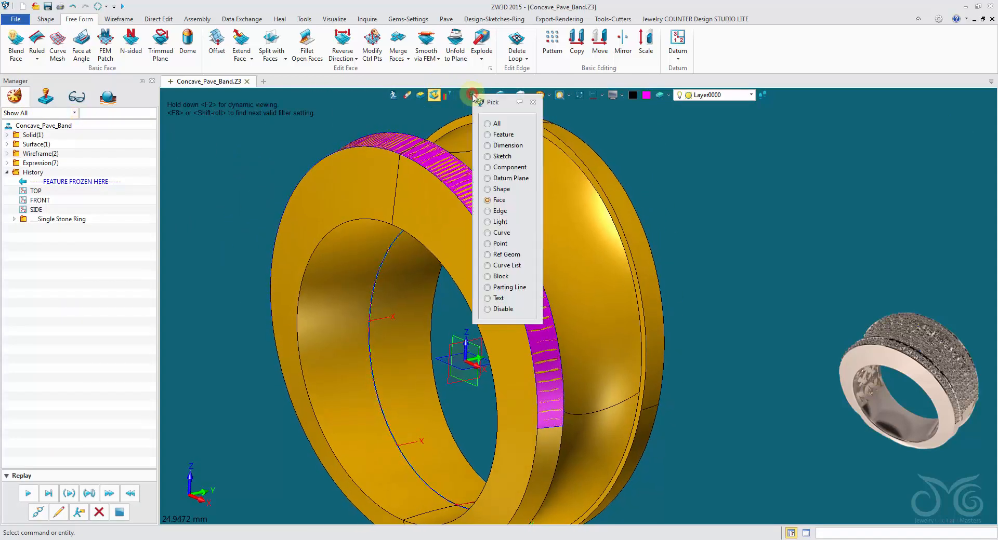
pyautogui.click(501, 190)
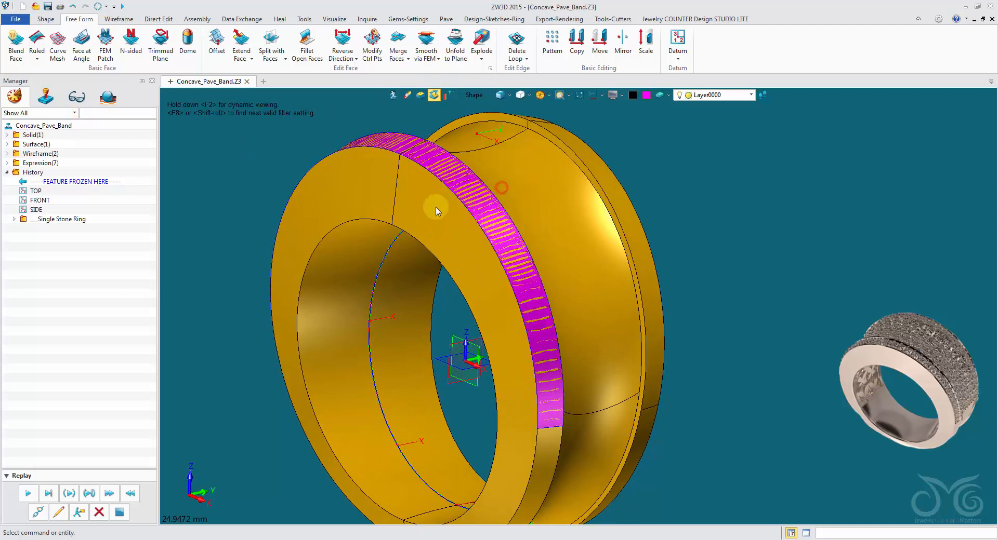
pyautogui.rightClick(430, 210)
pyautogui.click(455, 232)
pyautogui.moveTo(455, 232); pyautogui.dragTo(512, 196, button='right')
# Shell the copied rim surface into a solid strip with a thickness of -0.3 mm
pyautogui.click(45, 20)
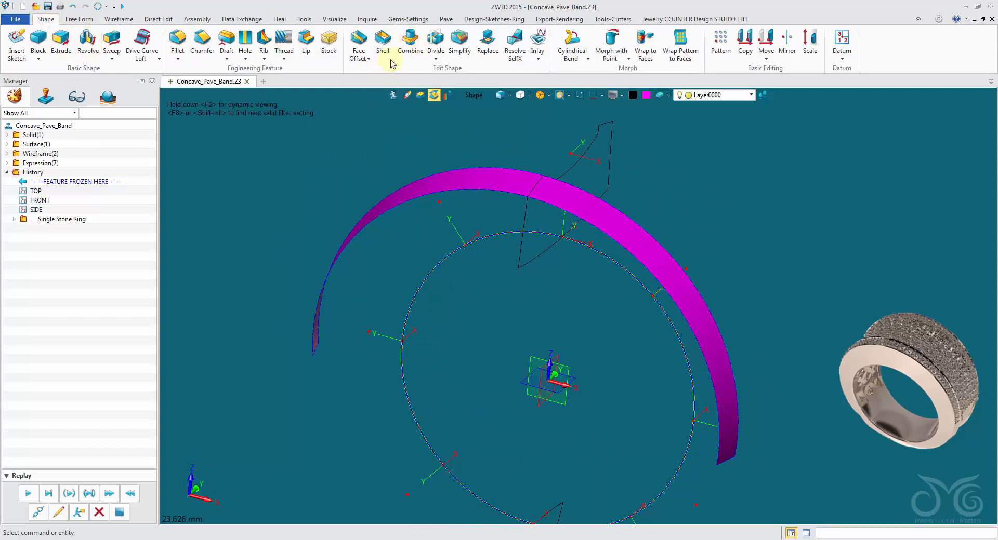
pyautogui.click(384, 41)
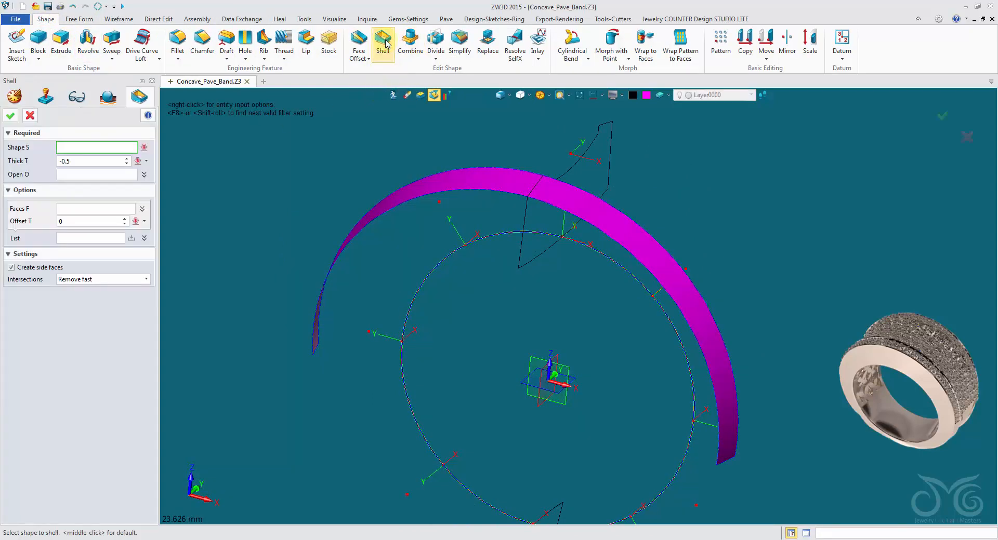
pyautogui.click(484, 177)
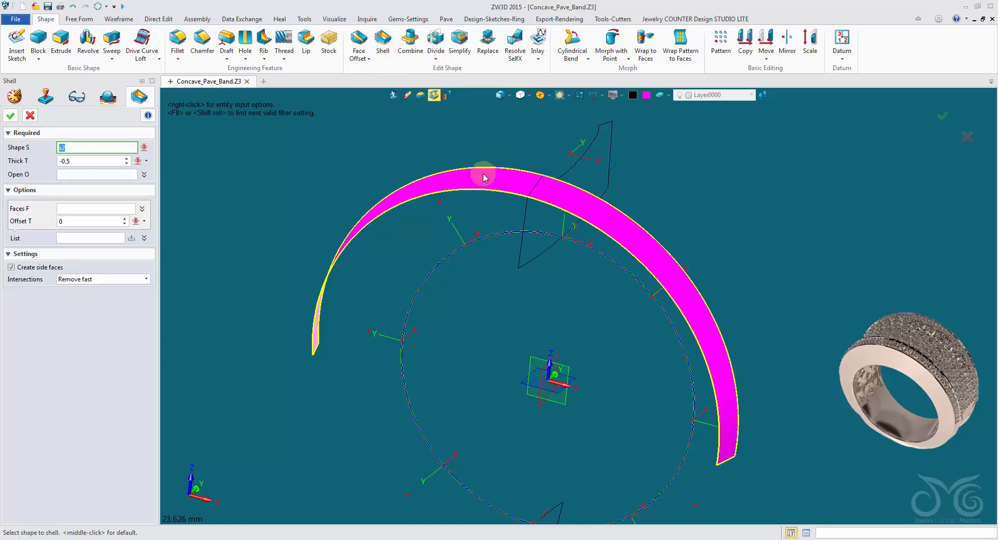
pyautogui.middleClick(391, 175)
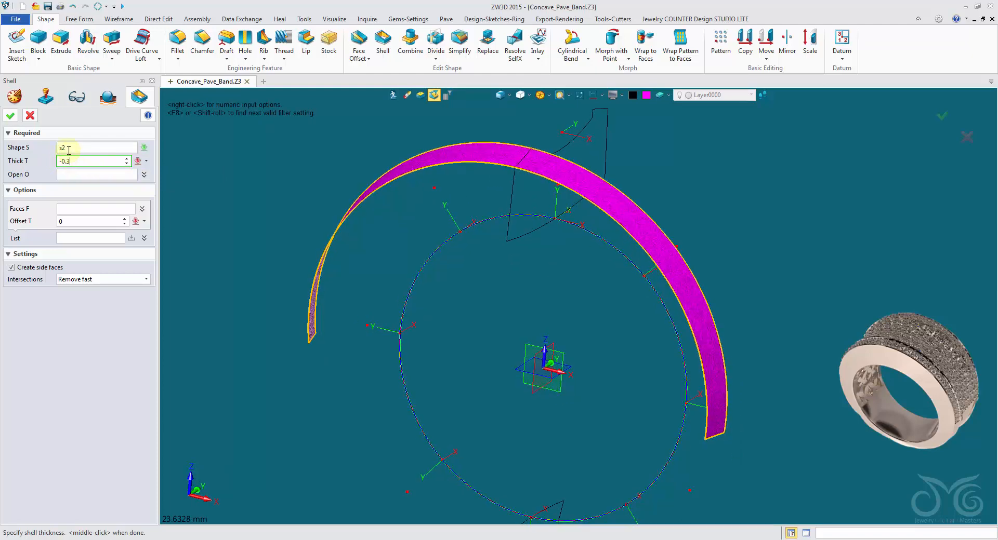
pyautogui.click(12, 116)
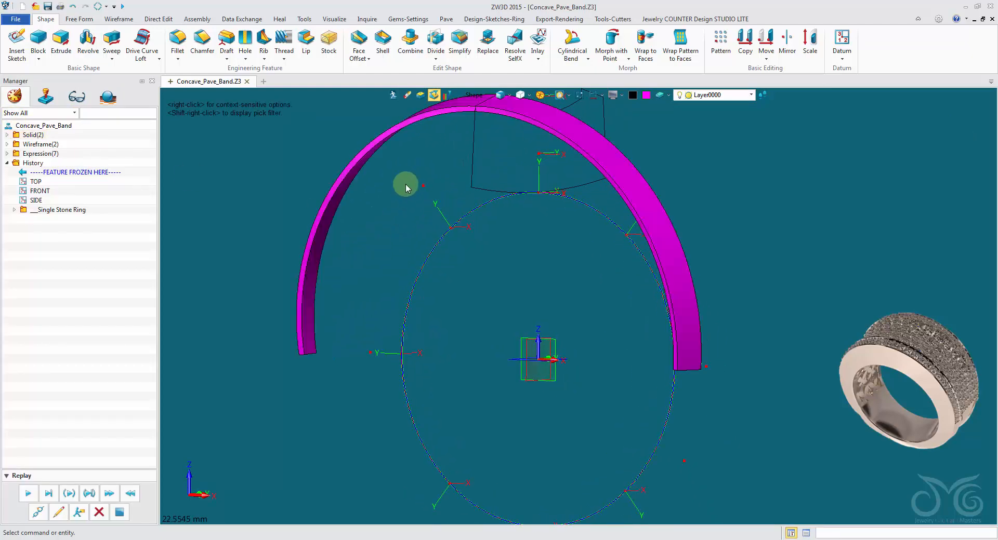
# Offset the strip's outer curved face by 0.32 mm with Face Offset
pyautogui.click(359, 42)
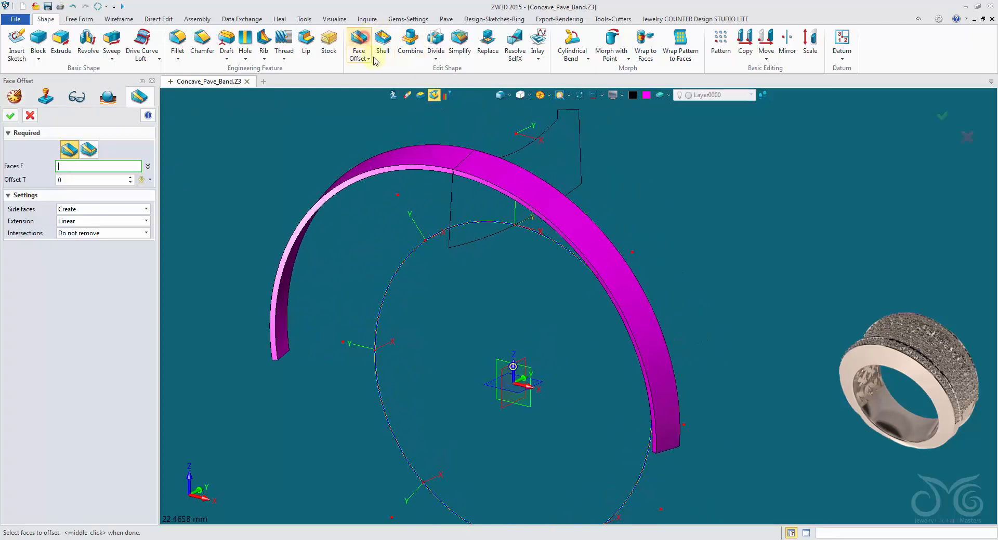
pyautogui.click(434, 190)
pyautogui.click(434, 193)
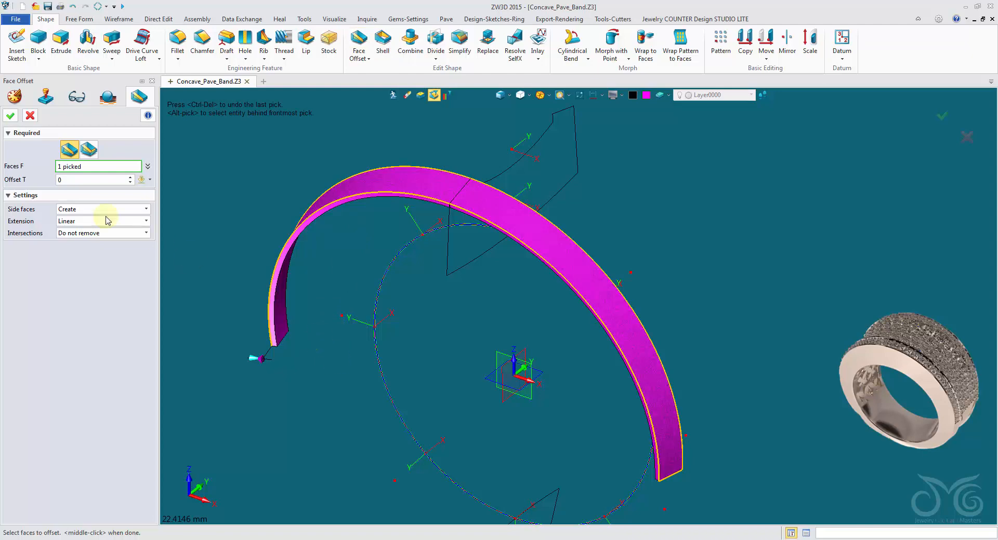
pyautogui.click(85, 183)
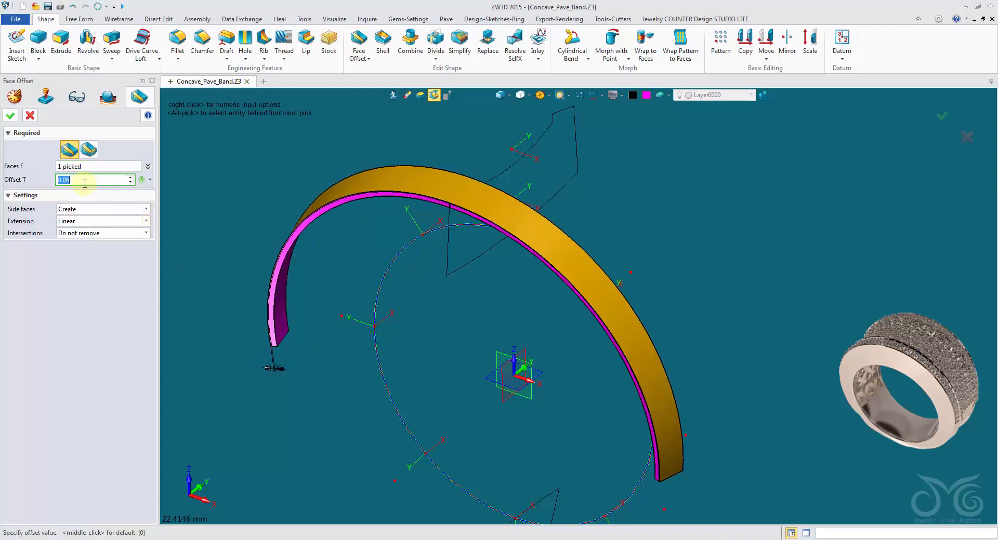
pyautogui.scroll(4, 85, 183)
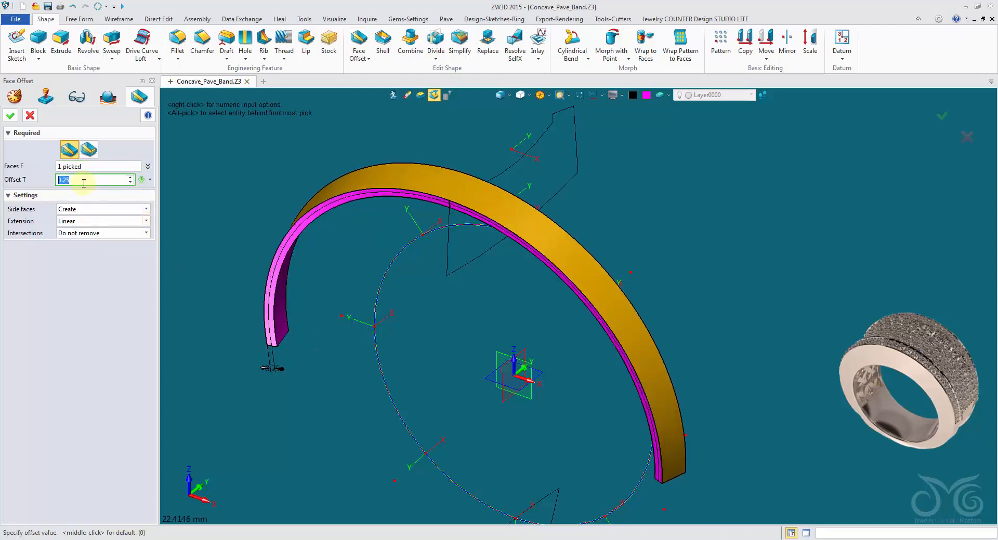
pyautogui.scroll(1, 84, 183)
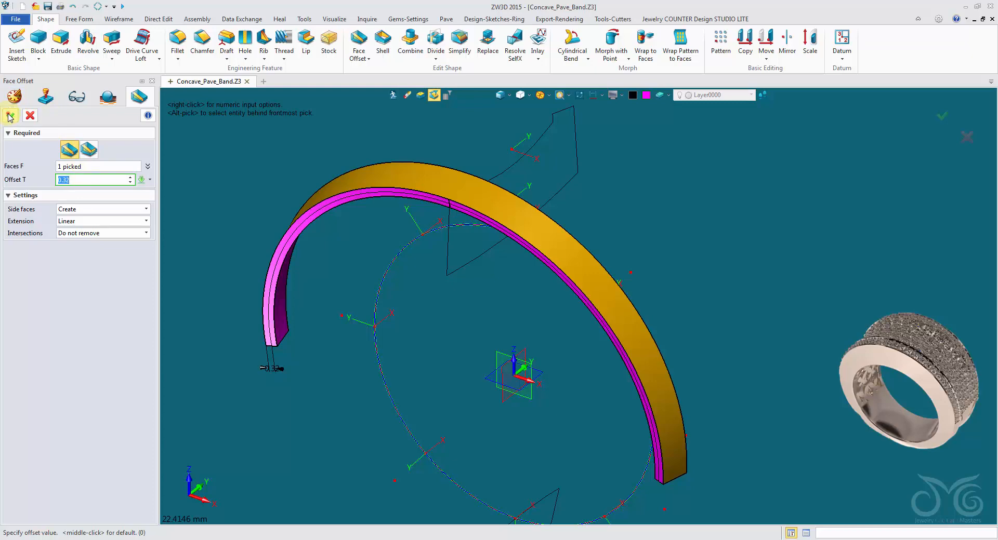
pyautogui.click(9, 115)
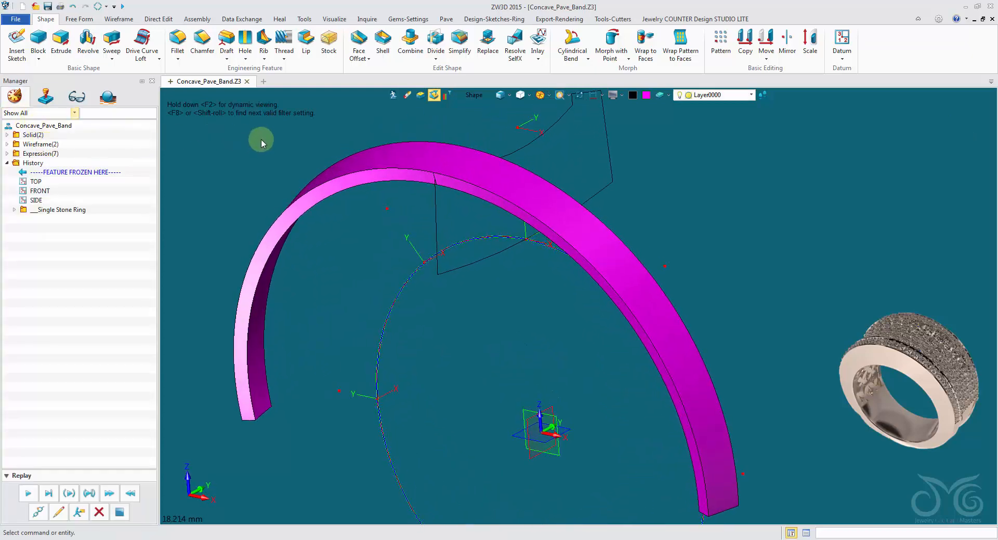
# Offset the strip's six side and end faces by -0.15 mm with Face Offset
pyautogui.middleClick(261, 139)
pyautogui.click(344, 209)
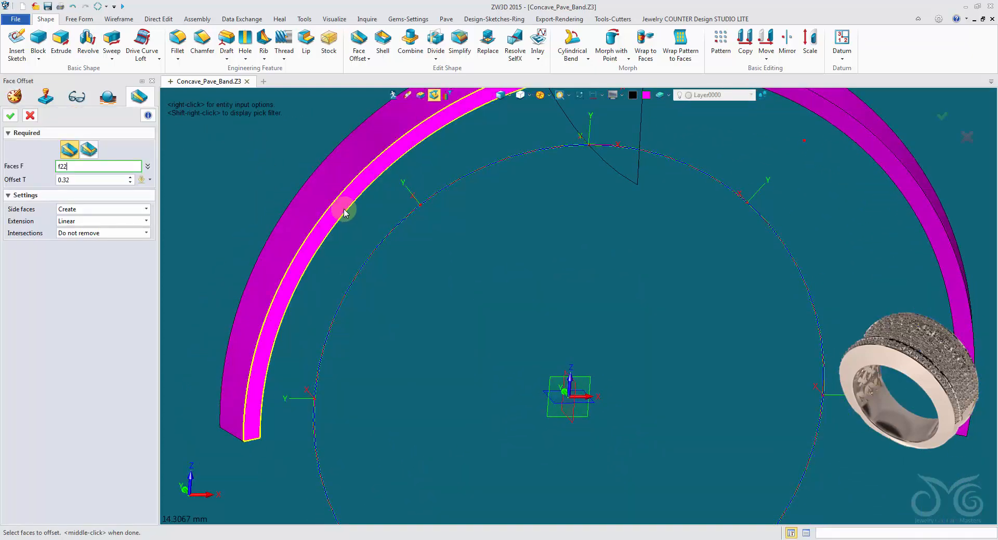
pyautogui.click(344, 212)
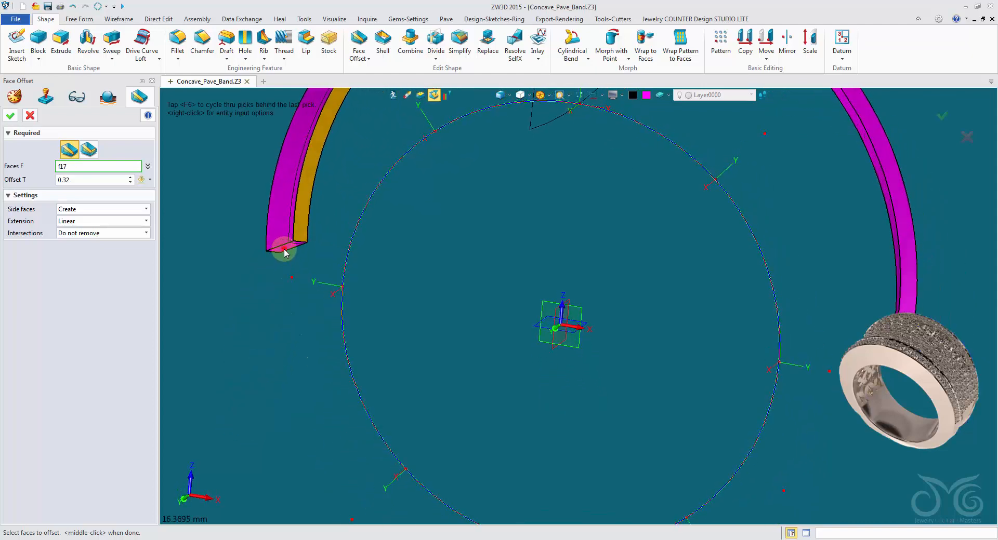
pyautogui.click(284, 249)
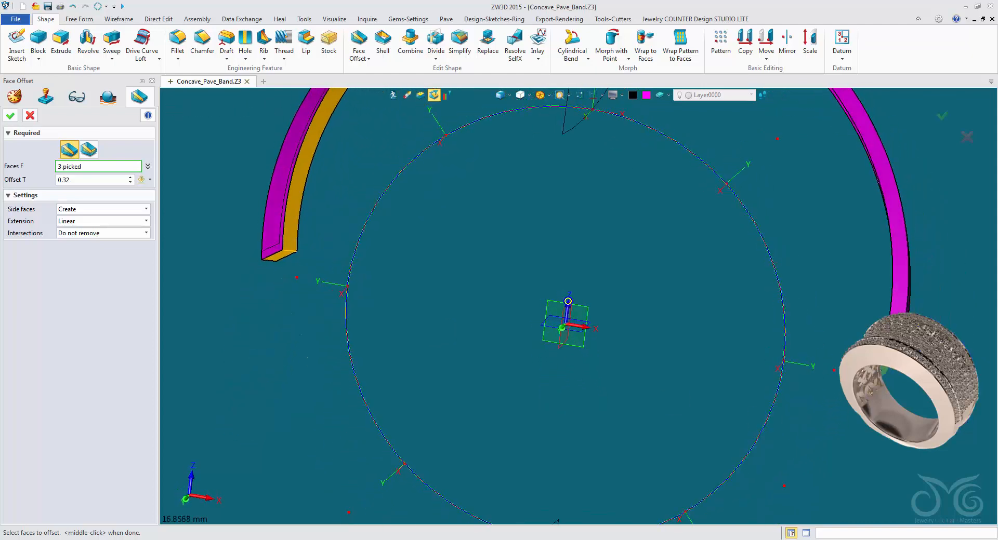
pyautogui.click(479, 237)
pyautogui.click(497, 200)
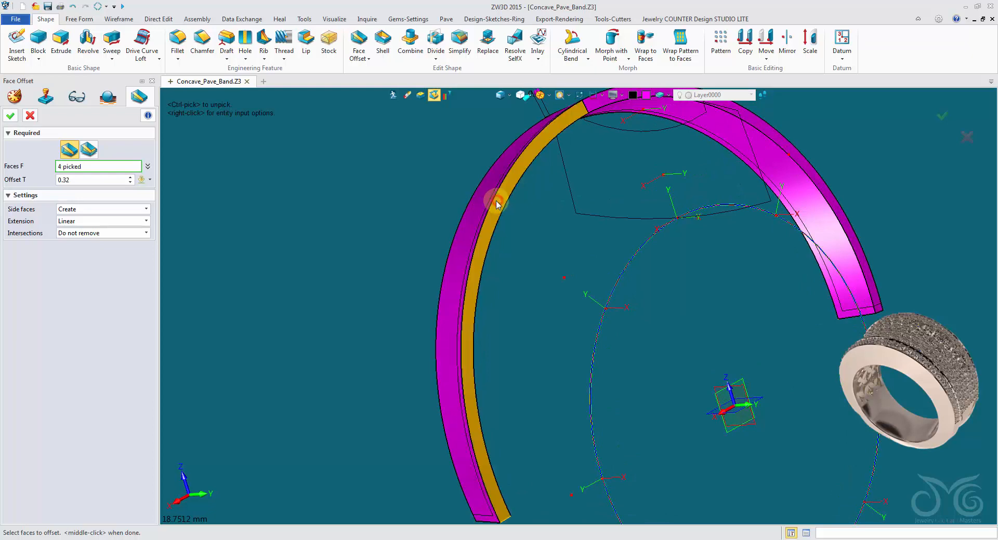
pyautogui.moveTo(489, 210)
pyautogui.mouseDown(button='right')
pyautogui.moveTo(525, 197)
pyautogui.moveTo(625, 240)
pyautogui.moveTo(664, 223)
pyautogui.moveTo(438, 312)
pyautogui.moveTo(86, 178)
pyautogui.mouseUp(button='right')
pyautogui.click(544, 171)
pyautogui.click(669, 229)
pyautogui.click(86, 179)
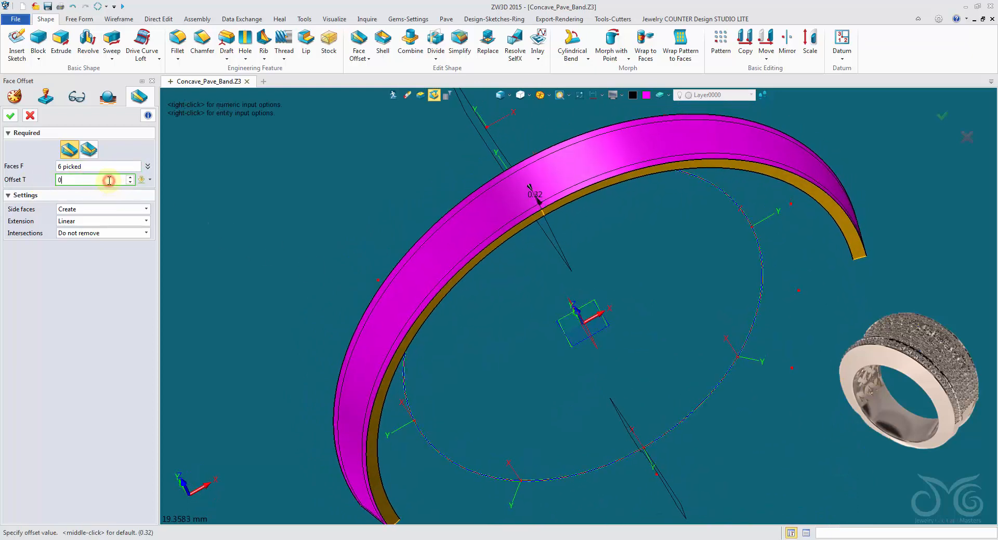
pyautogui.scroll(-1, 109, 180)
pyautogui.scroll(-1, 108, 180)
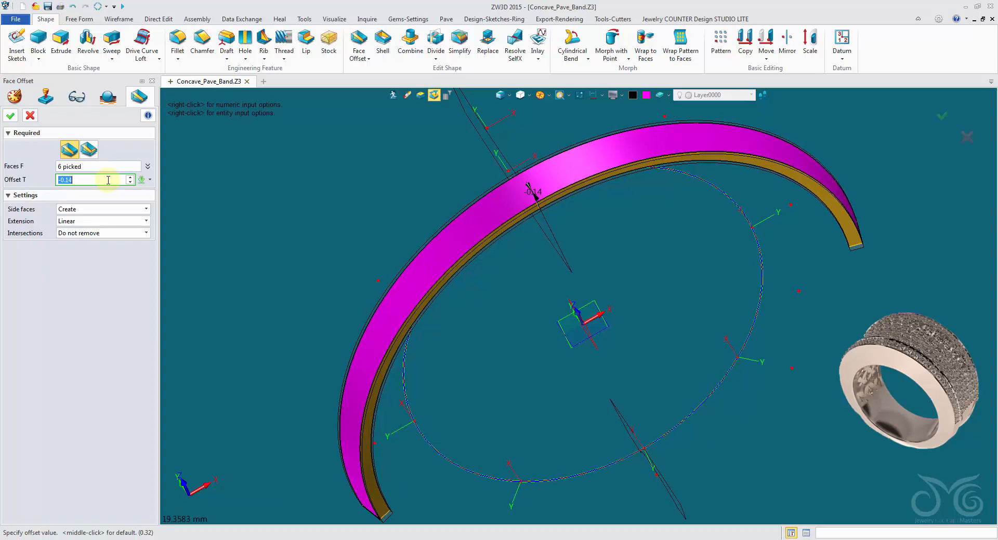
pyautogui.scroll(-1, 108, 180)
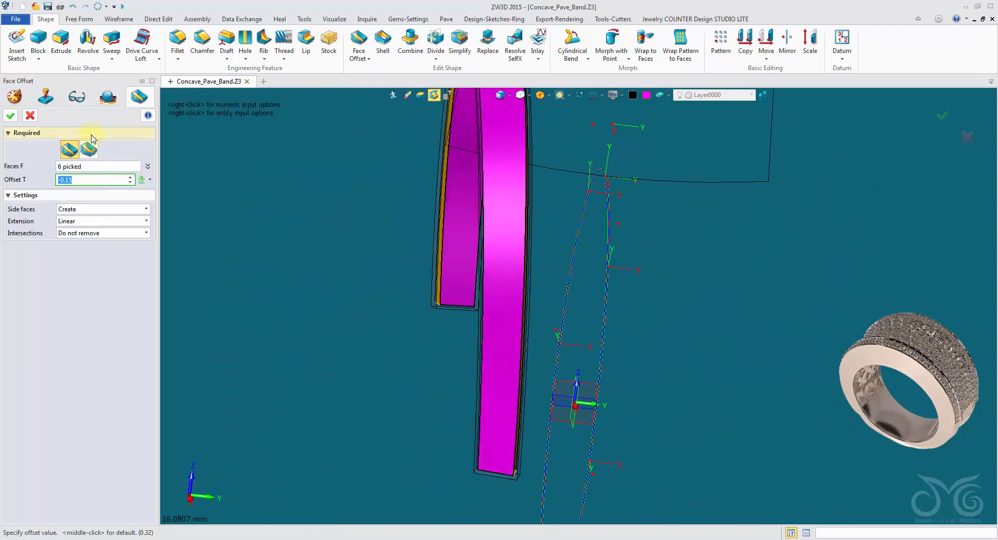
pyautogui.click(11, 115)
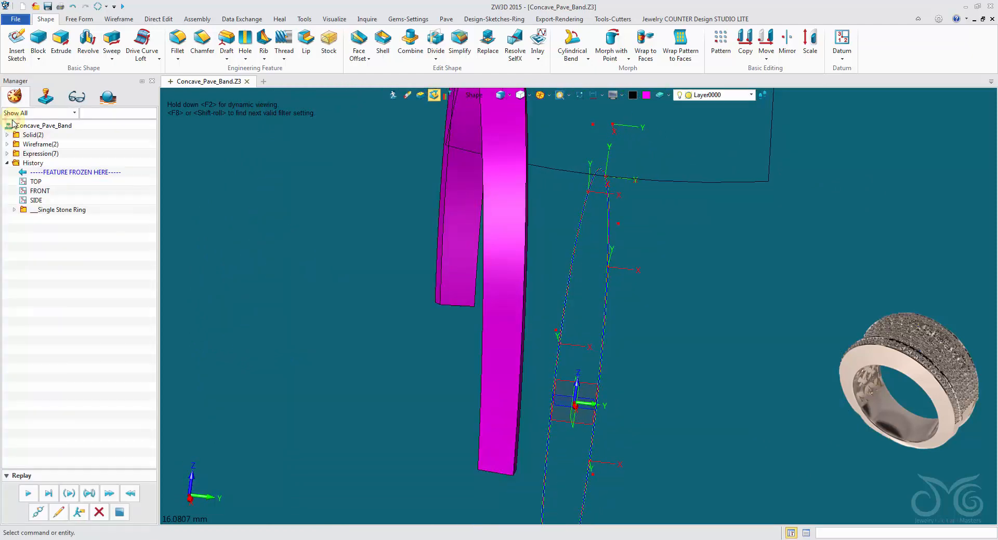
# Chamfer the edges around the strip's inner curved face with a 0.3 mm setback
pyautogui.click(202, 42)
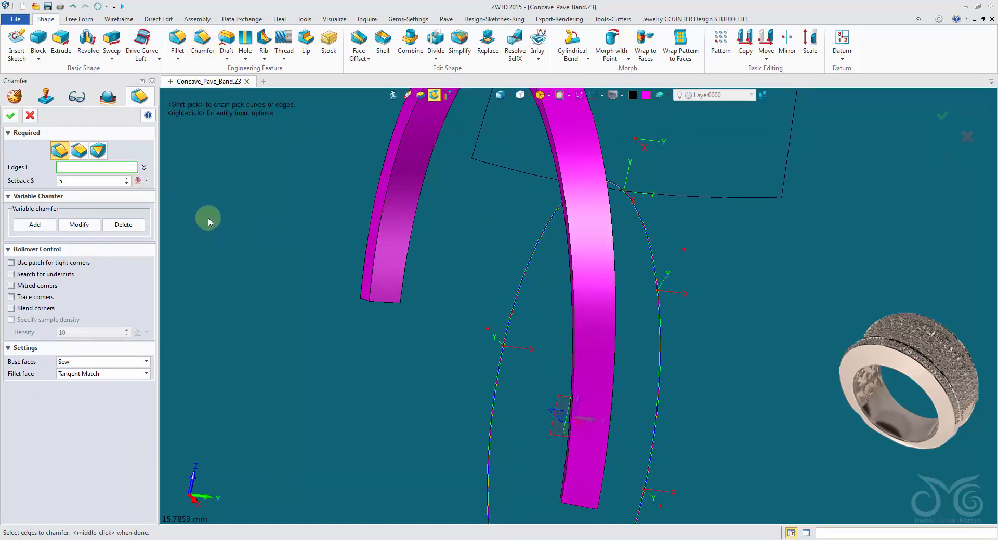
pyautogui.click(91, 165)
pyautogui.click(88, 180)
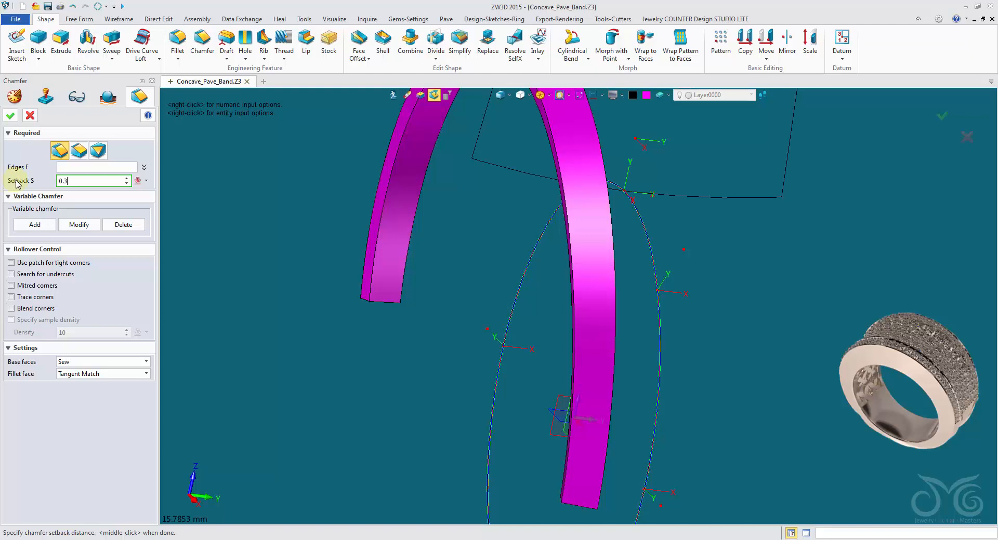
pyautogui.click(102, 169)
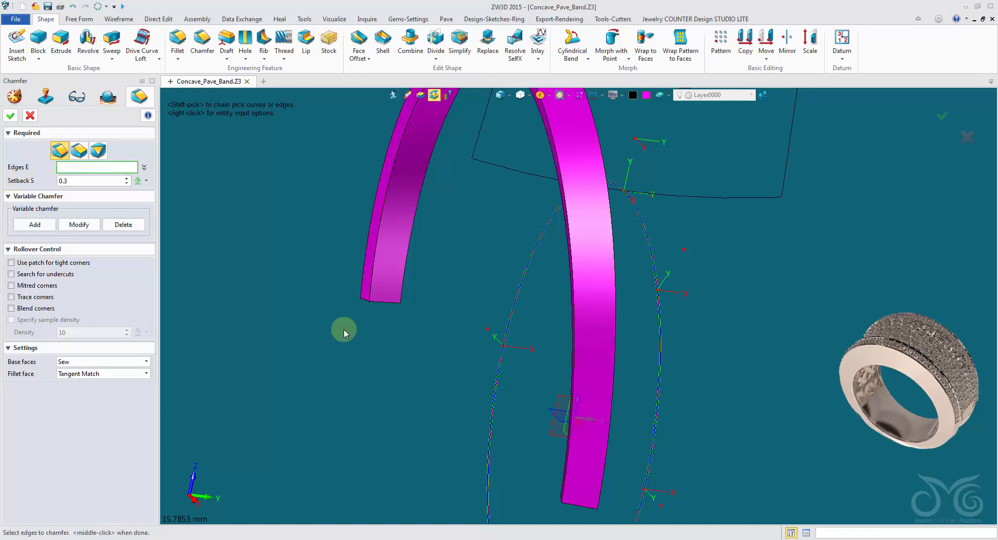
pyautogui.click(372, 274)
pyautogui.click(382, 300)
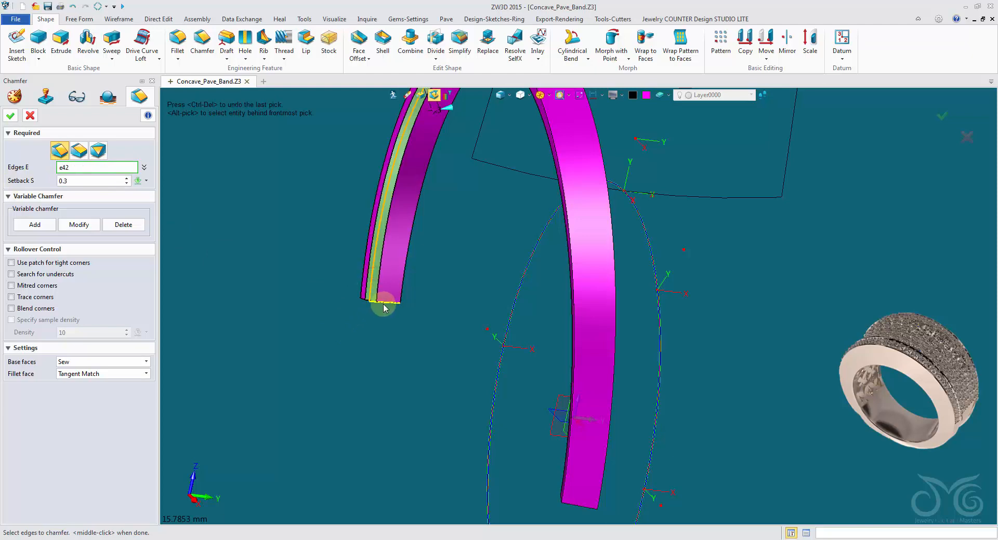
pyautogui.click(403, 284)
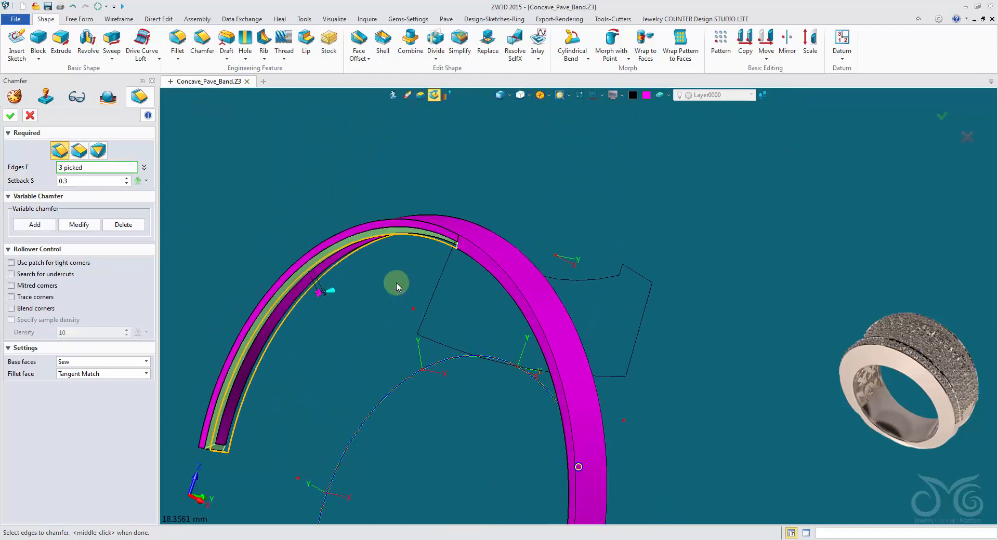
pyautogui.click(452, 272)
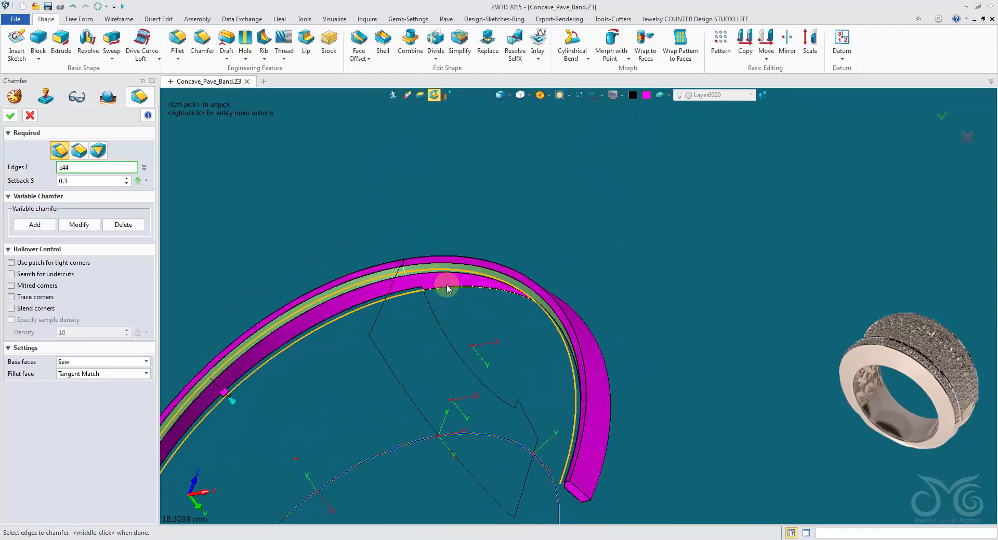
pyautogui.click(448, 287)
pyautogui.moveTo(447, 287); pyautogui.dragTo(644, 457, button='right')
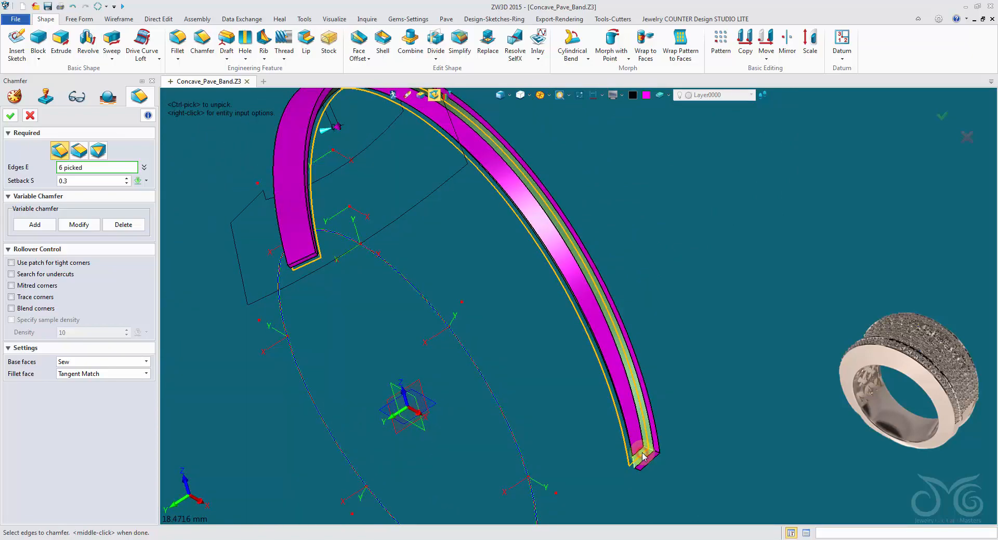
pyautogui.click(9, 115)
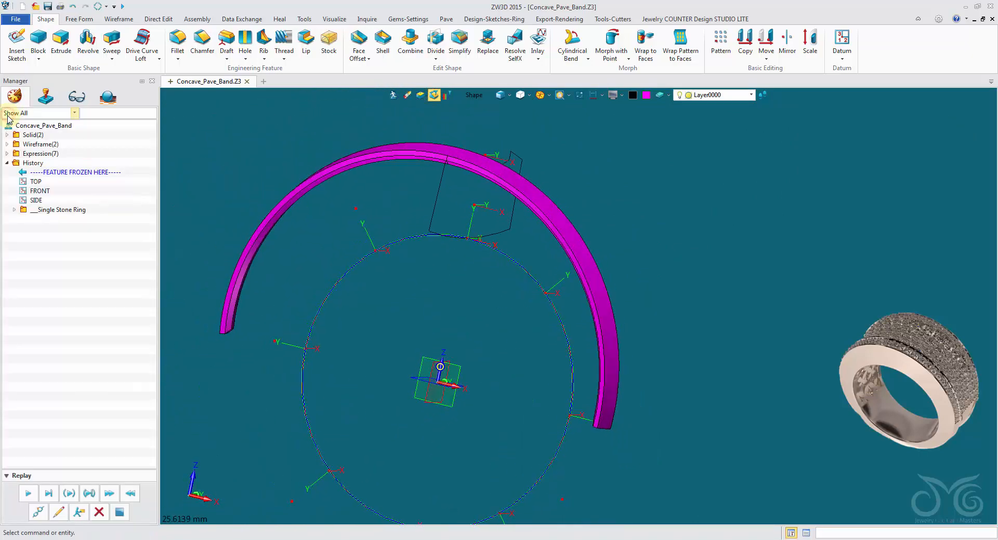
pyautogui.moveTo(291, 175); pyautogui.dragTo(134, 164, button='right')
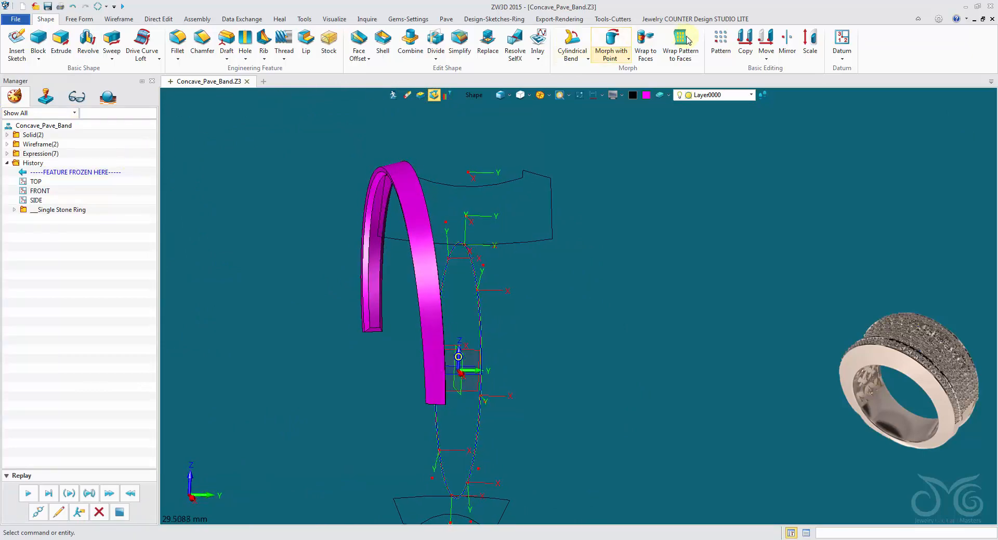
# Mirror the chamfered magenta strip across the FRONT plane as a copy
pyautogui.click(787, 41)
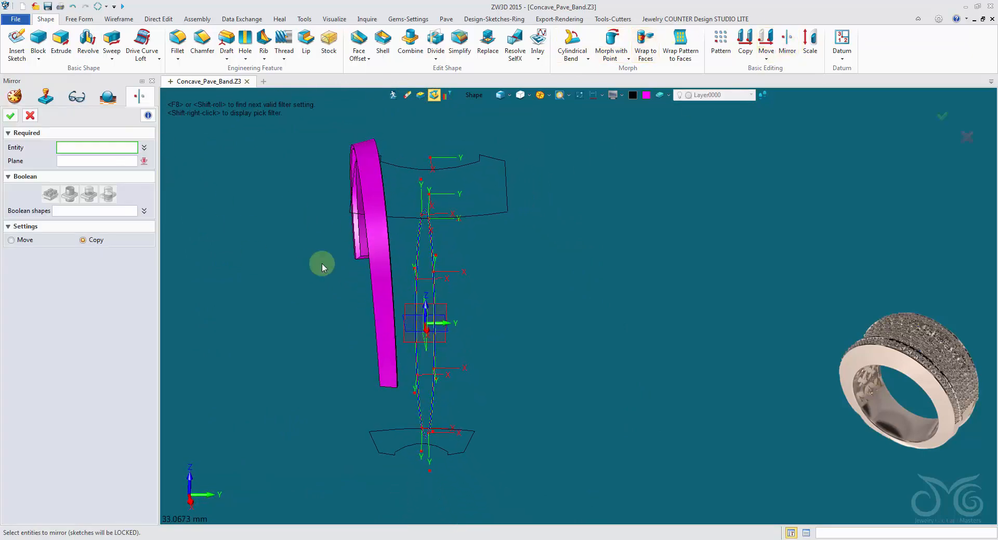
pyautogui.click(375, 229)
pyautogui.click(97, 164)
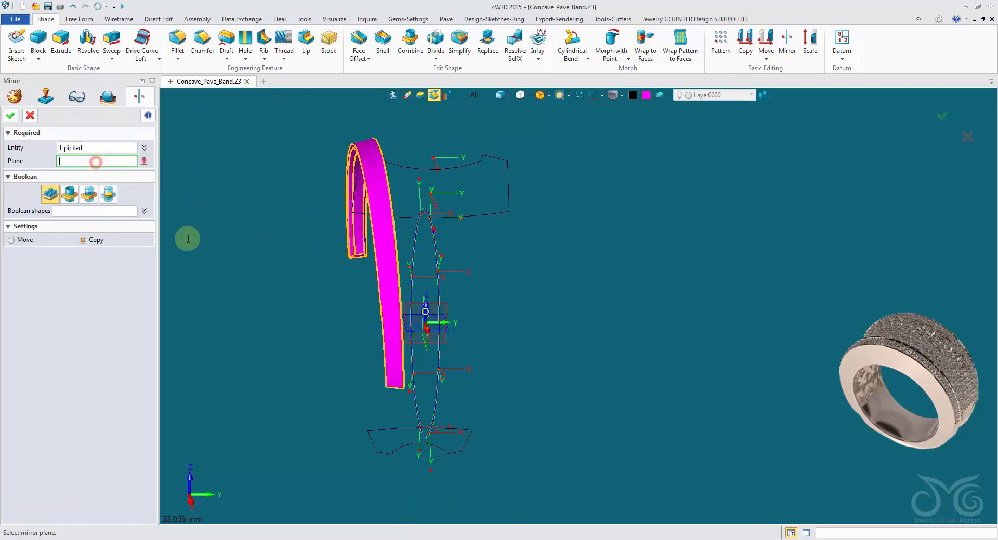
pyautogui.moveTo(187, 239); pyautogui.dragTo(444, 339, button='middle')
pyautogui.click(440, 335)
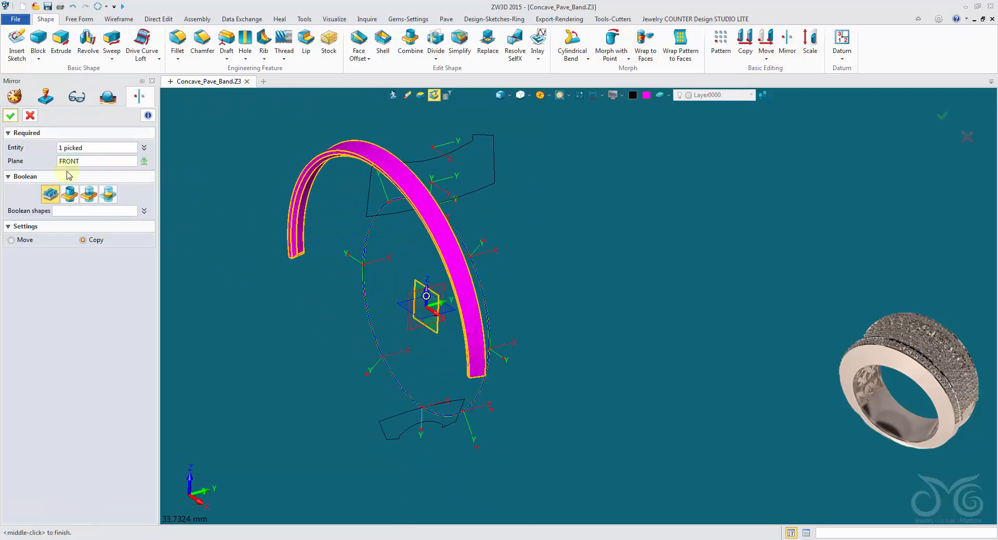
pyautogui.click(16, 119)
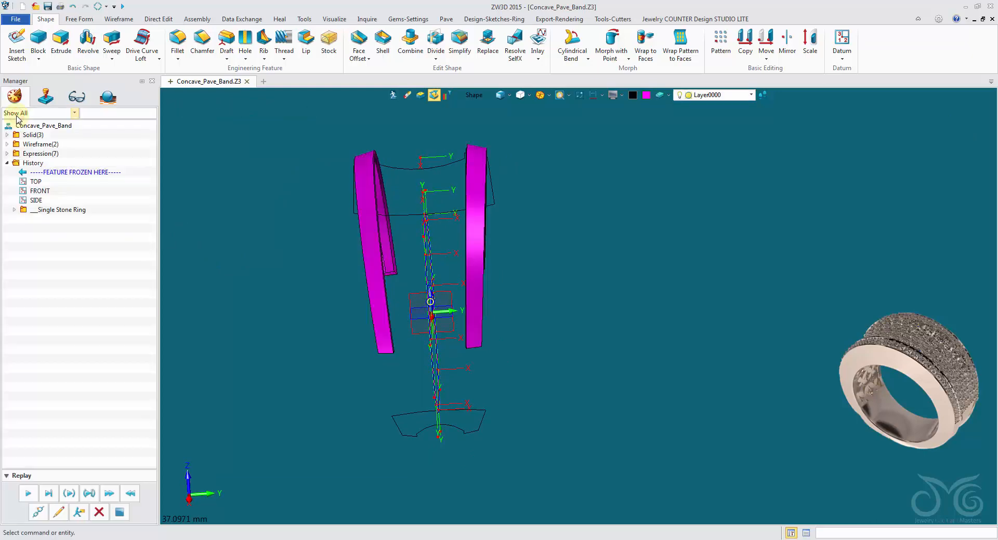
# Bring the hidden ring band back into view together with the two magenta strips
pyautogui.moveTo(382, 221); pyautogui.dragTo(461, 217, button='right')
pyautogui.click(428, 191)
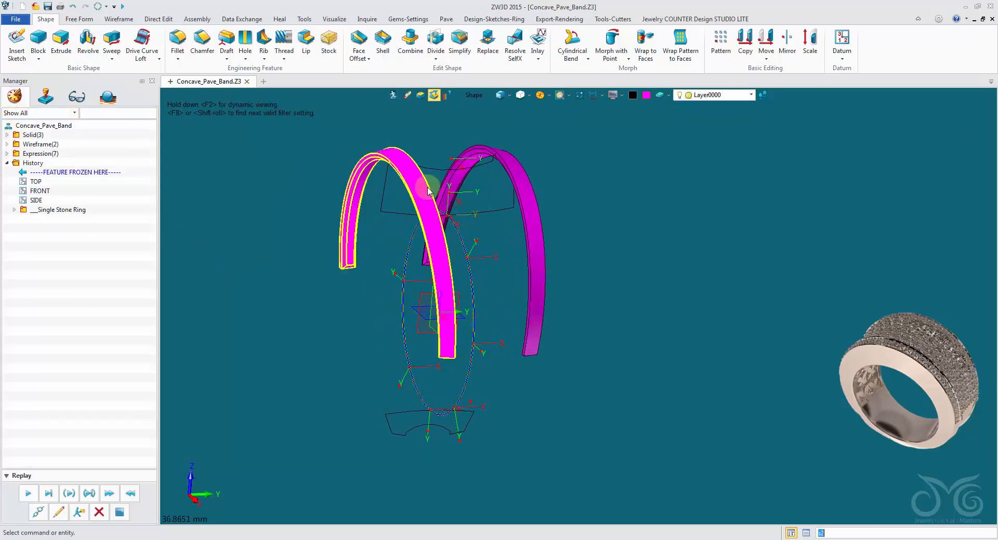
pyautogui.rightClick(286, 129)
pyautogui.moveTo(296, 166)
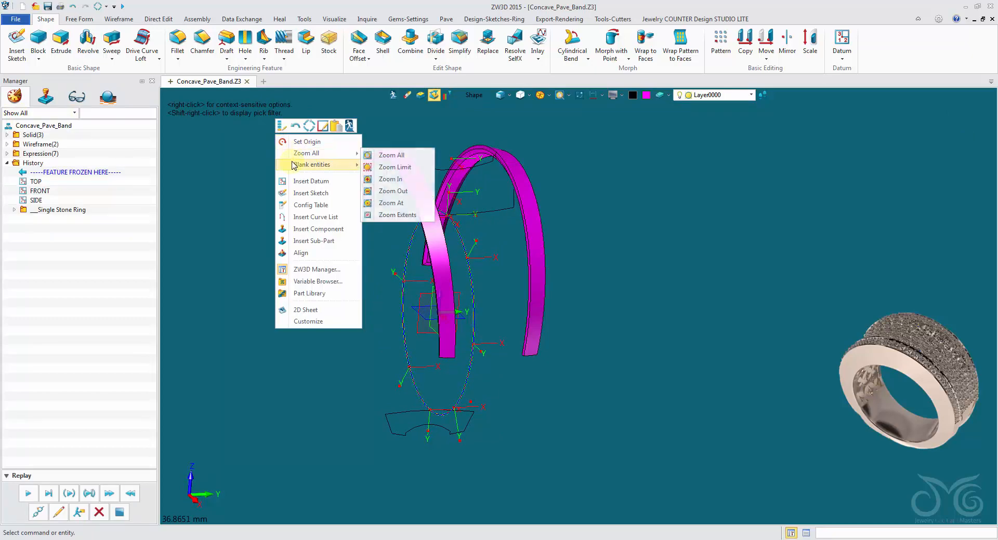
pyautogui.click(398, 190)
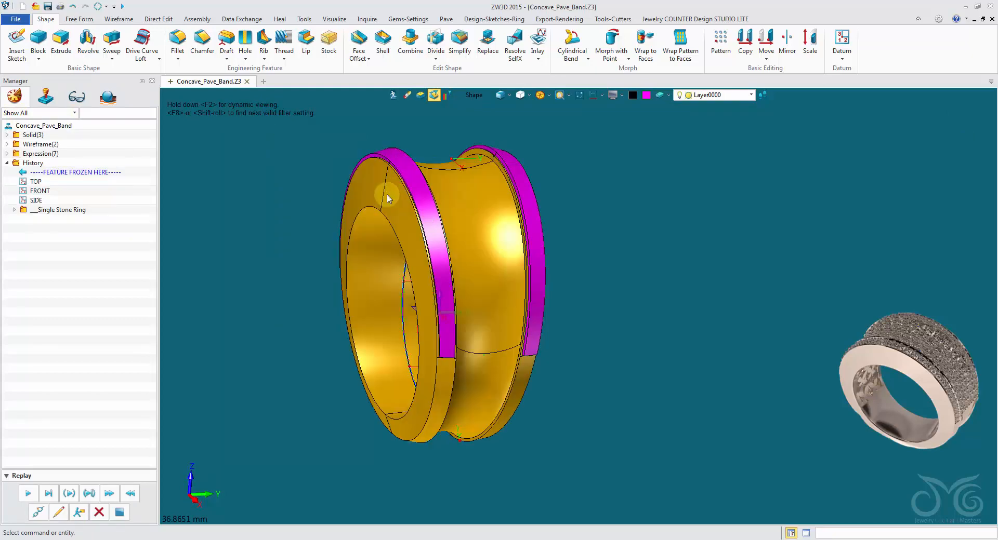
pyautogui.moveTo(398, 200); pyautogui.dragTo(315, 247, button='right')
pyautogui.moveTo(466, 245)
pyautogui.mouseDown(button='right')
pyautogui.moveTo(166, 264)
pyautogui.moveTo(455, 245)
pyautogui.moveTo(440, 245)
pyautogui.mouseUp(button='right')
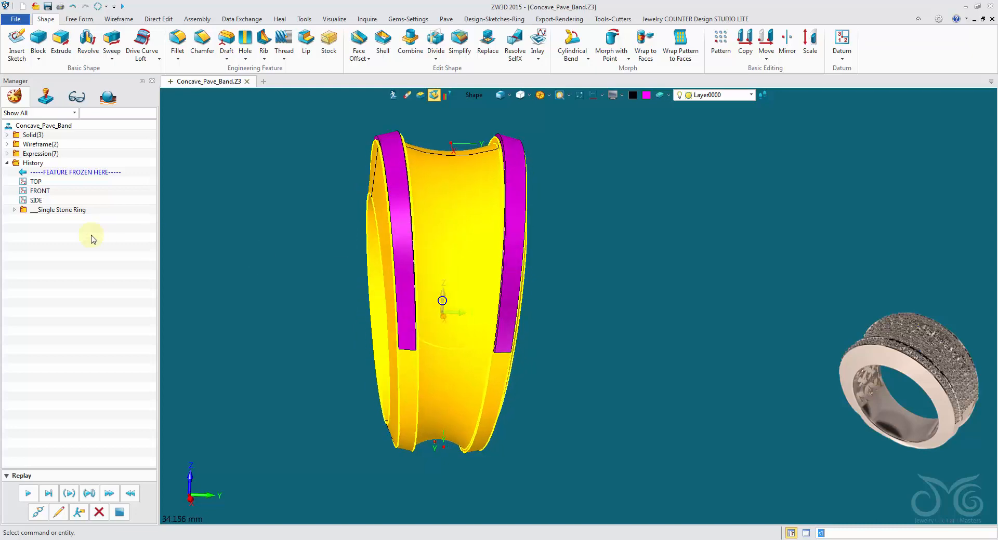
# Redefine the strip's mirror feature with a Boolean Remove, using the ring band as the Boolean shape
pyautogui.click(14, 211)
pyautogui.scroll(2, 192, 311)
pyautogui.moveTo(194, 310); pyautogui.dragTo(215, 283, button='right')
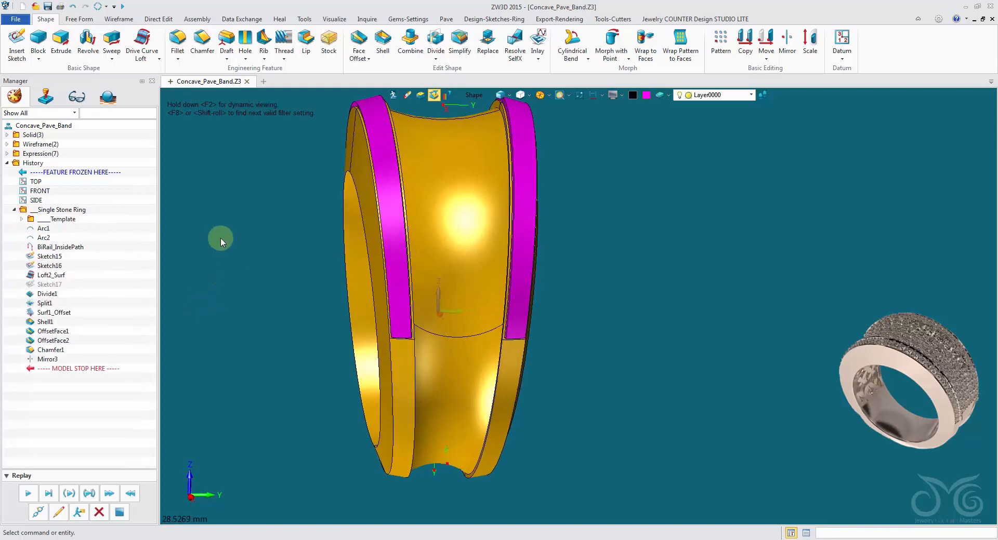
pyautogui.rightClick(239, 210)
pyautogui.click(244, 201)
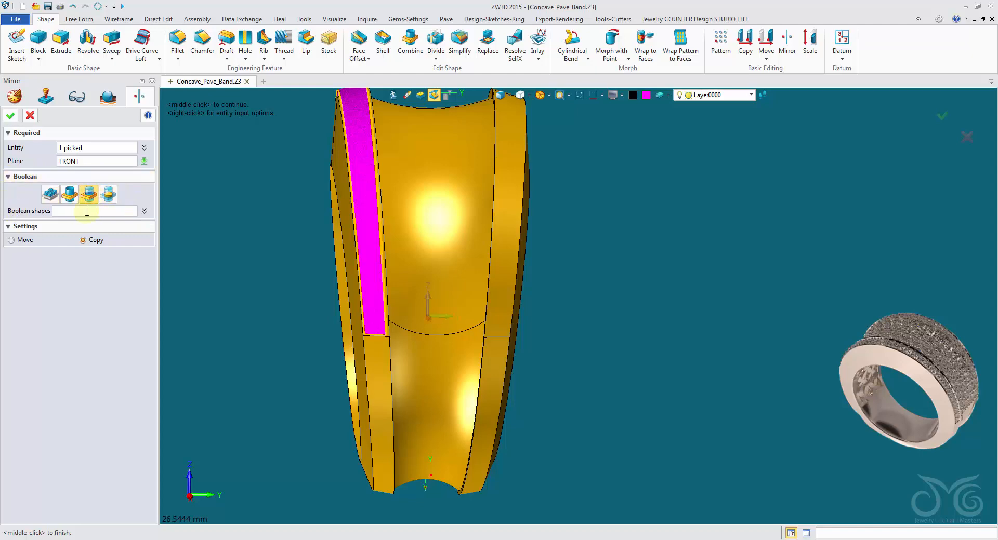
pyautogui.click(87, 212)
pyautogui.click(424, 353)
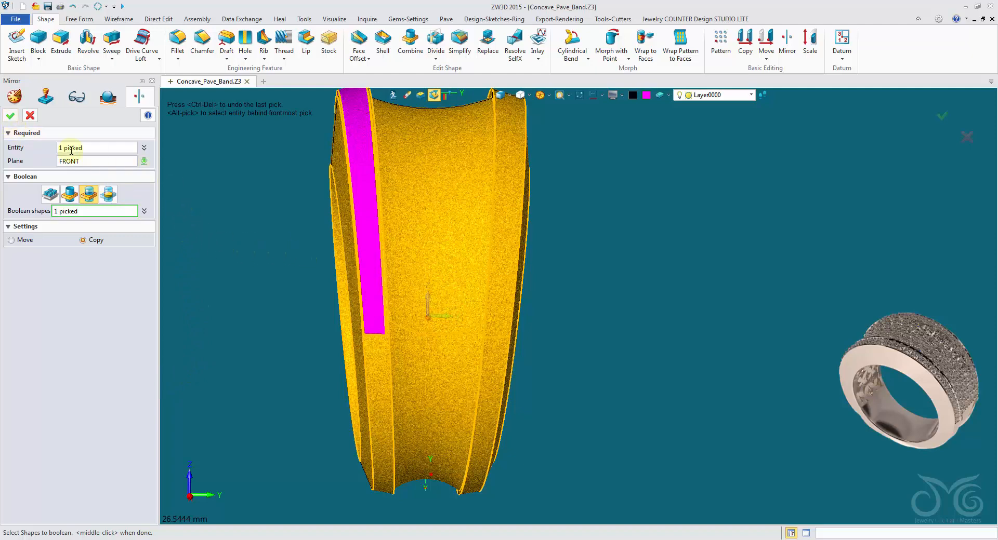
pyautogui.click(12, 119)
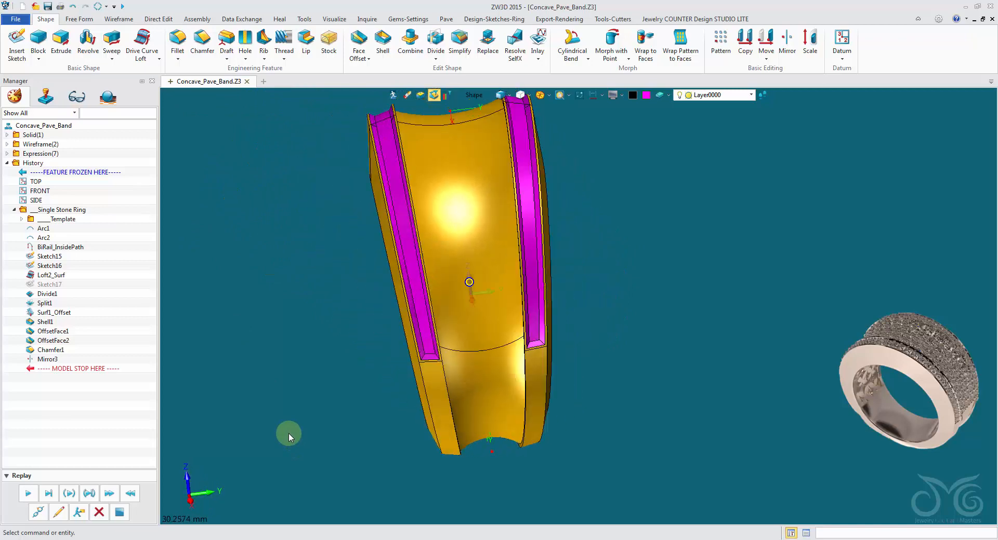
# Set the selection filter to Edge and examine the edges of the rim grooves and the concave face
pyautogui.click(284, 415)
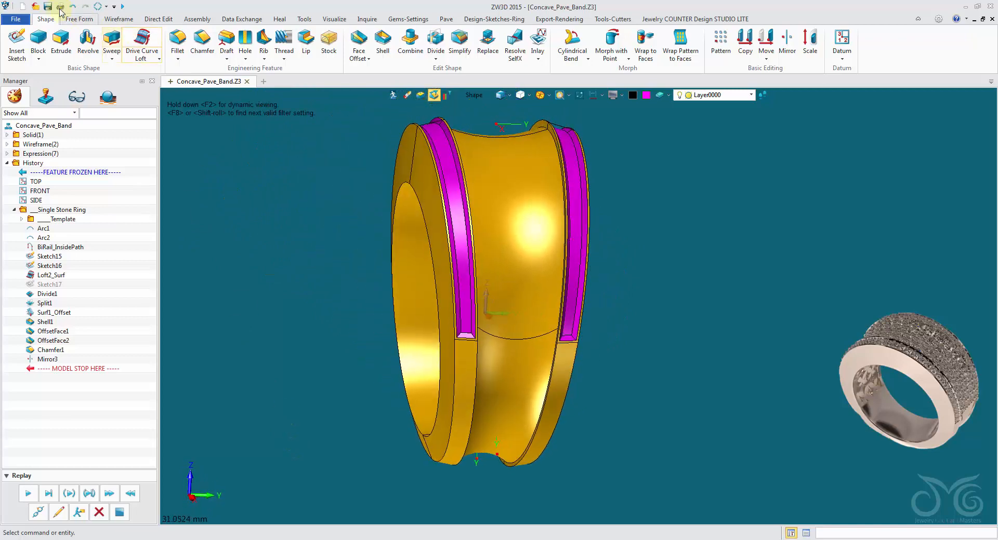
pyautogui.click(185, 202)
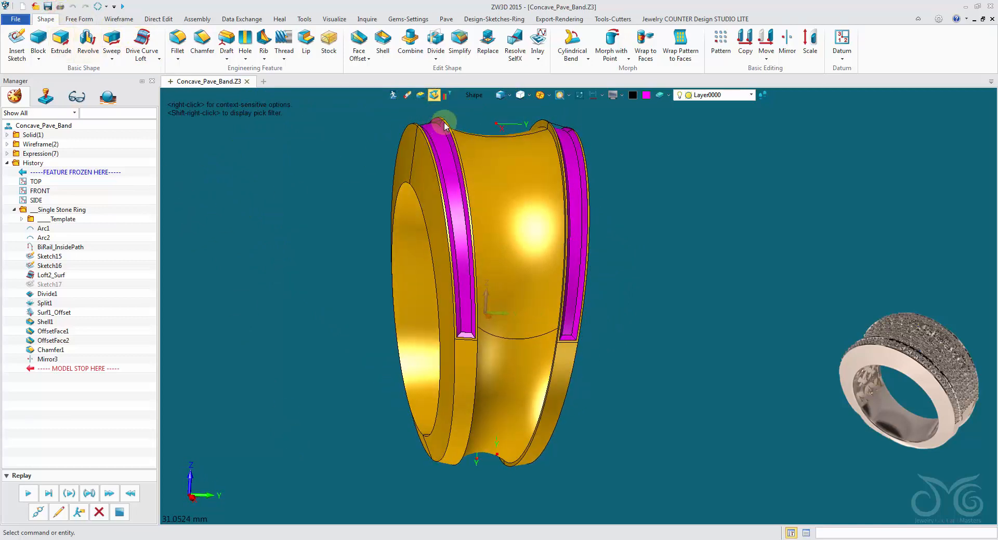
pyautogui.click(472, 101)
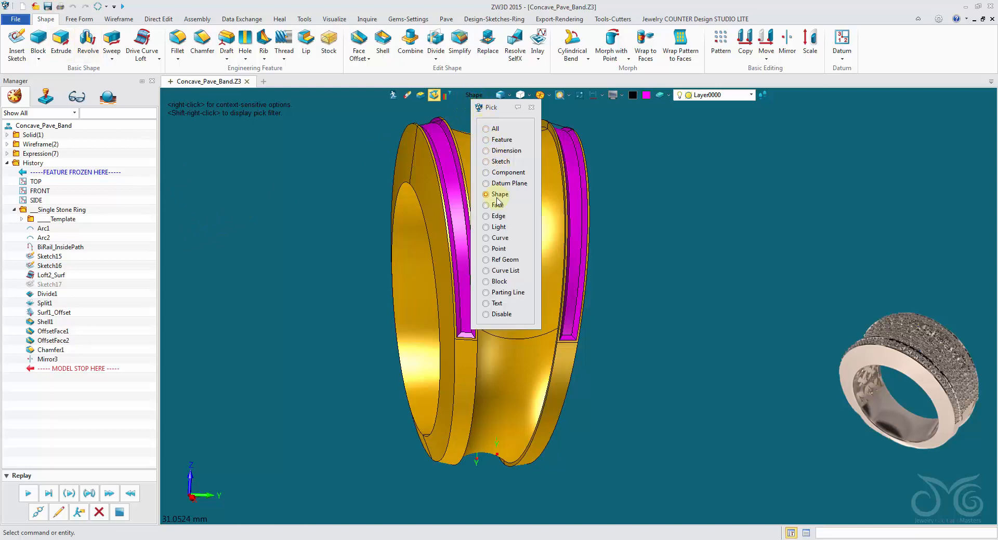
pyautogui.click(492, 219)
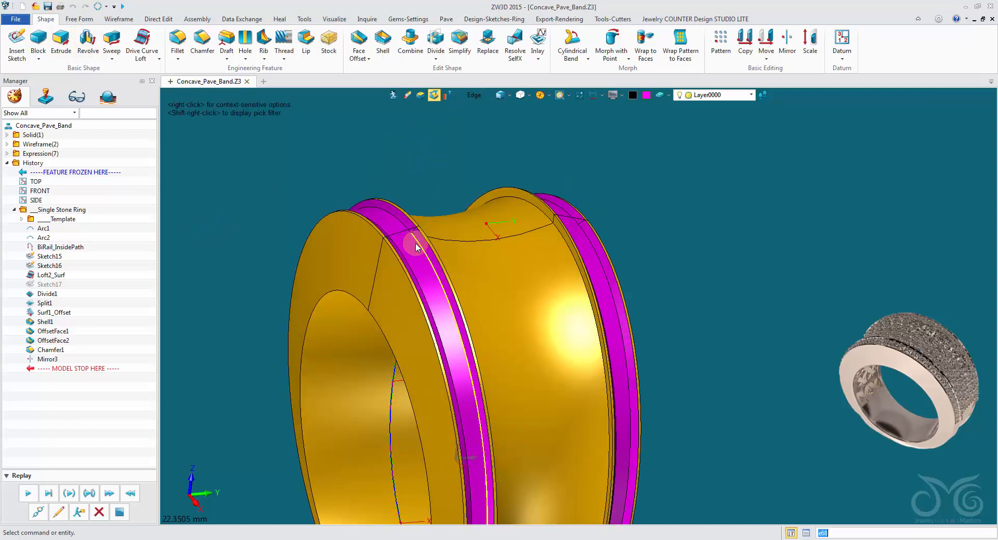
pyautogui.click(406, 227)
pyautogui.moveTo(571, 303); pyautogui.dragTo(598, 318, button='right')
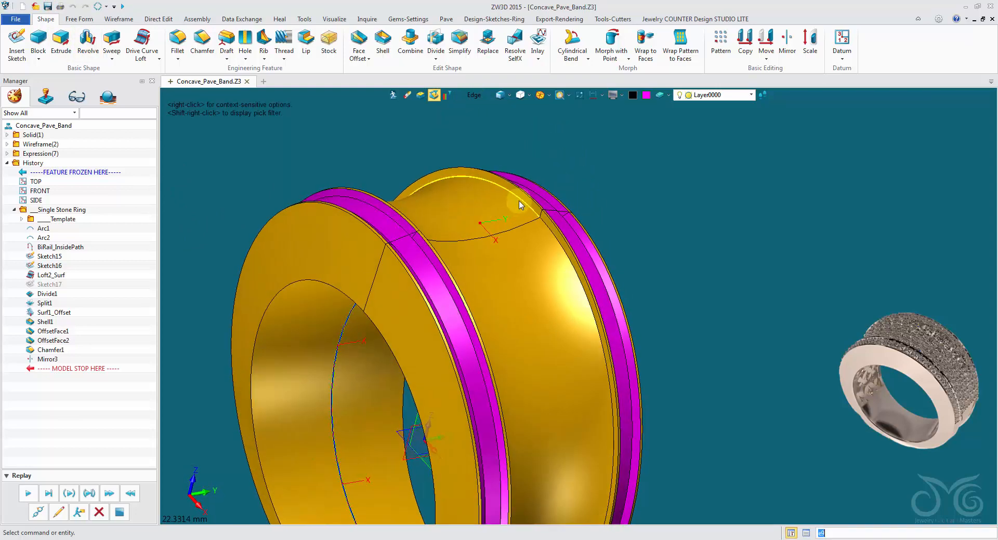
pyautogui.moveTo(520, 204); pyautogui.dragTo(560, 207, button='right')
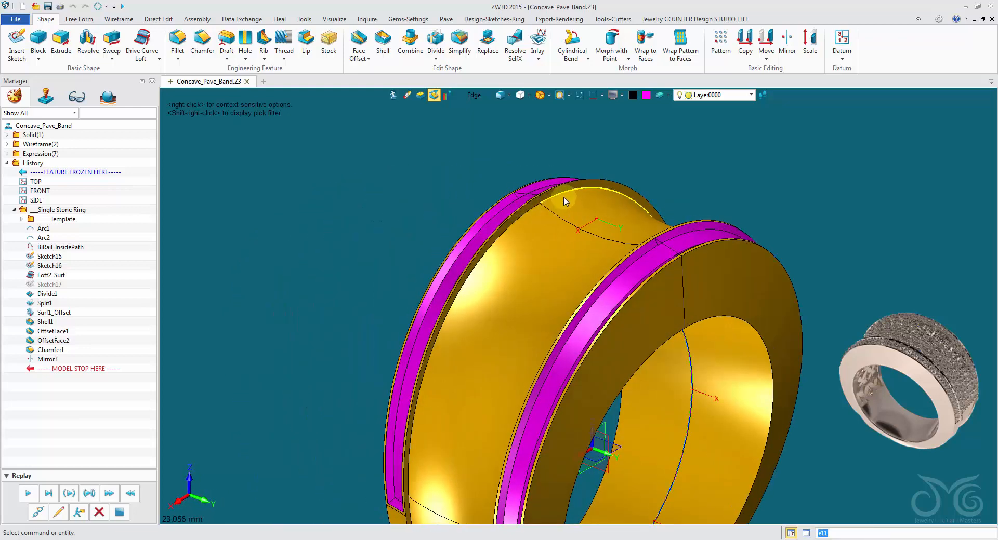
pyautogui.click(470, 226)
pyautogui.click(435, 181)
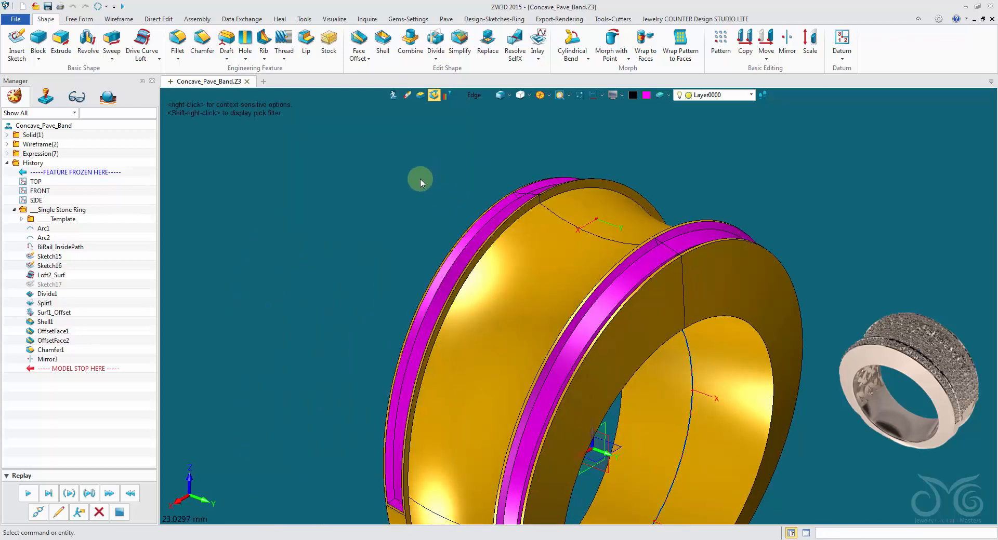
# Create curves from eight edges, covering both side edges of the concave face and the two long floor edges of one rim groove
pyautogui.click(115, 19)
pyautogui.click(201, 42)
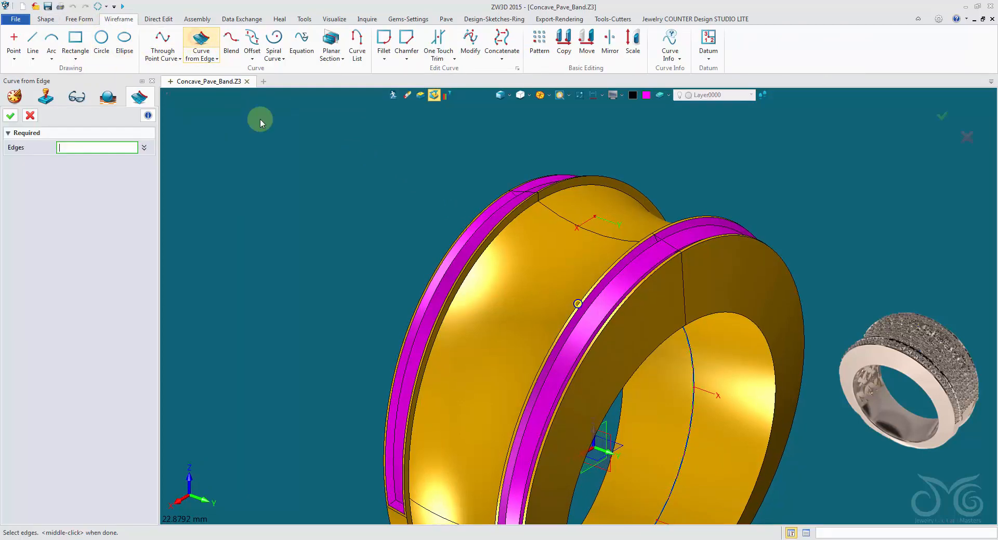
pyautogui.scroll(3, 686, 300)
pyautogui.click(479, 144)
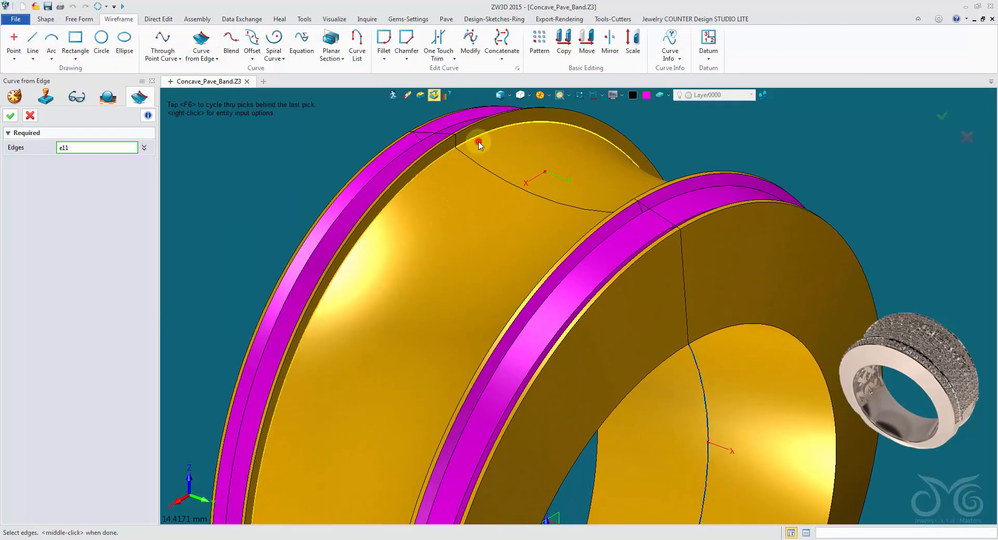
pyautogui.moveTo(478, 144); pyautogui.dragTo(430, 200, button='middle')
pyautogui.click(481, 235)
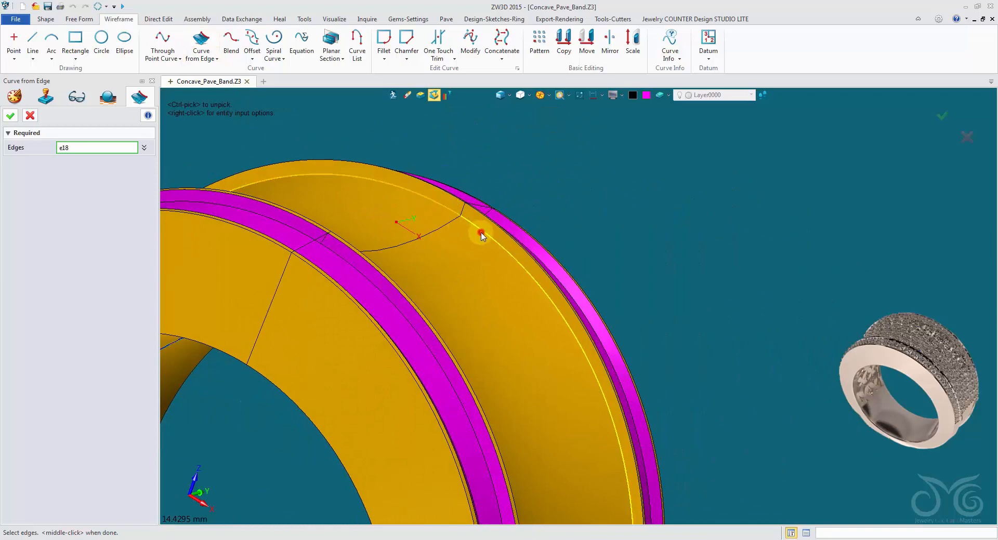
pyautogui.moveTo(481, 235); pyautogui.dragTo(364, 234, button='middle')
pyautogui.click(346, 229)
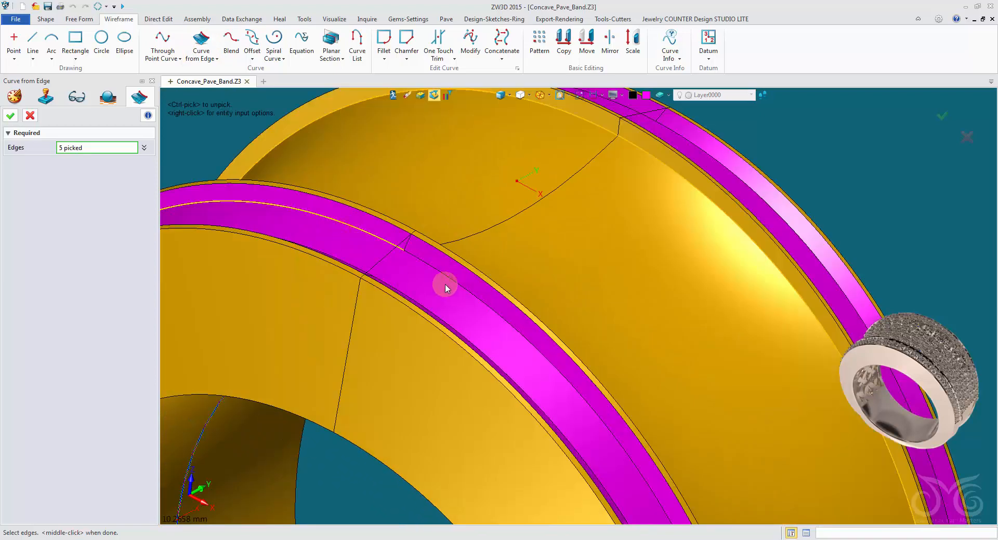
pyautogui.moveTo(450, 289); pyautogui.dragTo(582, 99, button='middle')
pyautogui.click(519, 239)
pyautogui.click(555, 220)
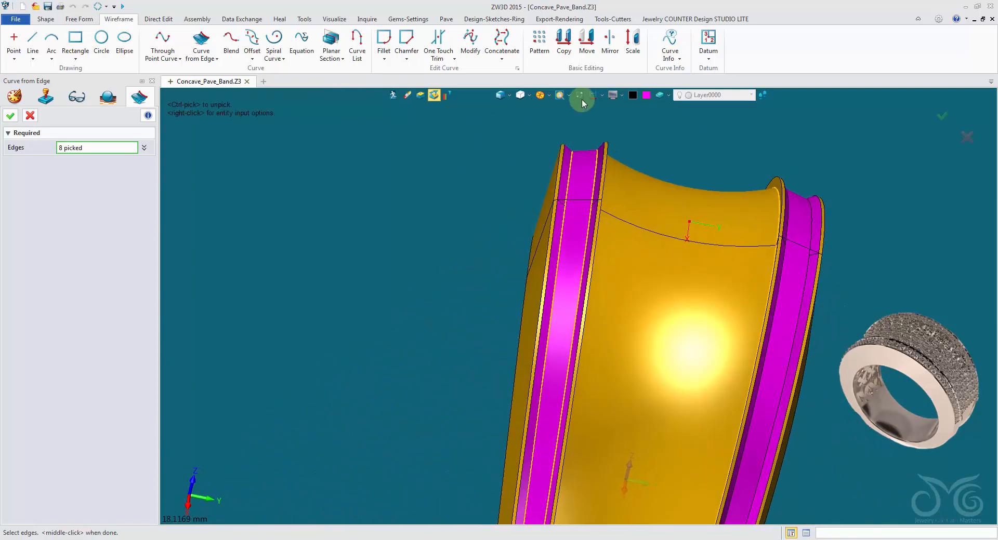
pyautogui.moveTo(519, 241); pyautogui.dragTo(835, 212, button='middle')
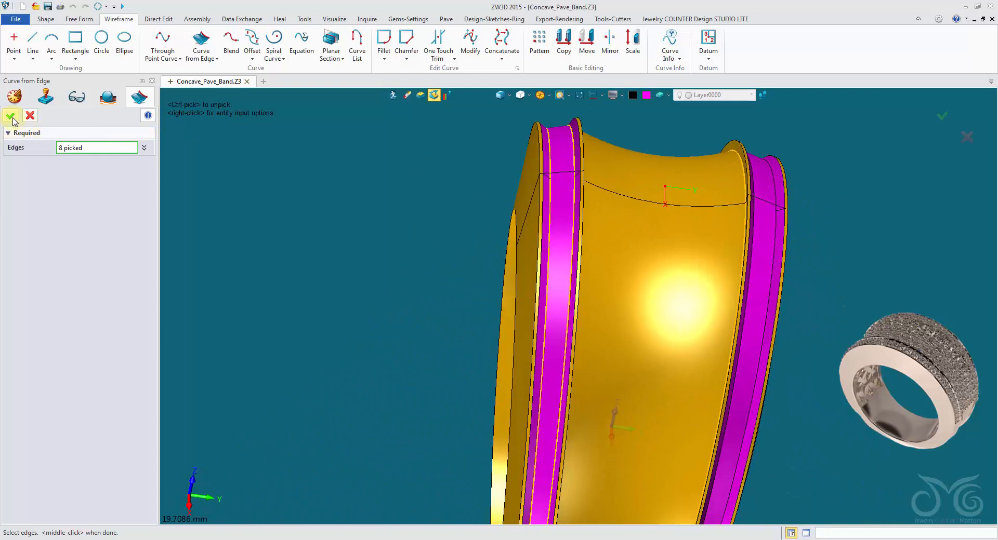
pyautogui.click(10, 115)
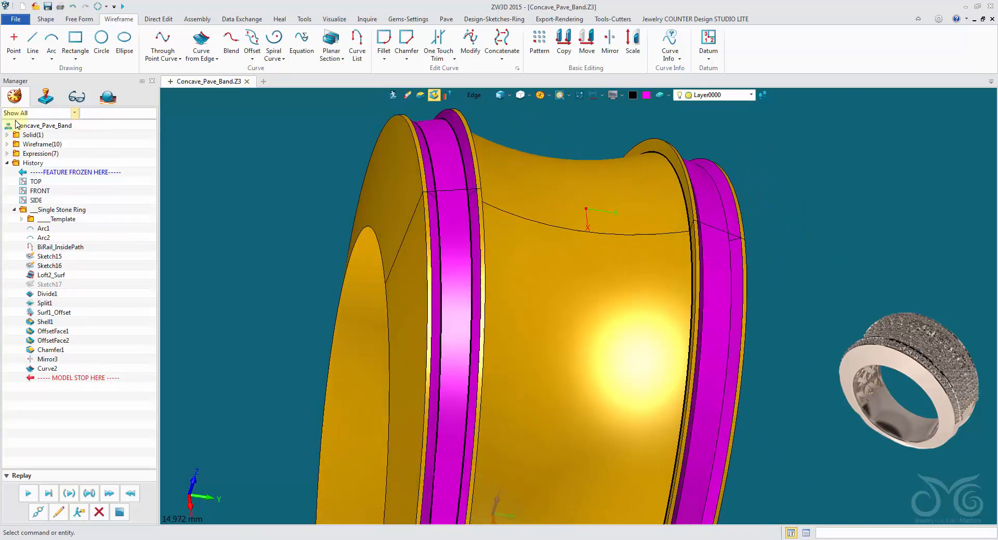
# Redefine the curves extracted from the edges, changing their colour to green
pyautogui.rightClick(267, 142)
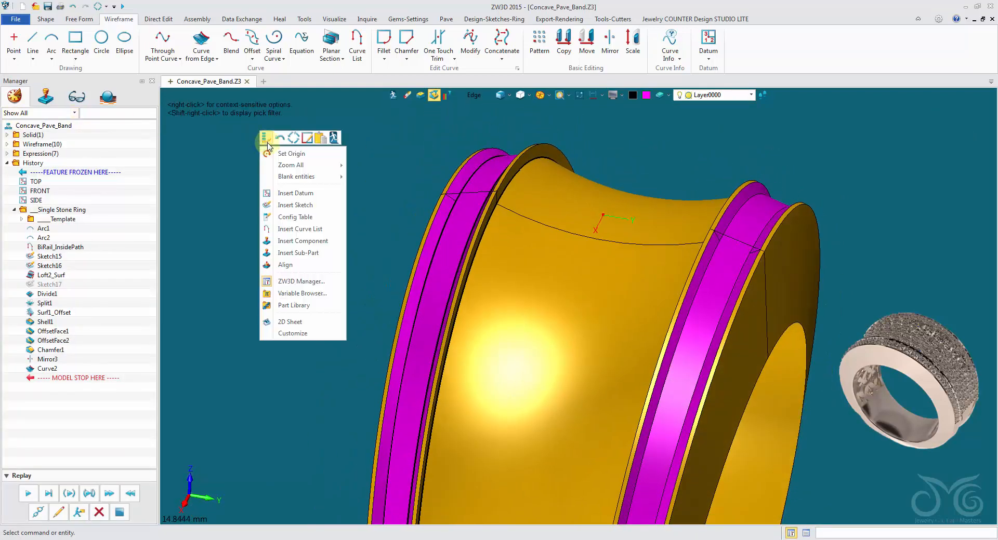
pyautogui.click(413, 130)
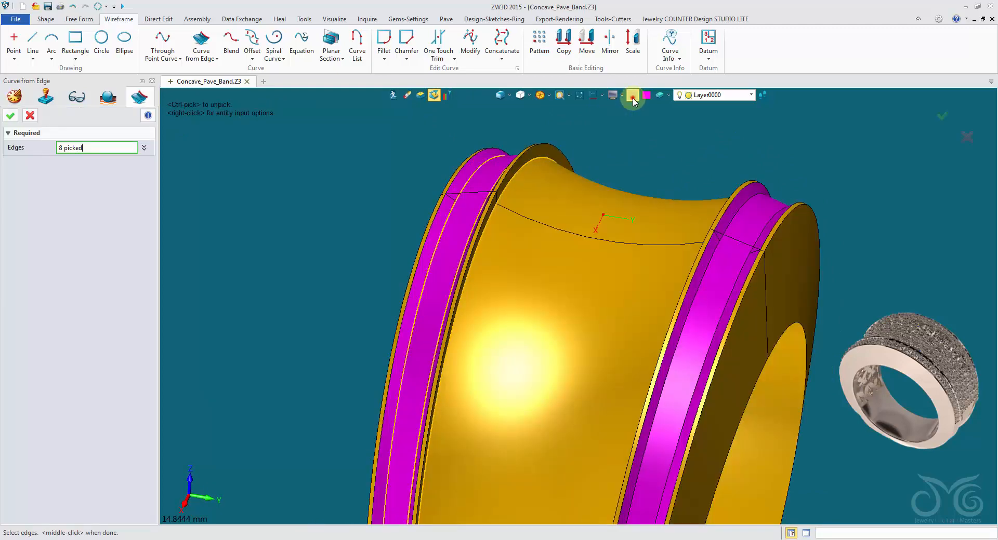
pyautogui.click(632, 99)
pyautogui.click(639, 114)
pyautogui.click(11, 115)
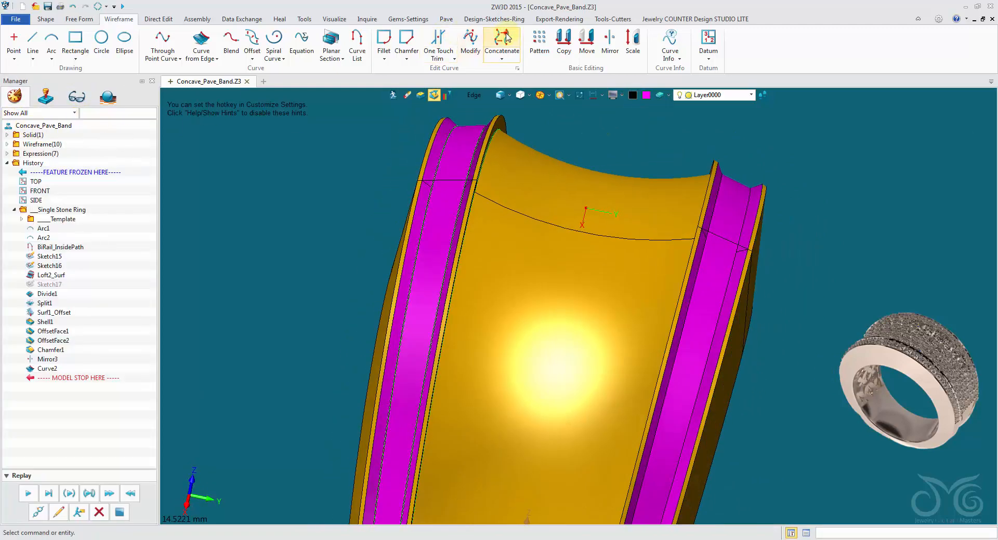
# Concatenate the two extracted curves along one side edge of the concave face into a single curve
pyautogui.click(508, 38)
pyautogui.moveTo(592, 106); pyautogui.dragTo(436, 100, button='right')
pyautogui.scroll(3, 656, 230)
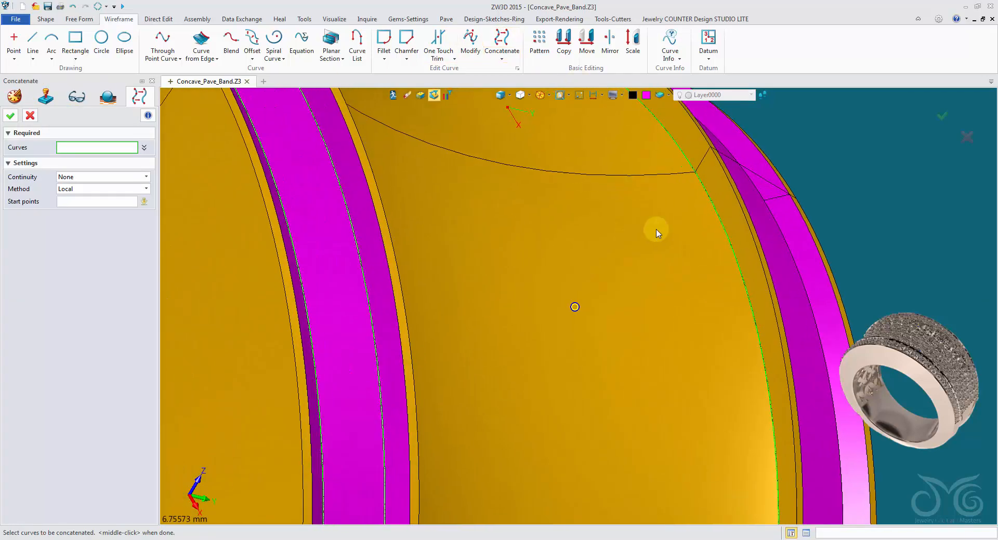
pyautogui.click(700, 186)
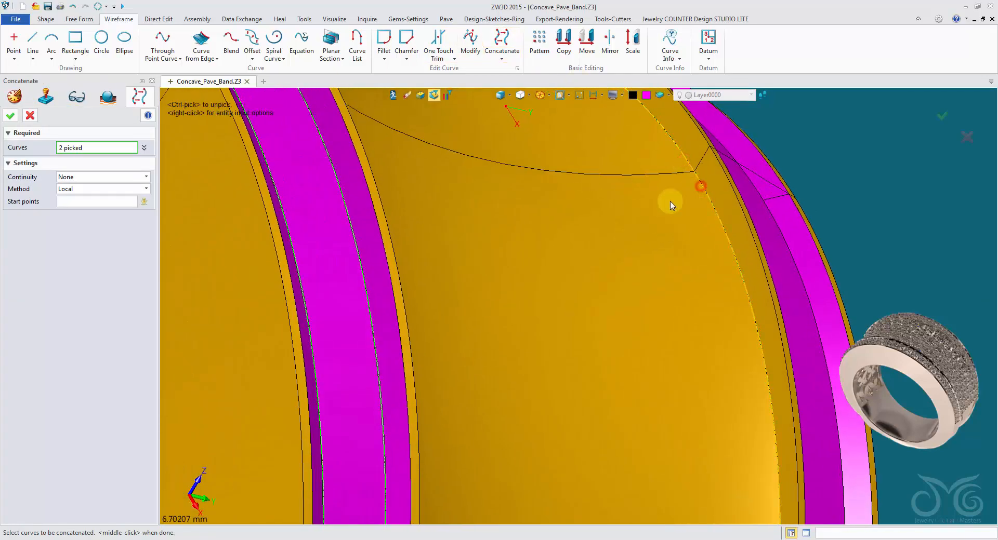
pyautogui.click(10, 116)
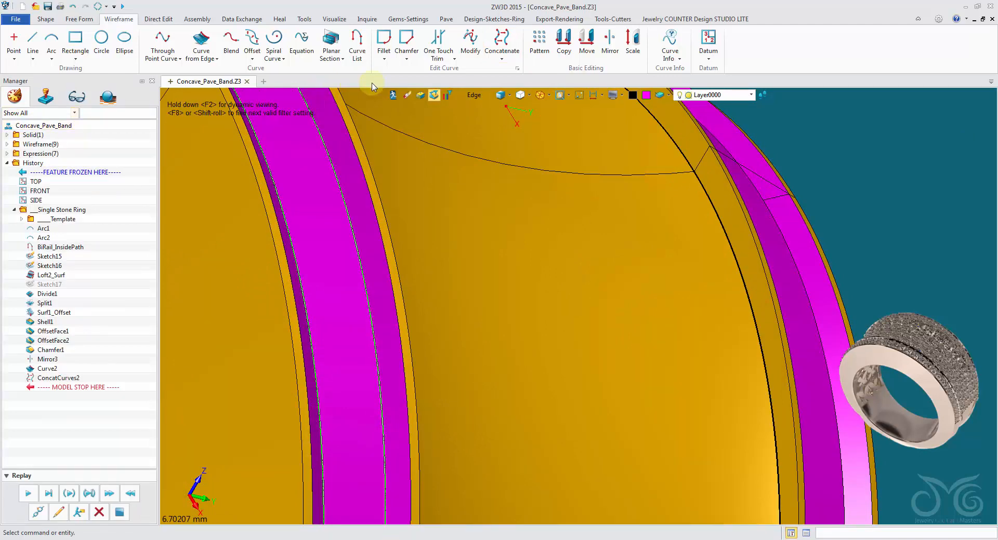
# Set the selection filter to Curve and redefine the joined curve on the concave face's side edge with a green colour
pyautogui.click(474, 96)
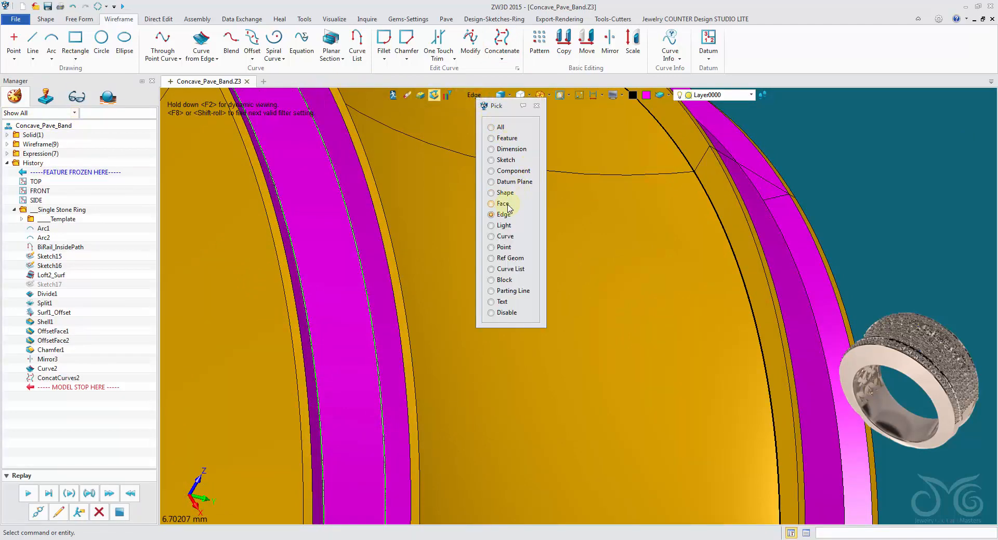
pyautogui.click(503, 236)
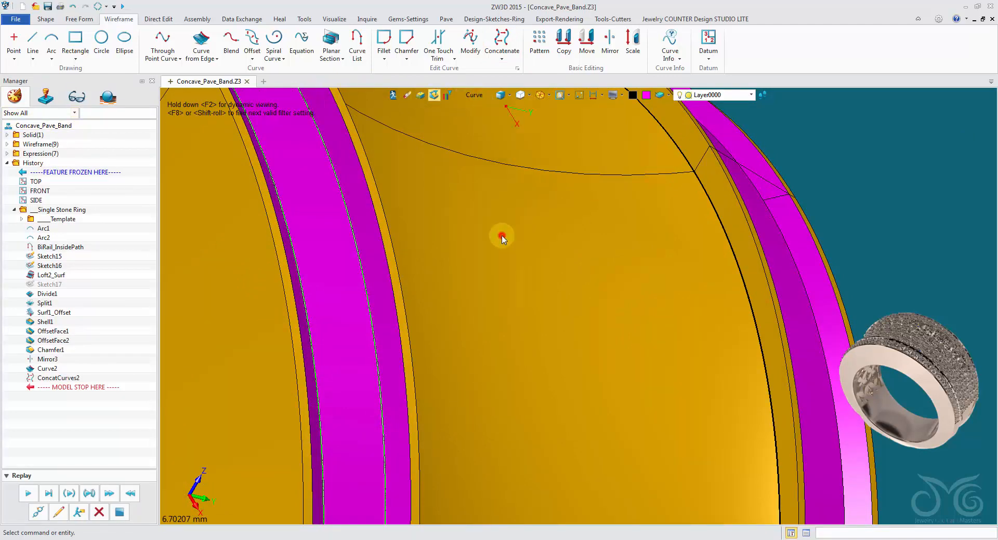
pyautogui.rightClick(812, 145)
pyautogui.click(816, 140)
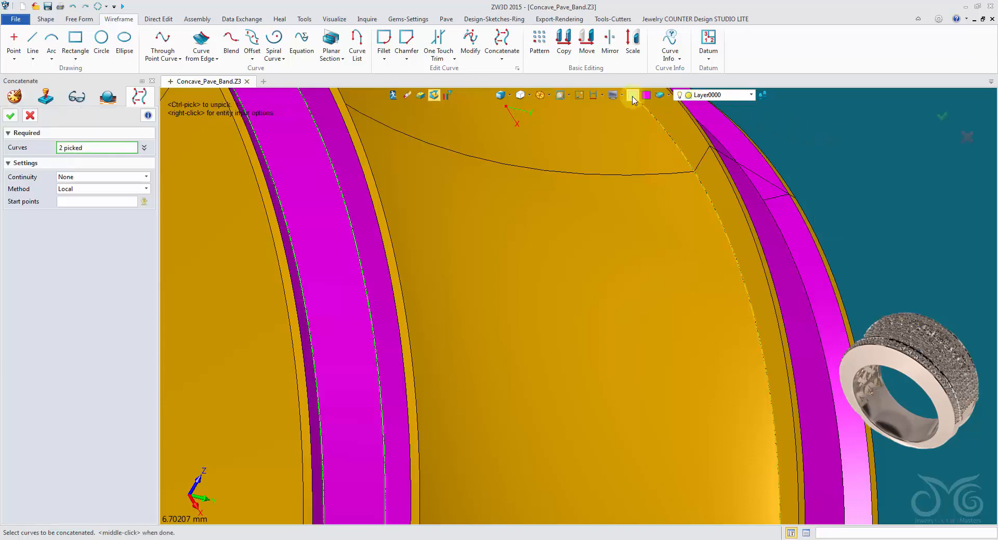
pyautogui.click(10, 117)
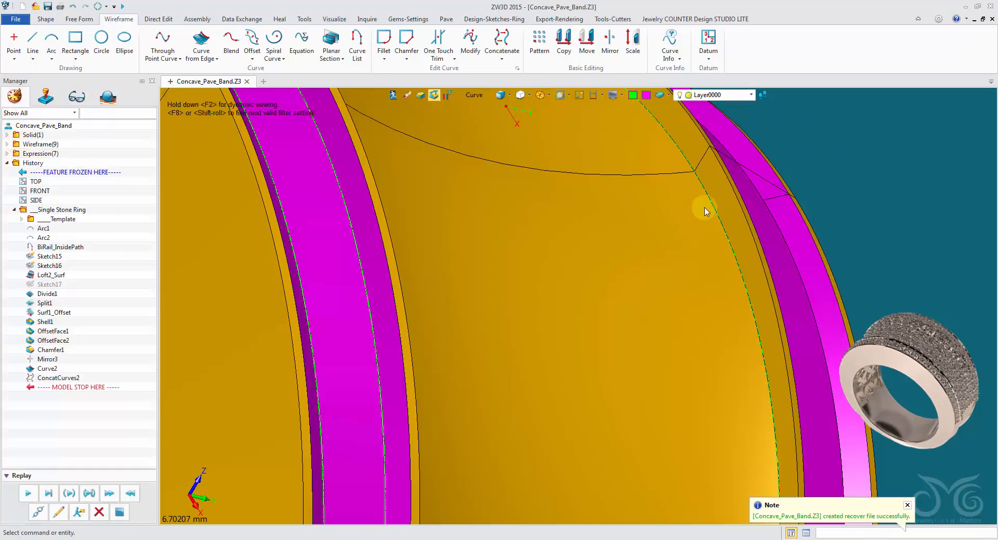
# Concatenate the two extracted curves along the opposite side edge of the concave face into a single curve
pyautogui.moveTo(597, 214)
pyautogui.mouseDown(button='right')
pyautogui.moveTo(491, 215)
pyautogui.moveTo(530, 191)
pyautogui.moveTo(529, 233)
pyautogui.moveTo(564, 236)
pyautogui.mouseUp(button='right')
pyautogui.middleClick(530, 191)
pyautogui.click(596, 235)
pyautogui.click(650, 230)
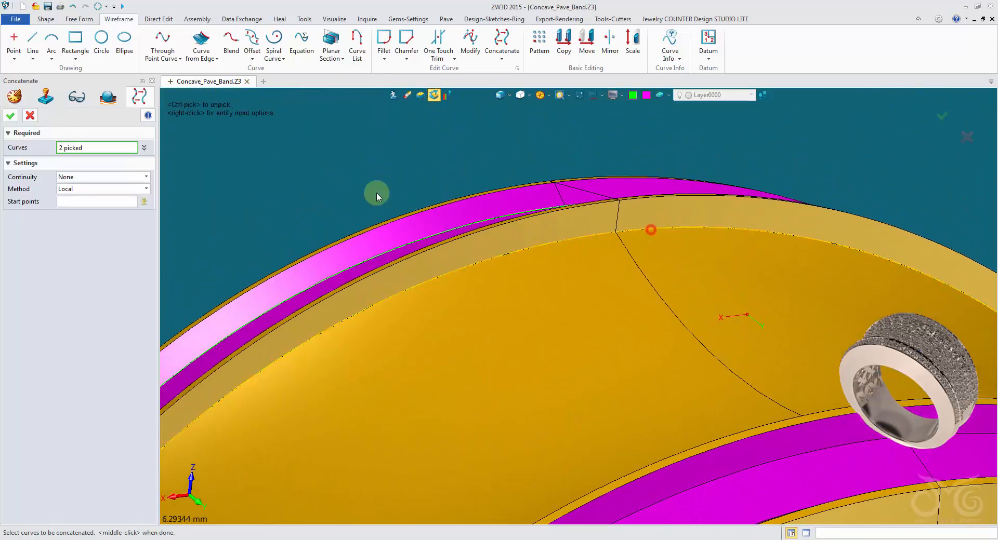
pyautogui.click(17, 116)
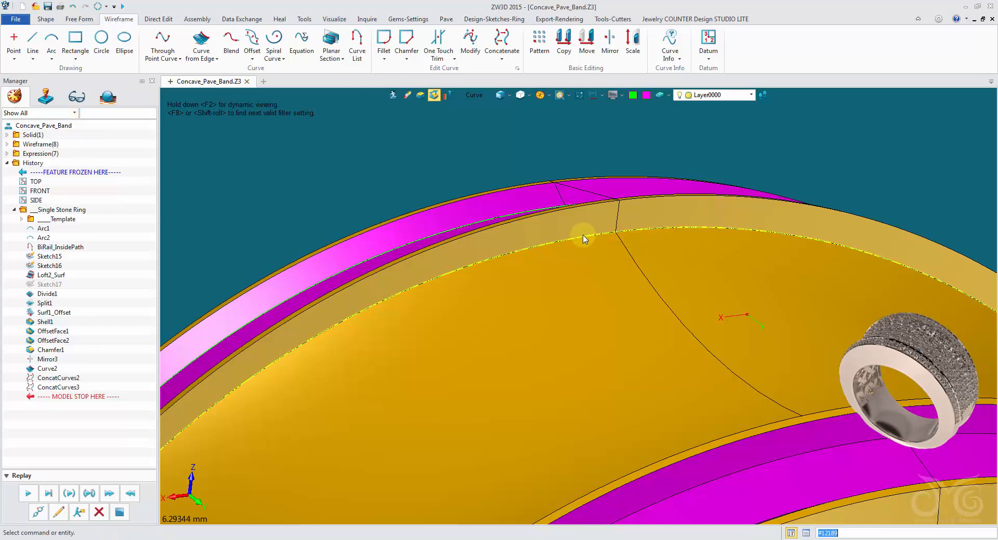
# Concatenate the two extracted curves along one long floor edge of the rim groove into a single curve
pyautogui.moveTo(428, 254); pyautogui.dragTo(345, 192, button='right')
pyautogui.middleClick(447, 291)
pyautogui.click(459, 299)
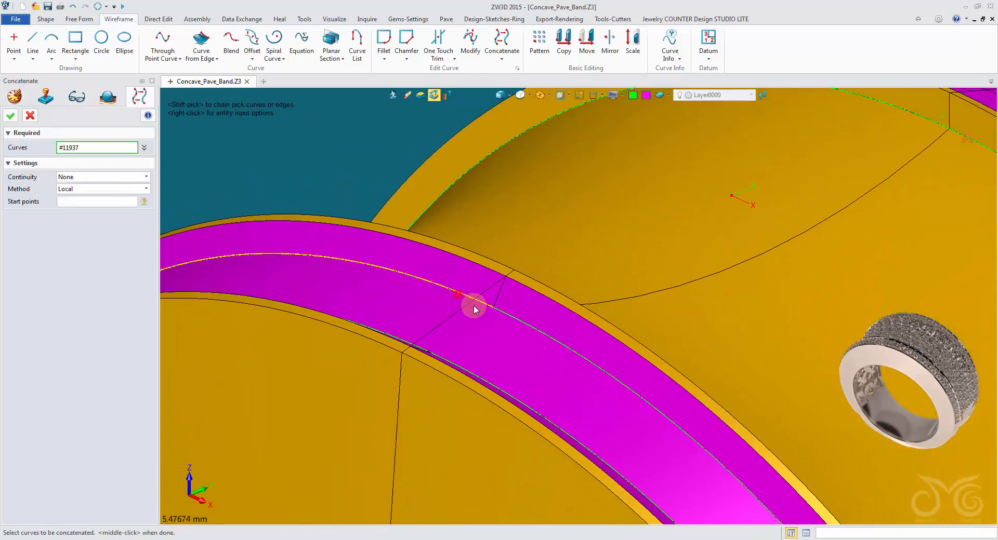
pyautogui.click(519, 322)
pyautogui.click(10, 117)
pyautogui.click(530, 326)
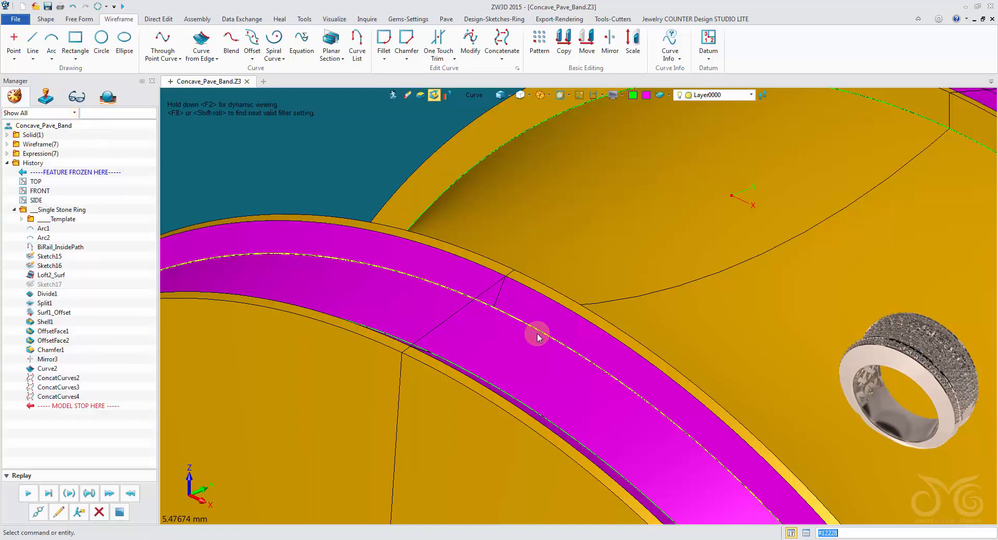
# Concatenate the two extracted curves along the remaining long floor edge of the rim groove into a single curve
pyautogui.moveTo(539, 334); pyautogui.dragTo(436, 289, button='right')
pyautogui.middleClick(432, 200)
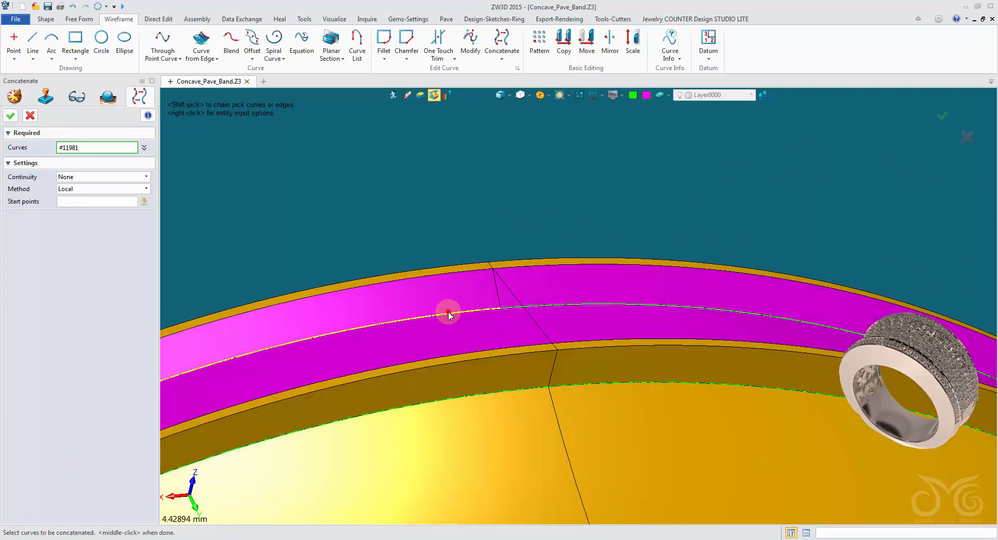
pyautogui.click(530, 305)
pyautogui.click(549, 305)
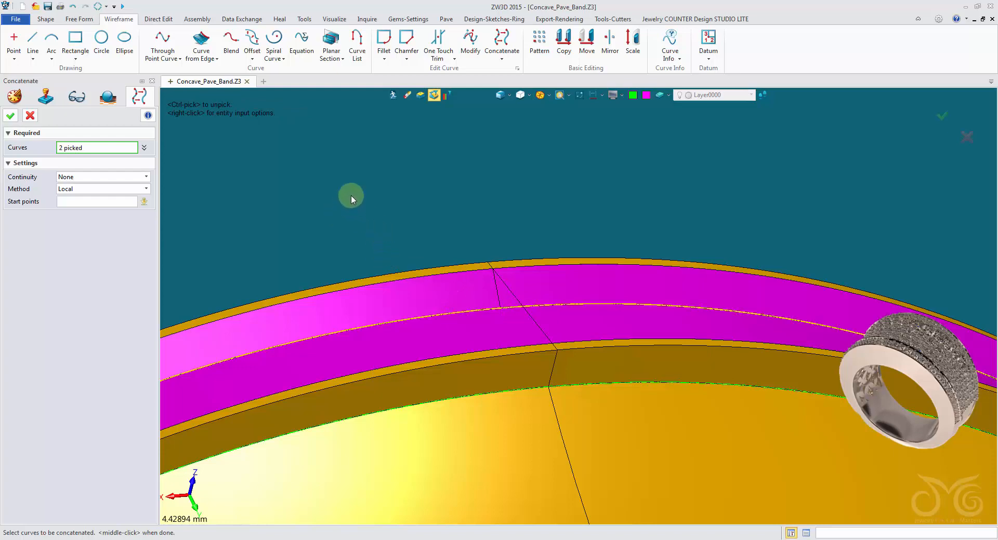
pyautogui.click(29, 115)
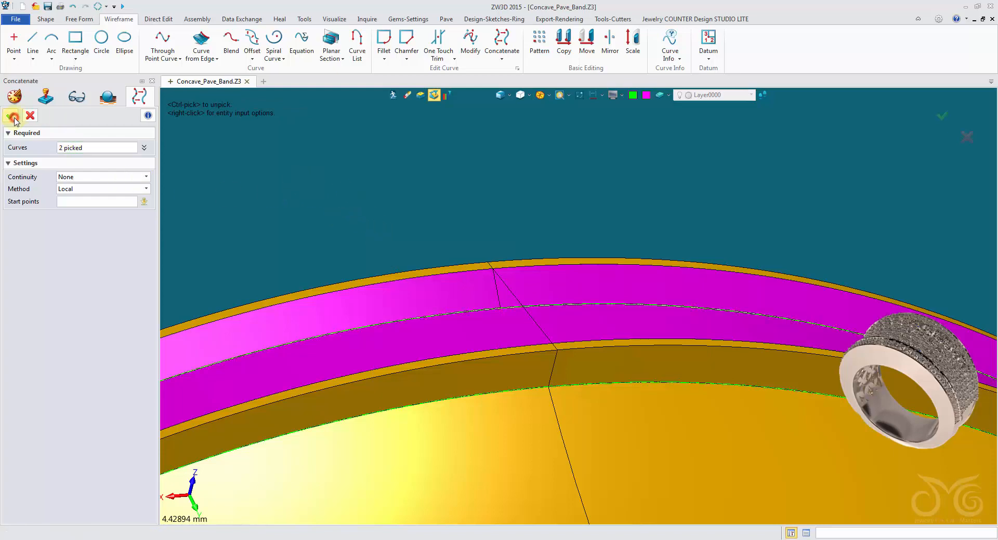
# Try to shell the ring solid with a thickness of -1 mm, leaving the inner finger face open
pyautogui.moveTo(461, 267)
pyautogui.mouseDown(button='right')
pyautogui.moveTo(498, 335)
pyautogui.moveTo(541, 329)
pyautogui.moveTo(610, 209)
pyautogui.moveTo(865, 276)
pyautogui.moveTo(837, 244)
pyautogui.moveTo(658, 386)
pyautogui.moveTo(769, 363)
pyautogui.moveTo(663, 311)
pyautogui.moveTo(616, 264)
pyautogui.moveTo(601, 223)
pyautogui.moveTo(579, 225)
pyautogui.moveTo(602, 232)
pyautogui.moveTo(544, 294)
pyautogui.moveTo(536, 290)
pyautogui.moveTo(539, 306)
pyautogui.moveTo(581, 308)
pyautogui.moveTo(252, 286)
pyautogui.mouseUp(button='right')
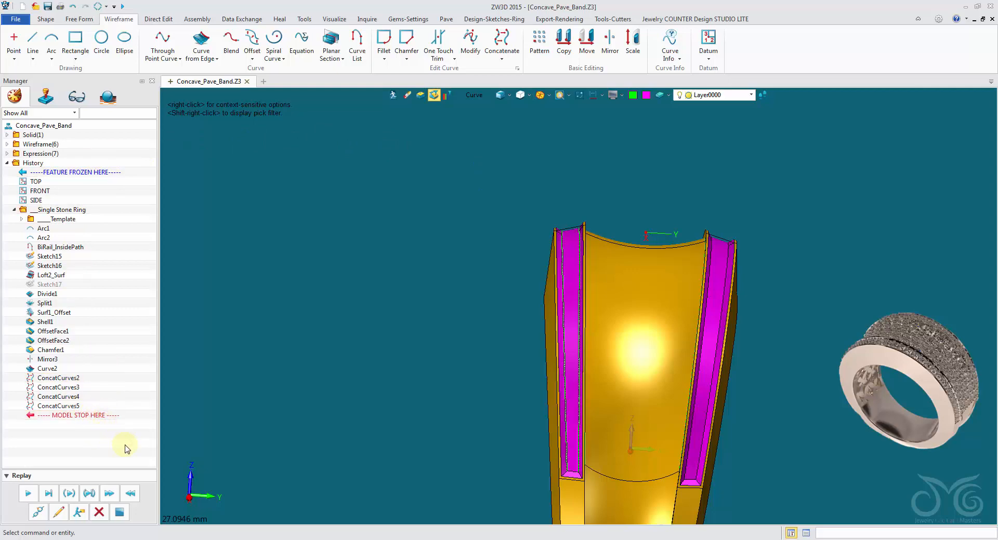
pyautogui.moveTo(439, 270); pyautogui.dragTo(469, 285, button='right')
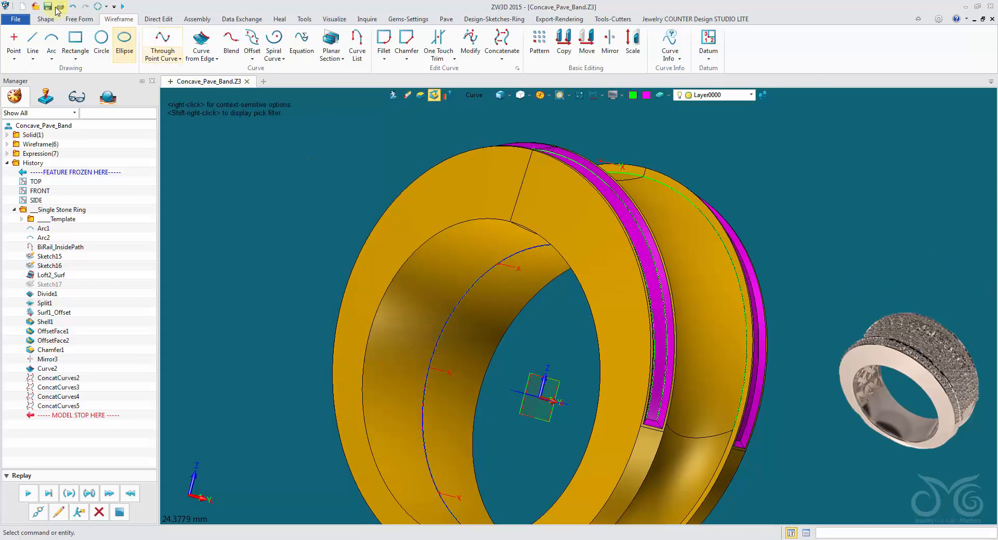
pyautogui.click(47, 19)
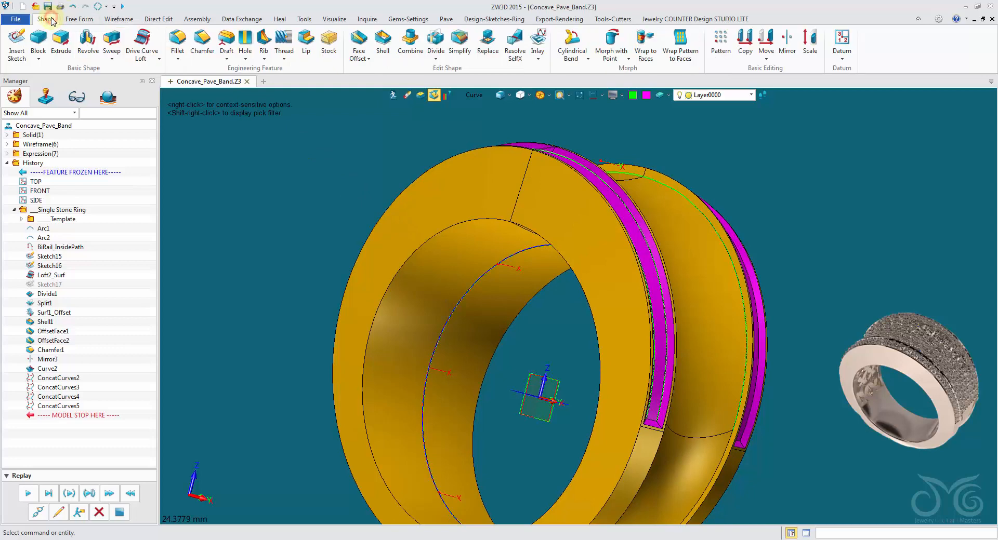
pyautogui.click(383, 44)
pyautogui.click(443, 297)
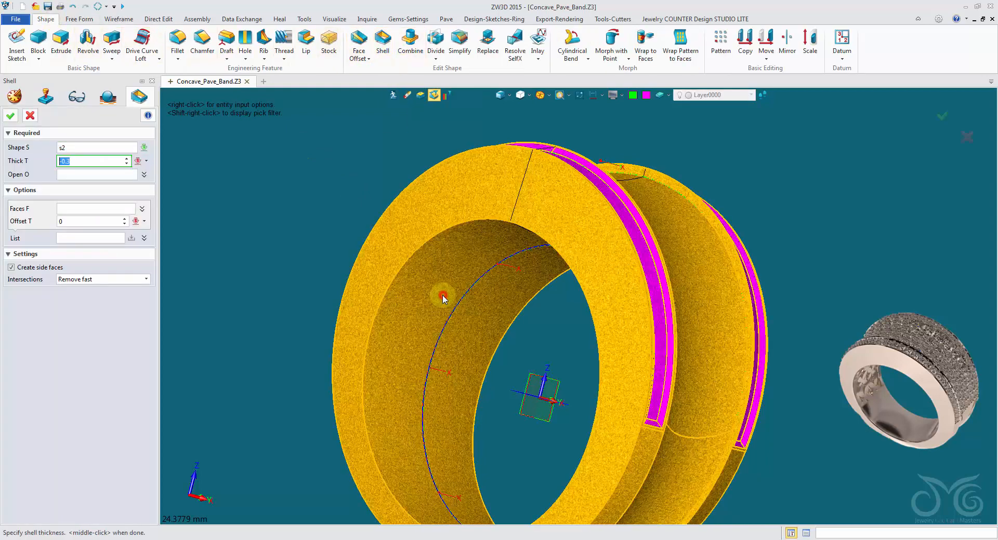
pyautogui.click(75, 175)
pyautogui.click(390, 326)
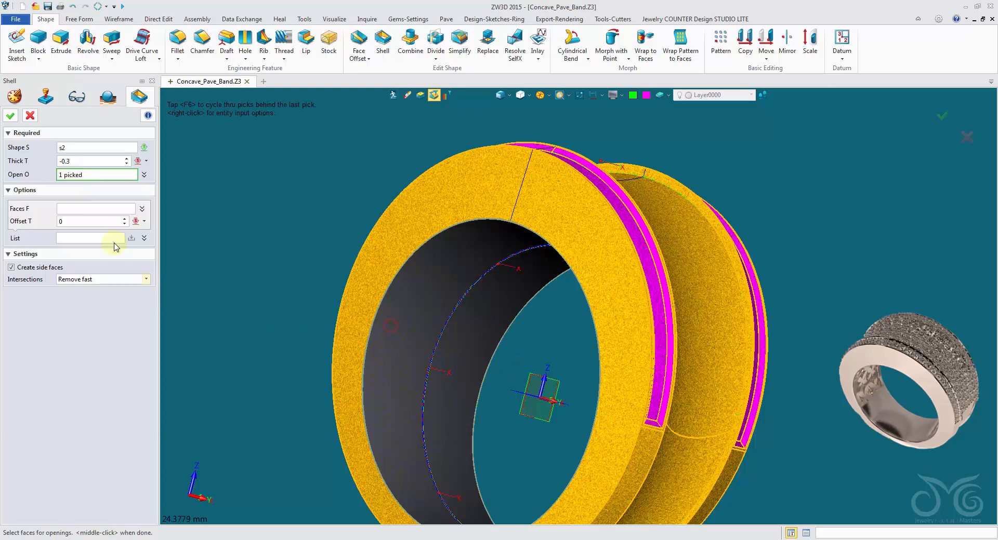
pyautogui.click(73, 163)
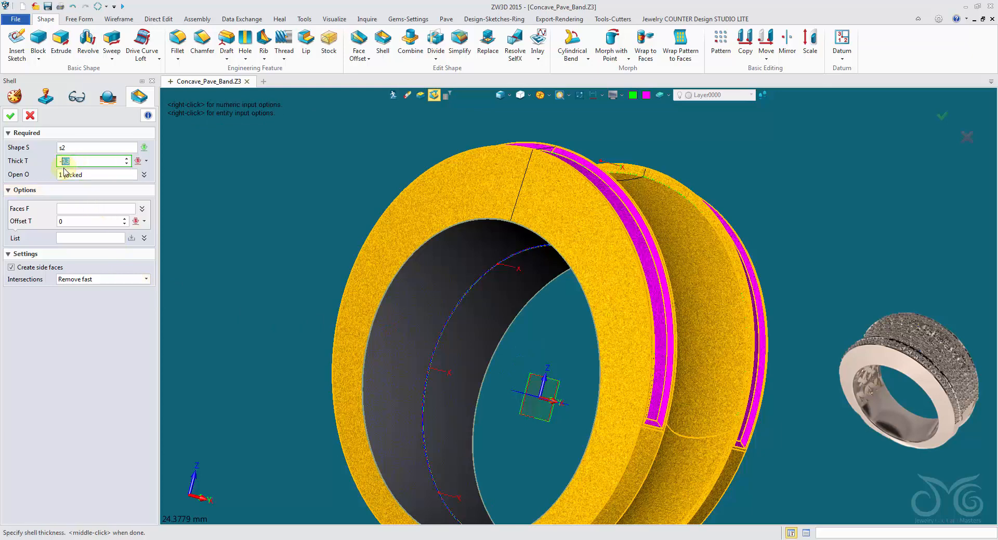
pyautogui.click(11, 115)
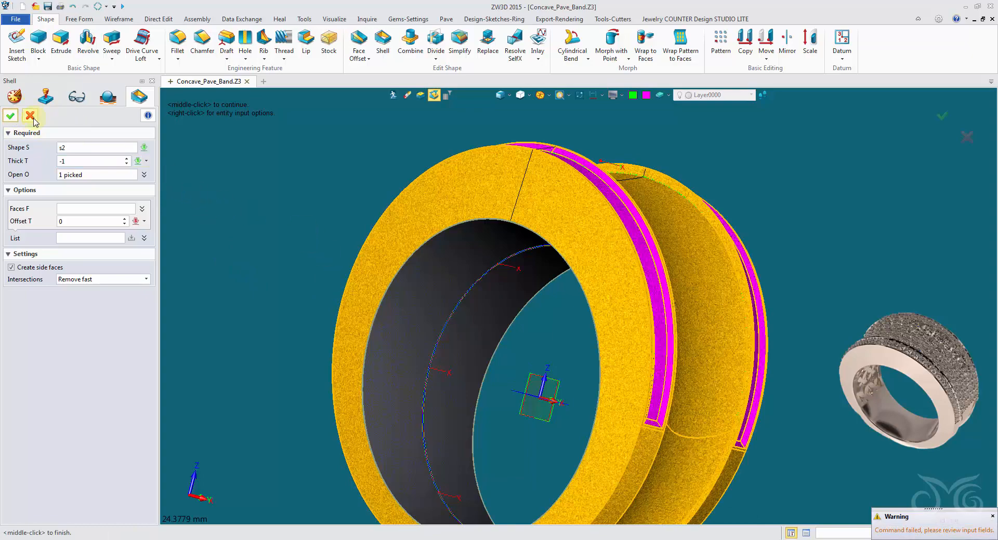
pyautogui.click(30, 117)
# Examine the rim groove and concave face profiles in wireframe display, and return to the shaded display
pyautogui.moveTo(311, 185); pyautogui.dragTo(503, 104, button='right')
pyautogui.scroll(4, 424, 203)
pyautogui.scroll(2, 505, 184)
pyautogui.scroll(2, 537, 223)
pyautogui.click(501, 95)
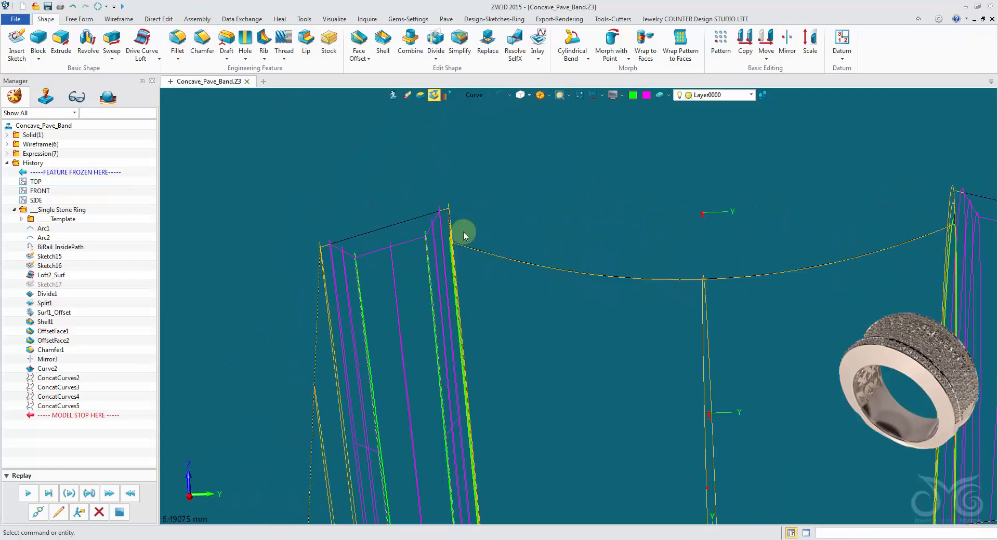
pyautogui.moveTo(463, 232)
pyautogui.mouseDown(button='right')
pyautogui.moveTo(404, 263)
pyautogui.moveTo(326, 250)
pyautogui.moveTo(323, 267)
pyautogui.moveTo(353, 241)
pyautogui.moveTo(428, 272)
pyautogui.moveTo(393, 317)
pyautogui.mouseUp(button='right')
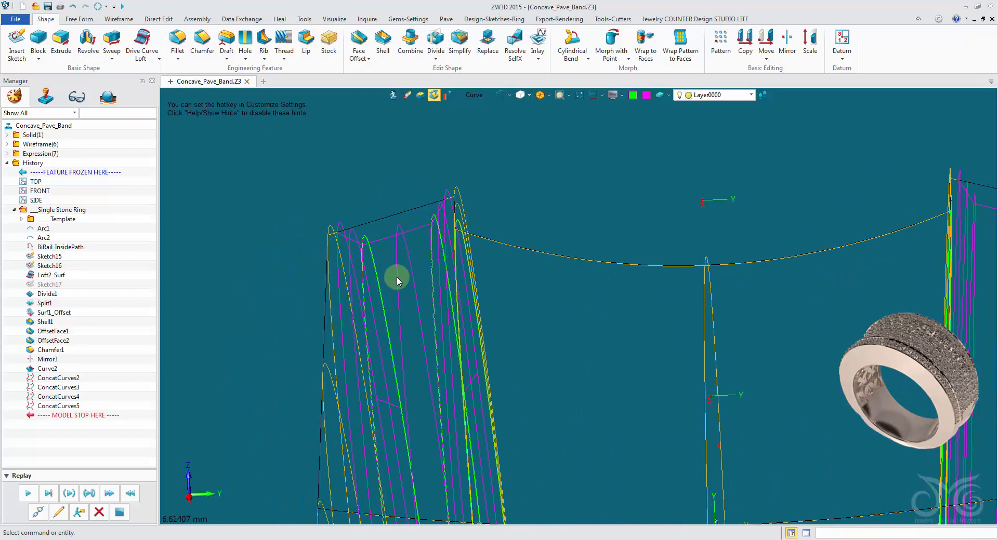
pyautogui.moveTo(396, 281); pyautogui.dragTo(486, 122, button='right')
pyautogui.click(501, 97)
pyautogui.moveTo(312, 202); pyautogui.dragTo(266, 237, button='right')
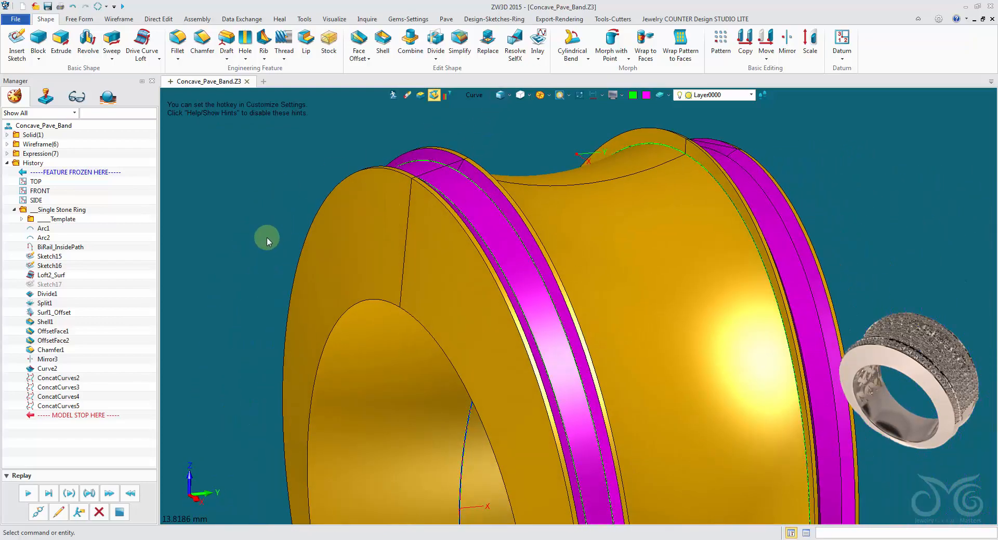
# Try shelling the ring solid with a thickness of -0.2 mm and the inner finger face open, and undo the shell
pyautogui.click(389, 40)
pyautogui.moveTo(579, 306); pyautogui.dragTo(414, 264, button='right')
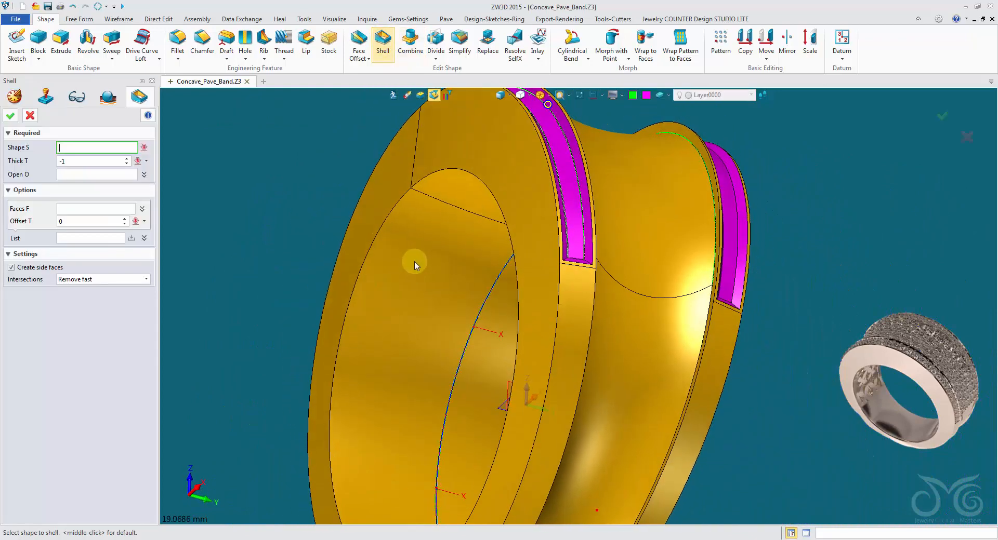
pyautogui.click(418, 262)
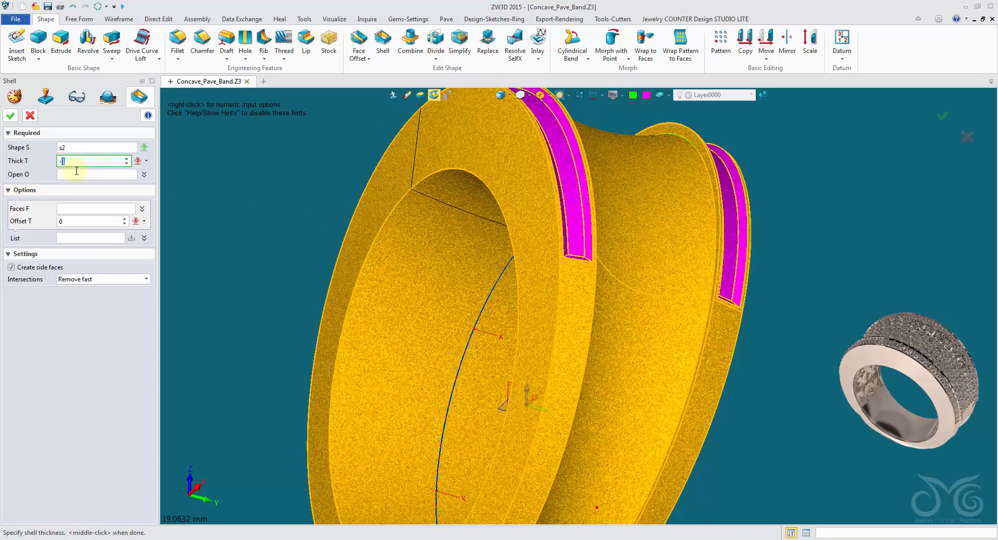
pyautogui.write('0.2')
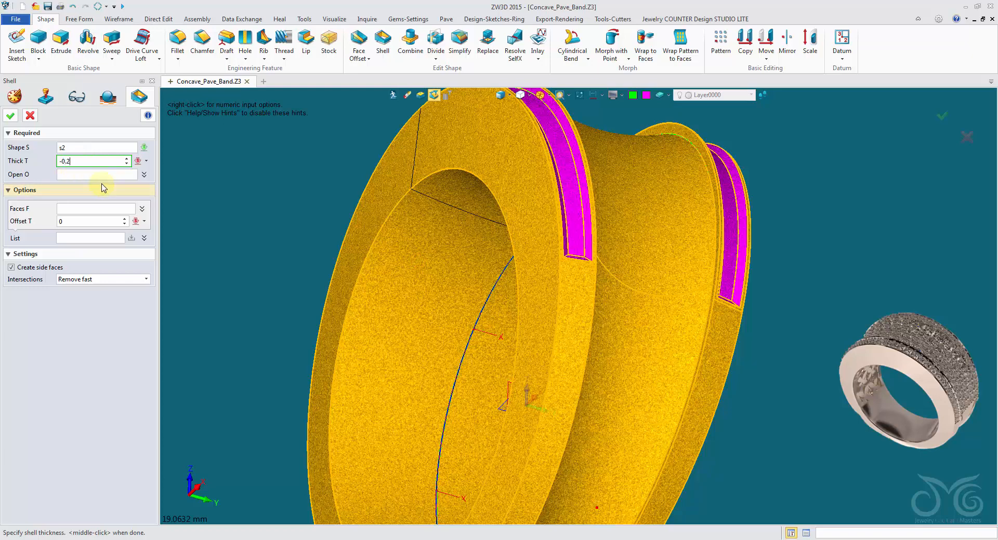
pyautogui.click(100, 174)
pyautogui.click(468, 263)
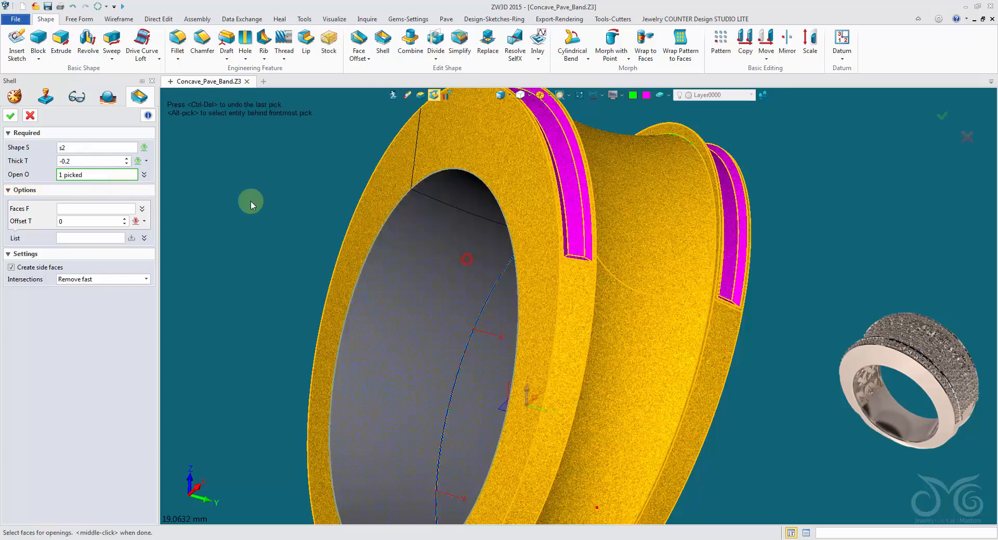
pyautogui.click(11, 115)
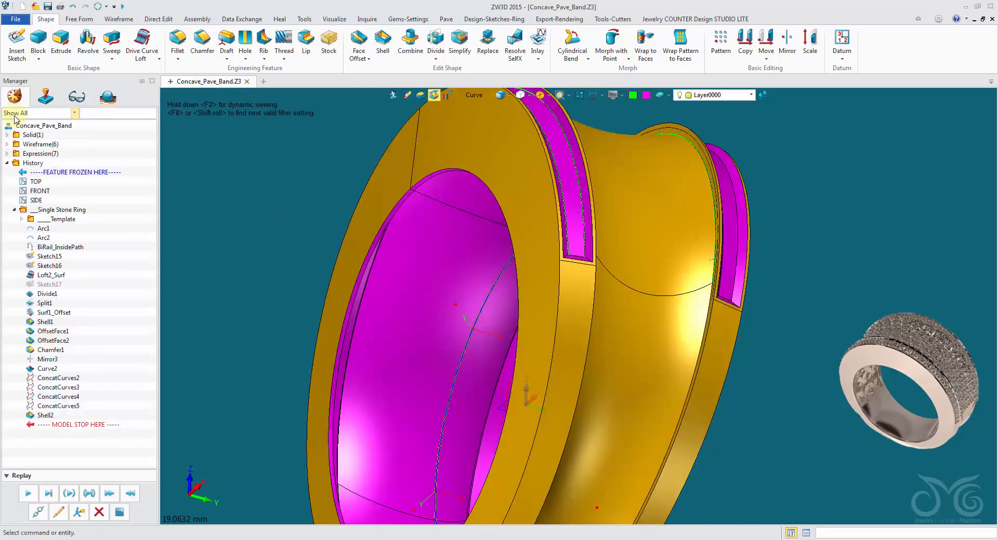
pyautogui.moveTo(206, 182); pyautogui.dragTo(89, 9, button='middle')
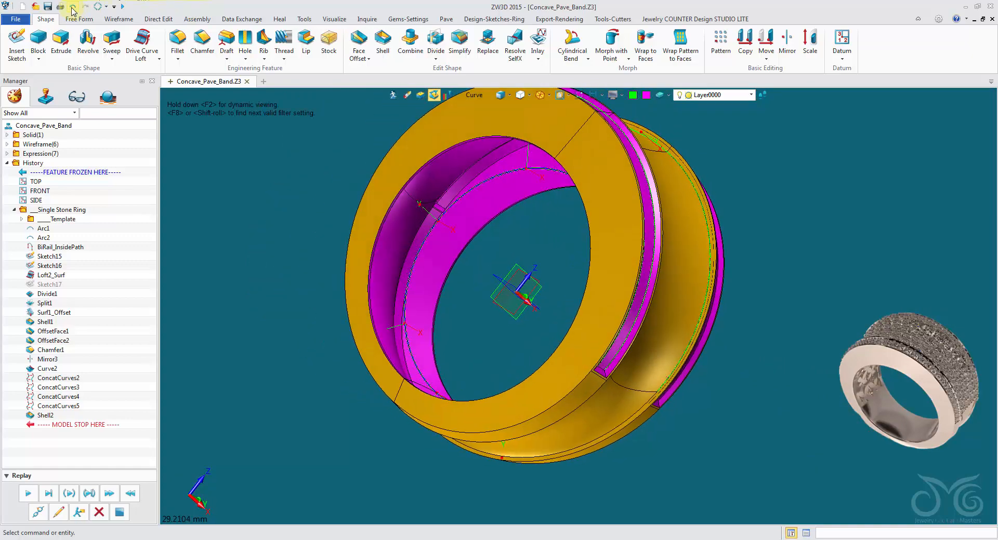
pyautogui.click(73, 7)
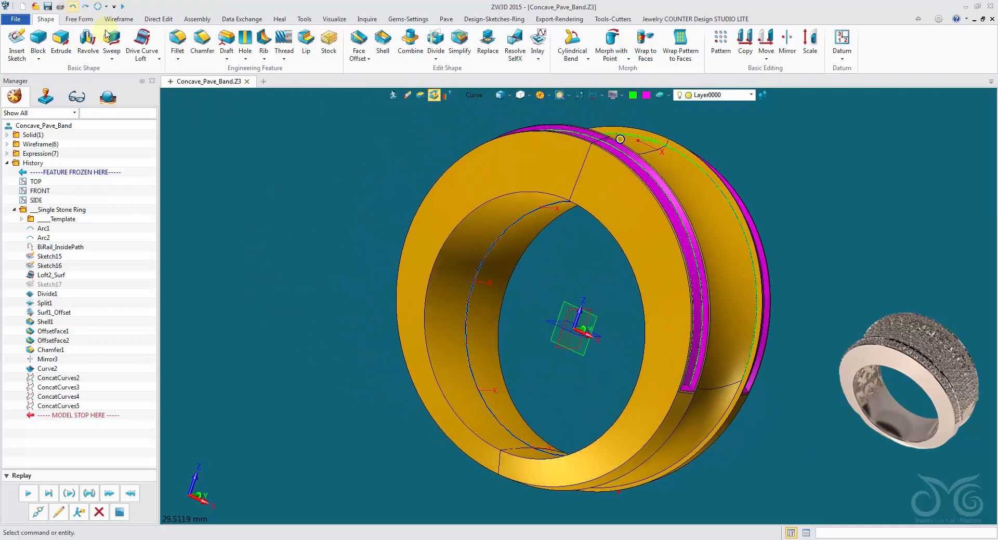
# Examine the inner finger face and the lower part of the band from both sides of the ring
pyautogui.moveTo(340, 263); pyautogui.dragTo(303, 344, button='right')
pyautogui.scroll(-2, 350, 276)
pyautogui.scroll(2, 302, 344)
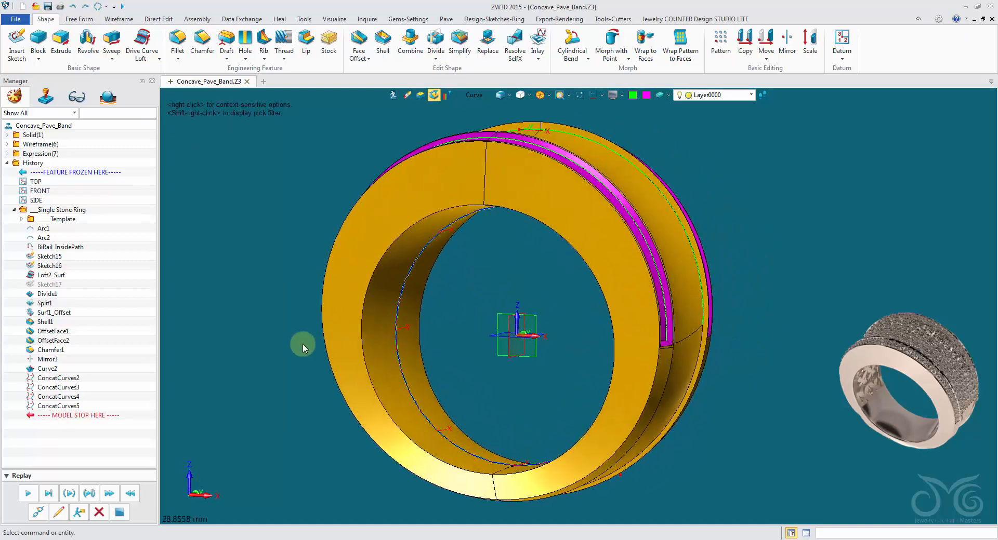
pyautogui.moveTo(591, 447); pyautogui.dragTo(423, 376, button='right')
pyautogui.scroll(2, 457, 383)
pyautogui.scroll(2, 423, 376)
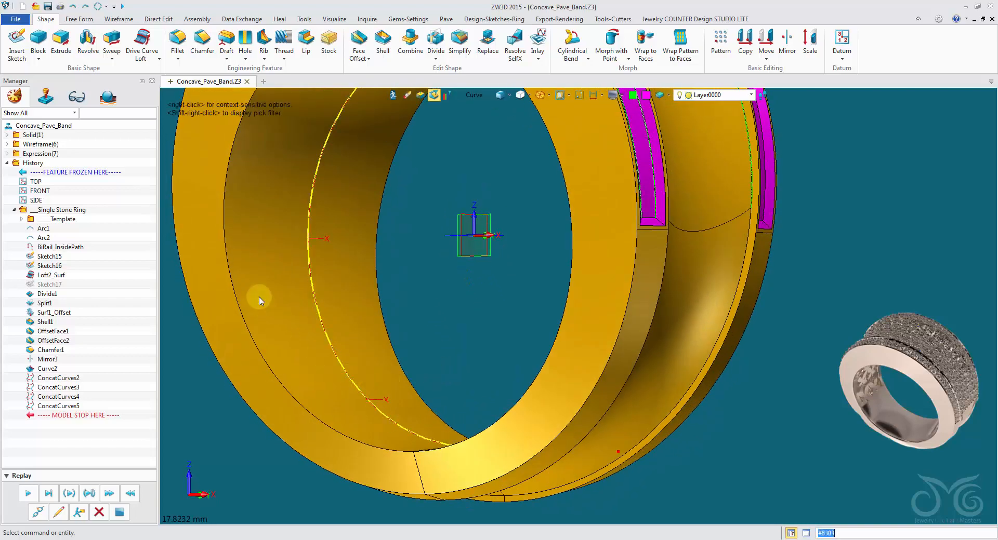
pyautogui.moveTo(298, 171); pyautogui.dragTo(324, 338, button='right')
pyautogui.moveTo(550, 154); pyautogui.dragTo(543, 280, button='right')
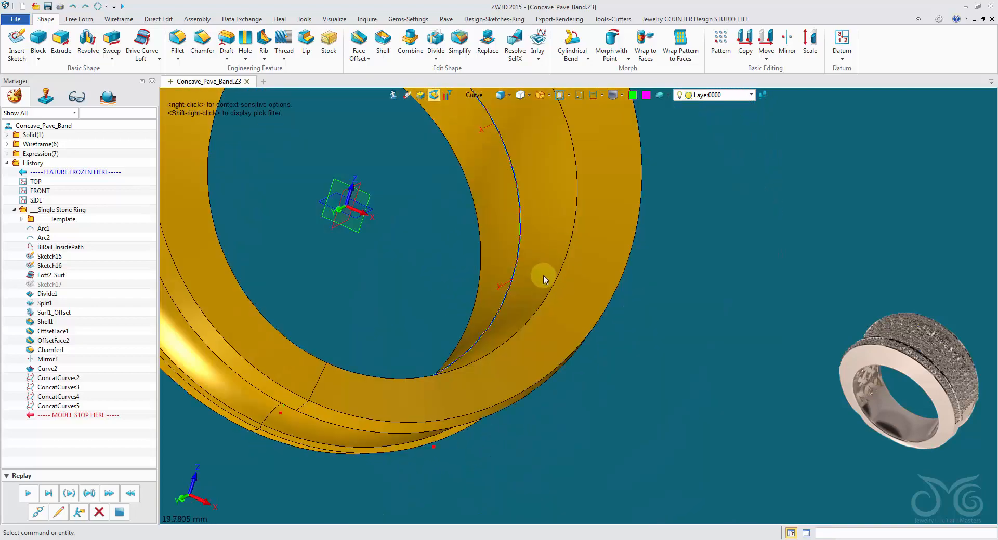
pyautogui.moveTo(470, 223); pyautogui.dragTo(264, 177, button='right')
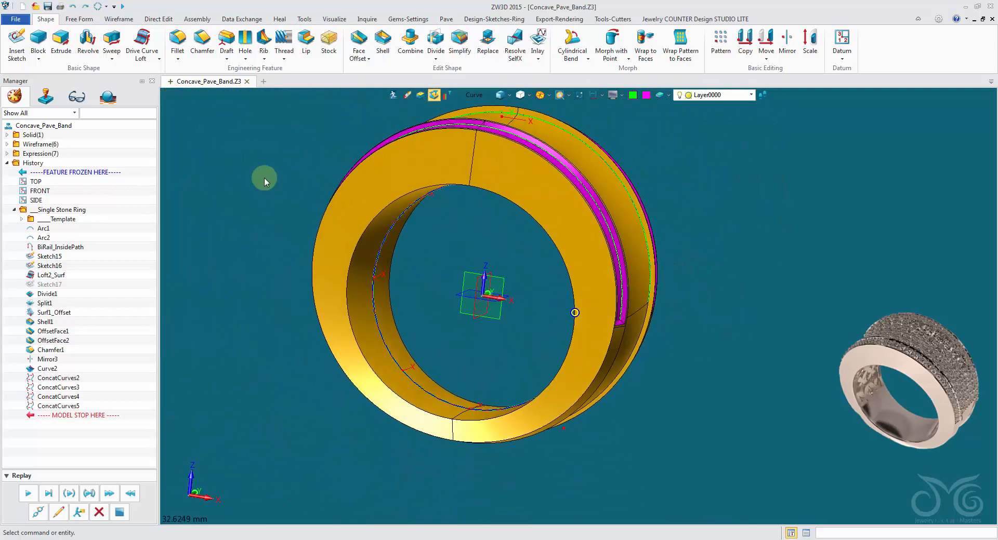
# Insert a new sketch on the FRONT datum plane through the ring's centre
pyautogui.rightClick(262, 177)
pyautogui.click(296, 234)
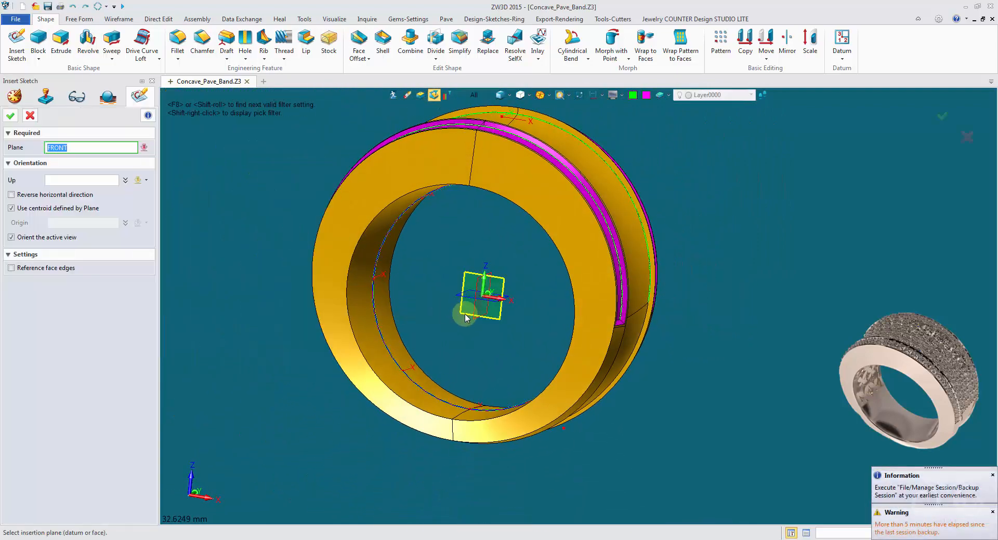
pyautogui.click(464, 313)
pyautogui.middleClick(201, 215)
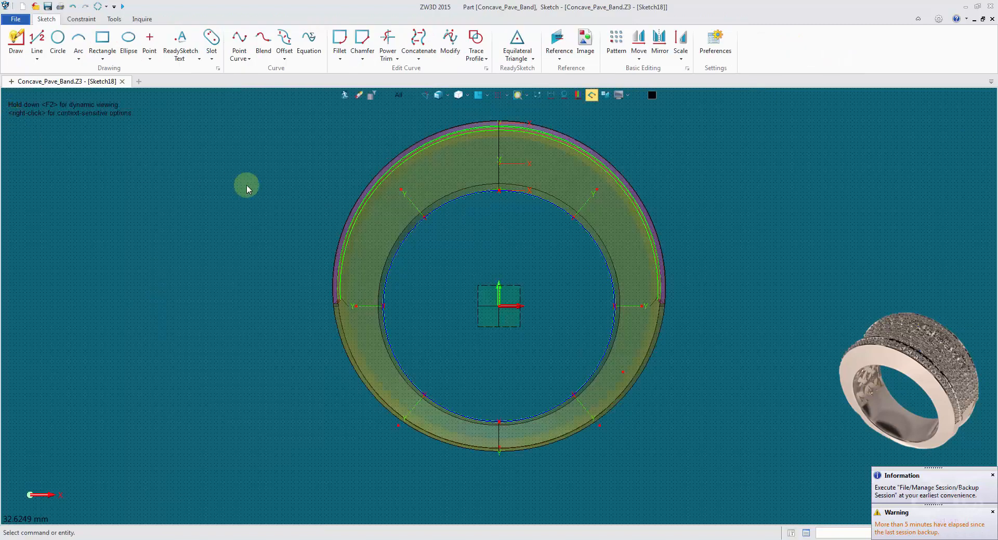
pyautogui.scroll(3, 515, 279)
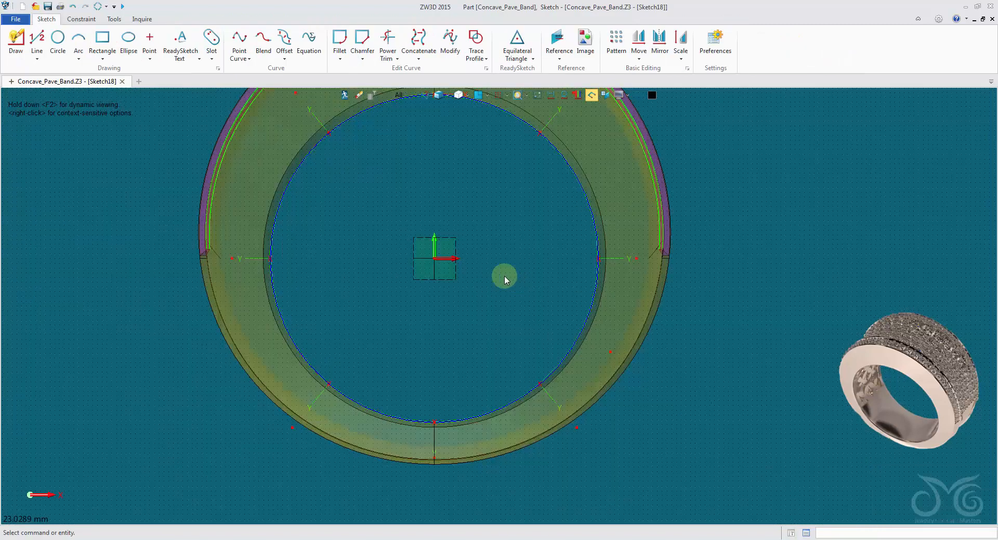
# Sketch three lines from the origin: one 2.75 mm straight down and two sloping to (19.25, -7.75) and (-15.75, -7.75)
pyautogui.click(37, 39)
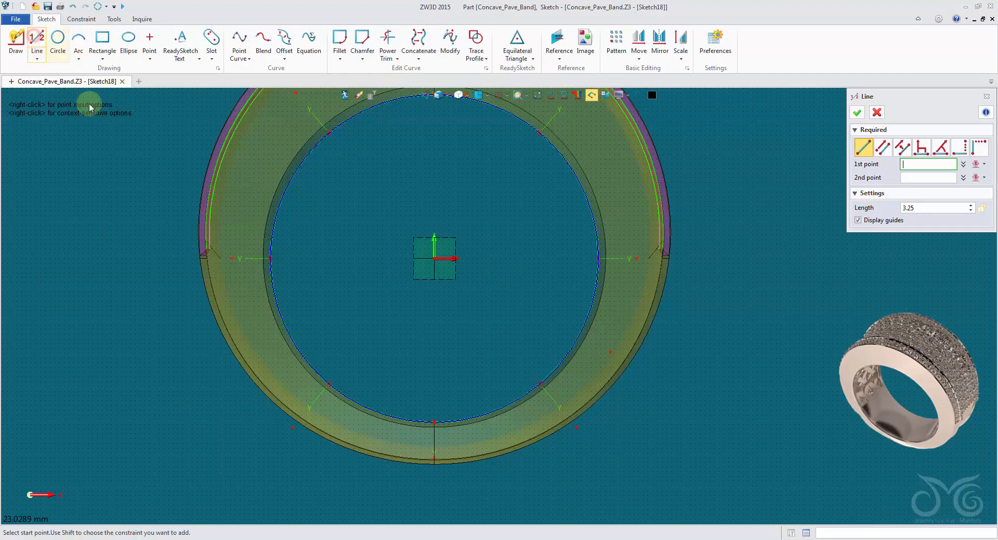
pyautogui.click(435, 258)
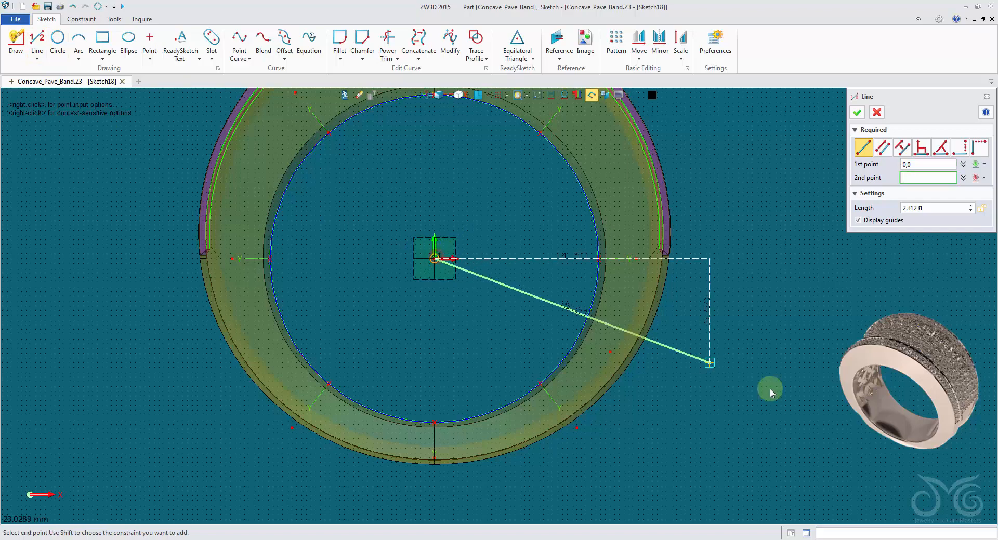
pyautogui.click(800, 405)
pyautogui.click(435, 259)
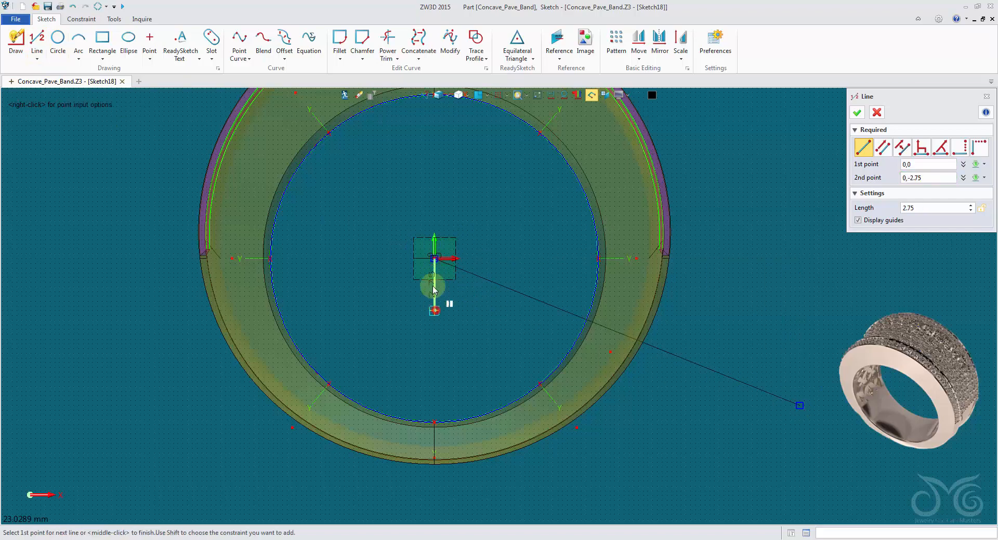
pyautogui.click(135, 405)
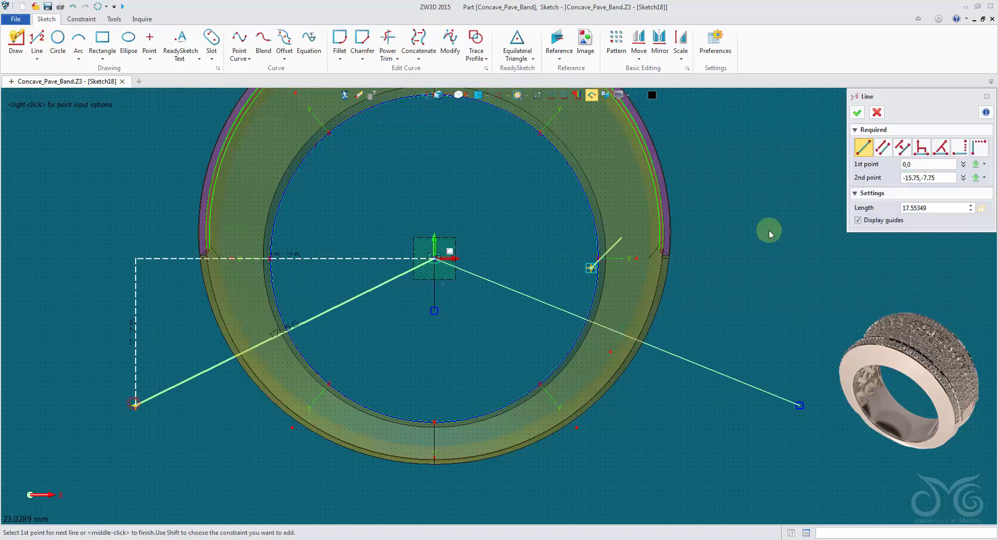
pyautogui.click(857, 112)
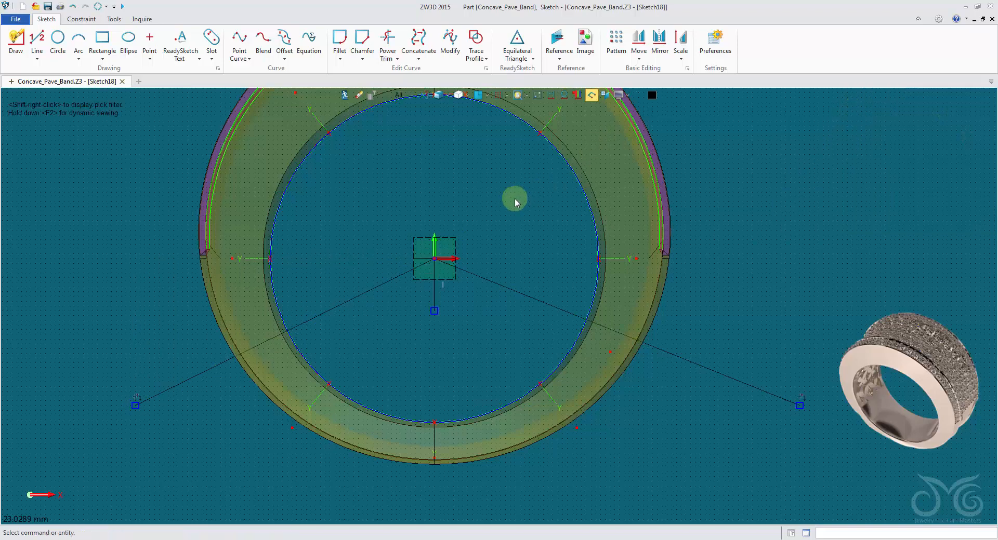
# Turn the short vertical line into construction geometry and dimension both sloping lines at 20 mm
pyautogui.rightClick(435, 284)
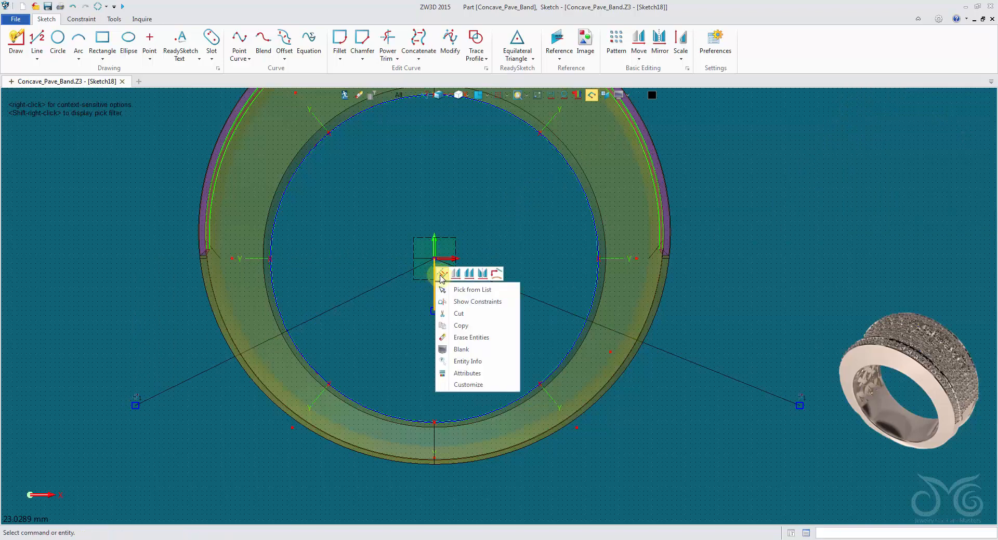
pyautogui.click(440, 275)
pyautogui.rightClick(537, 216)
pyautogui.click(551, 195)
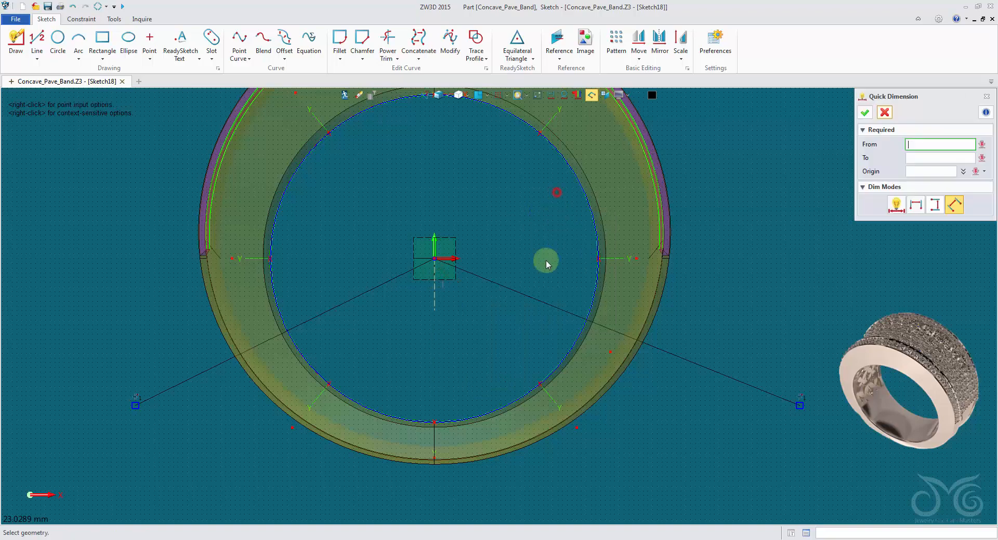
pyautogui.click(537, 299)
pyautogui.click(570, 283)
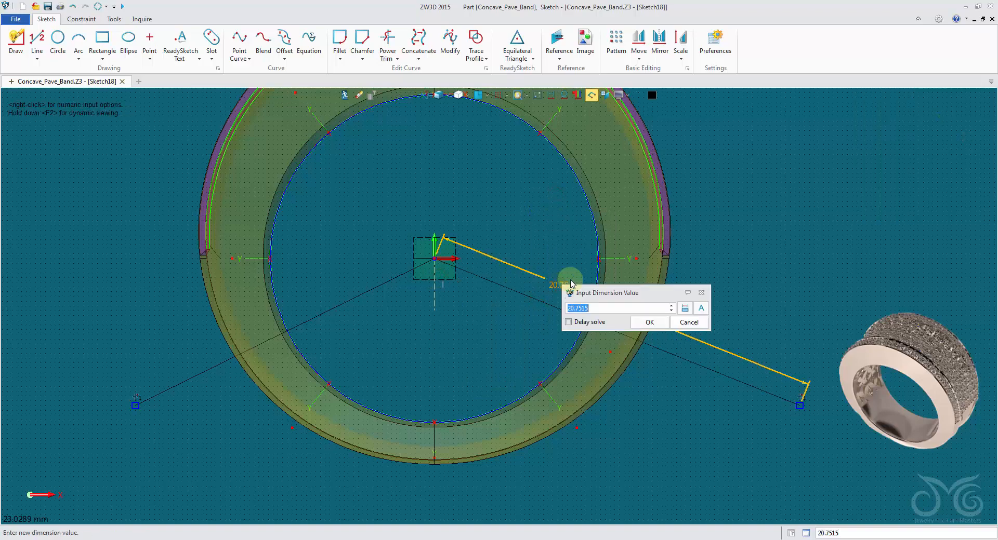
pyautogui.click(648, 324)
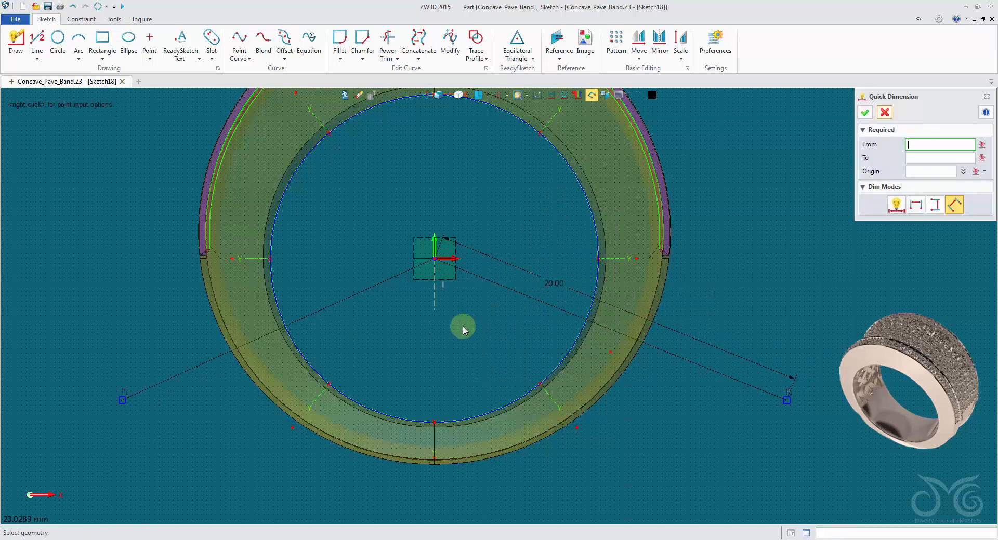
pyautogui.click(367, 289)
pyautogui.click(332, 277)
pyautogui.write('20')
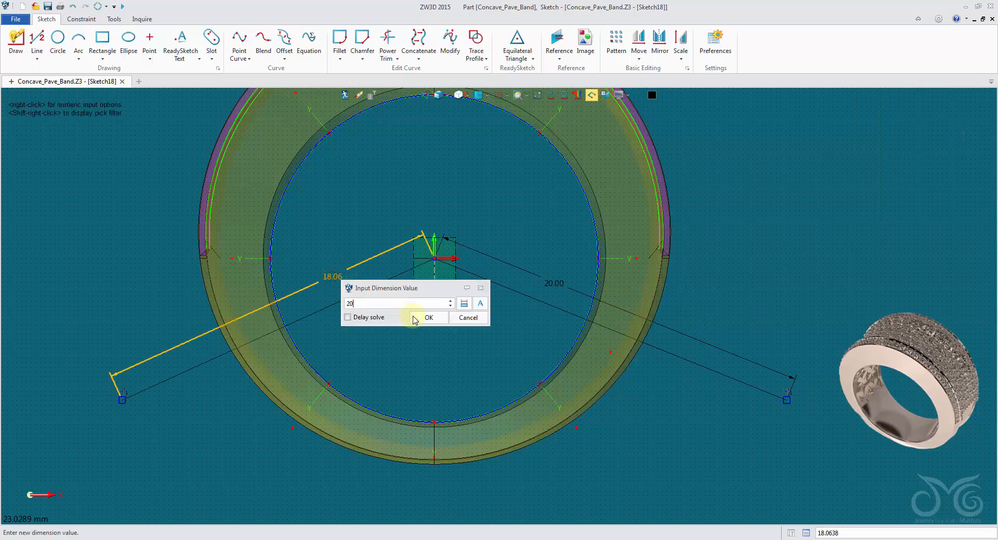
pyautogui.click(420, 319)
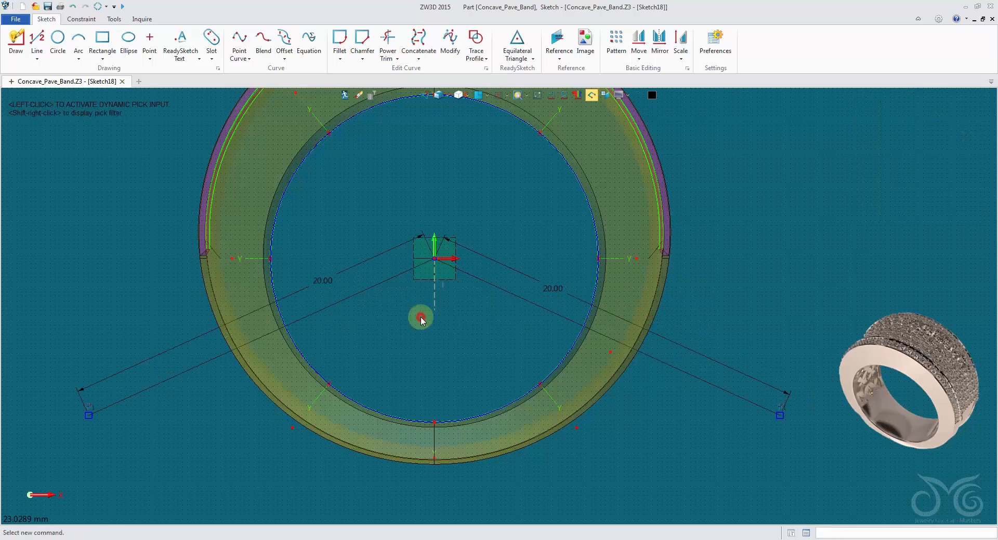
# Set the angle between the right sloping line and the vertical construction line to 80 degrees, and exit the sketch
pyautogui.click(474, 279)
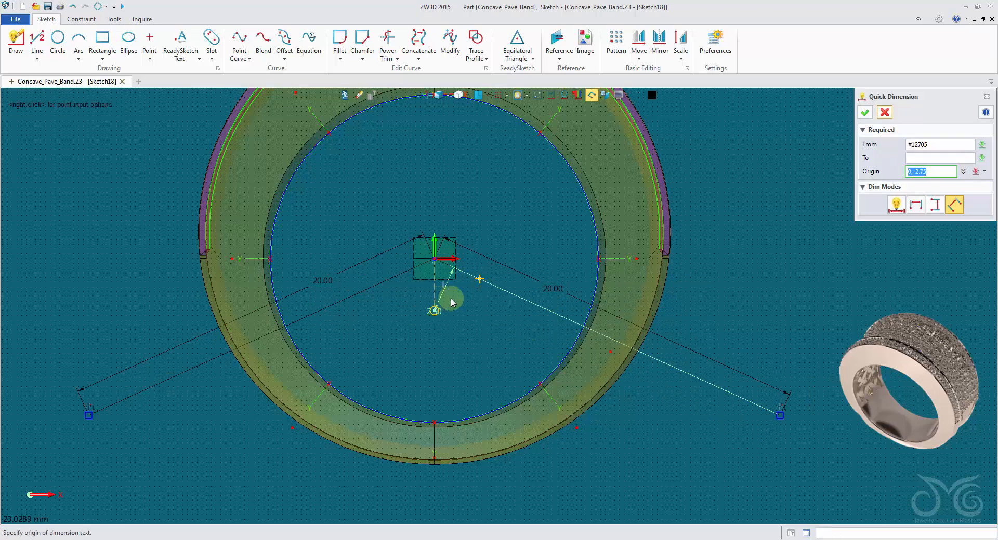
pyautogui.click(895, 206)
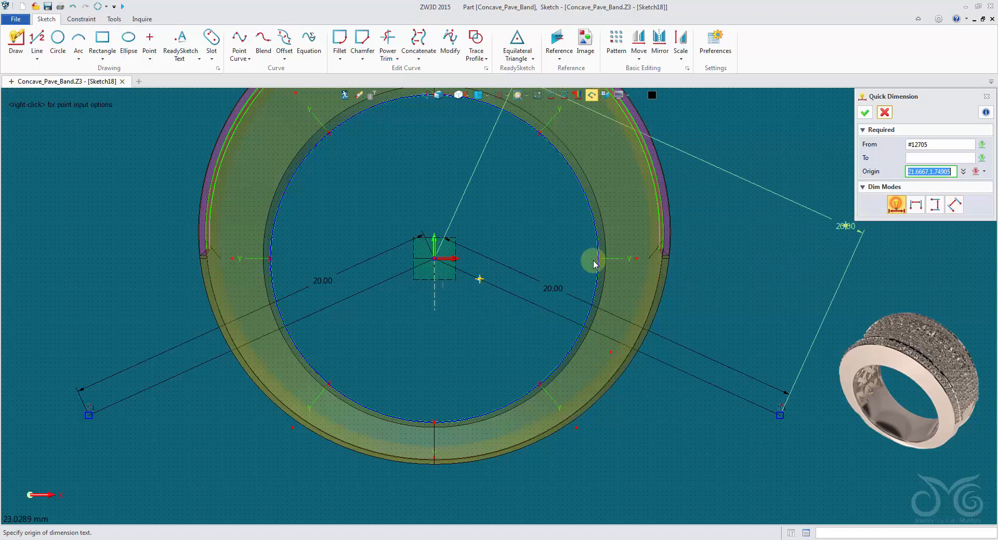
pyautogui.click(435, 296)
pyautogui.click(478, 326)
pyautogui.scroll(10, 562, 363)
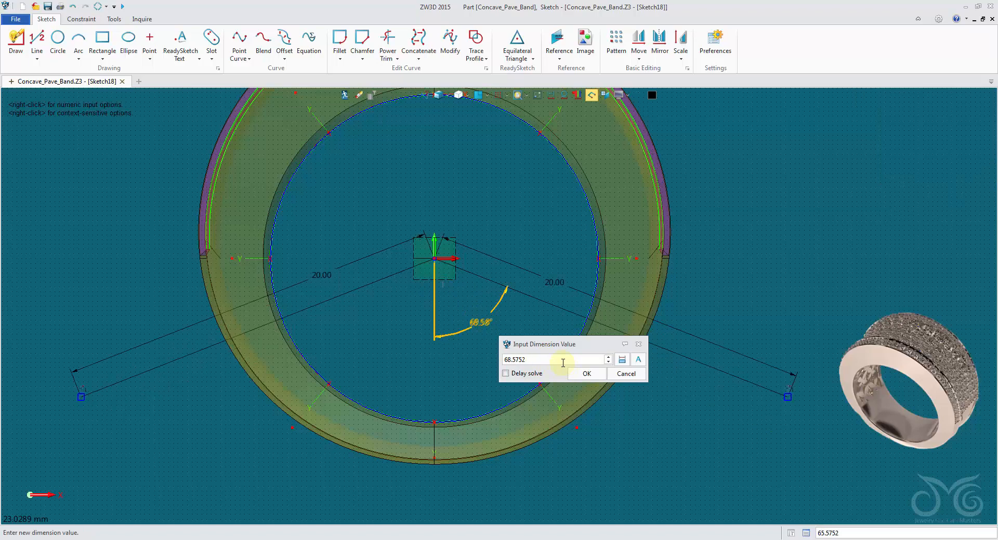
pyautogui.scroll(-3, 562, 363)
pyautogui.scroll(-3, 563, 362)
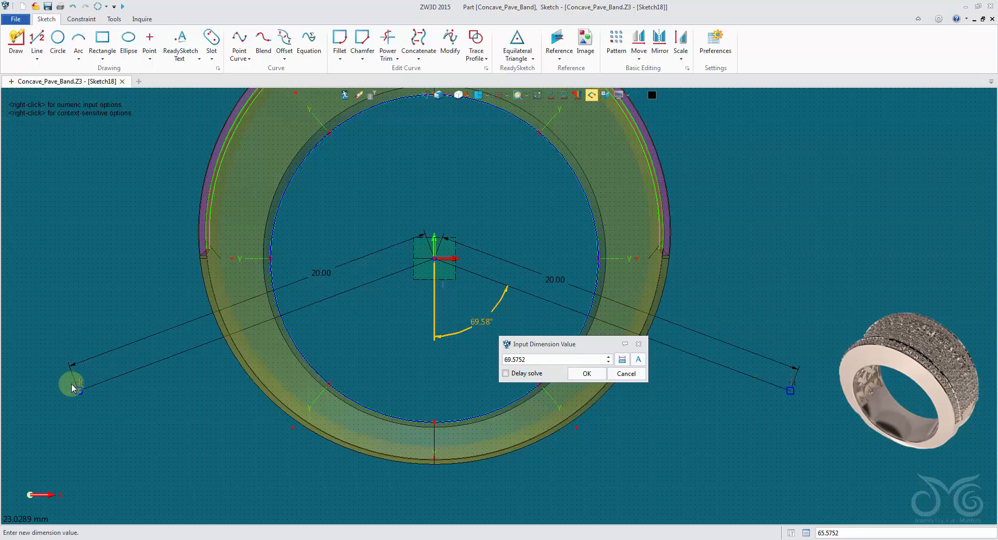
pyautogui.scroll(10, 550, 360)
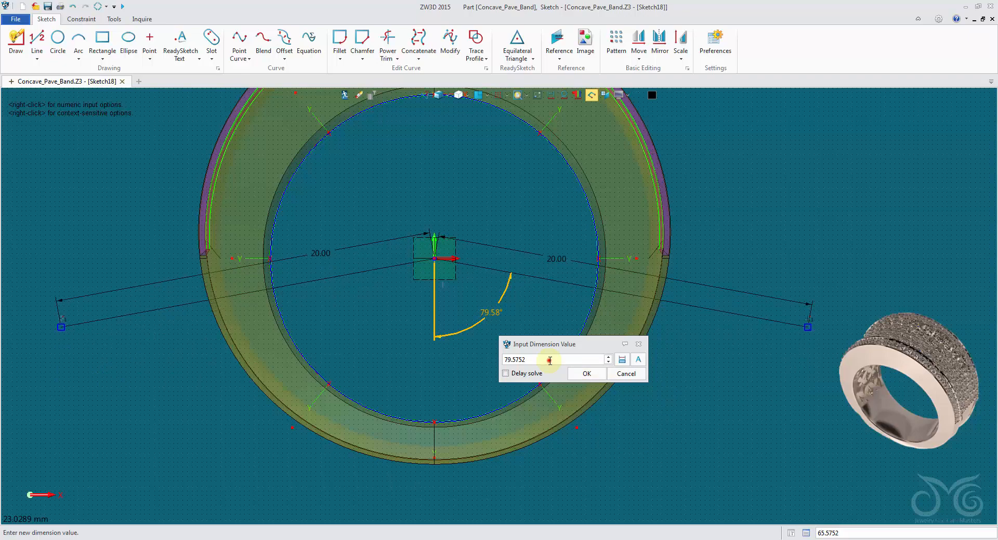
pyautogui.click(584, 373)
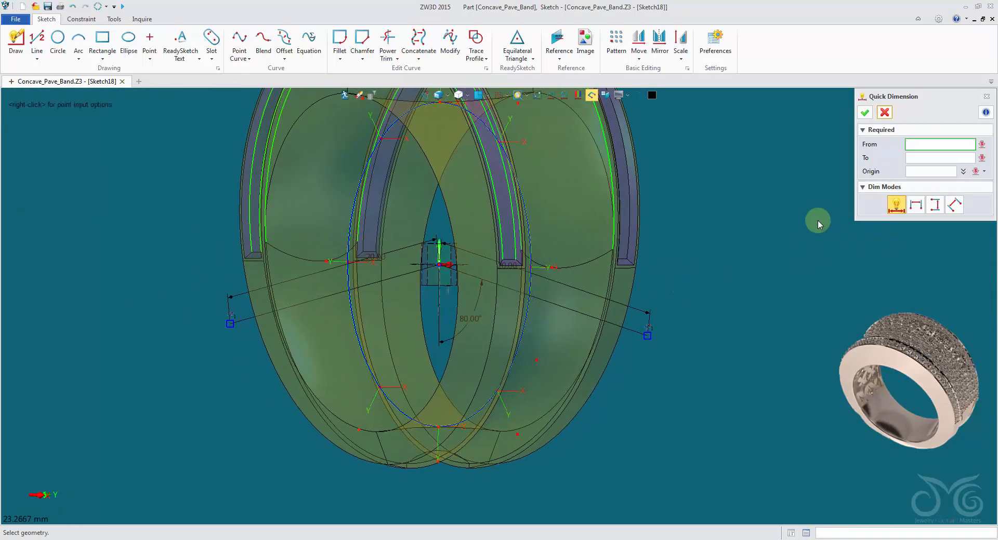
pyautogui.click(884, 112)
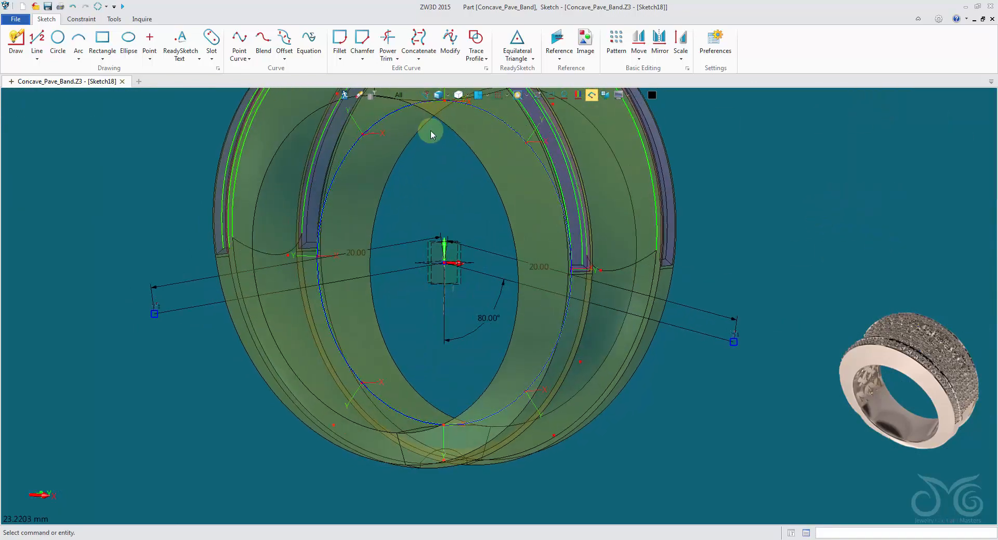
pyautogui.click(344, 96)
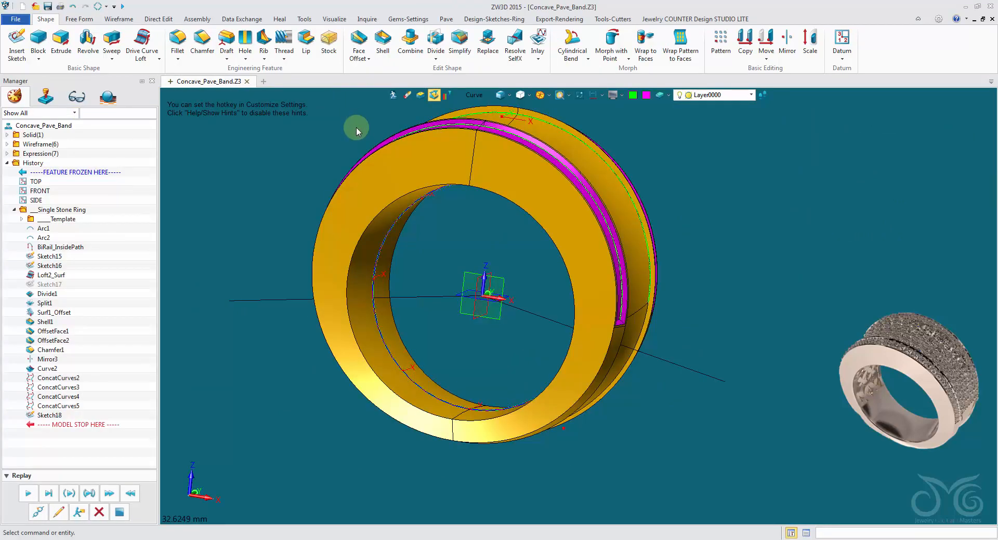
# Start a Split with Curves on the whole ring shape, using the new two-line sketch as the splitting curves
pyautogui.click(82, 19)
pyautogui.click(266, 58)
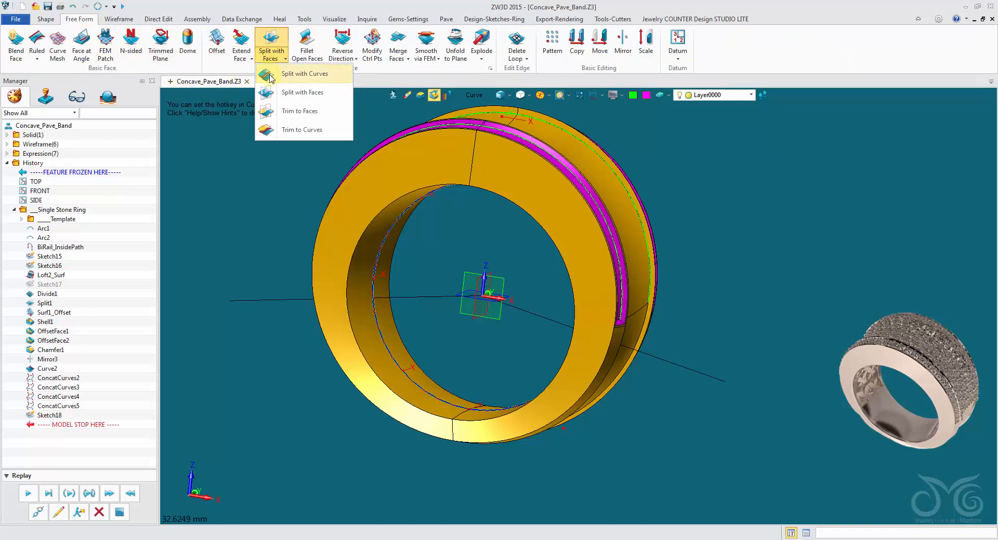
pyautogui.click(270, 74)
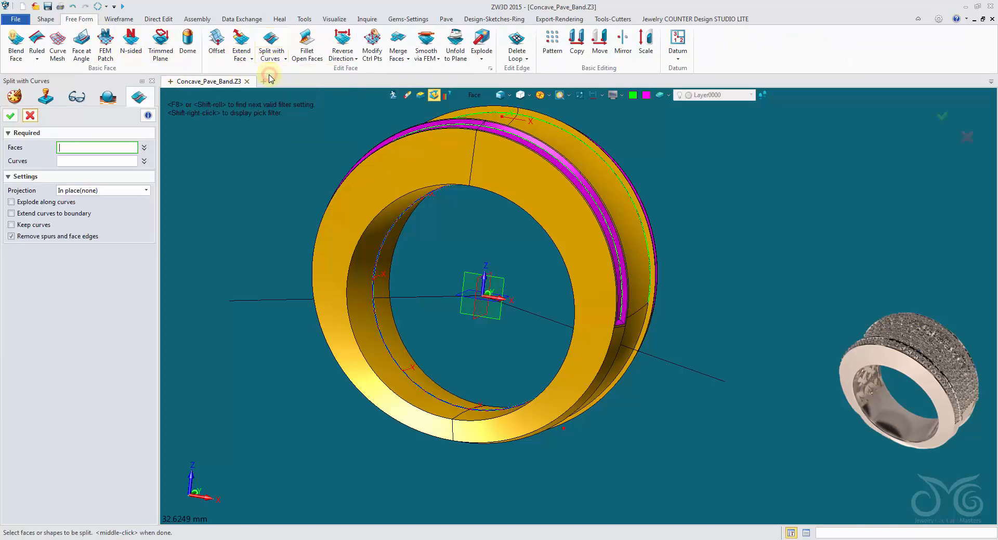
pyautogui.keyDown('shift'); pyautogui.rightClick(490, 109); pyautogui.keyUp('shift')
pyautogui.click(500, 129)
pyautogui.click(507, 152)
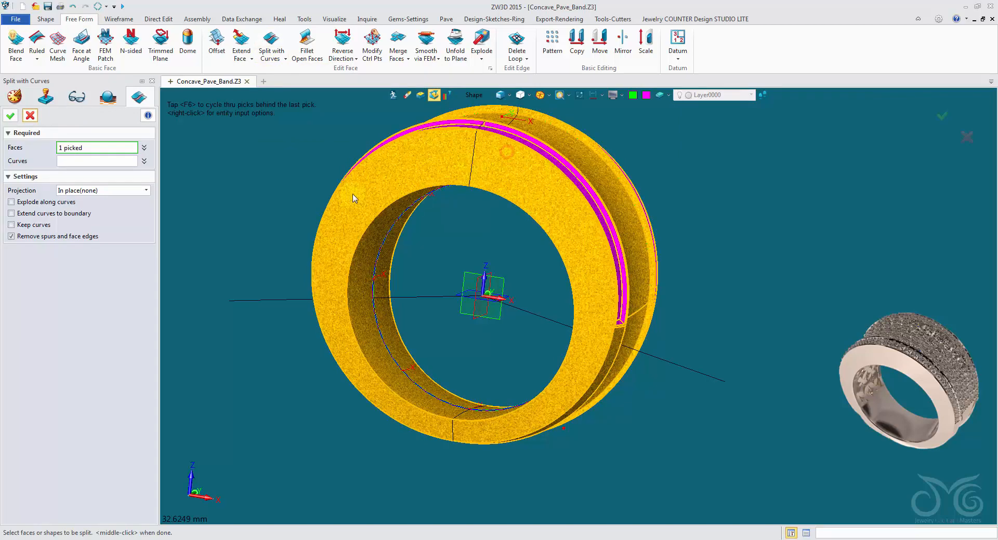
pyautogui.click(107, 164)
pyautogui.click(442, 284)
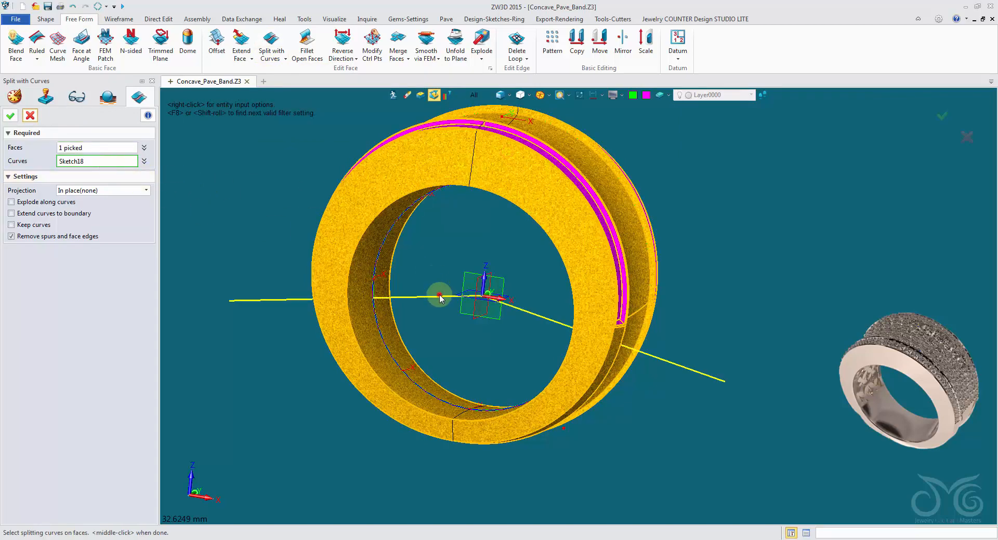
# Project the splitting curves bi-directionally along the Y axis and complete the split of the ring faces
pyautogui.click(102, 191)
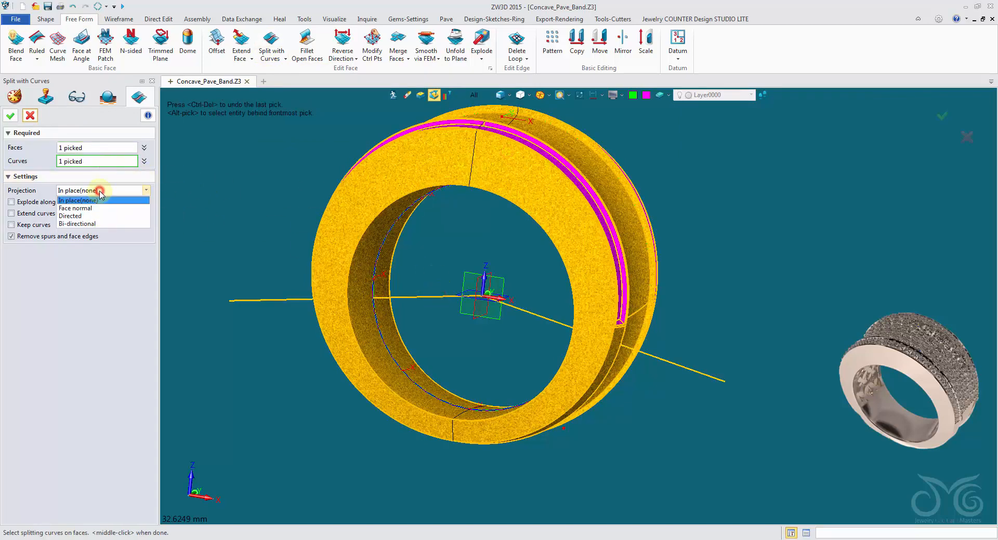
pyautogui.click(101, 224)
pyautogui.click(147, 204)
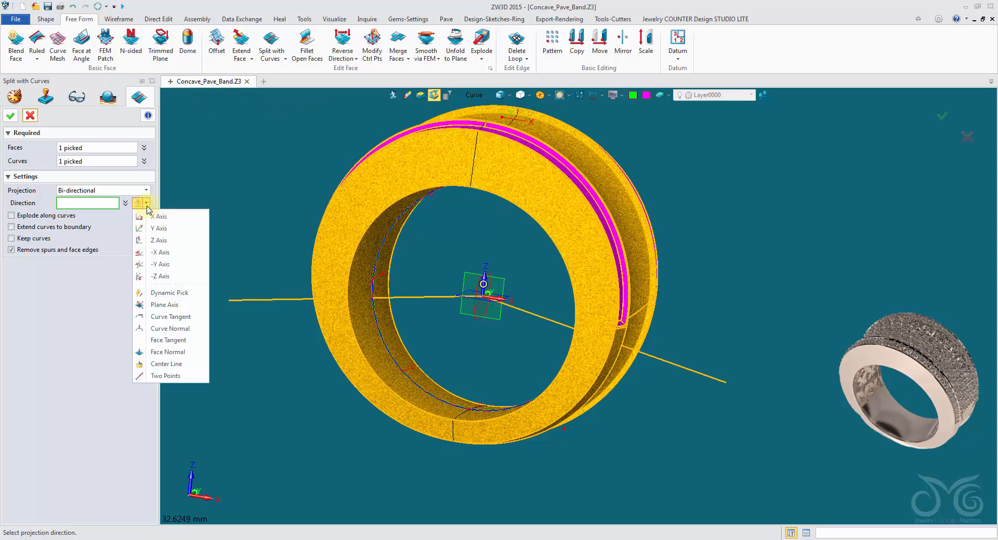
pyautogui.click(160, 228)
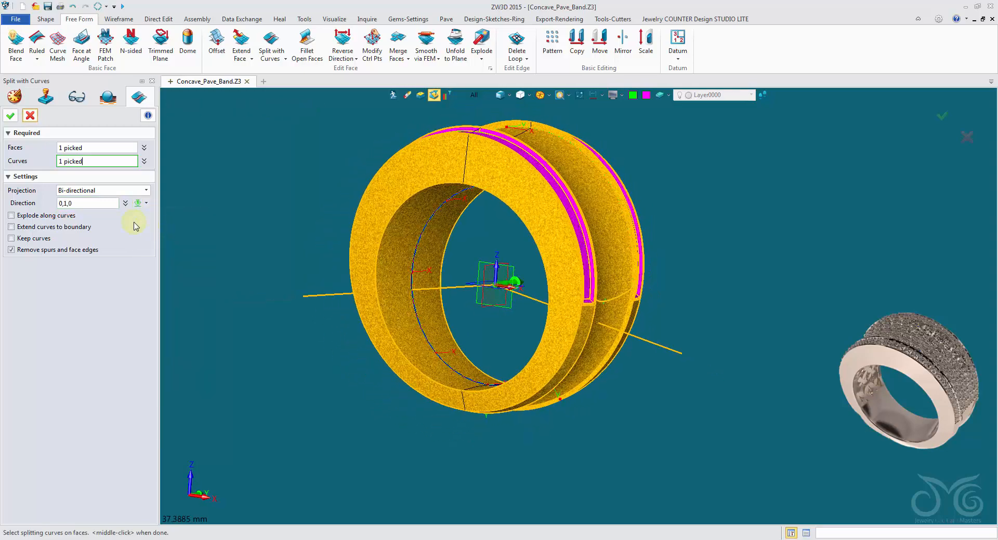
pyautogui.middleClick(111, 182)
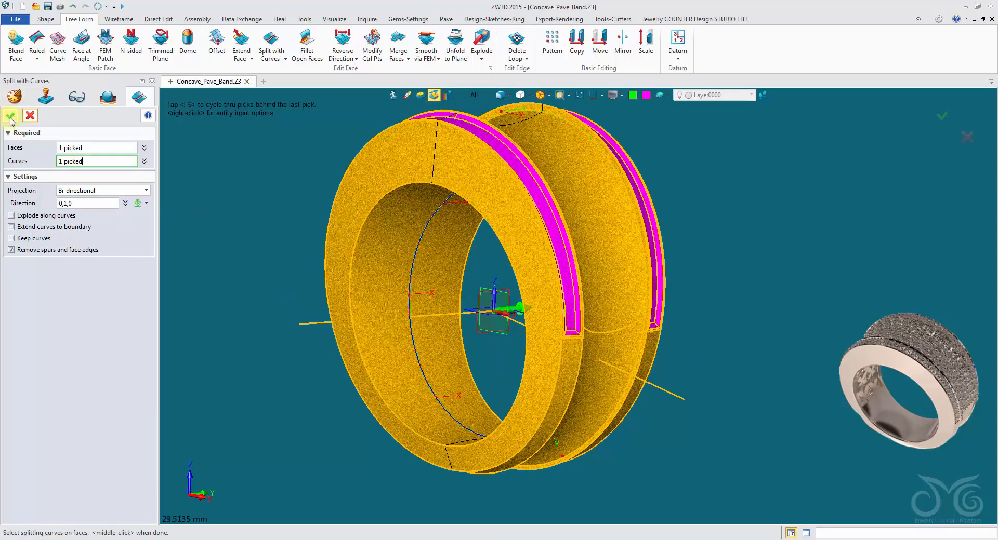
pyautogui.moveTo(416, 191); pyautogui.dragTo(394, 181, button='right')
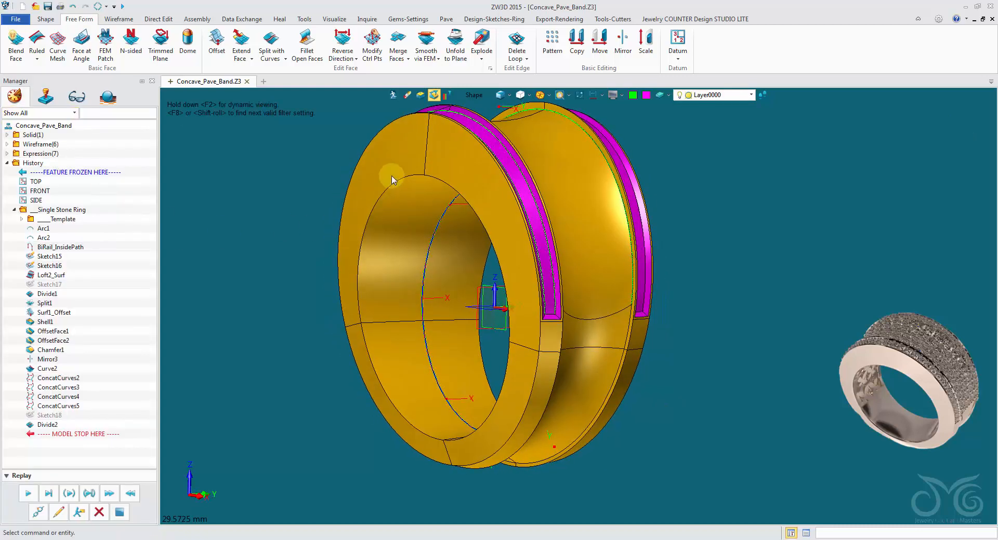
# Check the split inner finger face with selection limited to faces, and return the selection filter to shapes
pyautogui.click(473, 96)
pyautogui.click(501, 204)
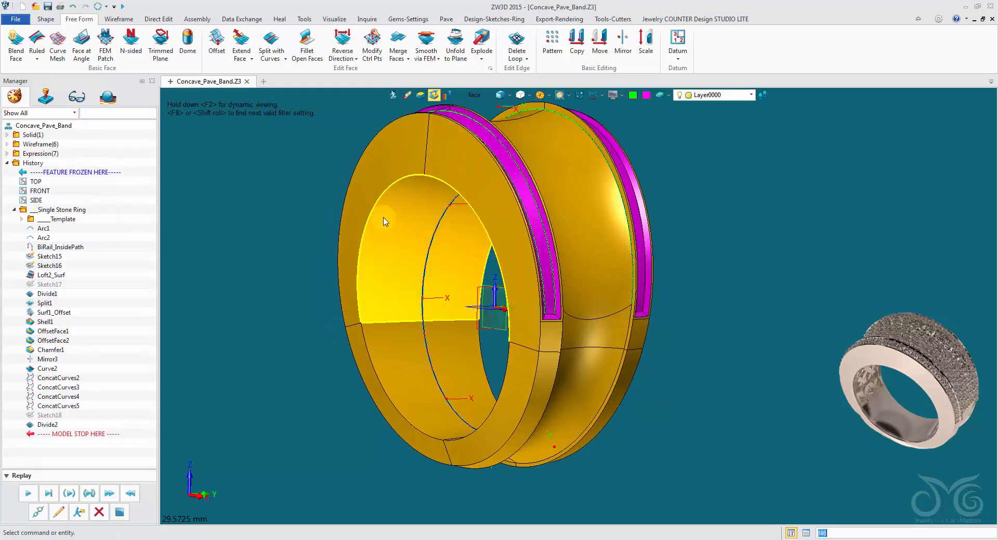
pyautogui.click(473, 95)
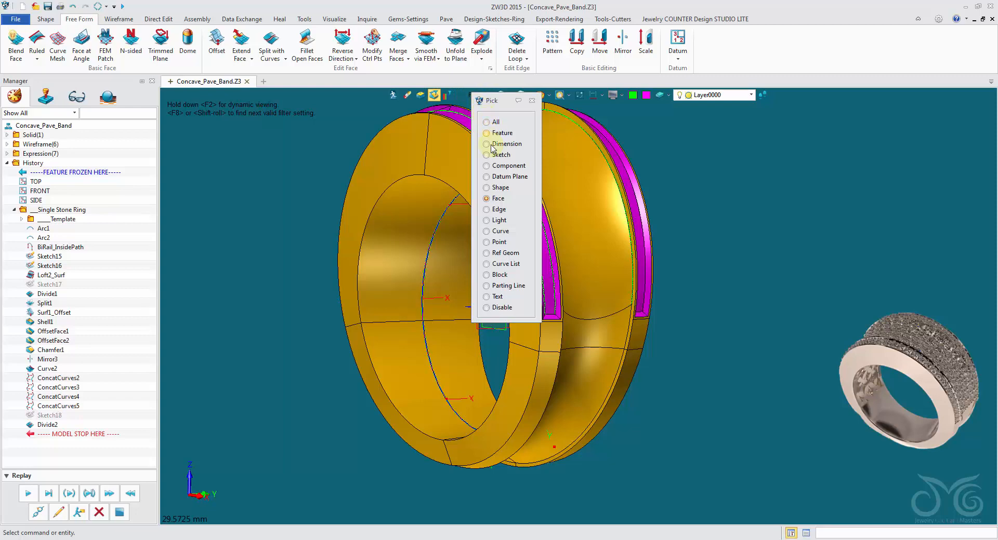
pyautogui.click(494, 188)
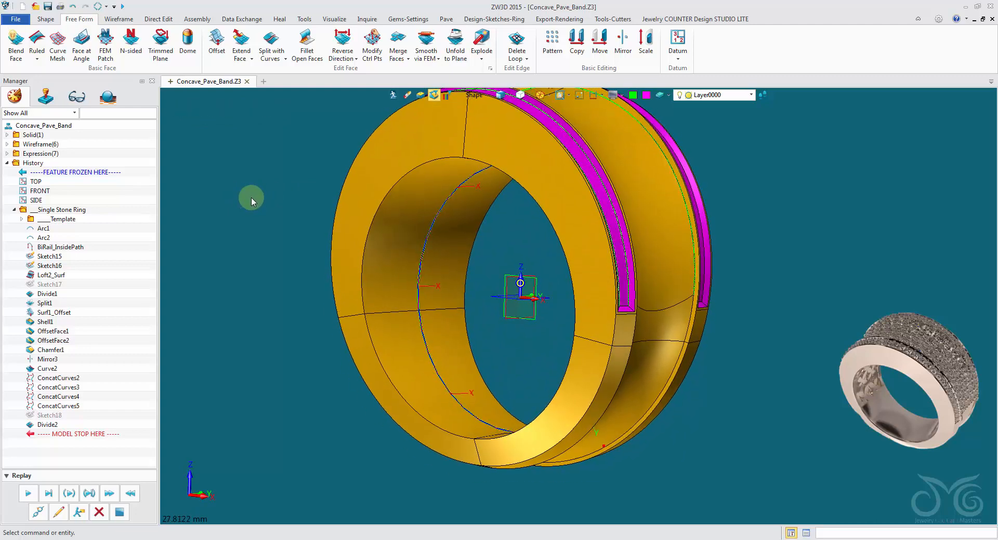
# Redefine the ring's curve split with Explode along curves enabled
pyautogui.rightClick(257, 126)
pyautogui.click(264, 117)
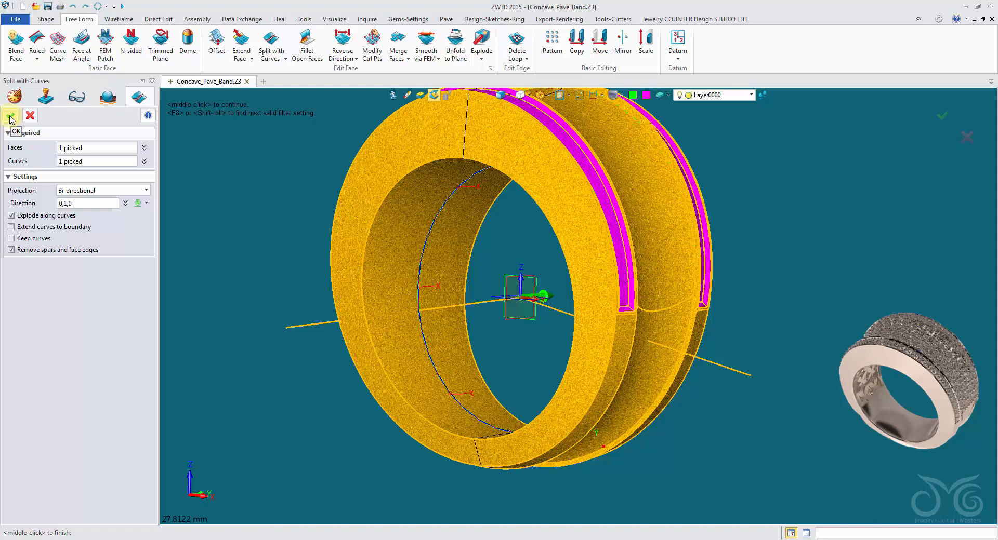
pyautogui.click(10, 115)
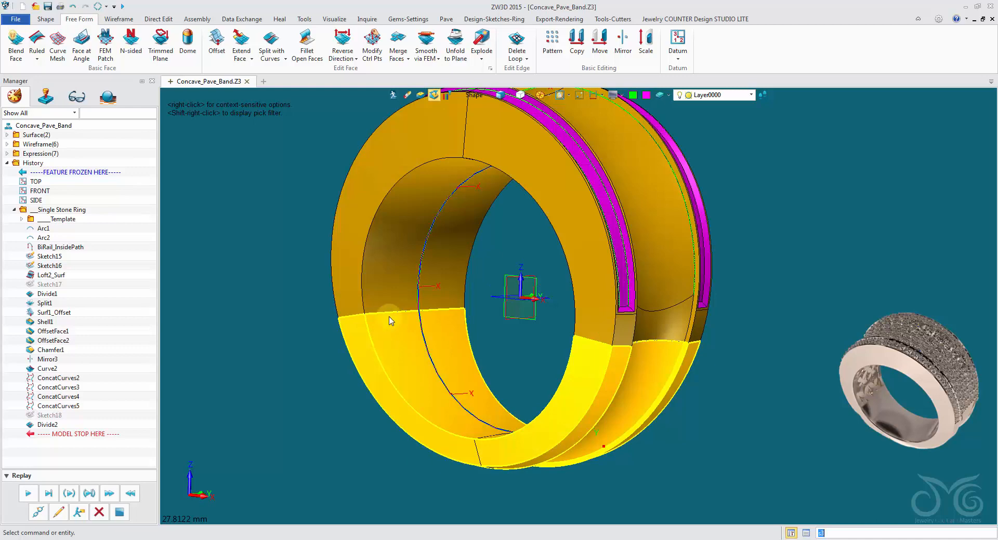
# Hide the upper part of the split ring and view the open lower part from above
pyautogui.rightClick(383, 261)
pyautogui.click(397, 287)
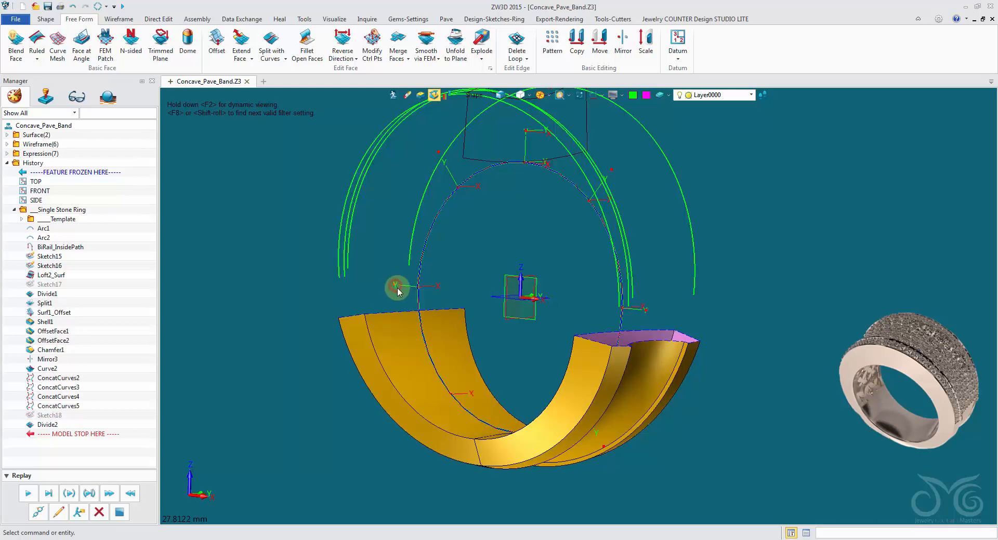
pyautogui.moveTo(396, 290); pyautogui.dragTo(694, 431, button='middle')
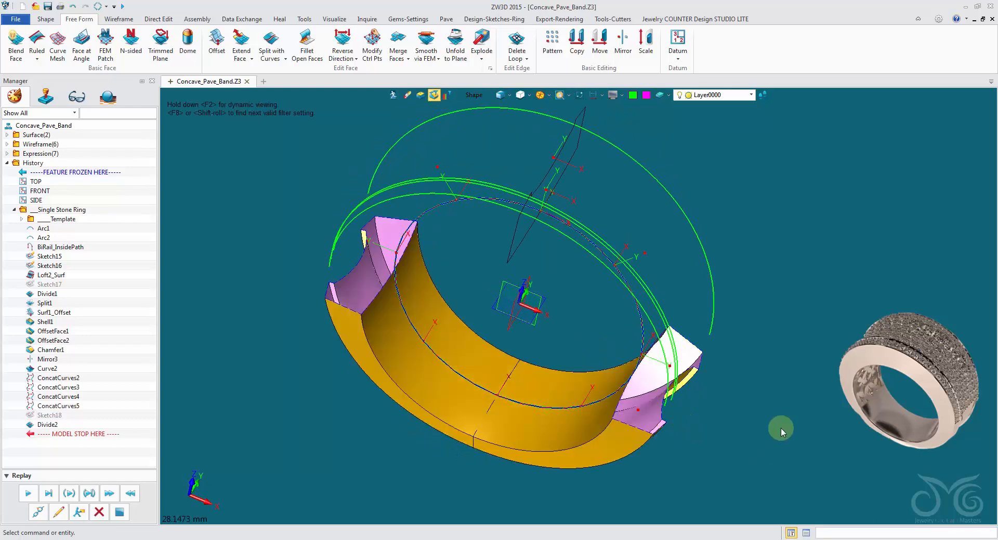
# Undo the hiding of the ring's upper part and the curve-based split of the ring
pyautogui.moveTo(781, 431); pyautogui.dragTo(831, 448, button='middle')
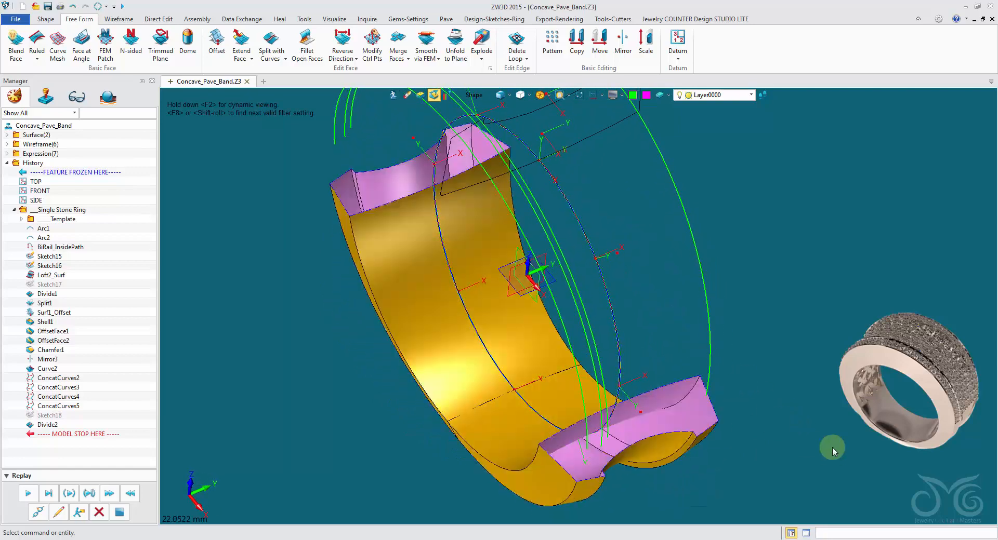
pyautogui.moveTo(818, 408); pyautogui.dragTo(650, 291, button='middle')
pyautogui.click(73, 8)
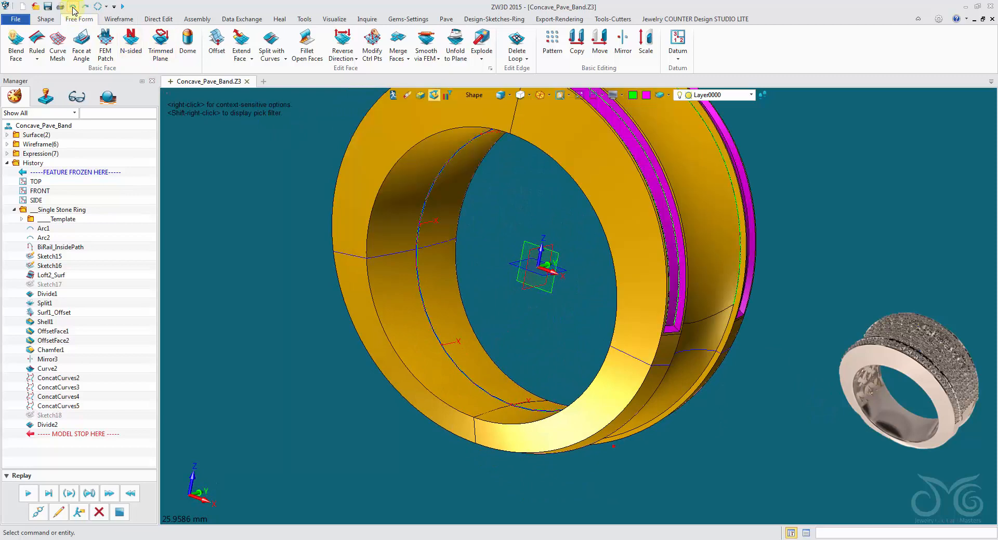
pyautogui.click(73, 7)
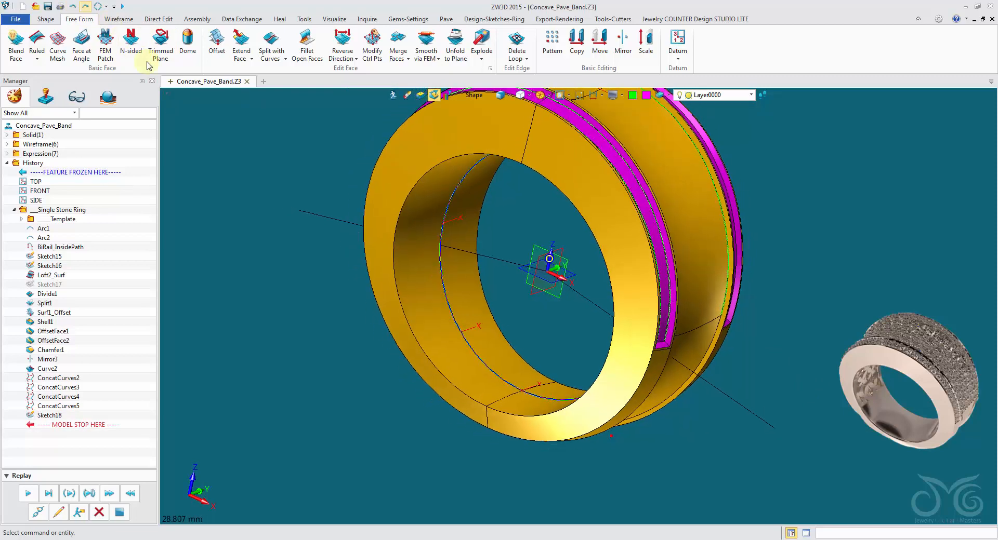
# Extrude the V-shaped sketch line on 2 sides, from 16.18 to -17.43 mm, as a base surface crossing the whole ring
pyautogui.click(43, 20)
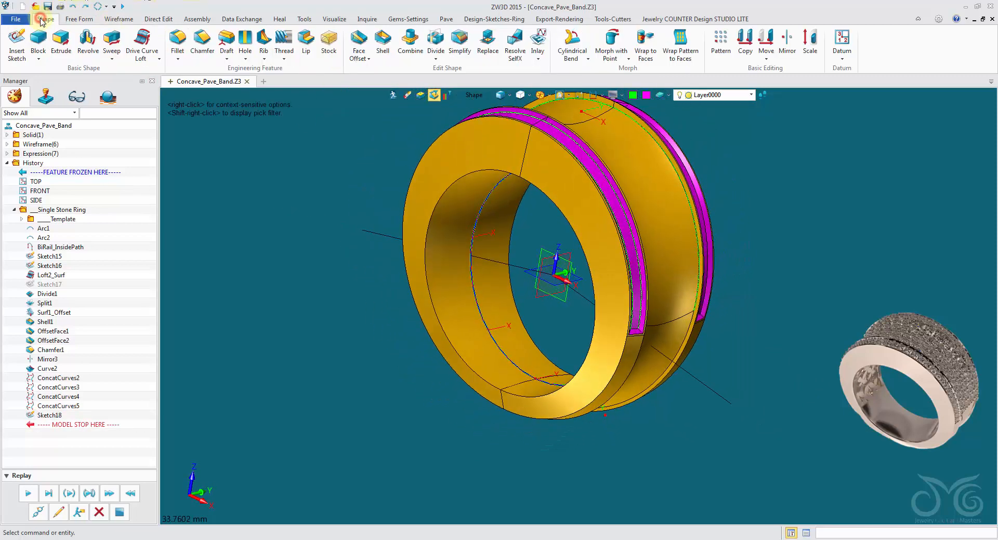
pyautogui.click(60, 41)
pyautogui.click(363, 231)
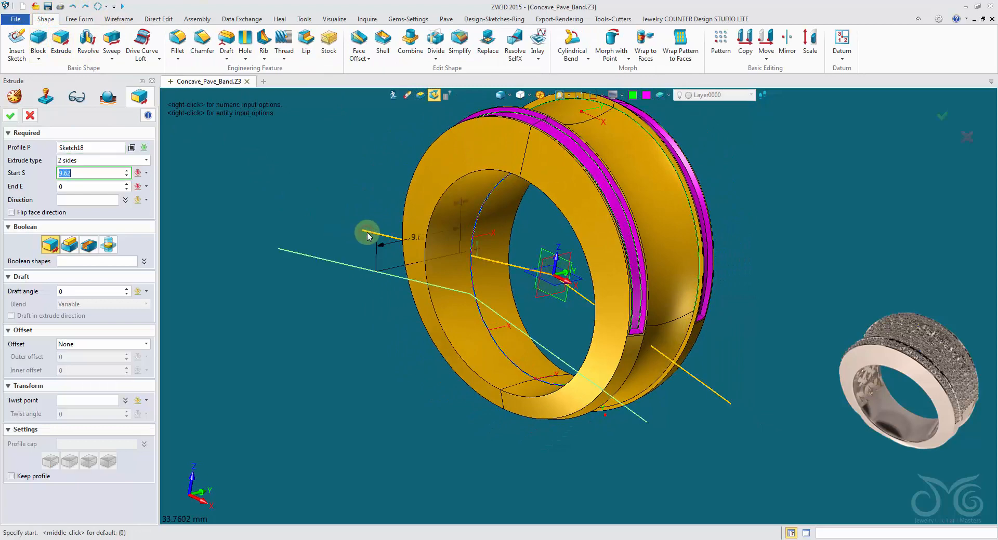
pyautogui.click(334, 221)
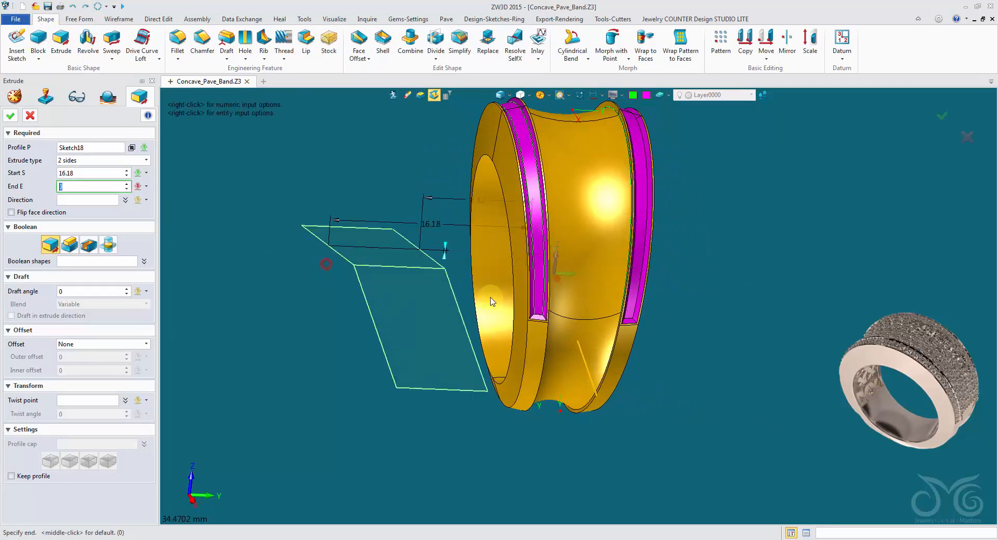
pyautogui.click(743, 304)
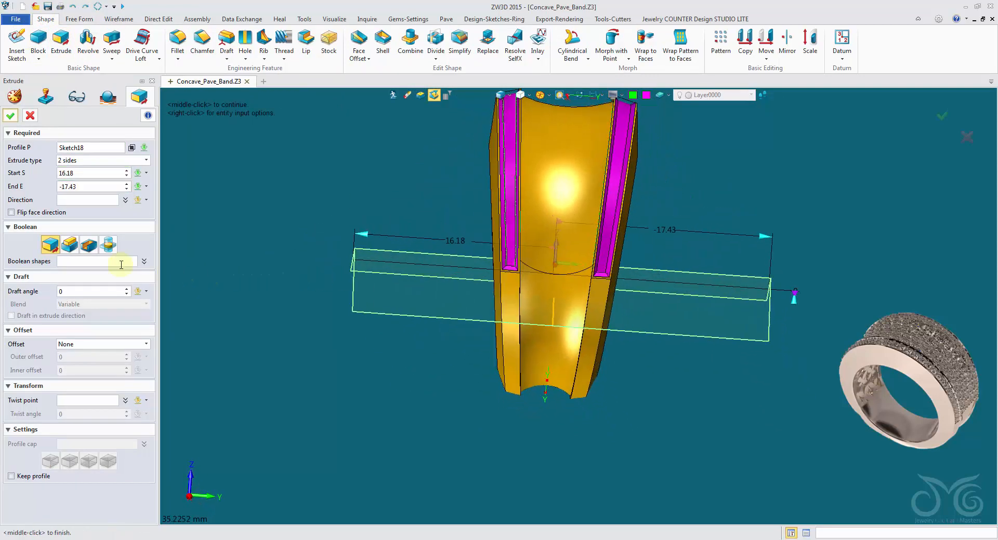
pyautogui.click(10, 117)
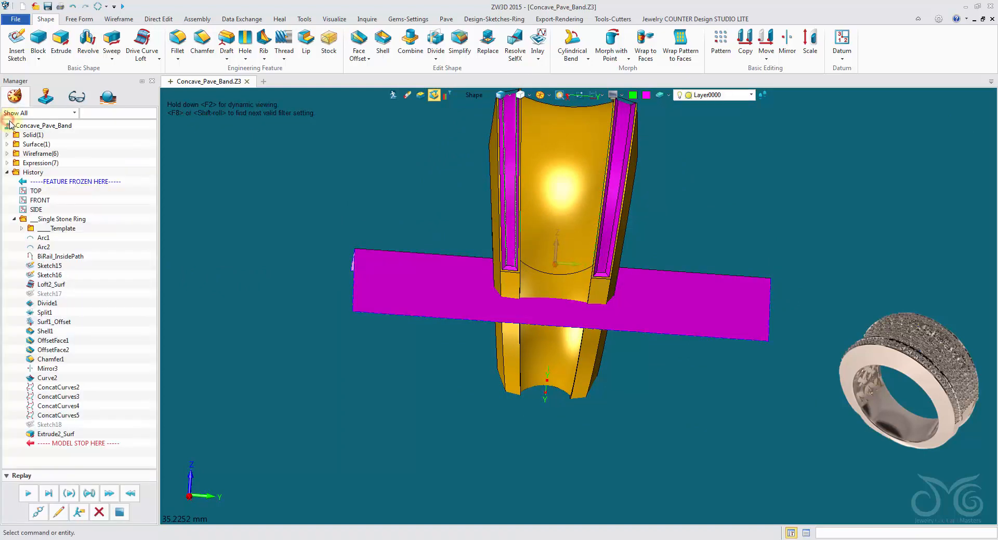
# Divide the ring solid with the extruded V-shaped surface as the cutter, with the cutter deleted and trimmed regions capped
pyautogui.click(437, 48)
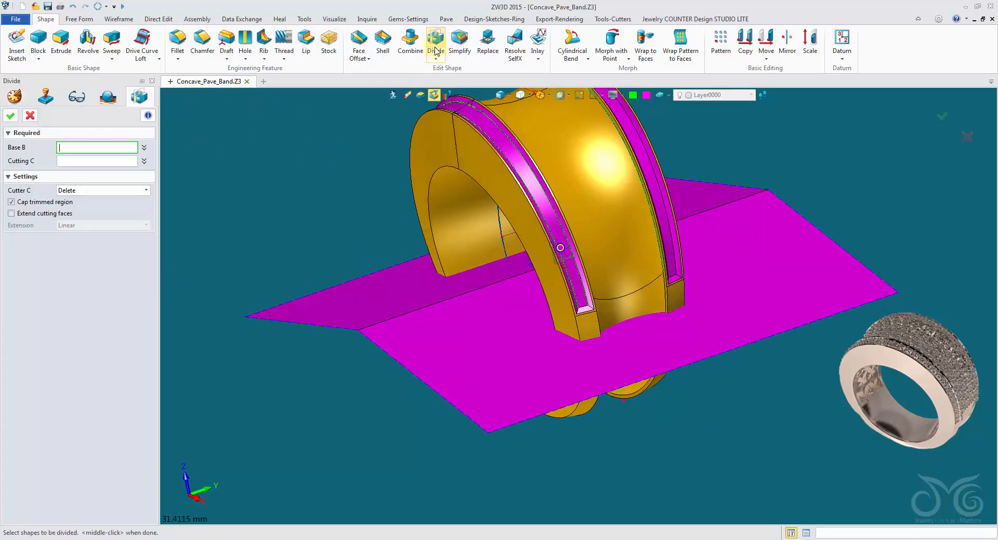
pyautogui.click(423, 153)
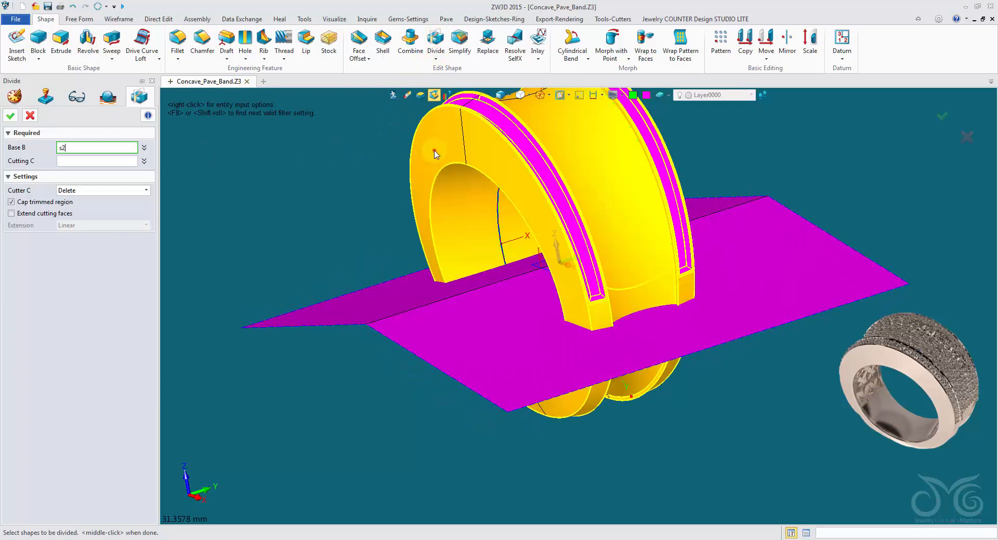
pyautogui.click(81, 165)
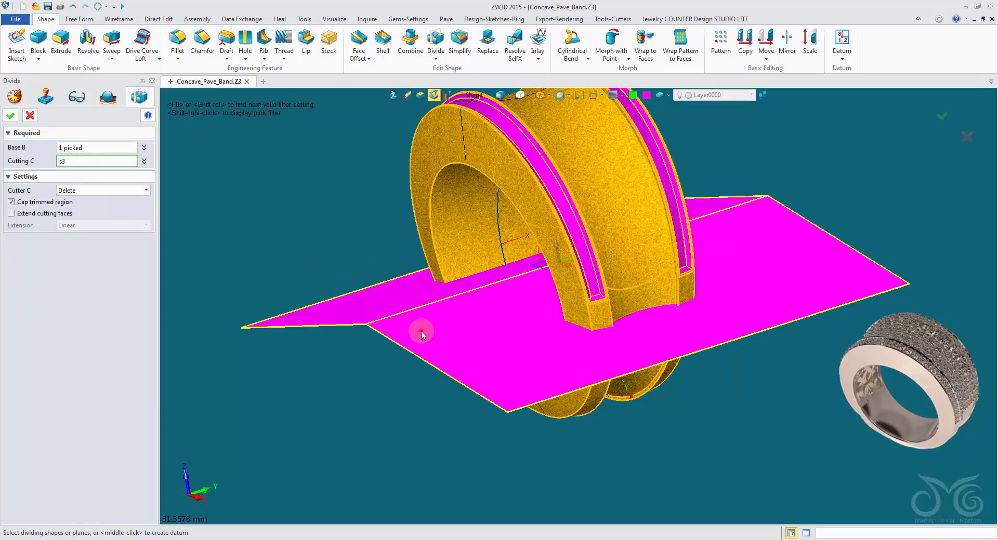
pyautogui.click(421, 331)
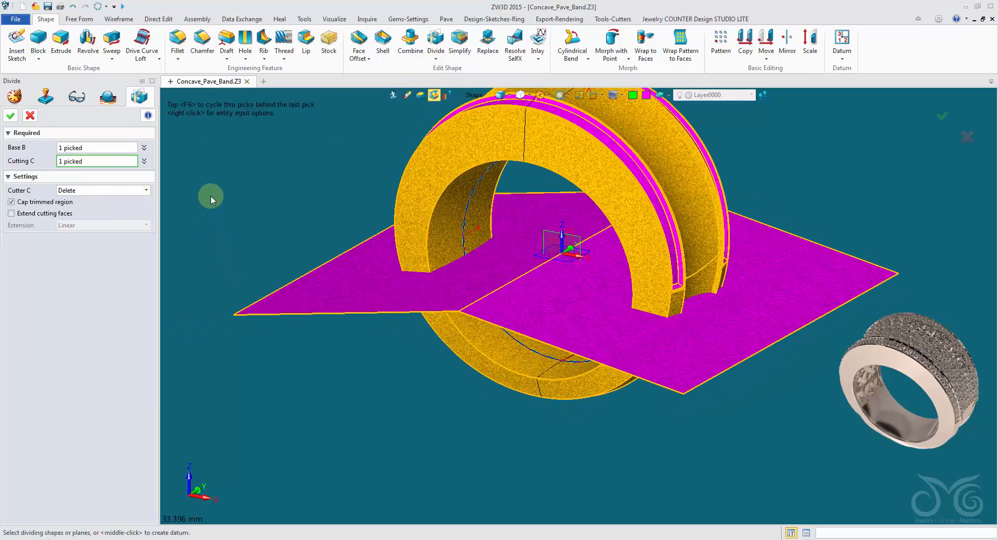
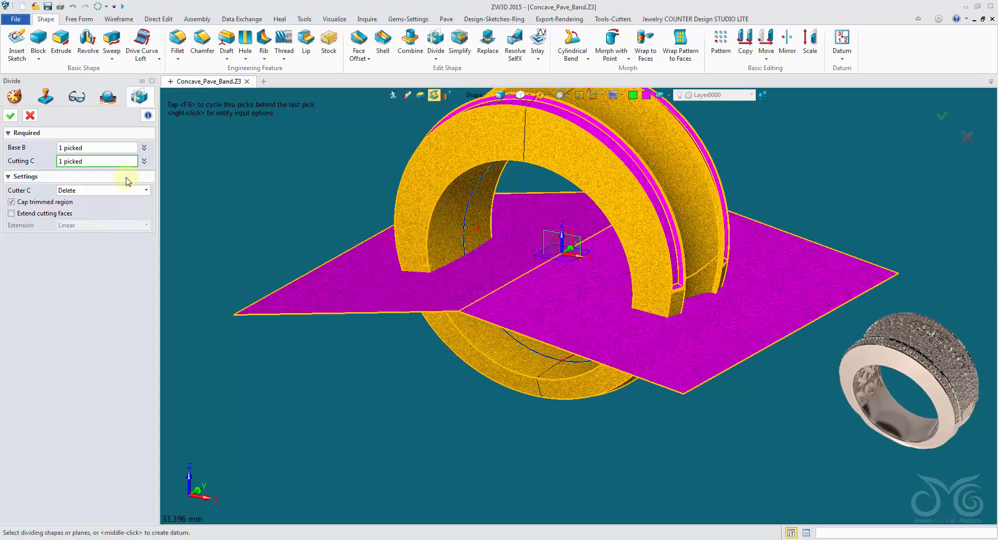
# Complete the division of the ring and hide its upper part to inspect the capped lower half
pyautogui.click(15, 118)
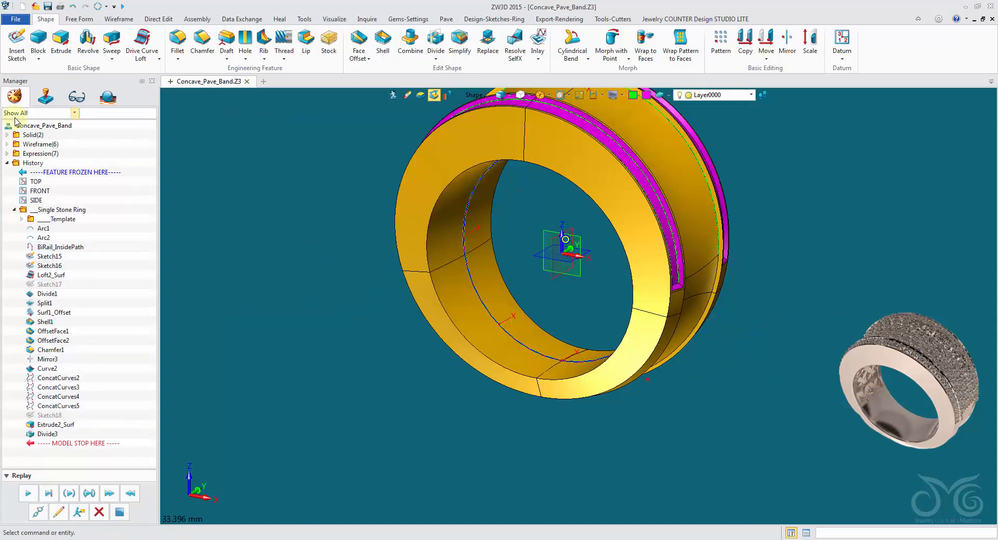
pyautogui.click(426, 237)
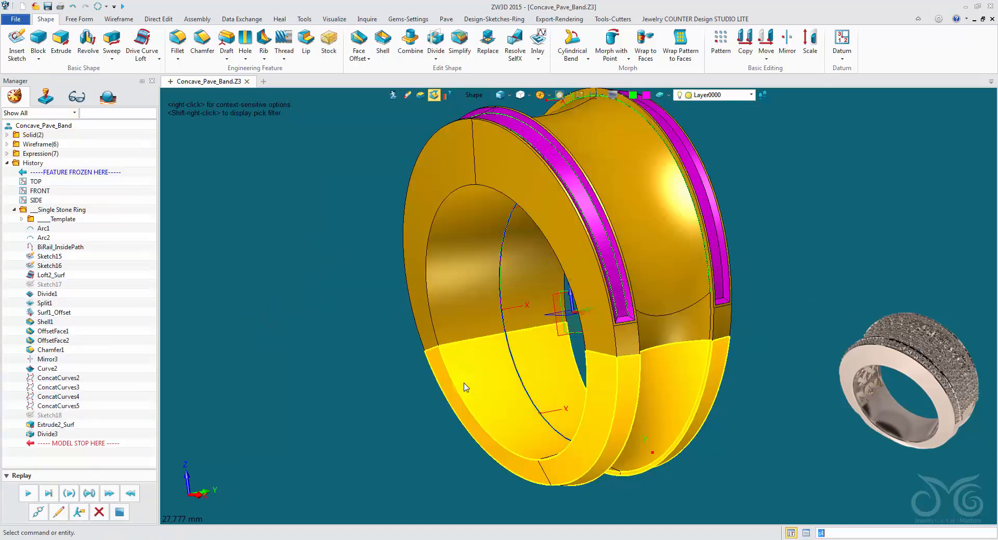
pyautogui.rightClick(465, 308)
pyautogui.click(484, 332)
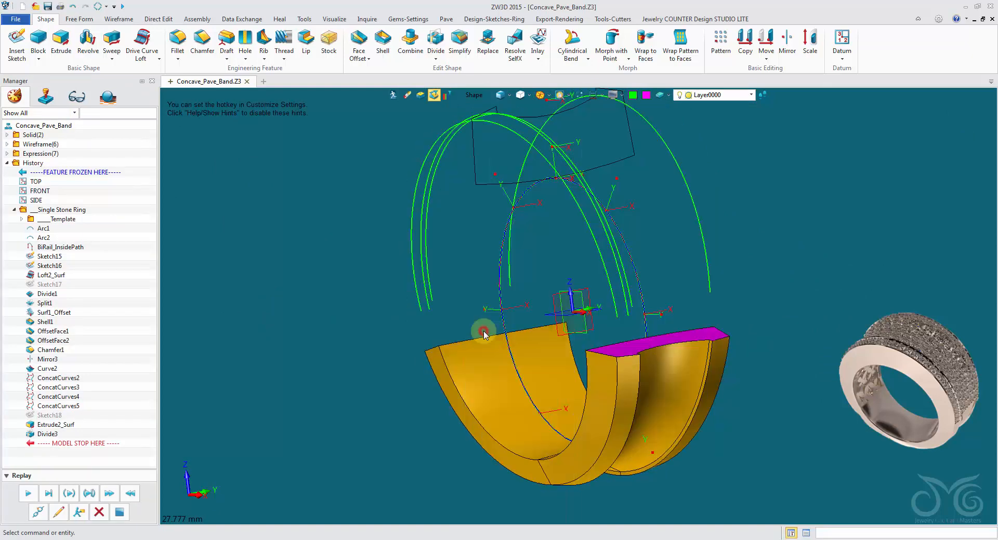
pyautogui.moveTo(496, 335); pyautogui.dragTo(171, 83, button='right')
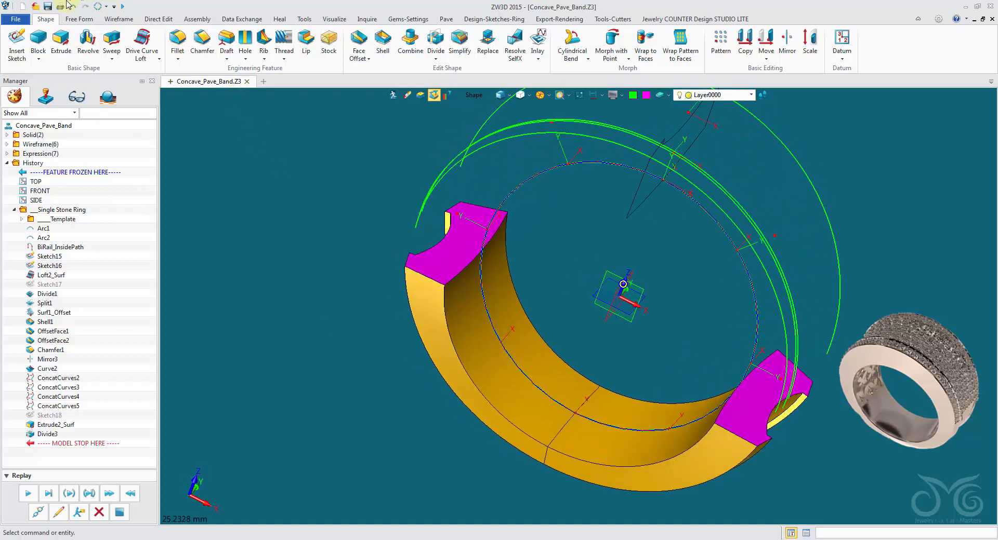
# Undo the hiding of the upper part, and hide both divided ring parts together to leave only the wireframe
pyautogui.click(71, 8)
pyautogui.moveTo(197, 119); pyautogui.dragTo(498, 327, button='right')
pyautogui.scroll(3, 609, 260)
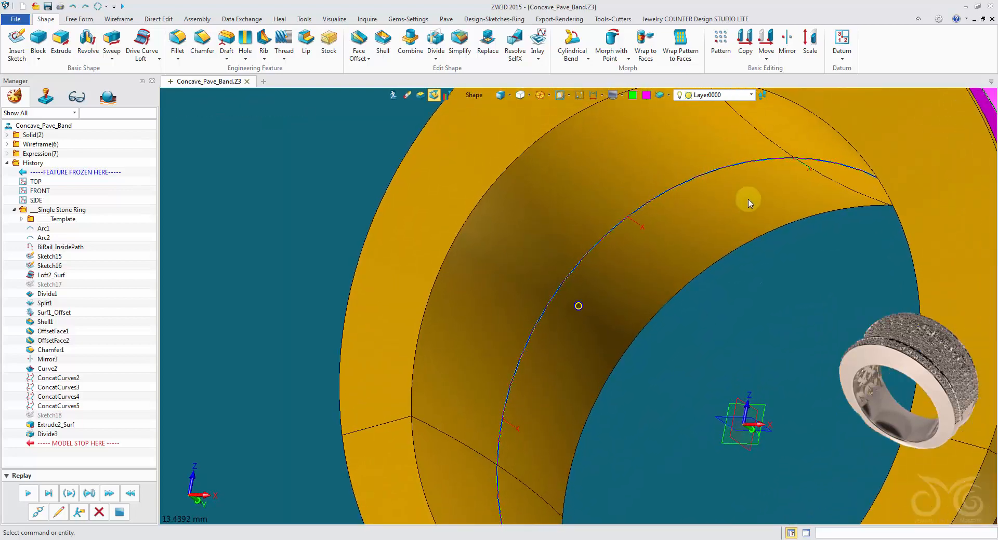
pyautogui.moveTo(749, 202); pyautogui.dragTo(535, 279, button='right')
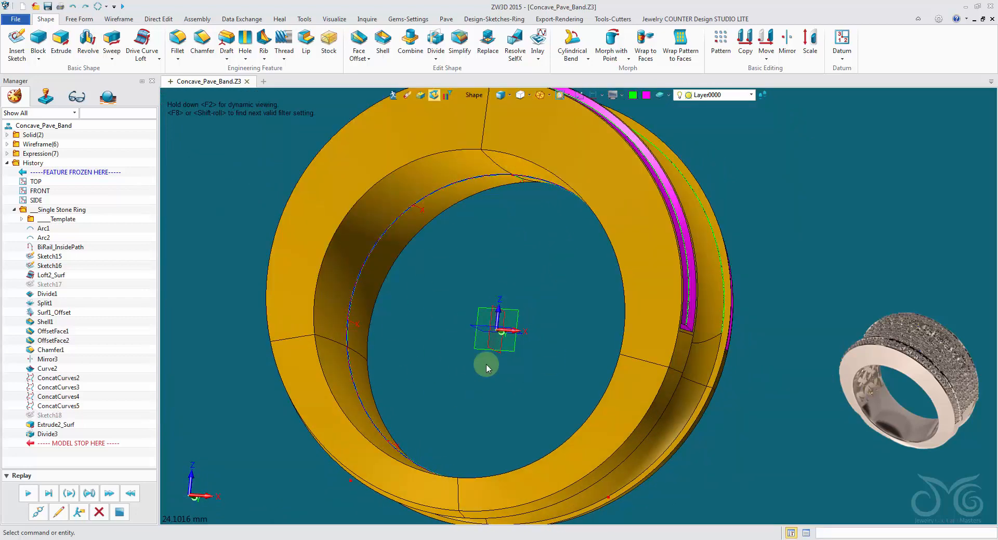
pyautogui.moveTo(485, 364); pyautogui.dragTo(616, 271, button='right')
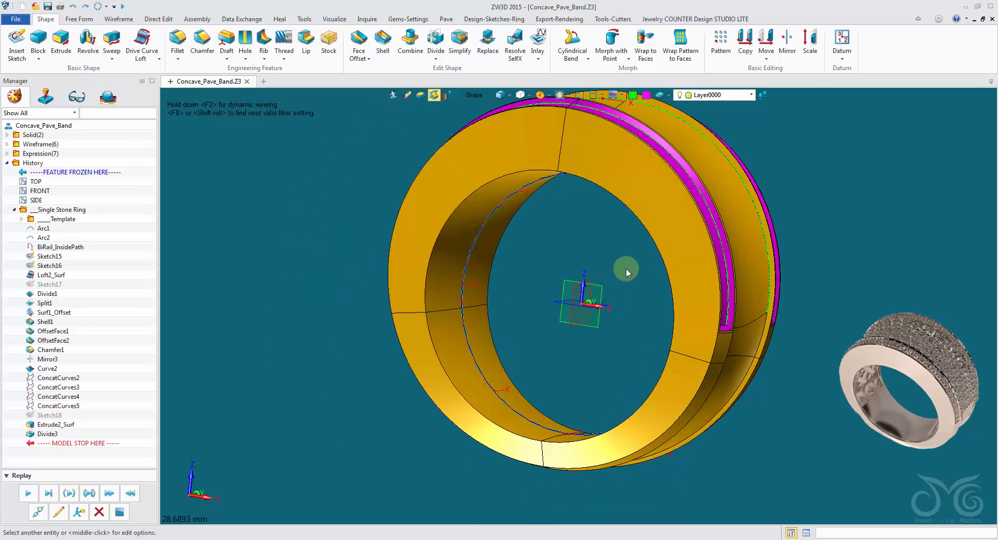
pyautogui.click(664, 235)
pyautogui.click(669, 383)
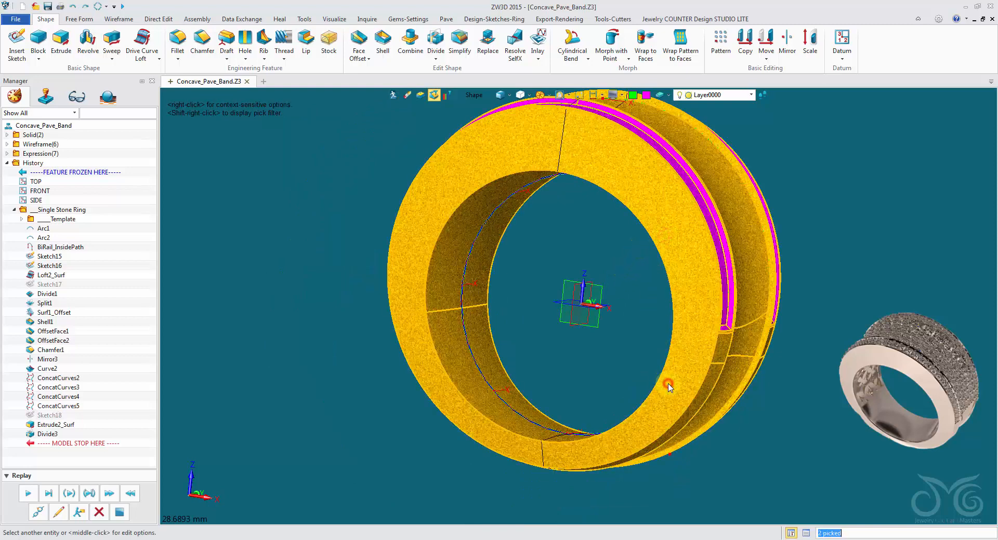
pyautogui.click(613, 98)
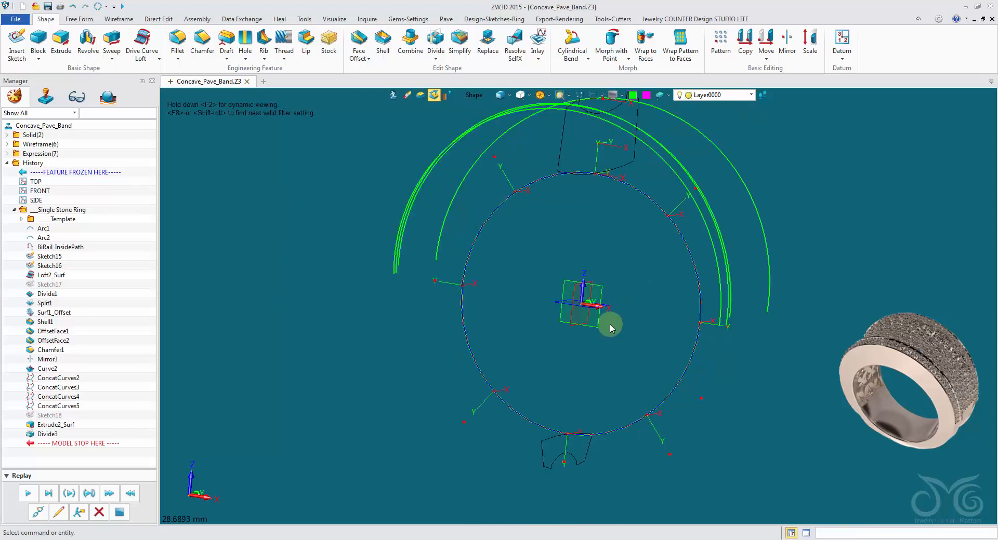
# Start a new sketch on the 12OClock plane at the top of the ring
pyautogui.moveTo(608, 329); pyautogui.dragTo(623, 226, button='right')
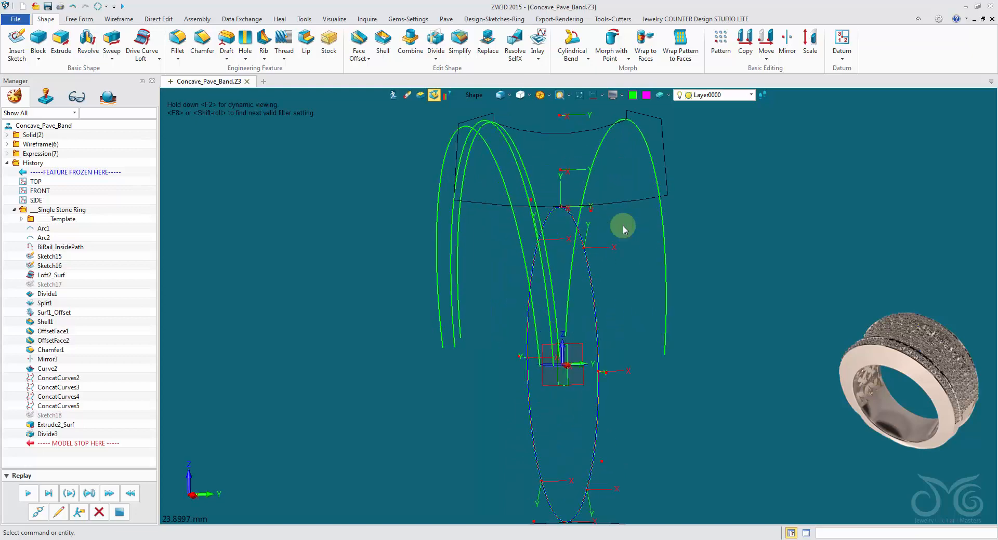
pyautogui.moveTo(632, 266); pyautogui.dragTo(637, 225, button='right')
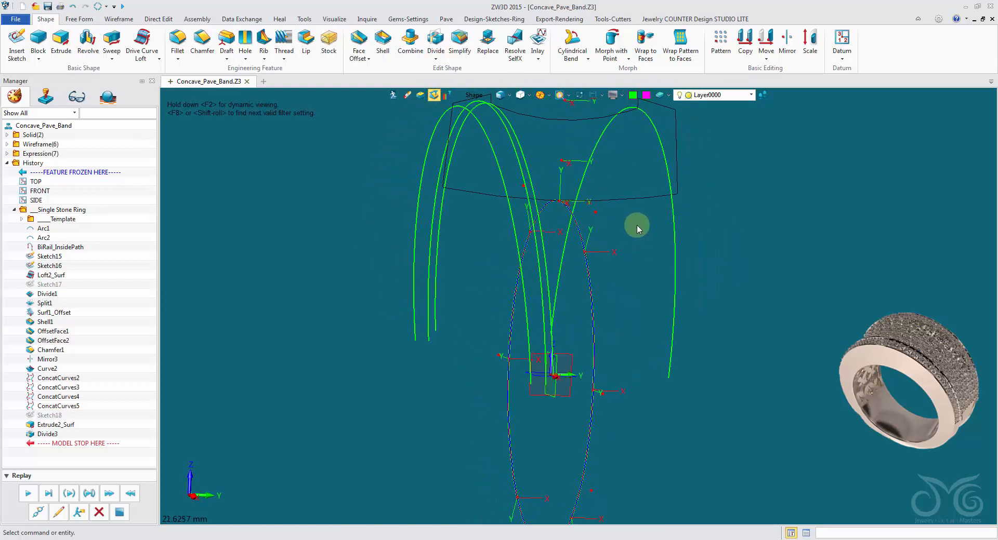
pyautogui.rightClick(637, 225)
pyautogui.click(663, 284)
pyautogui.moveTo(649, 283); pyautogui.dragTo(593, 256, button='right')
pyautogui.click(589, 254)
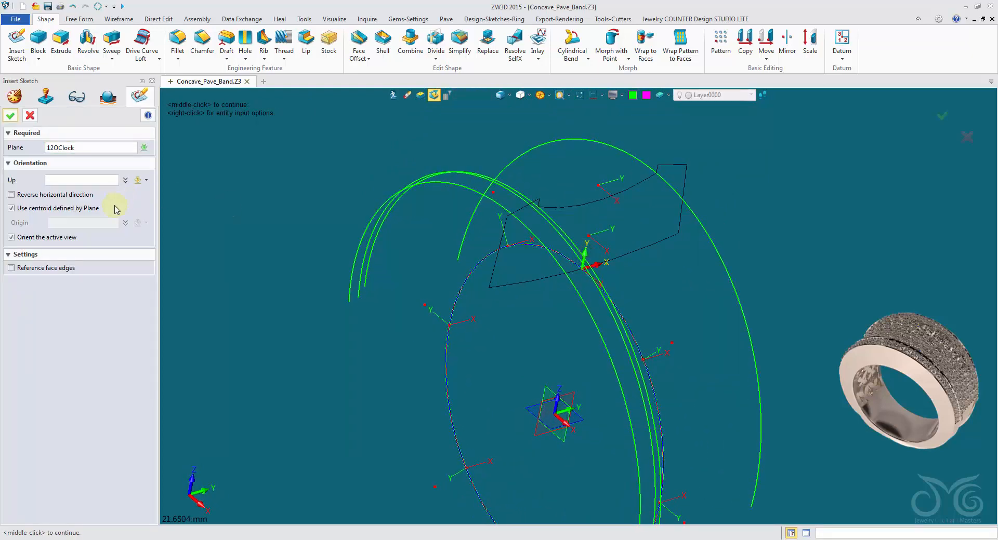
pyautogui.click(13, 123)
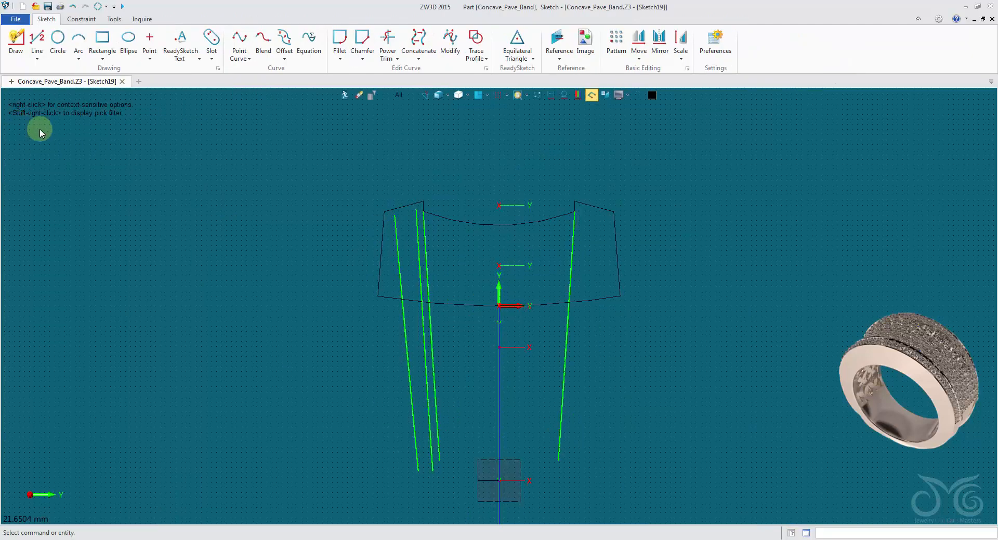
# Reference the band profile's concave top arc, bottom arc and both side lines into the sketch as construction curves
pyautogui.rightClick(462, 129)
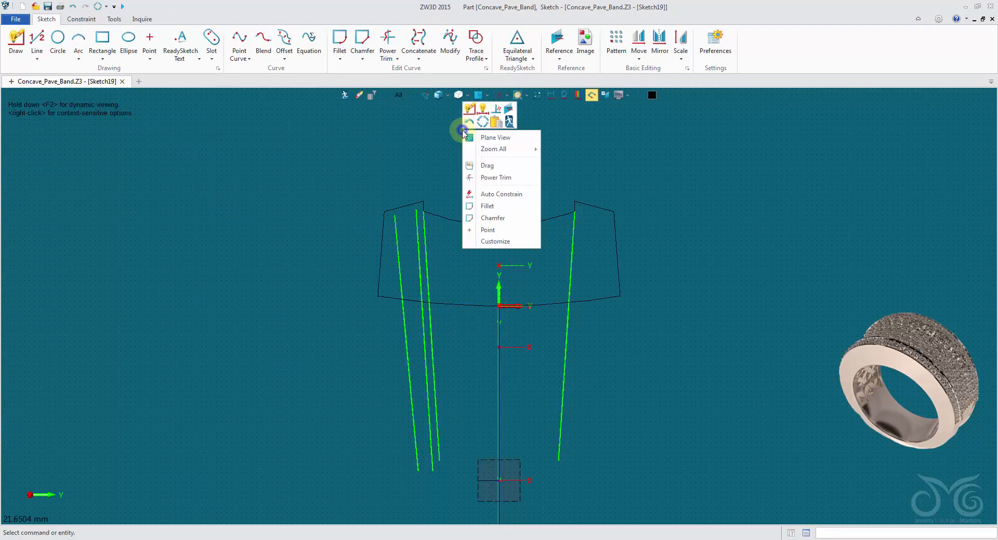
pyautogui.click(509, 104)
pyautogui.scroll(2, 491, 179)
pyautogui.moveTo(492, 179); pyautogui.dragTo(463, 134, button='middle')
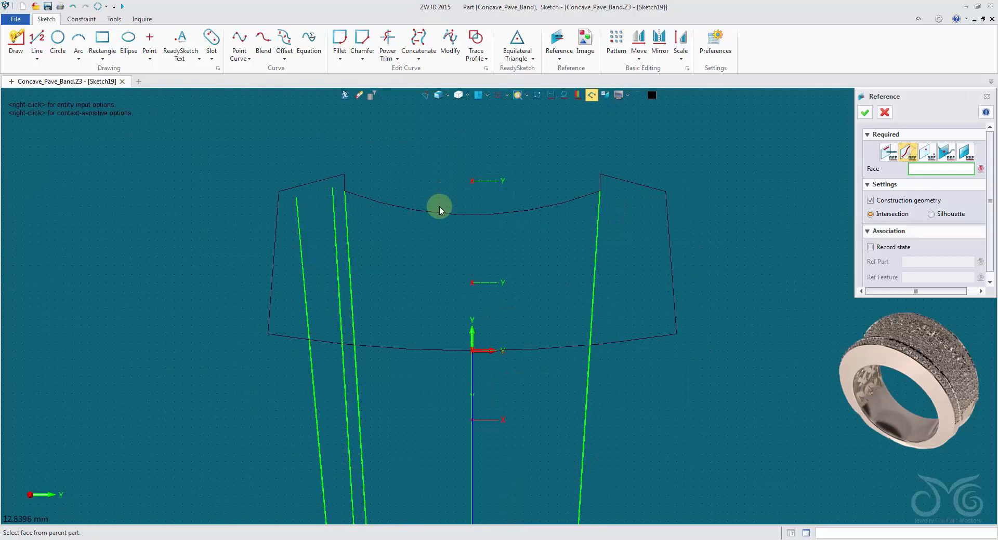
pyautogui.click(888, 152)
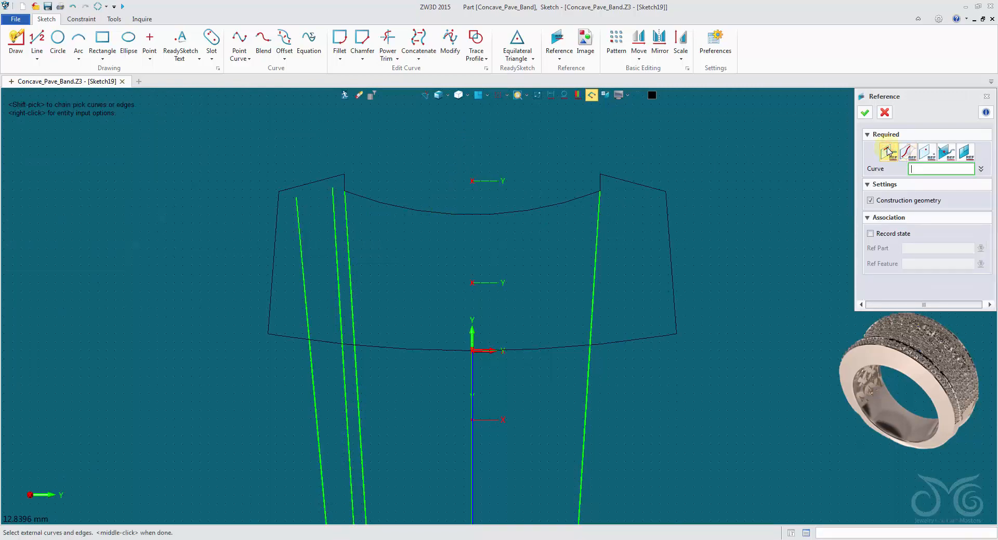
pyautogui.click(512, 209)
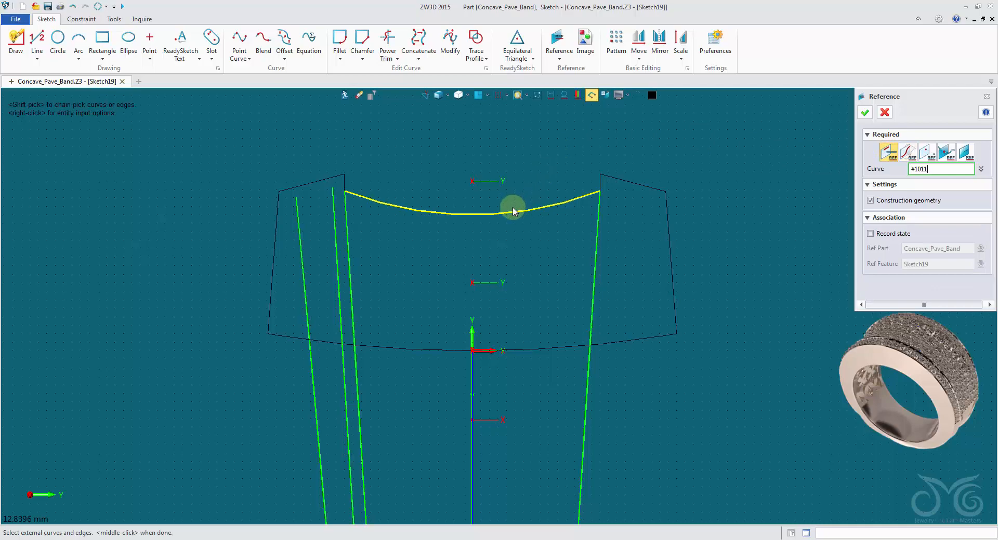
pyautogui.middleClick(528, 341)
pyautogui.click(531, 349)
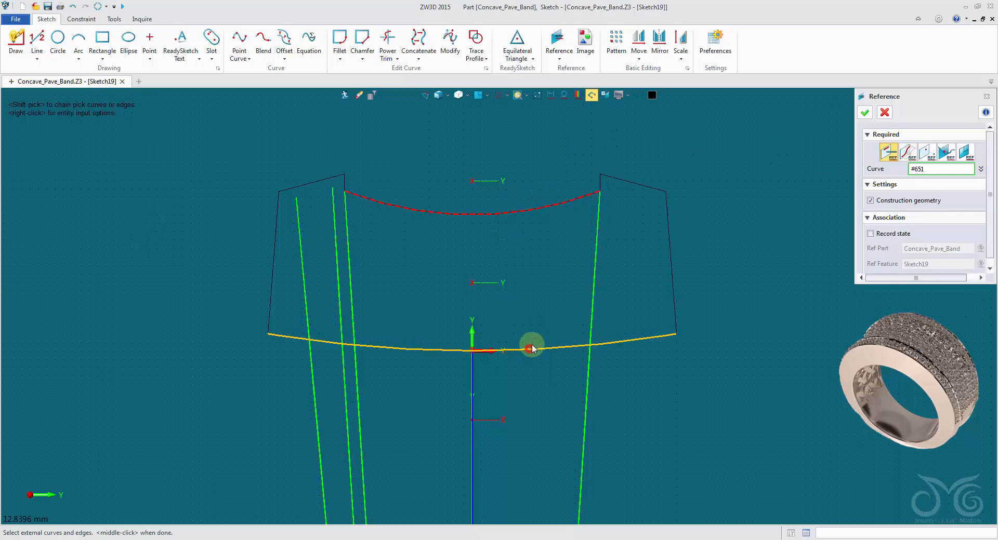
pyautogui.middleClick(535, 347)
pyautogui.click(668, 279)
pyautogui.middleClick(666, 279)
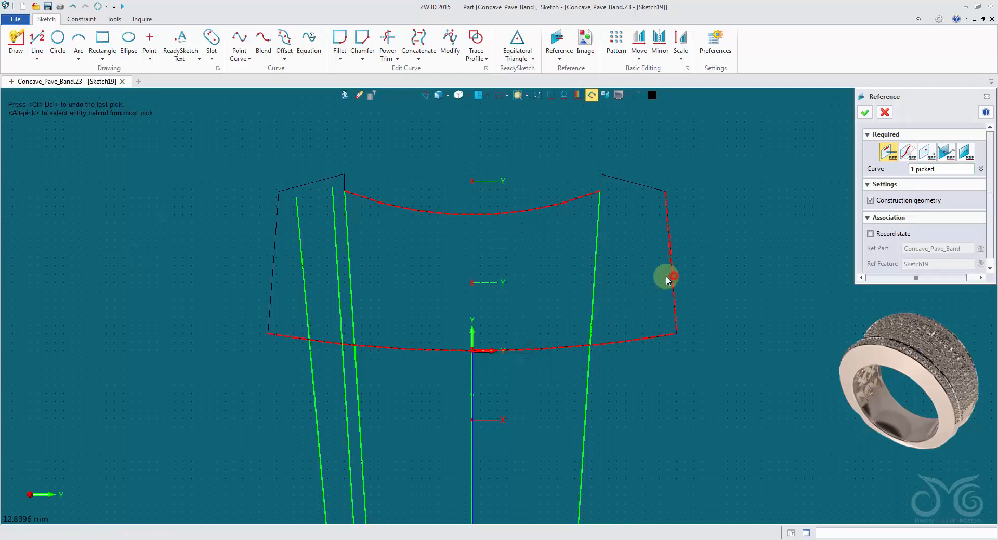
pyautogui.click(272, 263)
pyautogui.middleClick(274, 262)
pyautogui.click(864, 112)
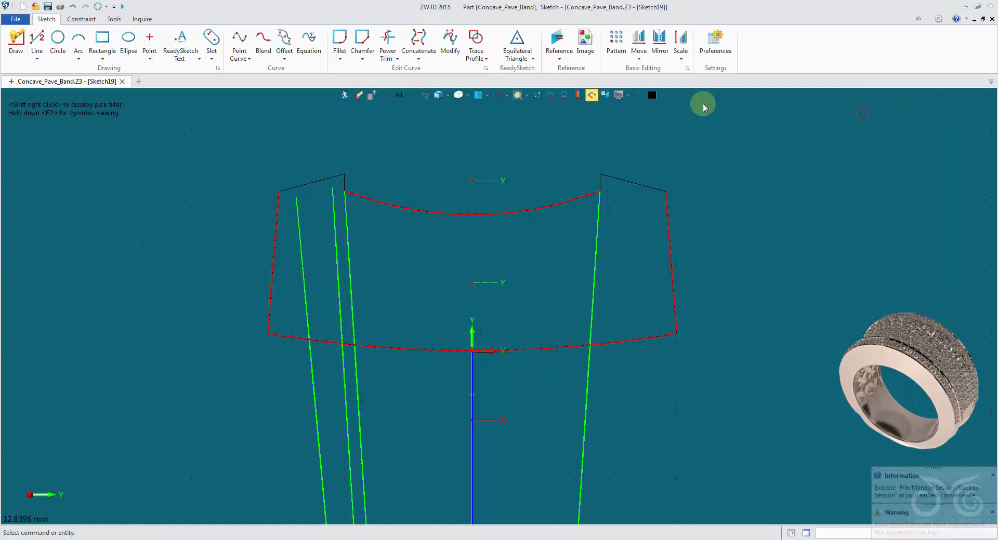
# Hide the geometry outside the sketch and offset the concave top arc by 1 mm toward the inside of the profile
pyautogui.click(537, 95)
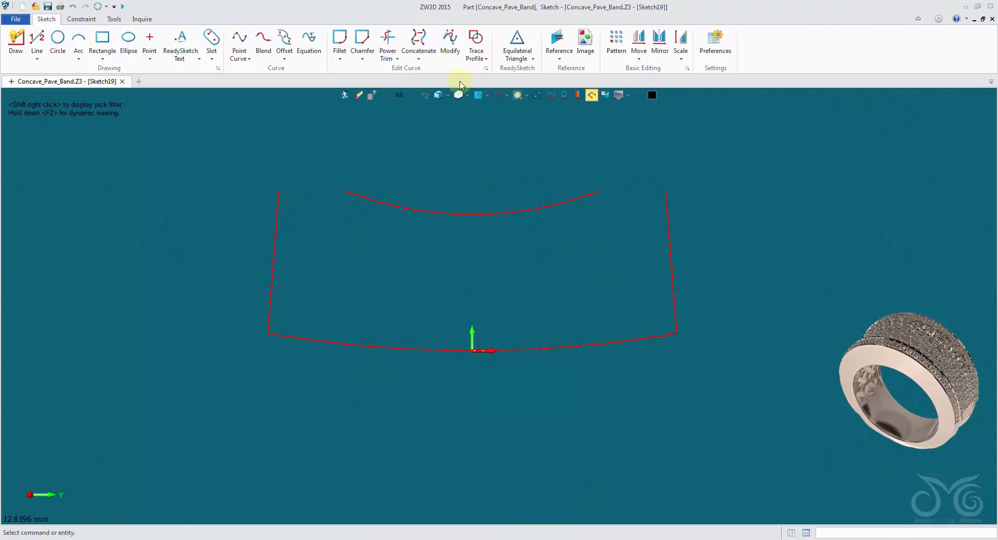
pyautogui.click(284, 41)
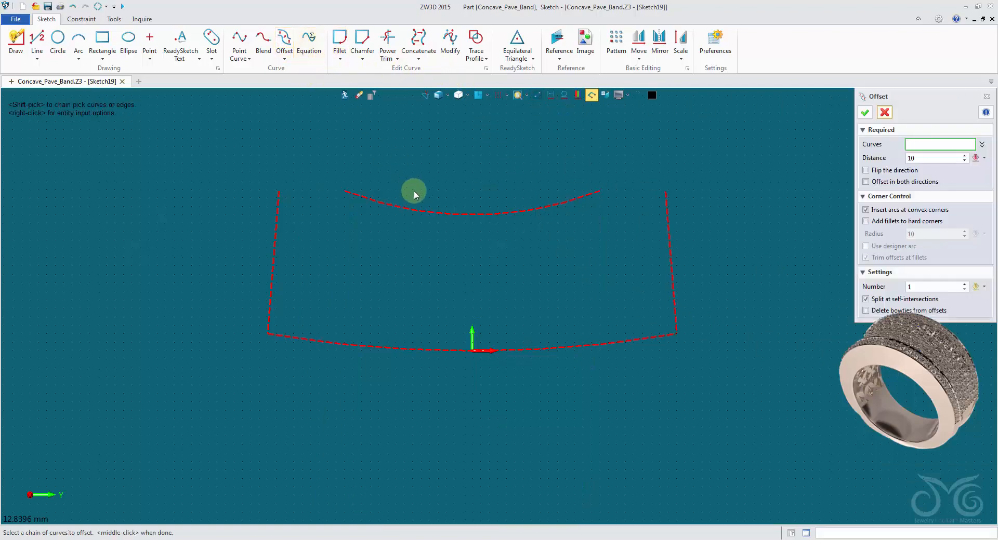
pyautogui.click(420, 210)
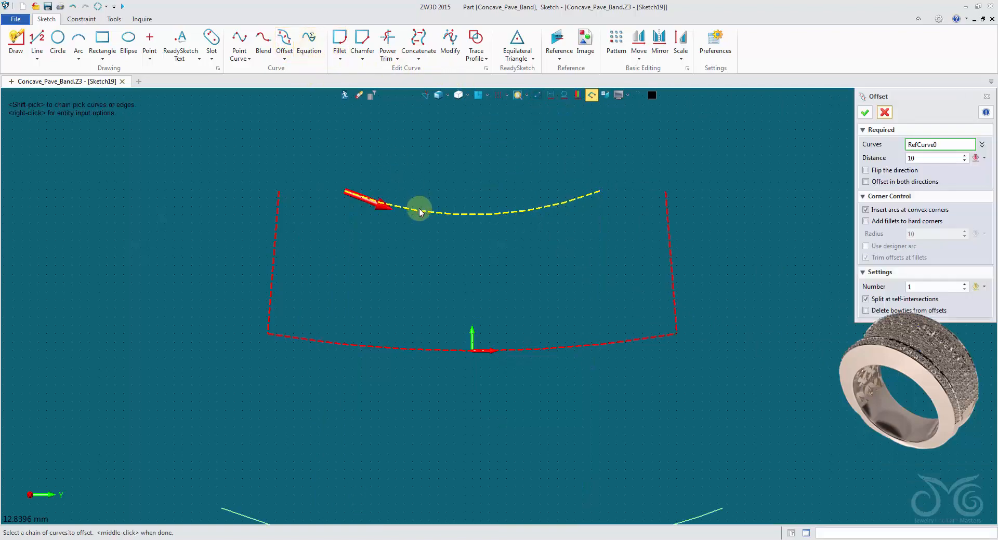
pyautogui.click(929, 158)
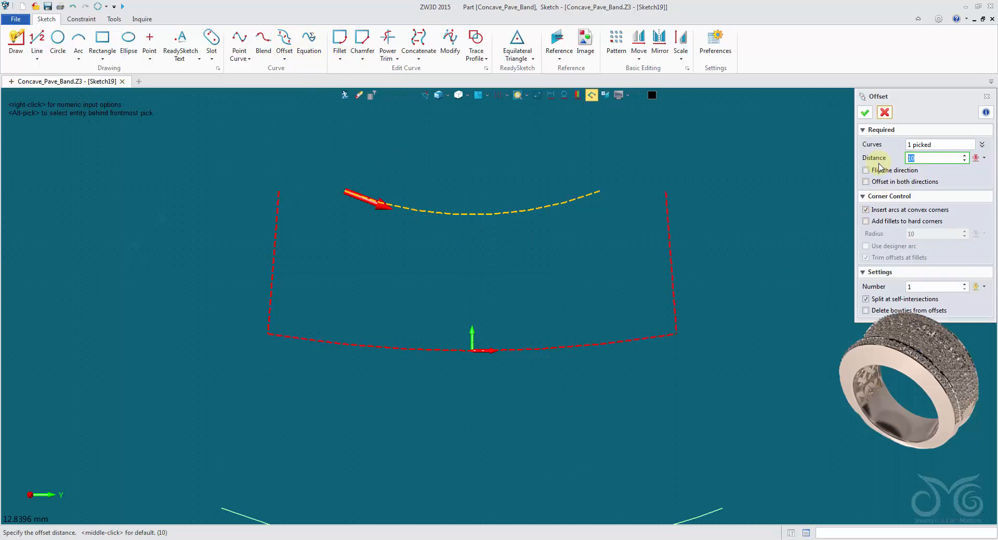
pyautogui.click(870, 111)
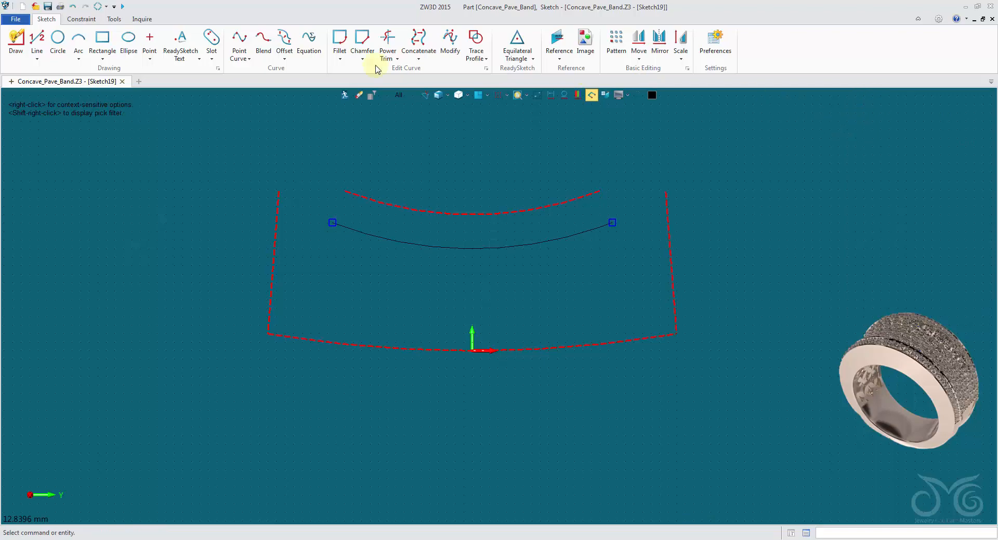
# Draw a vertical line from the middle of the offset arc to the middle of the concave reference arc and make it construction geometry
pyautogui.click(40, 40)
pyautogui.scroll(2, 462, 171)
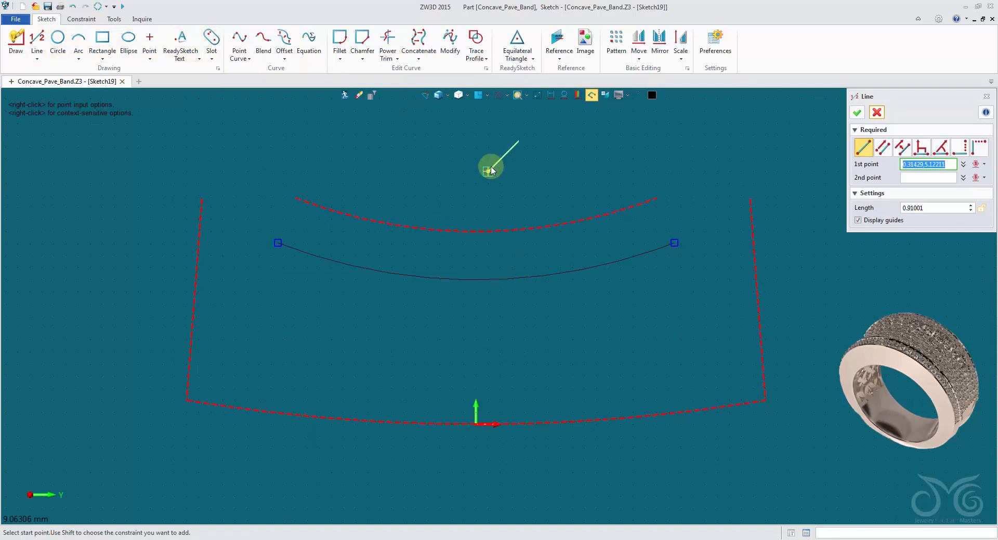
pyautogui.rightClick(490, 166)
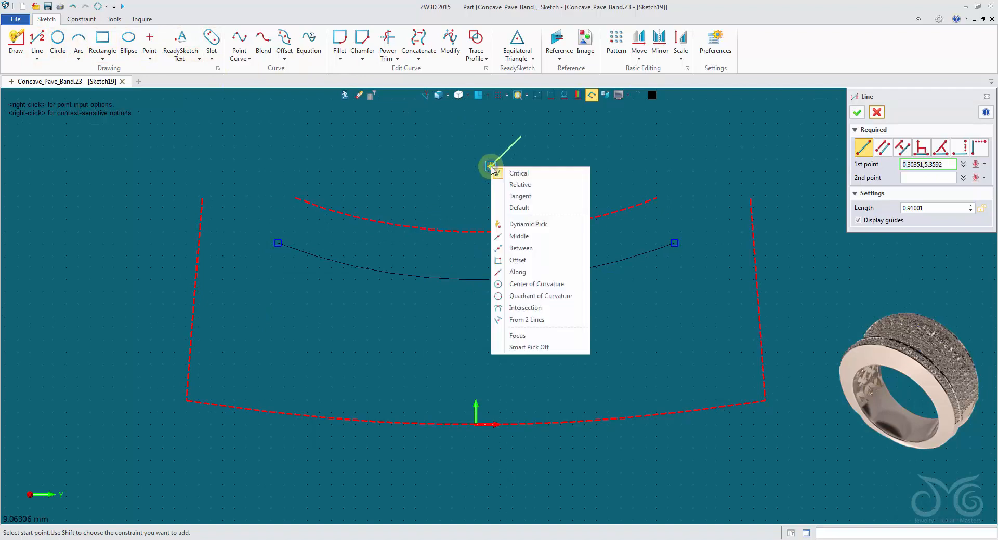
pyautogui.click(516, 208)
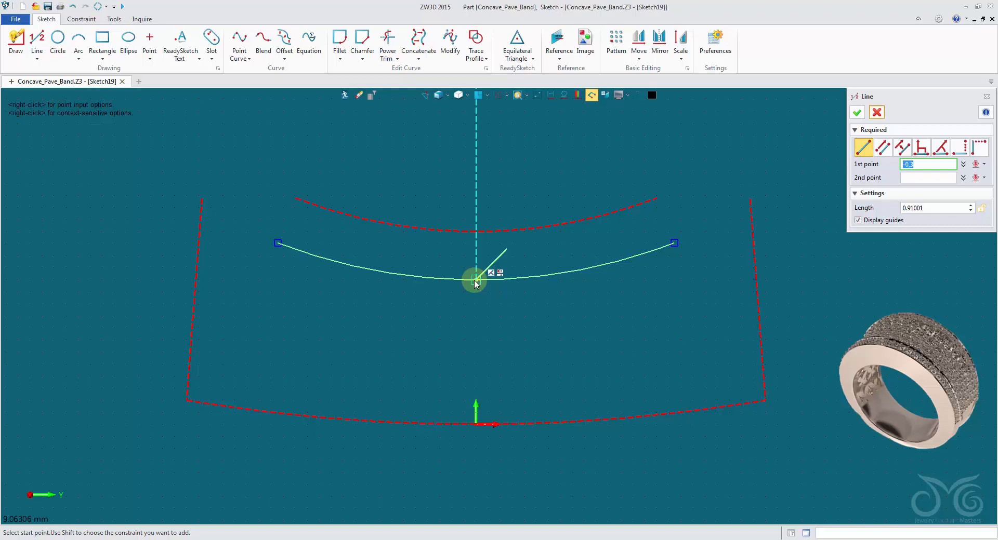
pyautogui.click(474, 281)
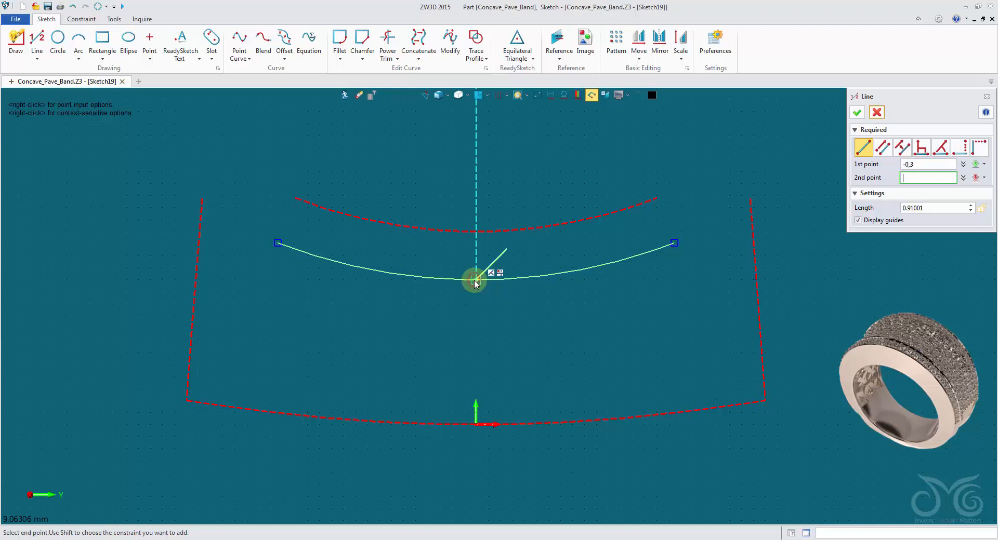
pyautogui.click(478, 238)
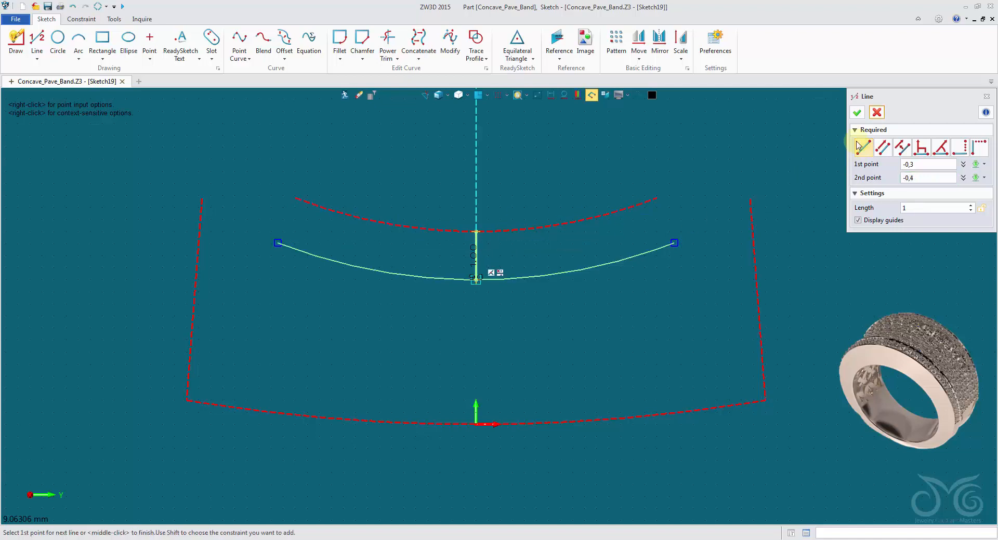
pyautogui.click(858, 112)
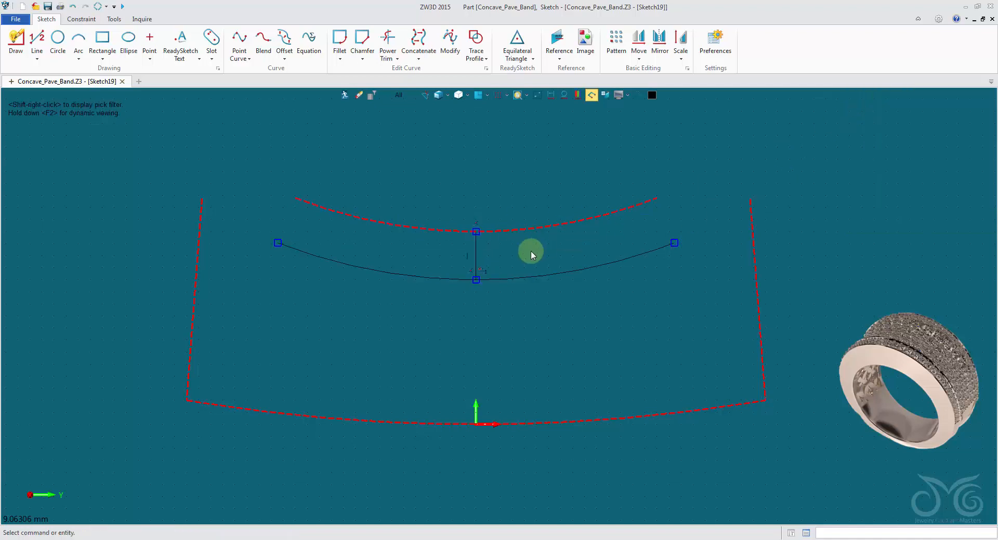
pyautogui.rightClick(477, 249)
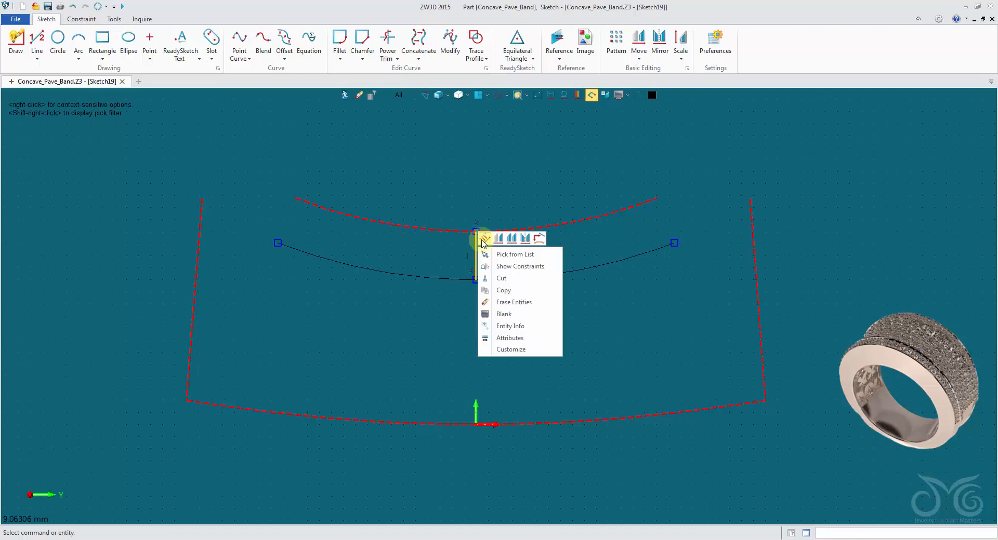
pyautogui.click(483, 240)
# Dimension the vertical construction line between the concave reference arc and the offset arc at 1 mm
pyautogui.scroll(2, 488, 251)
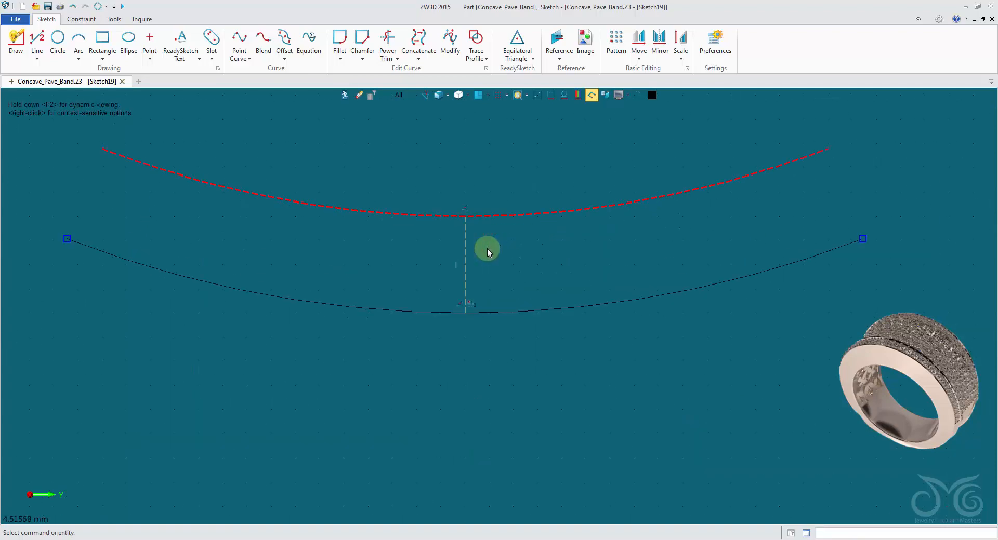
pyautogui.rightClick(489, 250)
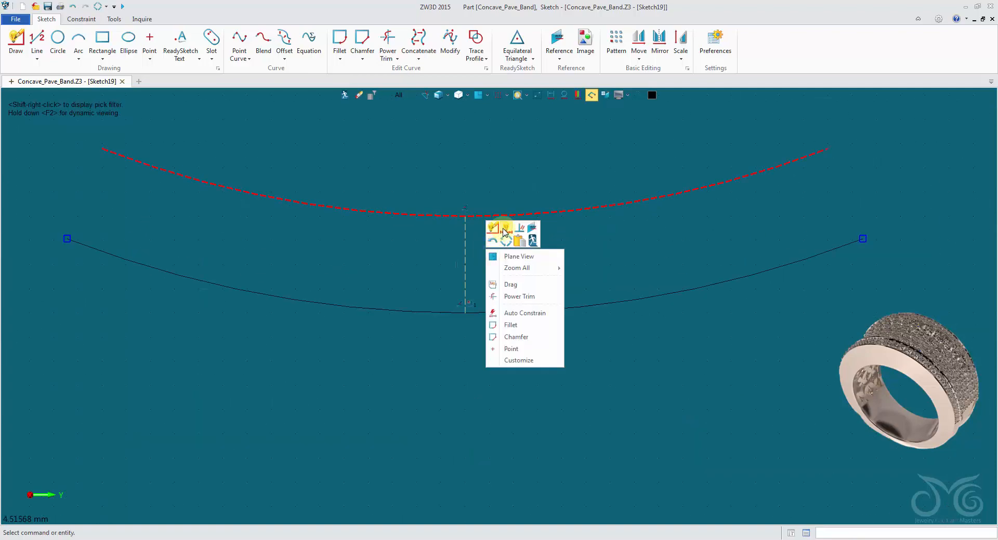
pyautogui.click(503, 231)
pyautogui.click(465, 245)
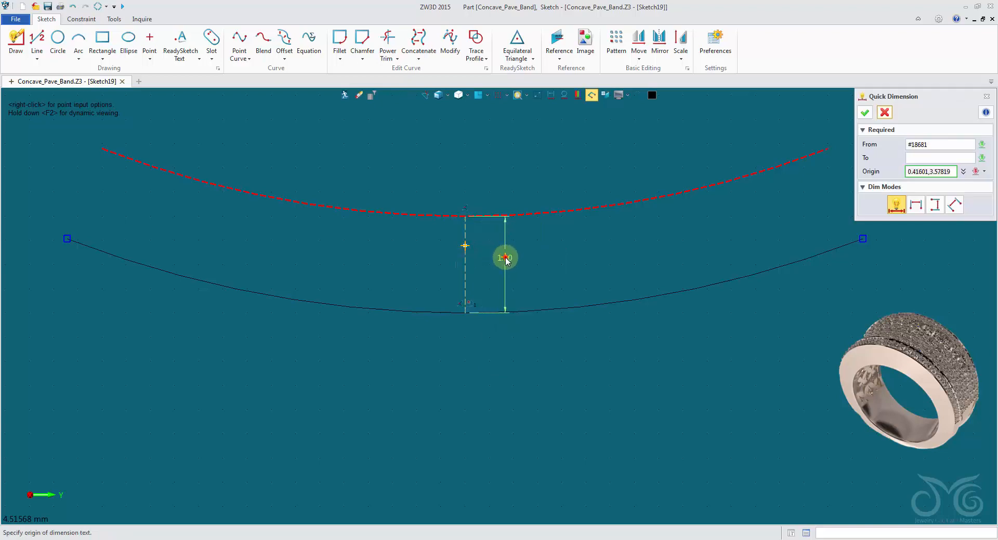
pyautogui.click(505, 258)
pyautogui.scroll(7, 601, 300)
pyautogui.scroll(-6, 603, 300)
pyautogui.scroll(6, 605, 300)
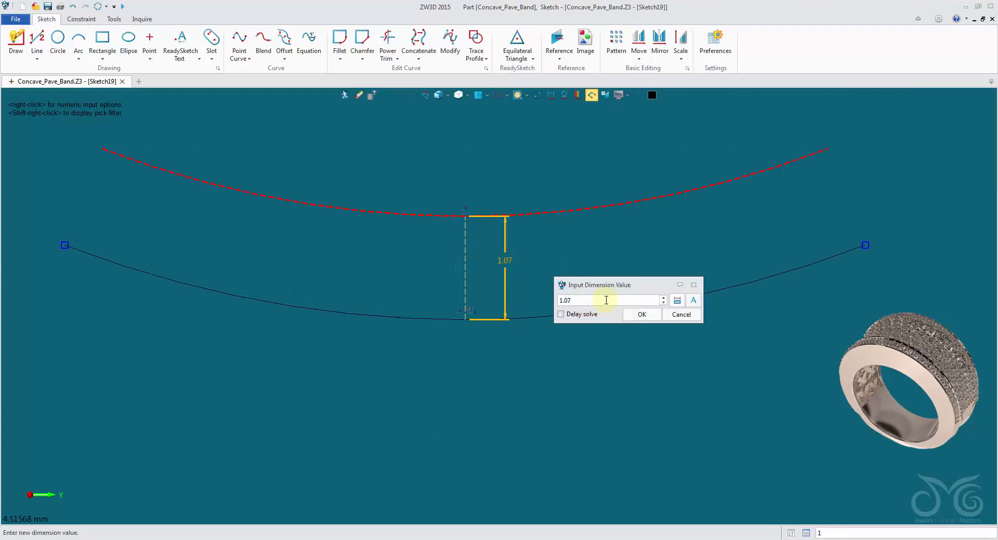
pyautogui.scroll(11, 605, 301)
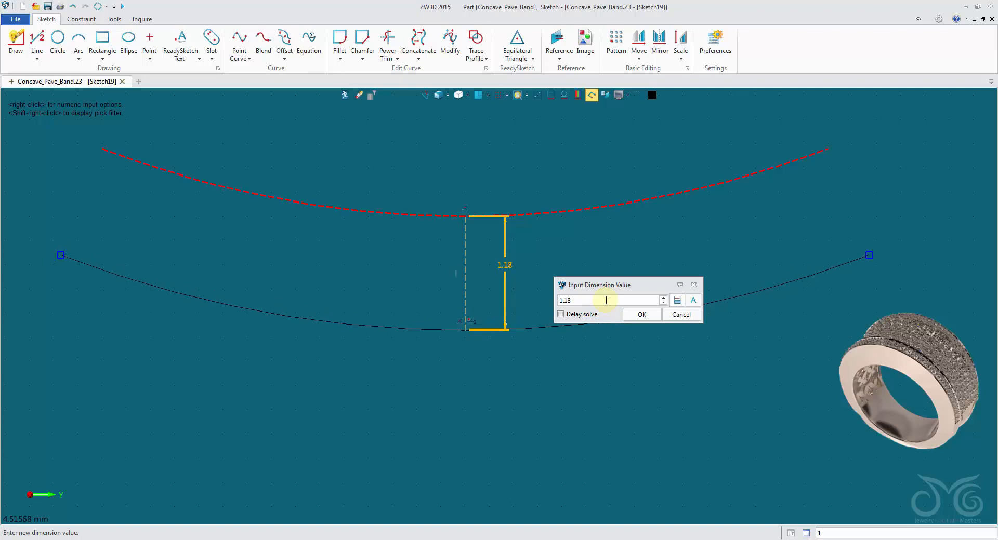
pyautogui.scroll(-19, 605, 300)
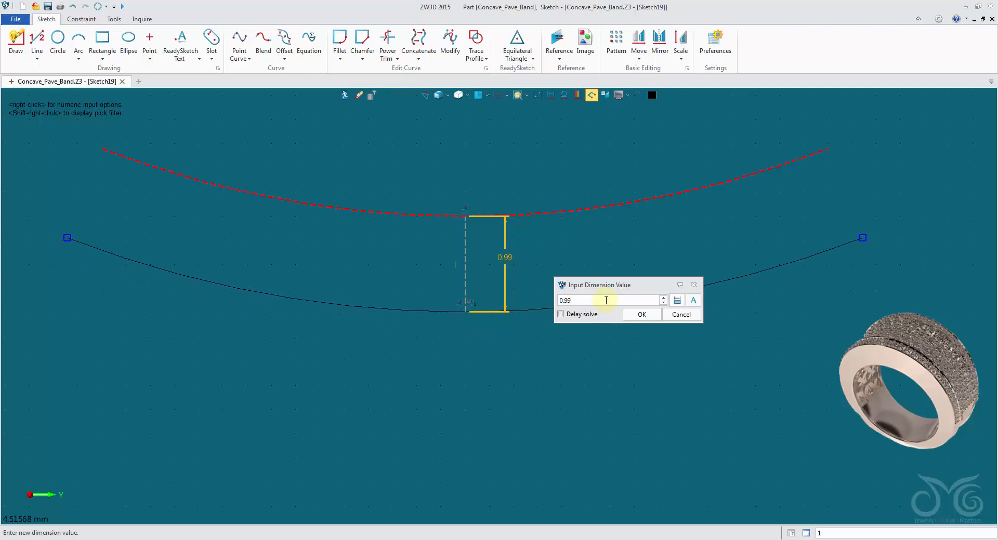
pyautogui.scroll(1, 606, 300)
pyautogui.click(637, 314)
pyautogui.scroll(-4, 632, 347)
pyautogui.moveTo(630, 357); pyautogui.dragTo(608, 319, button='middle')
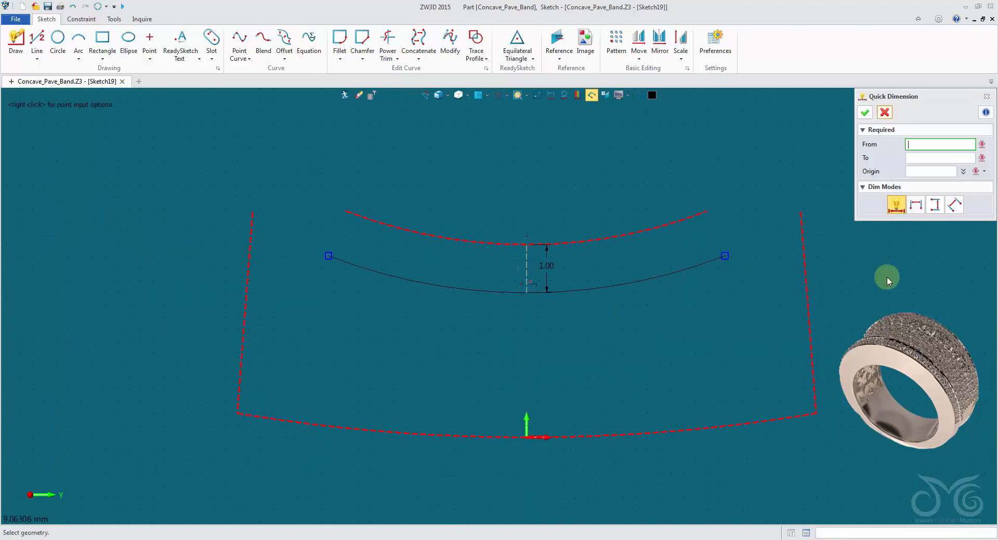
pyautogui.click(882, 115)
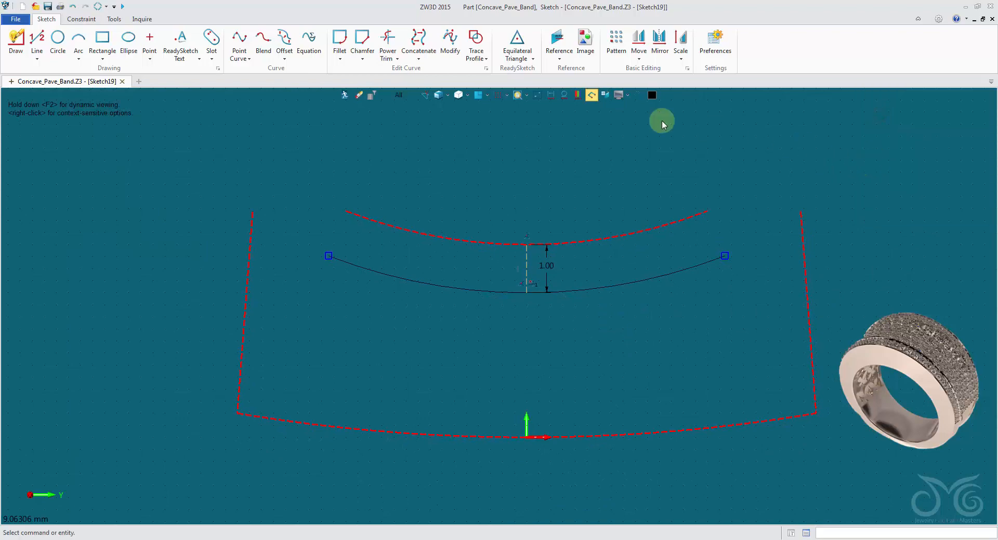
# Draw a line about 5.55 mm long from the offset arc's left end past the bottom arc, parallel to the left side reference line
pyautogui.click(37, 37)
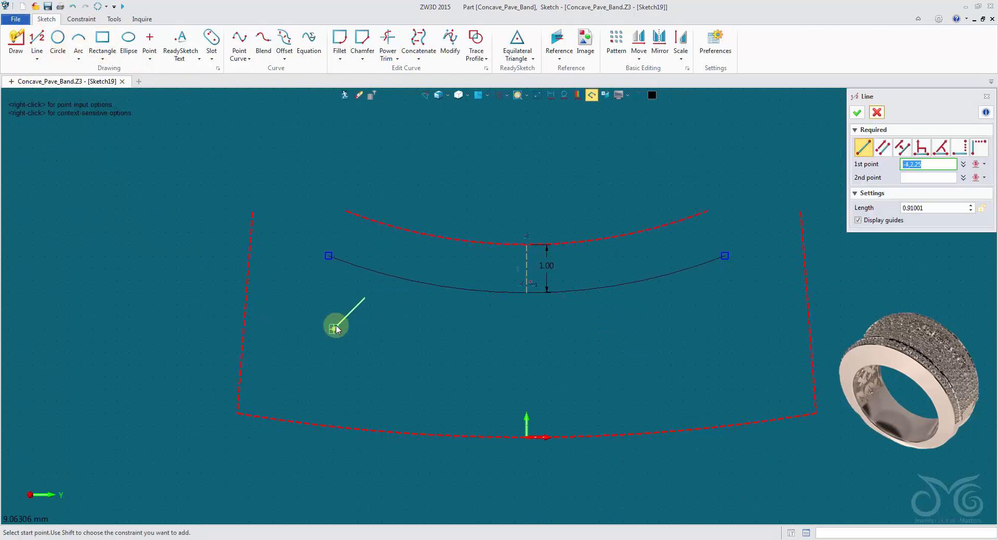
pyautogui.moveTo(335, 329); pyautogui.dragTo(350, 208, button='middle')
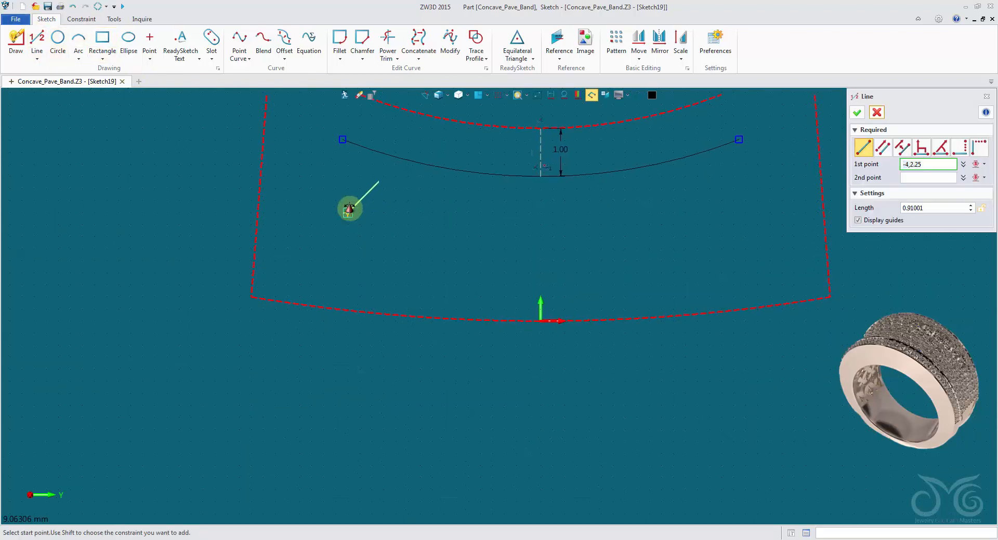
pyautogui.click(342, 139)
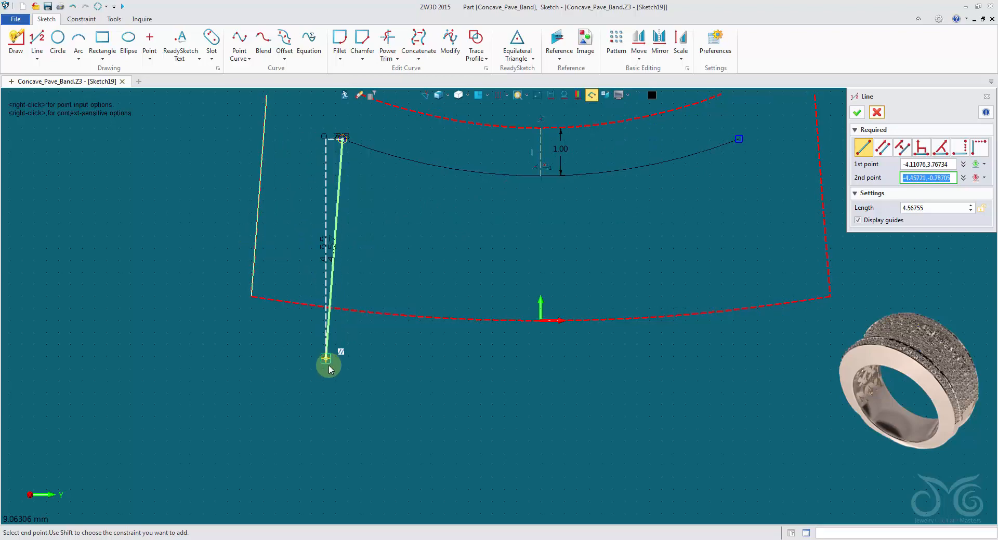
pyautogui.click(320, 407)
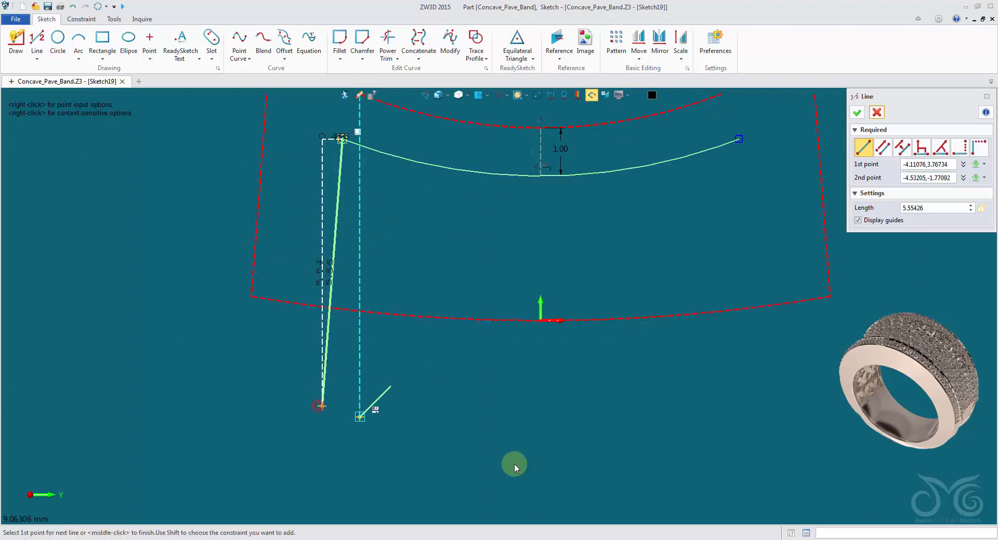
pyautogui.click(859, 112)
# Draw a matching line from the offset arc's right end, parallel to the right side reference line and ending level with the left line
pyautogui.middleClick(770, 205)
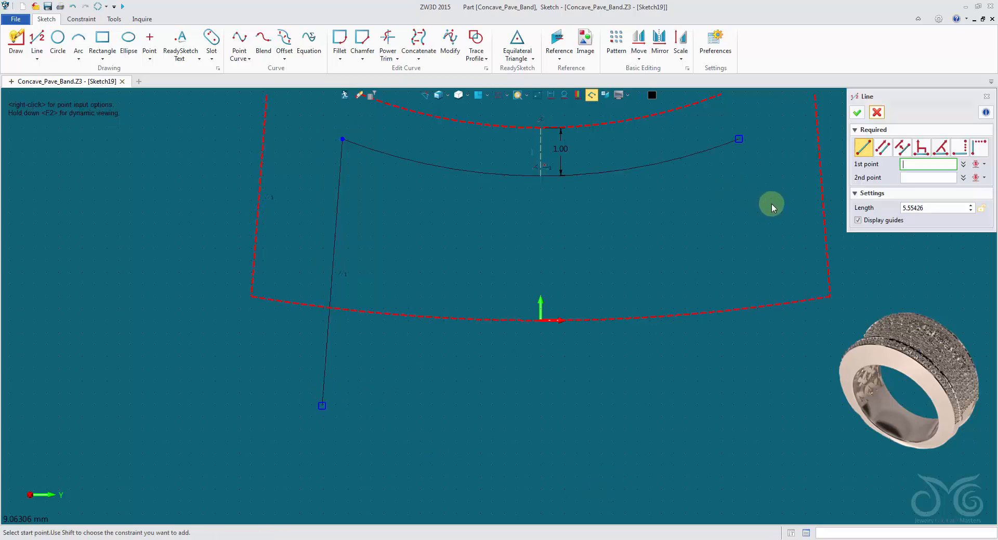
pyautogui.click(739, 139)
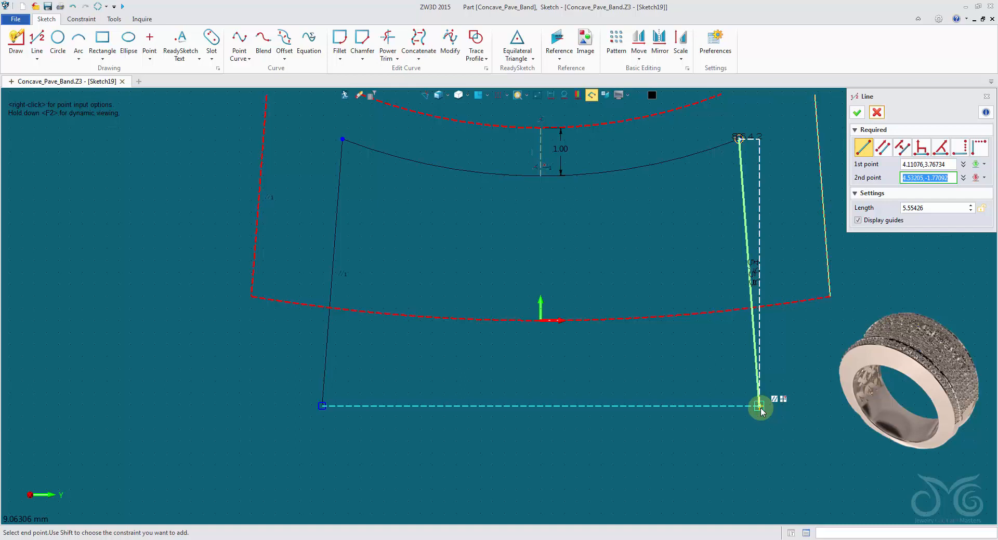
pyautogui.click(760, 408)
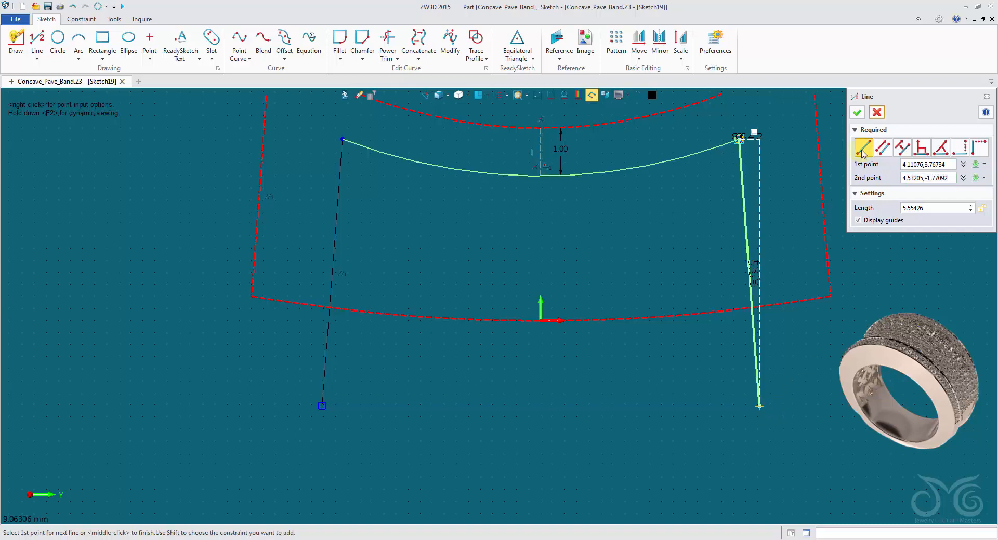
pyautogui.click(858, 113)
pyautogui.click(762, 408)
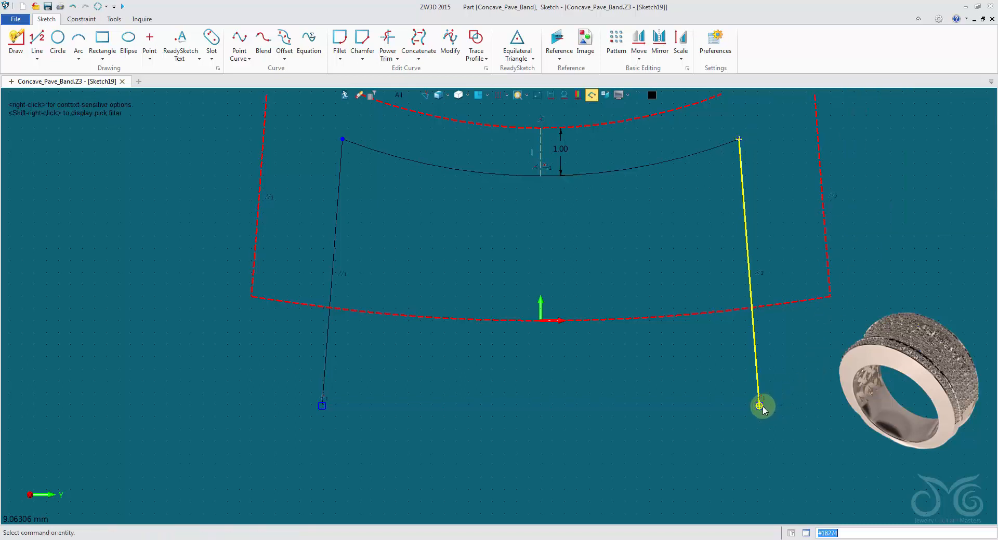
pyautogui.press('Escape')
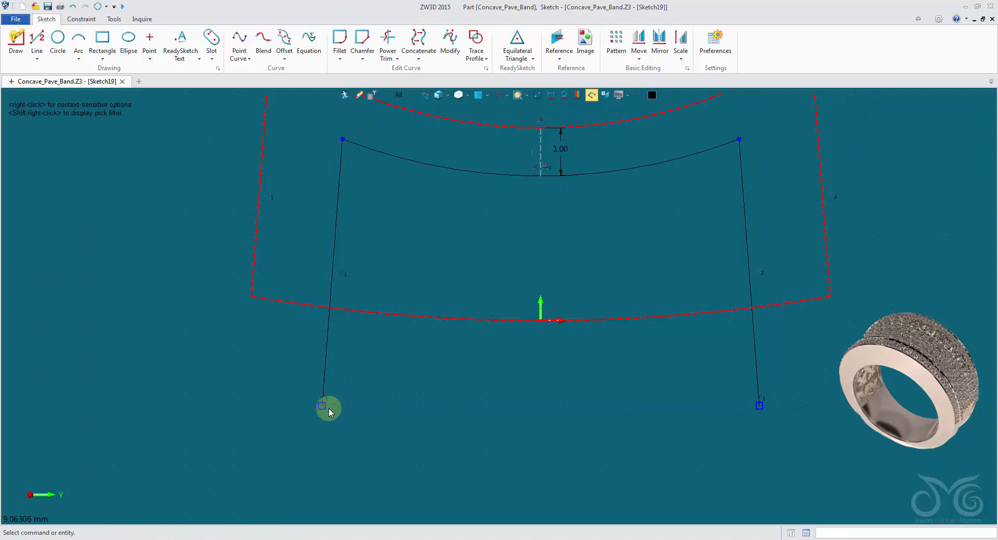
# Add an aligned dimension to the left slanted line and set its length to 5.5 mm
pyautogui.rightClick(423, 225)
pyautogui.click(443, 203)
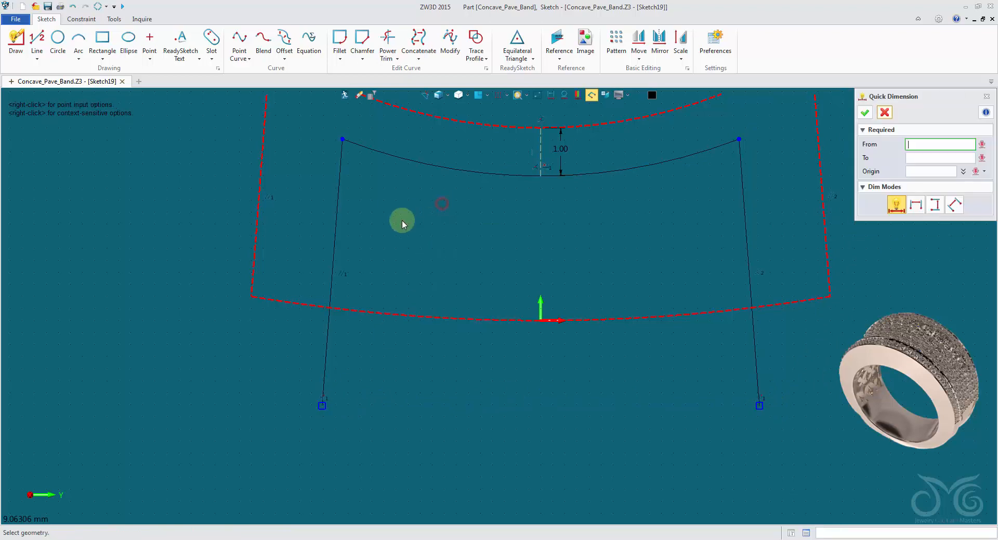
pyautogui.click(327, 234)
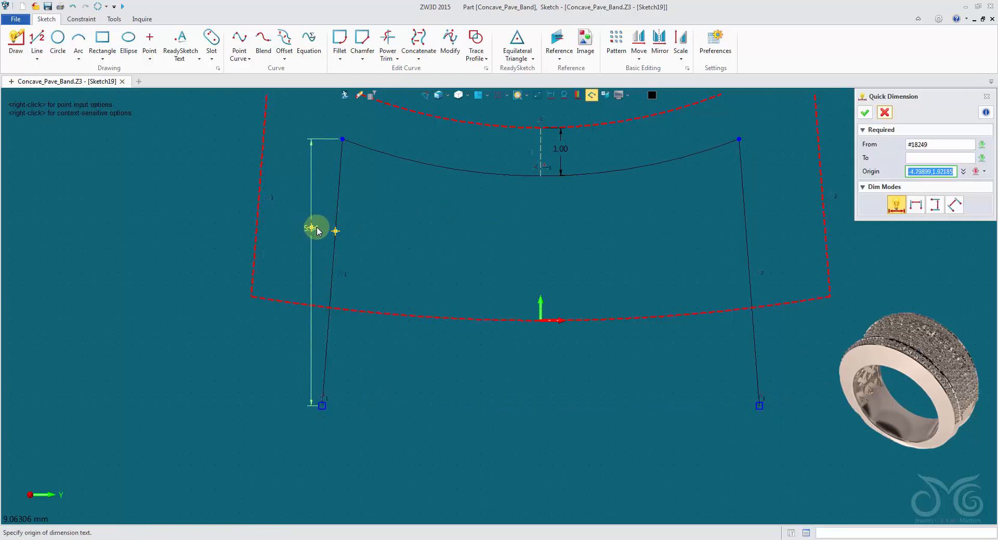
pyautogui.click(335, 231)
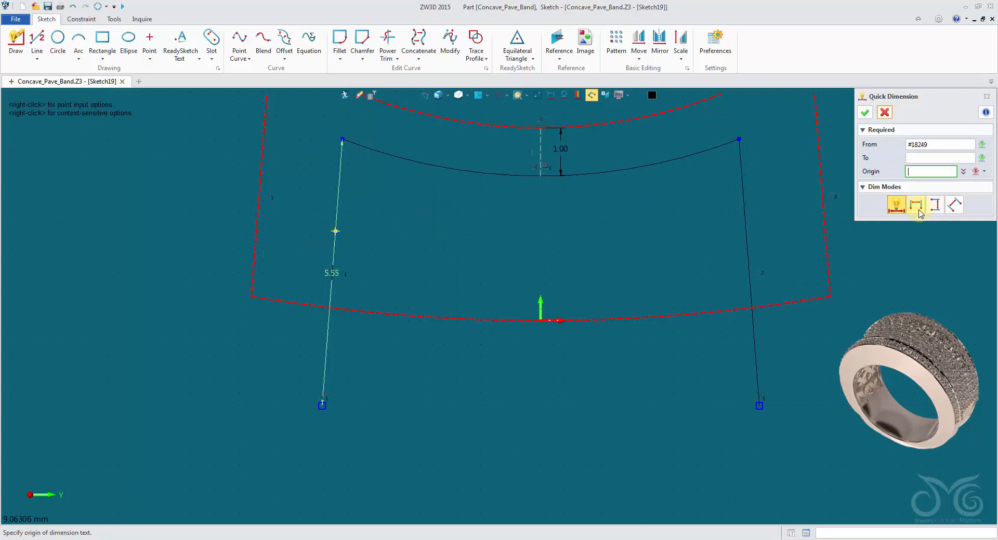
pyautogui.click(952, 207)
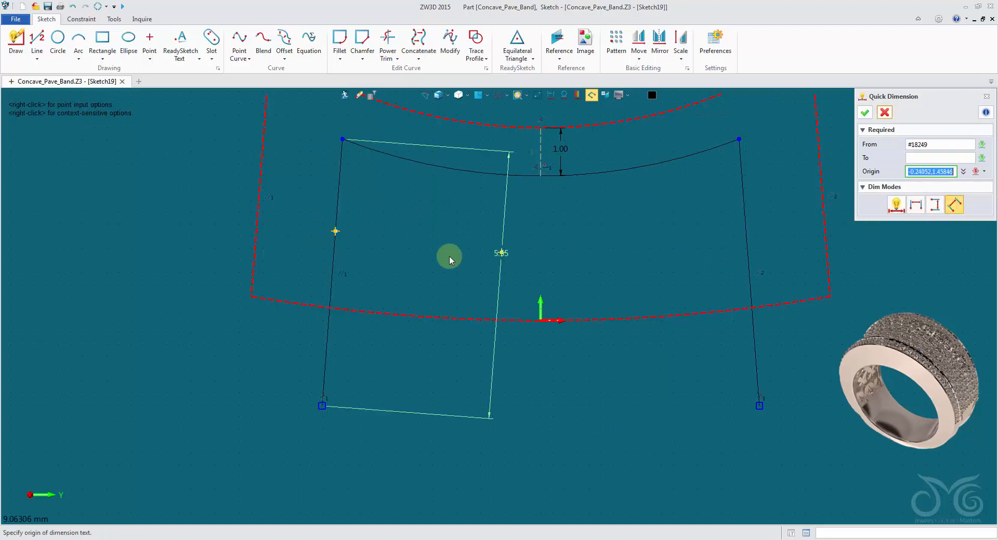
pyautogui.click(296, 256)
pyautogui.scroll(-4, 368, 301)
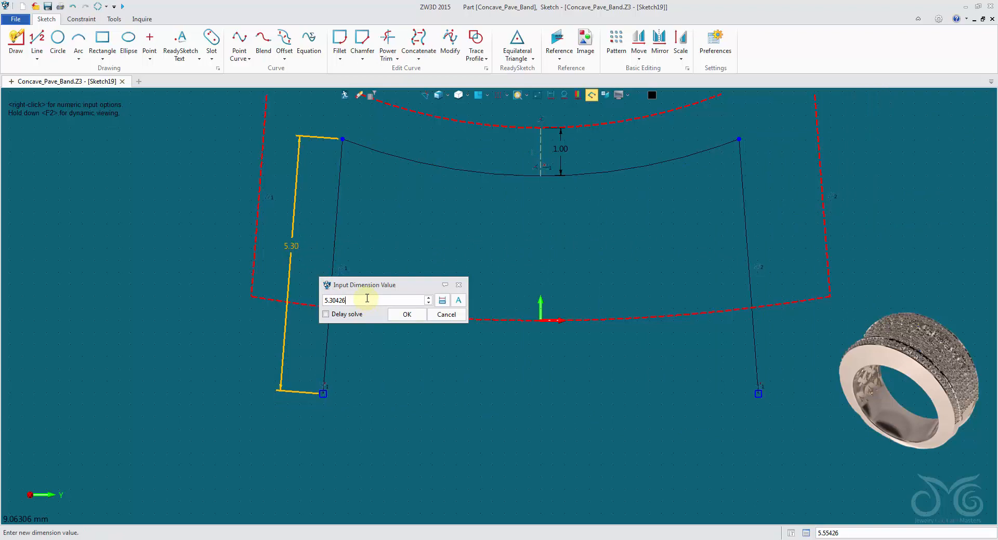
pyautogui.moveTo(367, 298); pyautogui.dragTo(307, 298)
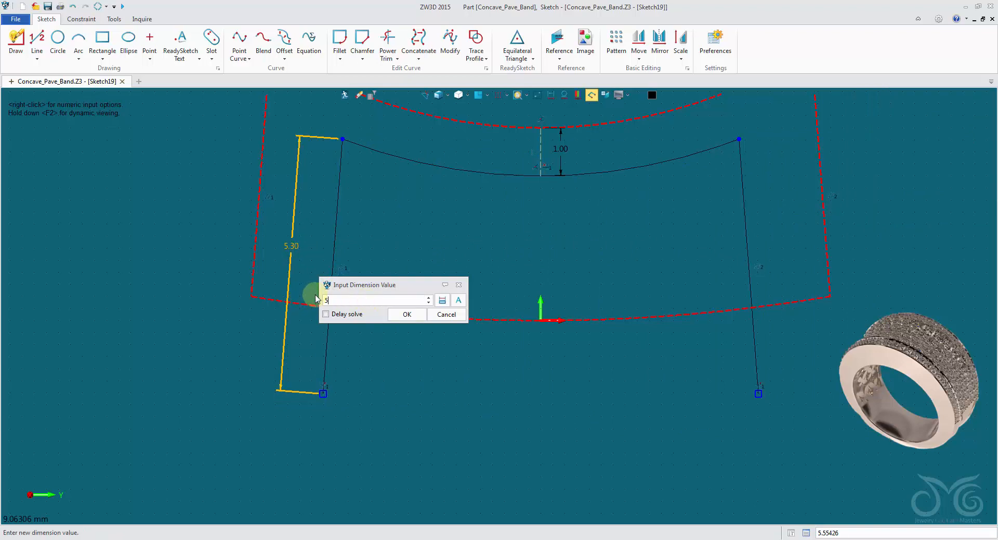
pyautogui.click(407, 315)
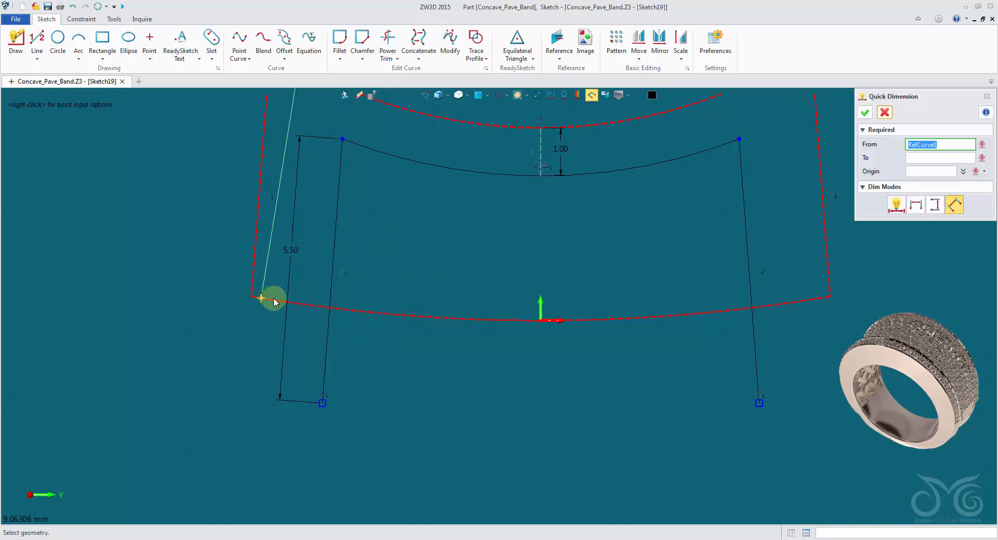
pyautogui.click(884, 113)
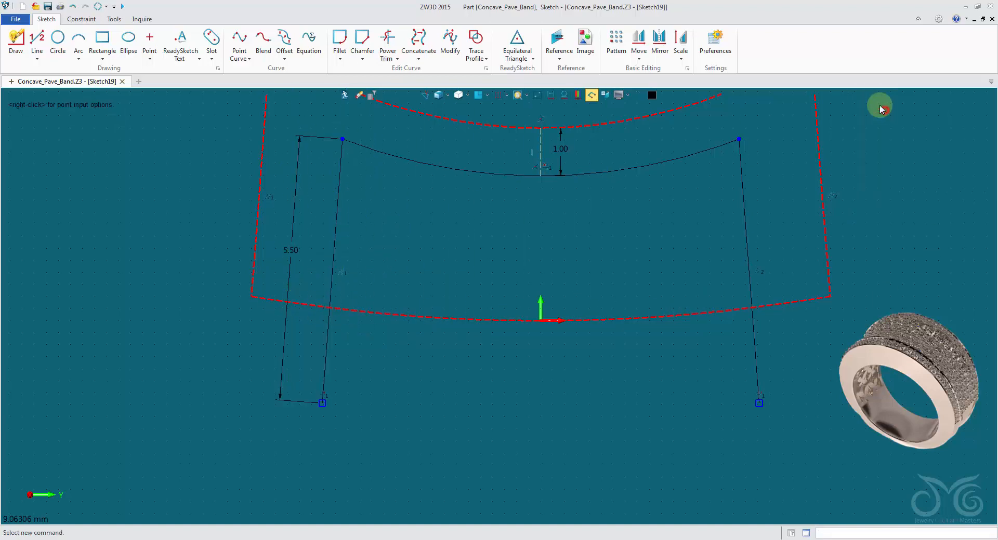
# Close the inner profile with a horizontal line joining the lower ends of the two slanted lines
pyautogui.click(38, 38)
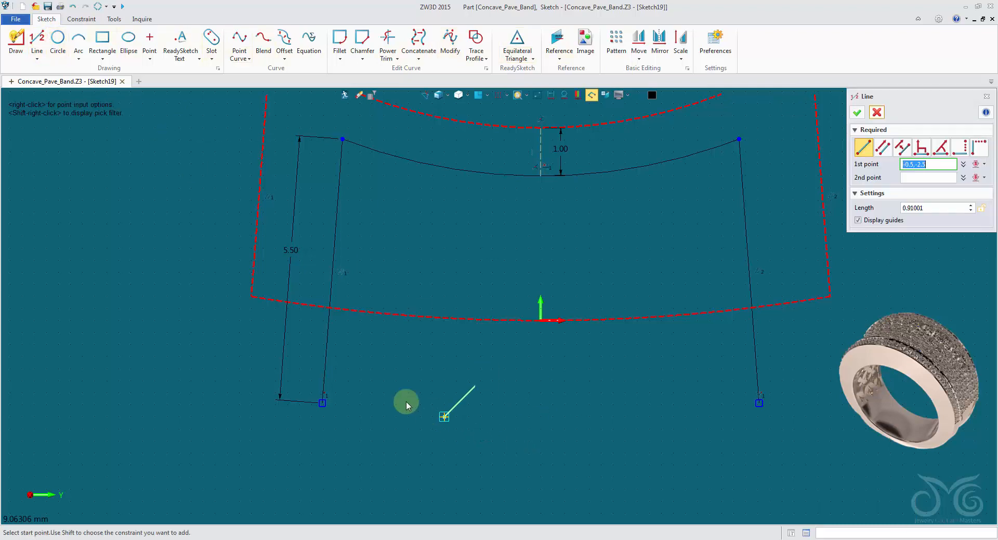
pyautogui.click(323, 404)
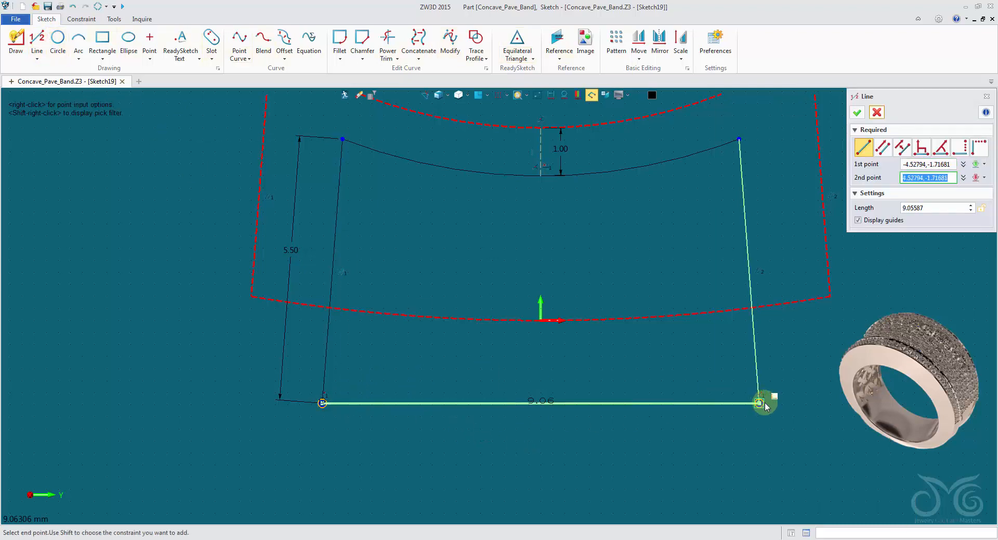
pyautogui.click(764, 404)
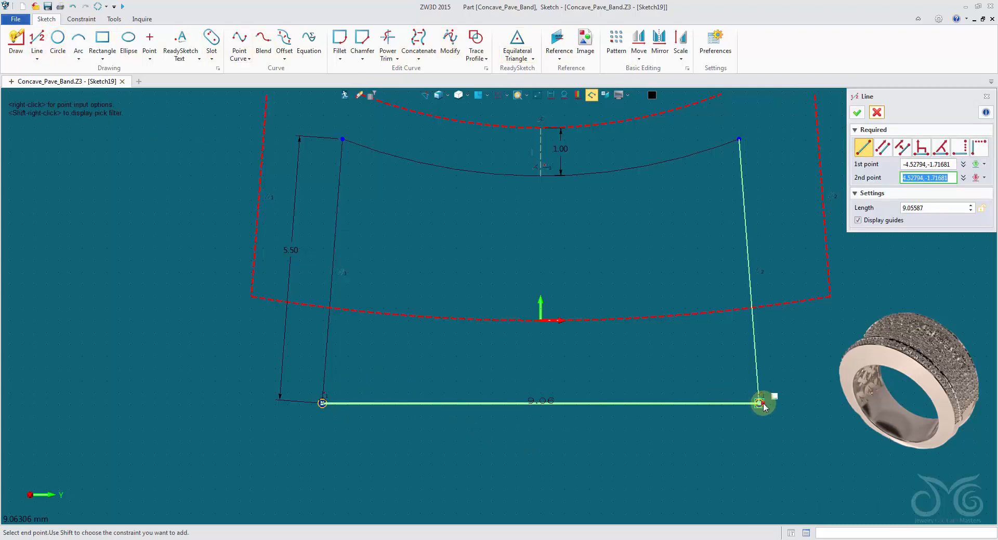
pyautogui.click(857, 112)
# Try smaller values, down to about 0.79 mm, for the gap dimension between the concave reference arc and the offset arc
pyautogui.scroll(1, 636, 292)
pyautogui.moveTo(635, 293)
pyautogui.mouseDown(button='middle')
pyautogui.moveTo(392, 318)
pyautogui.moveTo(497, 280)
pyautogui.mouseUp(button='middle')
pyautogui.scroll(-1, 501, 272)
pyautogui.scroll(-1, 500, 266)
pyautogui.click(438, 170)
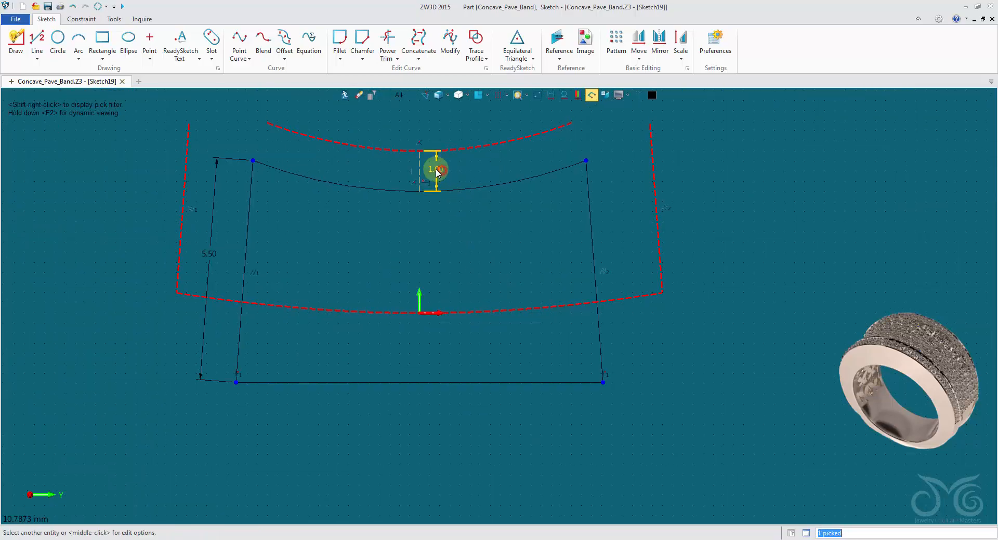
pyautogui.middleClick(445, 171)
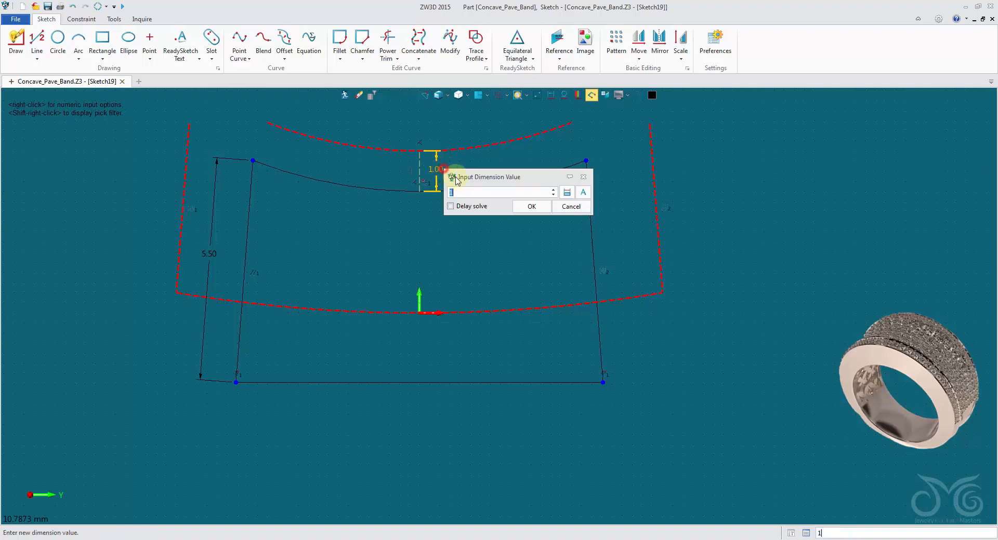
pyautogui.write('0.85')
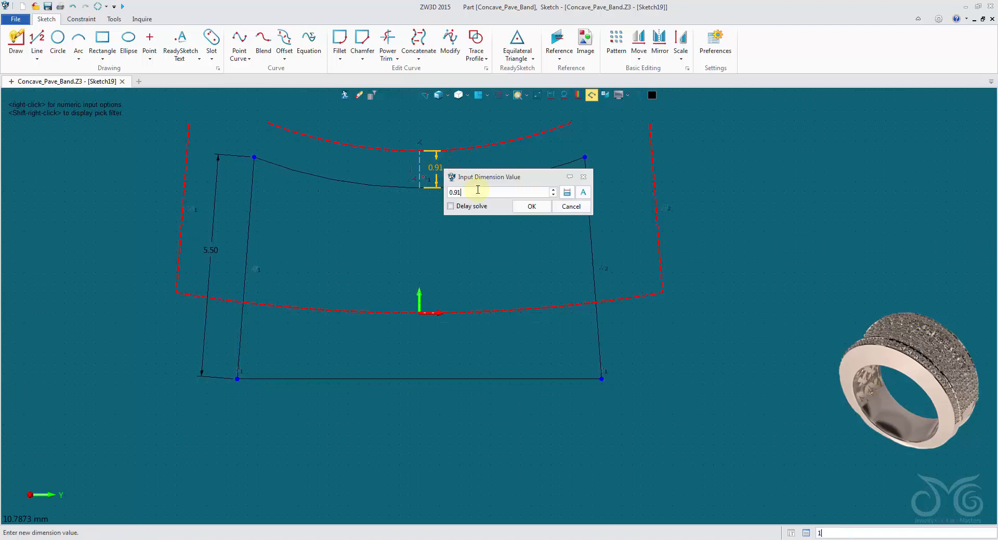
pyautogui.scroll(-10, 478, 191)
pyautogui.scroll(12, 478, 193)
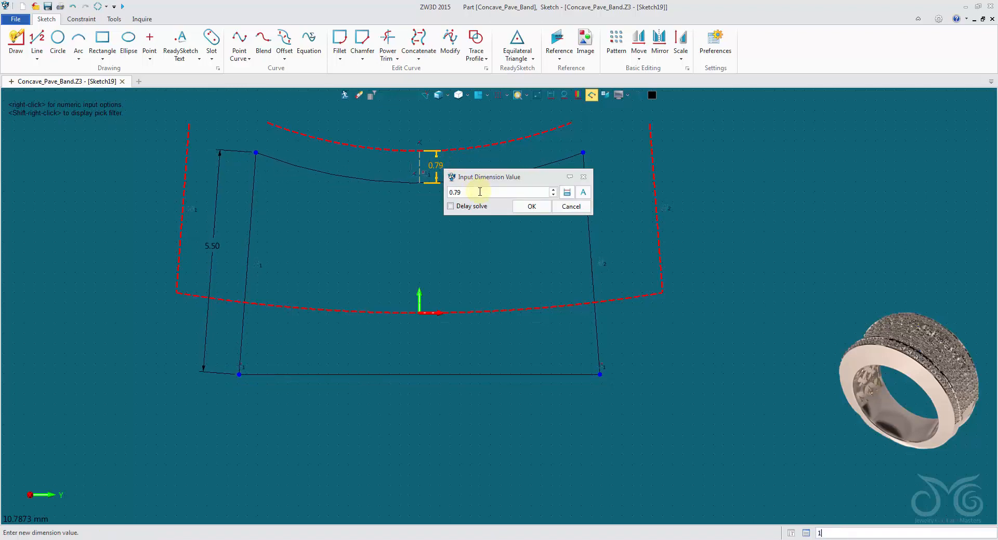
pyautogui.scroll(11, 477, 194)
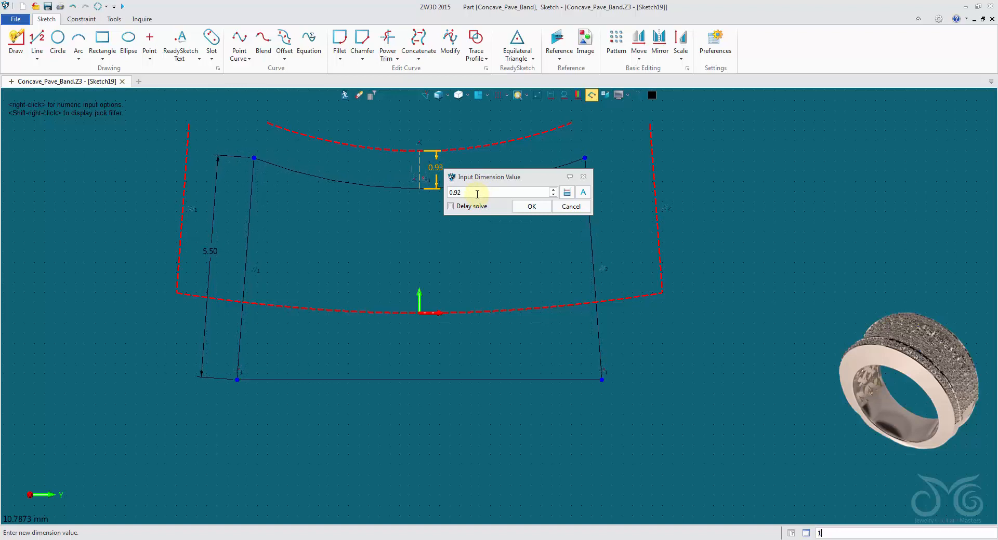
pyautogui.click(572, 207)
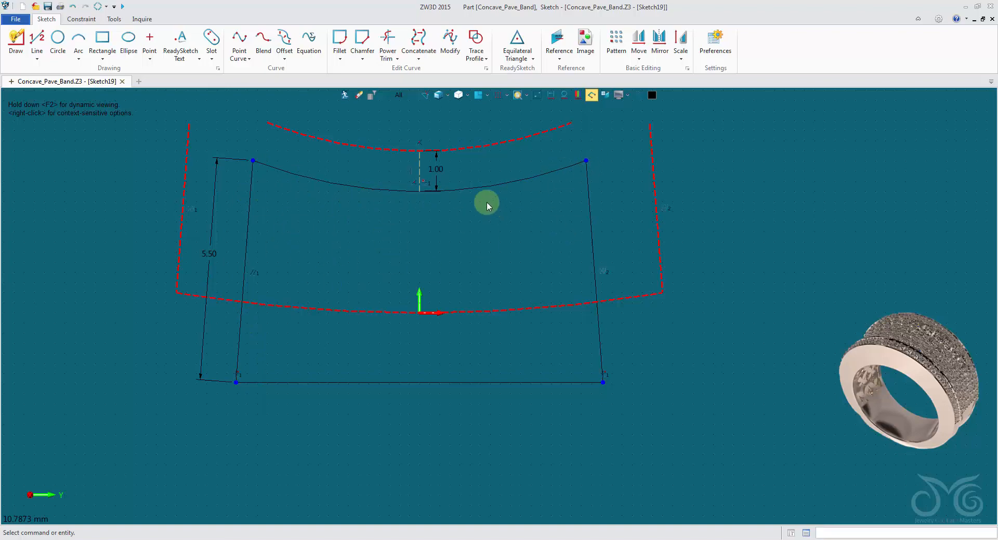
# Exit the finished inner profile sketch and return to the part model
pyautogui.click(345, 94)
pyautogui.moveTo(335, 313); pyautogui.dragTo(362, 315, button='middle')
pyautogui.rightClick(362, 315)
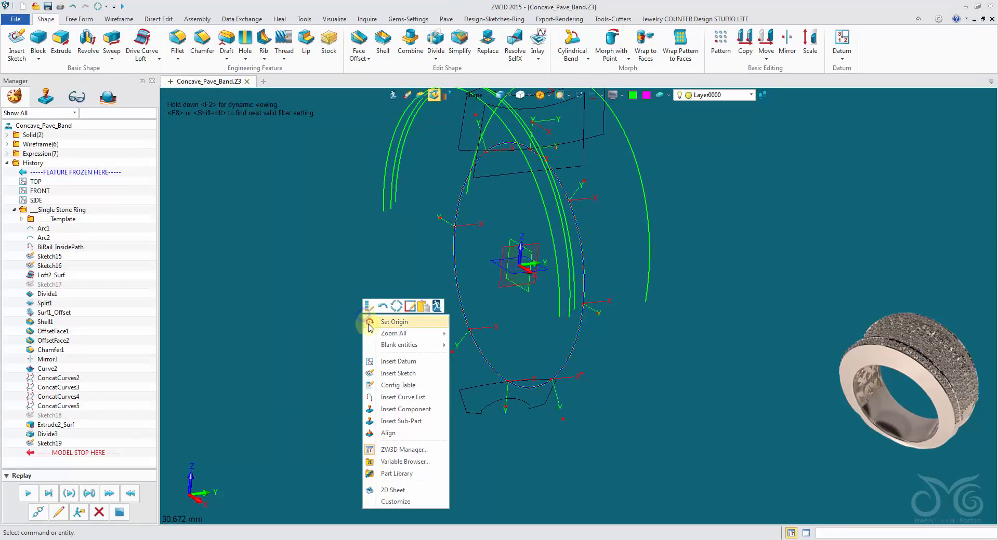
# Start a new sketch on the 6OClock datum plane at the base of the ring
pyautogui.click(397, 362)
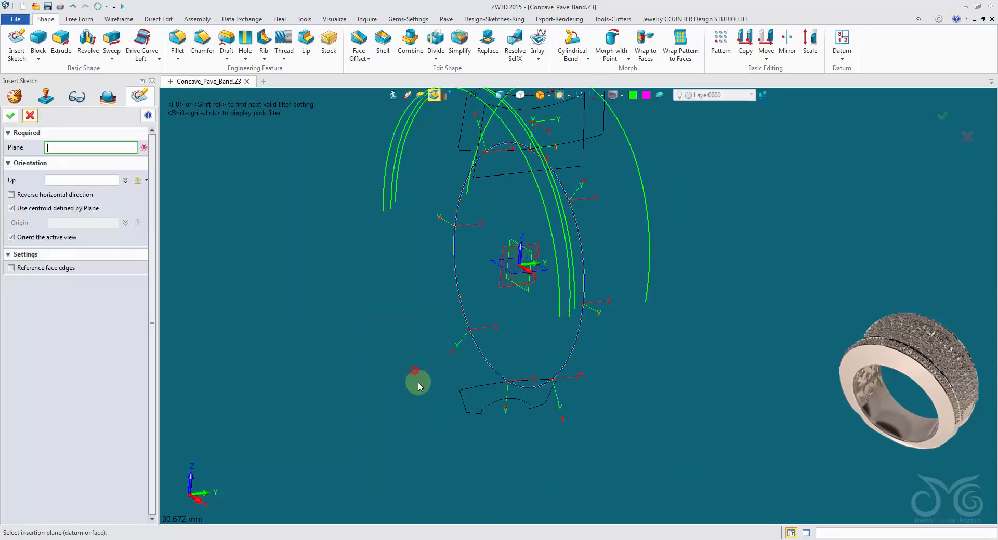
pyautogui.click(507, 391)
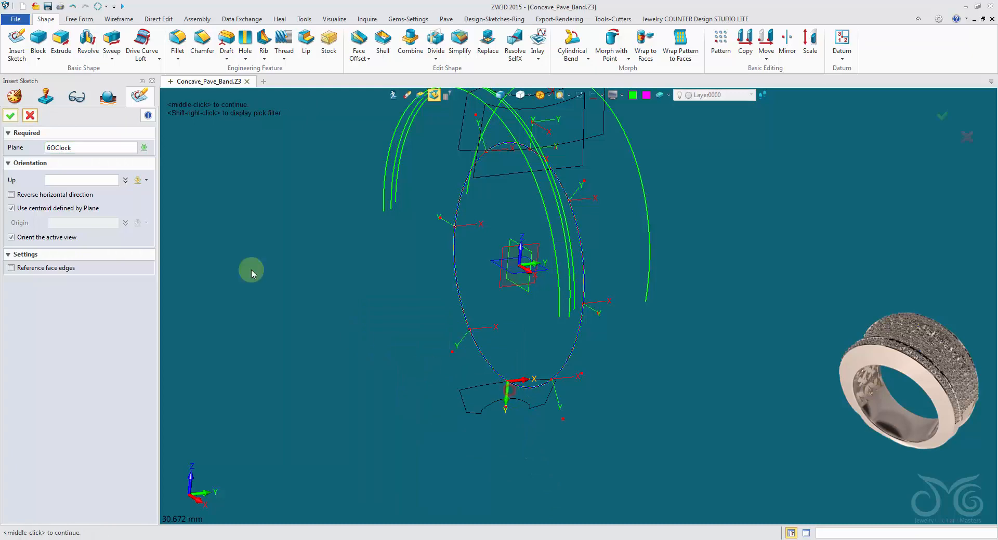
pyautogui.click(9, 116)
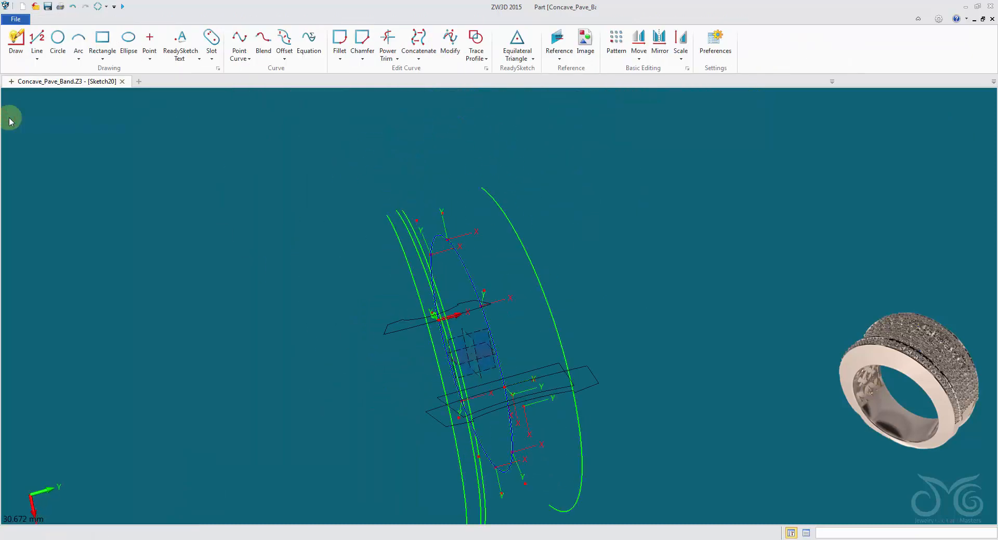
# Reference the concave arc, the long shallow arc and both slanted side edges of the profile as construction geometry
pyautogui.rightClick(452, 169)
pyautogui.click(498, 151)
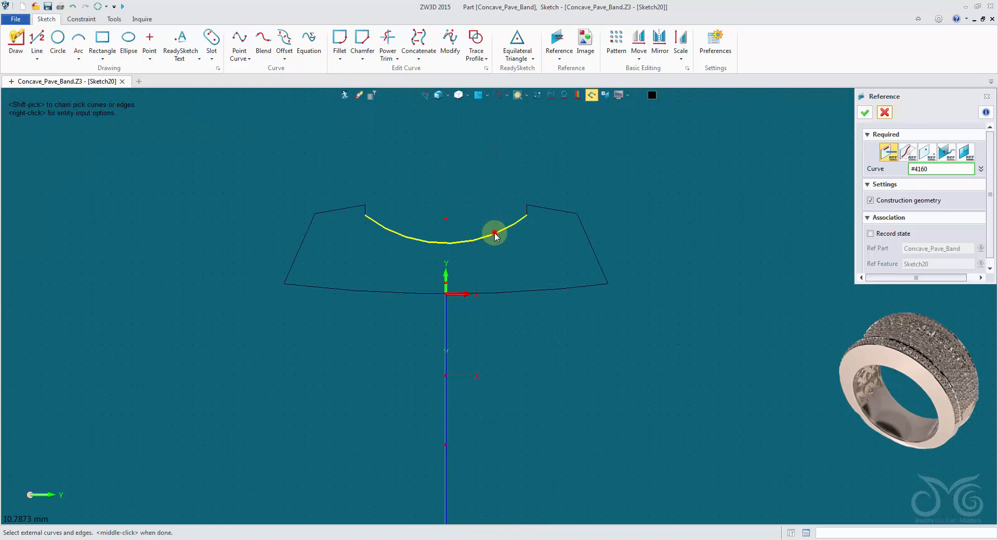
pyautogui.click(494, 228)
pyautogui.click(531, 288)
pyautogui.click(583, 244)
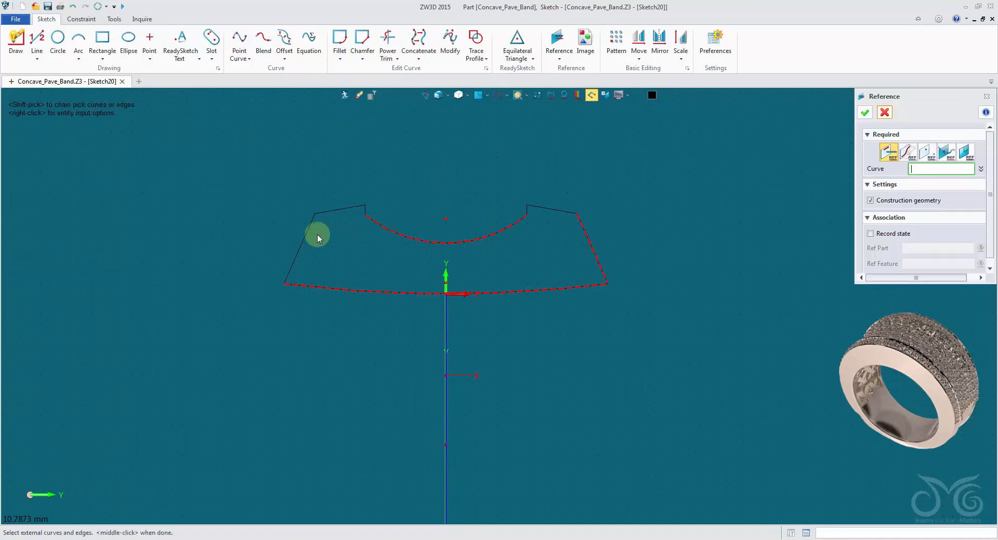
pyautogui.click(310, 231)
pyautogui.click(865, 112)
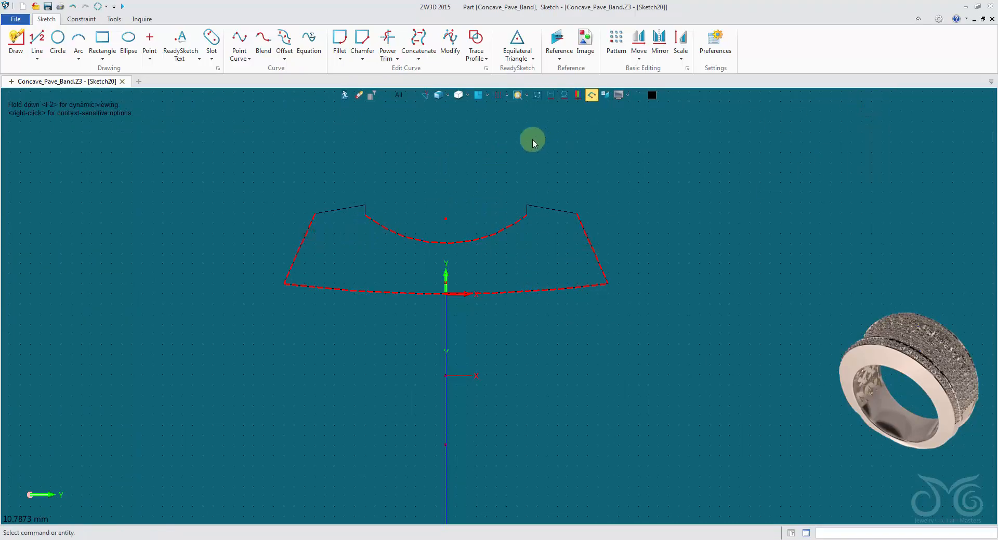
# Offset the concave reference arc by 0.75 mm toward the long shallow arc
pyautogui.scroll(1, 441, 168)
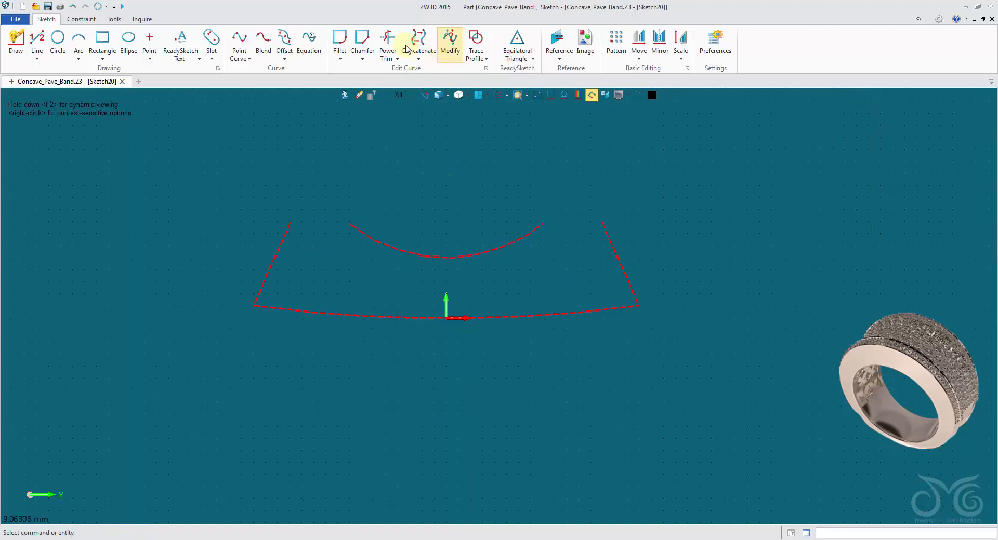
pyautogui.click(284, 40)
pyautogui.click(420, 252)
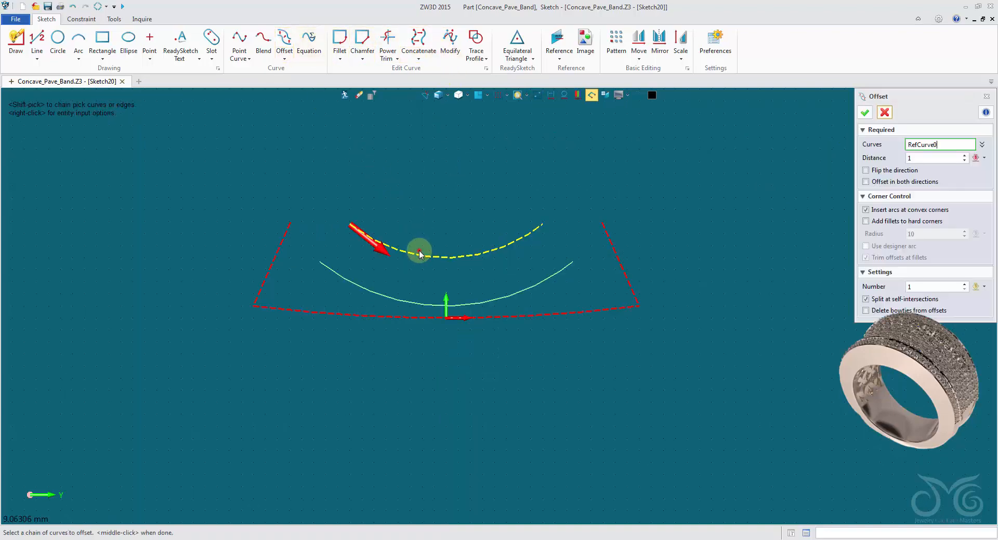
pyautogui.click(937, 159)
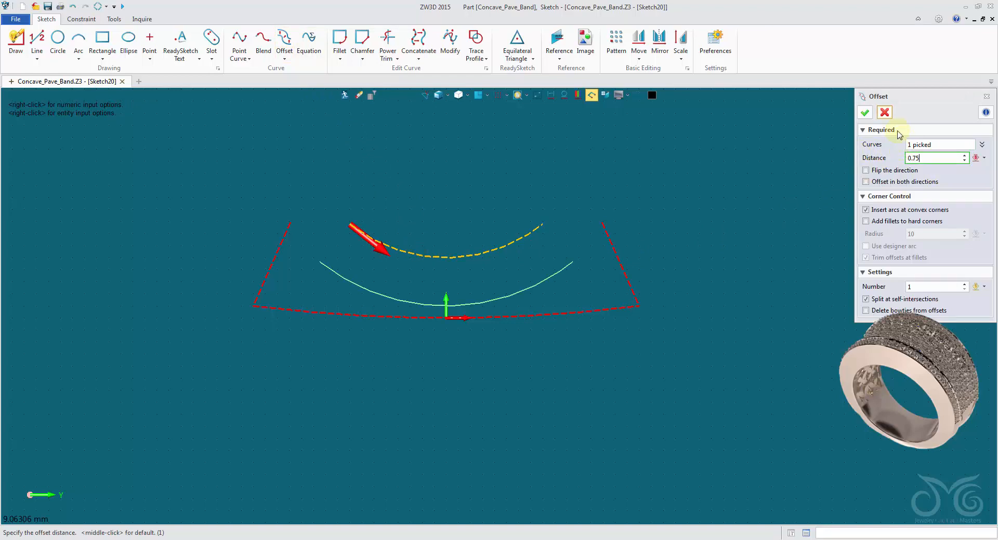
pyautogui.click(864, 113)
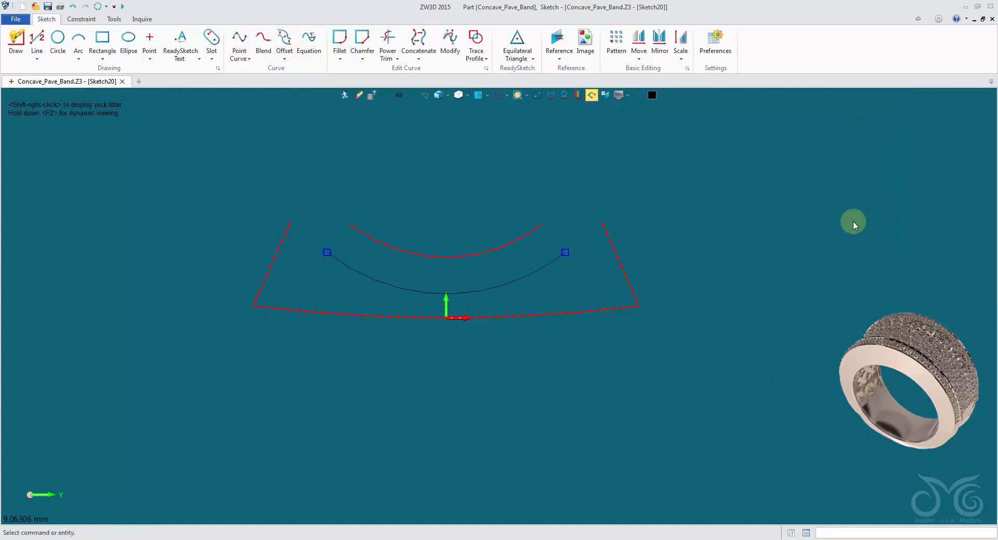
# Draw a vertical line about 0.75 mm long from the offset arc's midpoint to the concave reference arc
pyautogui.click(38, 38)
pyautogui.click(445, 293)
pyautogui.scroll(2, 446, 291)
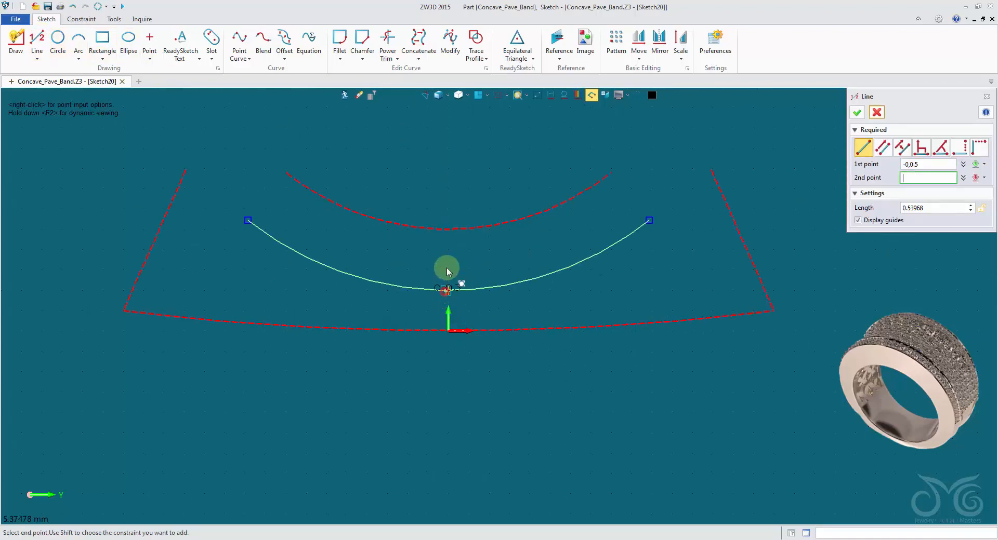
pyautogui.click(448, 229)
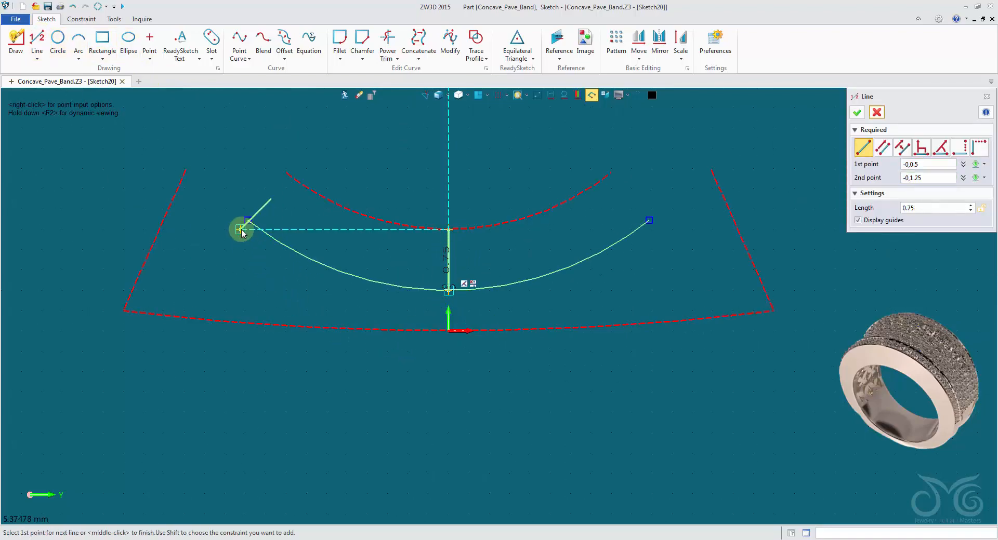
pyautogui.middleClick(187, 179)
# Draw mirrored slanted lines about 3.03 mm long downward and outward from both ends of the offset arc, parallel to the reference sides
pyautogui.click(37, 37)
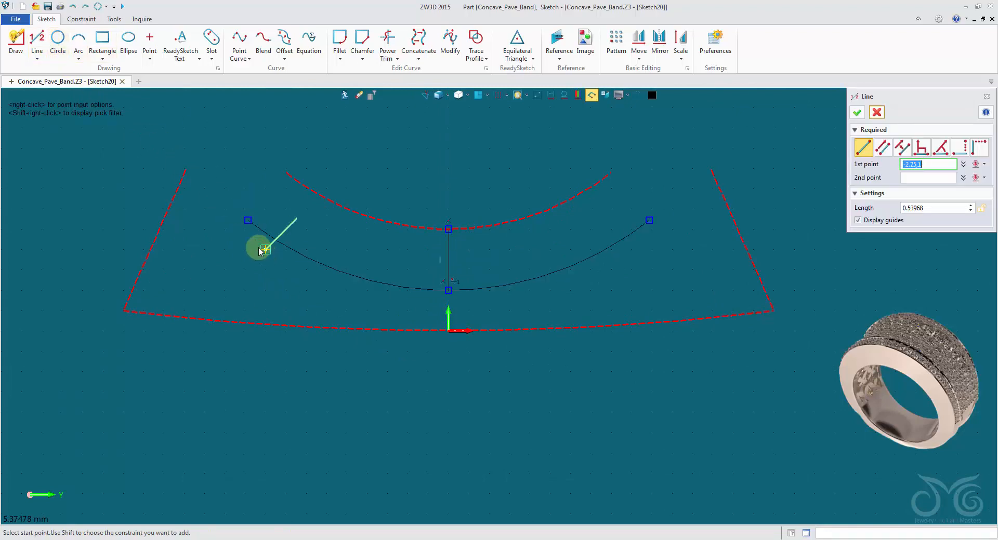
pyautogui.click(248, 220)
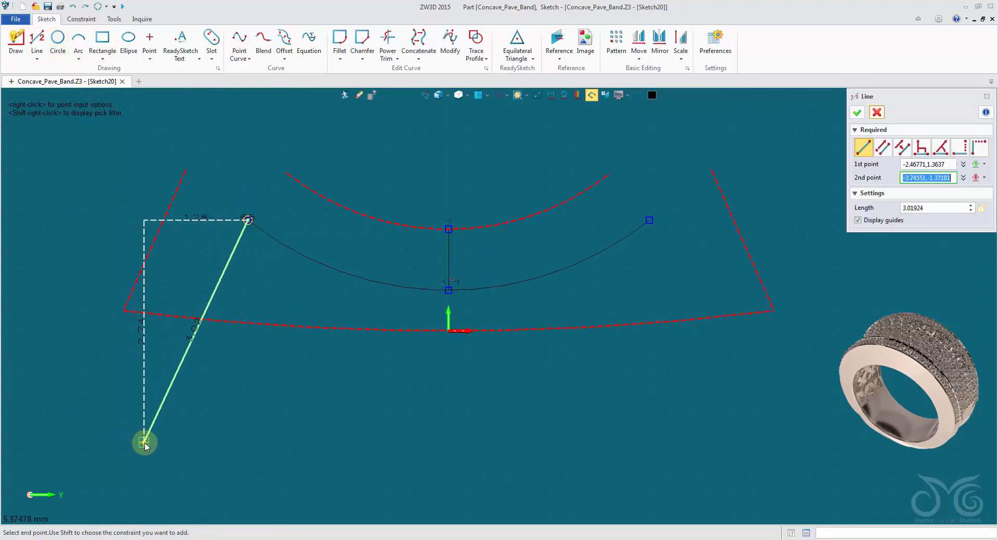
pyautogui.click(148, 446)
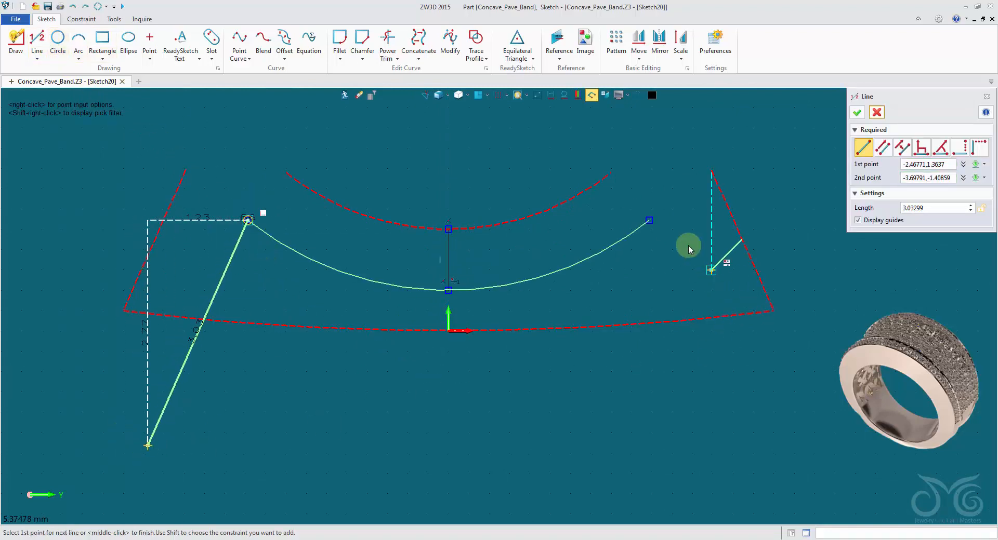
pyautogui.click(649, 220)
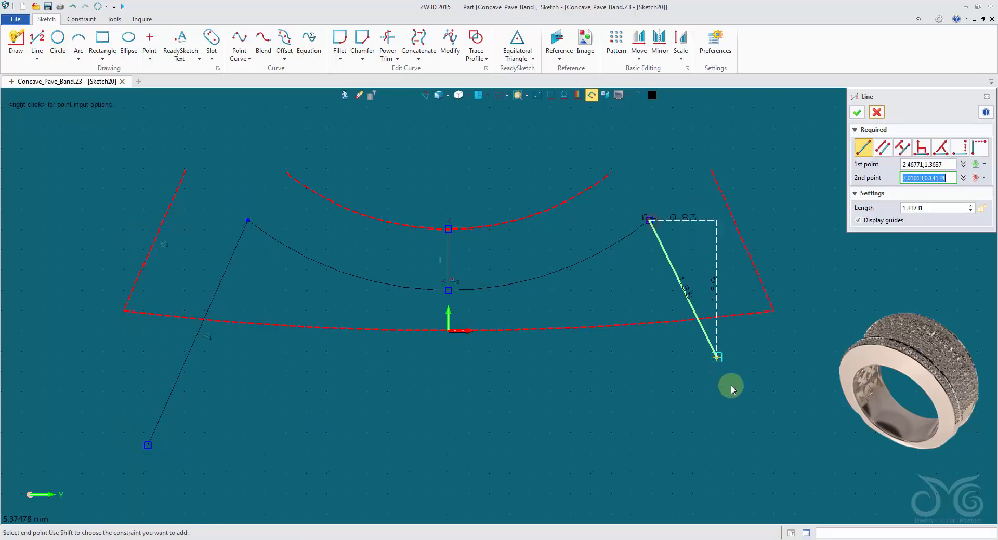
pyautogui.click(748, 445)
# Close the profile with a horizontal line about 7.4 mm long joining the lower ends of the slanted lines
pyautogui.click(149, 445)
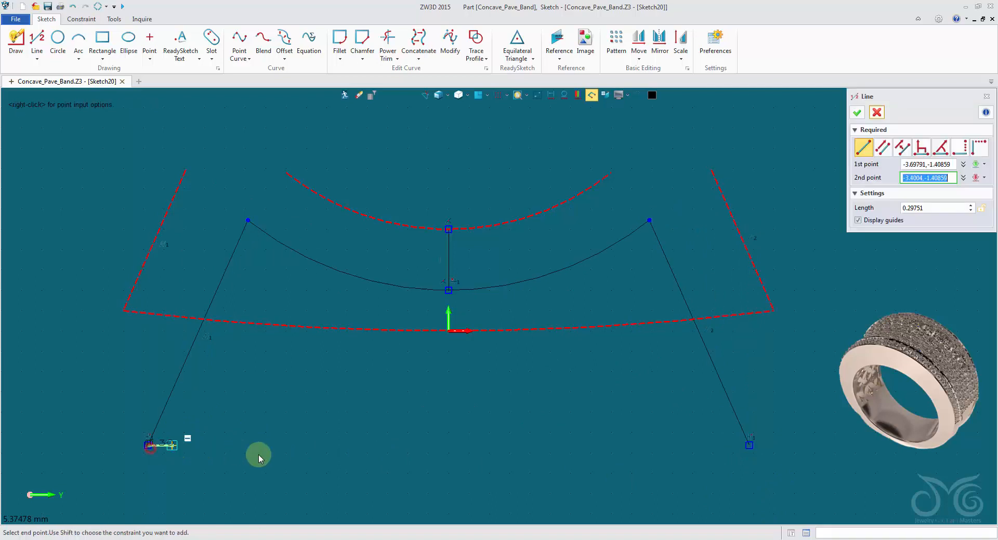
pyautogui.click(749, 446)
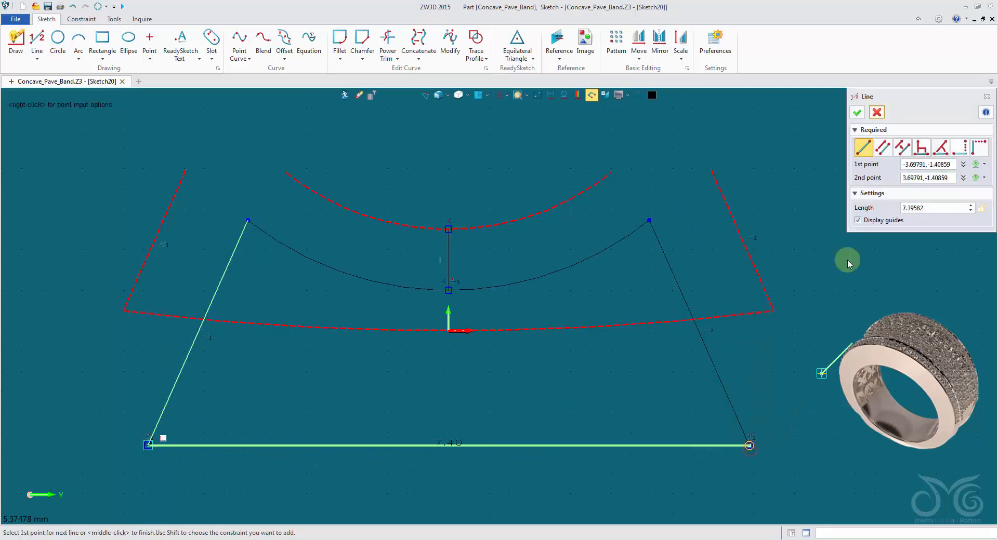
pyautogui.click(857, 114)
# Turn the short vertical line into construction geometry and dimension the gap between the two concave arcs at 0.75 mm
pyautogui.rightClick(446, 249)
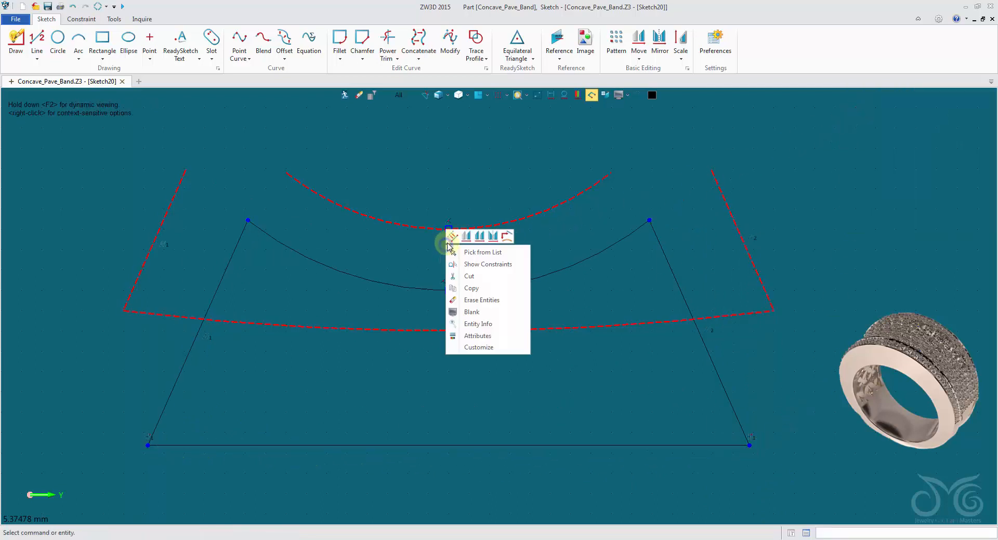
pyautogui.click(455, 238)
pyautogui.rightClick(474, 252)
pyautogui.click(495, 232)
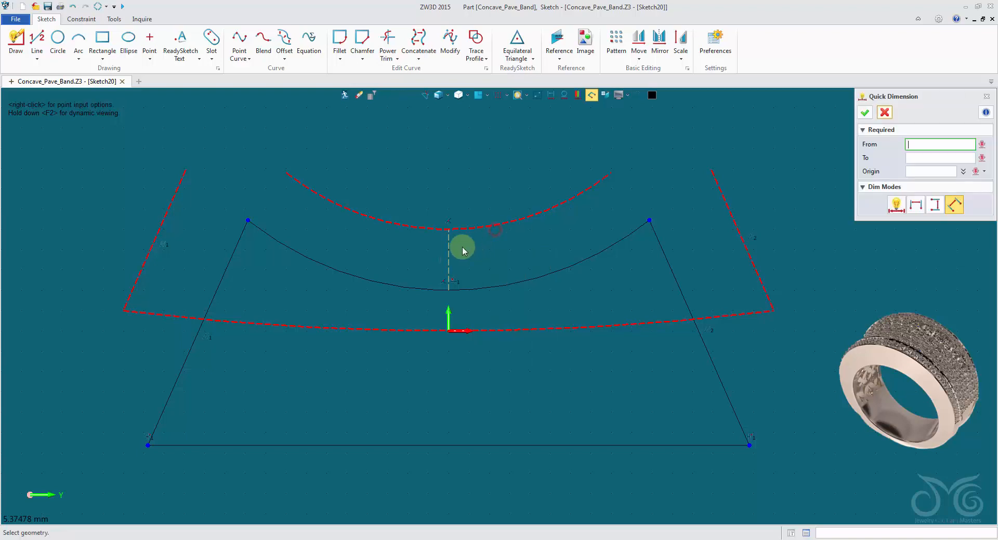
pyautogui.click(472, 257)
pyautogui.write('0.72')
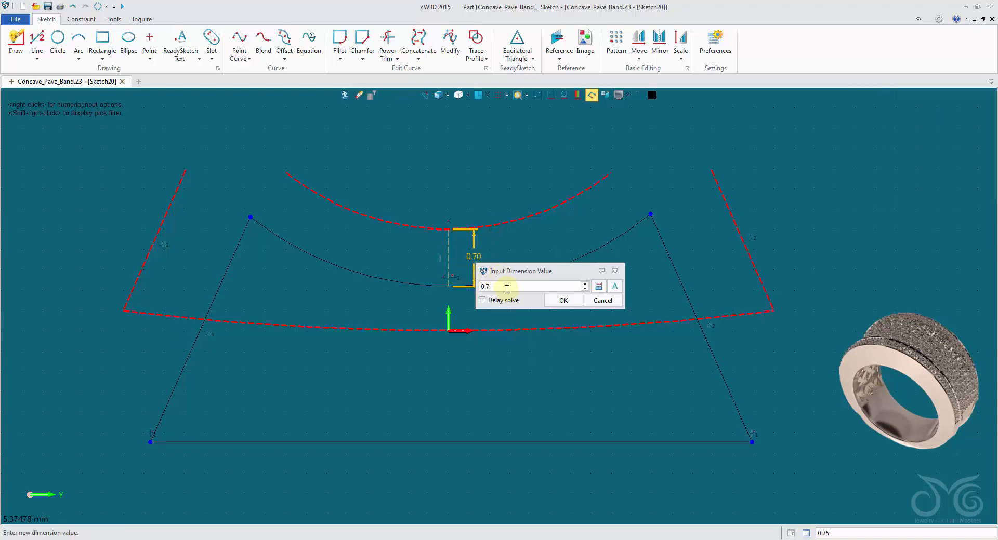
pyautogui.press('BackSpace')
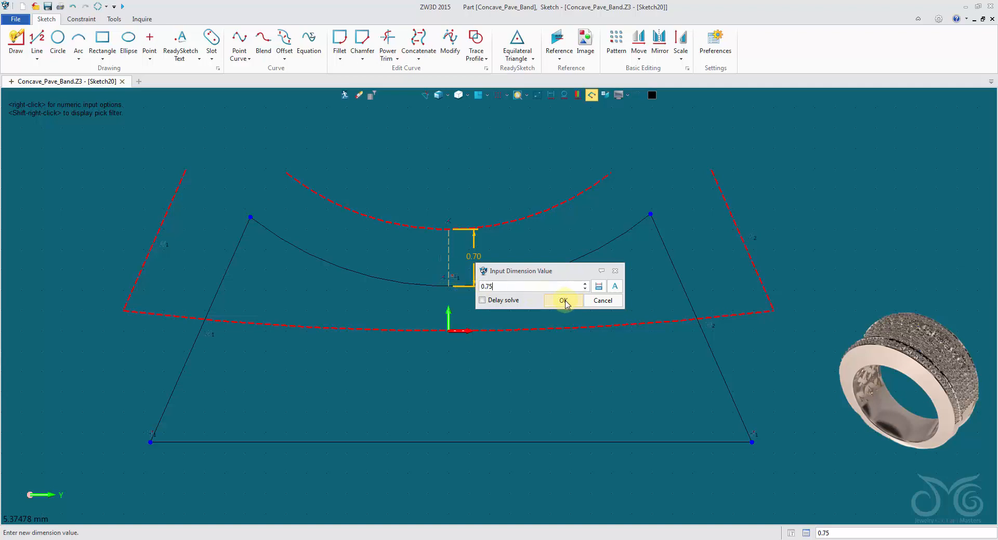
pyautogui.click(564, 302)
# Add an aligned dimension to the left slanted line and set its length to 3 mm
pyautogui.click(227, 280)
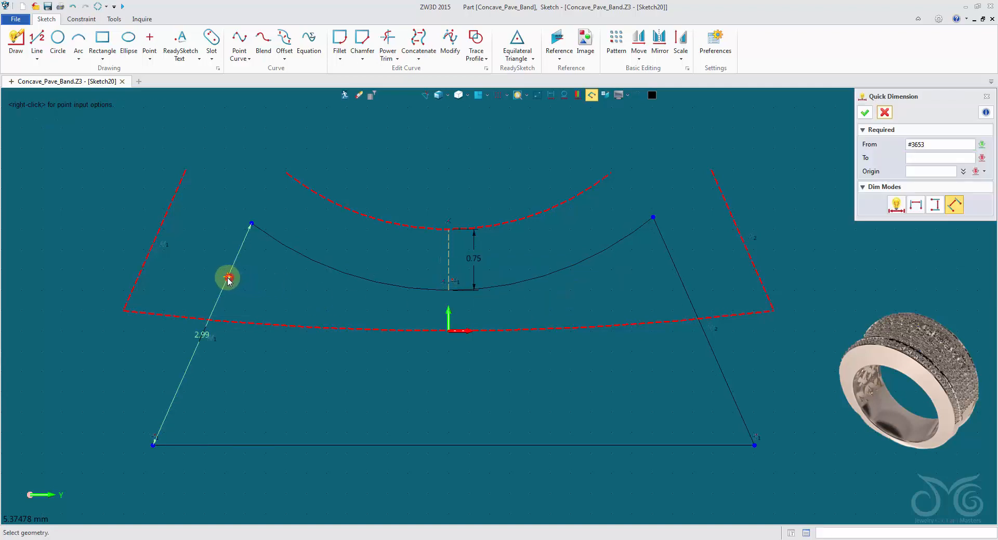
pyautogui.click(222, 298)
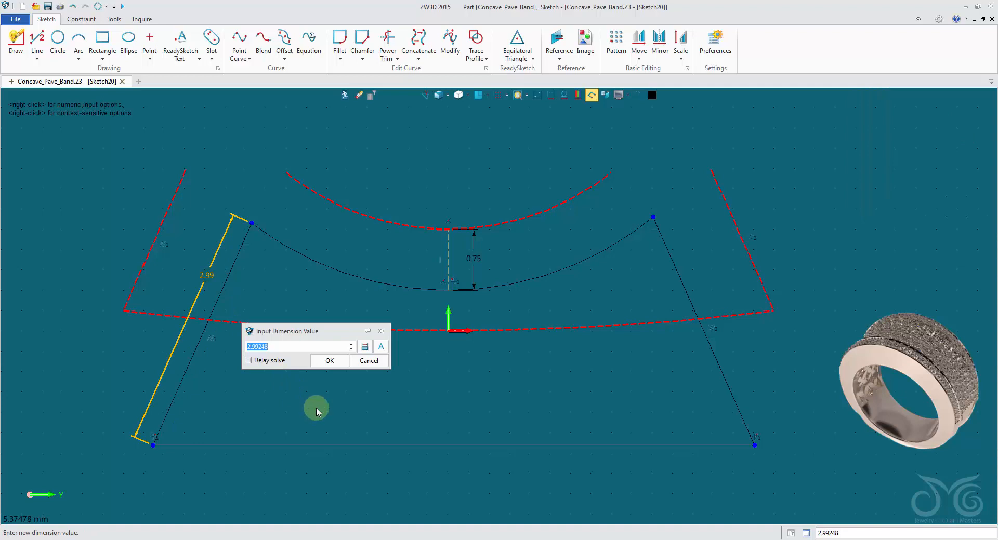
pyautogui.write('3.04')
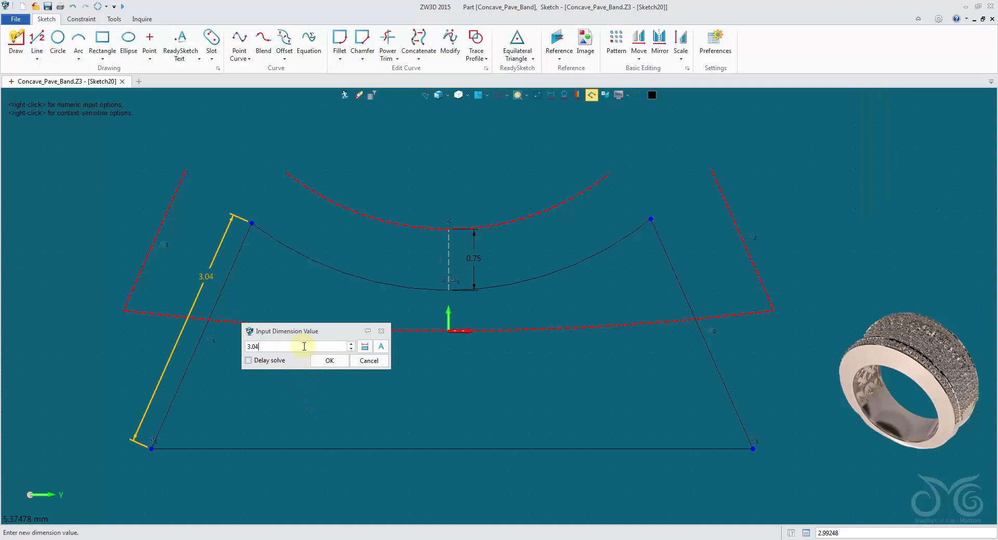
pyautogui.press('BackSpace')
pyautogui.press('BackSpace')
pyautogui.press('BackSpace')
pyautogui.press('BackSpace')
pyautogui.write('2.94')
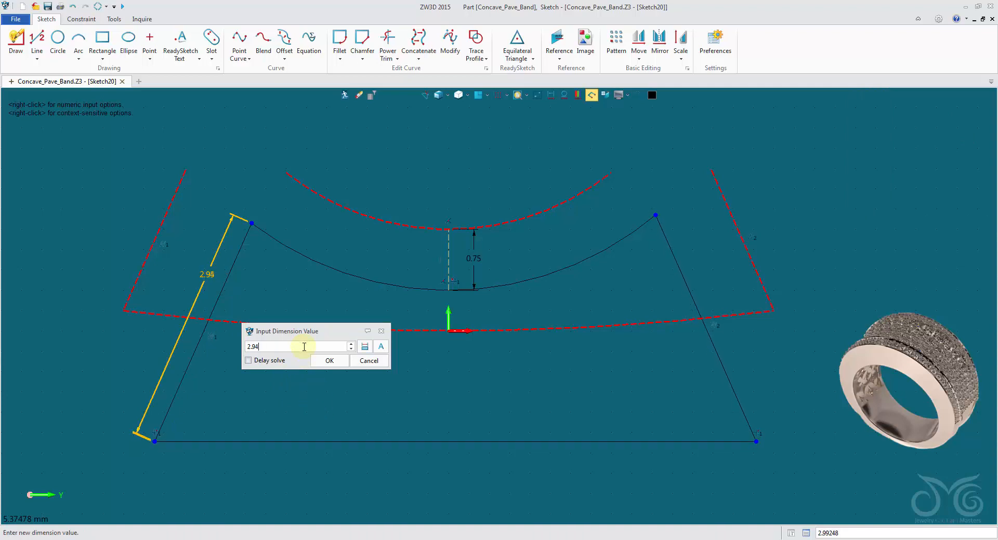
pyautogui.press('BackSpace')
pyautogui.press('BackSpace')
pyautogui.press('BackSpace')
pyautogui.press('BackSpace')
pyautogui.write('3.15')
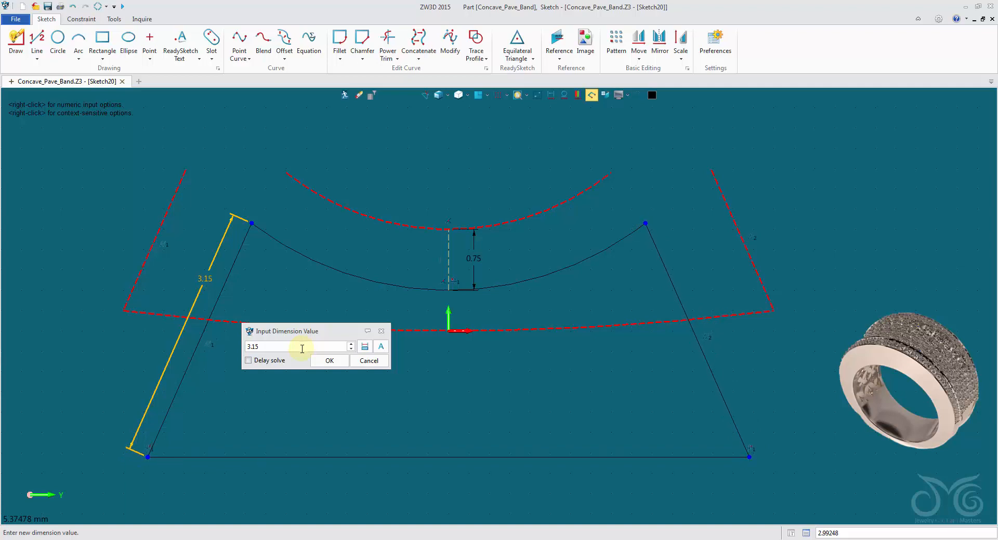
pyautogui.press('BackSpace')
pyautogui.press('BackSpace')
pyautogui.press('BackSpace')
pyautogui.press('BackSpace')
pyautogui.write('3.21')
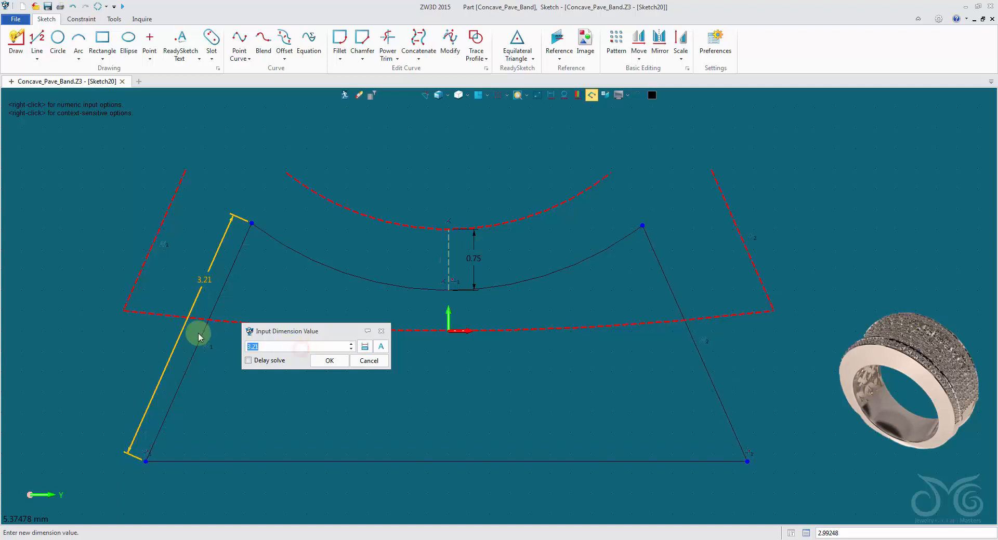
pyautogui.click(321, 361)
# Add an aligned dimension to the right slanted line and set its length to 3 mm
pyautogui.click(671, 270)
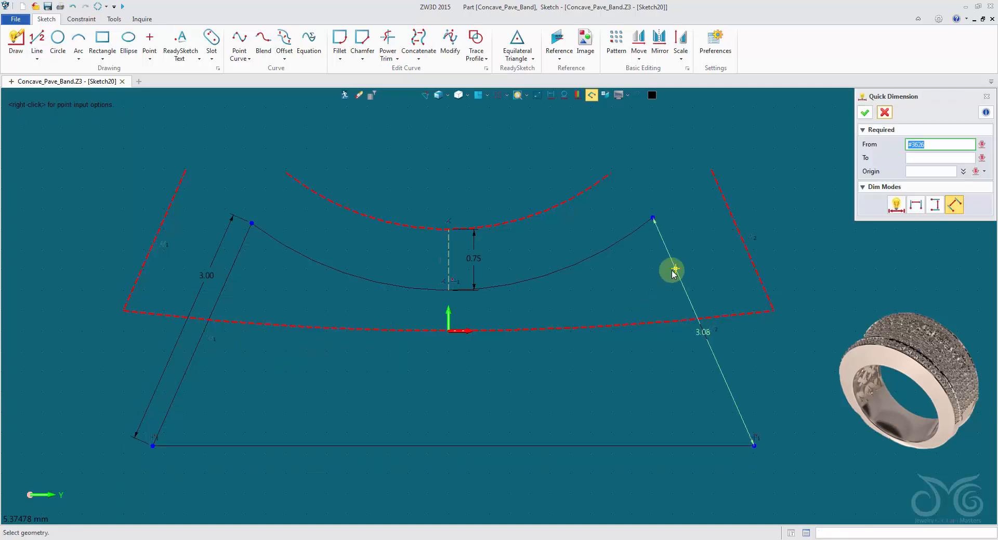
pyautogui.click(696, 273)
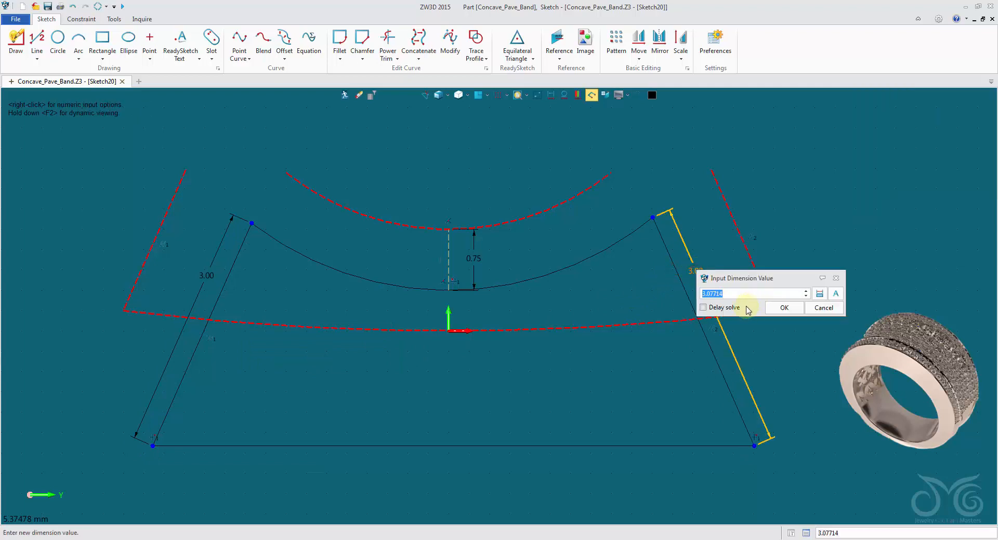
pyautogui.click(786, 308)
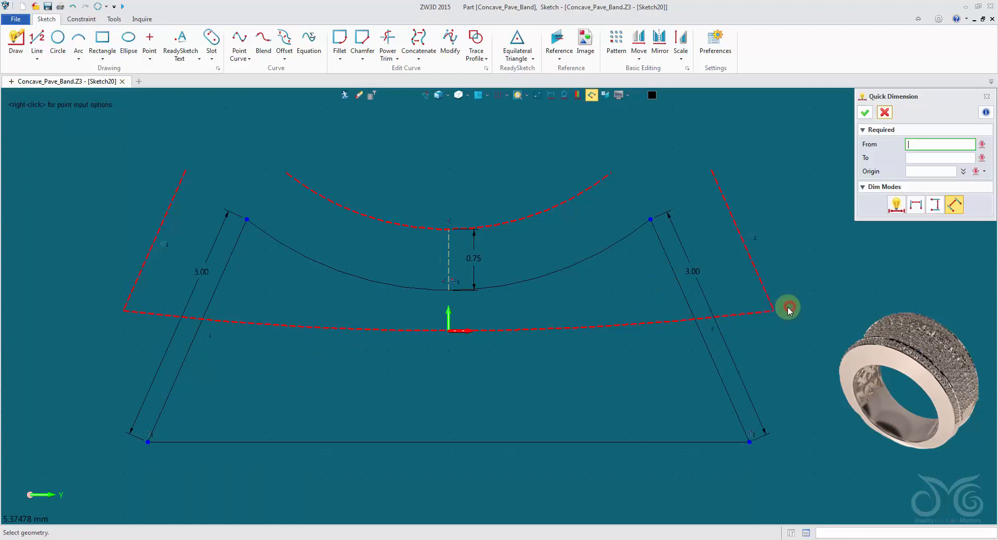
# Link the right slanted line's dimension value to the left slanted line's dimension
pyautogui.doubleClick(699, 275)
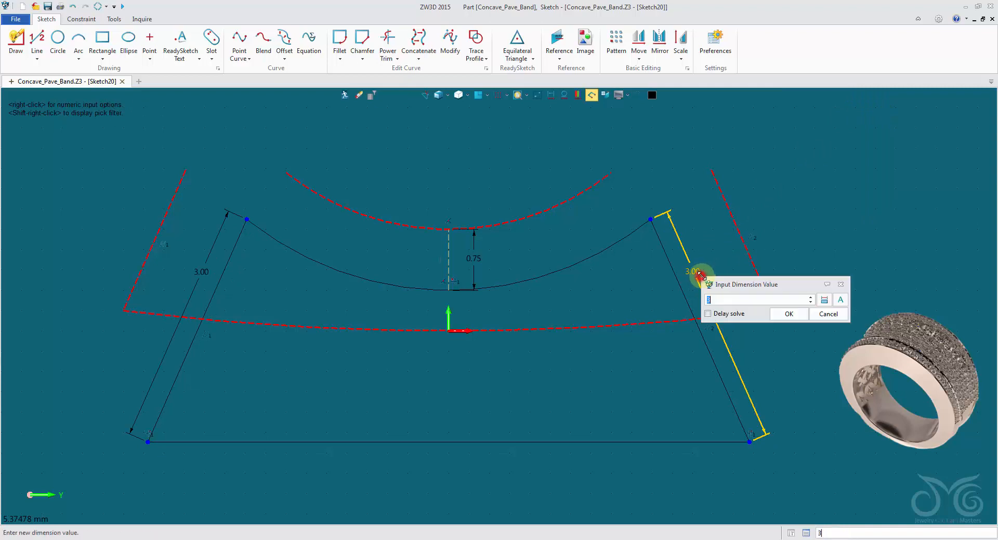
pyautogui.click(826, 303)
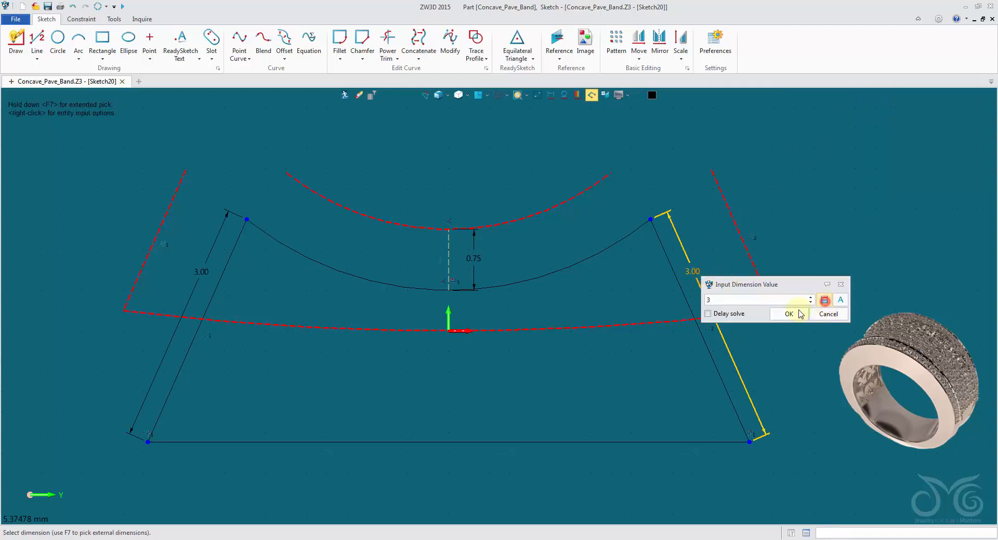
pyautogui.click(203, 281)
pyautogui.click(792, 314)
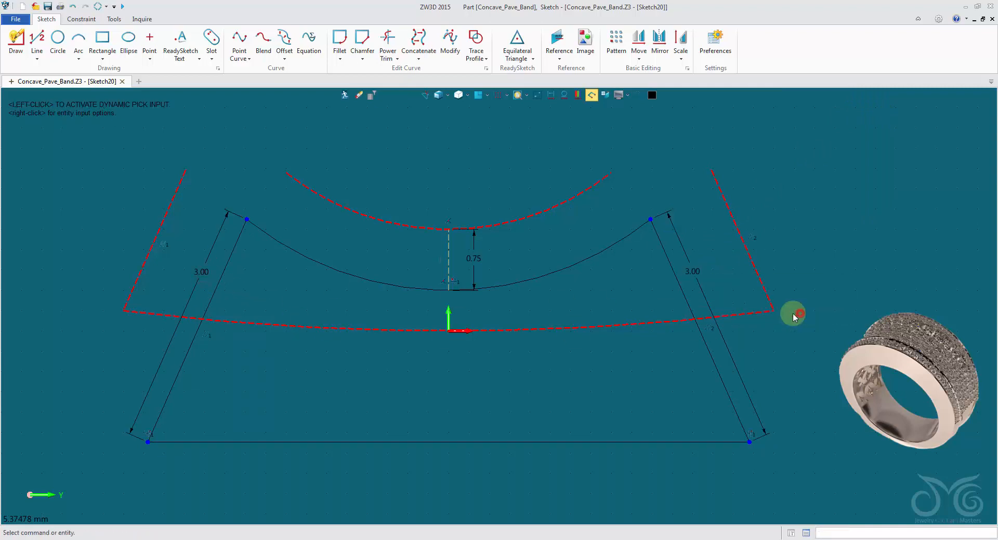
# Change the right slanted line's linked 3 mm dimension colour to gray in its dimension attributes
pyautogui.rightClick(700, 275)
pyautogui.click(731, 326)
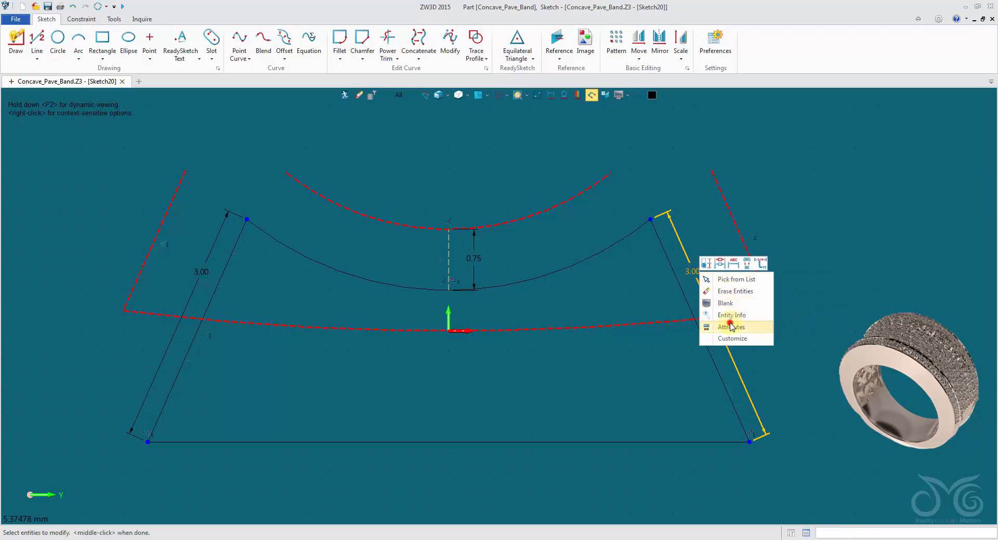
pyautogui.click(928, 123)
pyautogui.click(942, 164)
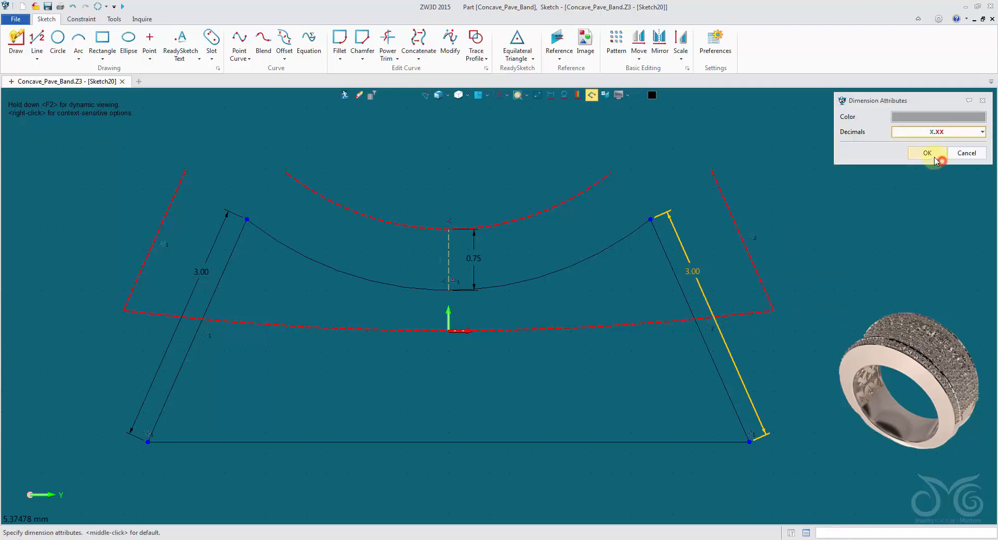
pyautogui.click(934, 153)
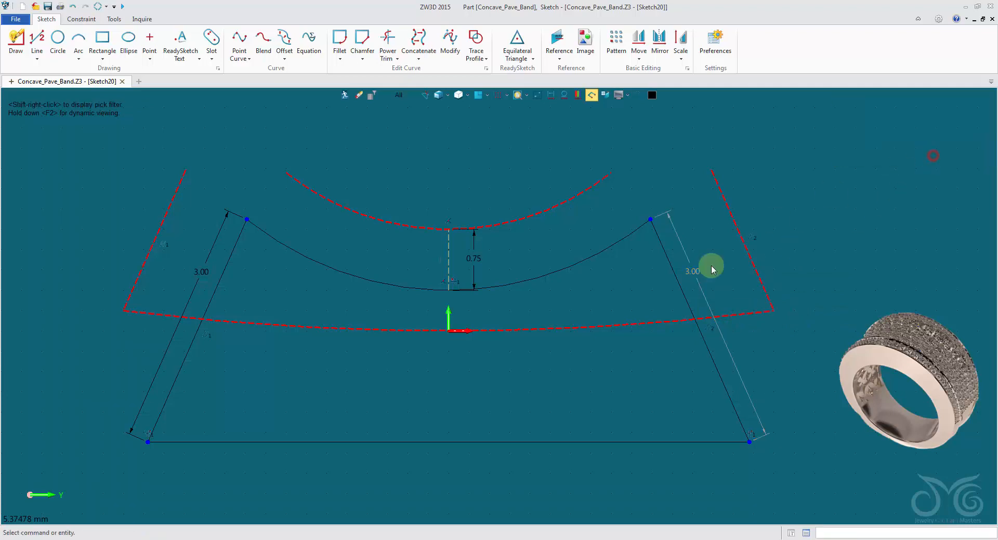
# Try other lengths such as 3.15 and 2.87 mm on the left slanted line to test the linked dimension, and cancel the edit
pyautogui.doubleClick(206, 273)
pyautogui.write('3.1')
pyautogui.scroll(17, 260, 297)
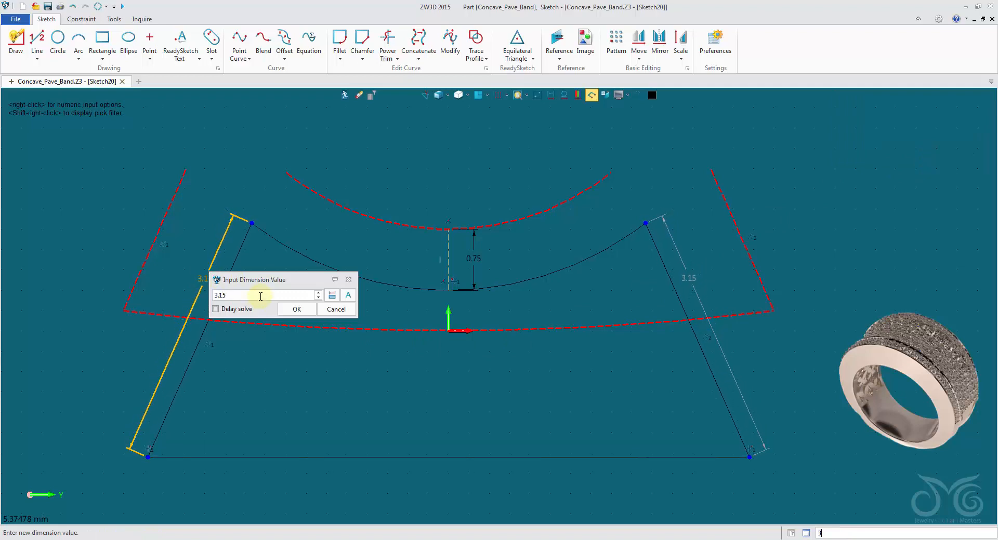
pyautogui.scroll(-7, 261, 296)
pyautogui.scroll(-20, 261, 297)
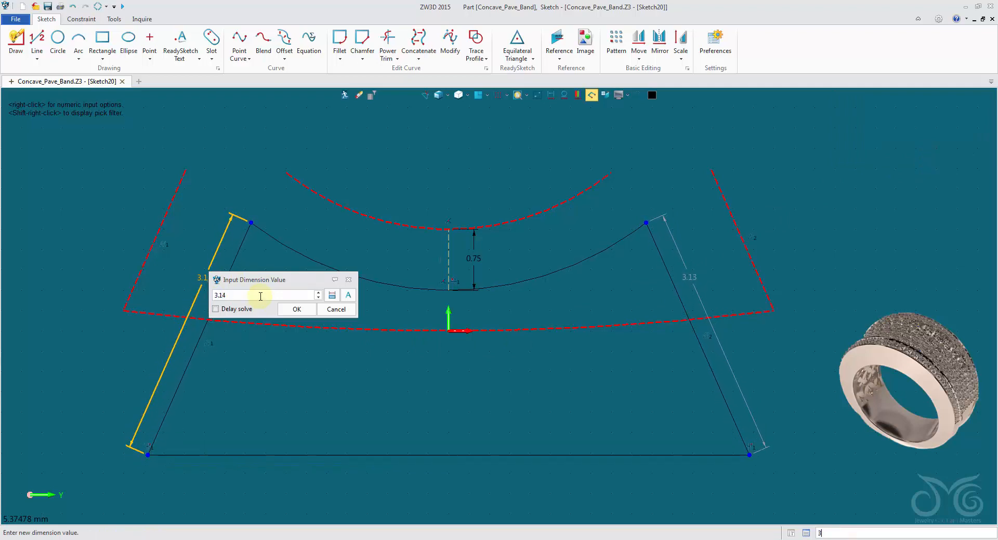
pyautogui.scroll(-16, 260, 296)
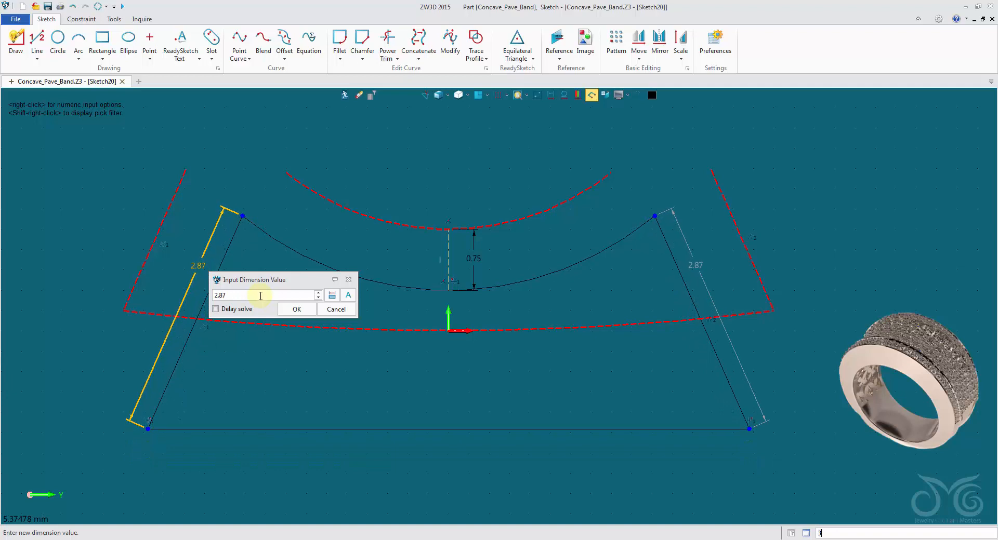
pyautogui.click(335, 312)
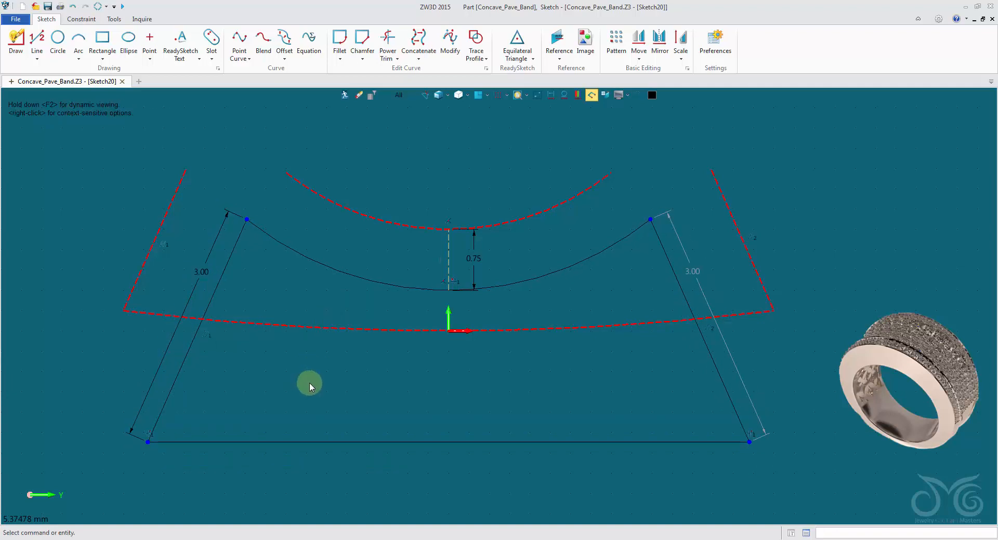
# Exit this sketch and, with the pick filter set to Sketch, open the upper inner profile sketch for editing
pyautogui.click(345, 95)
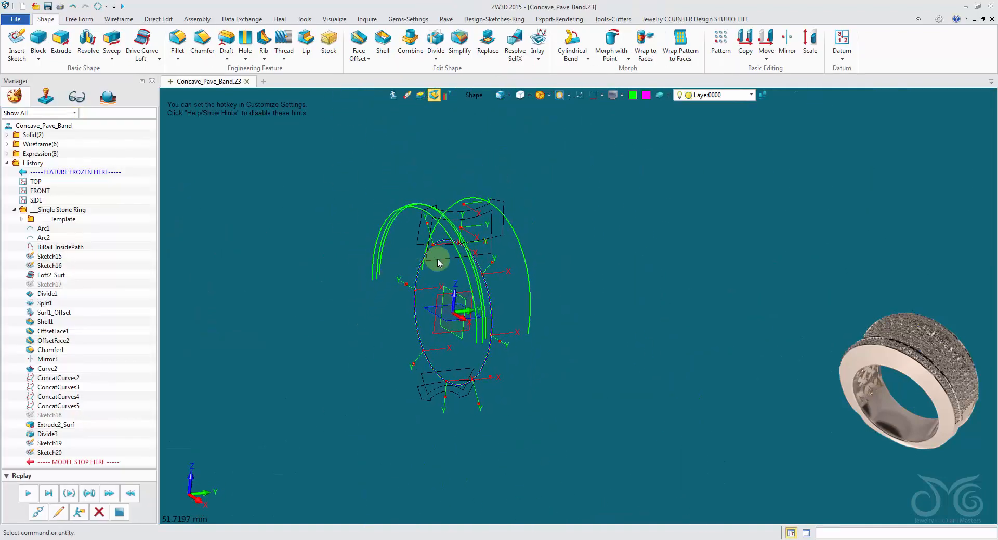
pyautogui.click(476, 98)
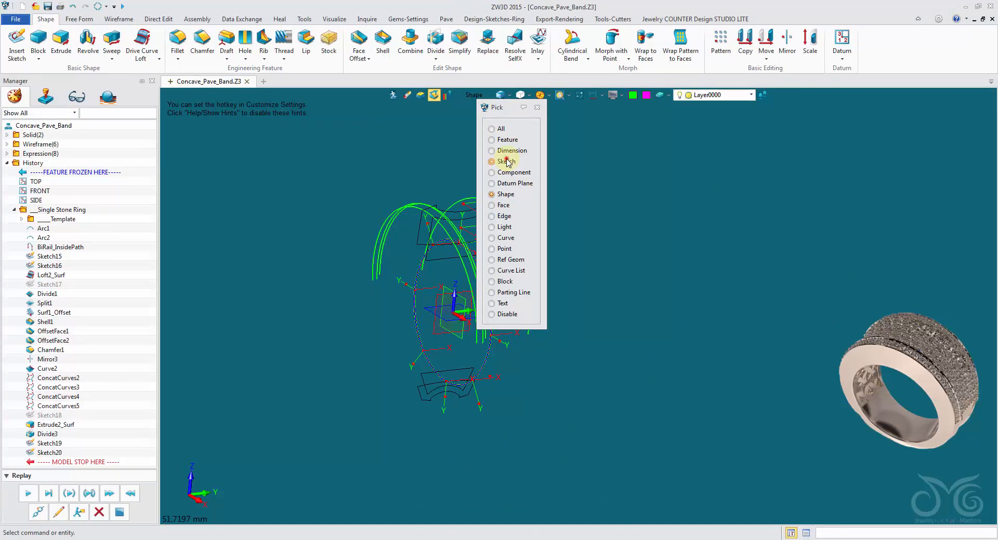
pyautogui.click(507, 160)
pyautogui.scroll(5, 442, 286)
pyautogui.doubleClick(441, 205)
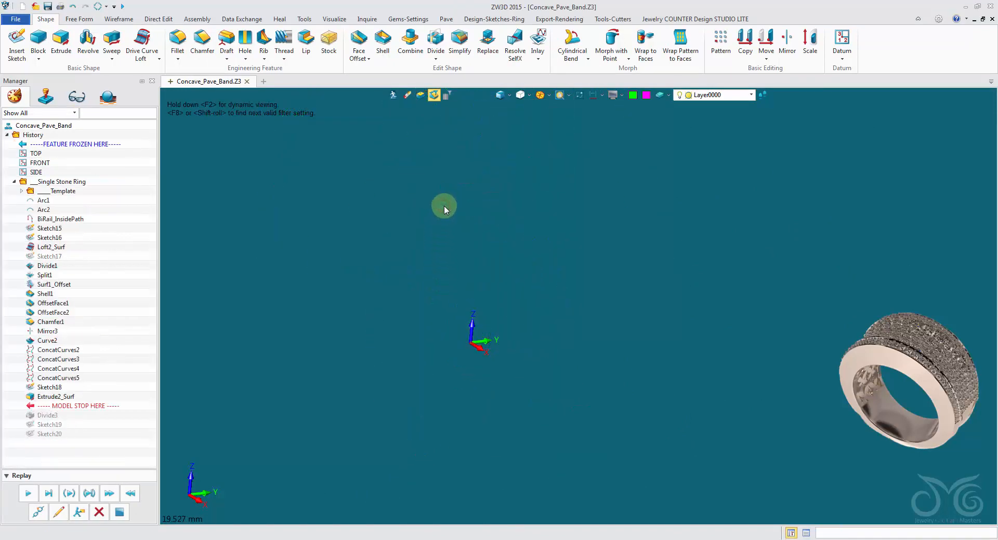
pyautogui.click(538, 98)
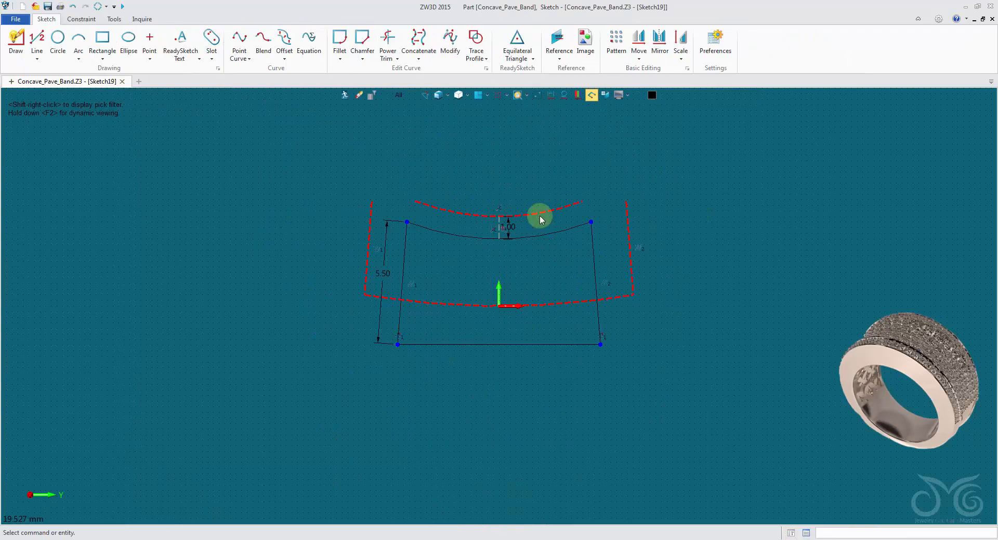
# Try shorter lengths down to about 5 mm on the left slanted line's dimension and restore it to 5.5 mm
pyautogui.scroll(3, 539, 214)
pyautogui.scroll(-1, 423, 311)
pyautogui.click(346, 262)
pyautogui.doubleClick(347, 261)
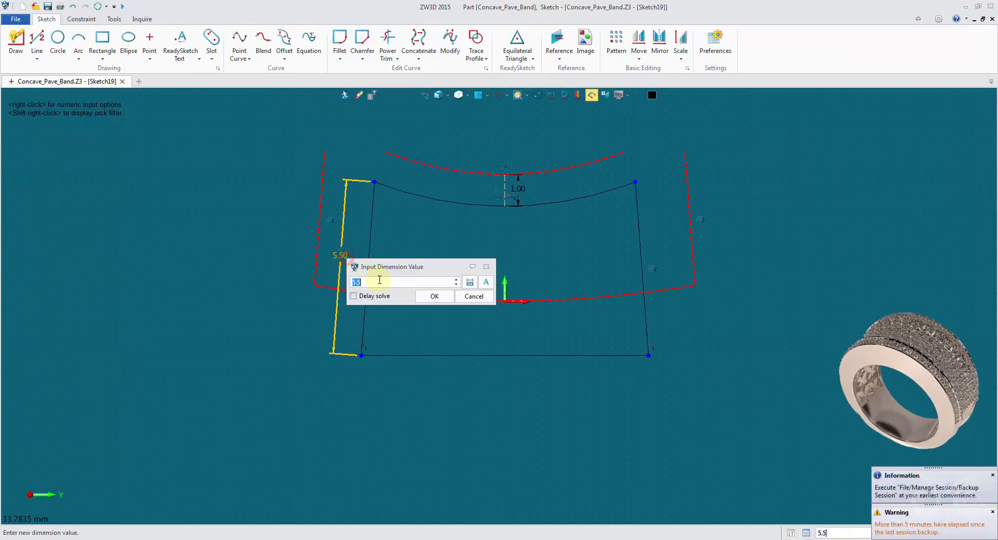
pyautogui.scroll(-18, 379, 283)
pyautogui.scroll(-20, 379, 283)
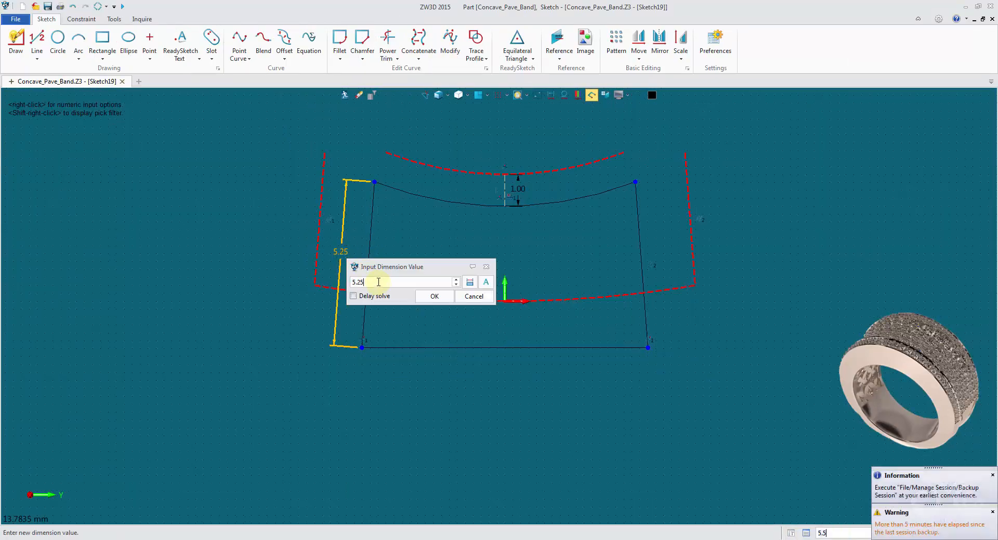
pyautogui.scroll(7, 378, 280)
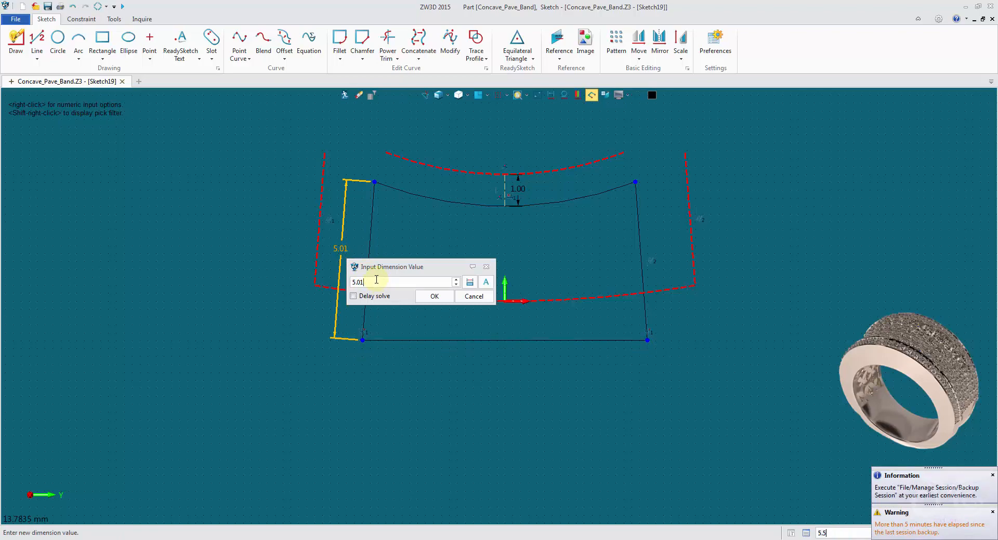
pyautogui.scroll(13, 378, 282)
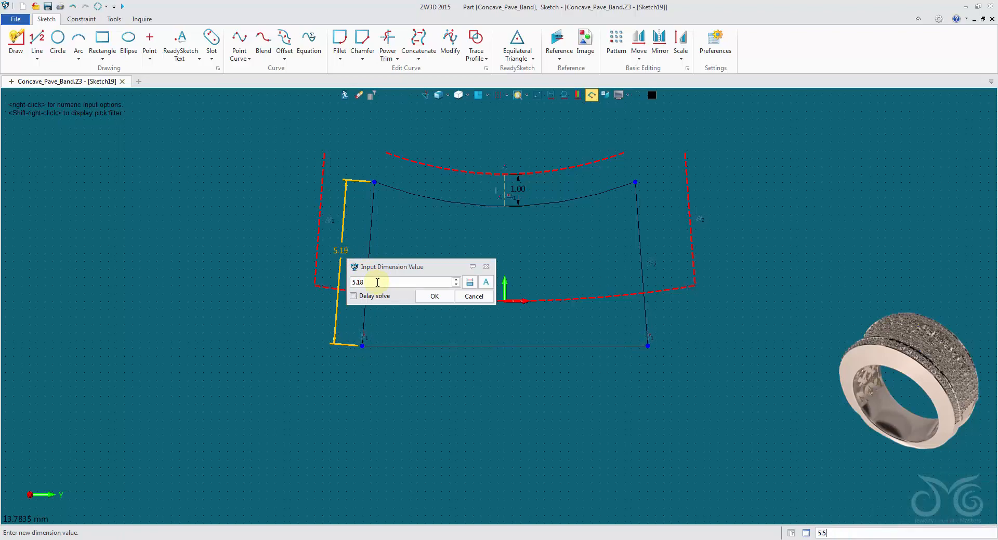
pyautogui.write('5.5')
pyautogui.press('Return')
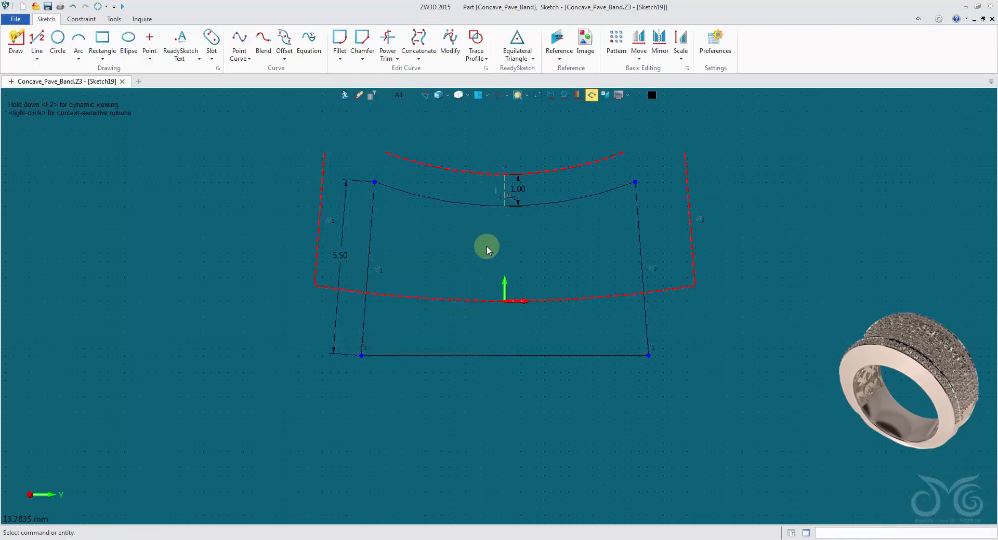
# Add an aligned dimension to the right slanted line and reference the left slanted line's dimension Sketch19_d1 as its value
pyautogui.rightClick(491, 241)
pyautogui.click(509, 220)
pyautogui.scroll(4, 648, 223)
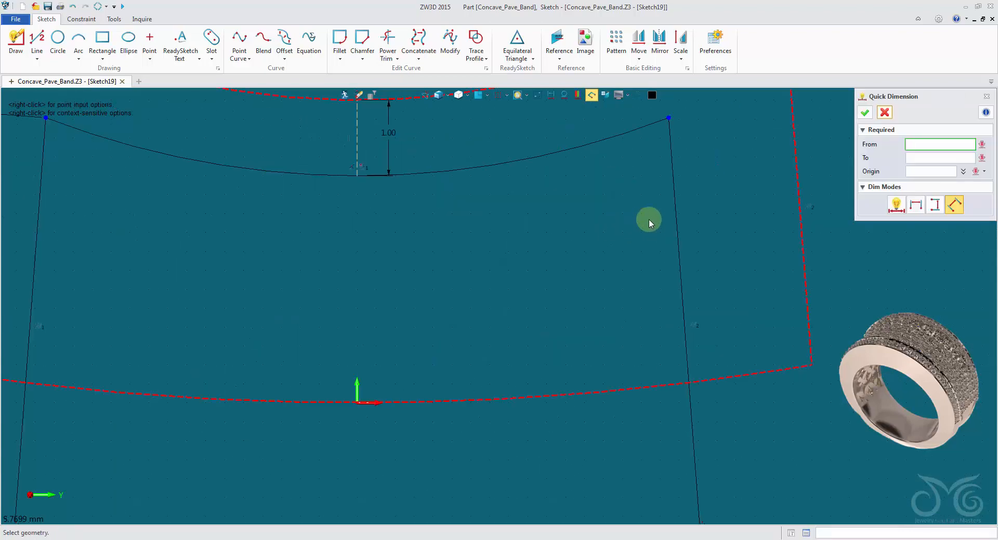
pyautogui.click(676, 216)
pyautogui.click(697, 217)
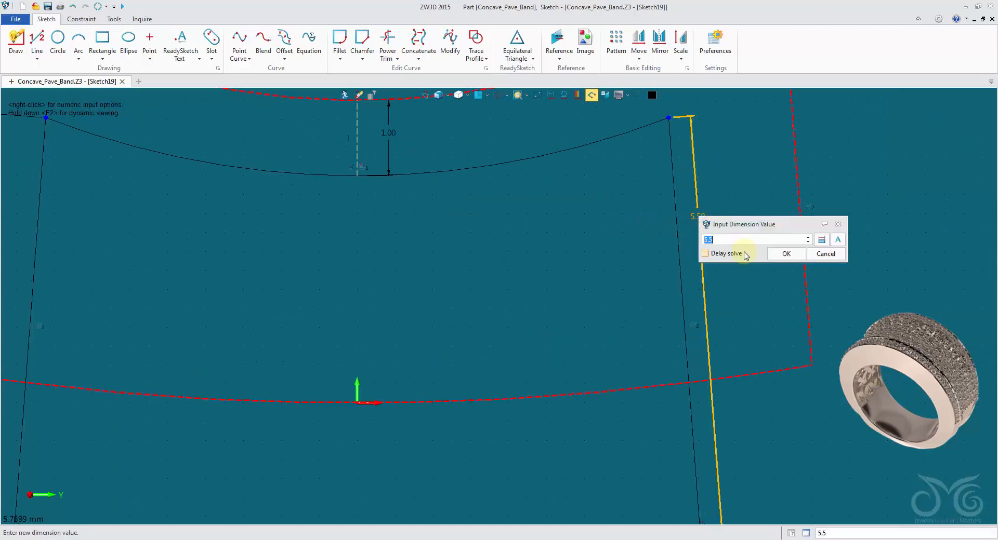
pyautogui.click(819, 239)
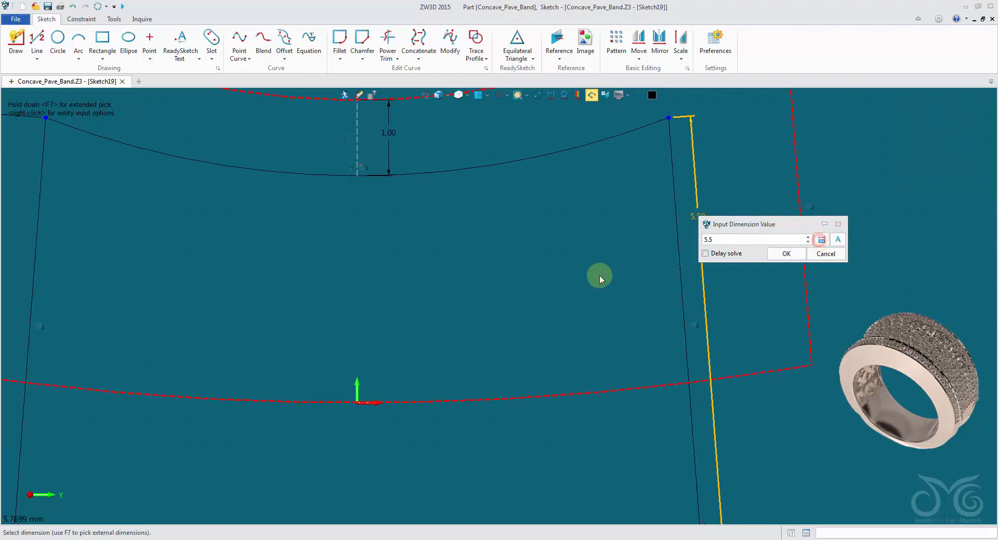
pyautogui.scroll(-5, 483, 281)
pyautogui.click(786, 254)
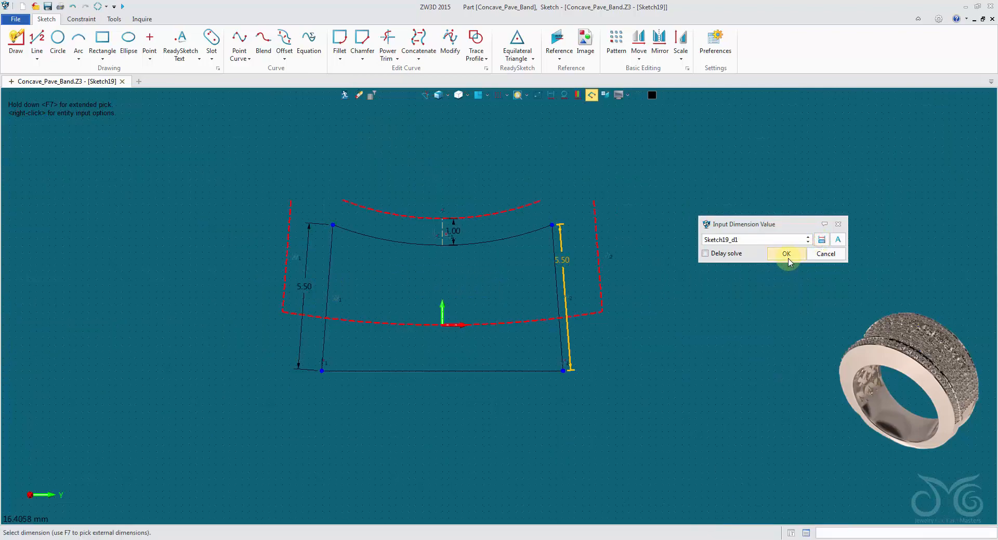
pyautogui.click(578, 256)
pyautogui.rightClick(572, 262)
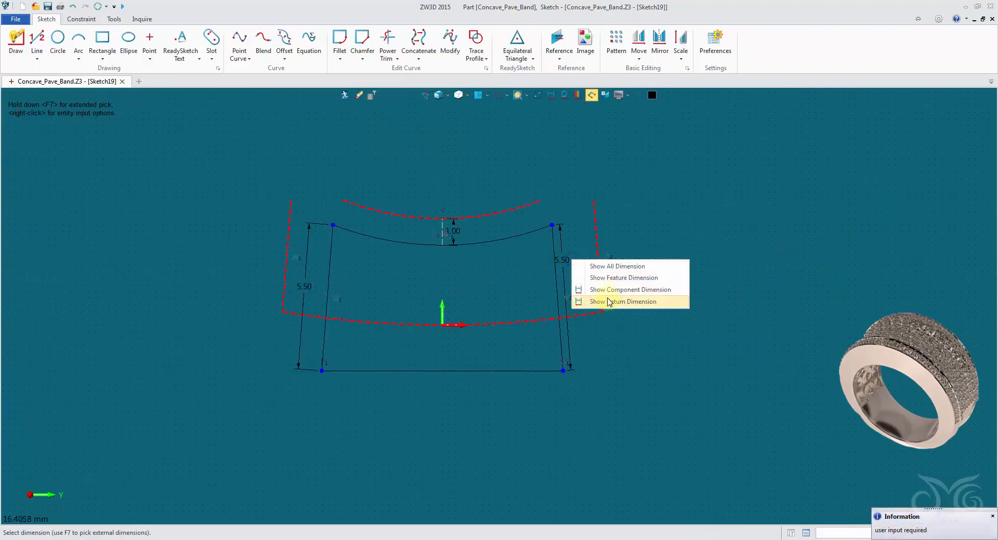
pyautogui.click(577, 207)
pyautogui.rightClick(566, 264)
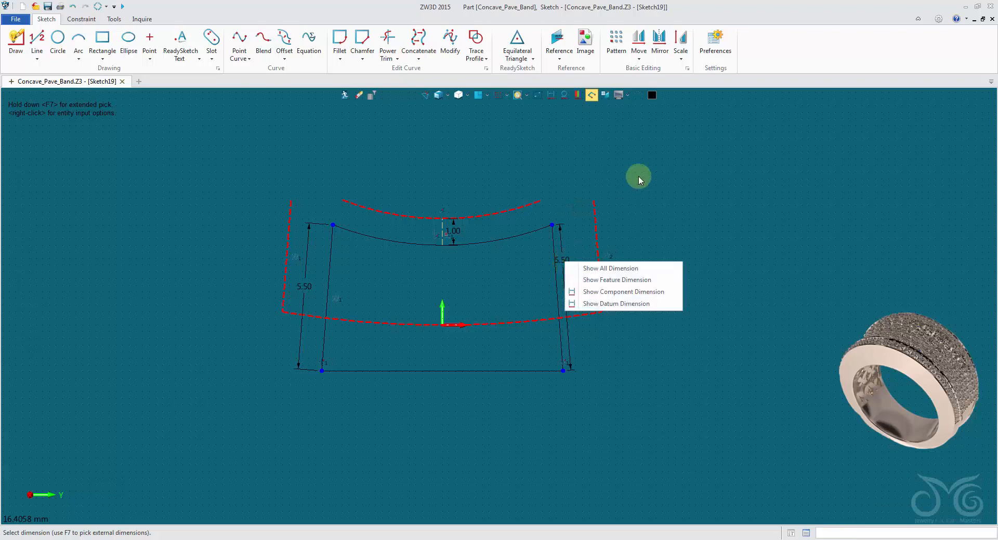
pyautogui.click(606, 212)
pyautogui.rightClick(565, 261)
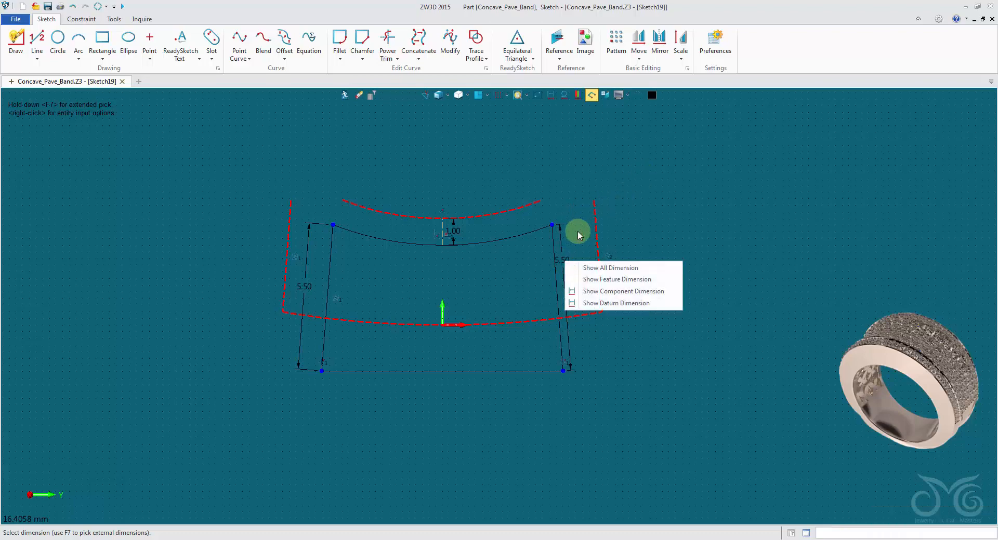
pyautogui.rightClick(577, 232)
pyautogui.click(563, 261)
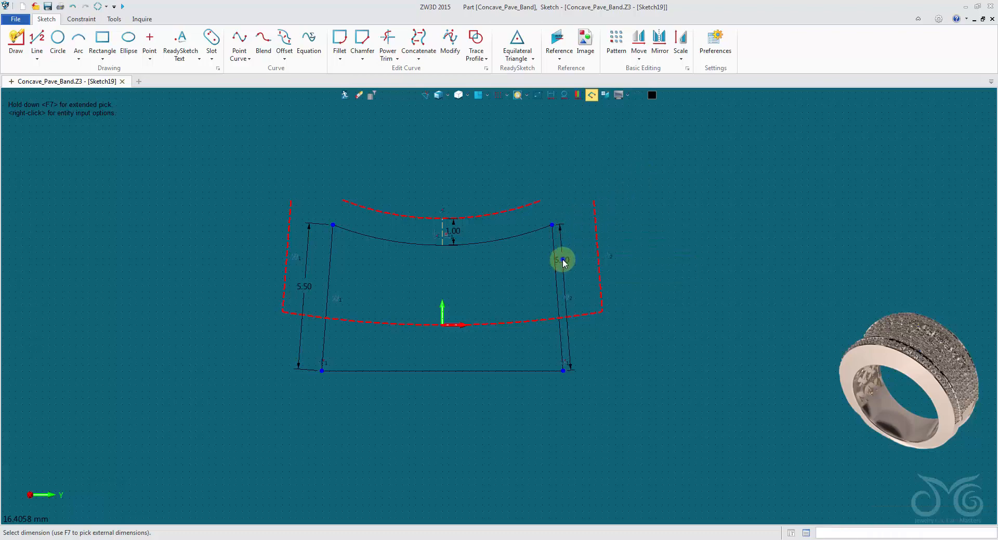
pyautogui.rightClick(565, 262)
pyautogui.click(587, 179)
pyautogui.rightClick(562, 264)
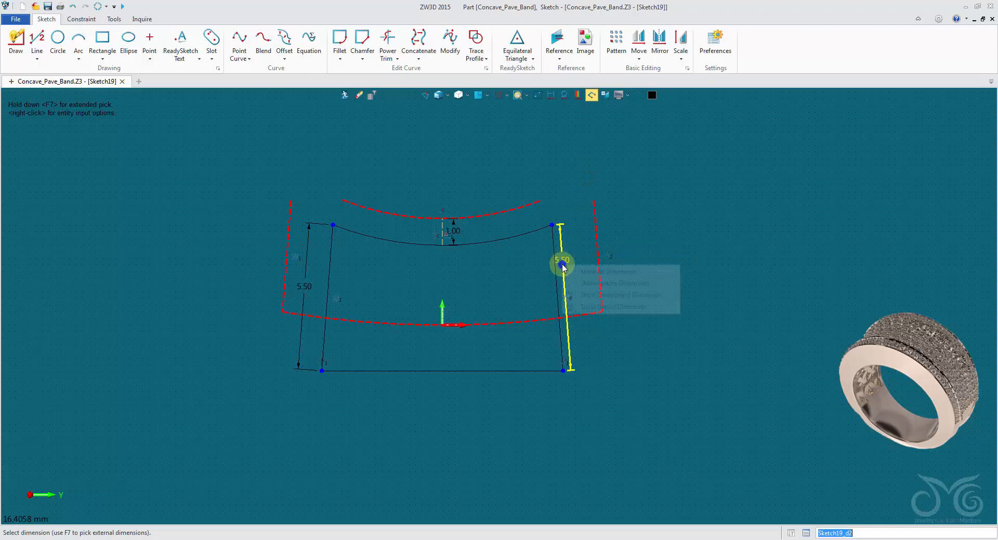
pyautogui.click(552, 164)
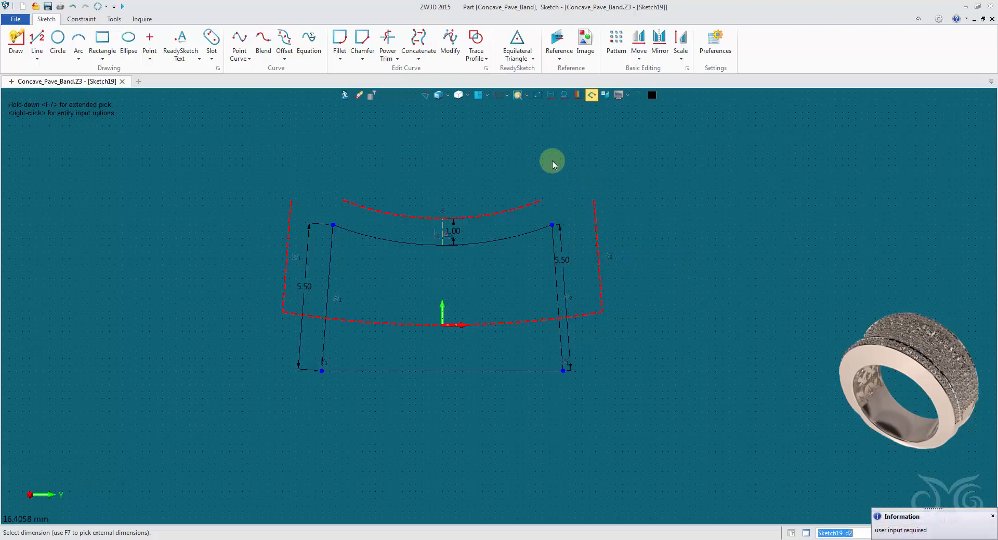
# Link the right slanted line's dimension value to Sketch19_d1 and end the dimension command
pyautogui.click(673, 219)
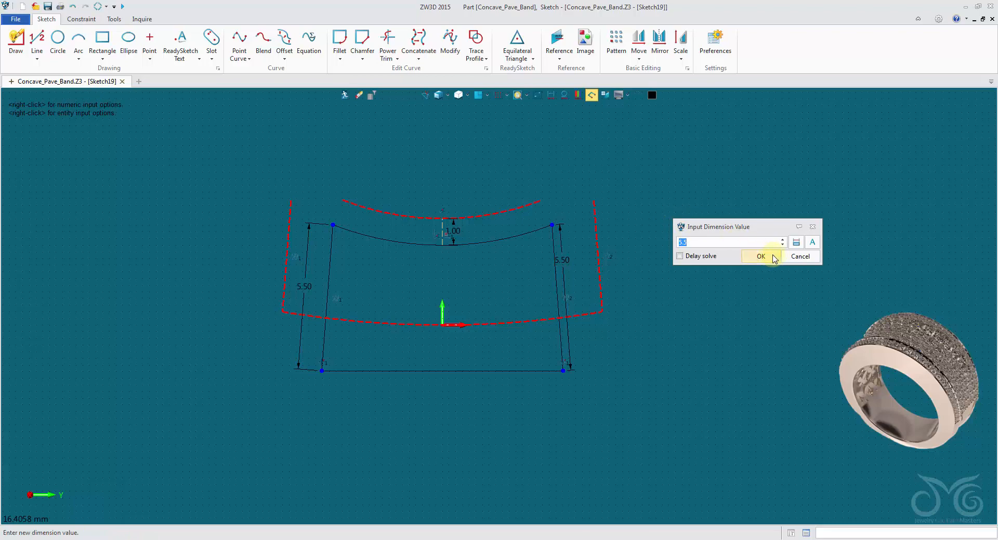
pyautogui.click(797, 243)
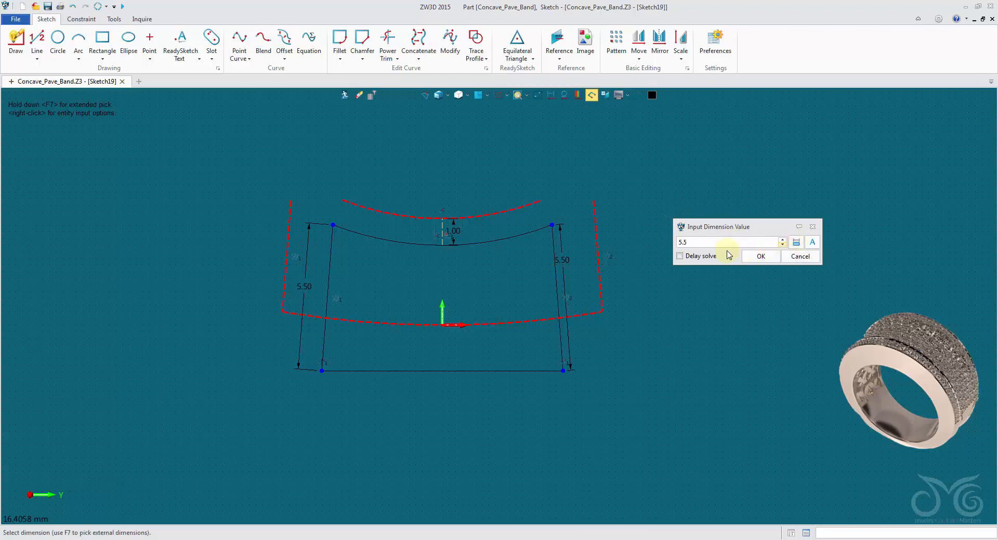
pyautogui.click(310, 287)
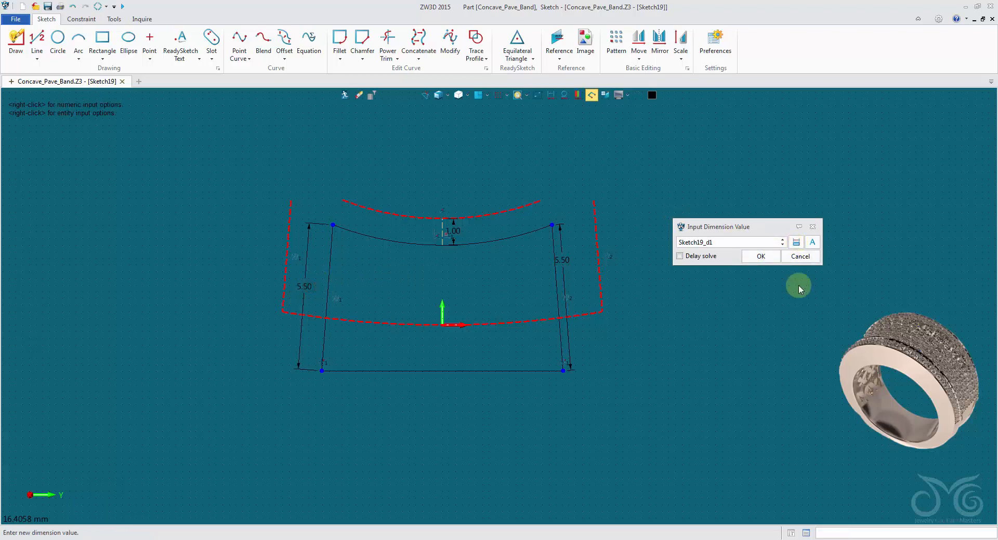
pyautogui.click(760, 256)
pyautogui.click(884, 113)
# Change the right slanted line's linked 5.5 mm dimension colour to gray in its dimension attributes
pyautogui.click(567, 262)
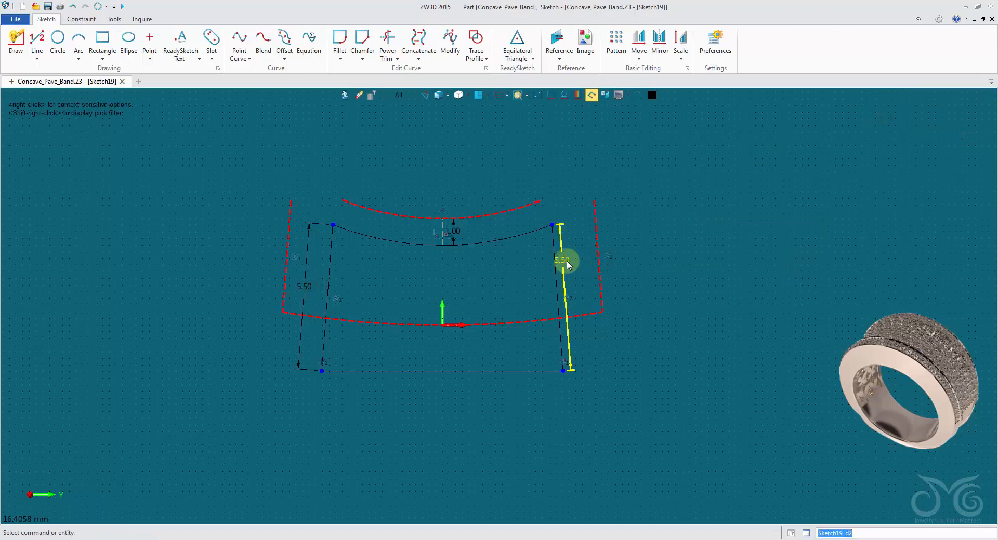
pyautogui.rightClick(569, 264)
pyautogui.click(600, 317)
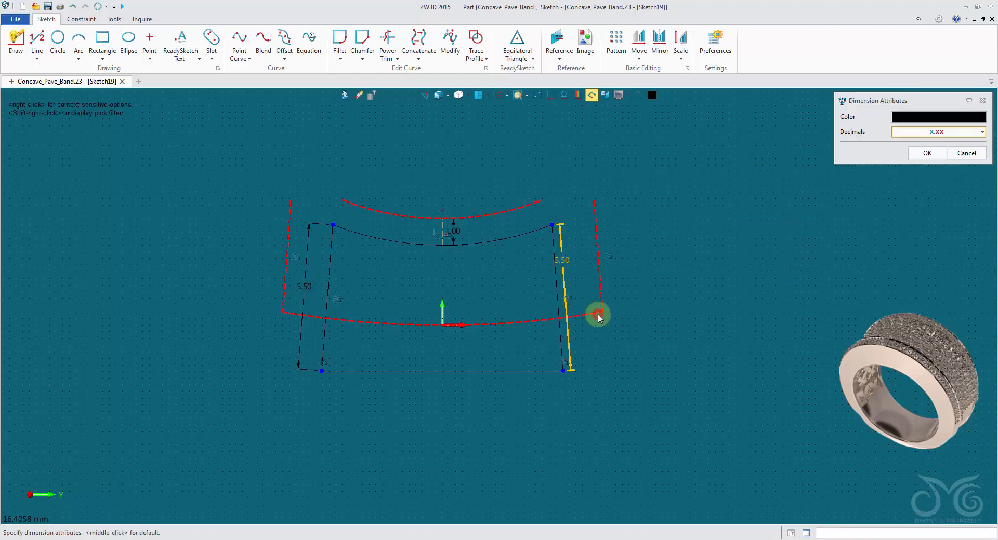
pyautogui.click(912, 116)
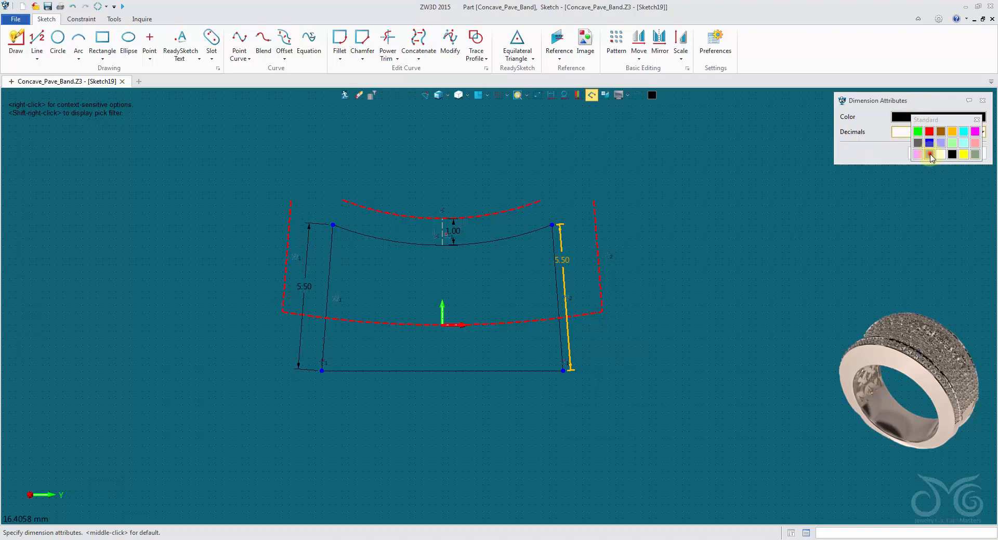
pyautogui.click(930, 156)
pyautogui.click(926, 152)
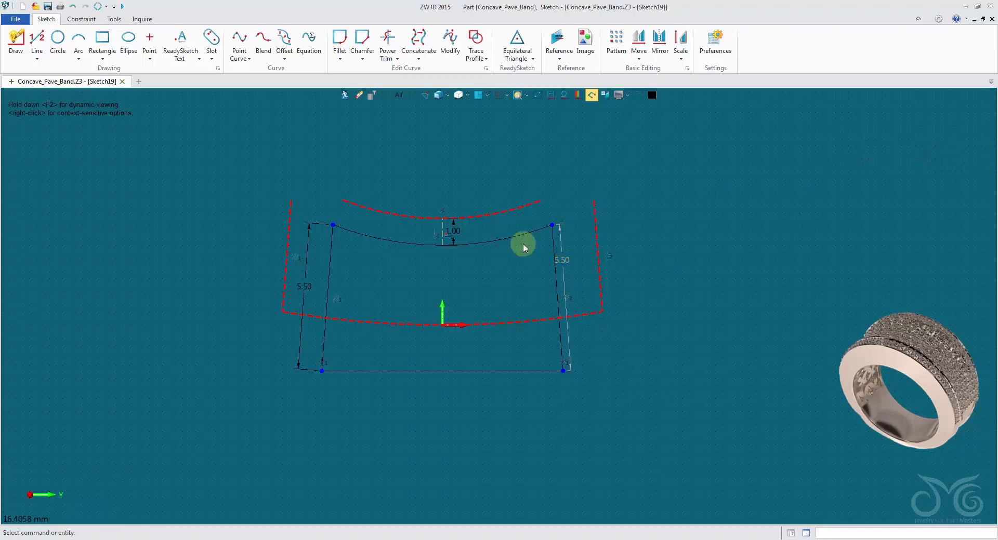
# Exit the upper profile sketch and unblank all hidden entities of the ring model
pyautogui.click(344, 99)
pyautogui.moveTo(350, 104)
pyautogui.mouseDown(button='middle')
pyautogui.moveTo(286, 241)
pyautogui.moveTo(257, 219)
pyautogui.moveTo(248, 192)
pyautogui.mouseUp(button='middle')
pyautogui.rightClick(247, 193)
pyautogui.moveTo(265, 222)
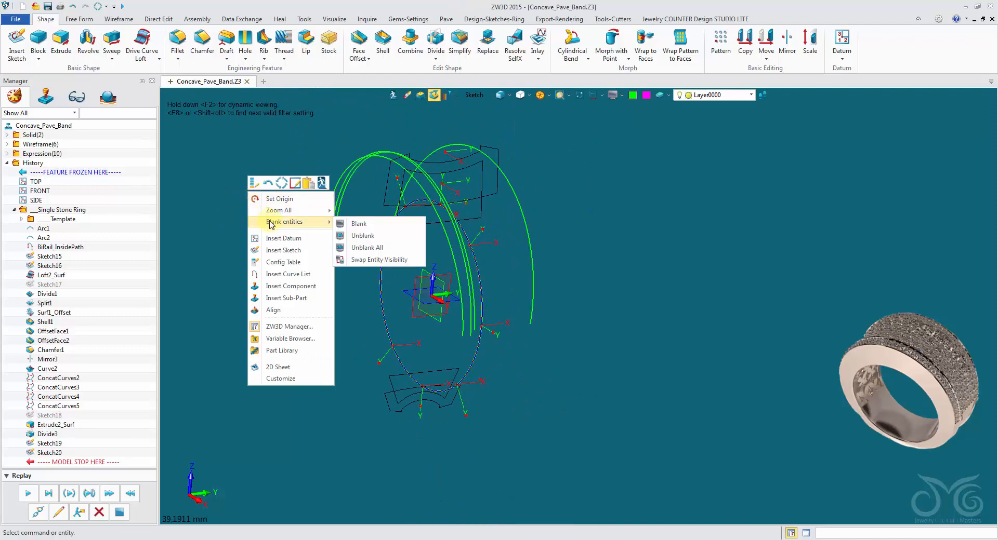
pyautogui.click(384, 247)
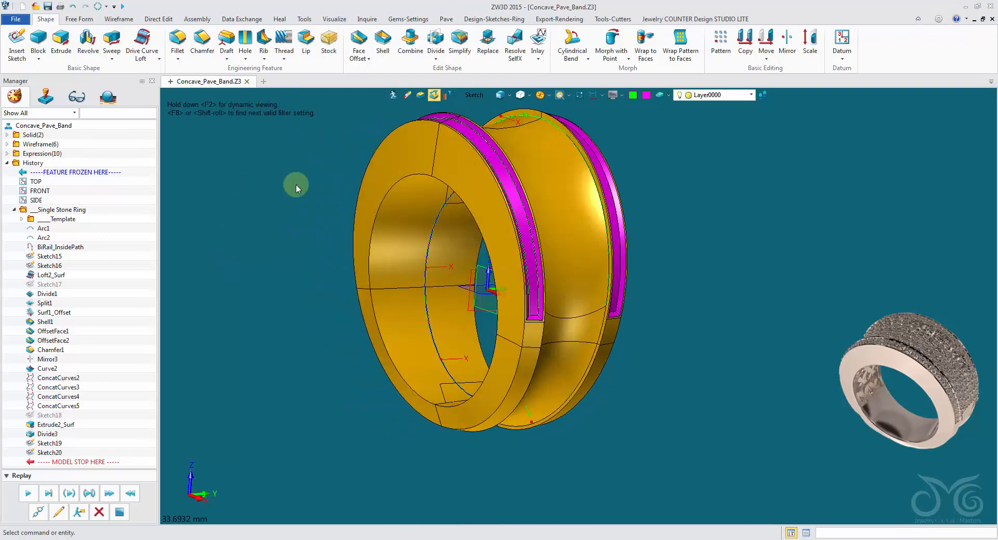
# Start a Drive Curve Loft and select the BiRail_InsidePath curve list inside the band as its drive curve
pyautogui.click(141, 42)
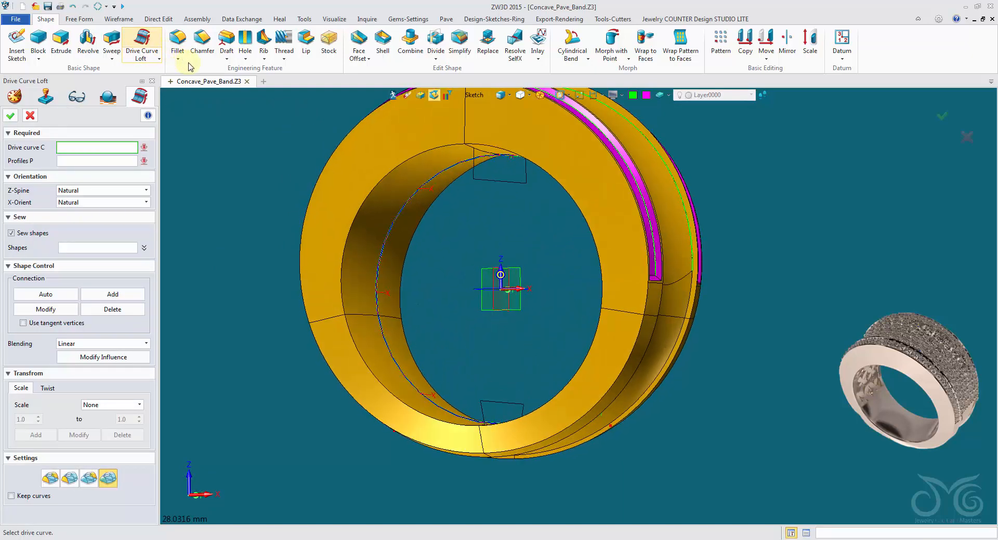
pyautogui.click(397, 232)
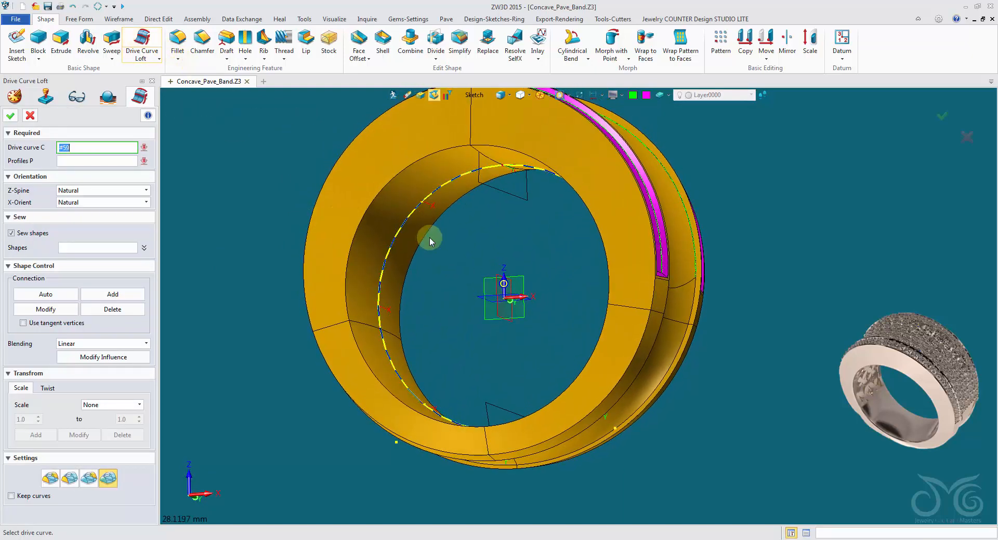
pyautogui.click(476, 95)
pyautogui.click(508, 167)
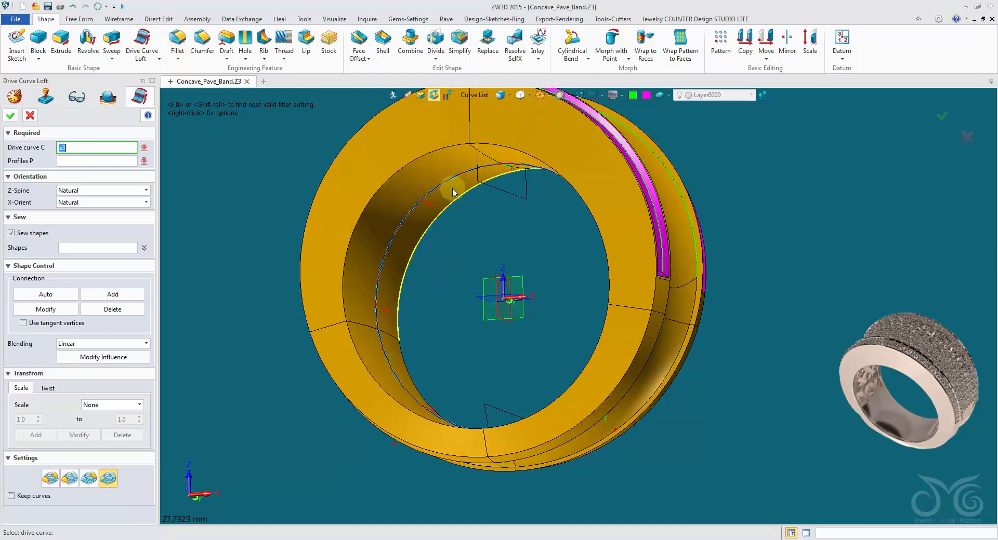
pyautogui.click(450, 185)
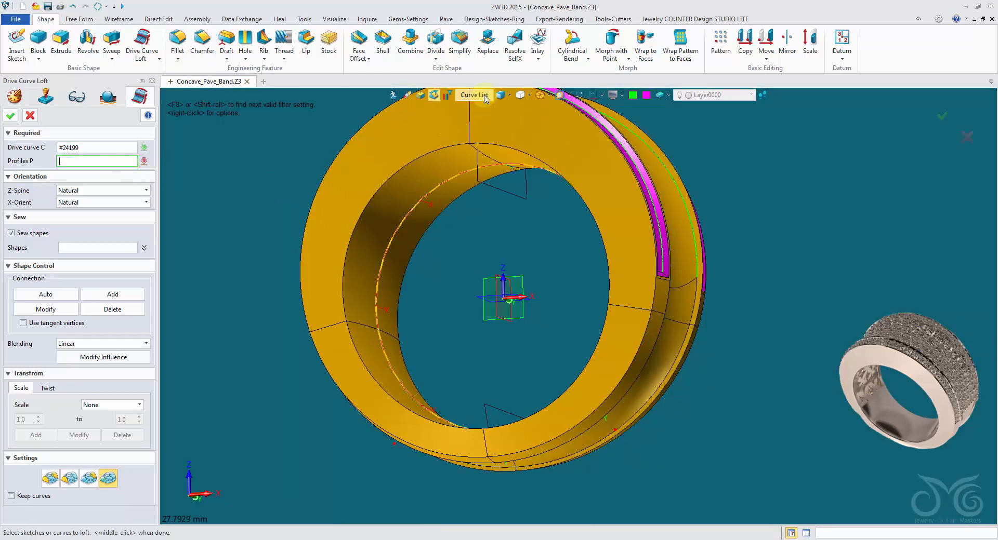
# Pick the upper and lower inner sketches as loft profiles and create the ring-shaped loft inside the band
pyautogui.click(474, 95)
pyautogui.click(507, 136)
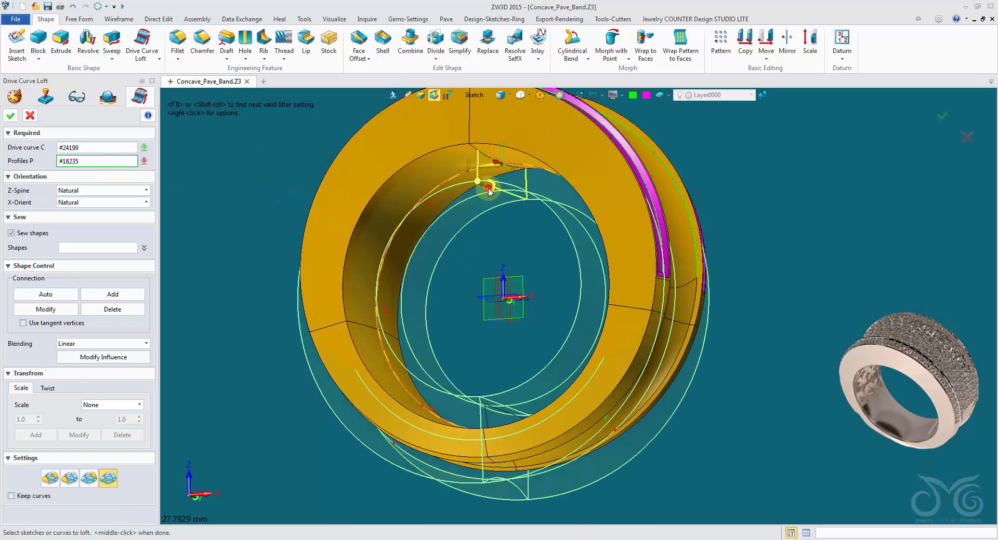
pyautogui.click(488, 188)
pyautogui.moveTo(499, 306)
pyautogui.mouseDown(button='right')
pyautogui.moveTo(508, 383)
pyautogui.moveTo(485, 319)
pyautogui.mouseUp(button='right')
pyautogui.click(513, 402)
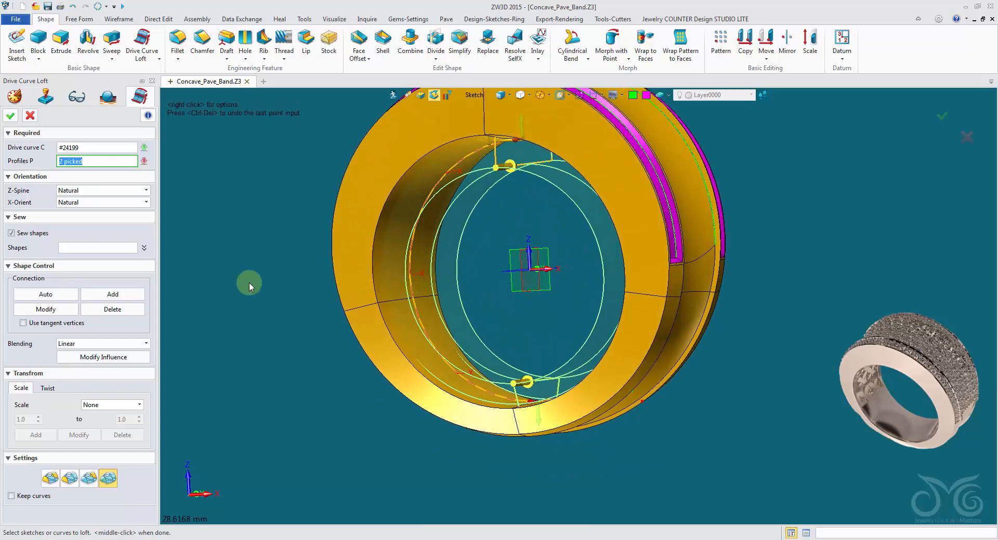
pyautogui.moveTo(487, 220); pyautogui.dragTo(249, 274, button='right')
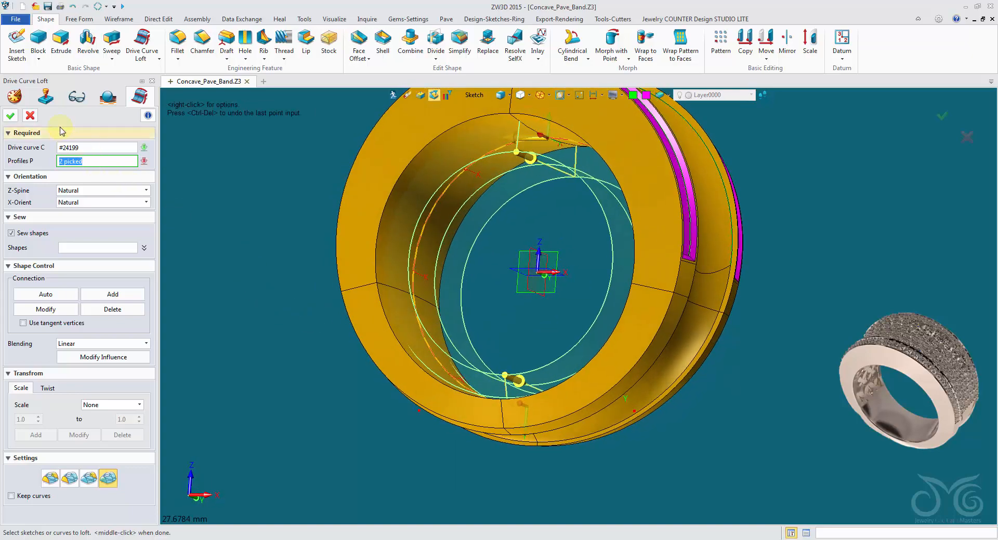
pyautogui.click(13, 117)
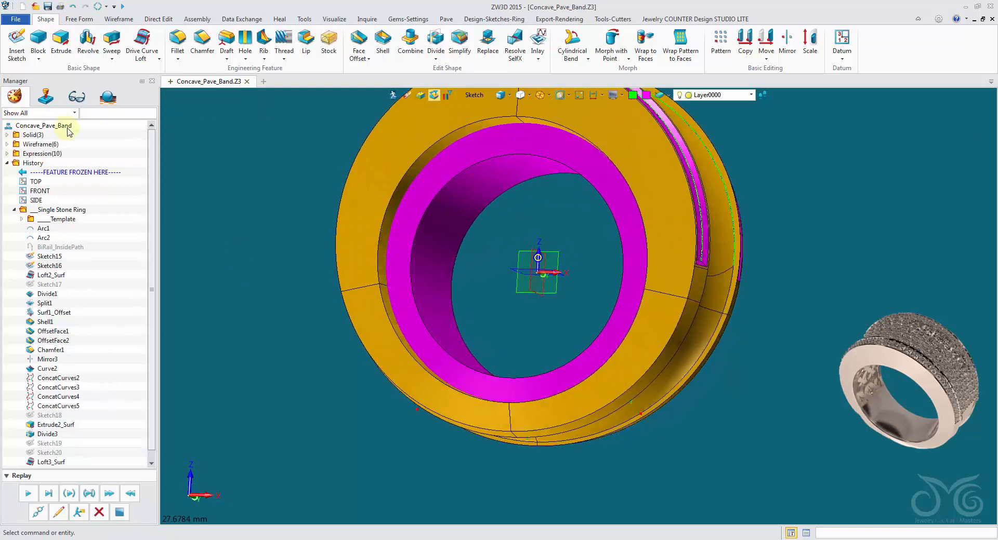
# Subtract the inner loft from the band's upper part with a Combine Remove operation
pyautogui.click(473, 96)
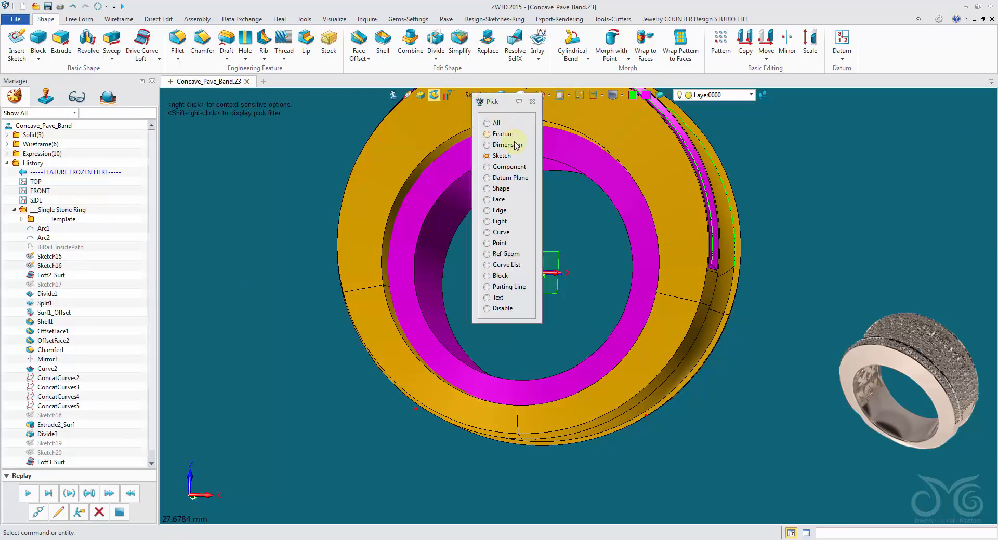
pyautogui.click(500, 189)
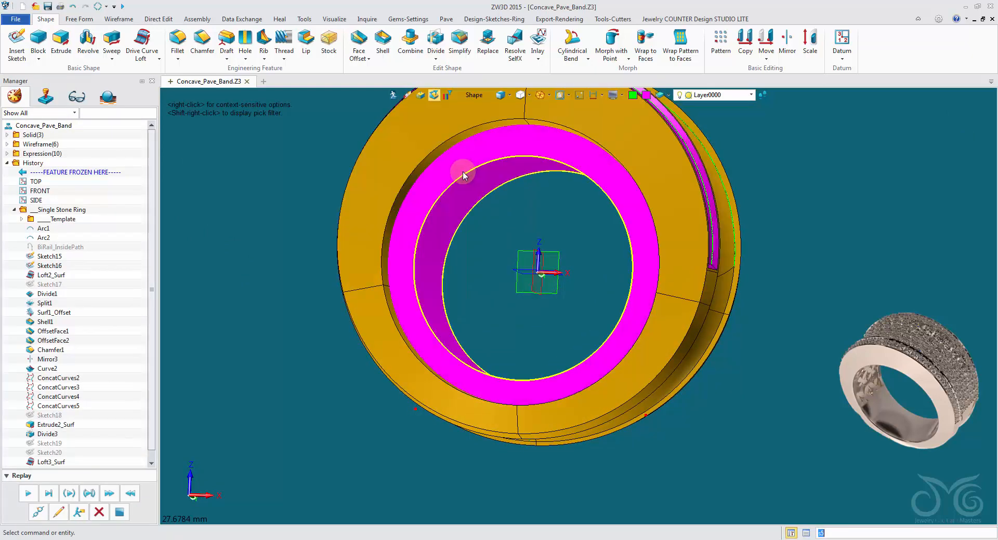
pyautogui.click(407, 42)
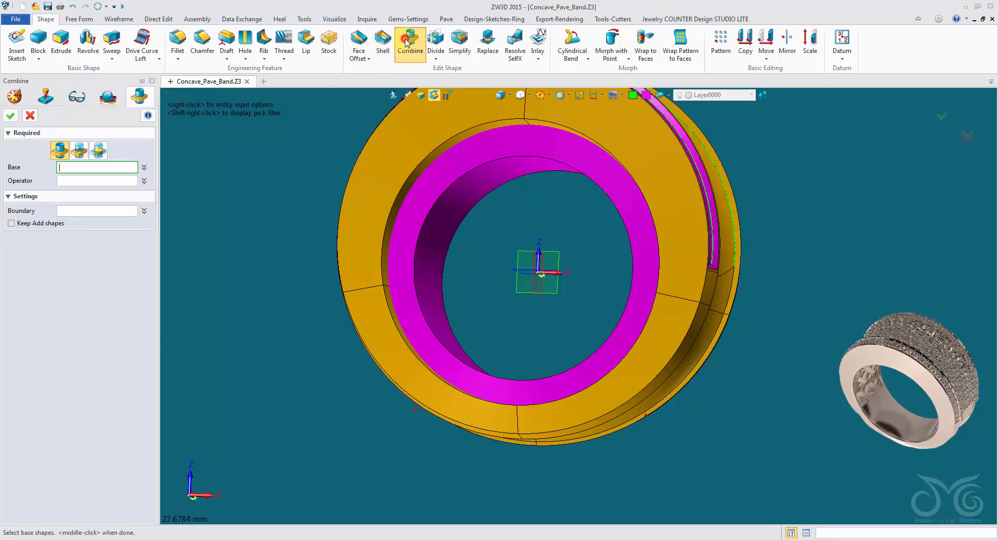
pyautogui.moveTo(171, 143); pyautogui.dragTo(84, 159, button='right')
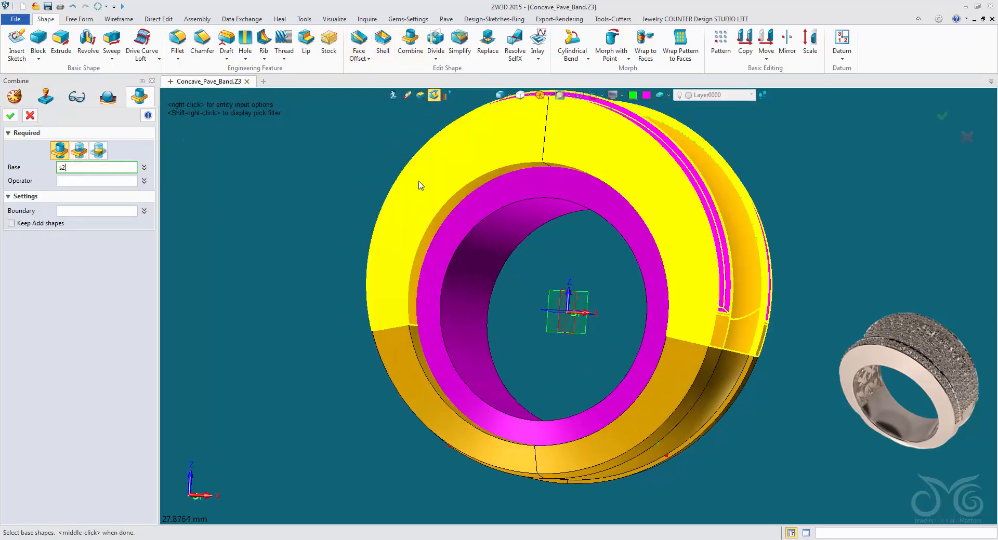
pyautogui.click(419, 181)
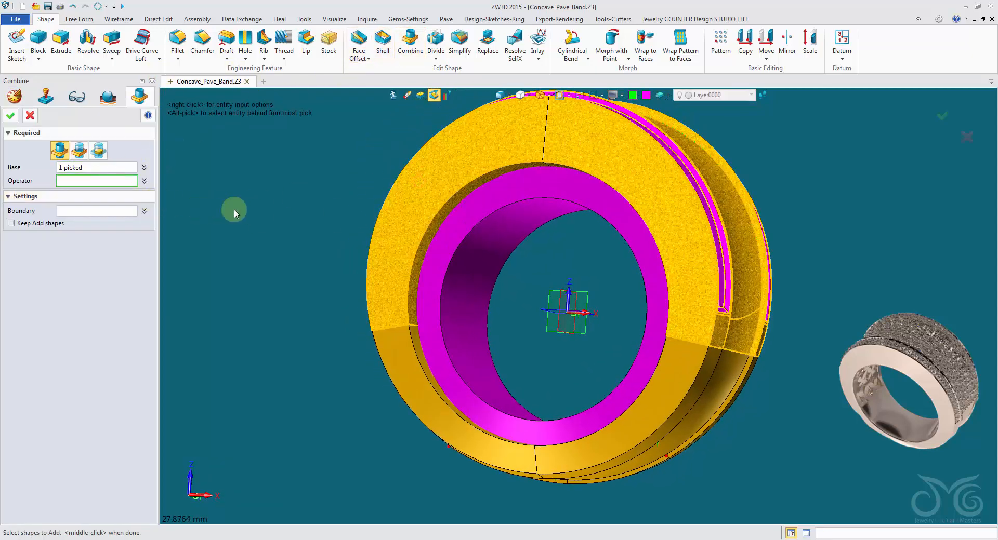
pyautogui.click(471, 212)
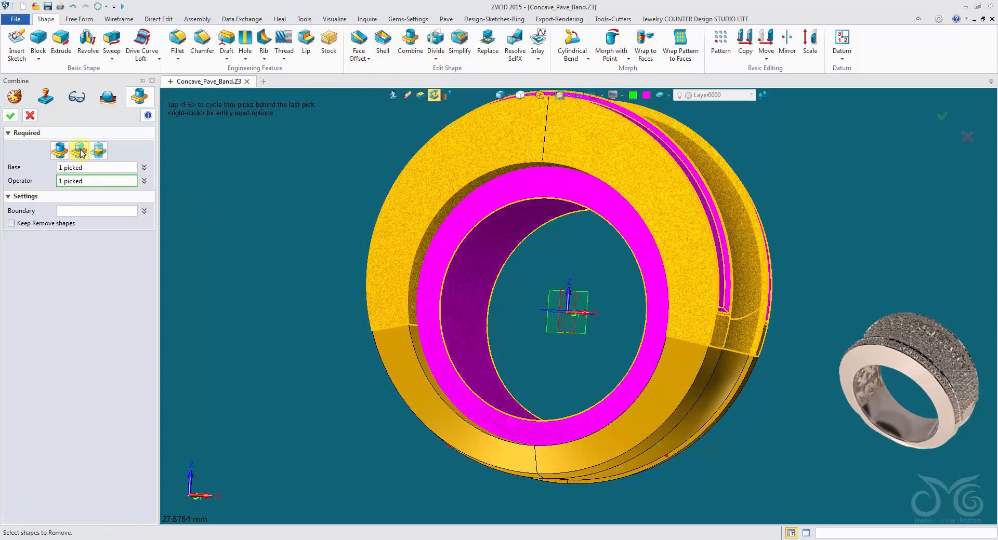
pyautogui.moveTo(373, 229); pyautogui.dragTo(491, 230, button='right')
pyautogui.scroll(2, 491, 230)
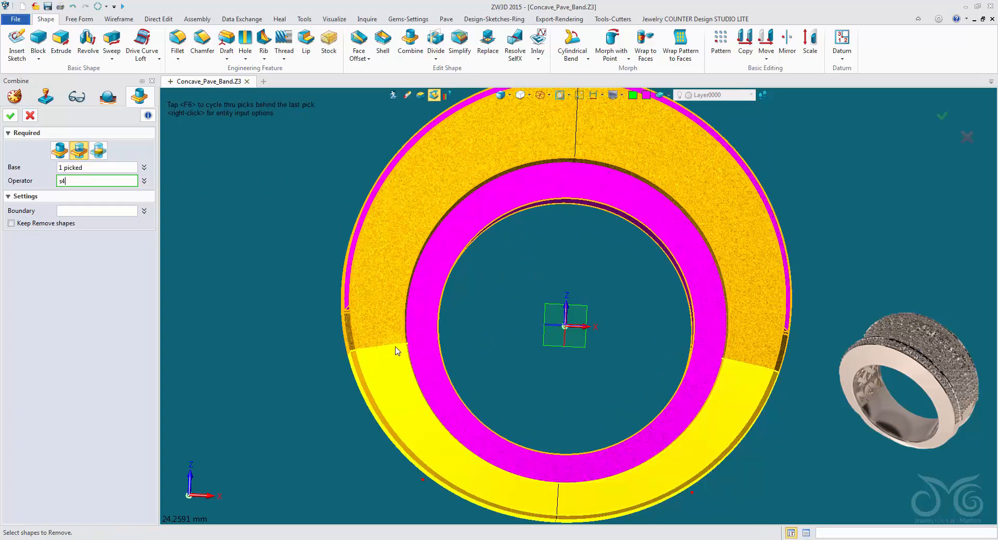
pyautogui.moveTo(637, 461); pyautogui.dragTo(590, 460, button='right')
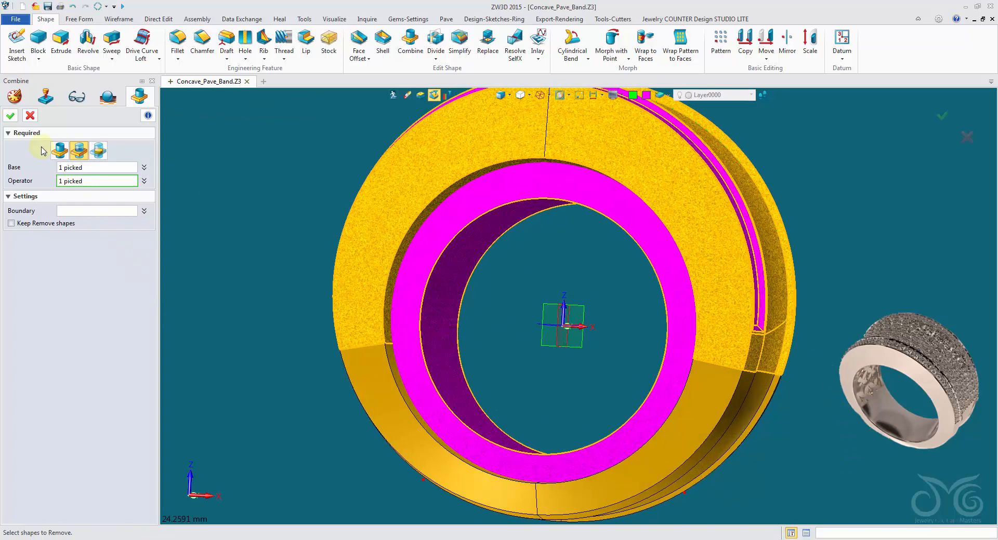
pyautogui.click(13, 119)
# Inspect the hollowed inside of the upper band part and save the ring file
pyautogui.moveTo(467, 265); pyautogui.dragTo(442, 324, button='right')
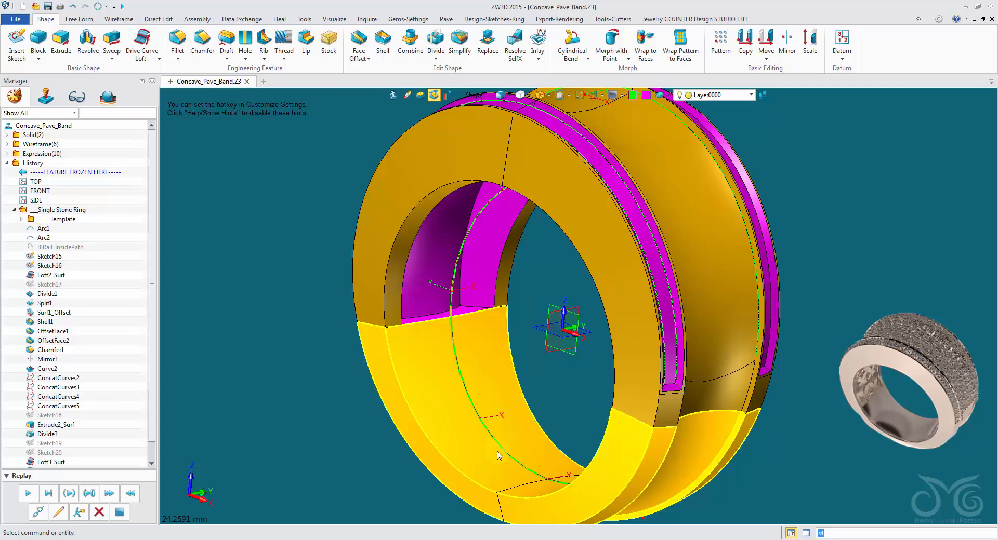
pyautogui.moveTo(498, 456); pyautogui.dragTo(404, 334, button='right')
pyautogui.moveTo(551, 450); pyautogui.dragTo(432, 213, button='right')
pyautogui.moveTo(554, 412); pyautogui.dragTo(795, 304, button='right')
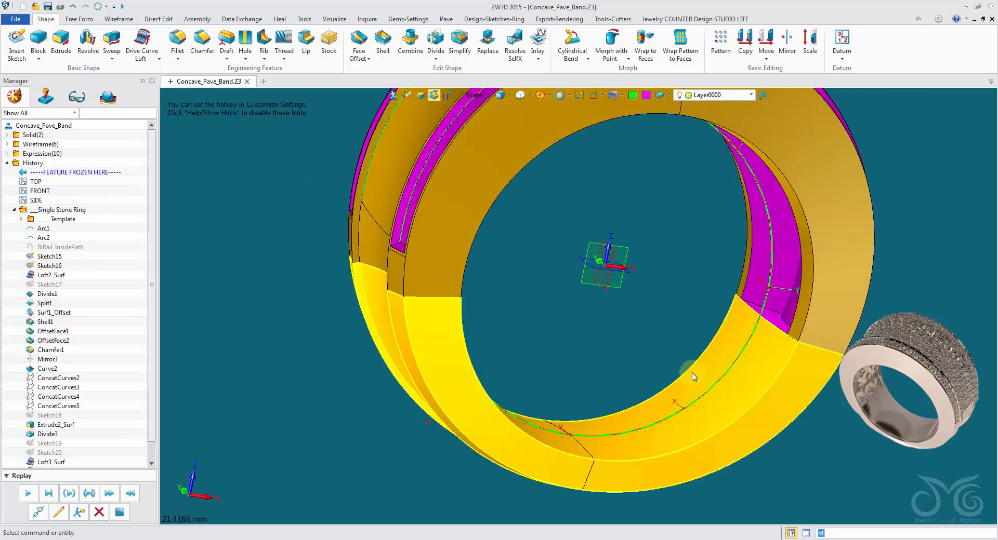
pyautogui.moveTo(680, 343); pyautogui.dragTo(560, 256, button='right')
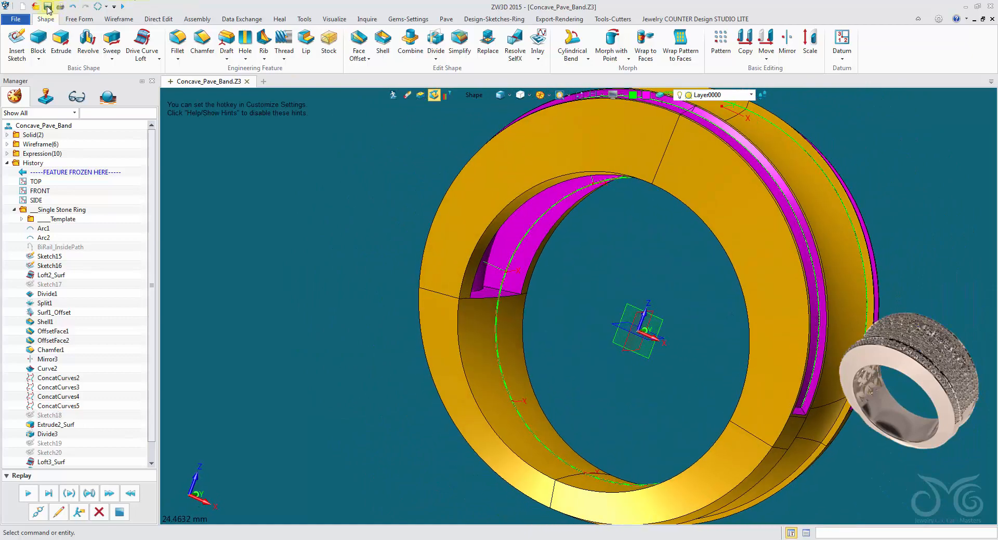
pyautogui.click(48, 9)
# Edit Sketch18, set the dividing line's angle to 60 degrees, and exit the sketch
pyautogui.moveTo(182, 141); pyautogui.dragTo(156, 367, button='right')
pyautogui.scroll(-1, 156, 370)
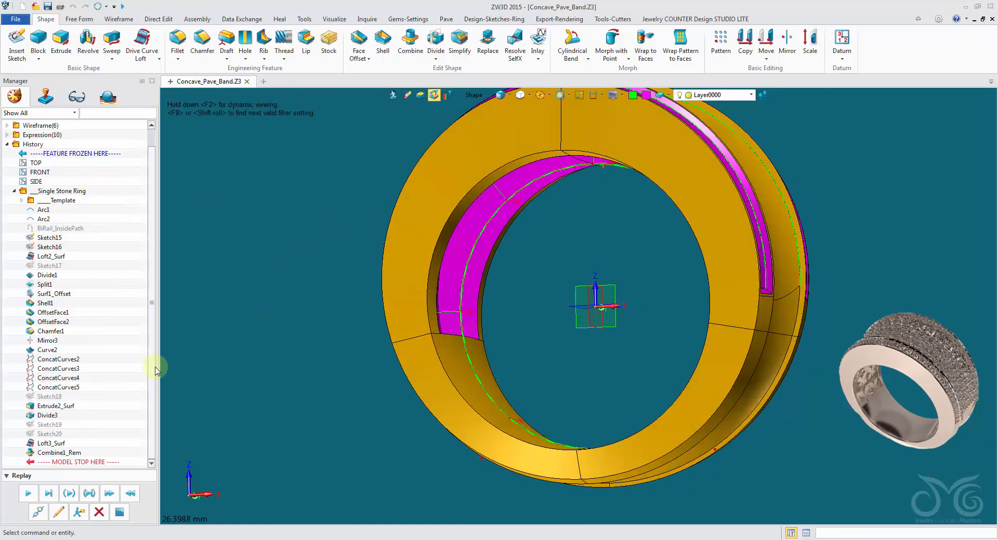
pyautogui.rightClick(58, 398)
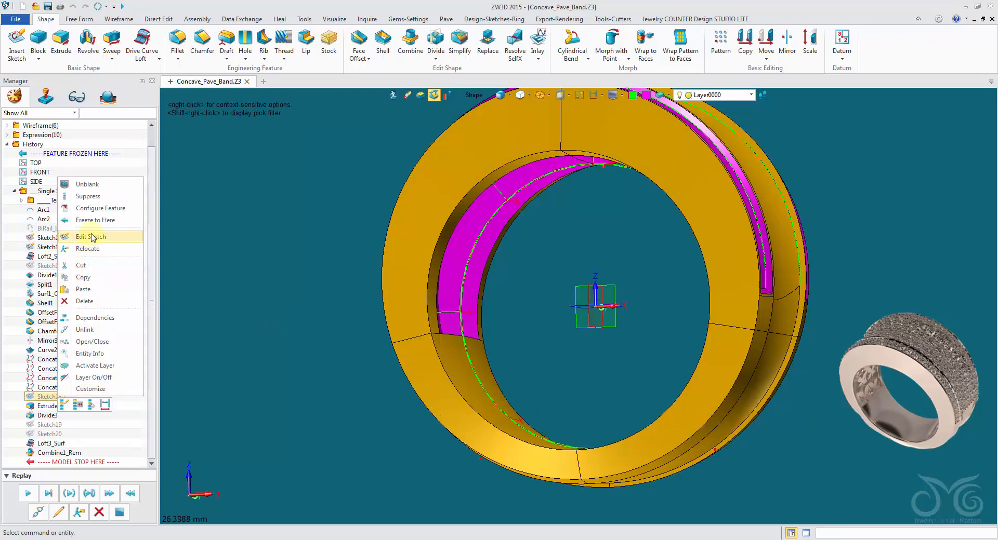
pyautogui.click(92, 237)
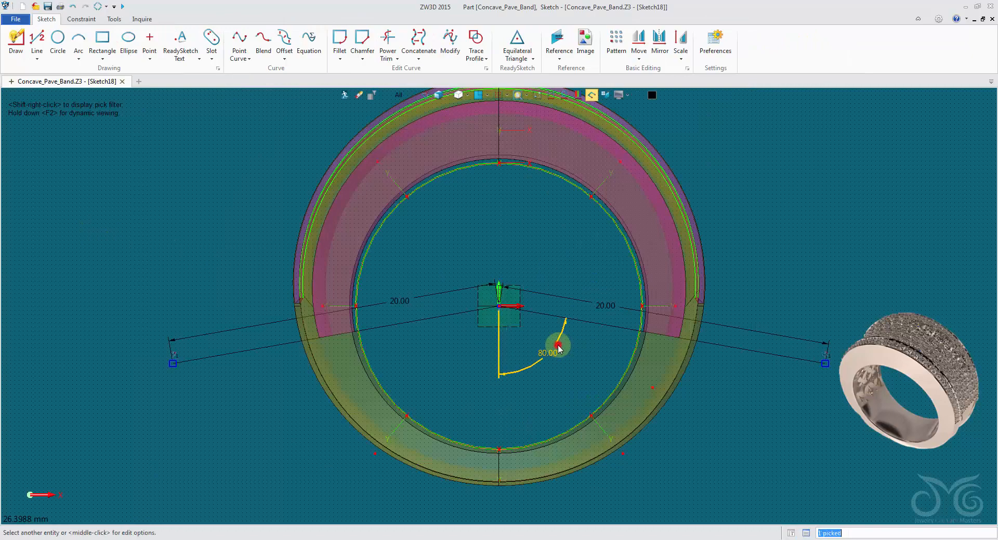
pyautogui.middleClick(558, 347)
pyautogui.write('71.0')
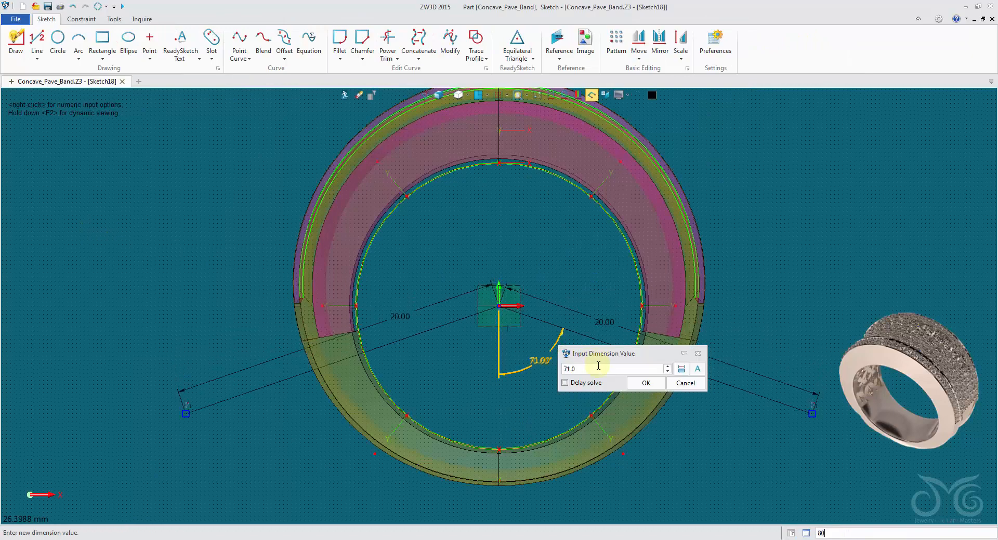
pyautogui.scroll(-10, 599, 366)
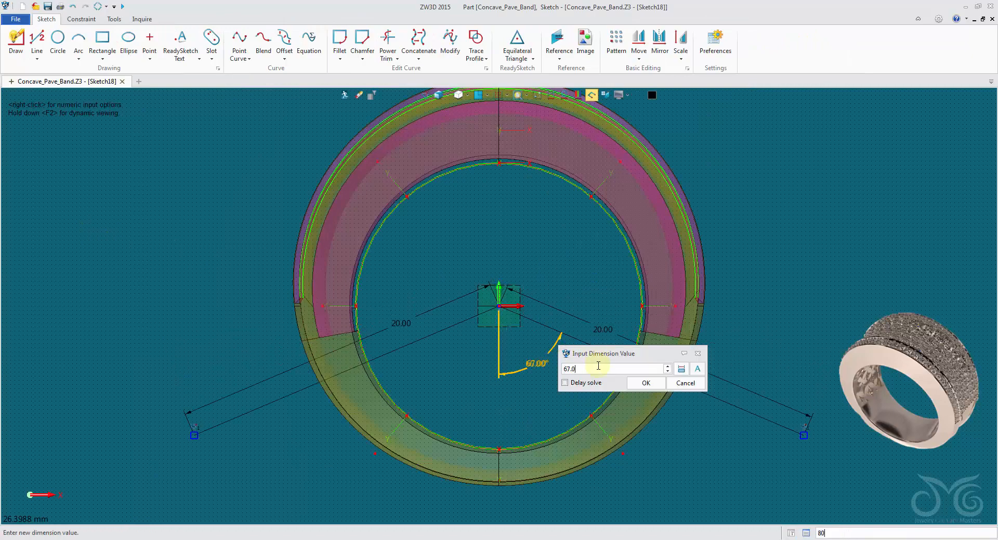
pyautogui.click(636, 383)
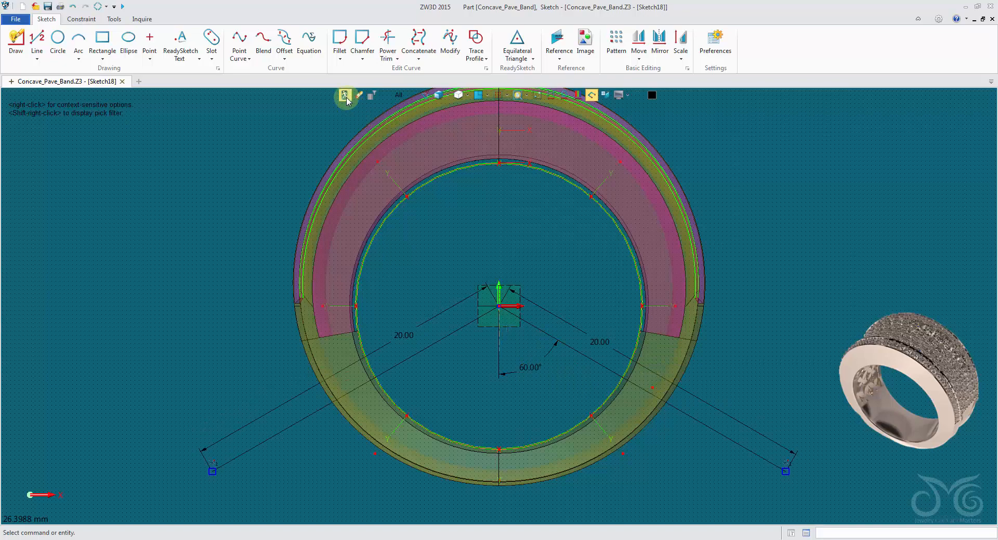
pyautogui.click(346, 99)
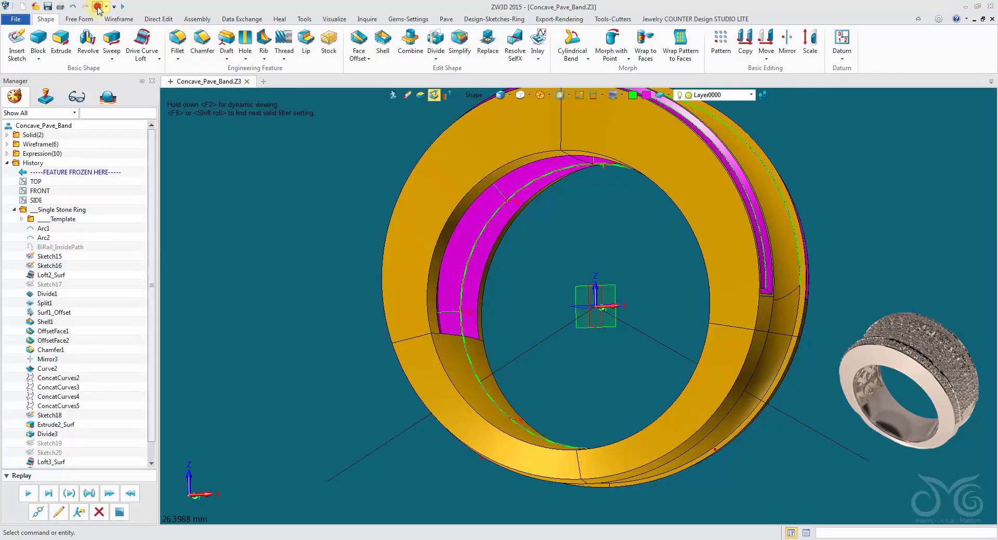
# Regenerate the ring with the changed dividing angle, inspect the hollow, and undo the regeneration
pyautogui.click(98, 6)
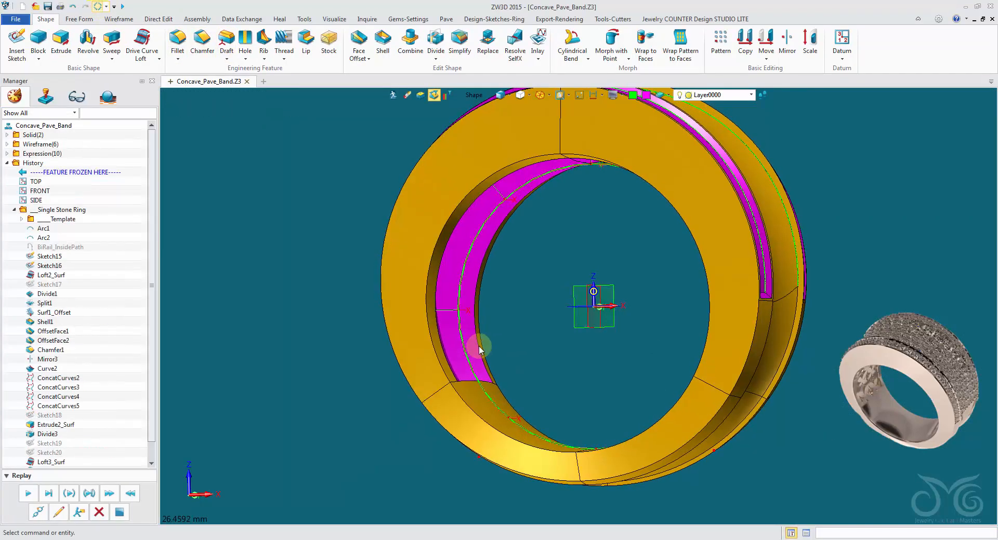
pyautogui.moveTo(478, 345); pyautogui.dragTo(174, 148, button='middle')
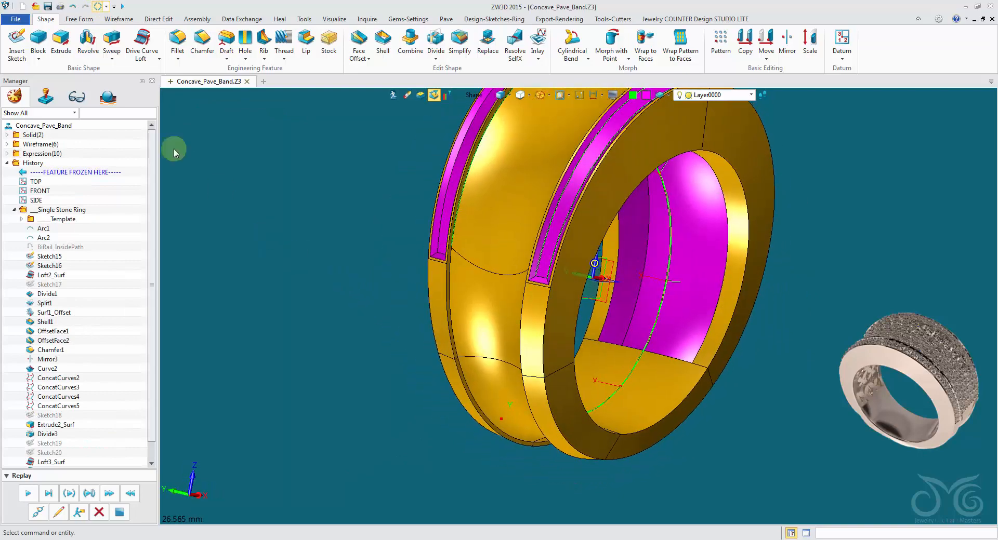
pyautogui.click(73, 7)
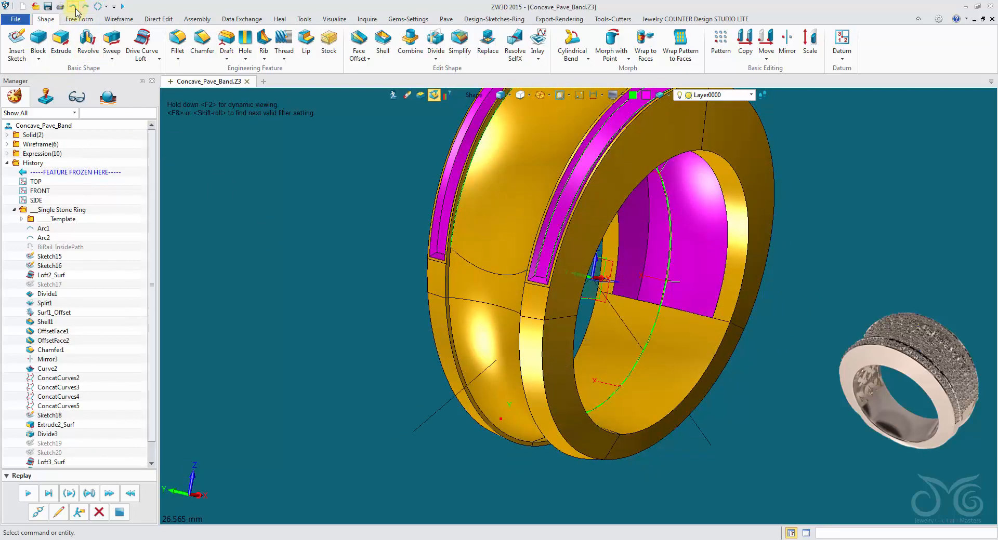
# Blank Sketch18, Sketch15 and Sketch16 in the ring model
pyautogui.scroll(-1, 115, 278)
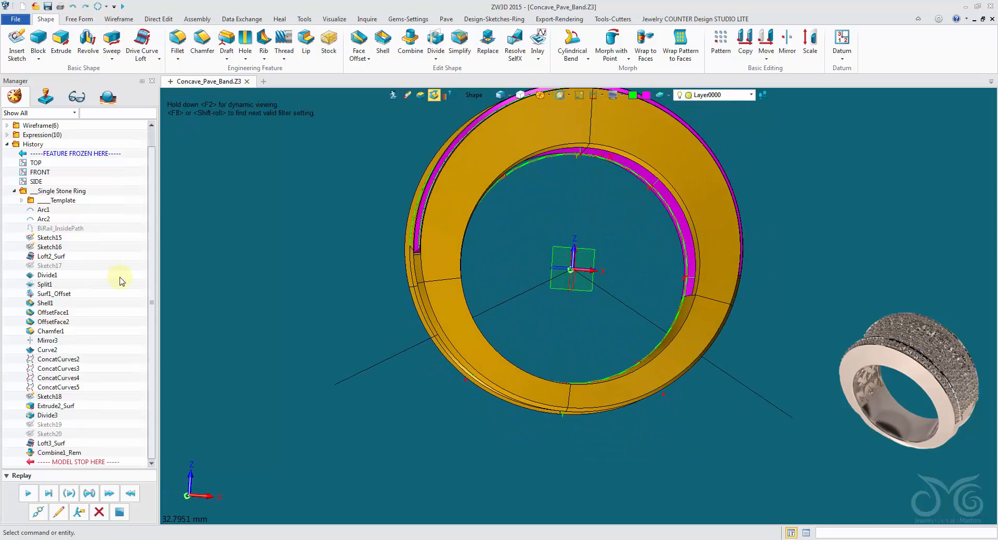
pyautogui.moveTo(228, 273); pyautogui.dragTo(143, 322, button='right')
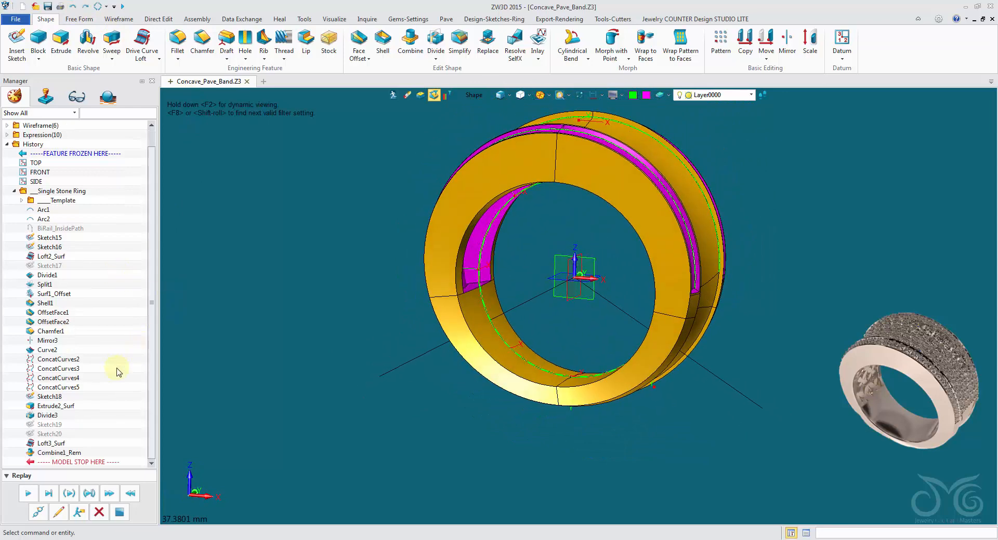
pyautogui.rightClick(62, 398)
pyautogui.click(91, 182)
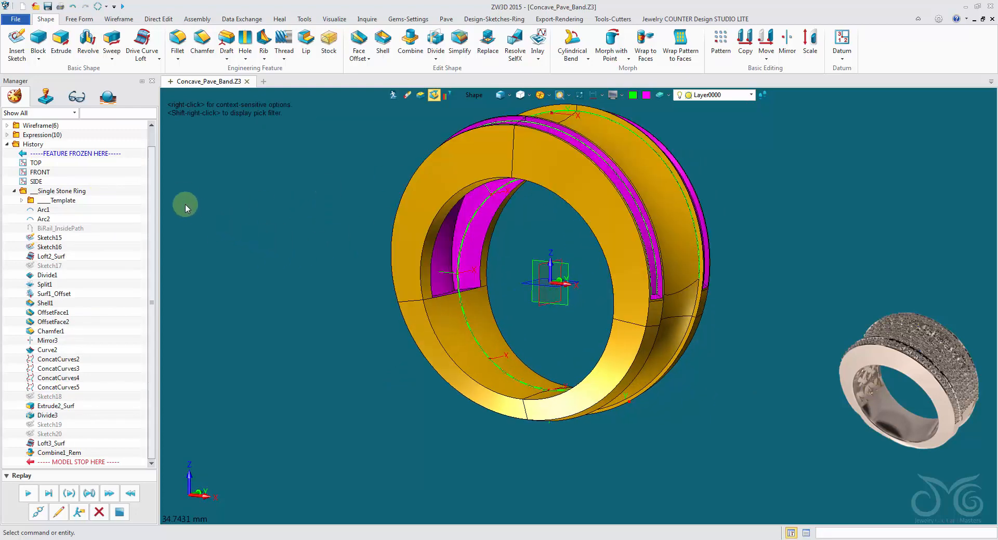
pyautogui.rightClick(53, 239)
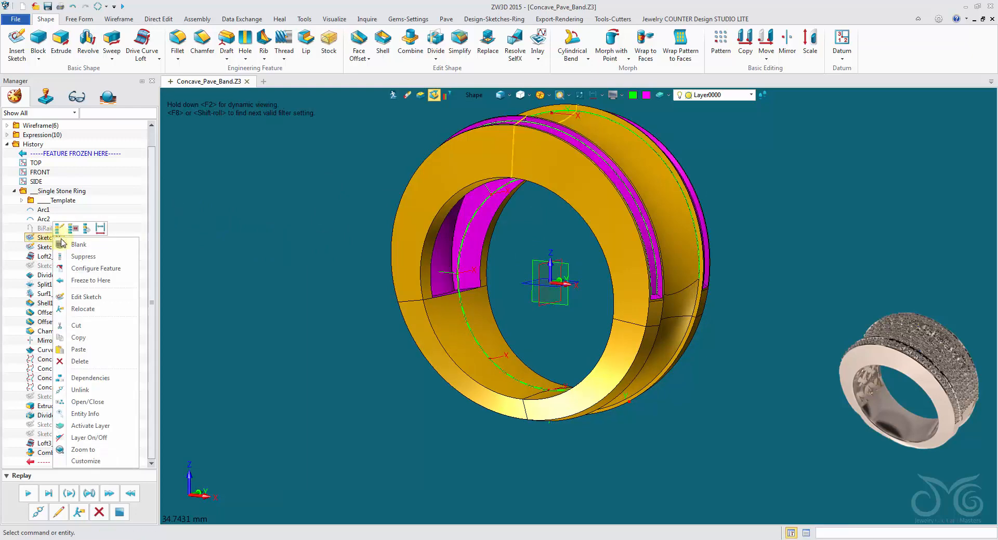
pyautogui.click(63, 246)
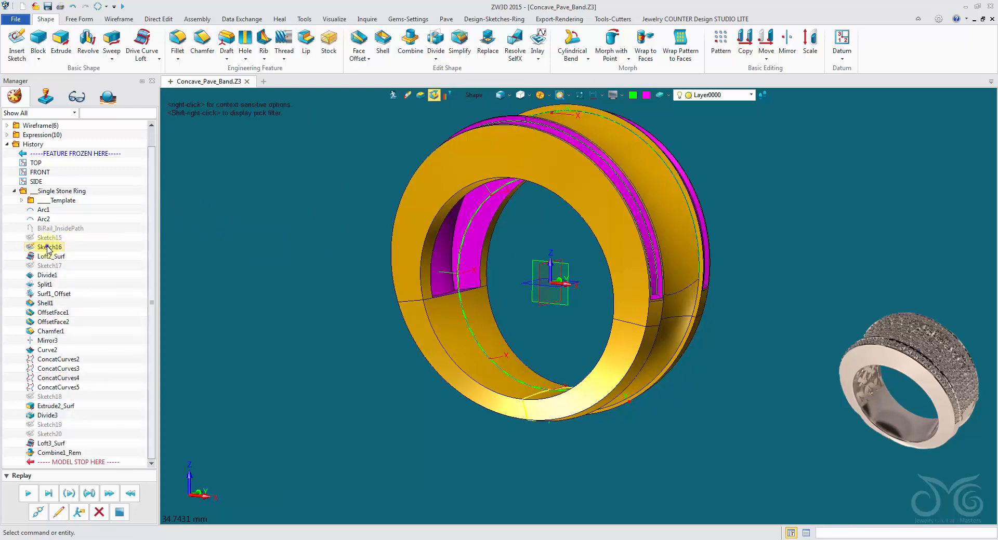
pyautogui.rightClick(48, 248)
pyautogui.click(62, 253)
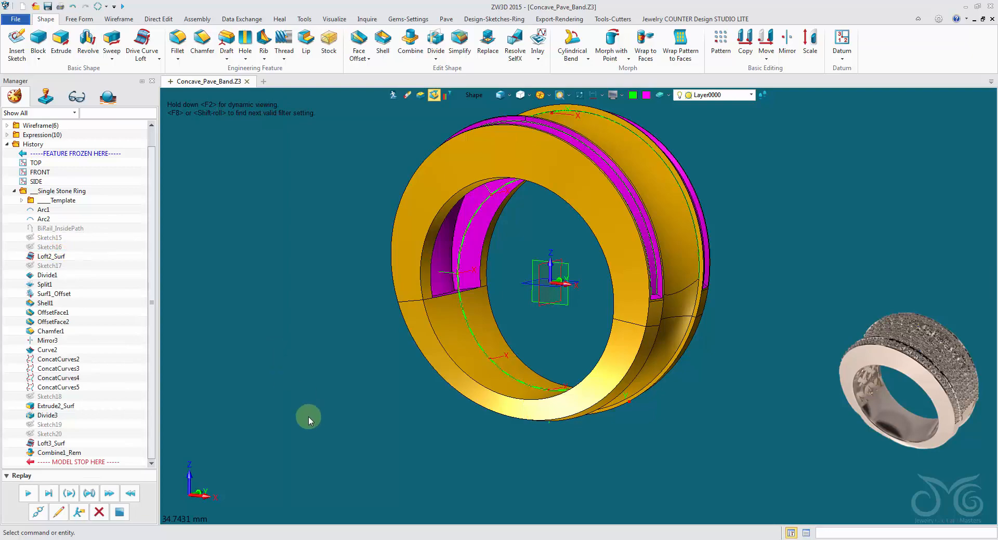
# Combine the hollowed upper band part and the lower band part into one shape with an add operation
pyautogui.moveTo(308, 416); pyautogui.dragTo(312, 408, button='middle')
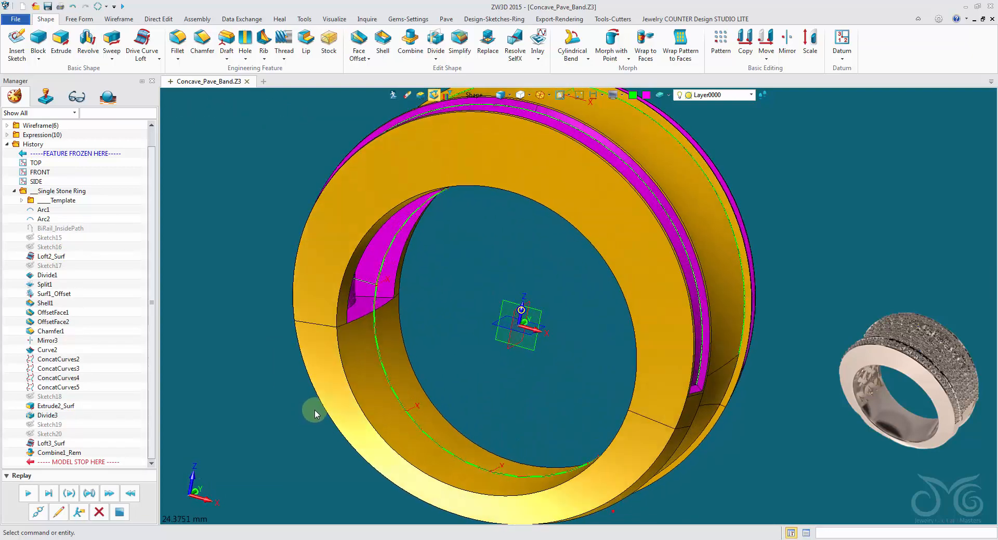
pyautogui.click(402, 44)
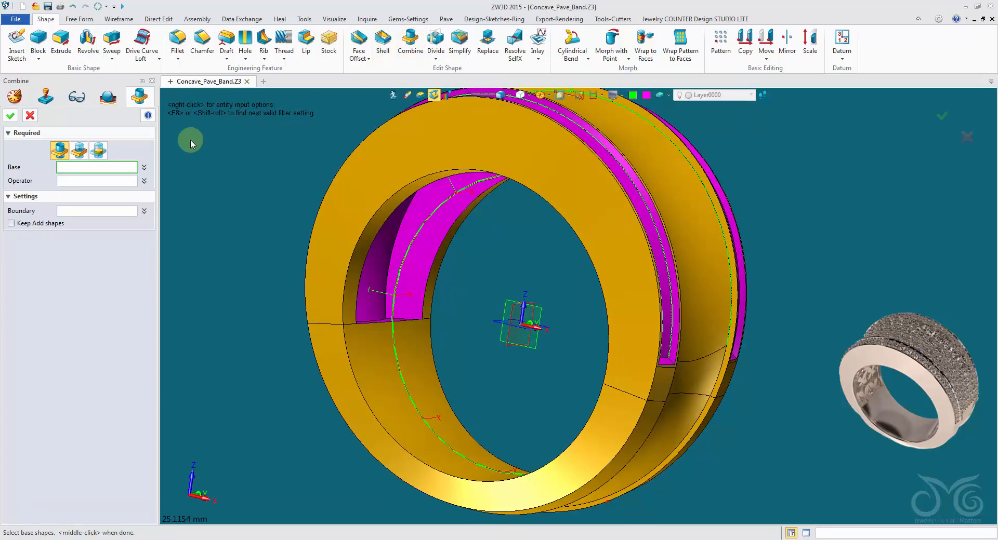
pyautogui.click(416, 200)
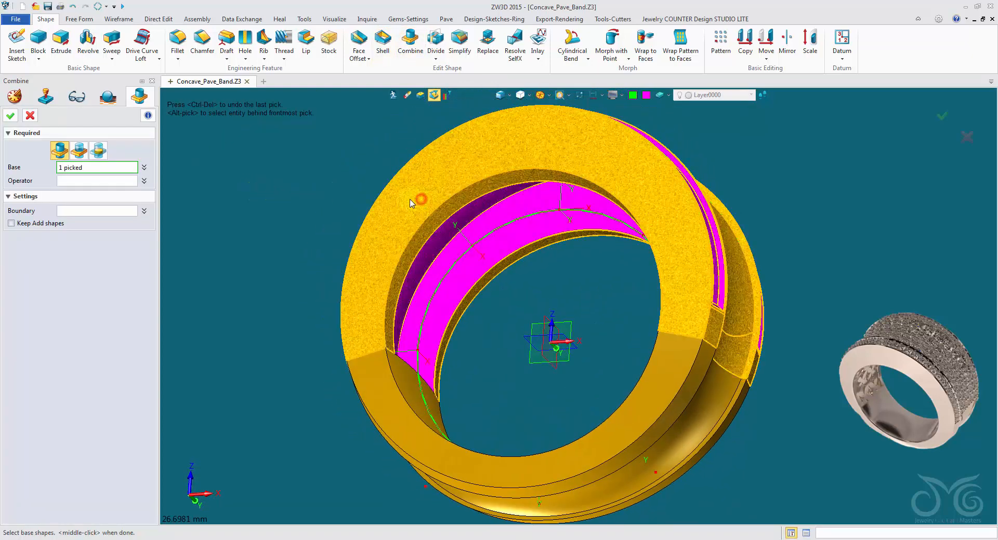
pyautogui.click(357, 406)
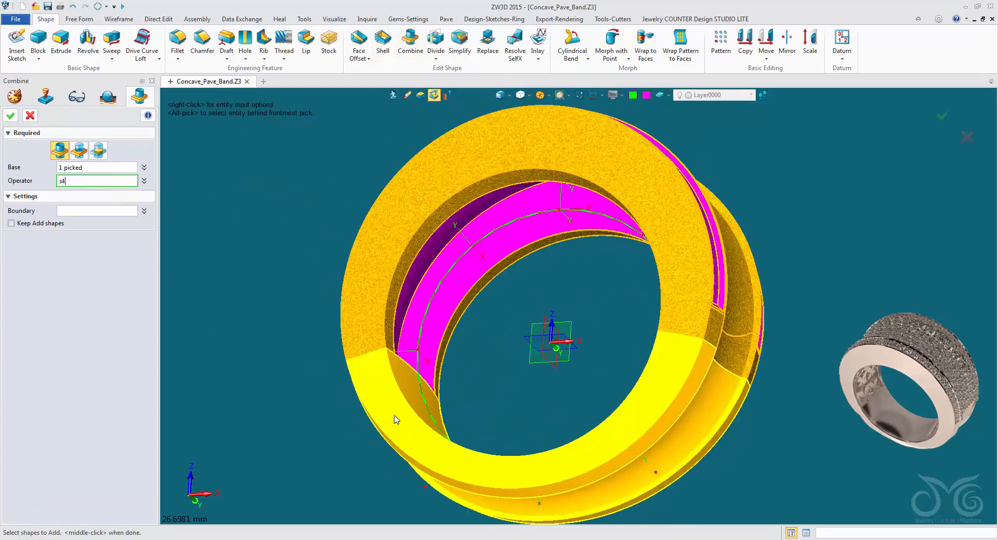
pyautogui.click(11, 116)
pyautogui.moveTo(249, 169); pyautogui.dragTo(339, 182, button='right')
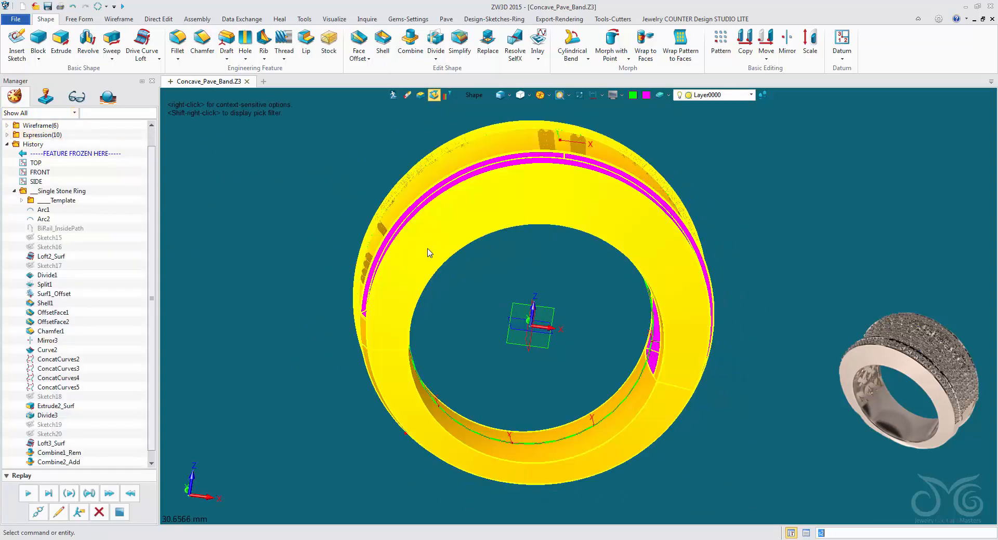
pyautogui.moveTo(261, 133); pyautogui.dragTo(292, 183, button='right')
# Limit picking to faces and examine the band's faces around the joint between its upper and lower parts
pyautogui.click(467, 96)
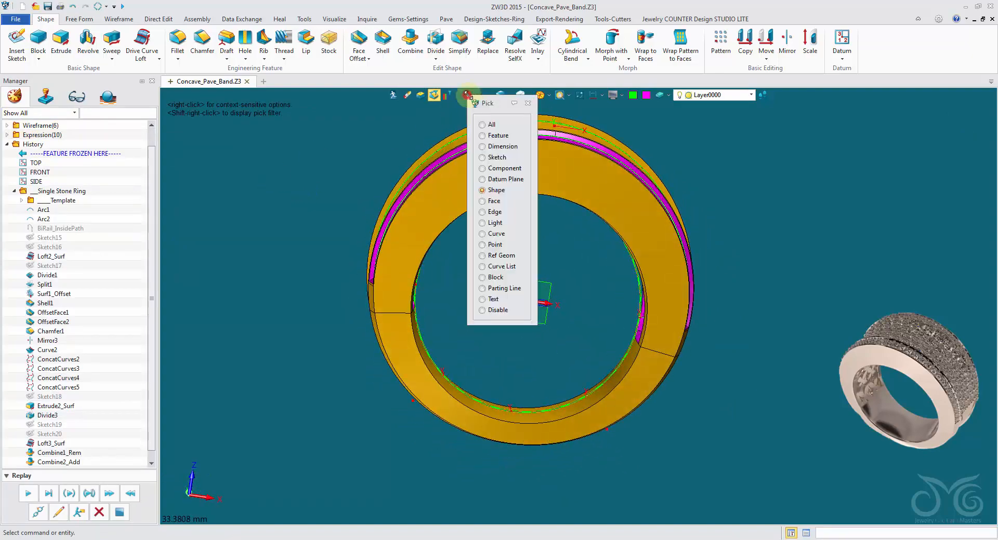
pyautogui.click(496, 202)
pyautogui.moveTo(498, 203); pyautogui.dragTo(499, 385, button='right')
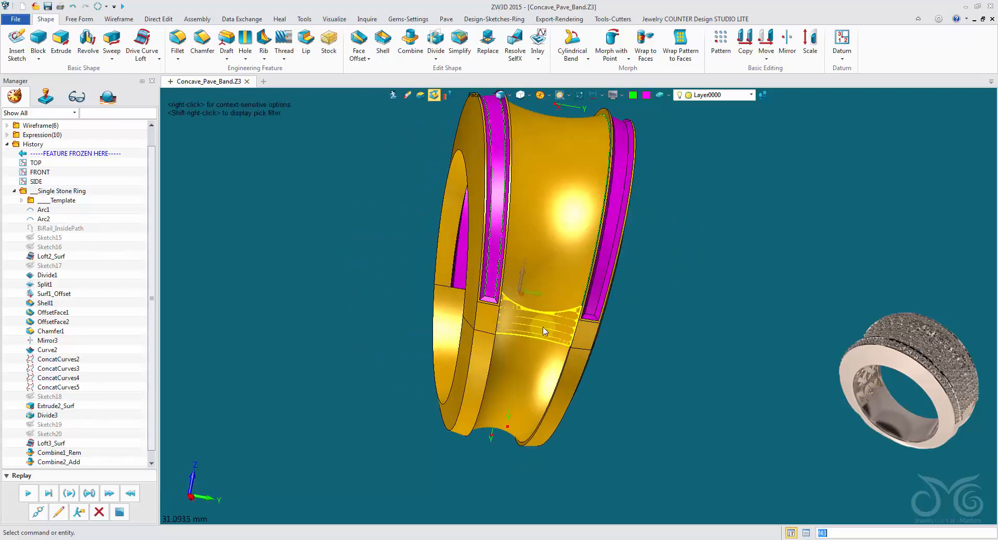
pyautogui.moveTo(492, 329); pyautogui.dragTo(334, 338, button='right')
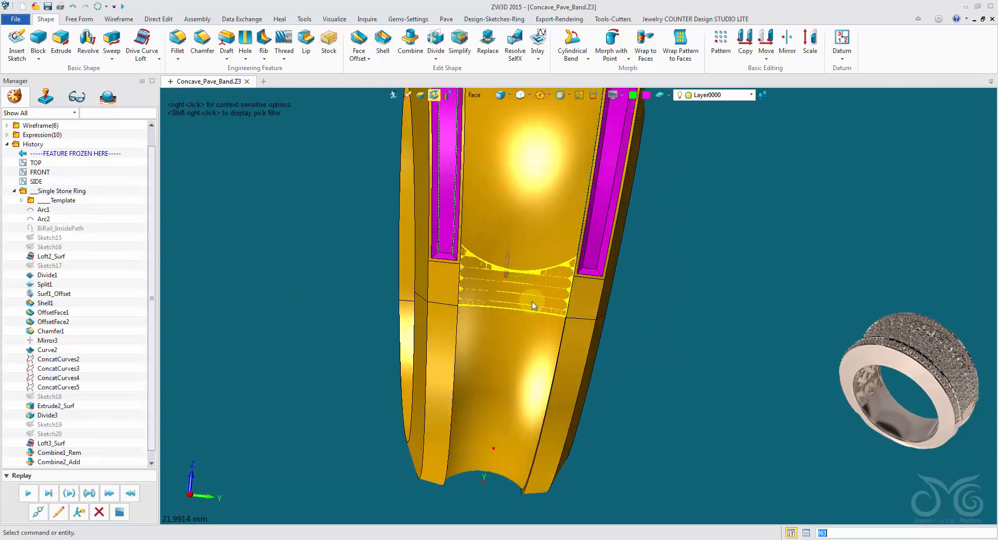
pyautogui.moveTo(533, 307); pyautogui.dragTo(613, 340, button='right')
pyautogui.scroll(2, 613, 341)
# Toggle the edge display in shaded mode and inspect the hollow inside the band
pyautogui.moveTo(623, 290); pyautogui.dragTo(529, 99, button='right')
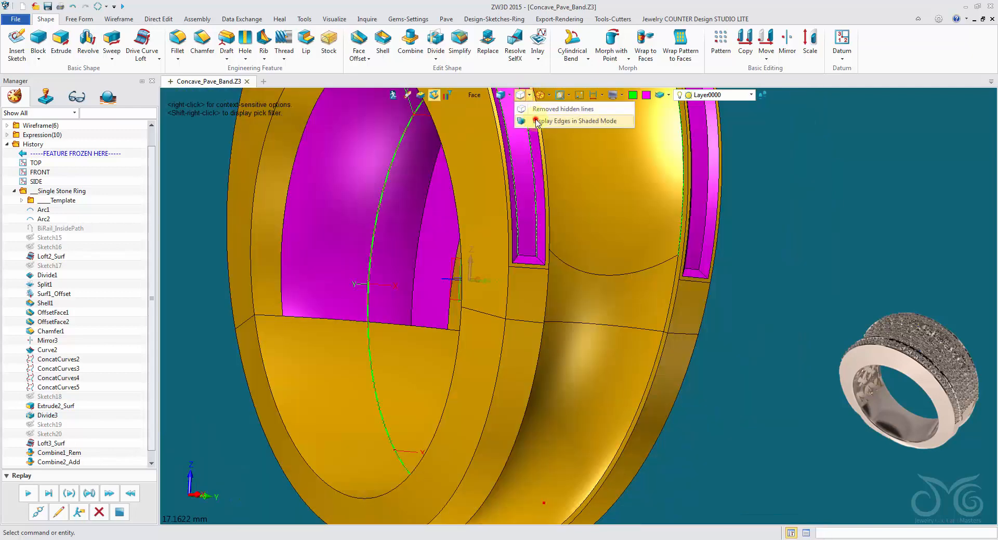
pyautogui.click(536, 122)
pyautogui.moveTo(675, 219)
pyautogui.mouseDown(button='right')
pyautogui.moveTo(830, 334)
pyautogui.moveTo(696, 334)
pyautogui.moveTo(663, 289)
pyautogui.moveTo(541, 374)
pyautogui.moveTo(622, 223)
pyautogui.moveTo(586, 325)
pyautogui.moveTo(627, 178)
pyautogui.moveTo(582, 107)
pyautogui.moveTo(528, 101)
pyautogui.mouseUp(button='right')
pyautogui.click(521, 97)
pyautogui.scroll(-3, 422, 260)
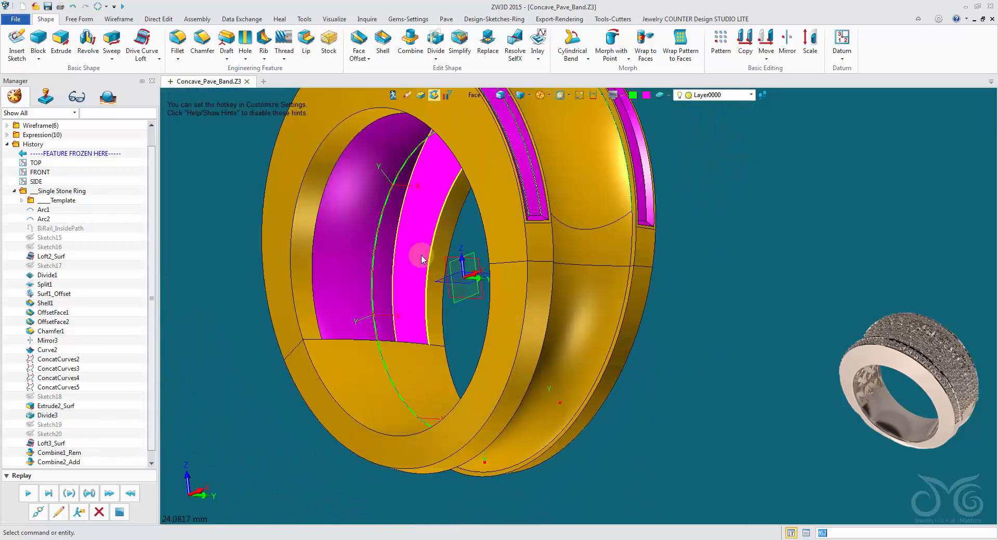
pyautogui.moveTo(422, 259); pyautogui.dragTo(221, 125, button='right')
# Close the opening of the hollow inside the band with an N-sided face bounded by its four edges, using direct refit and 0.01 tolerance
pyautogui.click(79, 19)
pyautogui.moveTo(343, 223); pyautogui.dragTo(455, 295, button='right')
pyautogui.moveTo(542, 197); pyautogui.dragTo(204, 127, button='right')
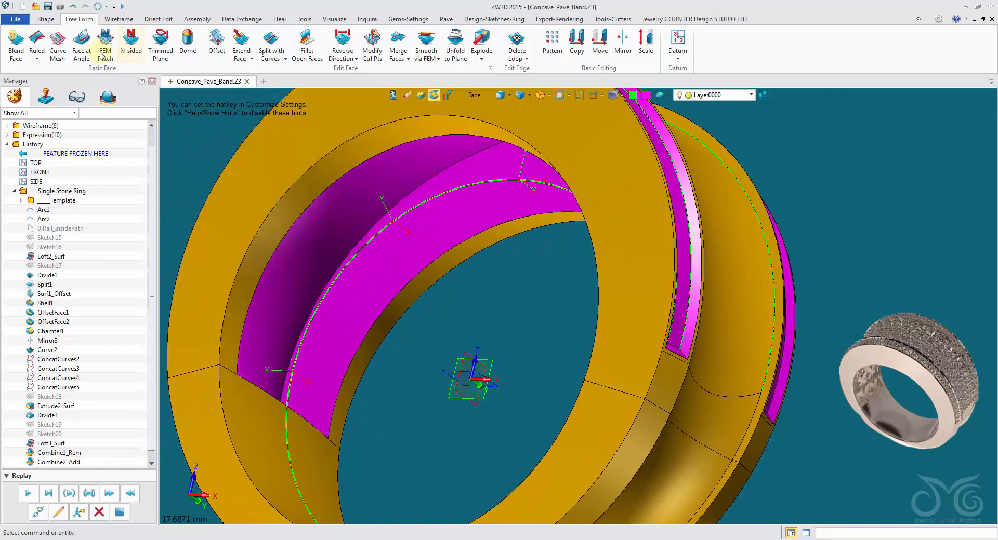
pyautogui.click(126, 40)
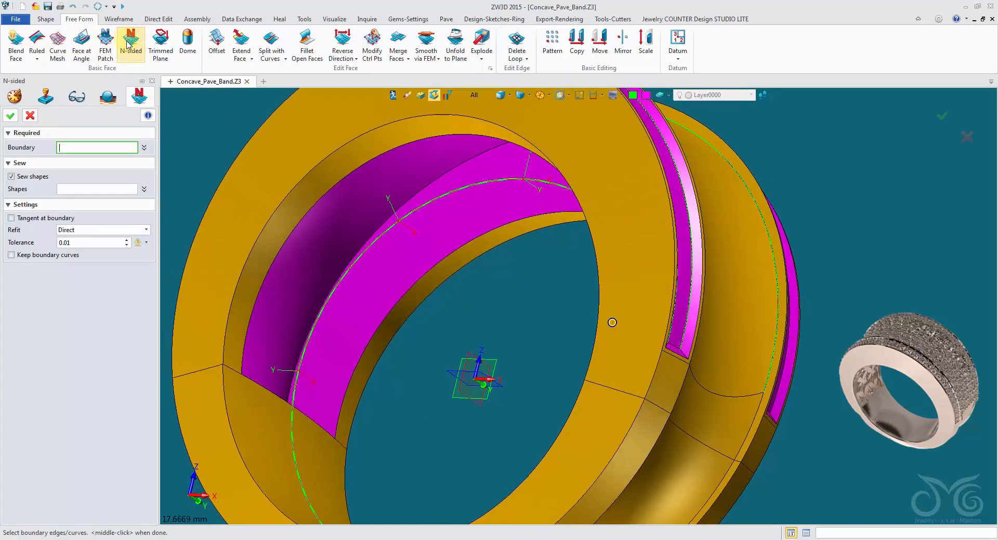
pyautogui.moveTo(395, 156); pyautogui.dragTo(386, 121, button='right')
pyautogui.click(470, 96)
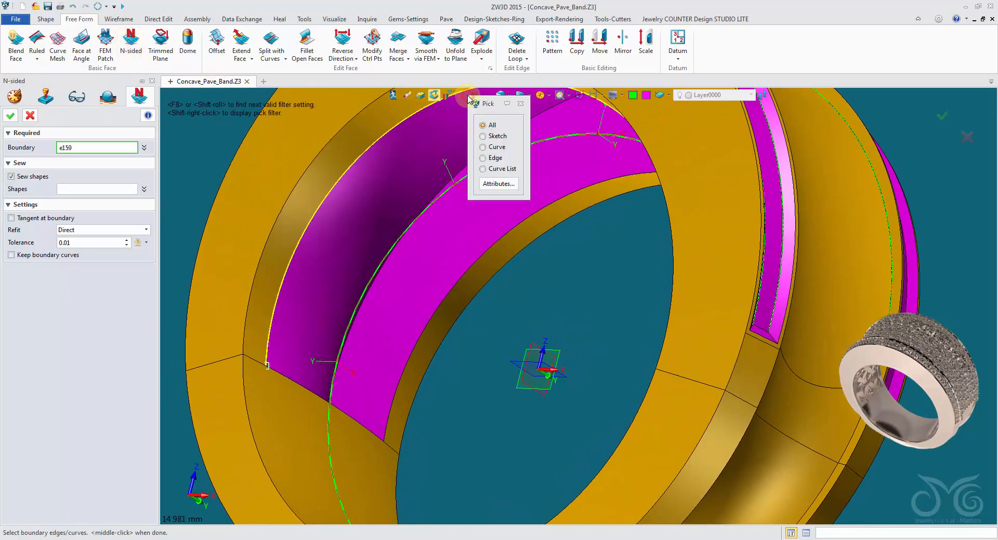
pyautogui.click(494, 158)
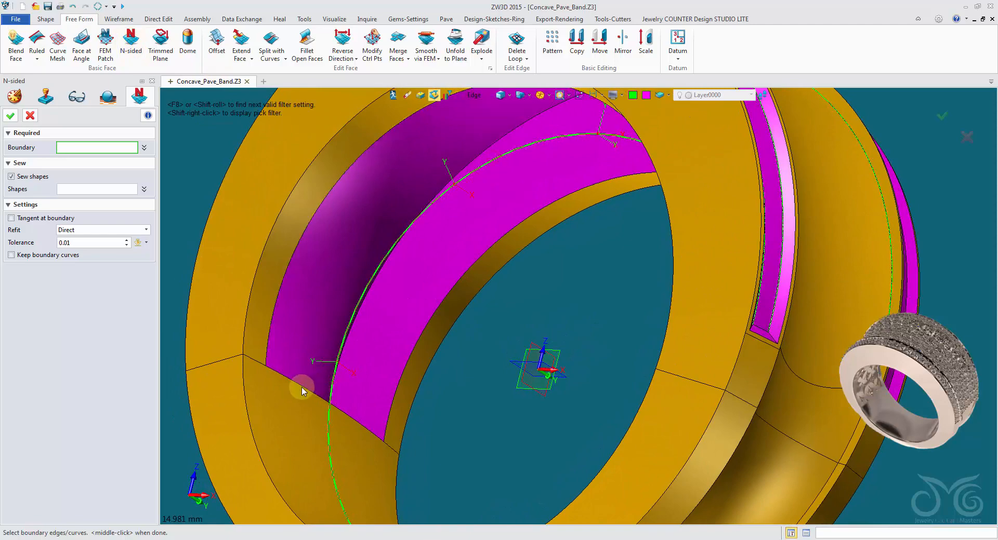
pyautogui.click(398, 382)
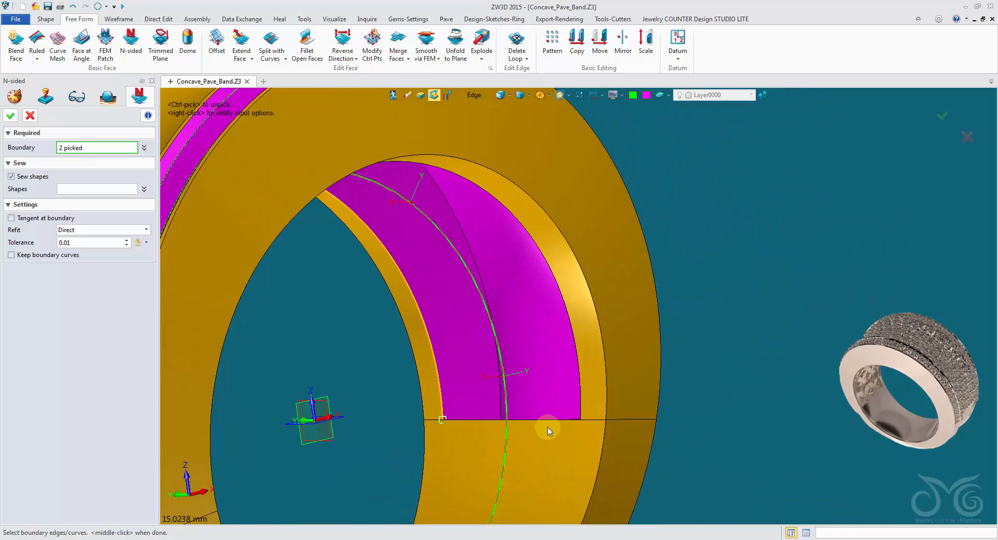
pyautogui.click(550, 429)
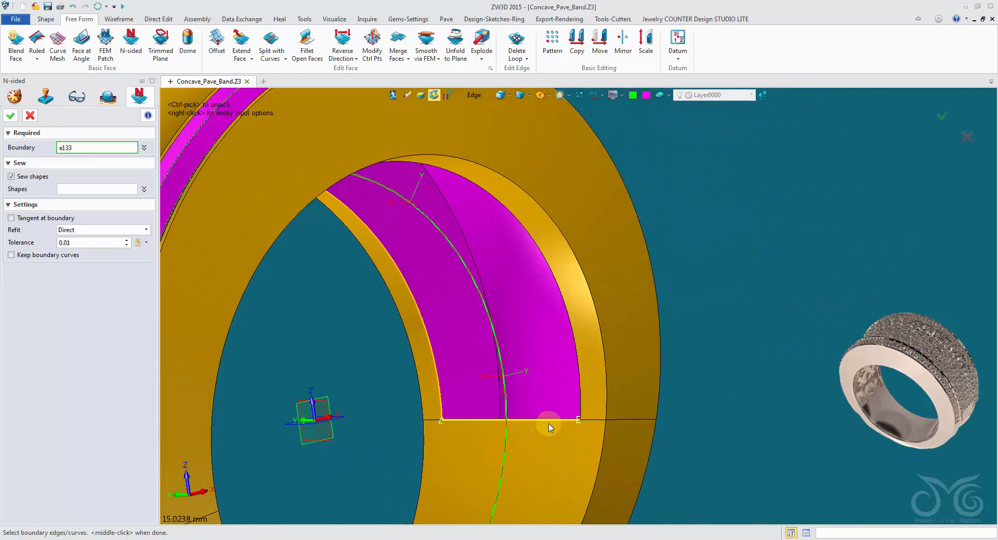
pyautogui.click(580, 397)
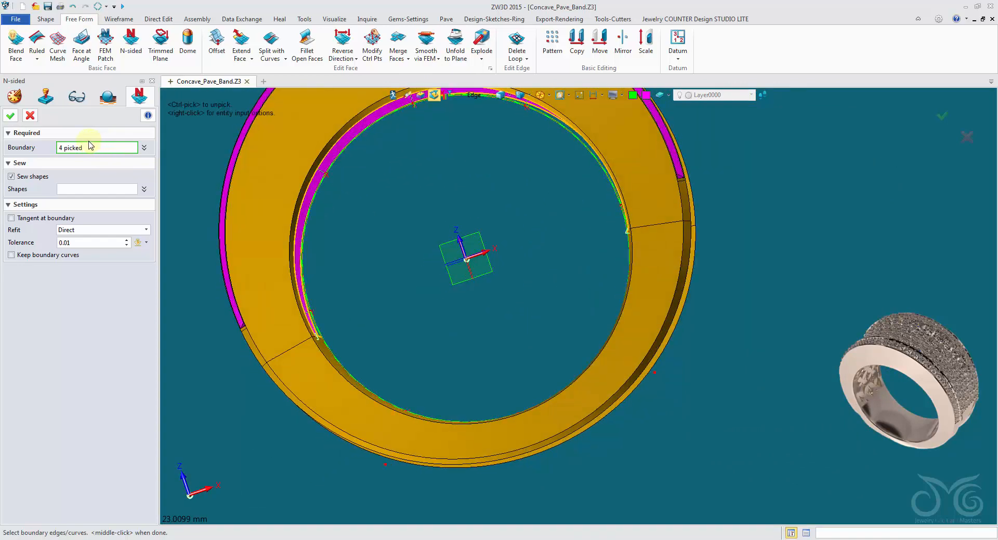
pyautogui.click(10, 117)
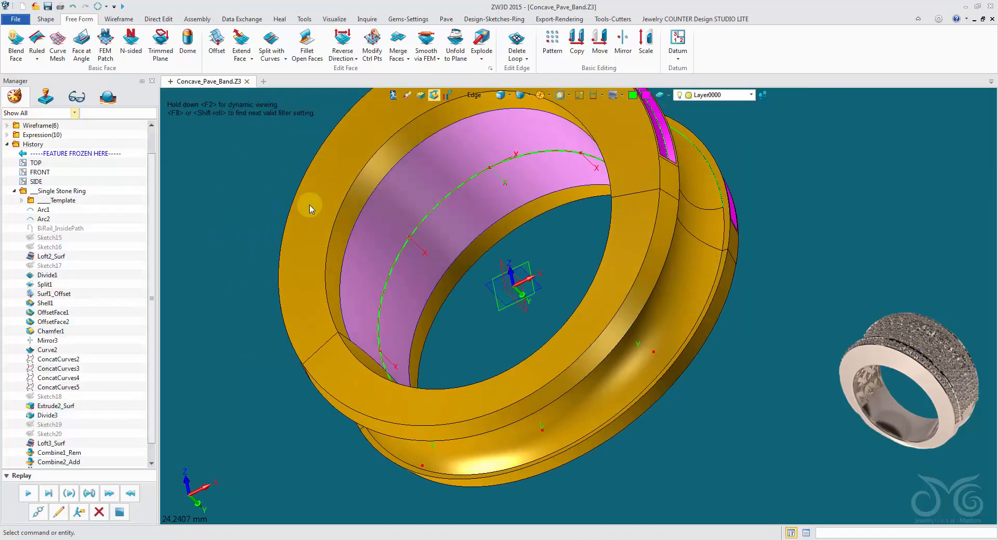
# Limit picking to faces and unfold the N-sided face inside the band to the XY plane, minimizing total distortion
pyautogui.click(477, 96)
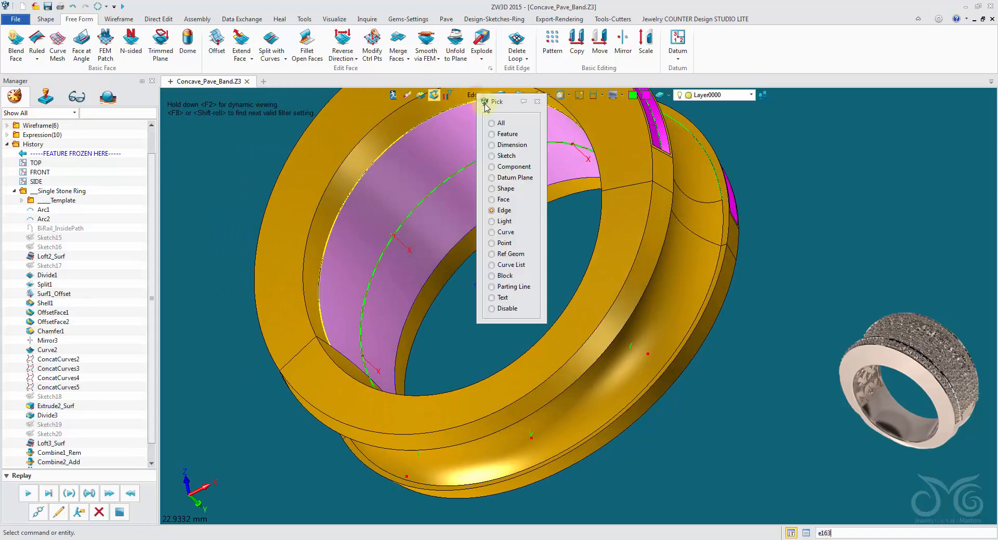
pyautogui.click(502, 201)
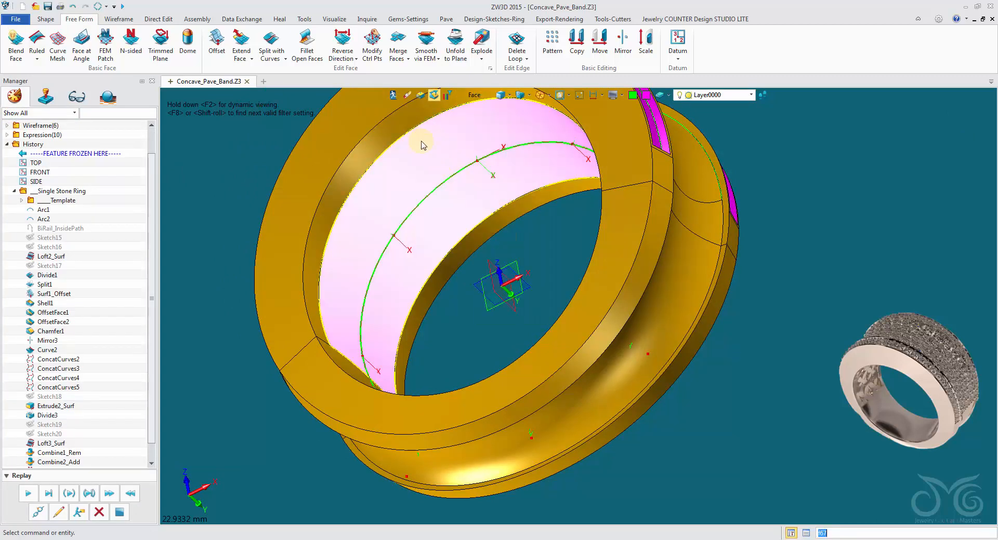
pyautogui.click(516, 169)
pyautogui.click(457, 52)
pyautogui.click(472, 140)
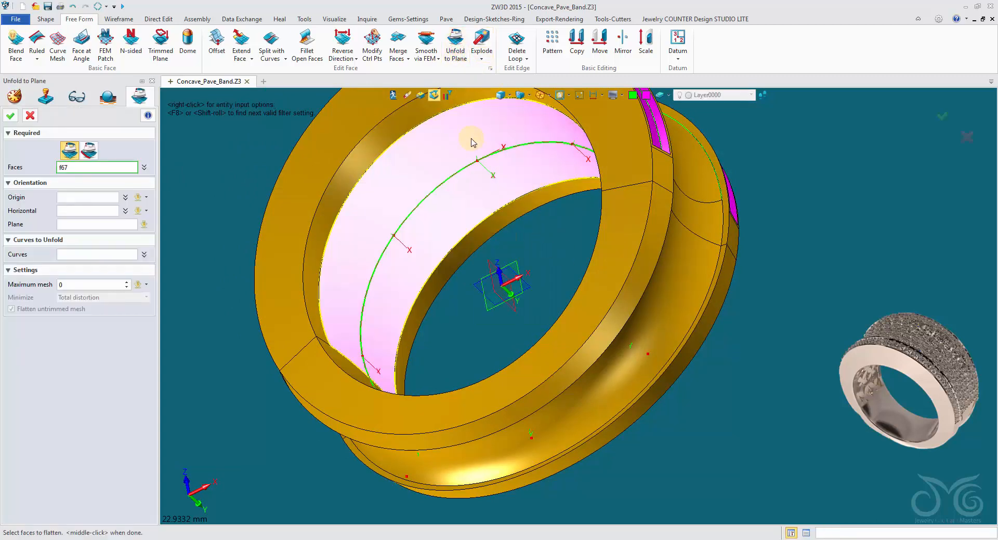
pyautogui.click(472, 138)
pyautogui.scroll(-2, 467, 151)
pyautogui.moveTo(472, 139); pyautogui.dragTo(590, 298, button='right')
pyautogui.scroll(-2, 475, 156)
pyautogui.middleClick(590, 298)
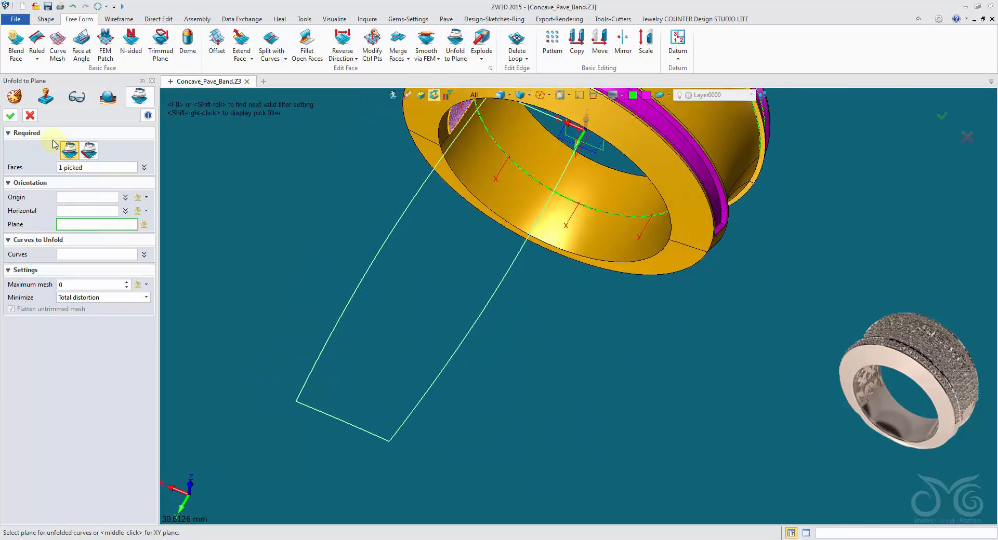
pyautogui.click(10, 117)
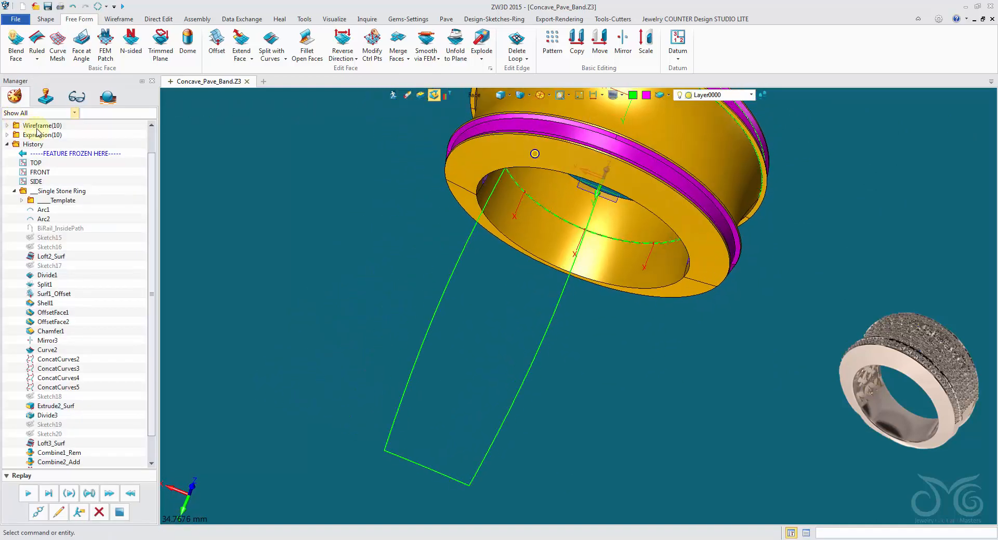
pyautogui.moveTo(370, 250); pyautogui.dragTo(369, 238, button='right')
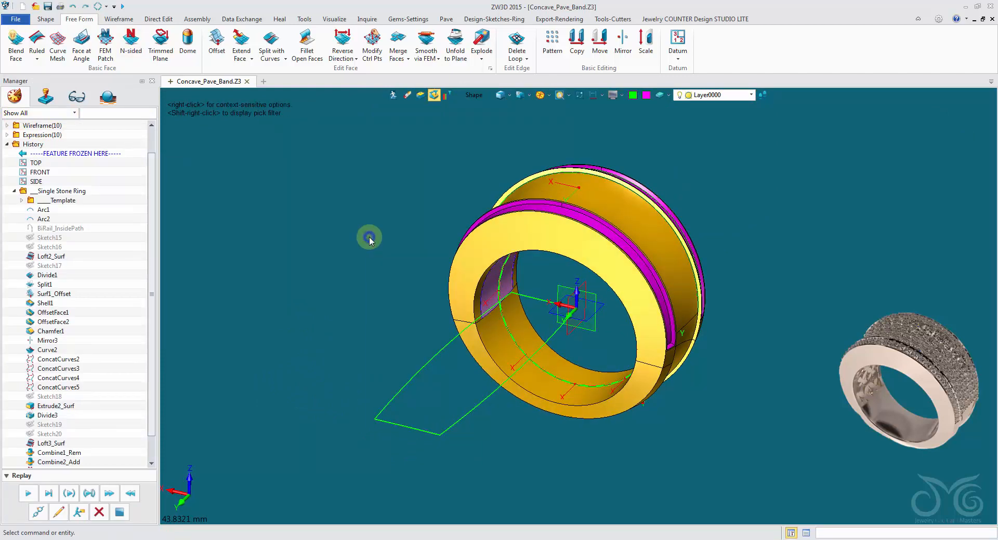
pyautogui.rightClick(370, 239)
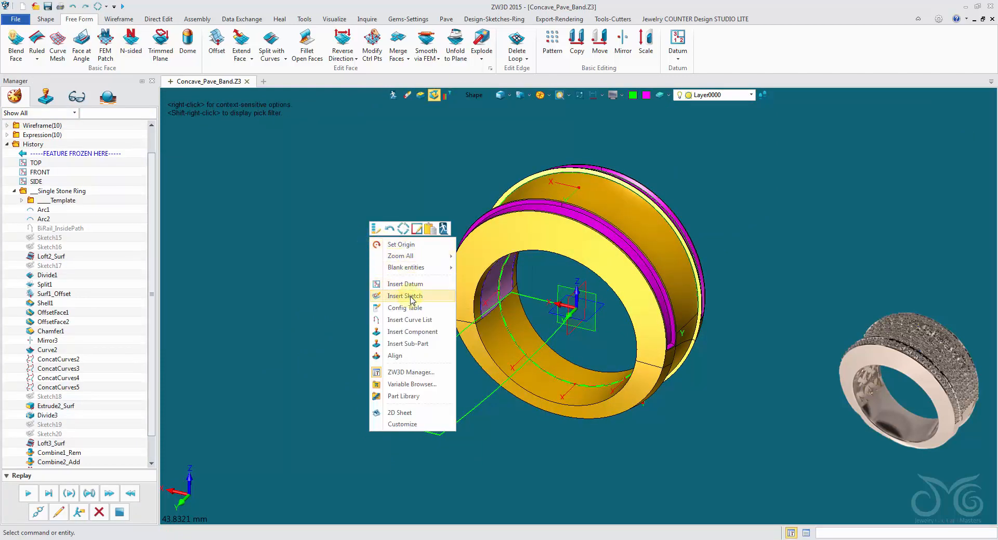
pyautogui.click(482, 137)
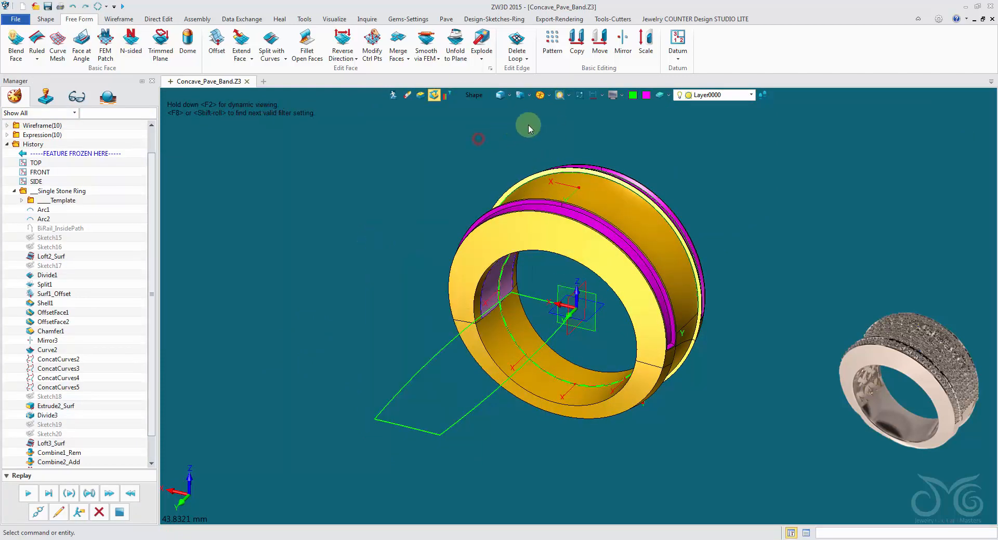
# Insert the first pattern sketch from the library, the lattice of concave diamonds, at the centre of the ring
pyautogui.moveTo(566, 147); pyautogui.dragTo(583, 164, button='right')
pyautogui.click(497, 20)
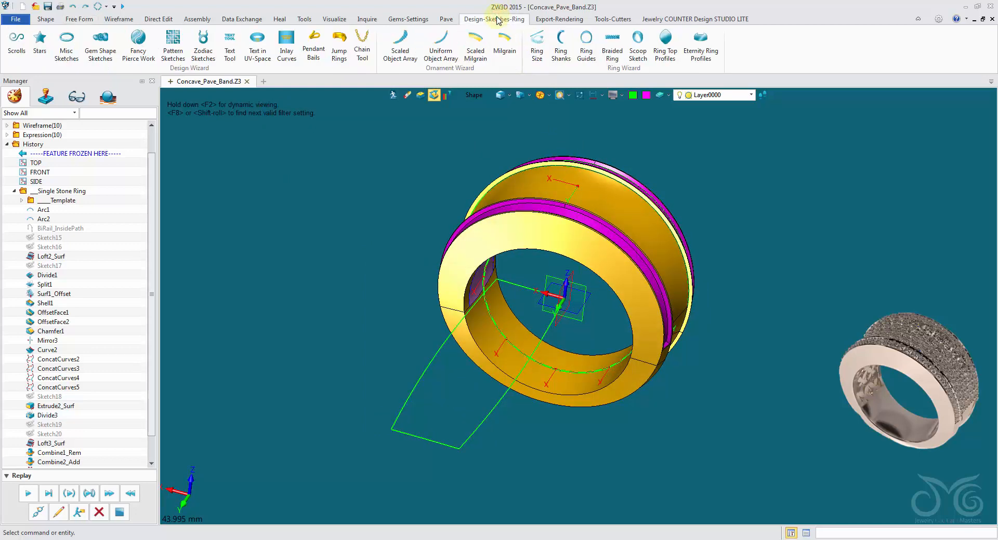
pyautogui.click(173, 52)
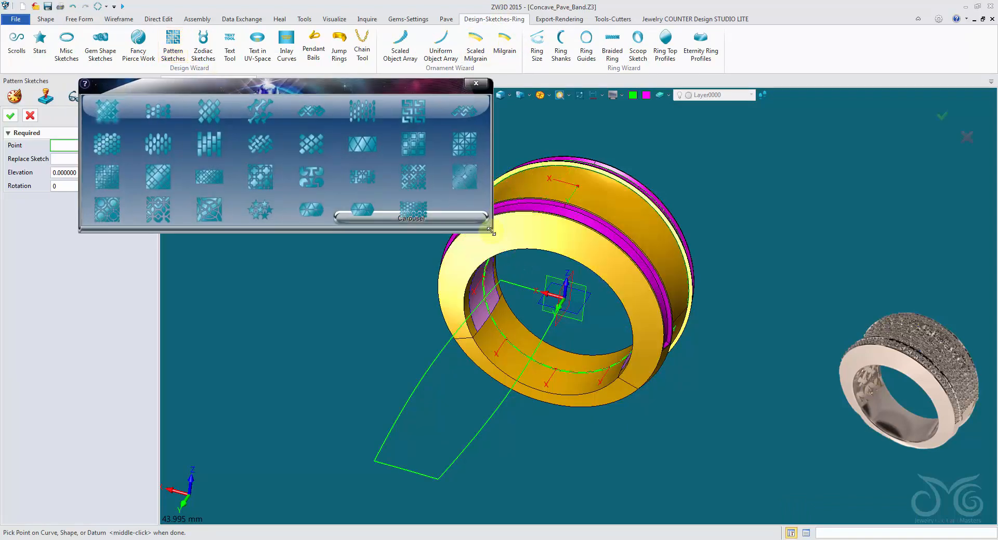
pyautogui.moveTo(492, 232); pyautogui.dragTo(957, 358)
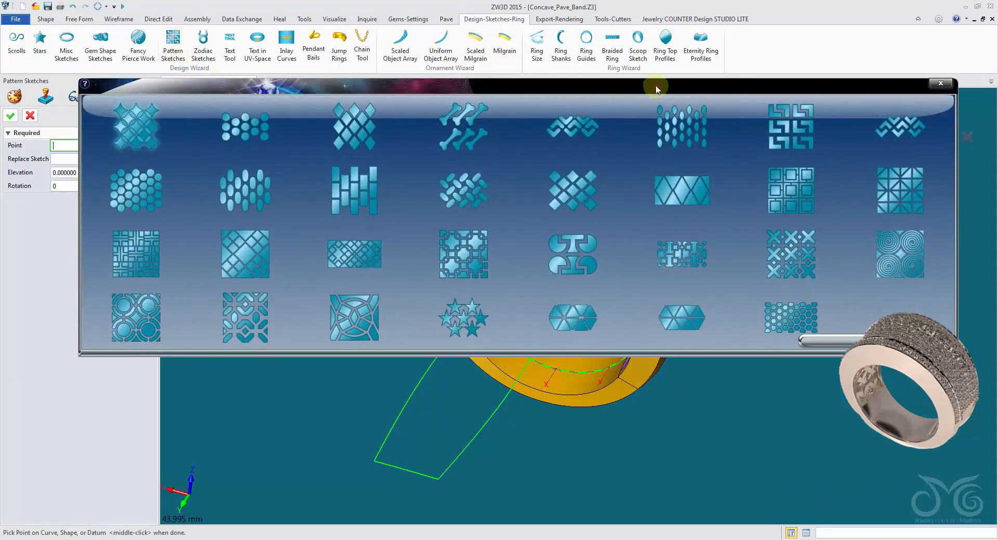
pyautogui.moveTo(659, 86); pyautogui.dragTo(618, 14)
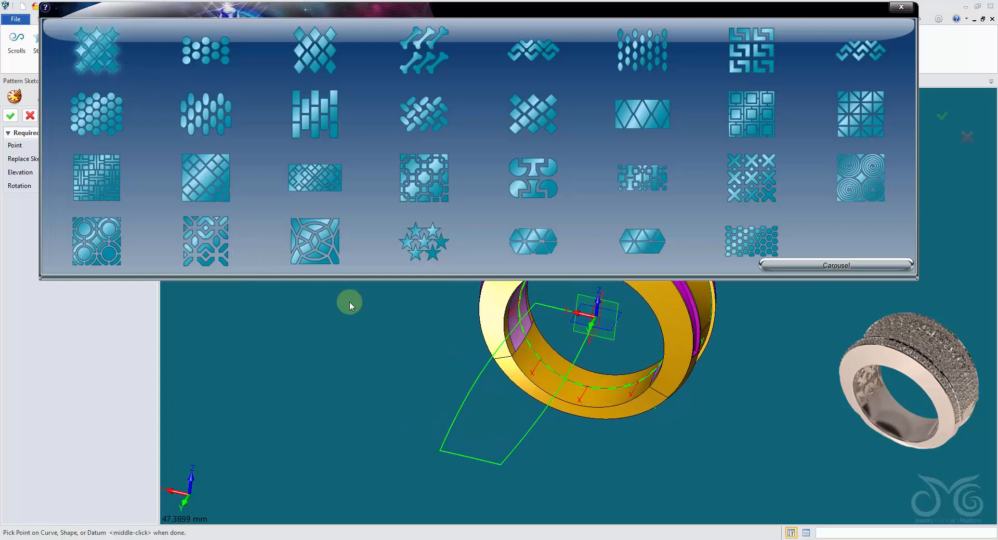
pyautogui.click(609, 331)
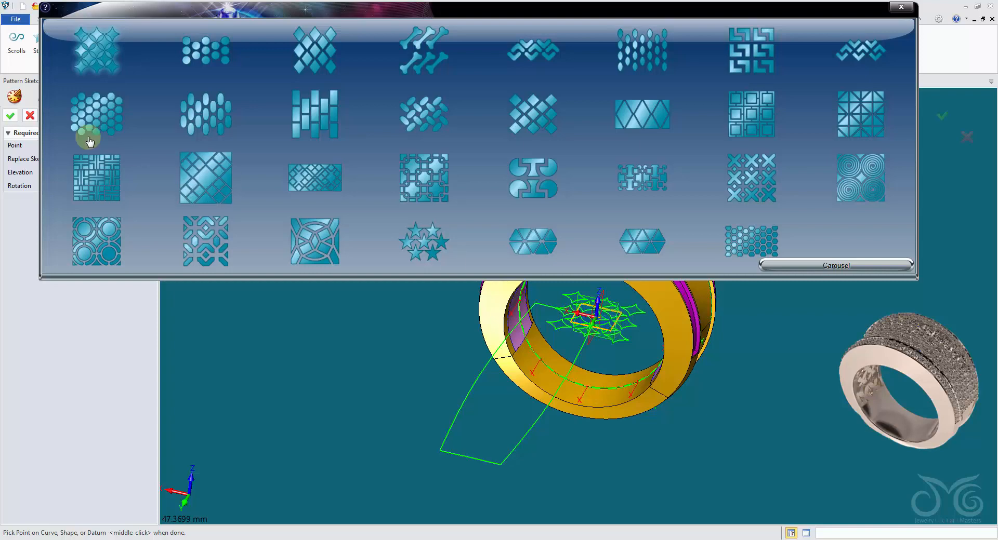
pyautogui.click(10, 116)
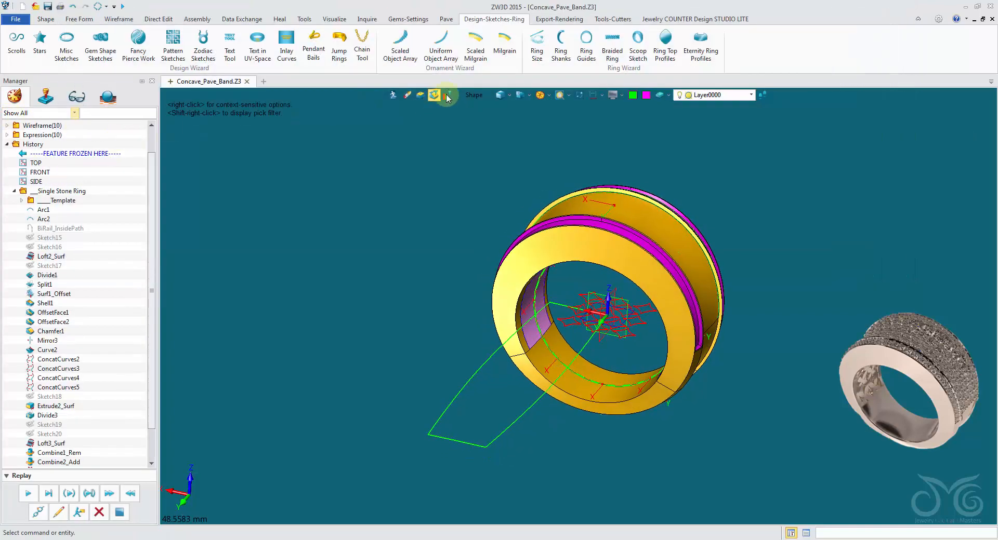
# Limit picking to sketches and open the inserted pattern sketch for editing
pyautogui.click(474, 96)
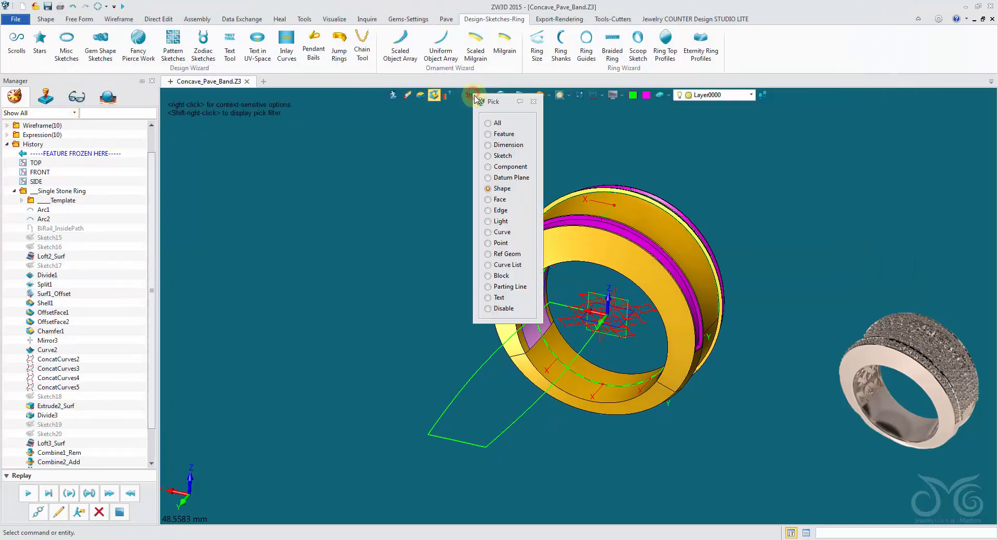
pyautogui.click(503, 156)
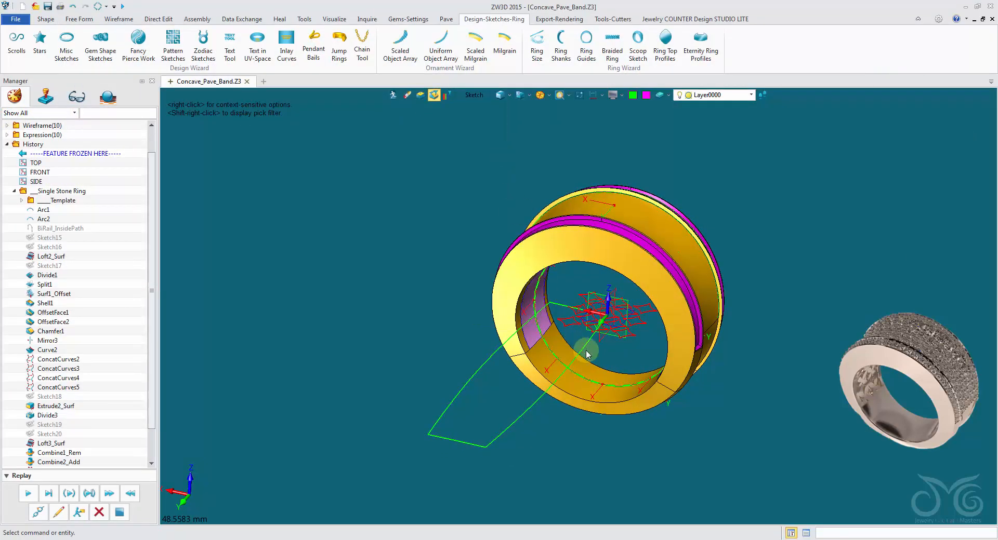
pyautogui.click(634, 344)
pyautogui.doubleClick(634, 344)
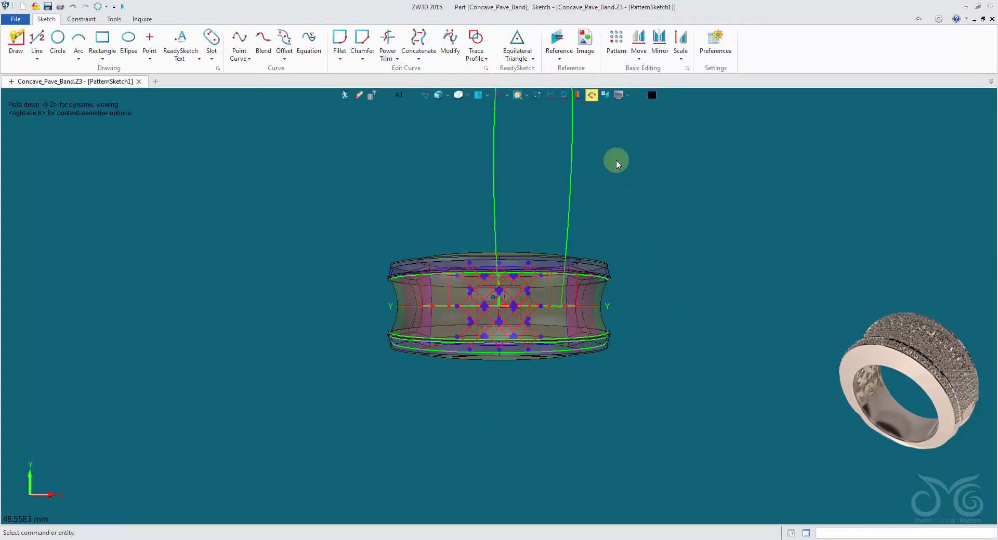
# Compare the inserted diamond lattice with the ring and the unfolded face outline, leaving only the sketch geometry displayed
pyautogui.click(539, 97)
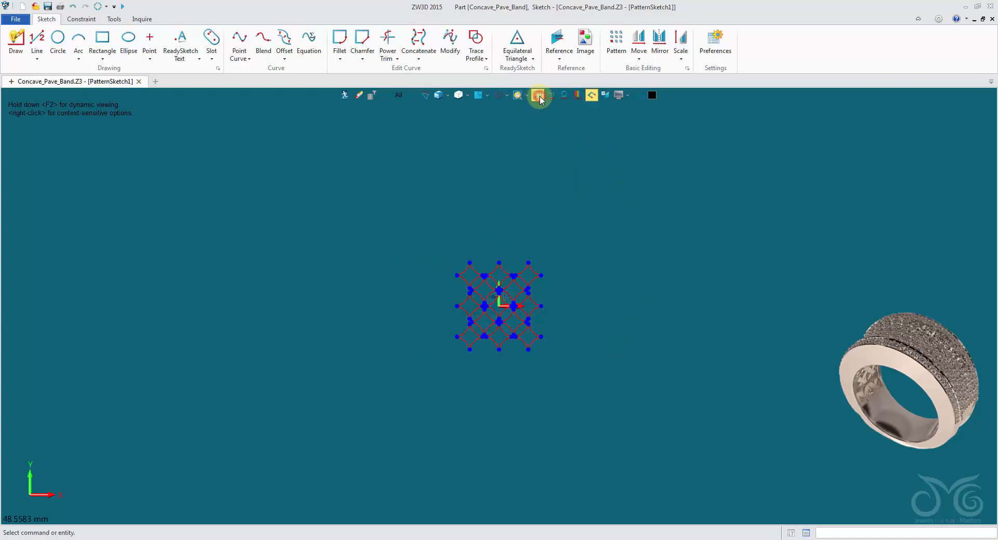
pyautogui.scroll(5, 512, 289)
pyautogui.scroll(2, 315, 377)
pyautogui.scroll(-4, 314, 376)
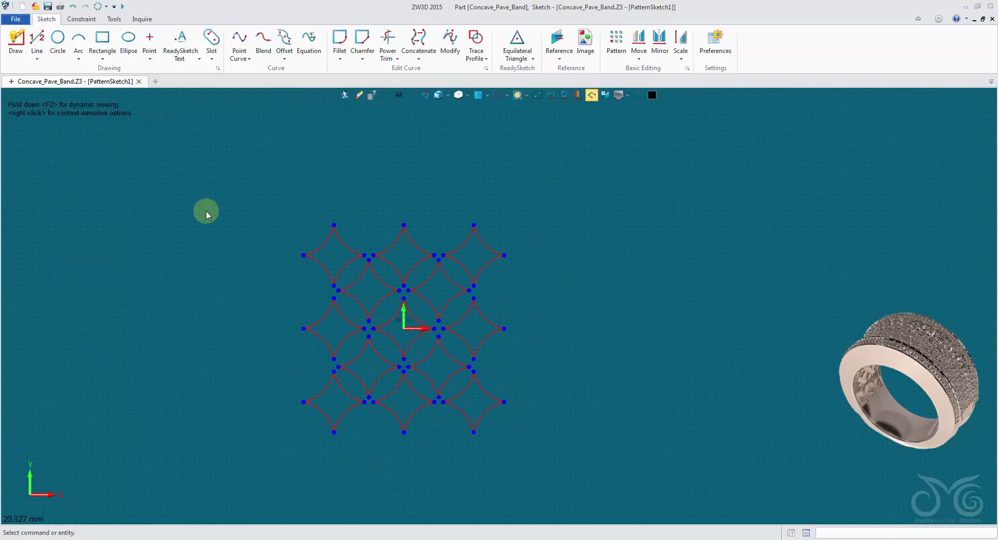
pyautogui.scroll(-2, 322, 179)
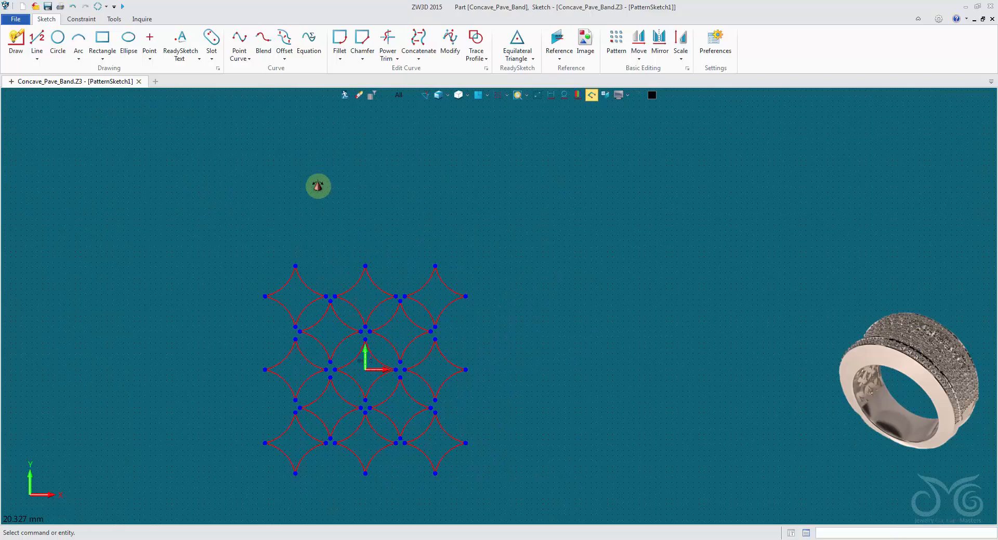
pyautogui.click(537, 95)
pyautogui.moveTo(522, 181); pyautogui.dragTo(513, 265, button='middle')
pyautogui.scroll(-5, 492, 248)
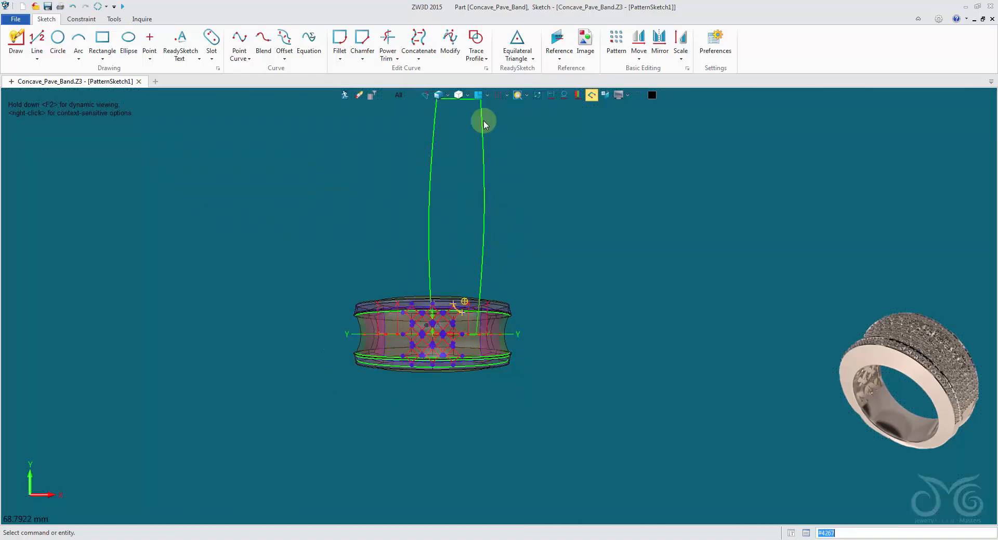
pyautogui.click(539, 96)
pyautogui.scroll(5, 501, 270)
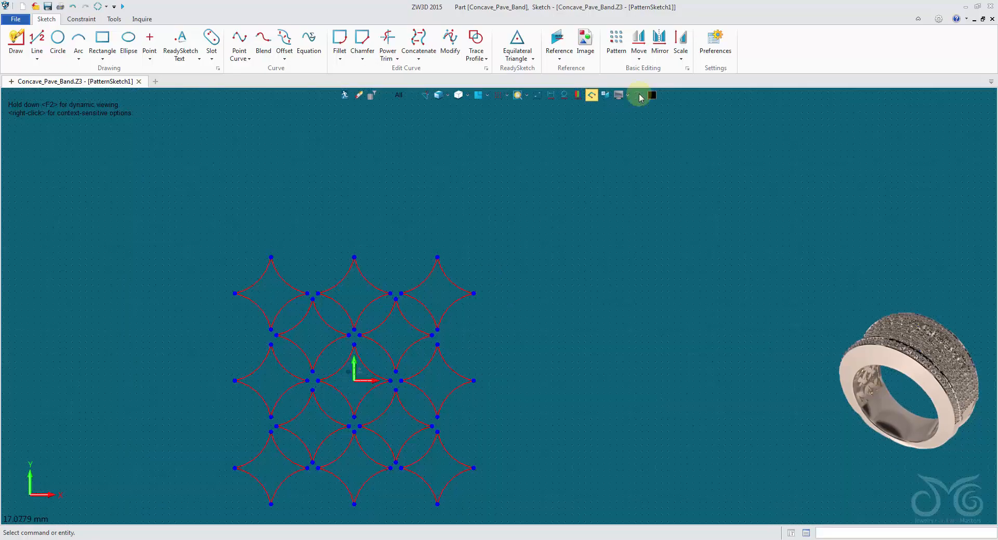
# Copy 40 lattice curves, excluding the leftmost column of diamonds, between two points from -1.41421,0 to 5.25,0 to widen the pattern
pyautogui.click(637, 55)
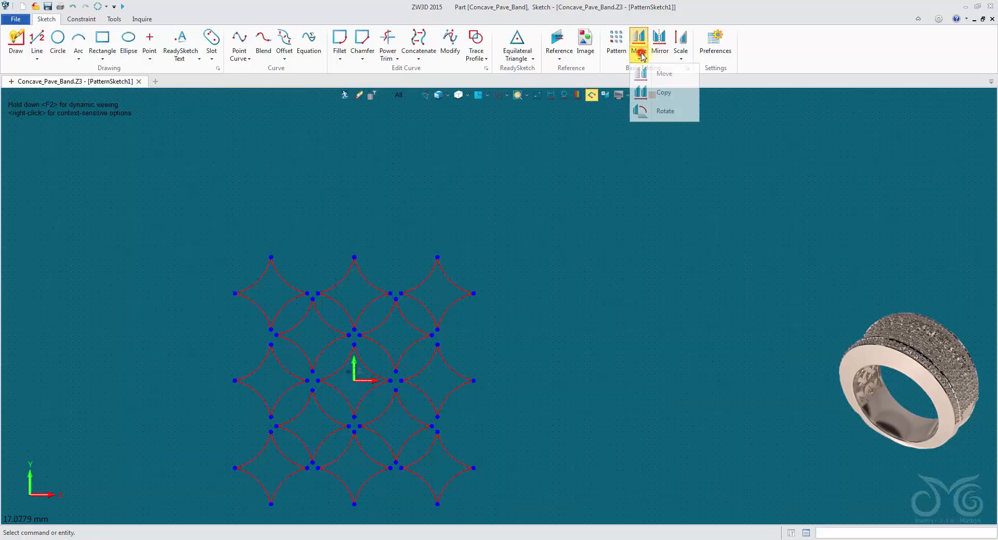
pyautogui.click(659, 93)
pyautogui.moveTo(541, 297); pyautogui.dragTo(544, 208, button='middle')
pyautogui.moveTo(524, 158)
pyautogui.mouseDown()
pyautogui.moveTo(457, 268)
pyautogui.moveTo(321, 437)
pyautogui.mouseUp()
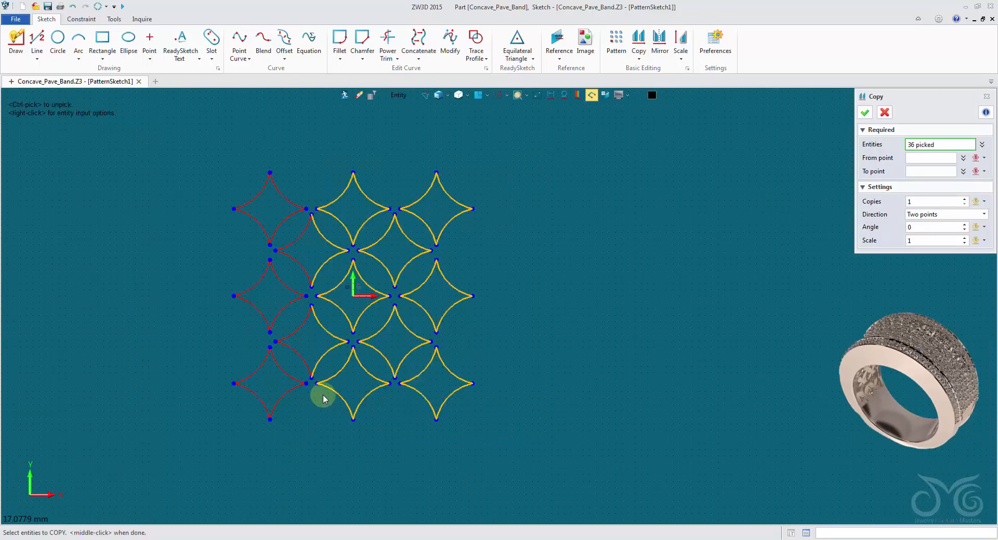
pyautogui.click(299, 299)
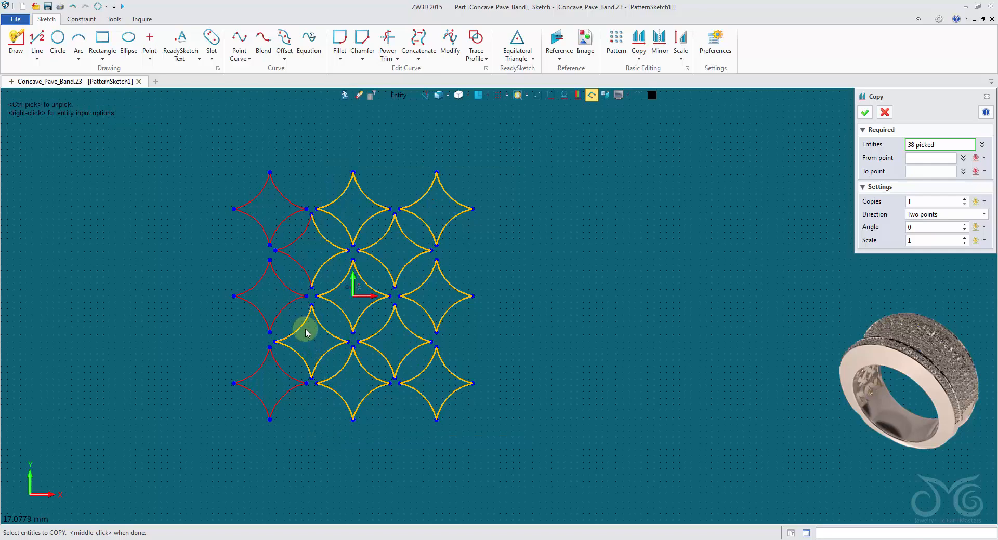
pyautogui.click(307, 270)
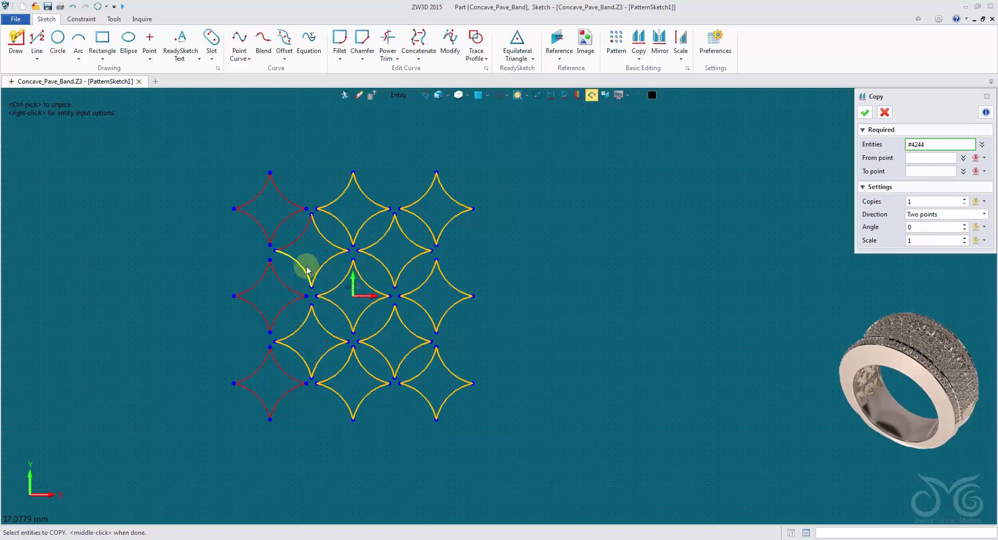
pyautogui.click(901, 159)
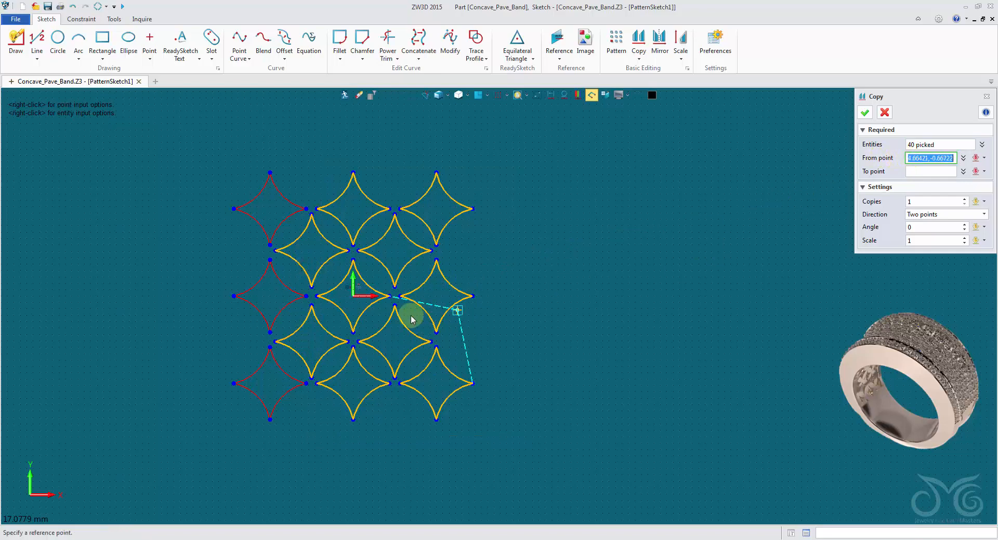
pyautogui.click(316, 297)
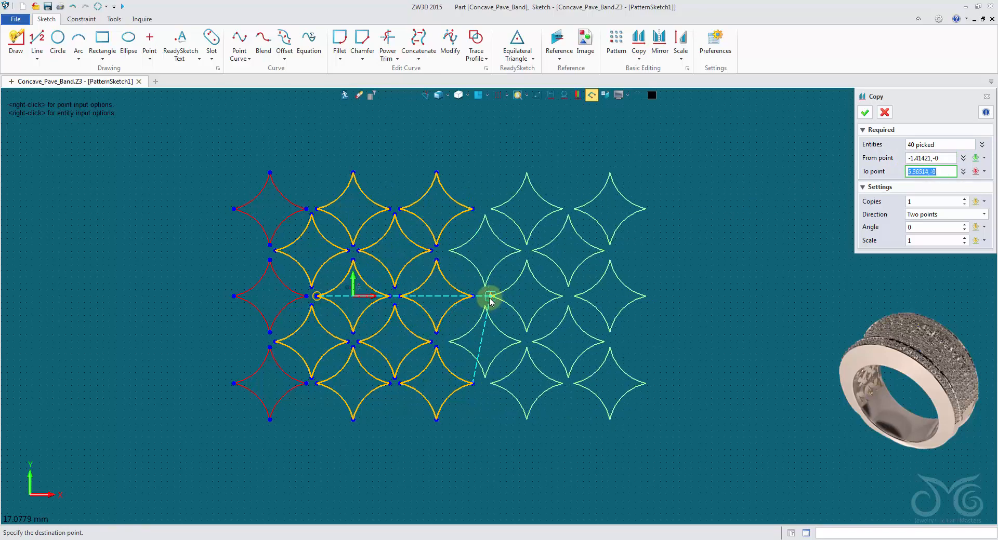
pyautogui.scroll(3, 490, 300)
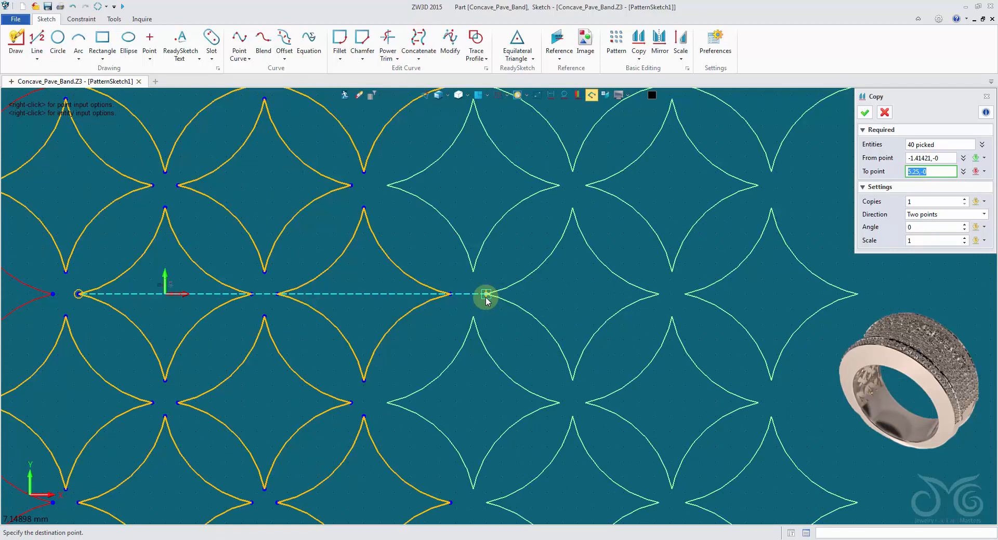
pyautogui.click(487, 294)
pyautogui.scroll(-3, 488, 296)
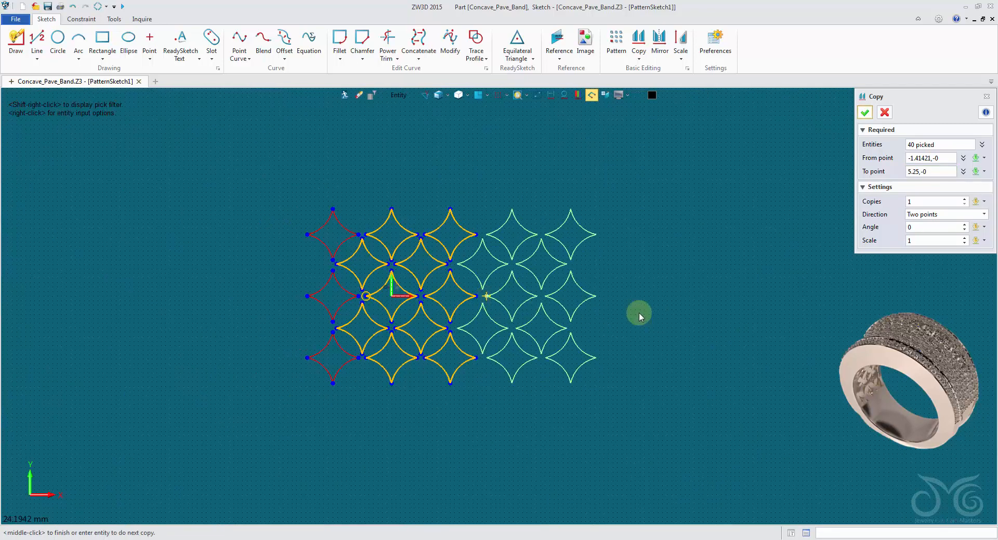
pyautogui.click(865, 111)
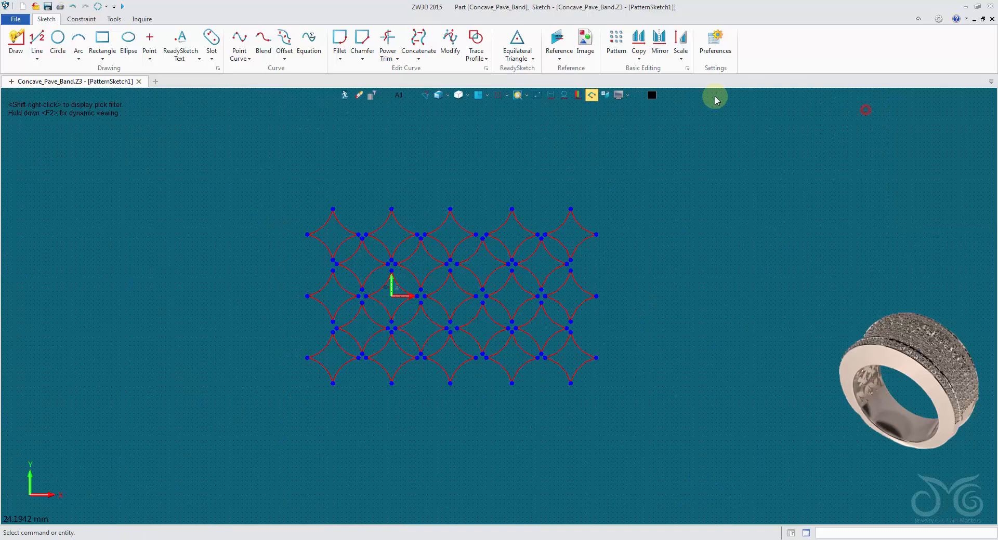
# Check the widened lattice's coverage against the ring and unfolded face outline, then isolate the sketch geometry again
pyautogui.click(541, 96)
pyautogui.scroll(-1, 635, 158)
pyautogui.moveTo(629, 174); pyautogui.dragTo(579, 254, button='middle')
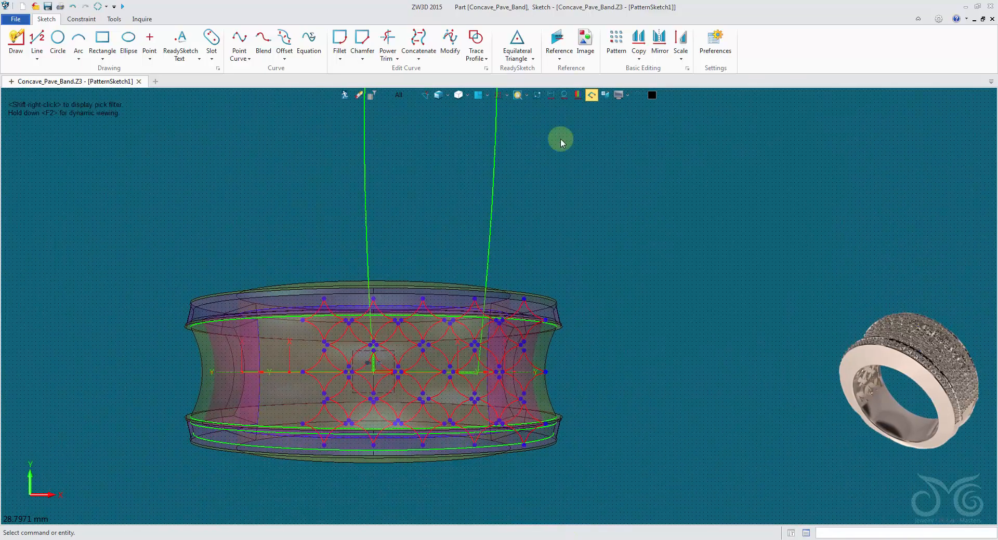
pyautogui.click(538, 98)
pyautogui.scroll(1, 572, 360)
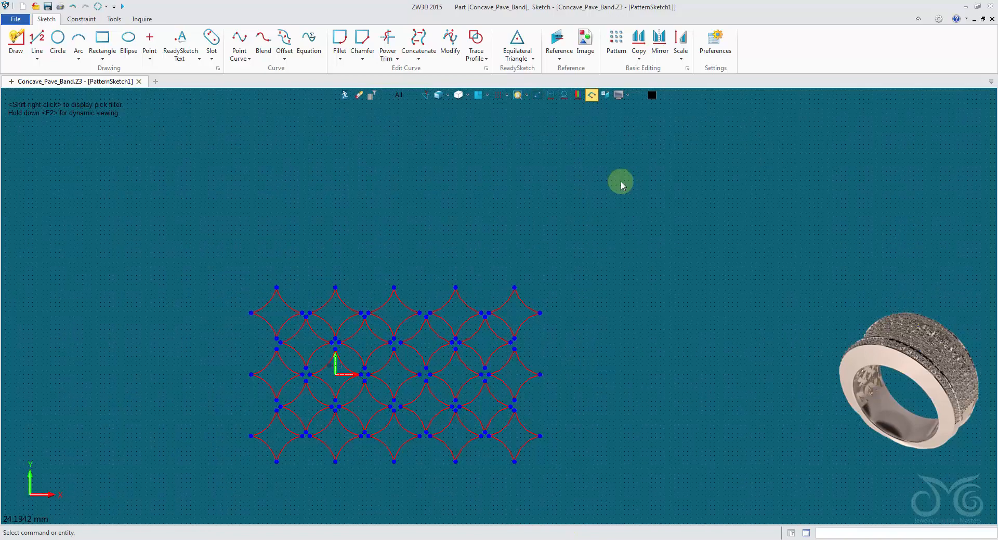
# Set up an upward copy of 72 lattice curves, excluding the bottom row of diamonds, from 3.25,-1.41421 to 3.25,5.52936
pyautogui.click(639, 41)
pyautogui.moveTo(191, 259)
pyautogui.mouseDown()
pyautogui.moveTo(535, 469)
pyautogui.moveTo(608, 493)
pyautogui.moveTo(609, 408)
pyautogui.mouseUp()
pyautogui.scroll(2, 607, 407)
pyautogui.click(124, 422)
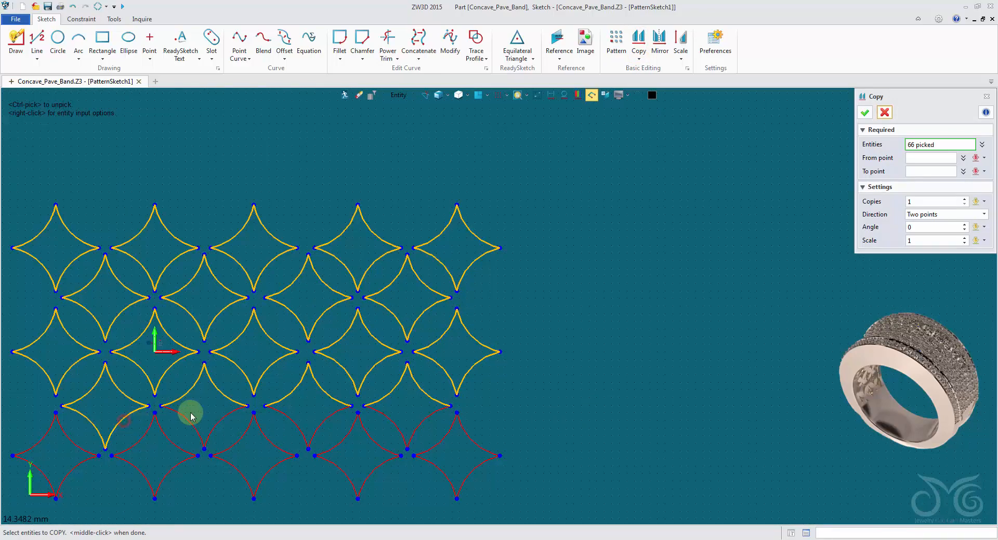
pyautogui.click(189, 419)
pyautogui.click(287, 420)
pyautogui.click(388, 423)
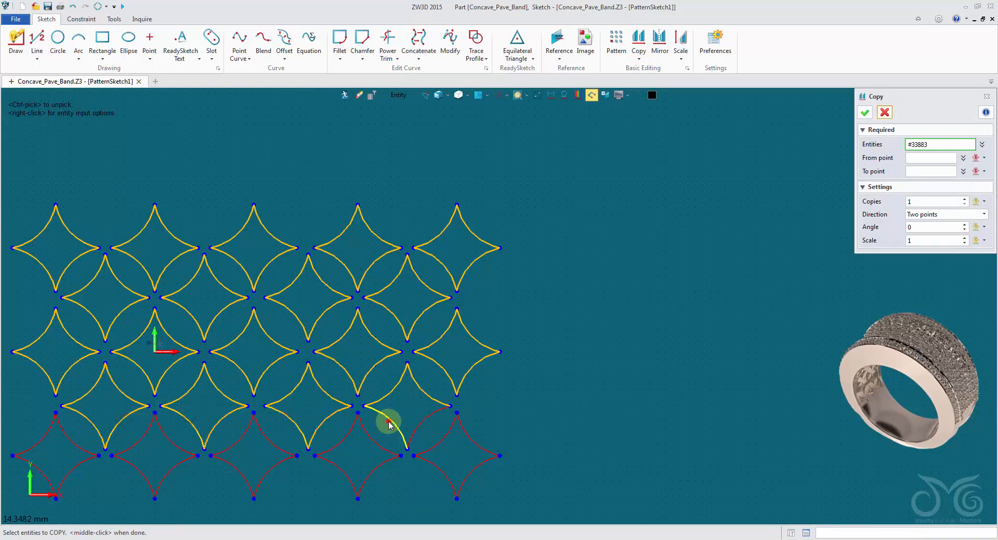
pyautogui.click(938, 158)
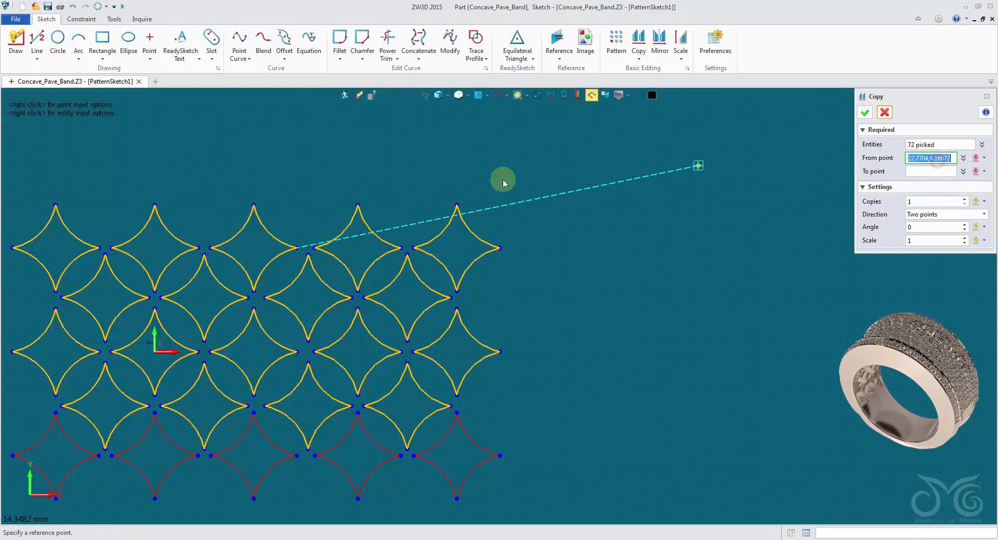
pyautogui.click(253, 395)
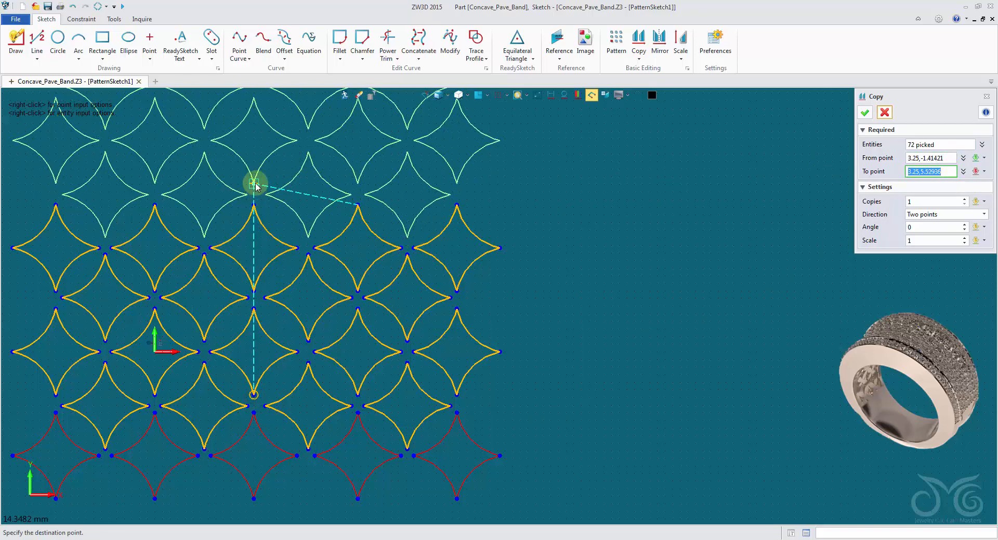
pyautogui.scroll(2, 255, 186)
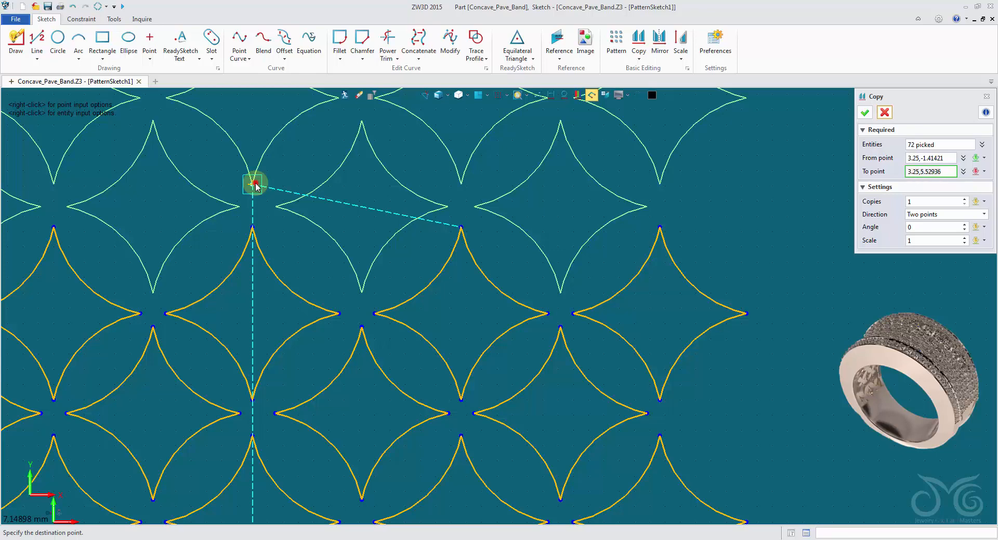
pyautogui.click(255, 187)
# Set the number of upward lattice copies to 7 and display the ring and unfolded face outline behind the preview
pyautogui.scroll(-5, 255, 186)
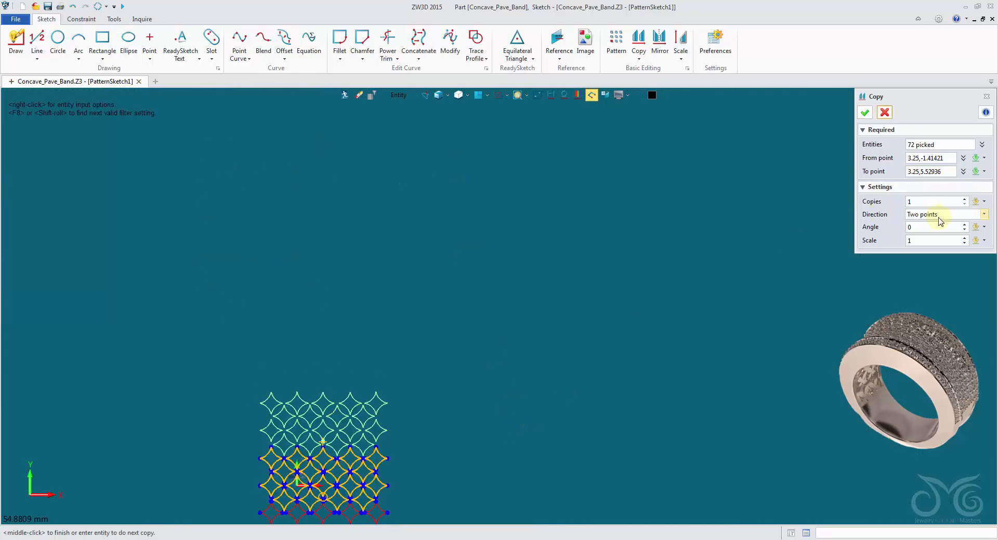
pyautogui.scroll(6, 922, 203)
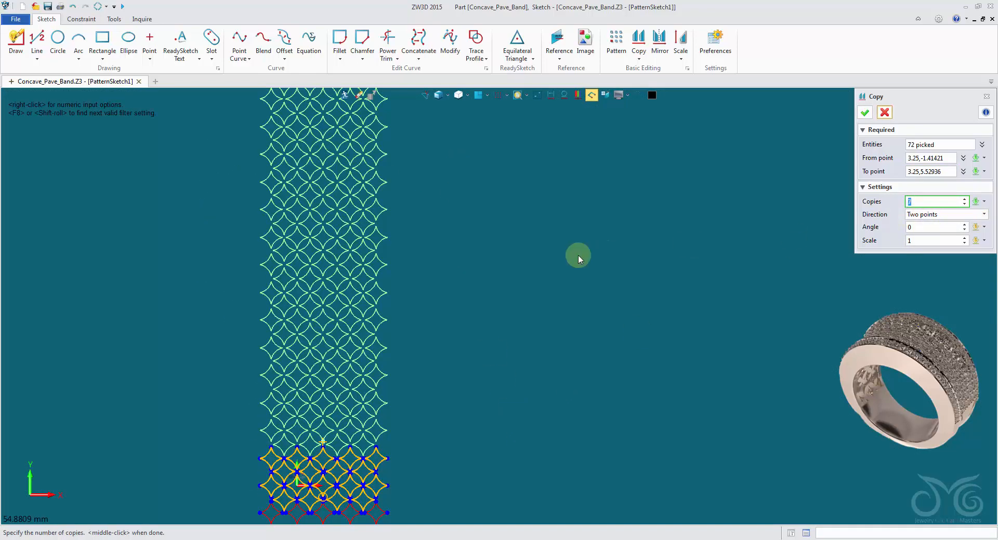
pyautogui.scroll(-3, 578, 255)
pyautogui.moveTo(537, 300); pyautogui.dragTo(491, 335, button='middle')
pyautogui.click(537, 102)
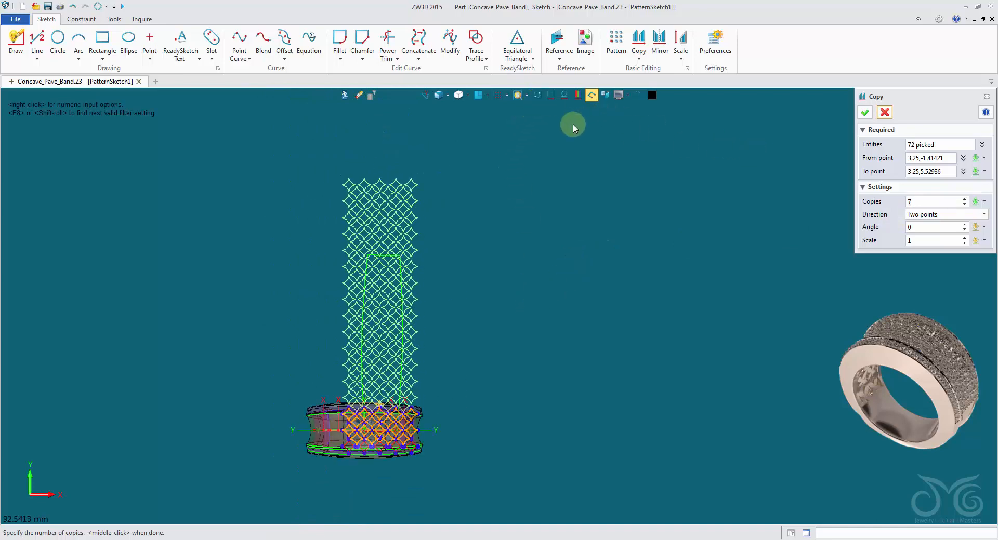
# Apply the seven upward lattice copies with only the sketch geometry displayed
pyautogui.click(538, 97)
pyautogui.click(865, 113)
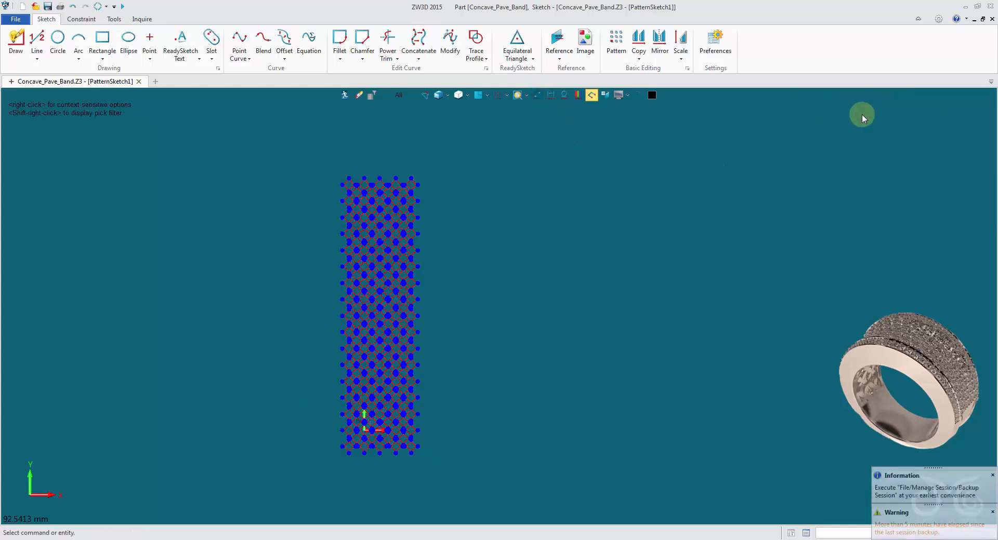
pyautogui.scroll(3, 422, 448)
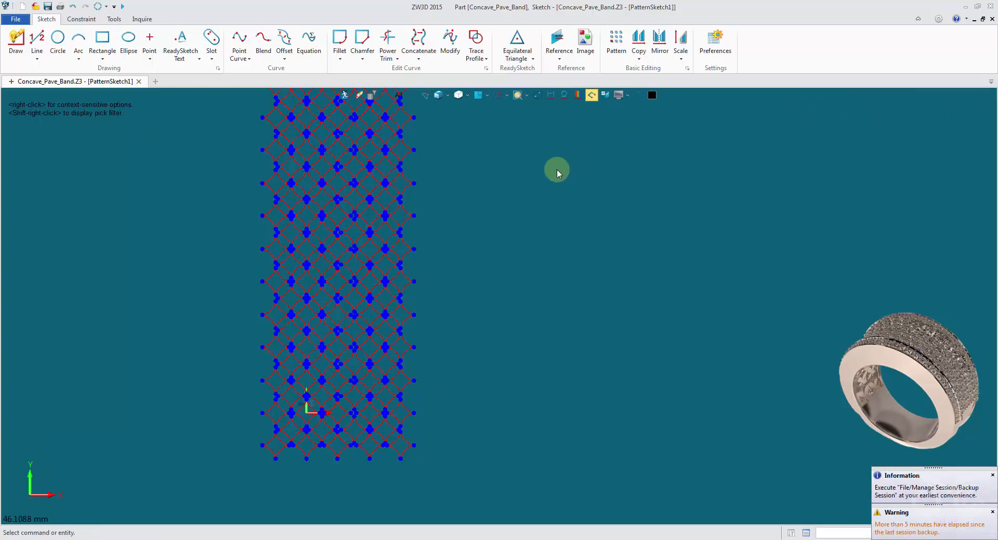
pyautogui.scroll(-3, 520, 291)
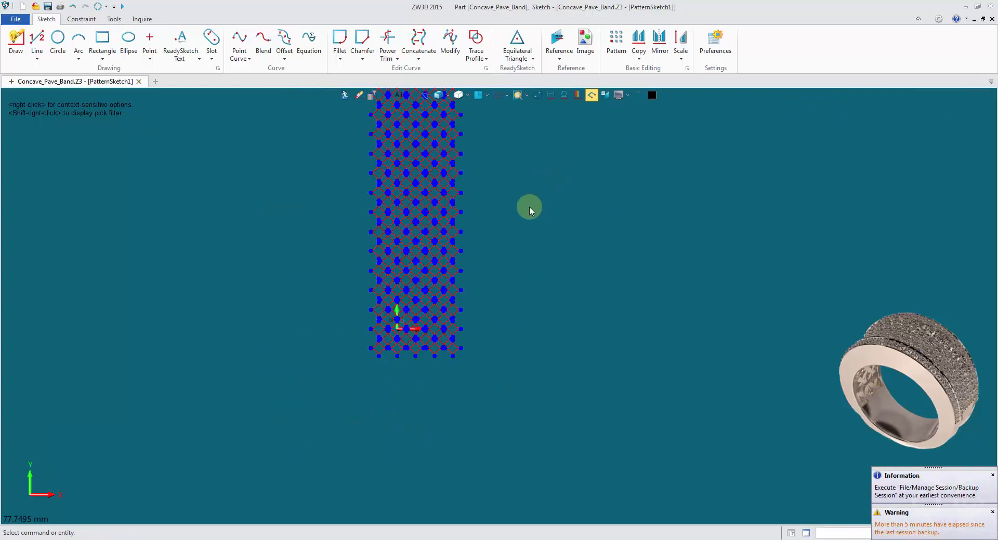
# Draw a two-corner rectangle from -4.66421,53.4334 to 11.3284,-4.82843 enclosing the whole diamond lattice
pyautogui.click(101, 41)
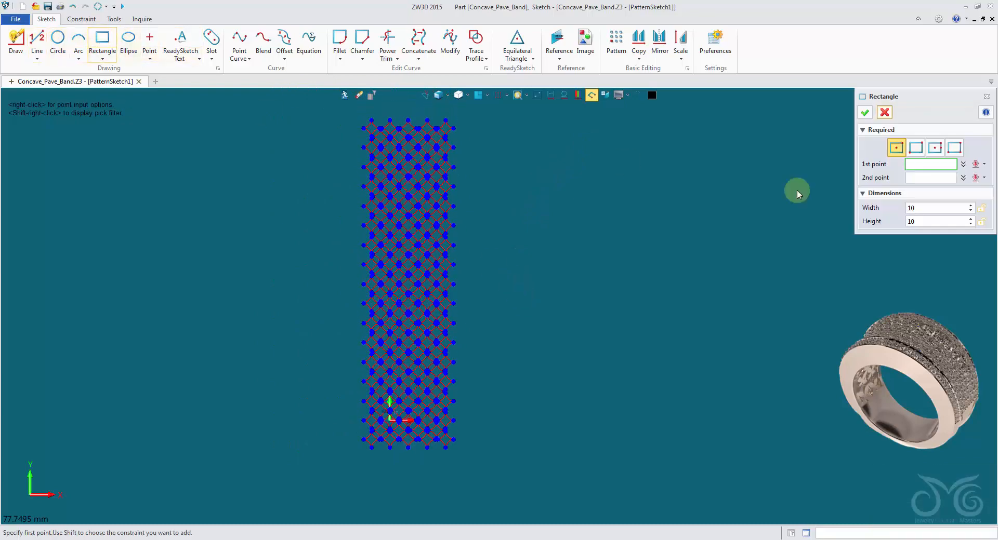
pyautogui.click(917, 148)
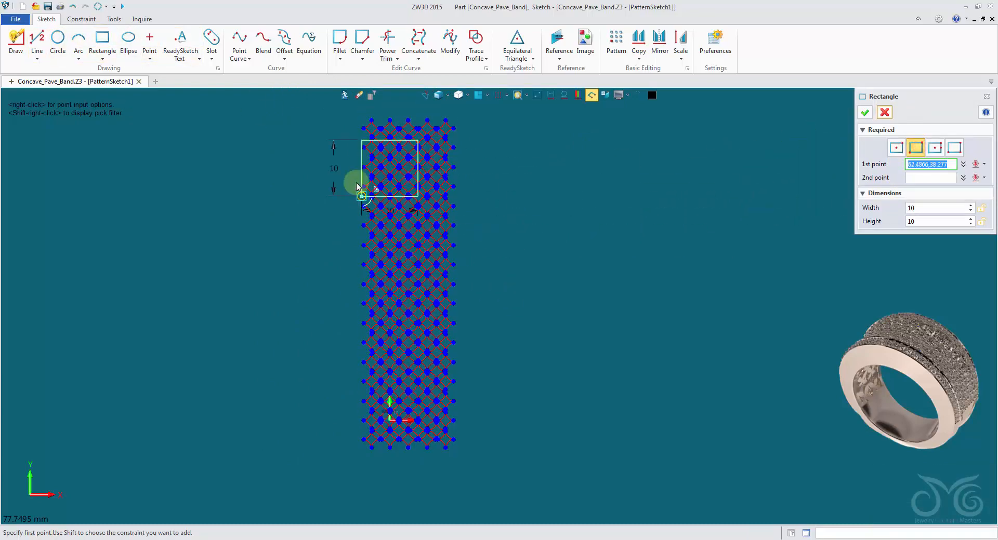
pyautogui.scroll(3, 359, 172)
pyautogui.scroll(4, 307, 311)
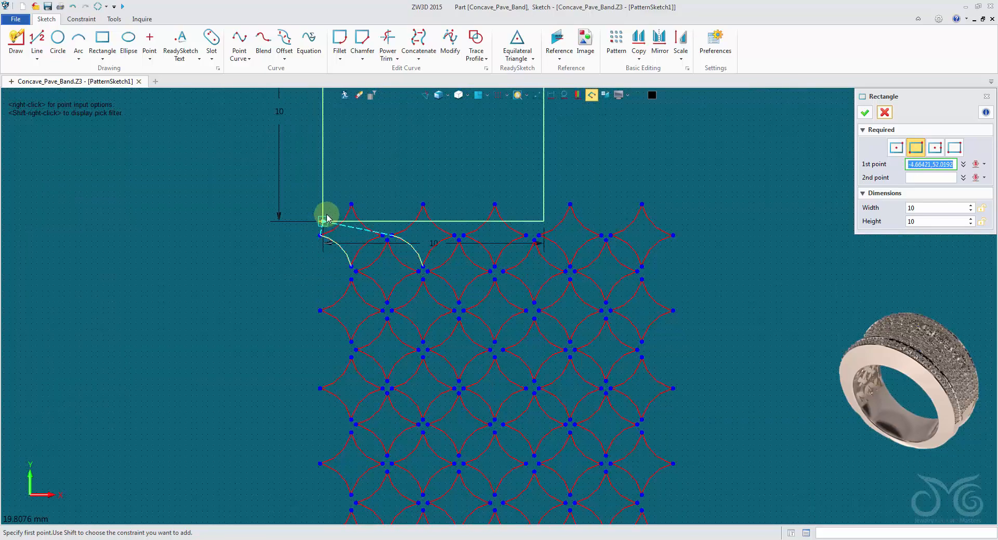
pyautogui.click(320, 203)
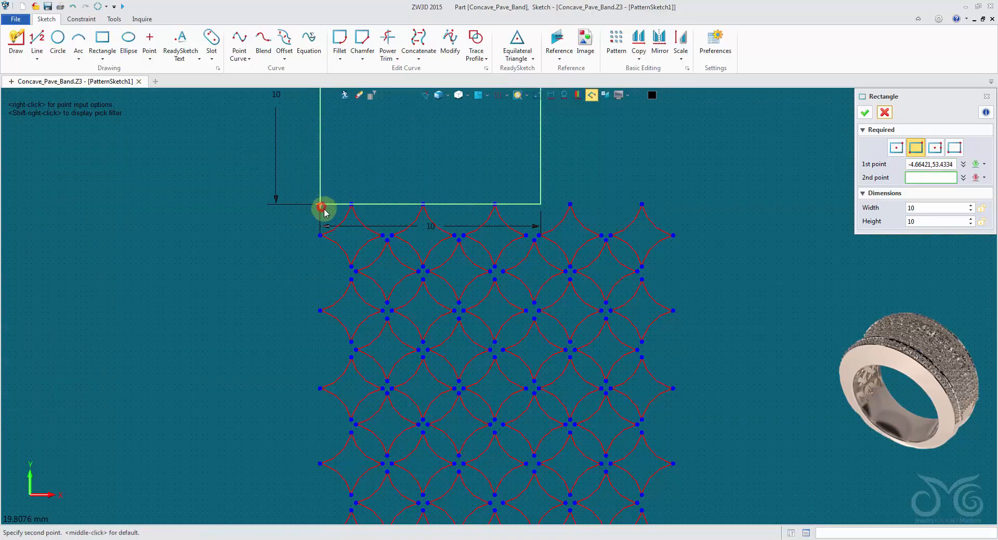
pyautogui.scroll(-3, 516, 318)
pyautogui.scroll(-3, 468, 185)
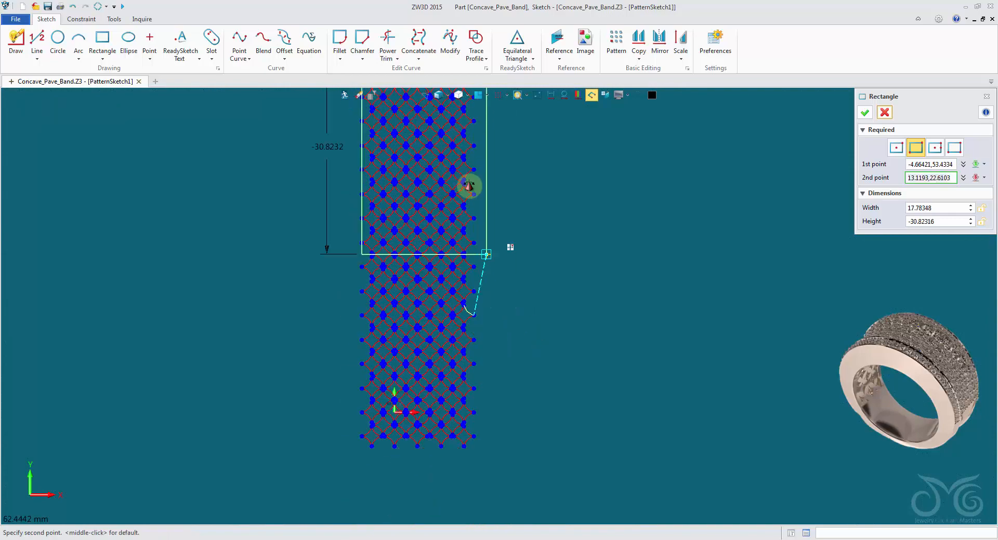
pyautogui.scroll(5, 438, 268)
pyautogui.scroll(4, 439, 276)
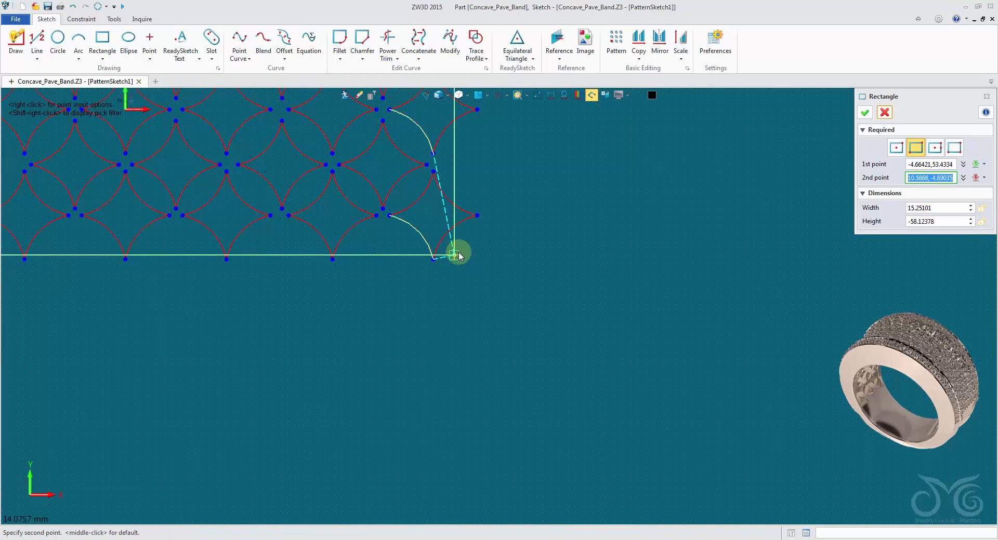
pyautogui.click(480, 260)
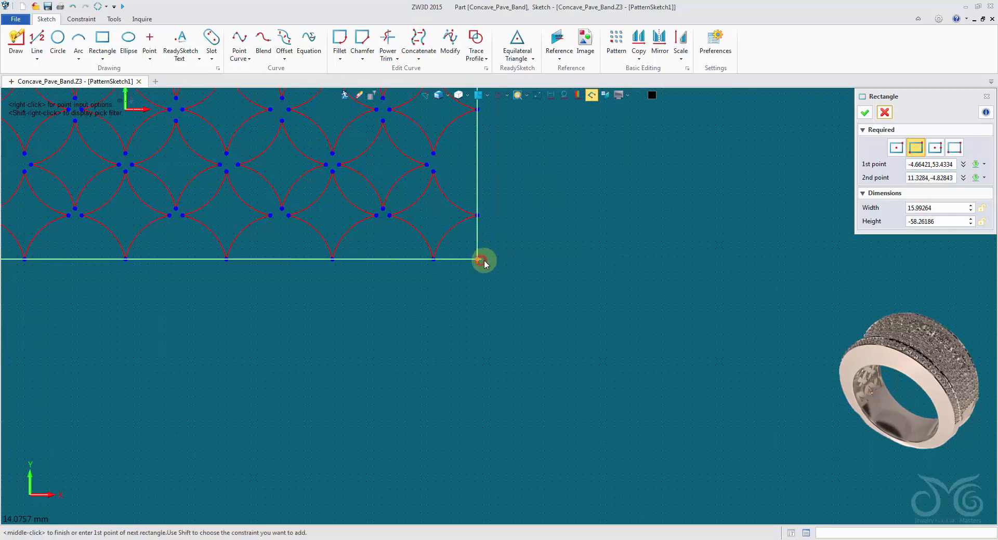
pyautogui.click(865, 114)
# Display the ring and reference the two long sides and far short edge of the unfolded face as construction curves
pyautogui.hotkey('ctrl', 'a')
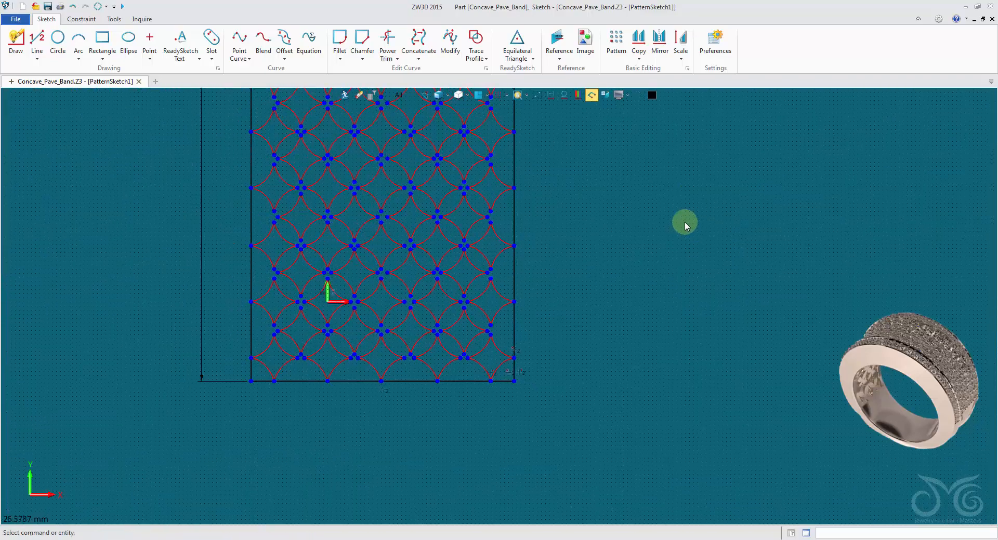
pyautogui.click(539, 96)
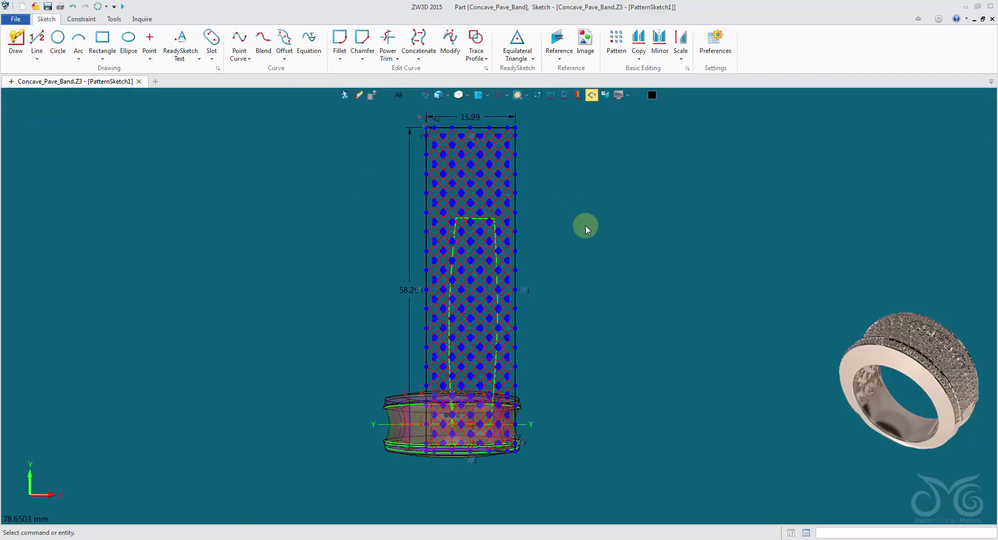
pyautogui.moveTo(585, 226); pyautogui.dragTo(569, 210, button='middle')
pyautogui.rightClick(569, 208)
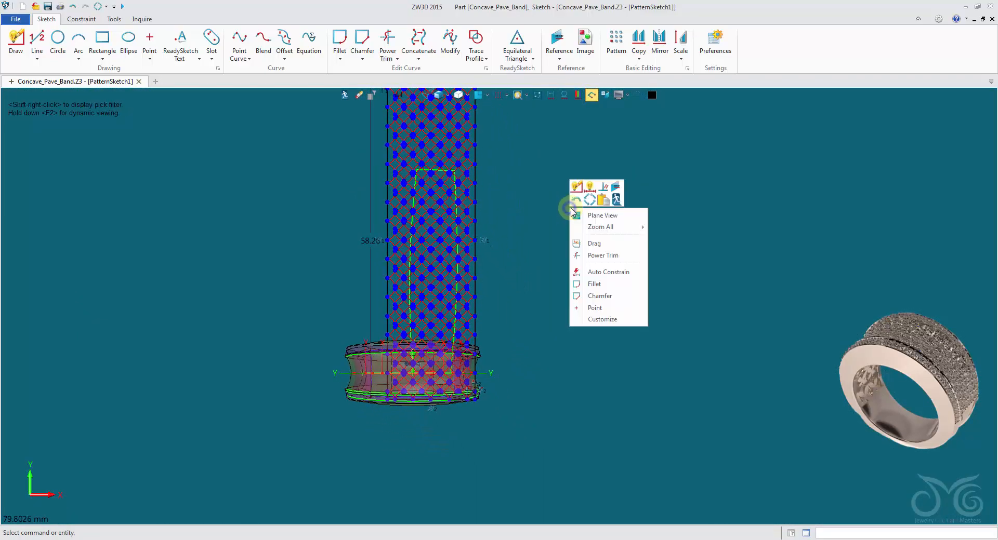
pyautogui.click(616, 188)
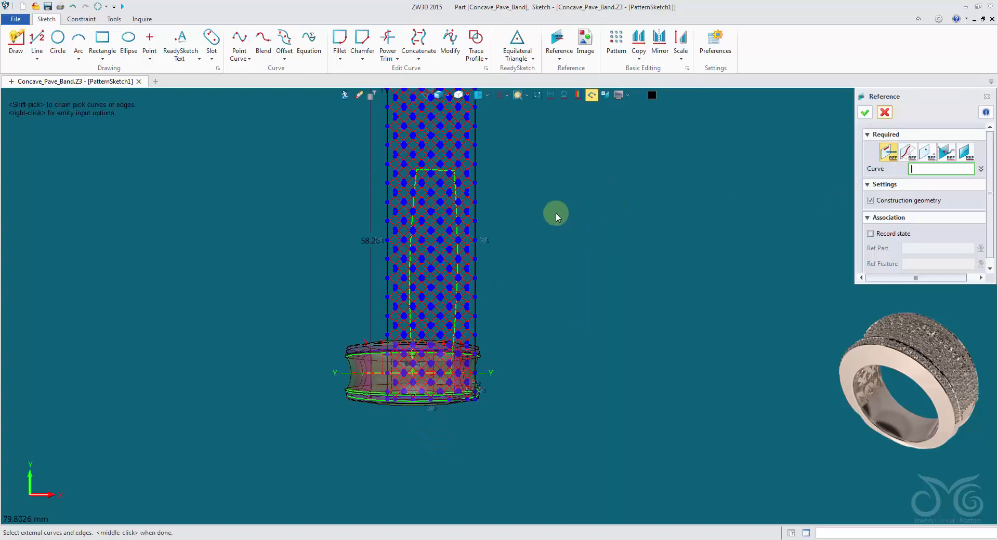
pyautogui.moveTo(471, 183); pyautogui.dragTo(504, 234, button='right')
pyautogui.scroll(5, 462, 192)
pyautogui.click(503, 233)
pyautogui.click(376, 224)
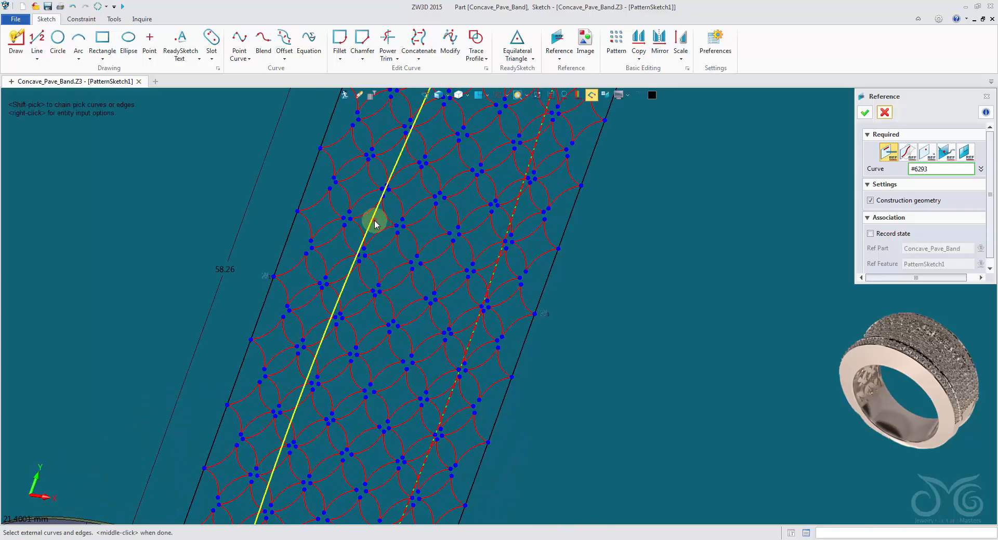
pyautogui.moveTo(387, 183); pyautogui.dragTo(403, 353, button='middle')
pyautogui.scroll(-1, 436, 245)
pyautogui.click(499, 258)
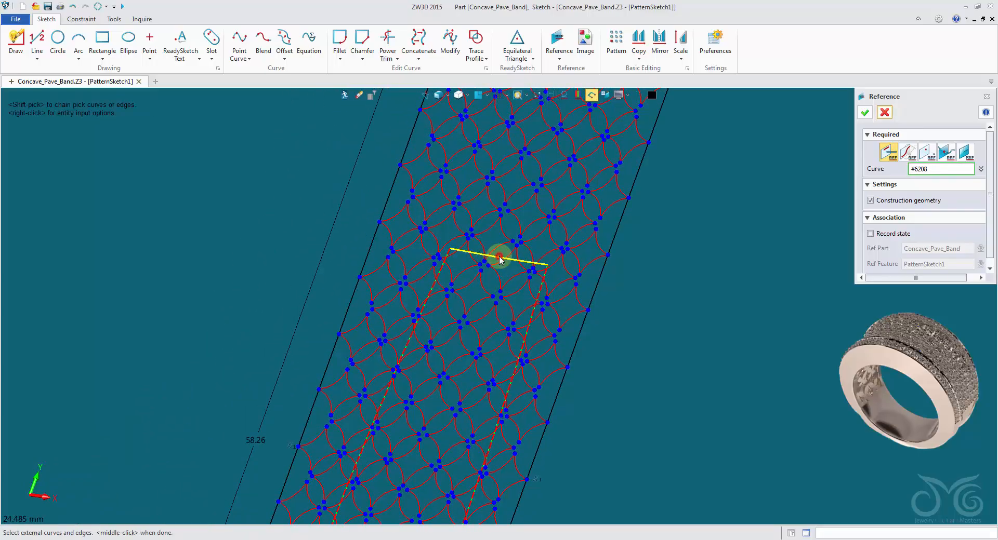
# Reference the unfolded face's remaining short edge beside the ring, and isolate the sketch geometry in plane view
pyautogui.middleClick(499, 259)
pyautogui.moveTo(496, 259); pyautogui.dragTo(599, 294, button='right')
pyautogui.scroll(3, 403, 263)
pyautogui.click(597, 291)
pyautogui.middleClick(597, 292)
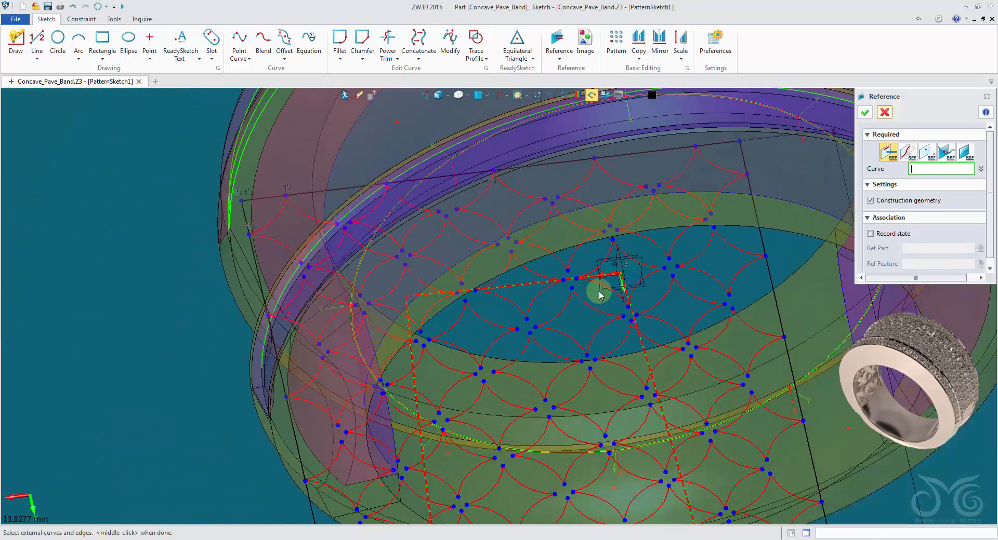
pyautogui.click(867, 113)
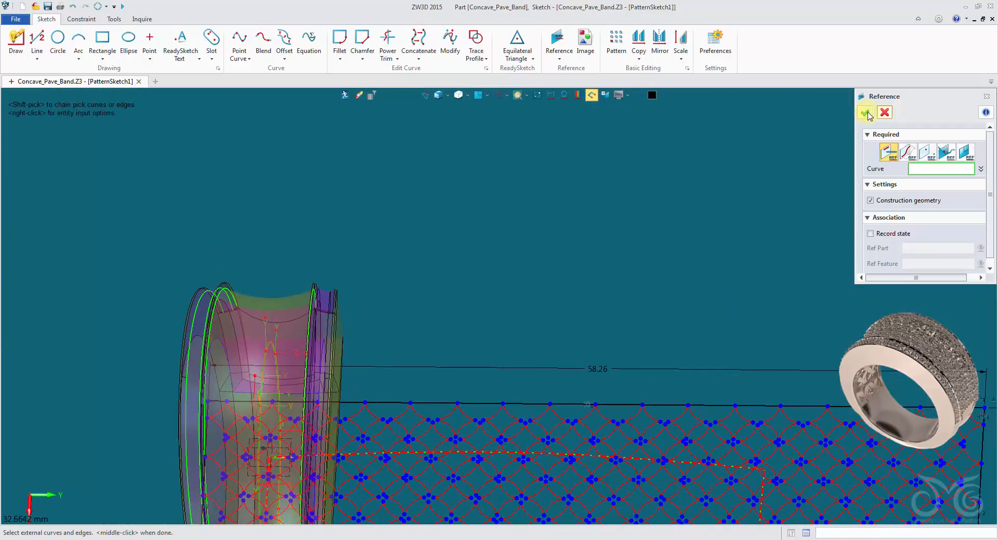
pyautogui.click(538, 99)
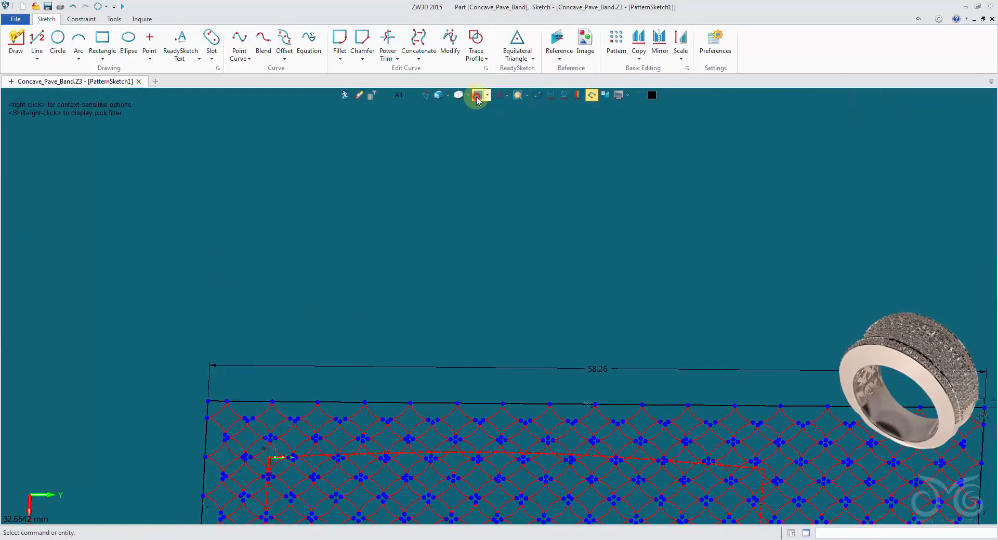
pyautogui.click(477, 96)
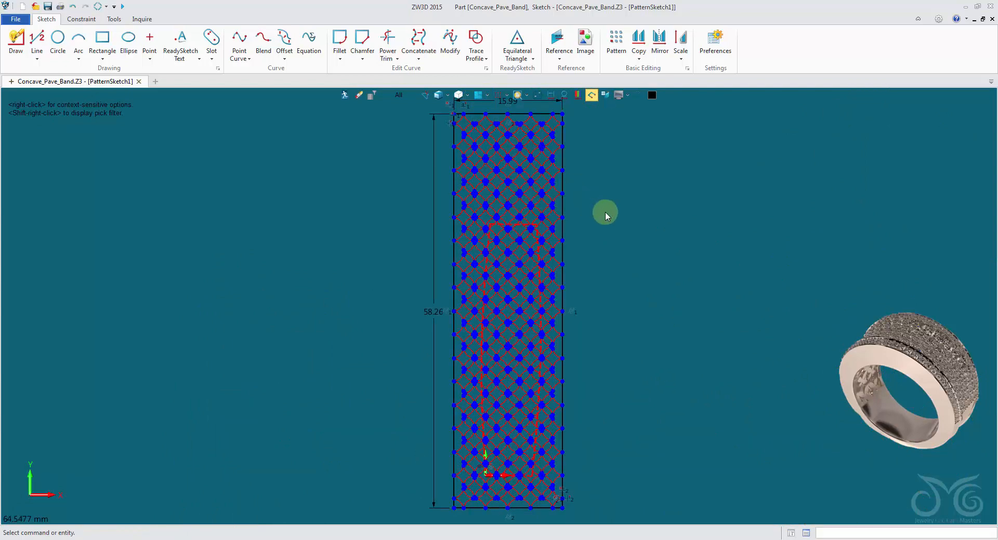
pyautogui.moveTo(602, 217); pyautogui.dragTo(604, 206, button='middle')
pyautogui.scroll(-2, 604, 205)
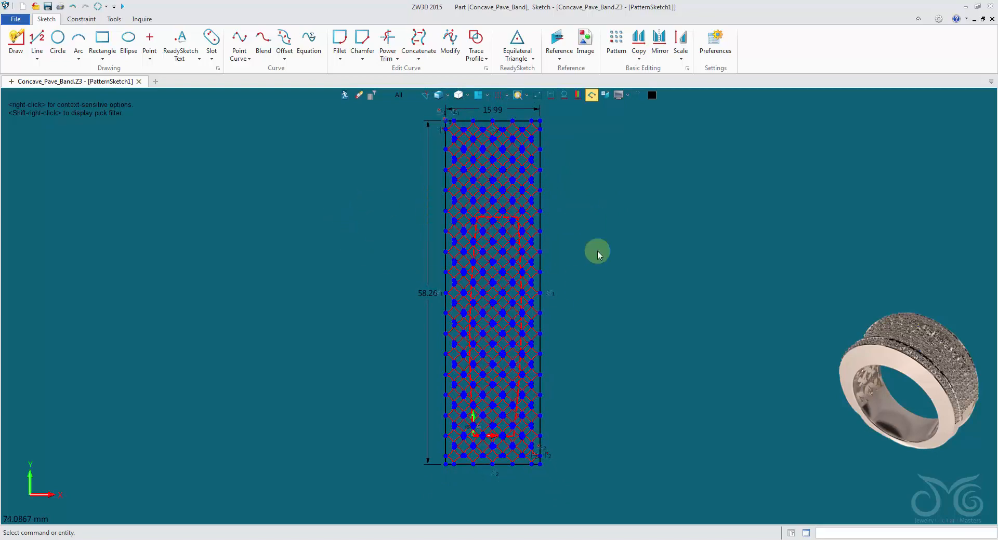
pyautogui.click(540, 230)
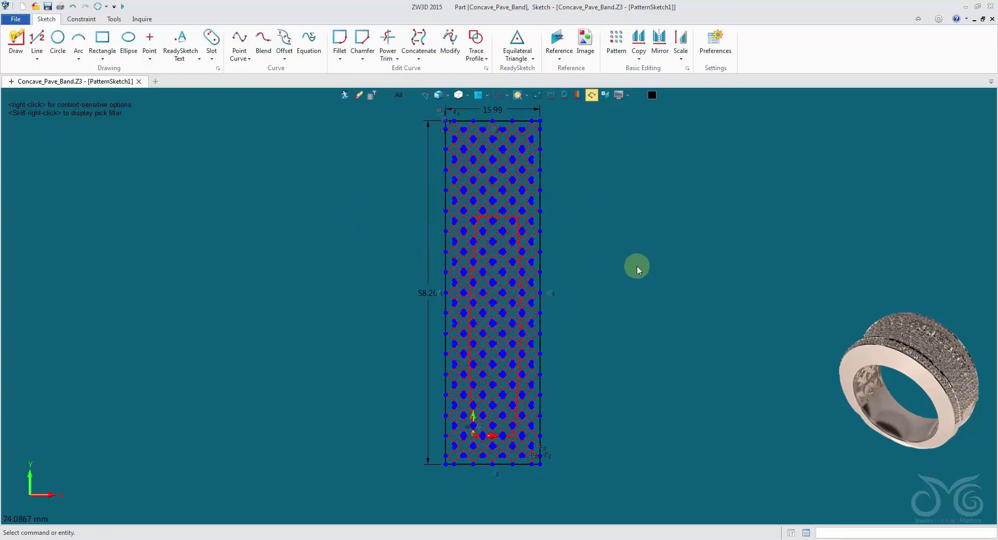
pyautogui.click(506, 320)
pyautogui.scroll(5, 501, 334)
pyautogui.press('Escape')
pyautogui.scroll(-5, 608, 262)
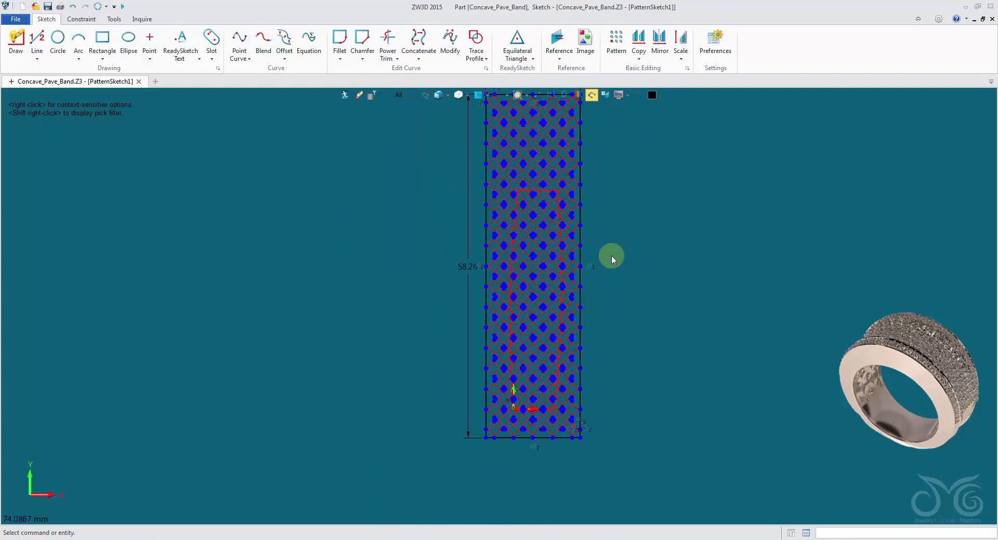
# Start a Move operation and select the entire sketch, including the lattice, bounding rectangle and referenced outline
pyautogui.click(646, 57)
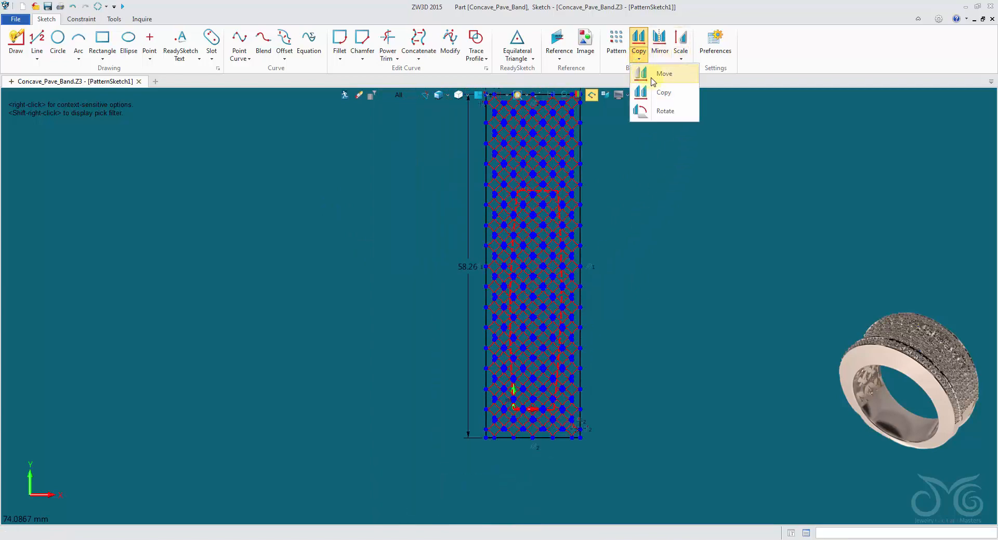
pyautogui.click(652, 77)
pyautogui.scroll(1, 650, 184)
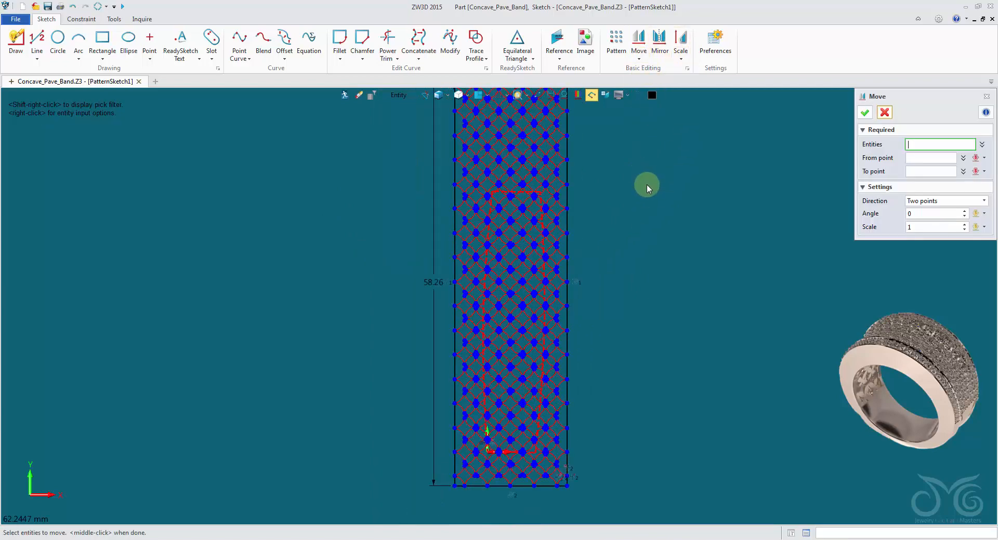
pyautogui.moveTo(650, 184)
pyautogui.mouseDown(button='middle')
pyautogui.moveTo(600, 233)
pyautogui.moveTo(568, 207)
pyautogui.moveTo(582, 216)
pyautogui.mouseUp(button='middle')
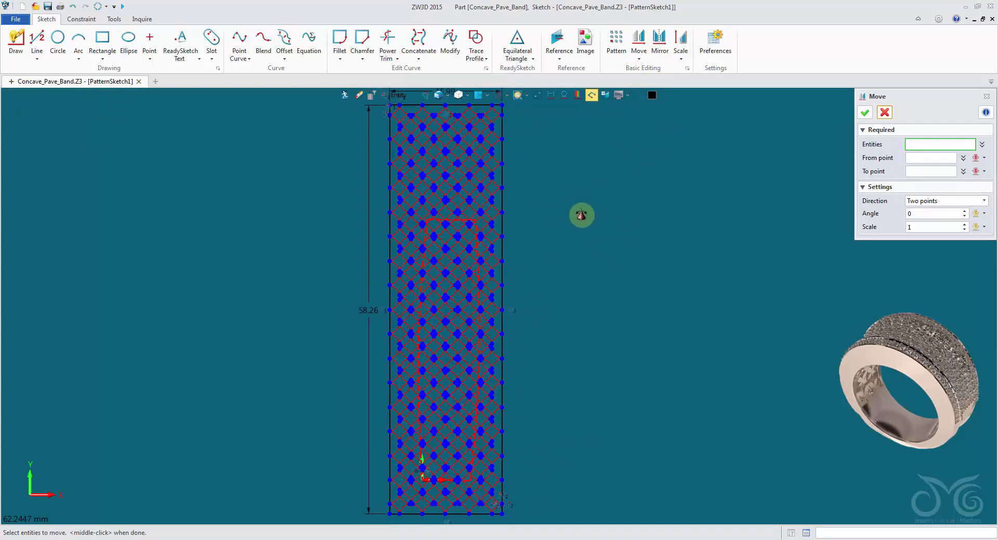
pyautogui.scroll(-3, 581, 216)
pyautogui.moveTo(399, 108); pyautogui.dragTo(649, 442)
pyautogui.scroll(10, 456, 212)
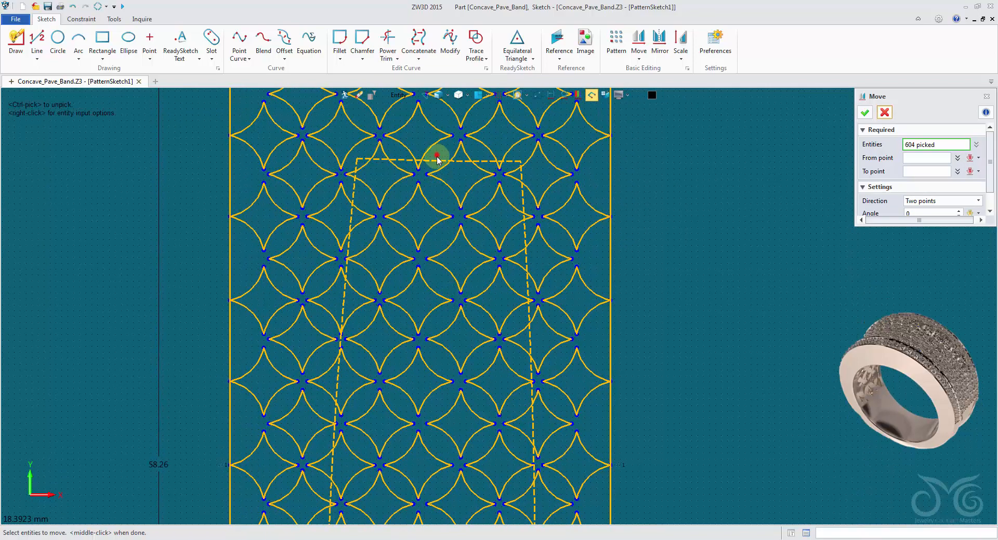
# Exclude the four referenced edges of the unfolded face from the entities being moved
pyautogui.keyDown('ctrl'); pyautogui.click(437, 160); pyautogui.keyUp('ctrl')
pyautogui.keyDown('ctrl'); pyautogui.click(351, 189); pyautogui.keyUp('ctrl')
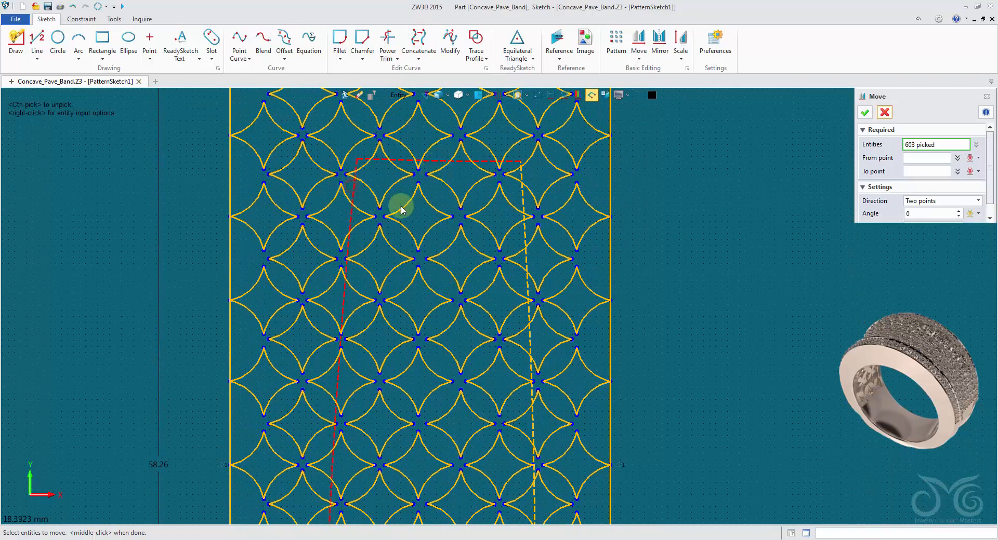
pyautogui.keyDown('ctrl'); pyautogui.click(525, 204); pyautogui.keyUp('ctrl')
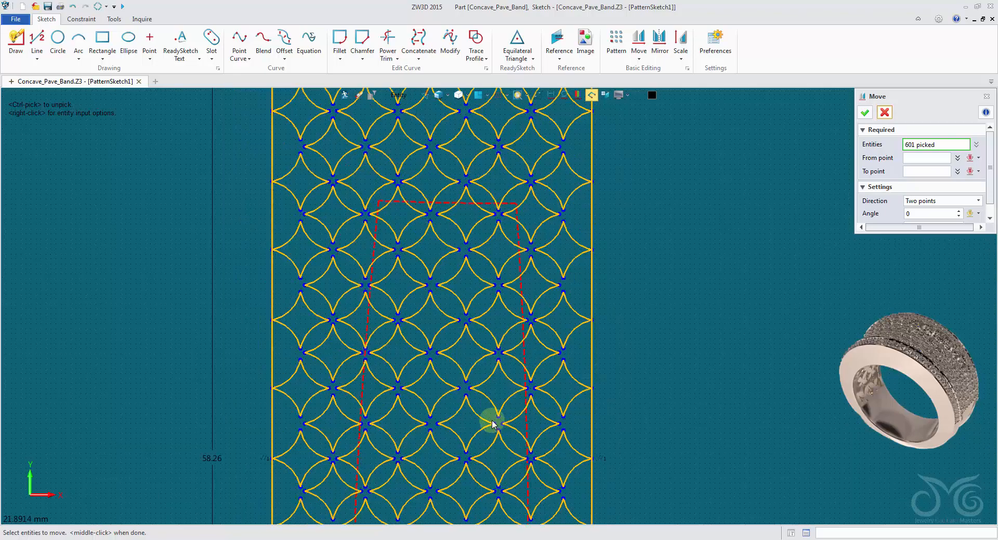
pyautogui.scroll(-5, 488, 417)
pyautogui.scroll(5, 488, 409)
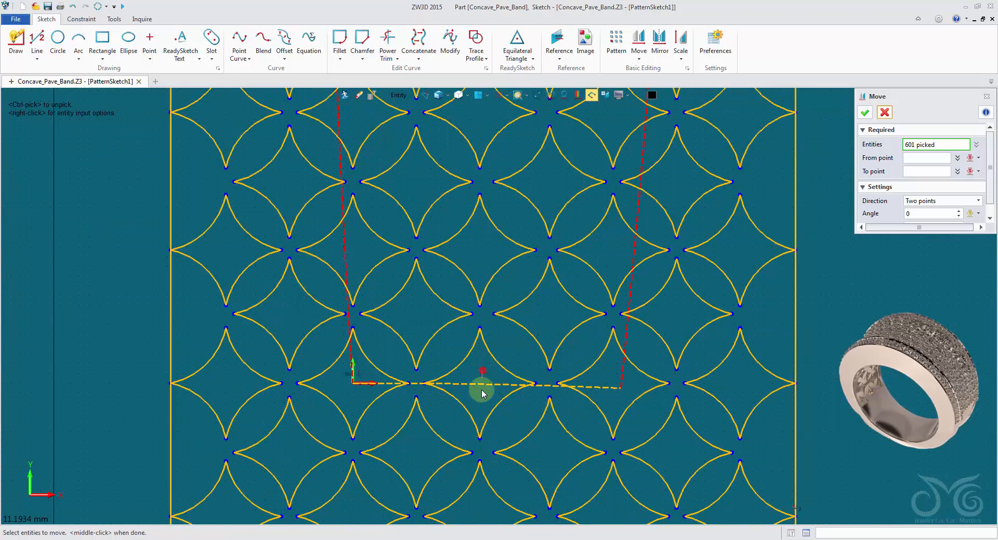
pyautogui.scroll(-6, 801, 328)
pyautogui.moveTo(838, 289); pyautogui.dragTo(619, 453, button='middle')
pyautogui.scroll(-3, 656, 333)
pyautogui.moveTo(651, 324); pyautogui.dragTo(619, 339, button='middle')
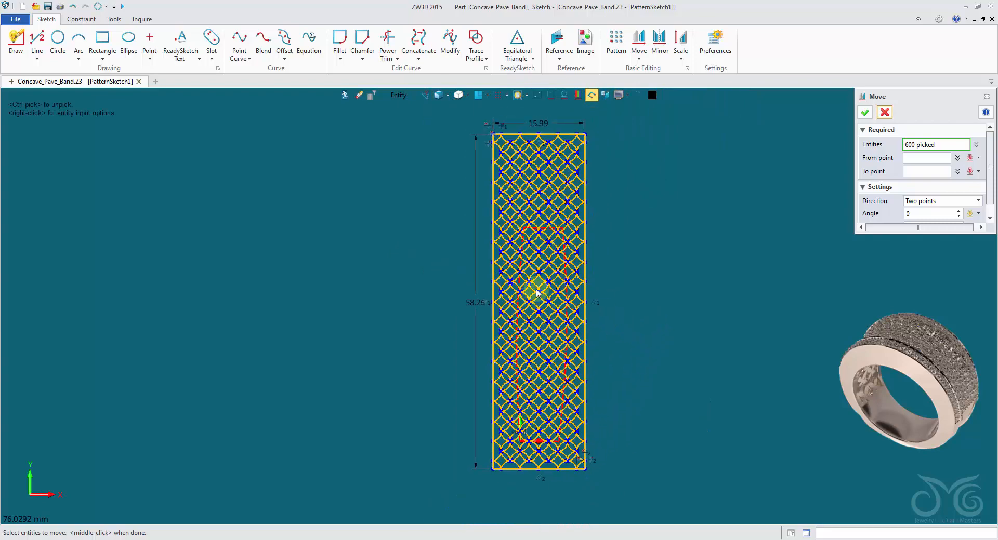
# Define the move's start point at 50 percent between the midpoints of the lattice bounding rectangle's two long sides
pyautogui.click(914, 158)
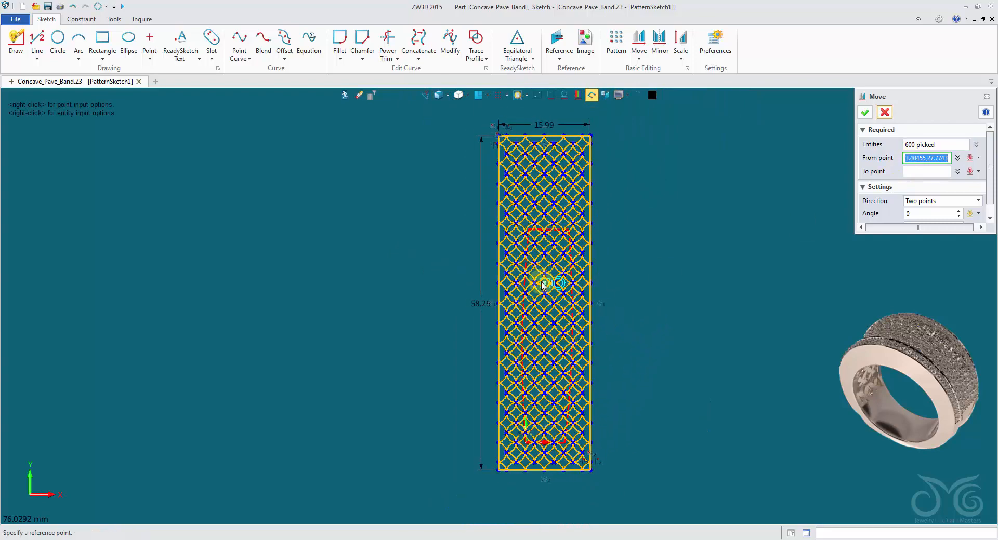
pyautogui.scroll(4, 541, 285)
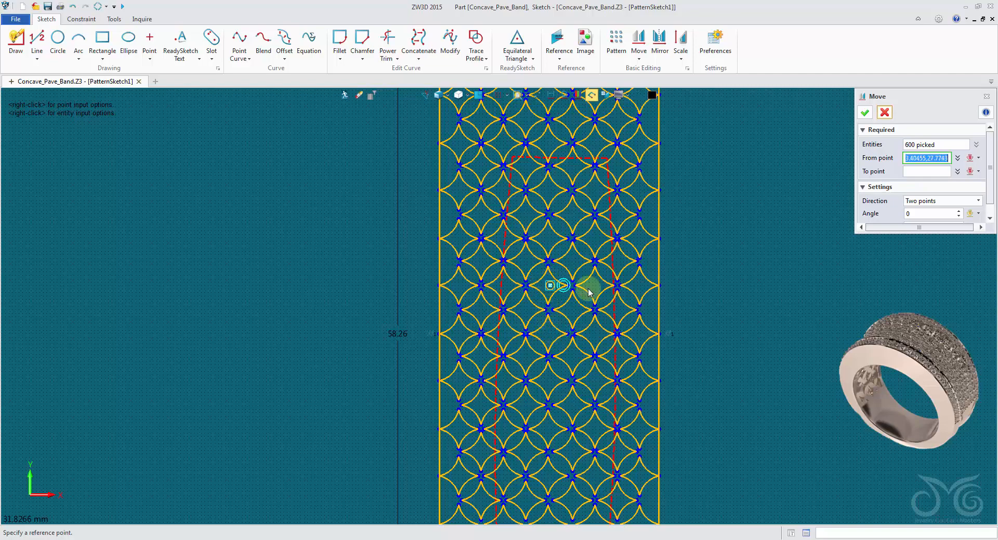
pyautogui.scroll(-5, 717, 261)
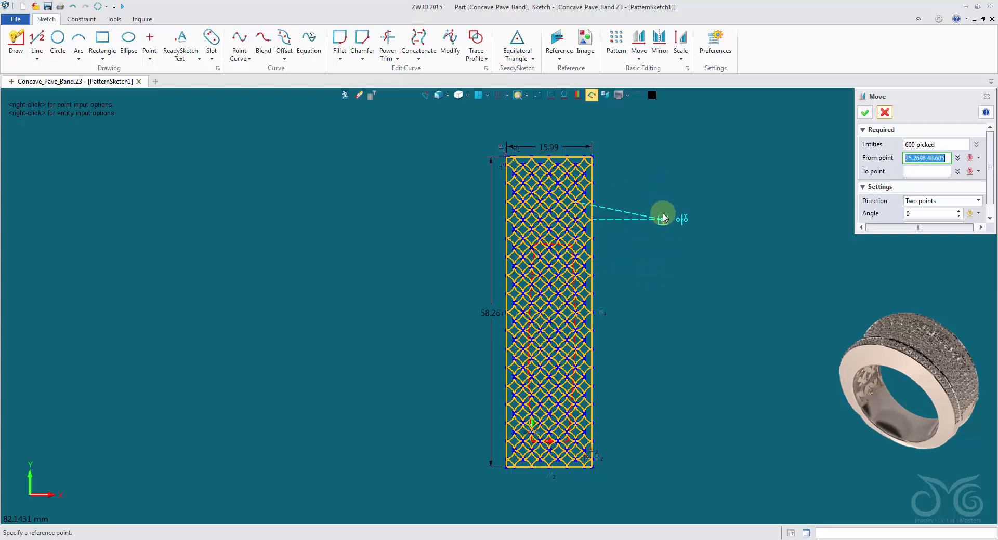
pyautogui.rightClick(668, 191)
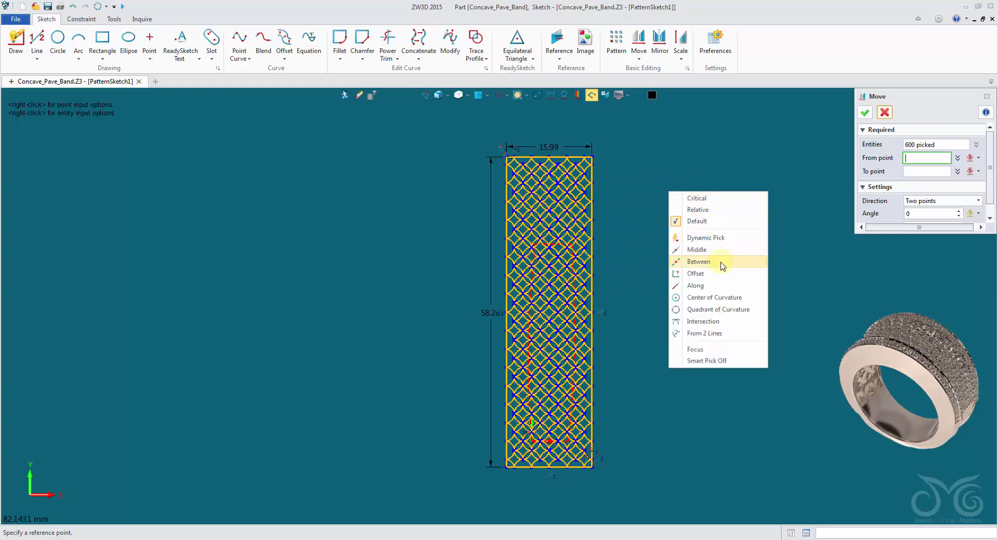
pyautogui.click(719, 262)
pyautogui.rightClick(676, 177)
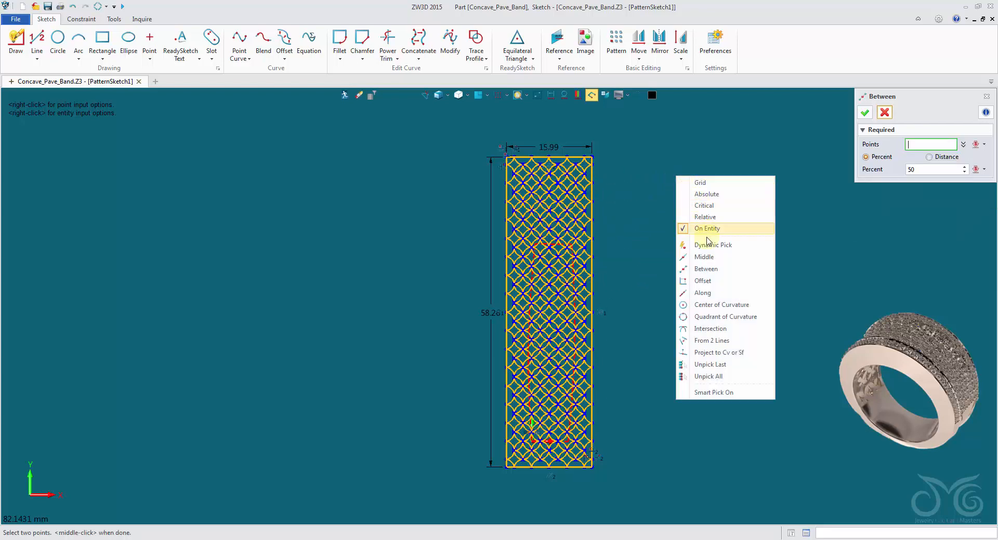
pyautogui.click(708, 254)
pyautogui.scroll(3, 623, 279)
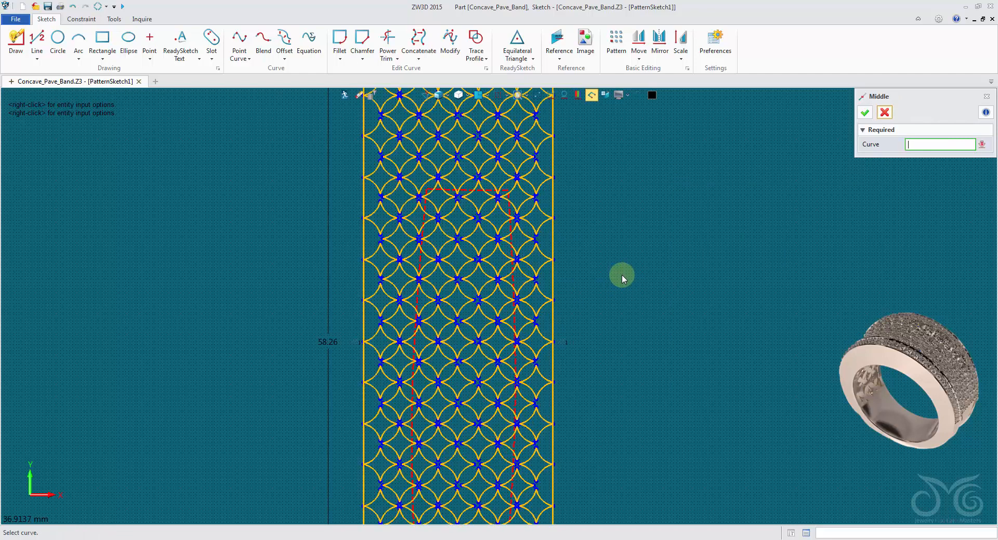
pyautogui.click(554, 236)
pyautogui.rightClick(652, 205)
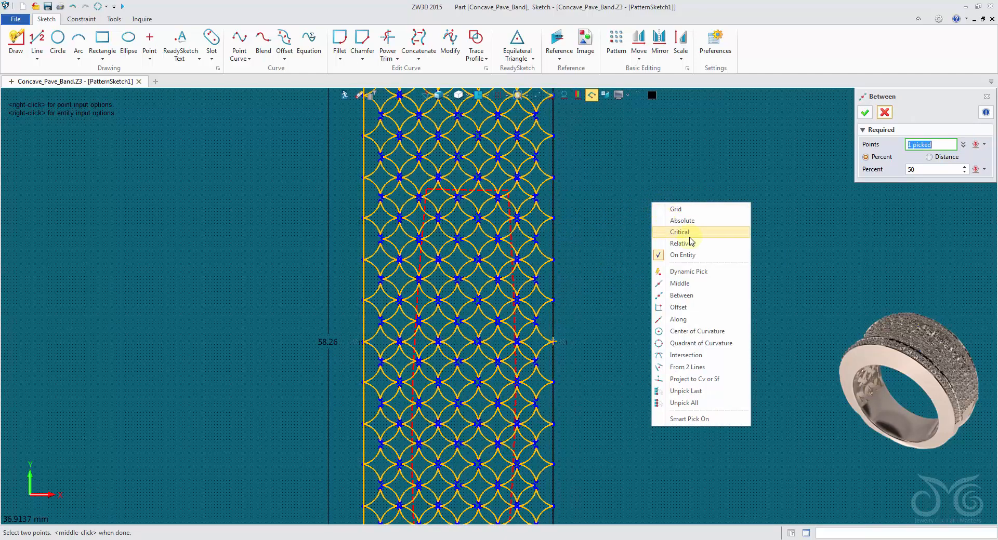
pyautogui.click(703, 282)
pyautogui.click(362, 281)
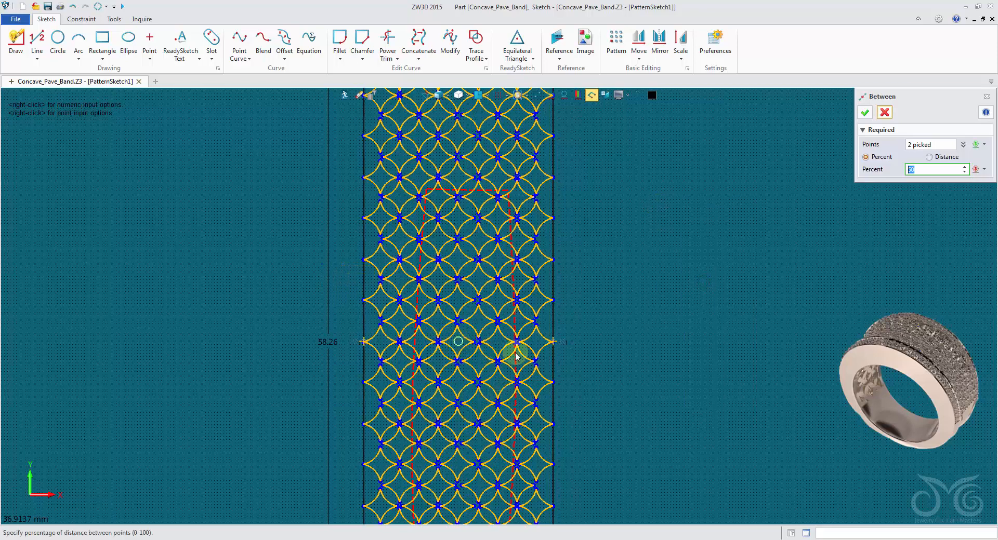
pyautogui.click(865, 112)
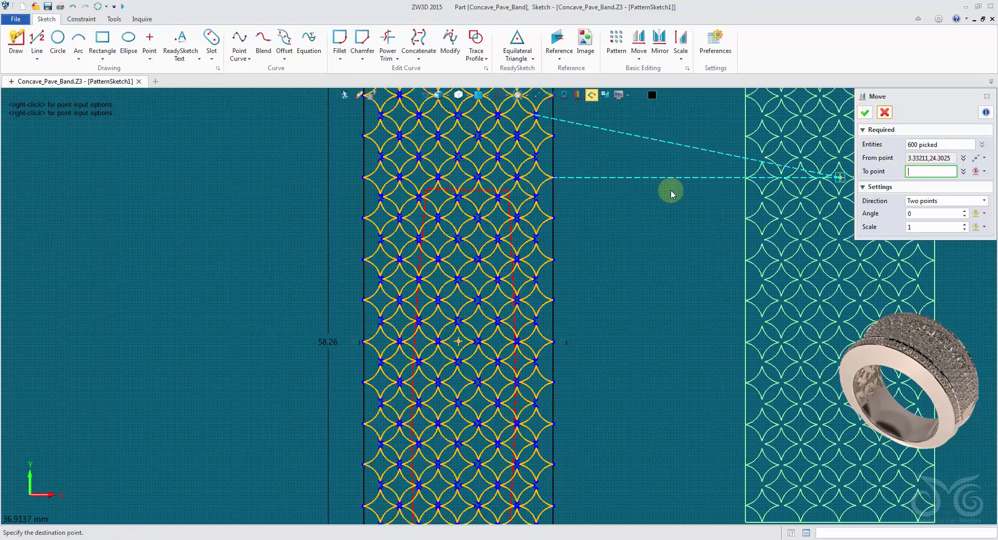
# Begin a between-points destination for the move, using the midpoint of the referenced outline's upper short edge as its first point
pyautogui.rightClick(640, 192)
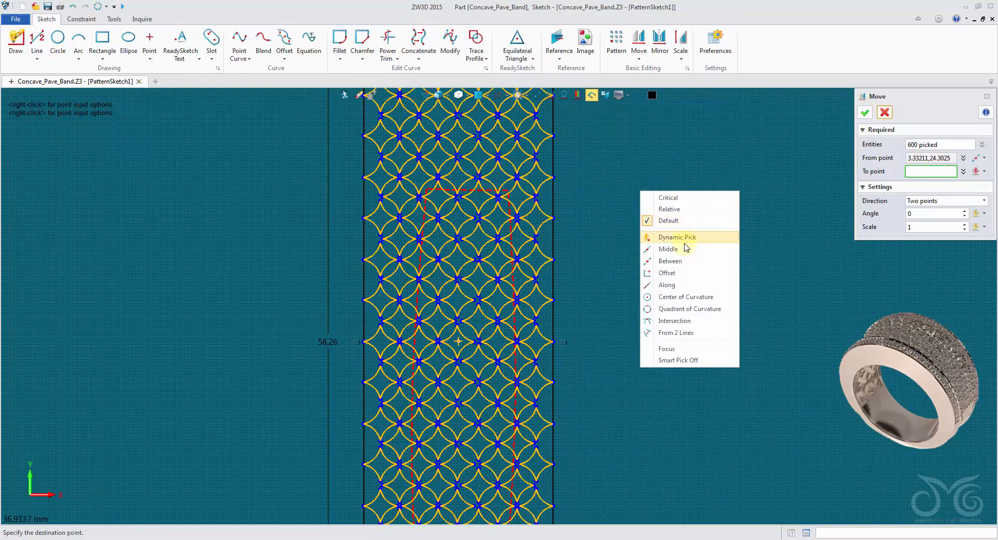
pyautogui.click(683, 262)
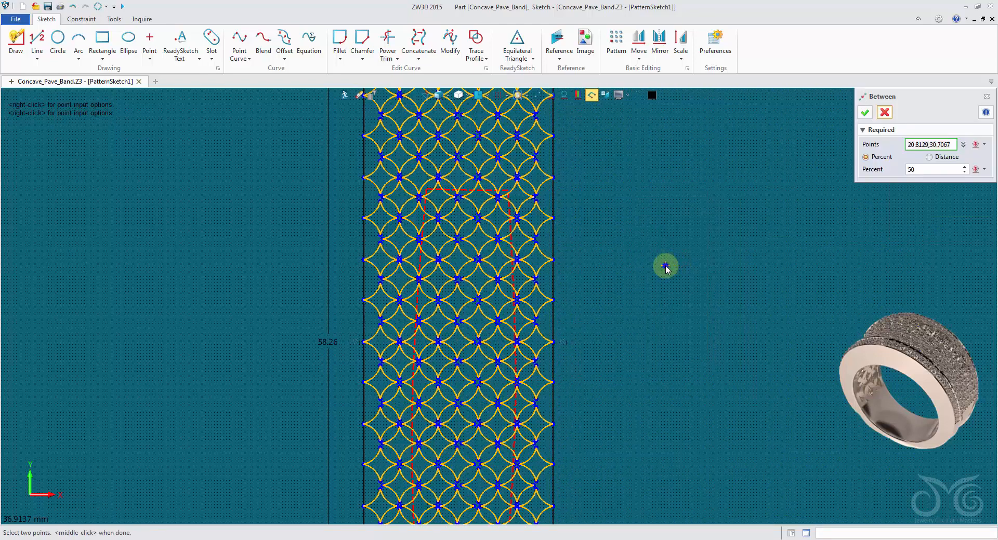
pyautogui.rightClick(665, 266)
pyautogui.click(702, 345)
pyautogui.moveTo(654, 301); pyautogui.dragTo(642, 116, button='middle')
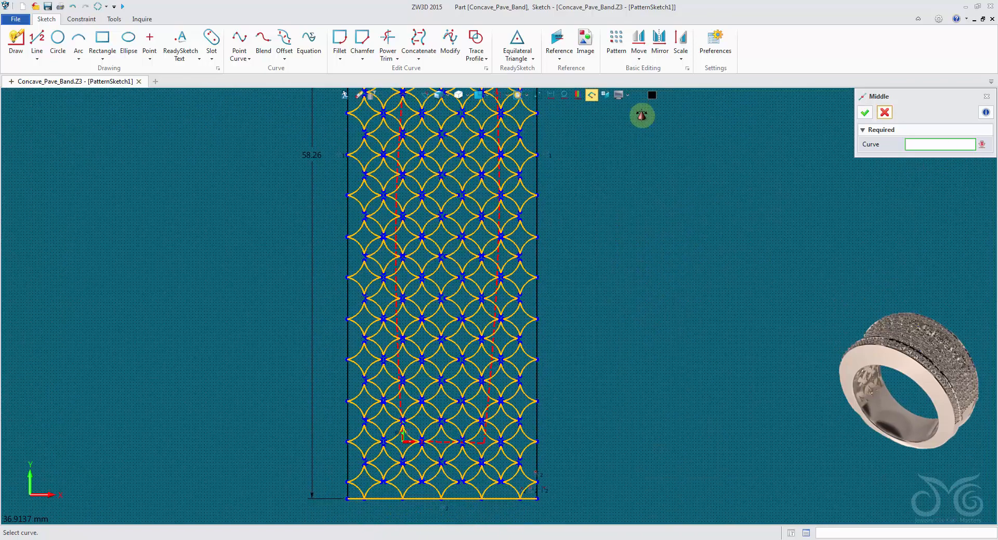
pyautogui.scroll(-3, 552, 197)
pyautogui.moveTo(555, 198); pyautogui.dragTo(554, 256, button='middle')
pyautogui.scroll(2, 543, 237)
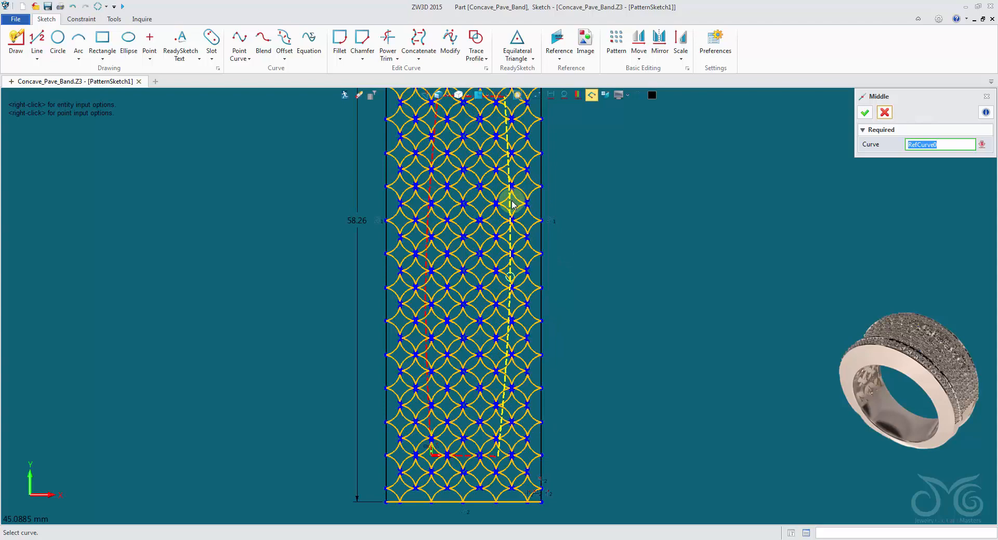
pyautogui.moveTo(512, 202); pyautogui.dragTo(512, 251, button='middle')
pyautogui.click(469, 147)
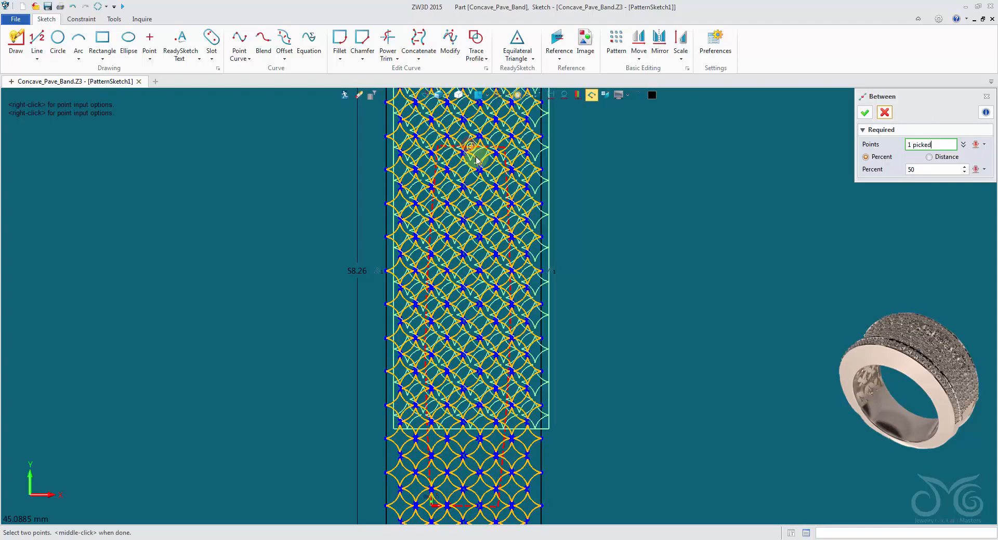
# Add the midpoint of the outline's lower short edge, keep 50 percent, and complete the move of the lattice onto the outline's centre
pyautogui.rightClick(681, 171)
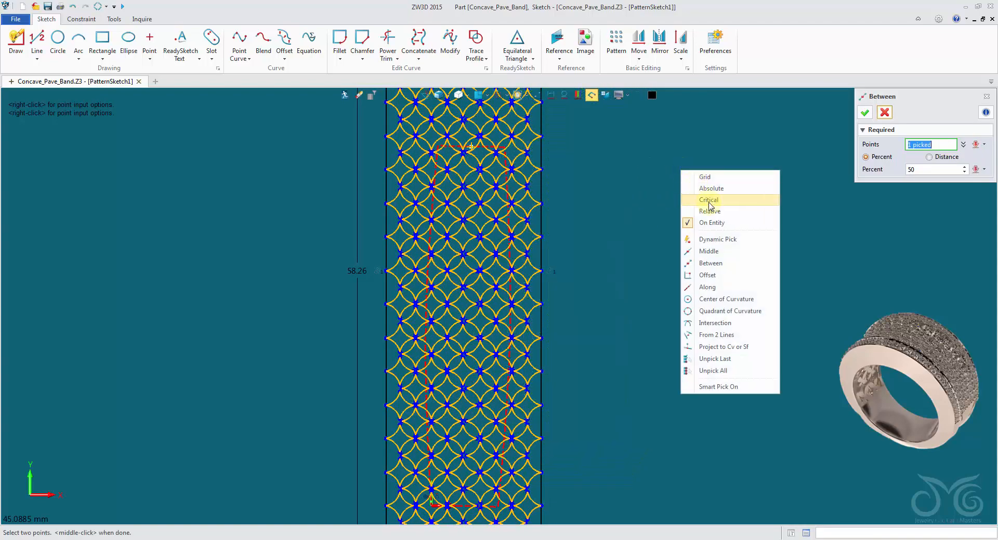
pyautogui.click(746, 257)
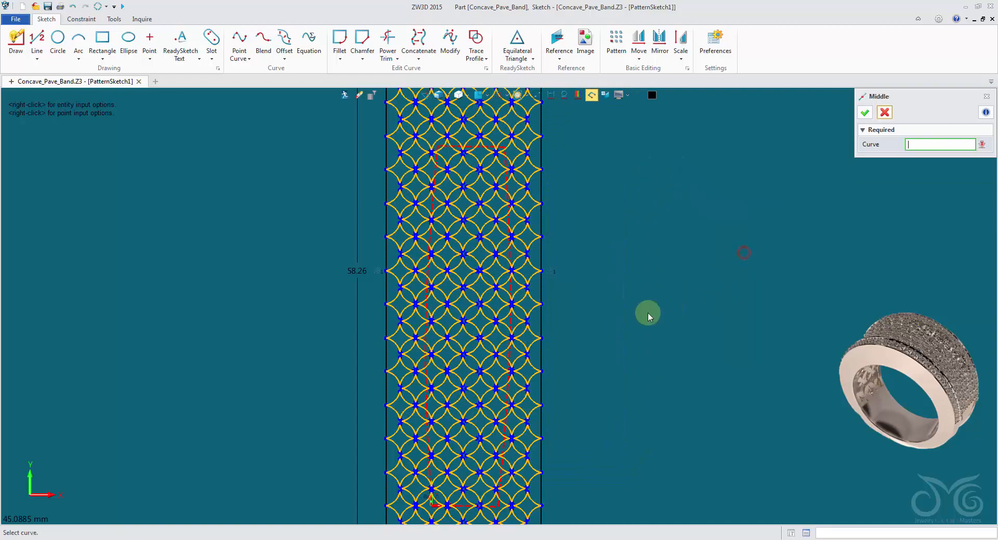
pyautogui.scroll(-2, 592, 172)
pyautogui.scroll(5, 515, 274)
pyautogui.click(498, 345)
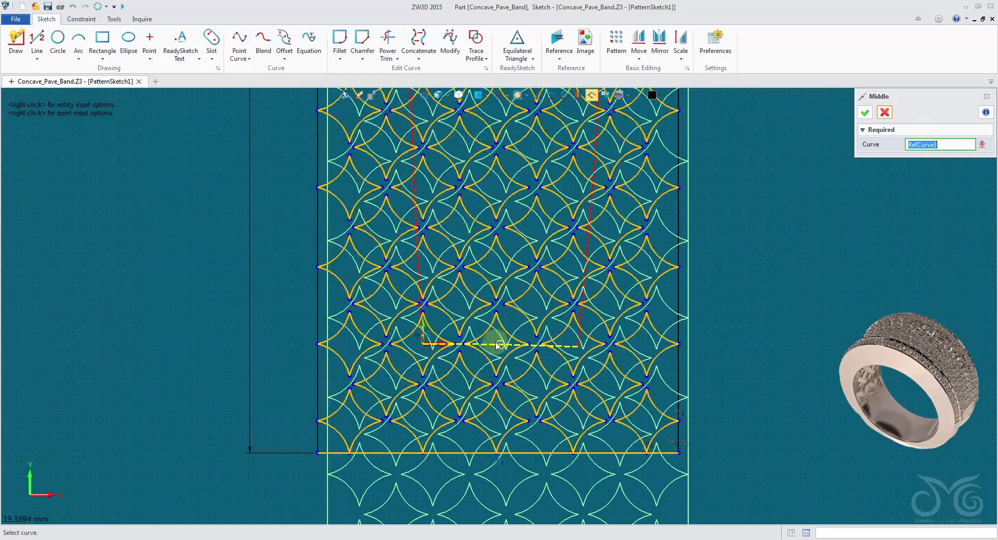
pyautogui.scroll(-5, 553, 323)
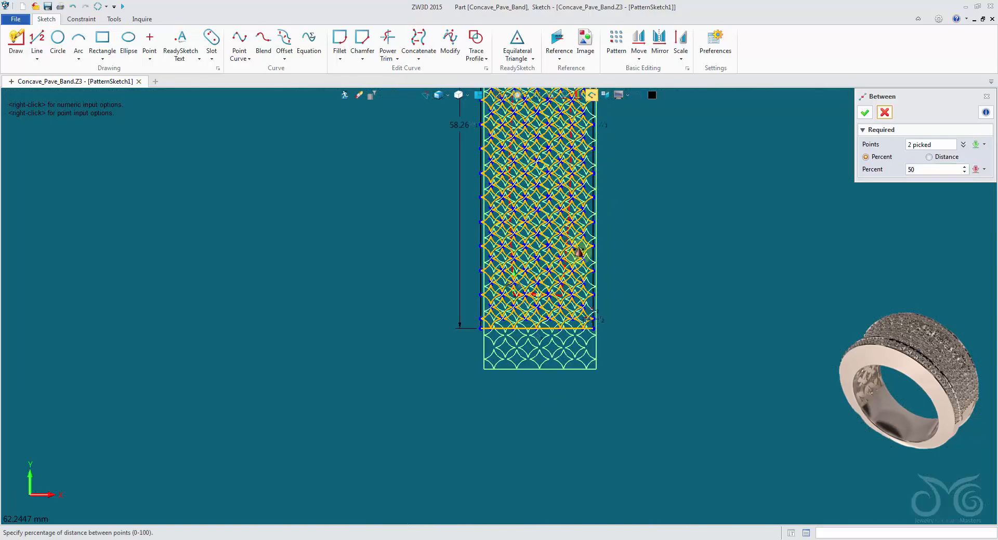
pyautogui.click(864, 116)
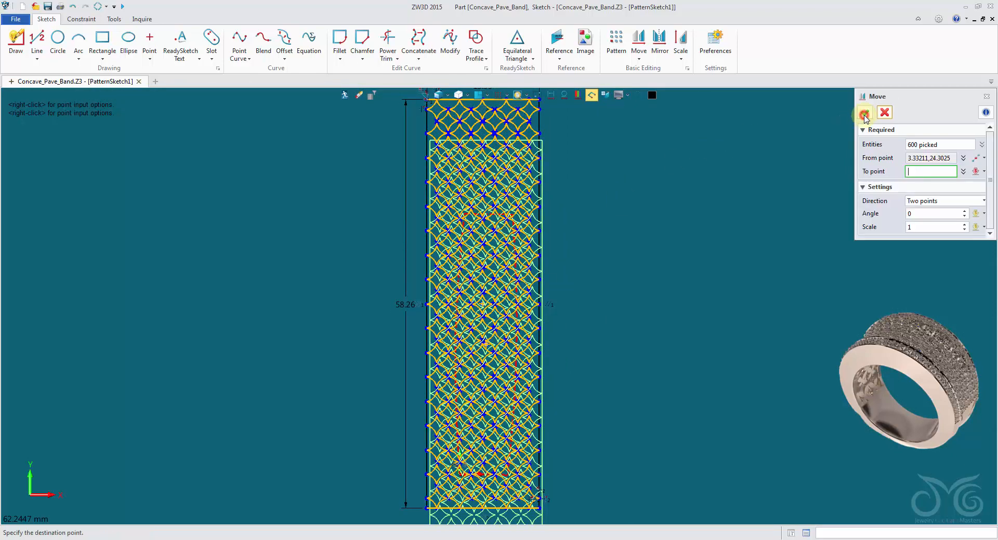
pyautogui.click(865, 113)
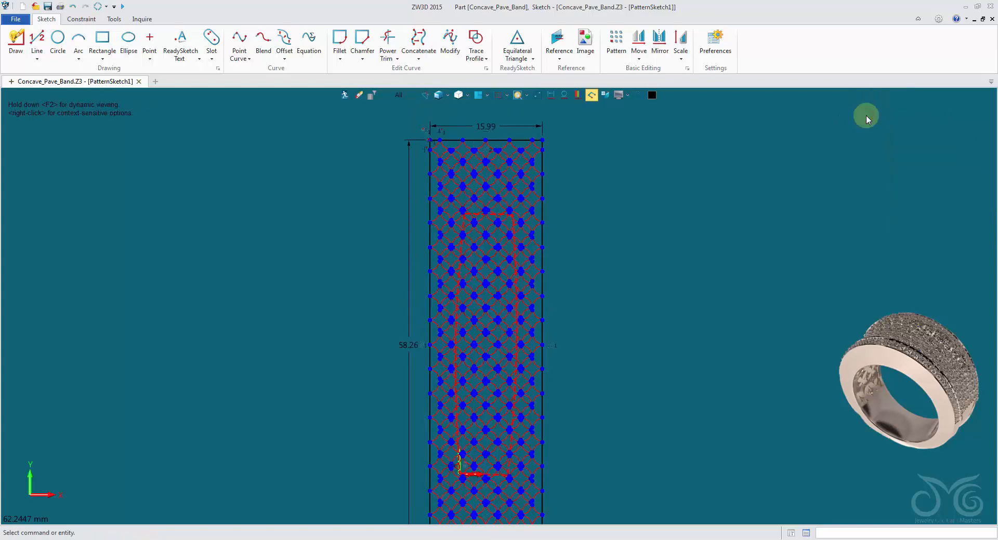
# Delete the two long sides of the rectangle bounding the lattice
pyautogui.scroll(5, 613, 202)
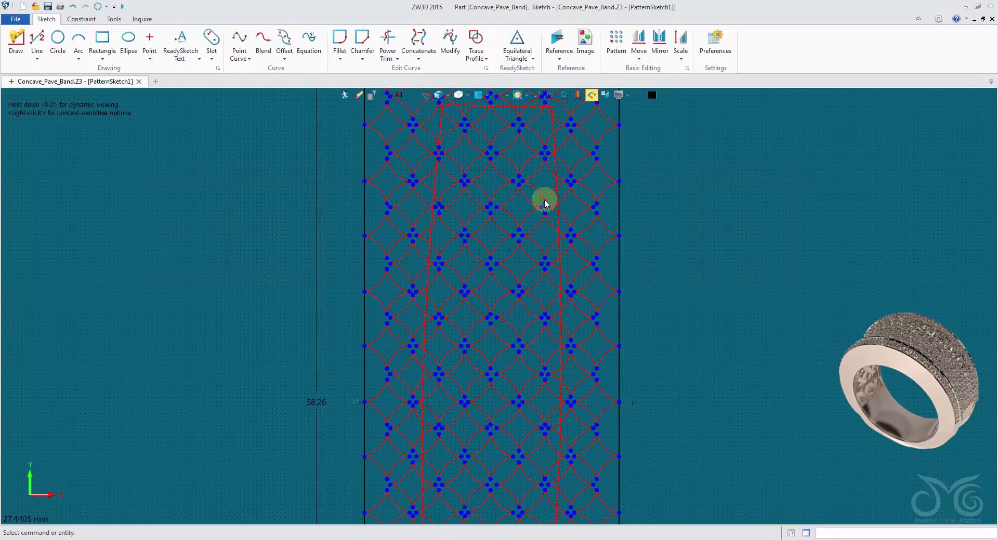
pyautogui.scroll(-4, 512, 203)
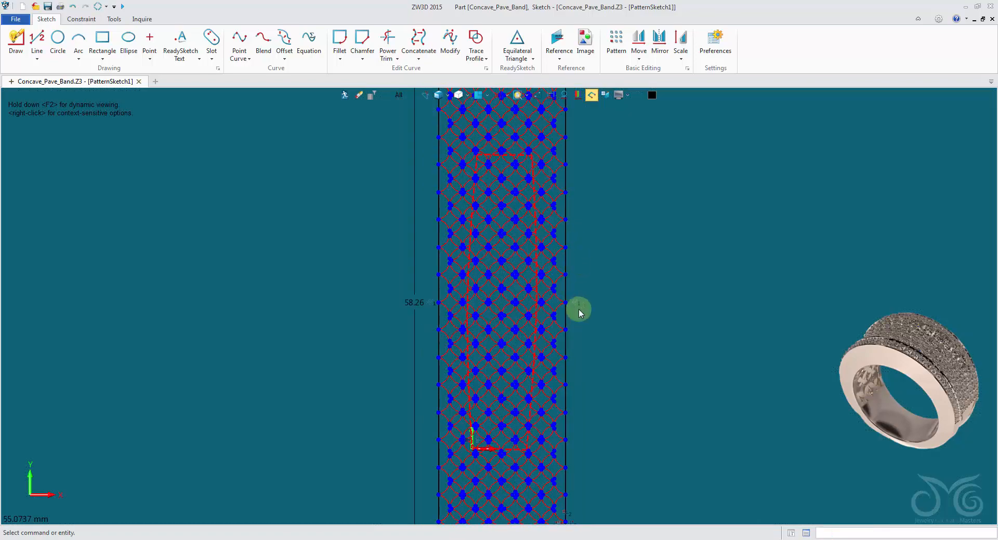
pyautogui.scroll(-3, 623, 301)
pyautogui.scroll(4, 649, 270)
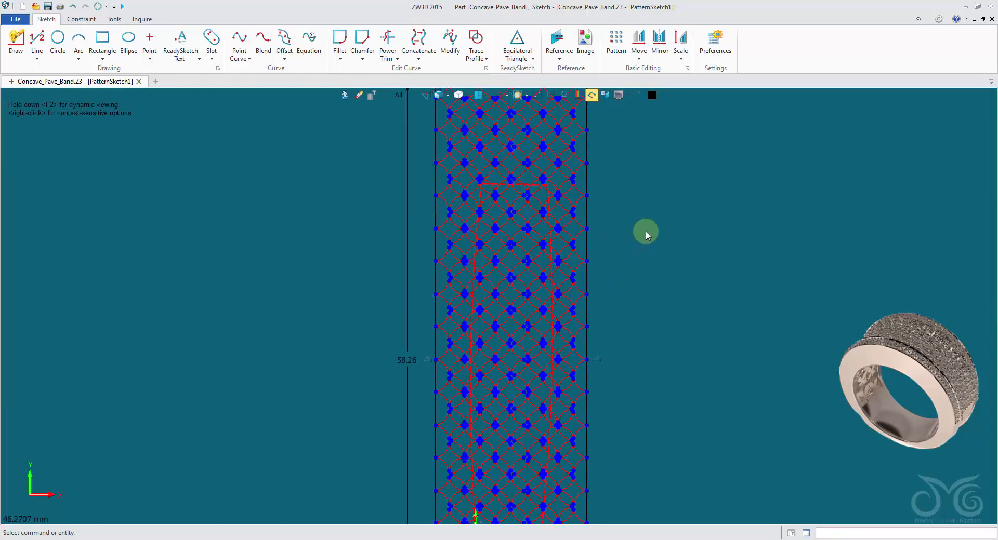
pyautogui.scroll(2, 646, 236)
pyautogui.click(564, 156)
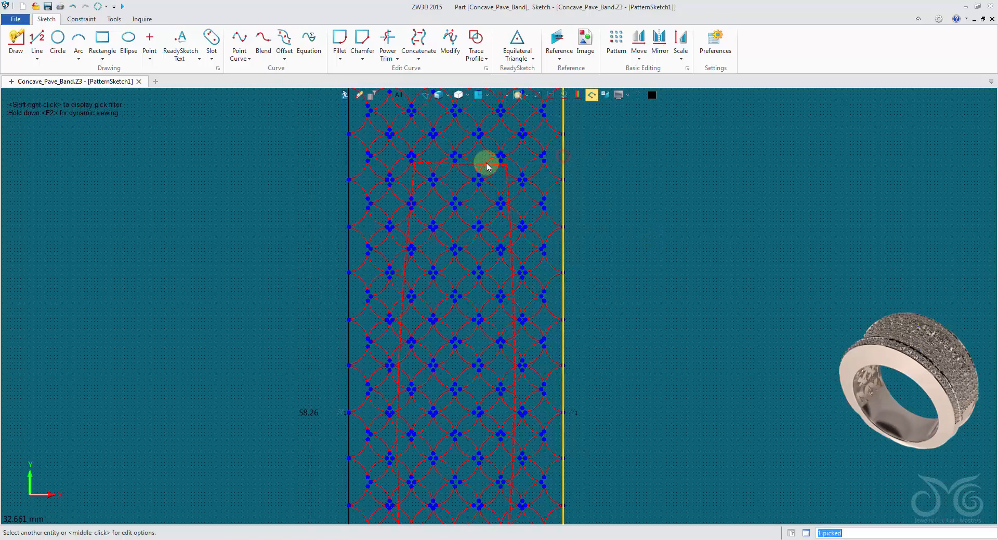
pyautogui.click(358, 156)
pyautogui.press('Delete')
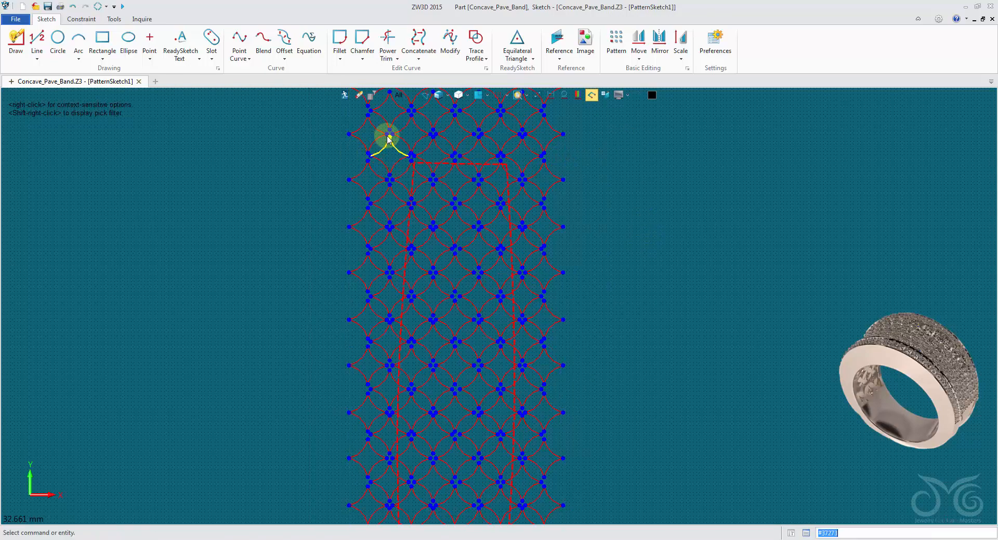
# Delete the bounding rectangle's upper and lower edges together with the surplus lattice rows beyond both ends of the outline
pyautogui.scroll(-3, 411, 169)
pyautogui.moveTo(411, 169); pyautogui.dragTo(395, 289, button='middle')
pyautogui.moveTo(316, 158); pyautogui.dragTo(567, 240)
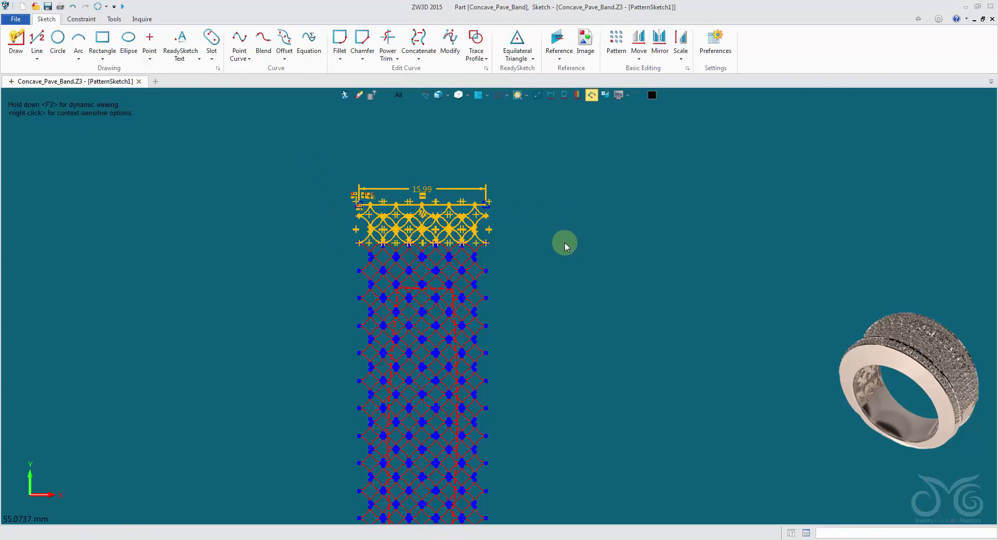
pyautogui.press('Delete')
pyautogui.moveTo(508, 407); pyautogui.dragTo(535, 127, button='middle')
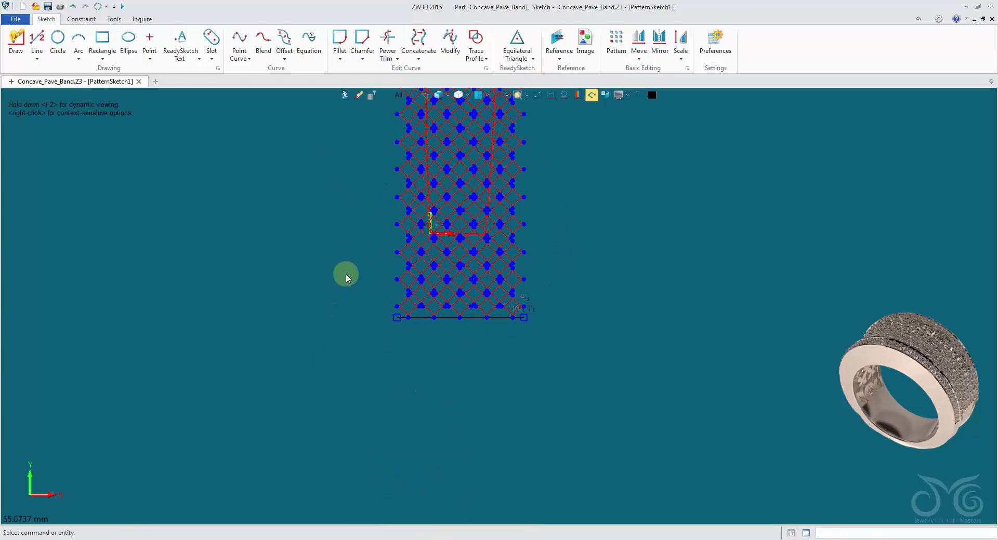
pyautogui.moveTo(347, 278); pyautogui.dragTo(608, 383)
pyautogui.press('Delete')
pyautogui.moveTo(588, 229); pyautogui.dragTo(526, 401, button='middle')
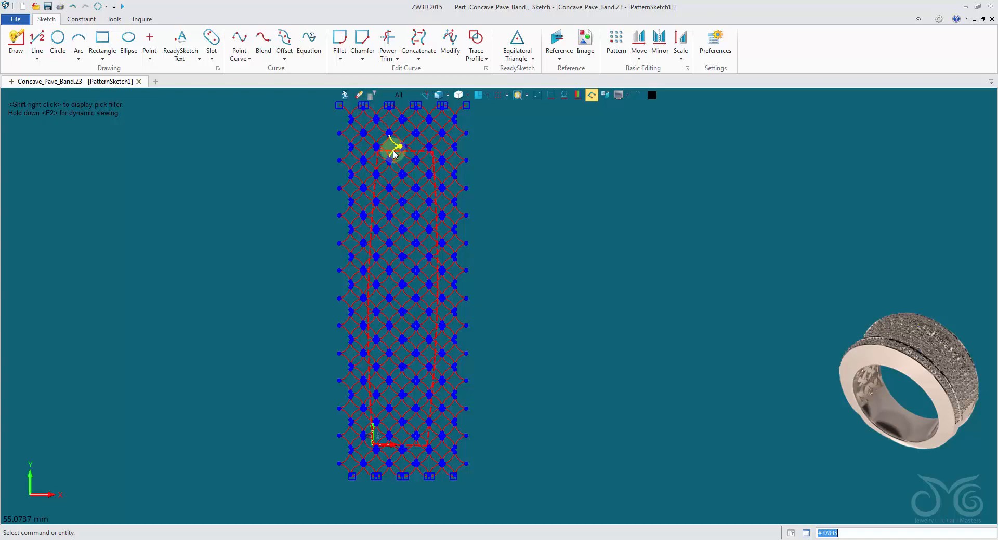
# Start an Intersect Regions operation with the four edges of the unfolded face's outline as the first region
pyautogui.scroll(4, 341, 153)
pyautogui.scroll(-3, 309, 155)
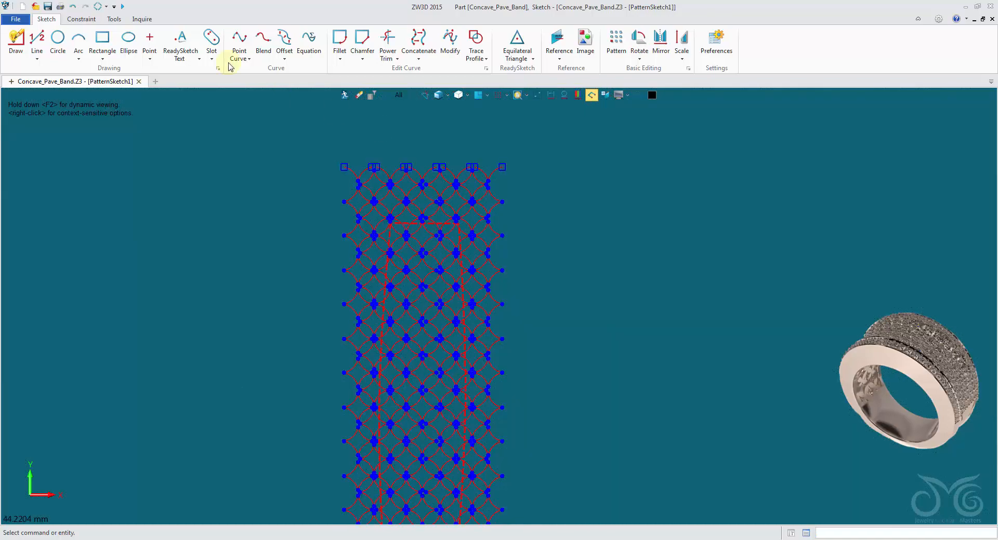
pyautogui.click(122, 8)
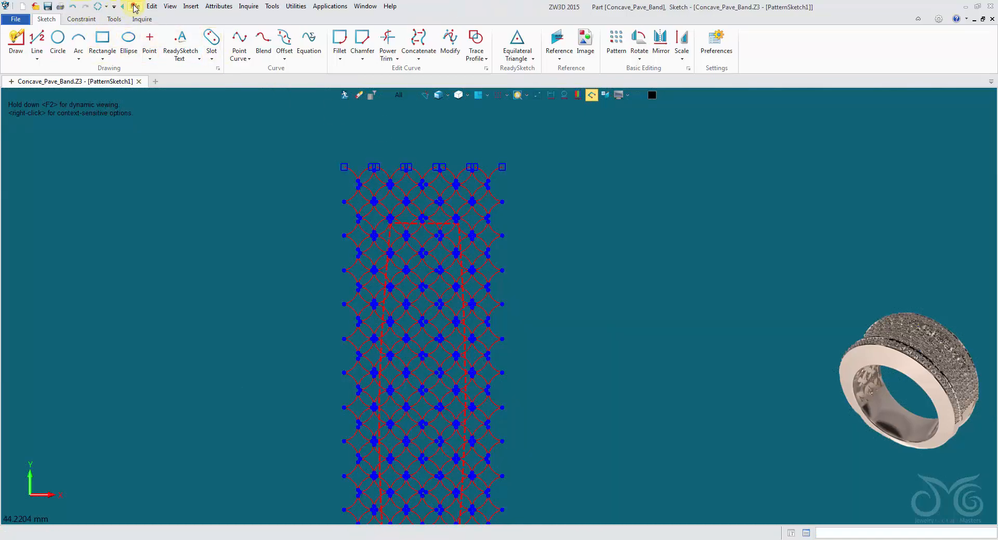
pyautogui.click(135, 7)
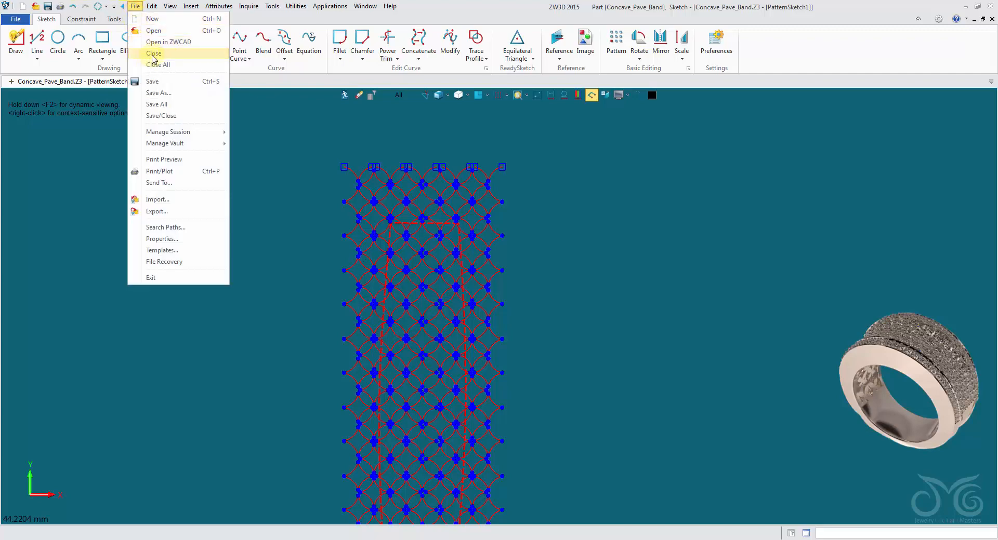
pyautogui.moveTo(155, 11)
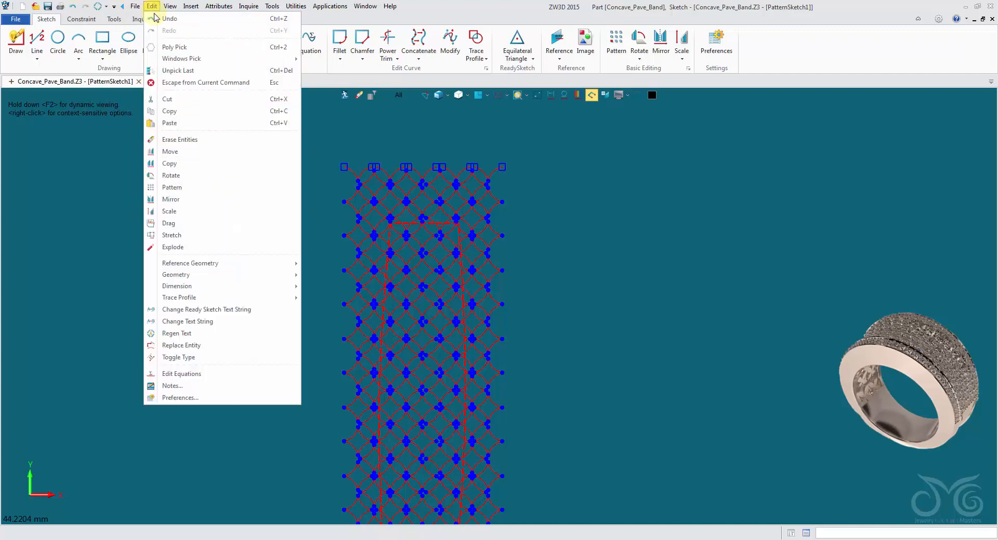
pyautogui.moveTo(267, 274)
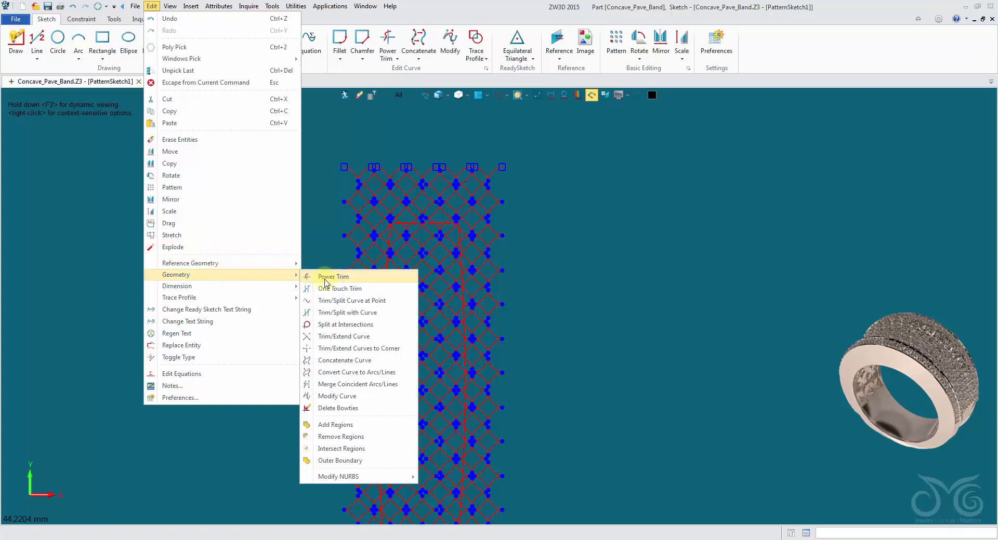
pyautogui.click(377, 450)
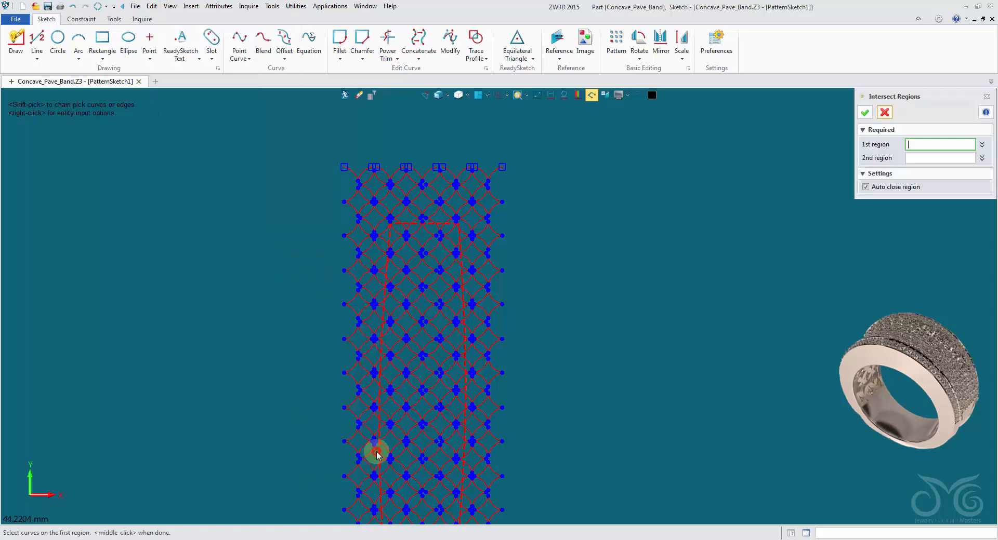
pyautogui.click(391, 421)
pyautogui.click(406, 224)
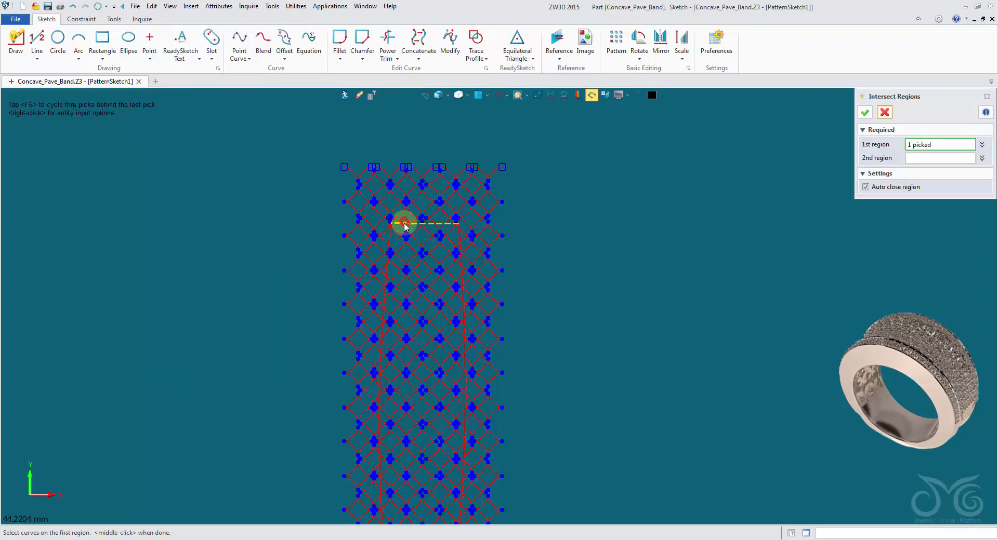
pyautogui.click(389, 230)
pyautogui.click(462, 245)
pyautogui.scroll(-3, 506, 376)
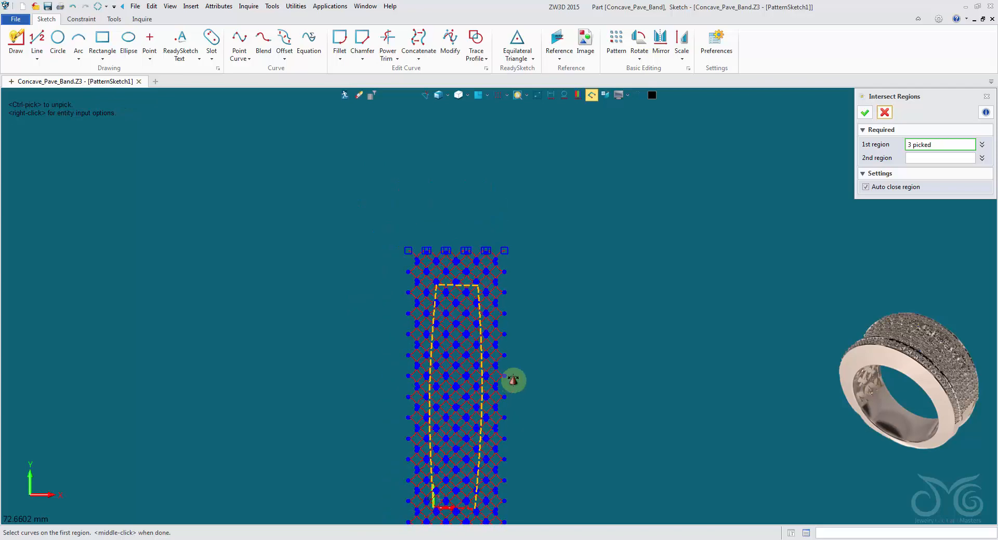
pyautogui.moveTo(512, 380); pyautogui.dragTo(506, 269, button='middle')
pyautogui.scroll(5, 457, 417)
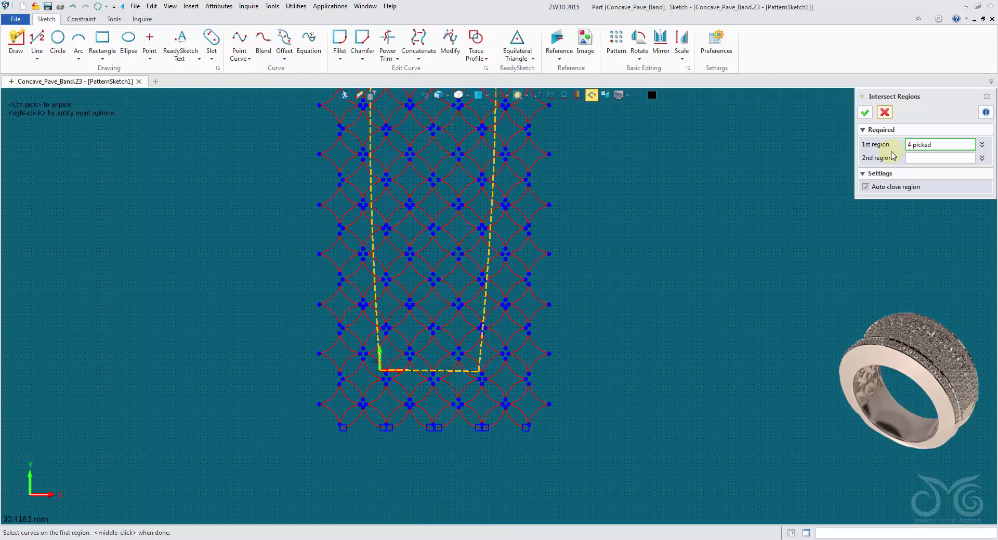
# Take the whole diamond lattice as the second region, keep auto close region on, and apply the intersection
pyautogui.click(931, 161)
pyautogui.scroll(-5, 716, 264)
pyautogui.moveTo(652, 314); pyautogui.dragTo(576, 439, button='middle')
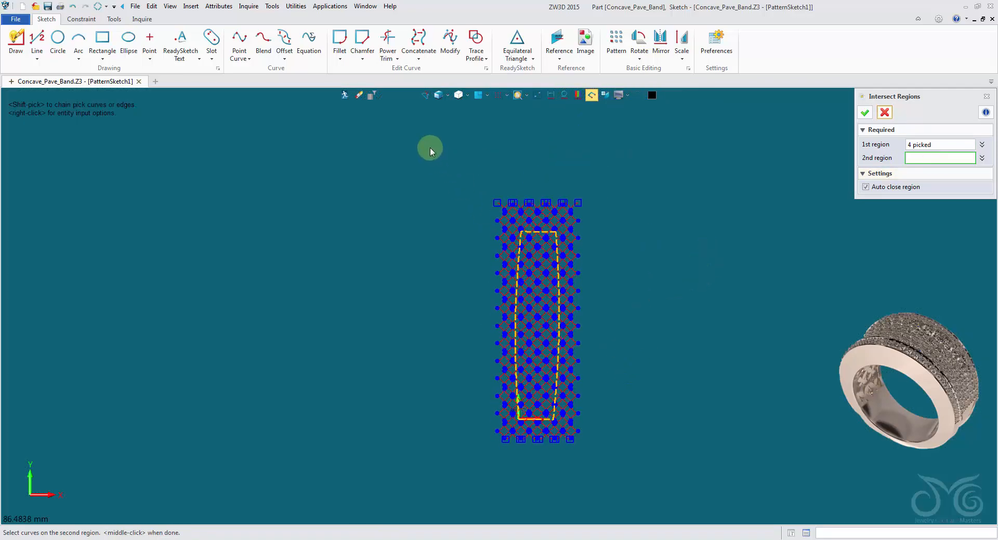
pyautogui.moveTo(430, 149); pyautogui.dragTo(716, 498)
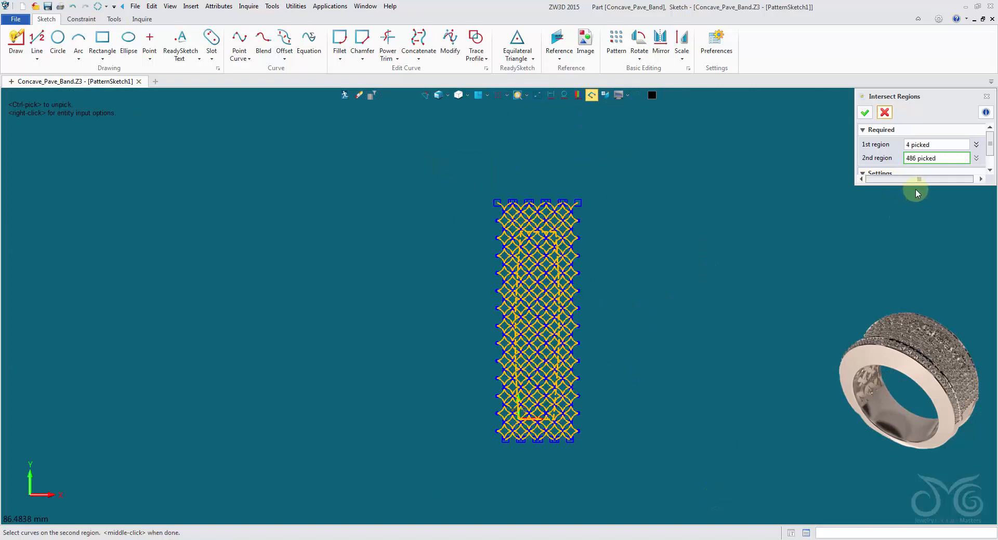
pyautogui.moveTo(916, 183); pyautogui.dragTo(915, 234)
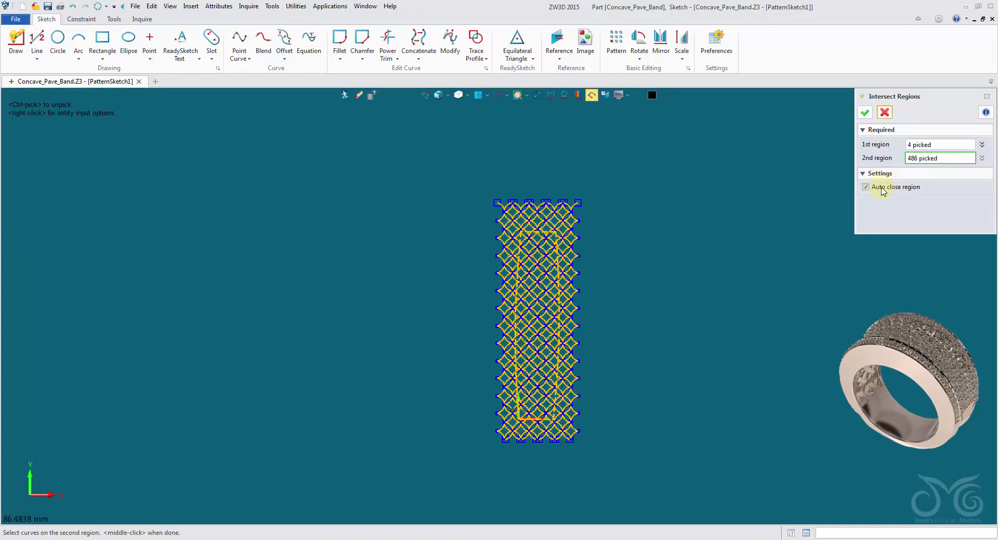
pyautogui.click(865, 113)
# Delete the tiny leftover lattice fragment at the left edge near the clipped pattern's upper end
pyautogui.moveTo(608, 239); pyautogui.dragTo(581, 279, button='middle')
pyautogui.scroll(6, 517, 223)
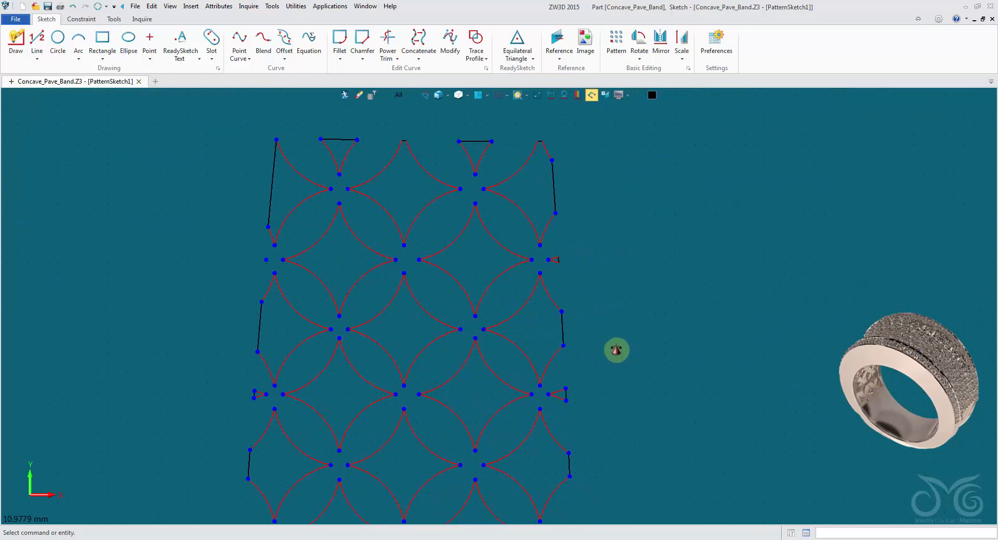
pyautogui.moveTo(617, 350); pyautogui.dragTo(630, 351, button='middle')
pyautogui.scroll(4, 278, 274)
pyautogui.scroll(6, 277, 275)
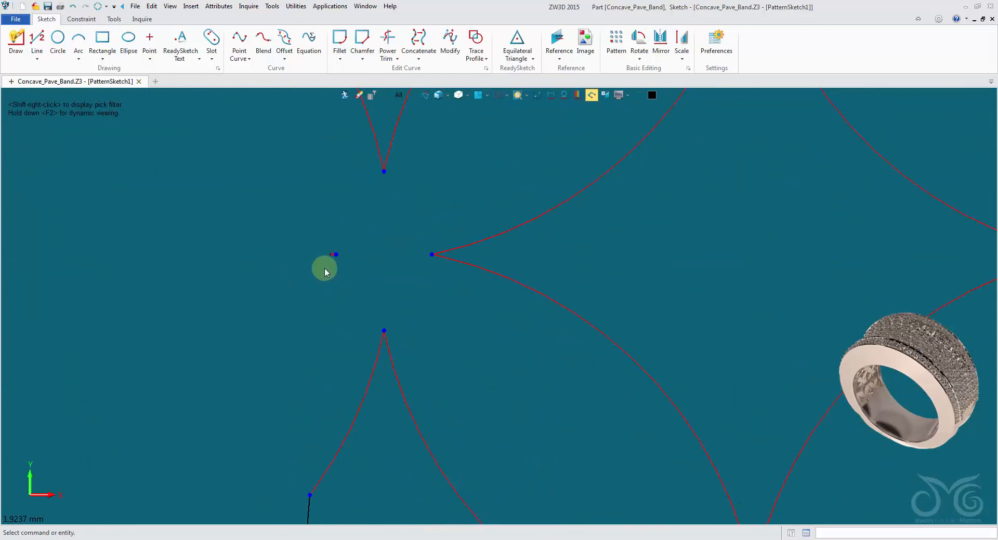
pyautogui.scroll(-4, 354, 233)
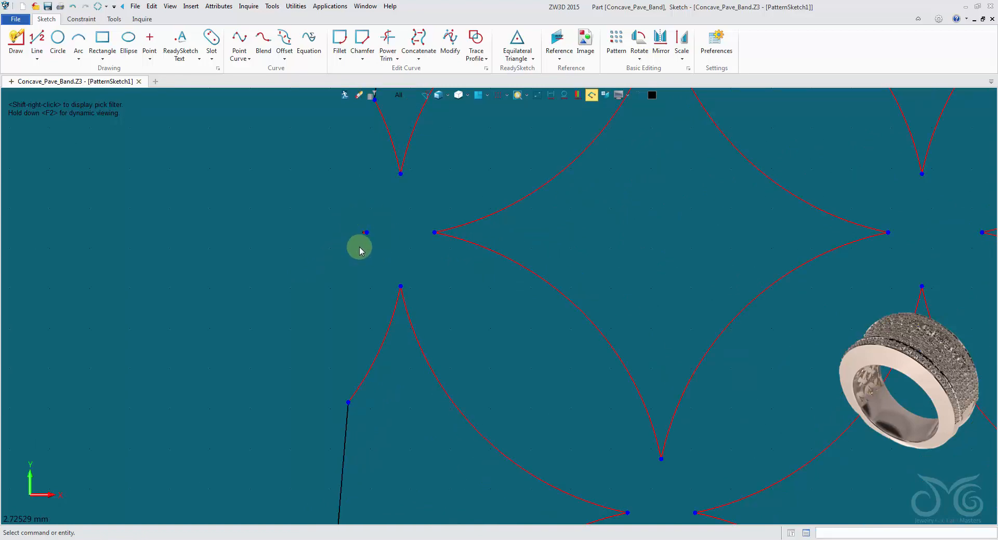
pyautogui.scroll(4, 362, 251)
pyautogui.scroll(-2, 365, 246)
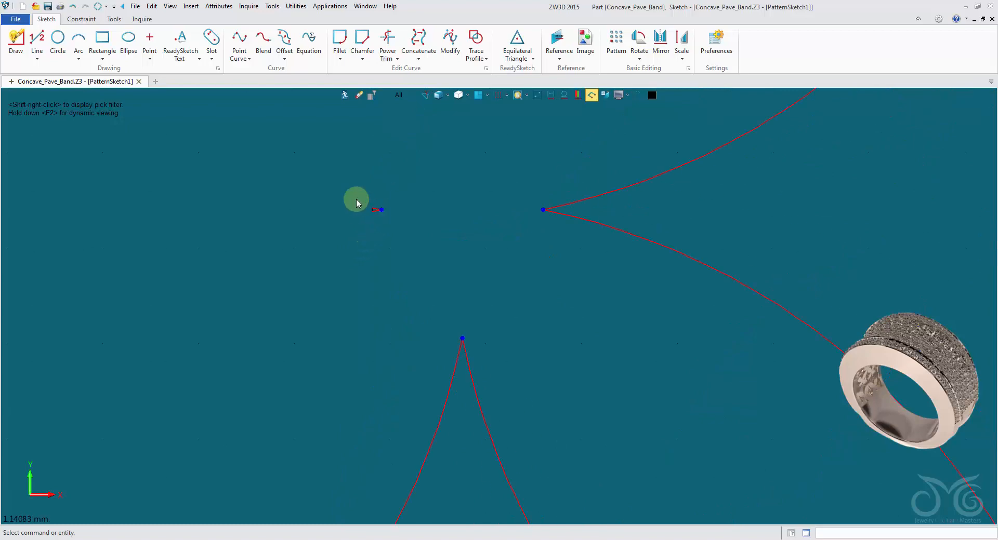
pyautogui.scroll(-8, 413, 244)
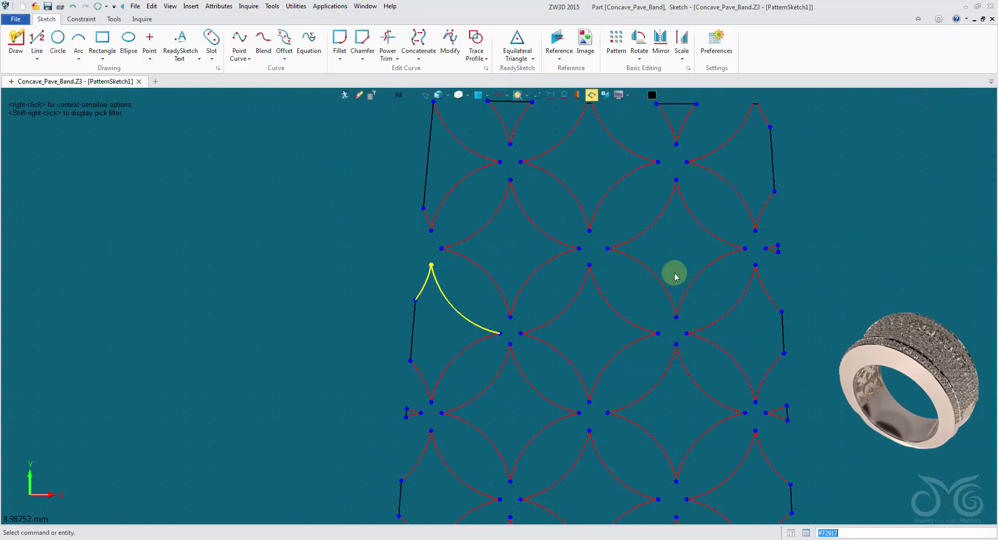
# Check the clipped cells along both long edges and delete the tiny leftover fragment at the right edge near the lower end
pyautogui.scroll(5, 711, 290)
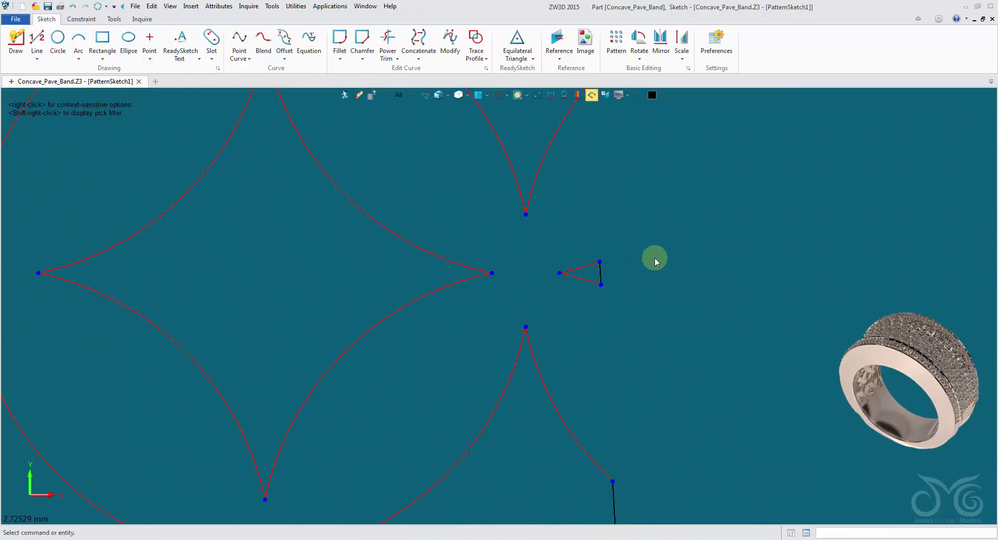
pyautogui.scroll(-5, 410, 363)
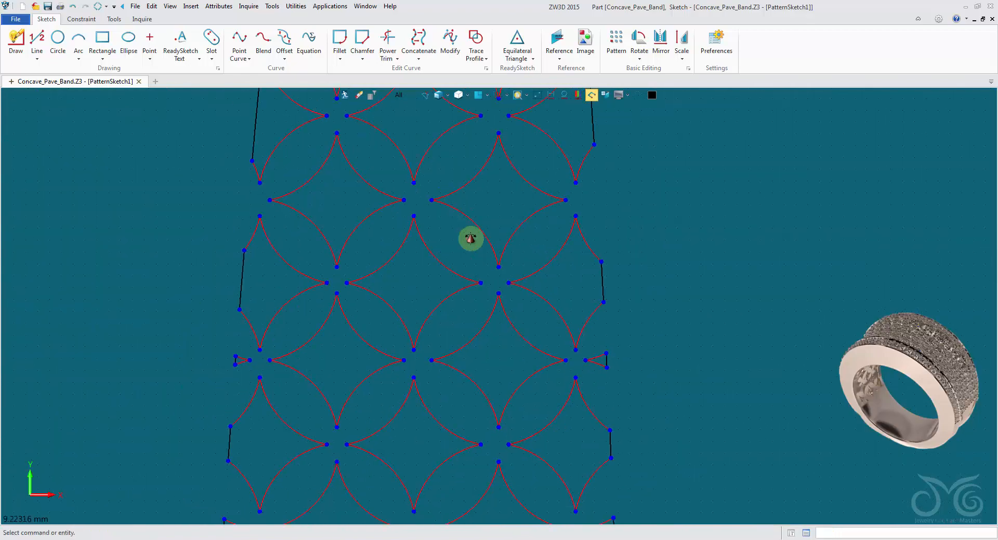
pyautogui.scroll(1, 263, 401)
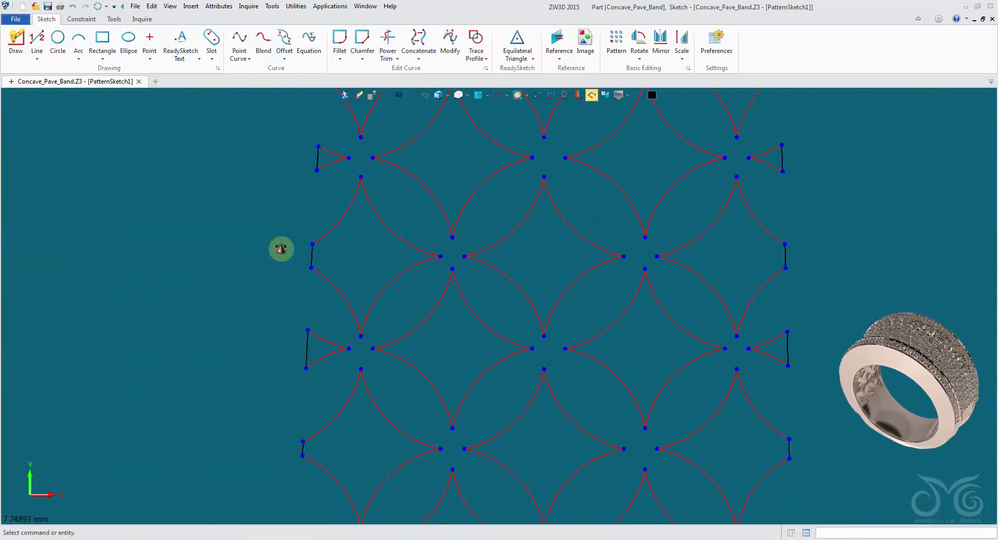
pyautogui.scroll(-3, 274, 258)
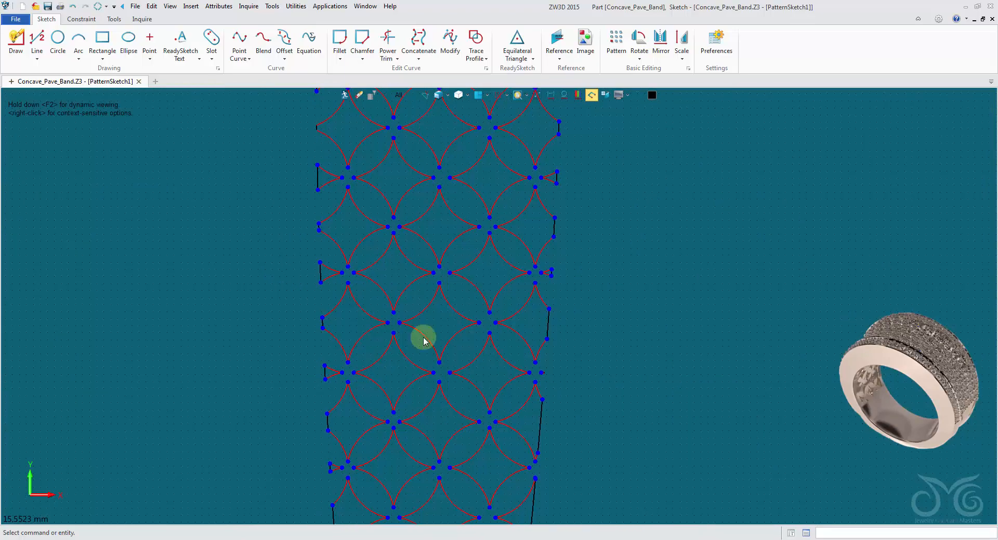
pyautogui.scroll(5, 508, 346)
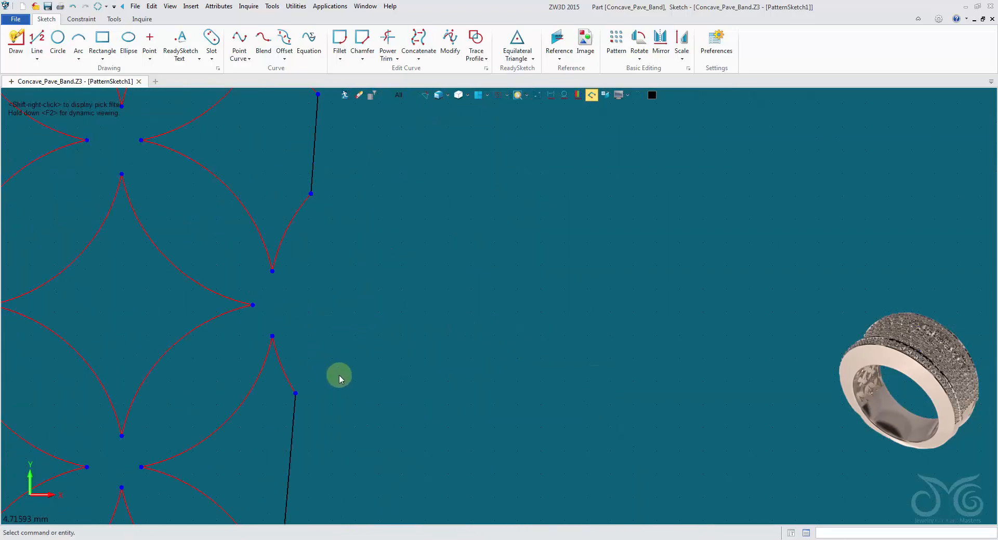
pyautogui.scroll(-3, 399, 371)
pyautogui.scroll(-1, 427, 319)
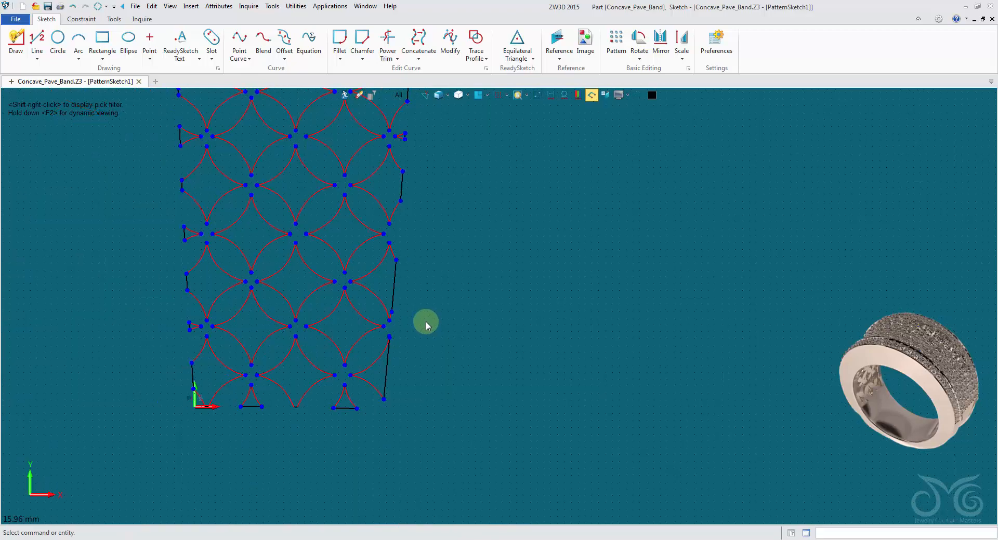
pyautogui.scroll(4, 188, 406)
pyautogui.scroll(-4, 207, 408)
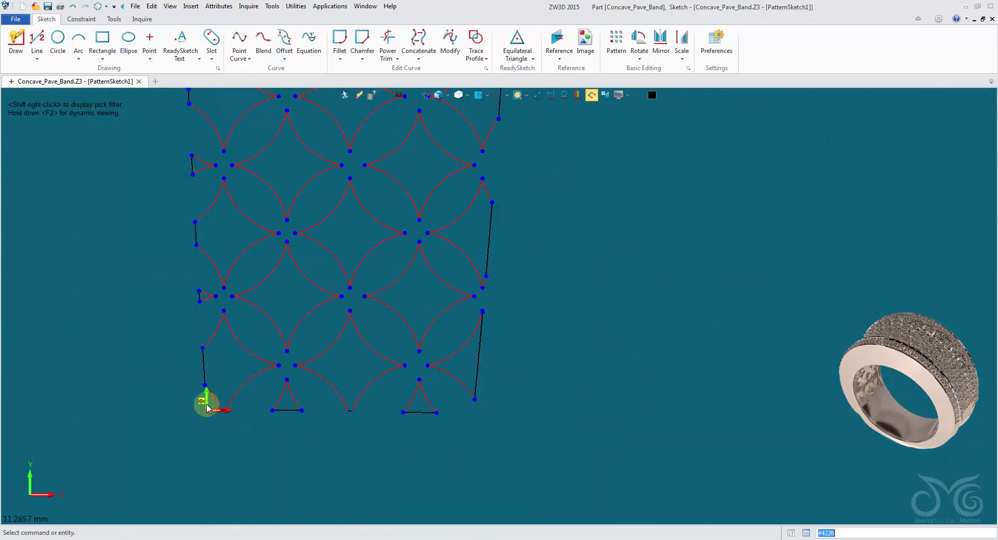
# Measure the distance between the two curved sides of the small clipped triangle on the lower part of the right edge
pyautogui.scroll(4, 456, 292)
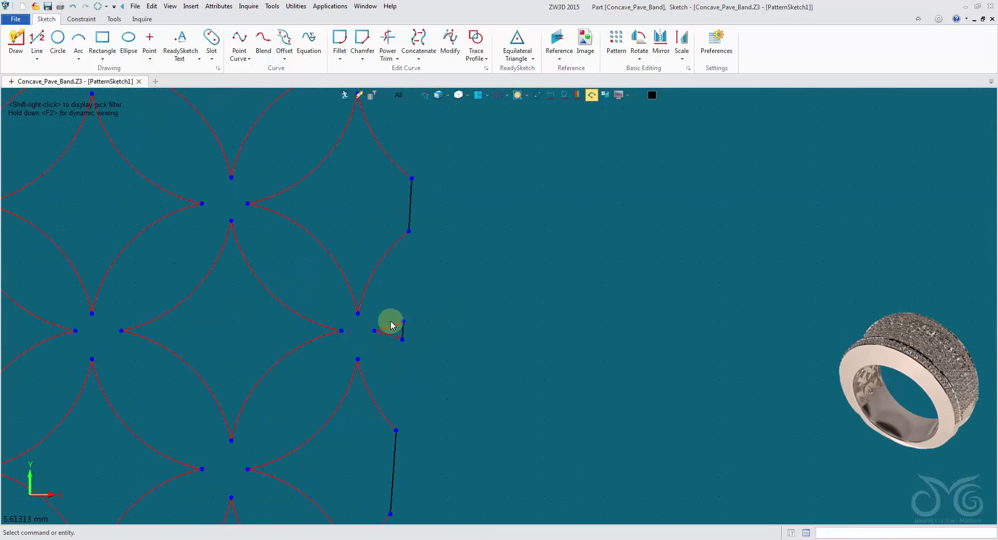
pyautogui.click(142, 19)
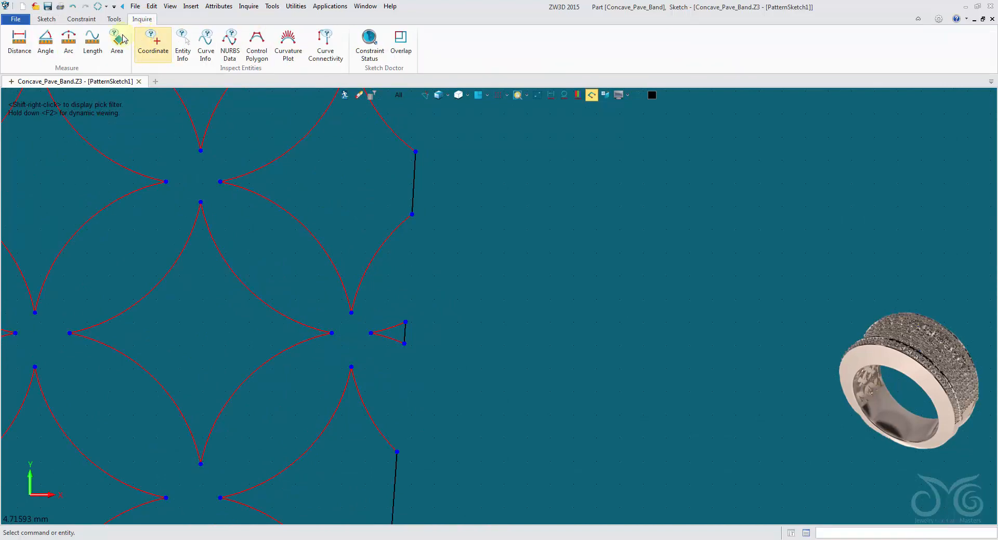
pyautogui.click(19, 42)
pyautogui.scroll(3, 469, 293)
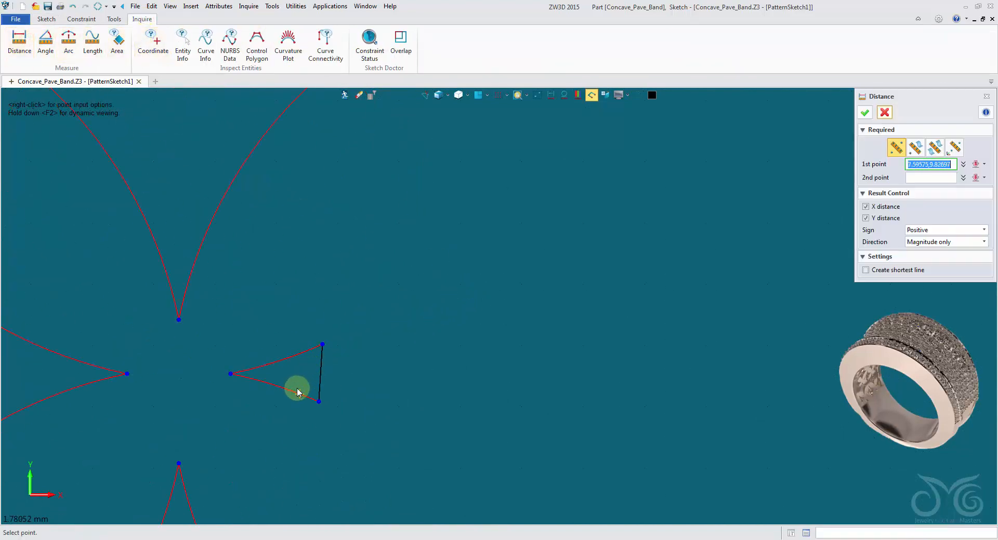
pyautogui.click(300, 354)
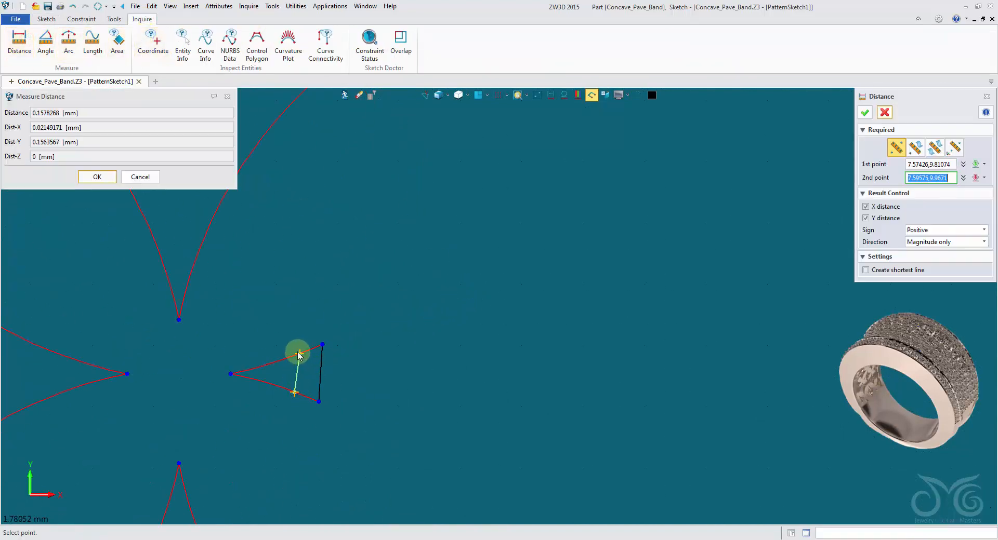
pyautogui.click(140, 176)
pyautogui.scroll(-1, 380, 249)
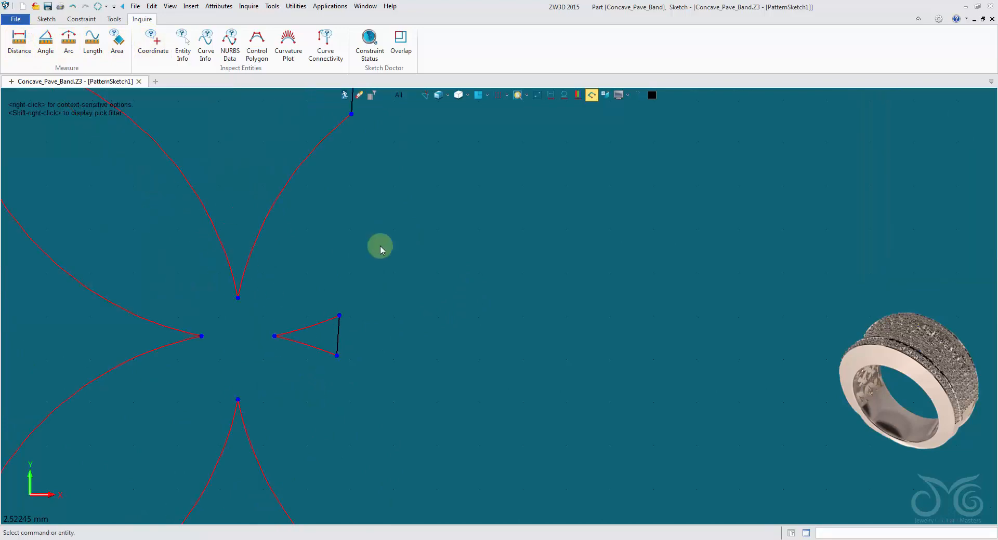
# Delete the small clipped triangle at the left edge in the upper part of the lattice
pyautogui.scroll(-4, 380, 249)
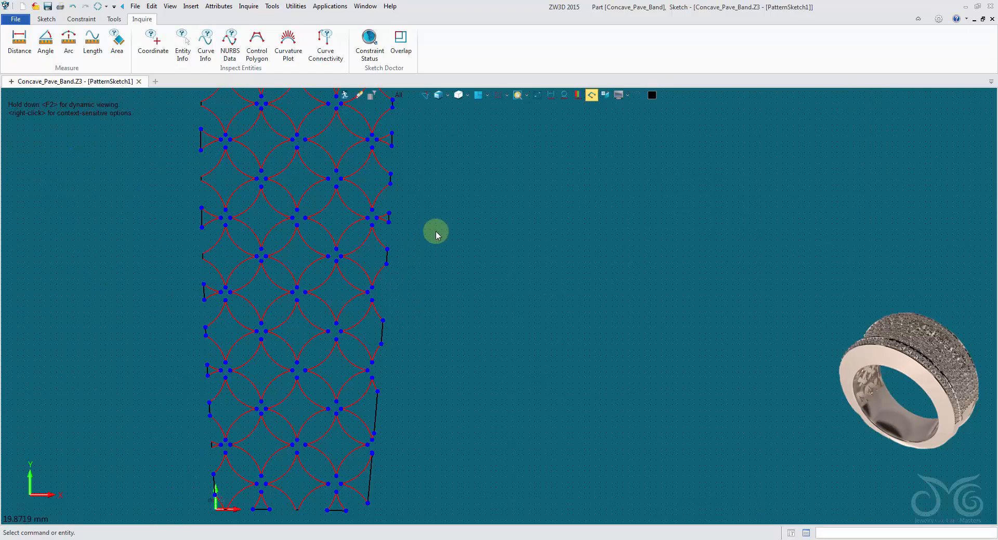
pyautogui.moveTo(436, 232)
pyautogui.mouseDown(button='middle')
pyautogui.moveTo(439, 349)
pyautogui.moveTo(344, 392)
pyautogui.mouseUp(button='middle')
pyautogui.scroll(-3, 344, 392)
pyautogui.scroll(5, 339, 192)
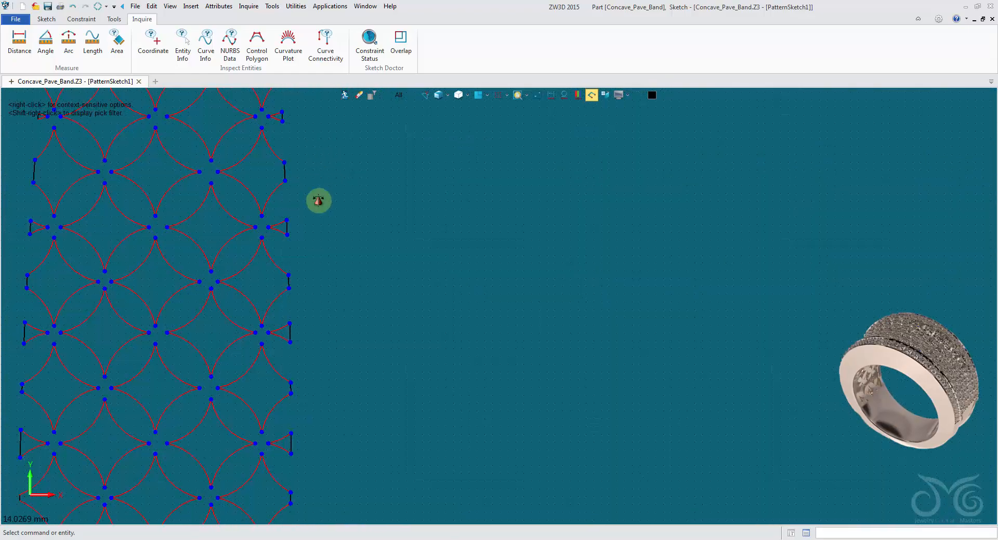
pyautogui.moveTo(318, 200); pyautogui.dragTo(372, 354, button='middle')
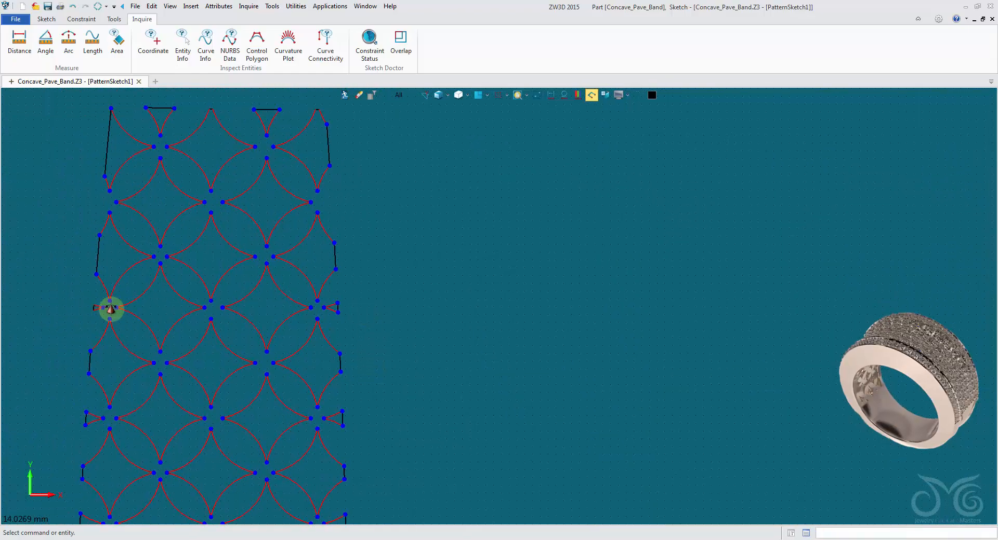
pyautogui.scroll(2, 111, 306)
pyautogui.moveTo(174, 270); pyautogui.dragTo(229, 305)
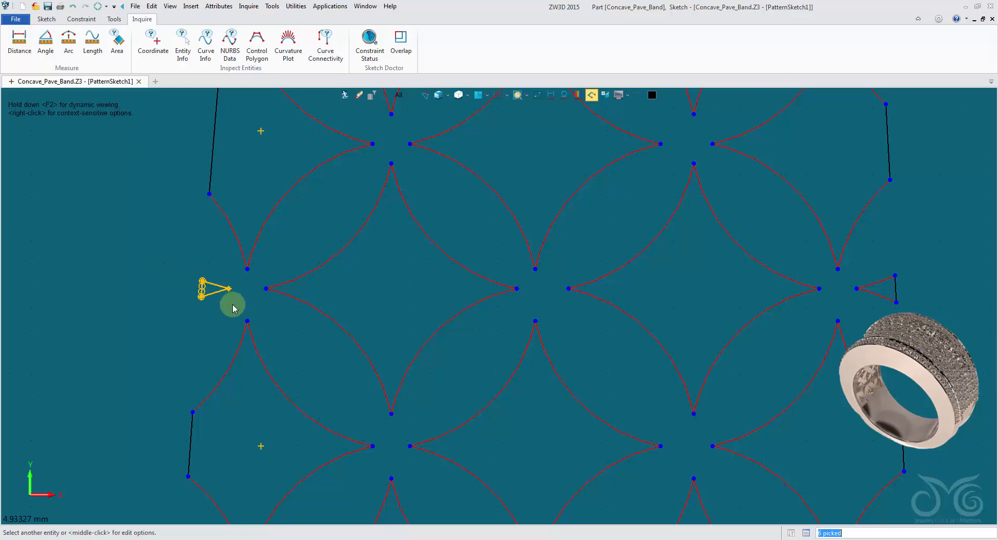
pyautogui.scroll(-2, 632, 320)
# Measure the distance across the small clipped triangle at the right edge in the upper part of the lattice
pyautogui.moveTo(716, 320); pyautogui.dragTo(556, 320, button='middle')
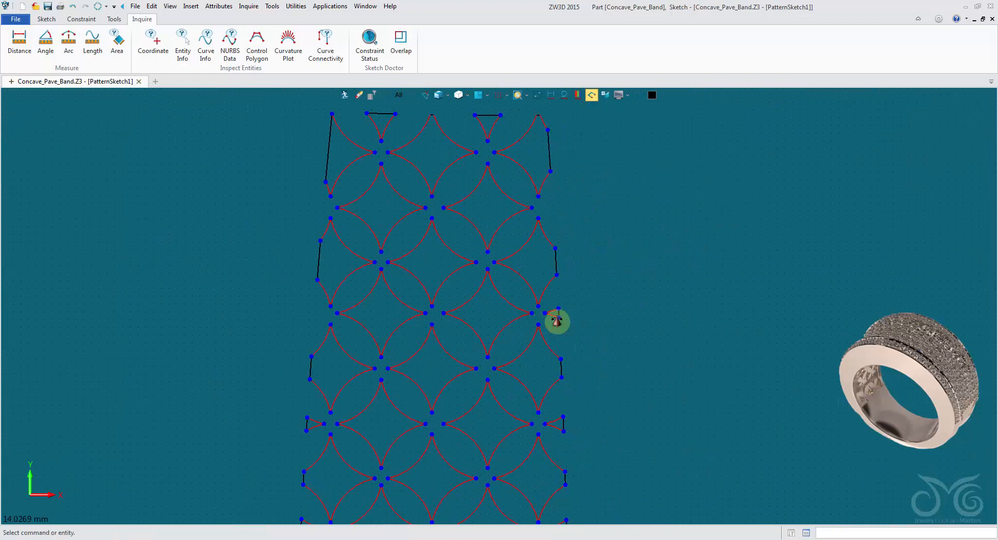
pyautogui.scroll(2, 557, 321)
pyautogui.click(21, 45)
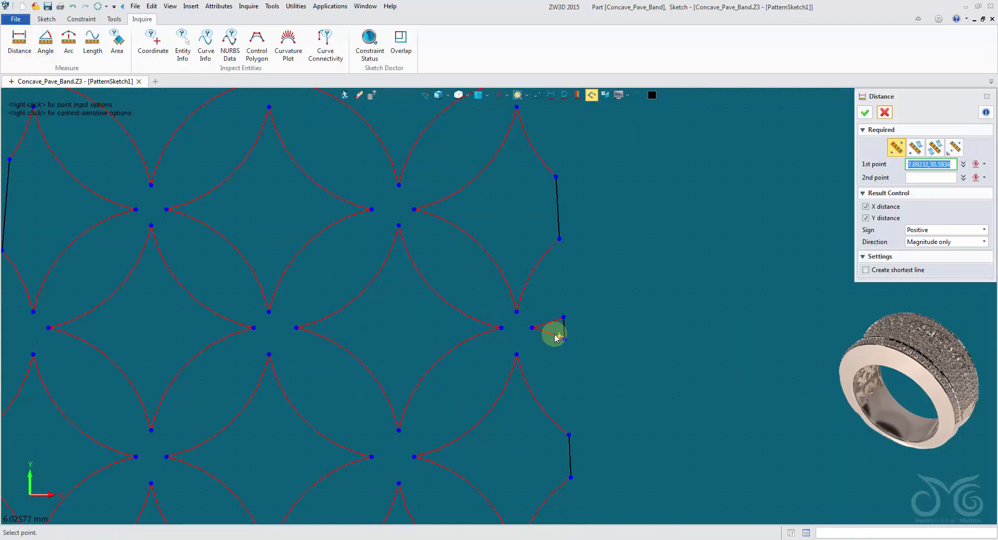
pyautogui.click(556, 335)
pyautogui.click(563, 318)
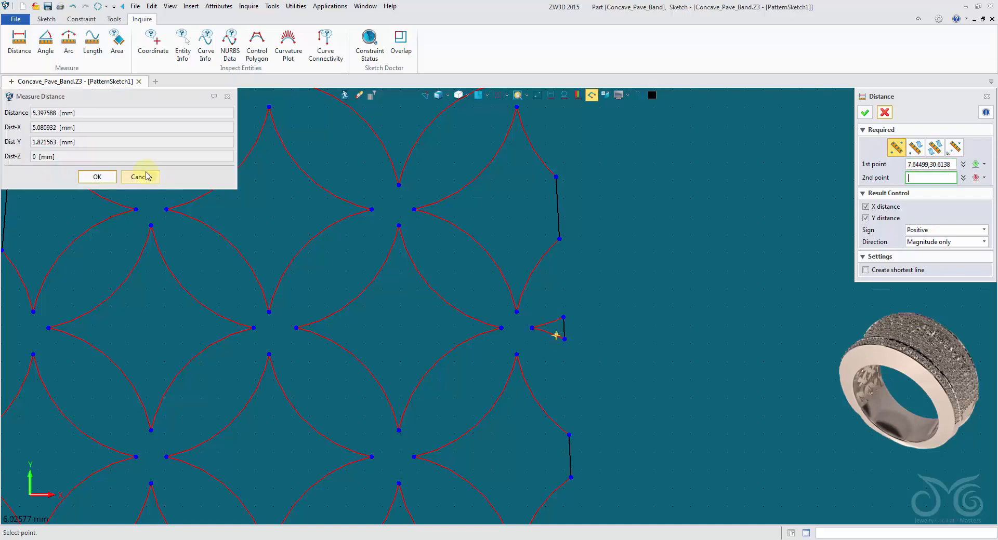
pyautogui.click(139, 176)
pyautogui.scroll(-2, 260, 333)
pyautogui.scroll(-2, 424, 208)
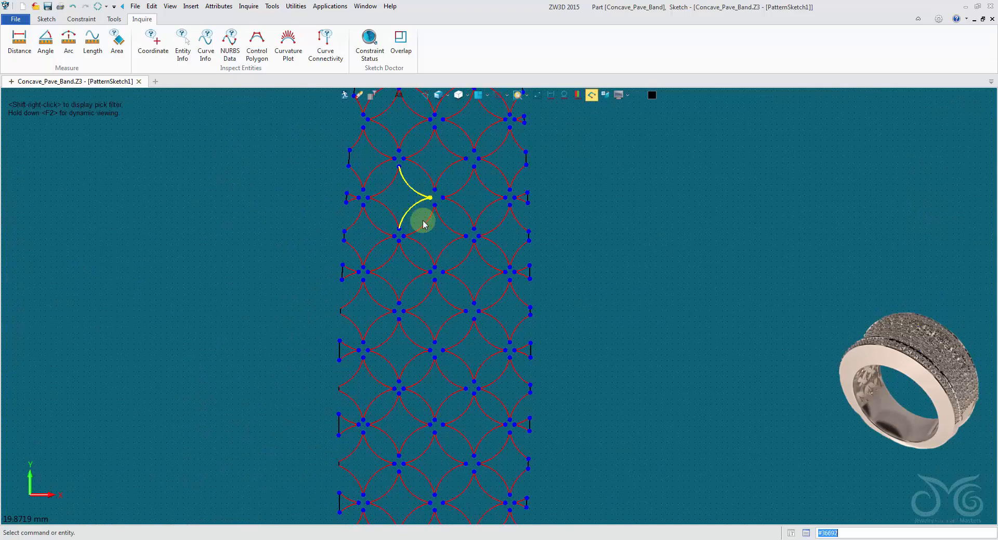
# Measure the distance between the two outer corners of the small clipped triangle at the lattice's left edge near the lower end
pyautogui.scroll(3, 422, 479)
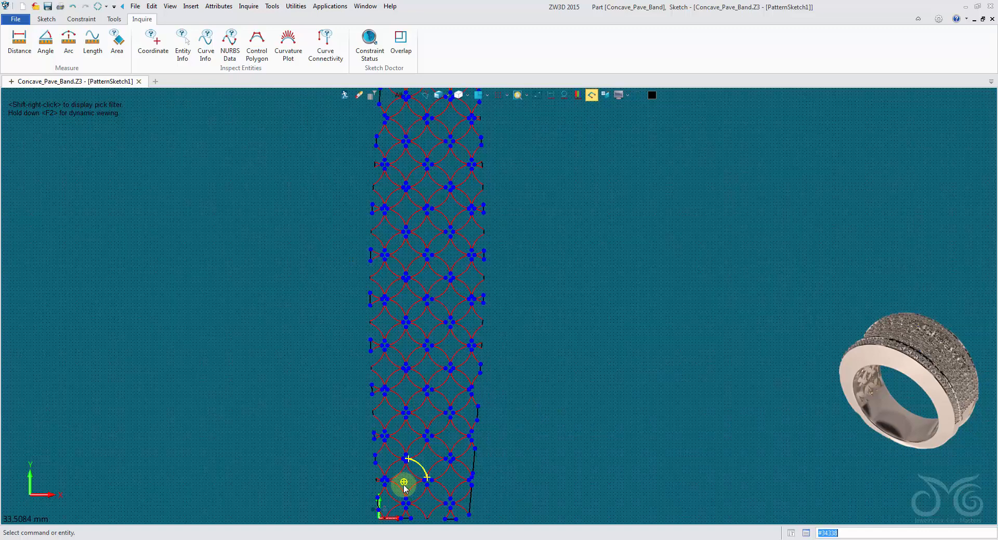
pyautogui.scroll(2, 311, 283)
pyautogui.scroll(1, 311, 283)
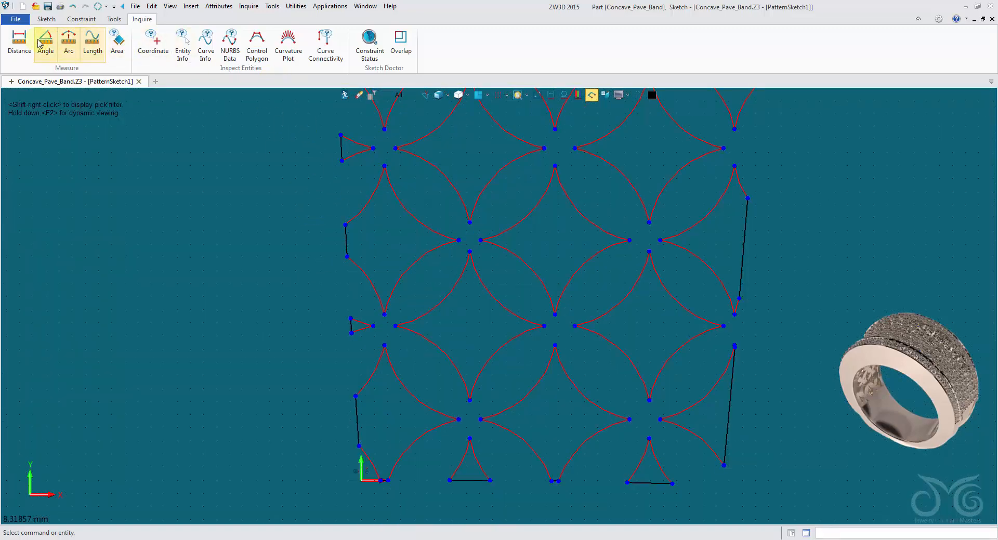
pyautogui.click(19, 42)
pyautogui.scroll(2, 391, 348)
pyautogui.click(299, 281)
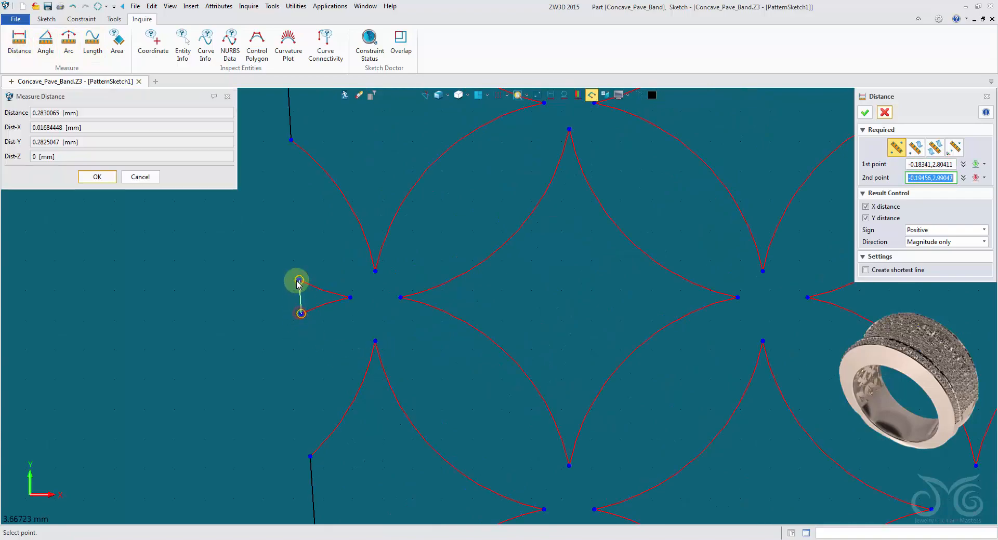
pyautogui.click(141, 176)
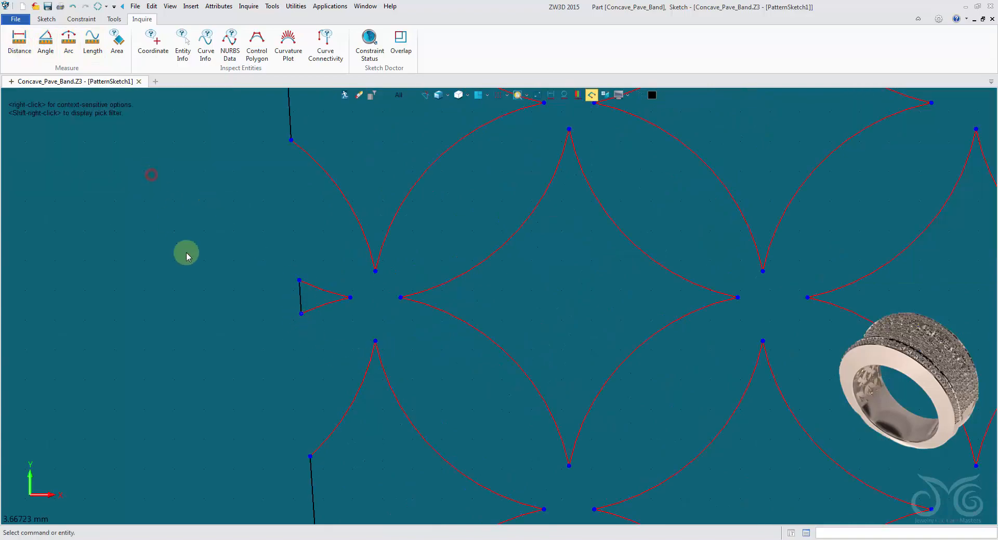
# Review the remaining clipped cells along both long edges of the lattice and exit the pattern sketch
pyautogui.scroll(-3, 195, 284)
pyautogui.scroll(-3, 195, 284)
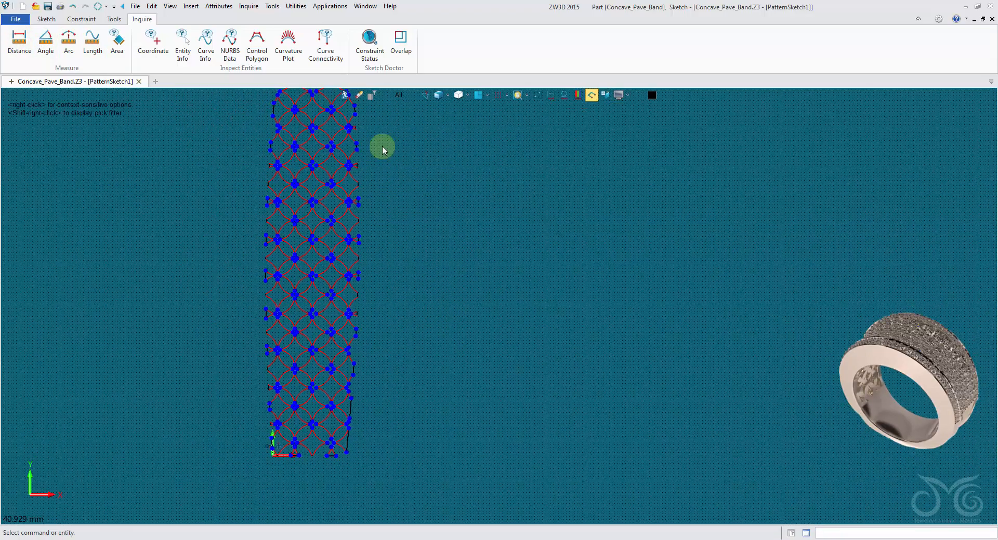
pyautogui.scroll(-1, 391, 190)
pyautogui.moveTo(392, 190); pyautogui.dragTo(401, 210, button='middle')
pyautogui.scroll(1, 370, 225)
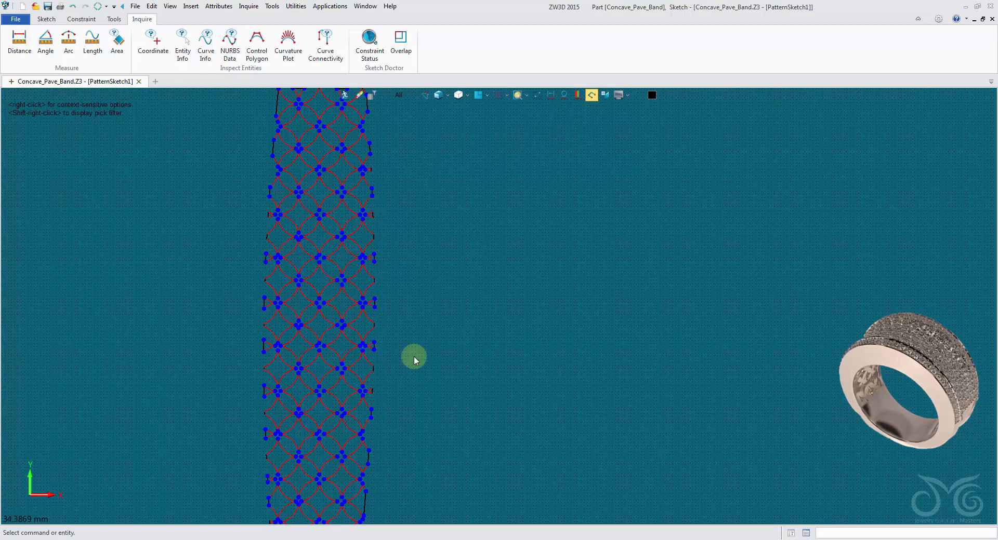
pyautogui.moveTo(370, 405); pyautogui.dragTo(470, 301, button='middle')
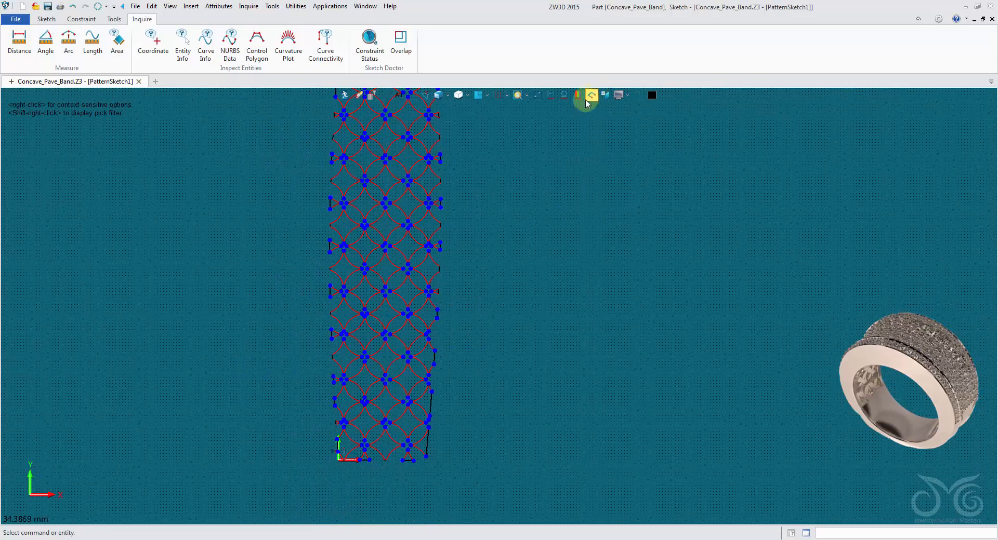
pyautogui.scroll(1, 481, 307)
pyautogui.scroll(-4, 409, 192)
pyautogui.moveTo(345, 201); pyautogui.dragTo(374, 286, button='middle')
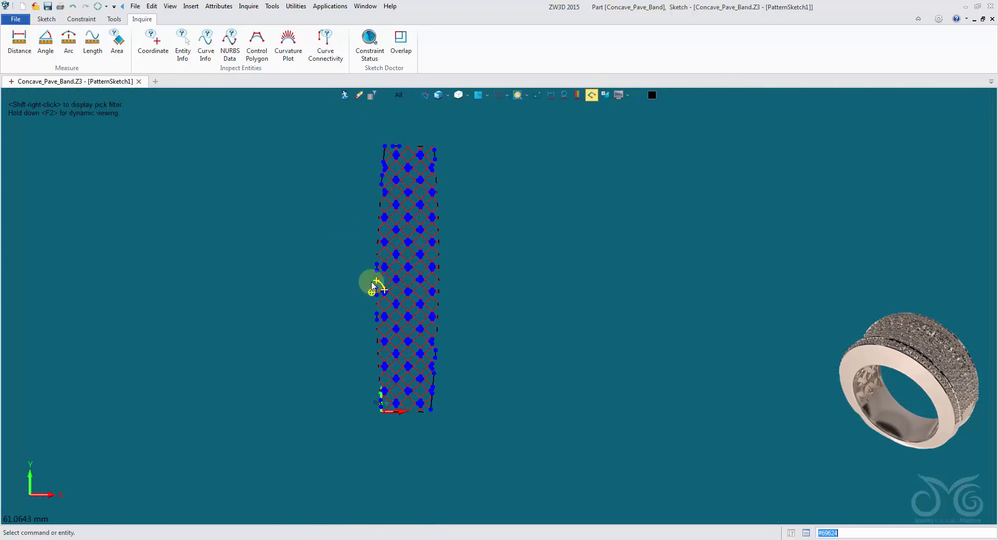
pyautogui.scroll(1, 371, 281)
pyautogui.moveTo(358, 249); pyautogui.dragTo(367, 284, button='middle')
pyautogui.click(345, 95)
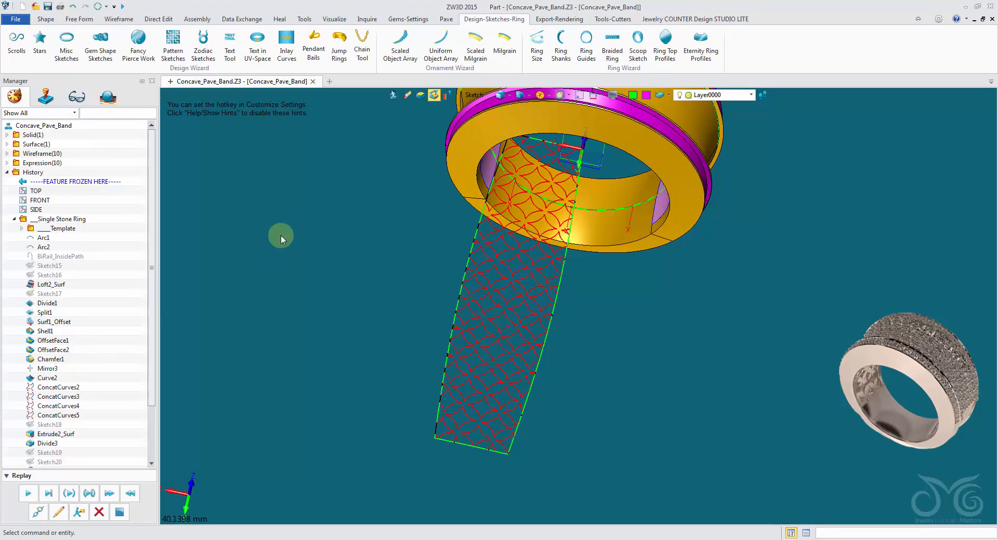
# Start an Extrude with a new curve list as its profile and pick the two long edges of the unfolded outline
pyautogui.moveTo(281, 235)
pyautogui.mouseDown(button='middle')
pyautogui.moveTo(310, 191)
pyautogui.moveTo(300, 147)
pyautogui.moveTo(260, 176)
pyautogui.mouseUp(button='middle')
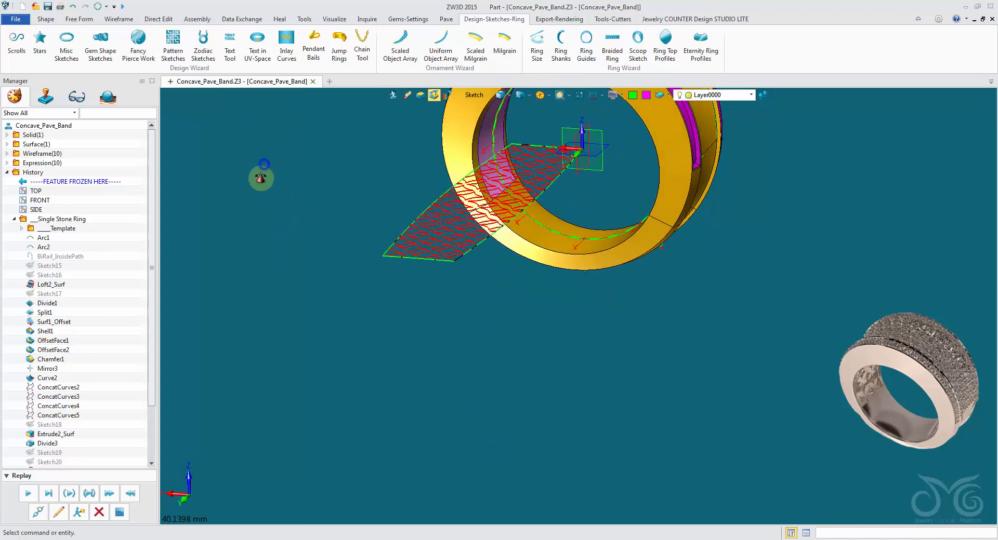
pyautogui.click(42, 19)
pyautogui.click(61, 44)
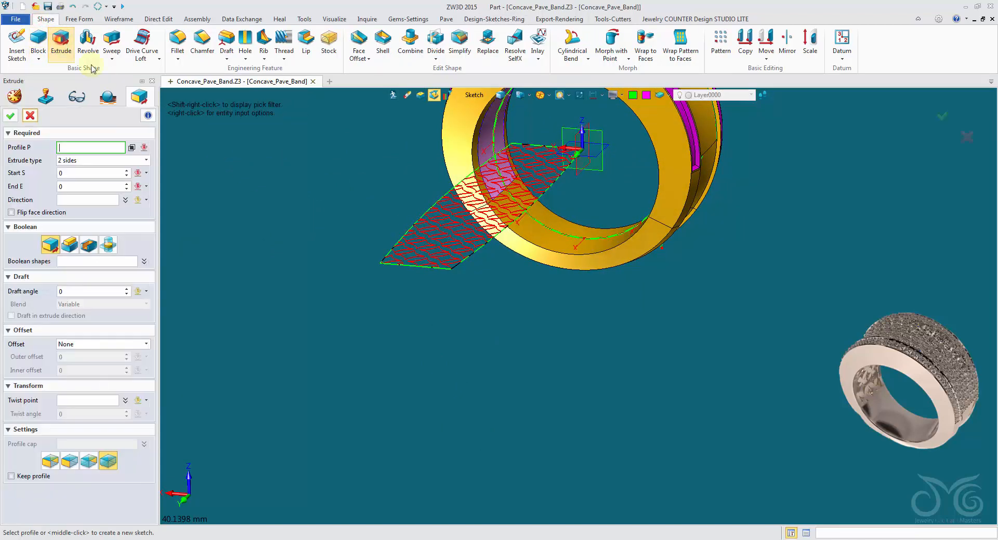
pyautogui.rightClick(271, 151)
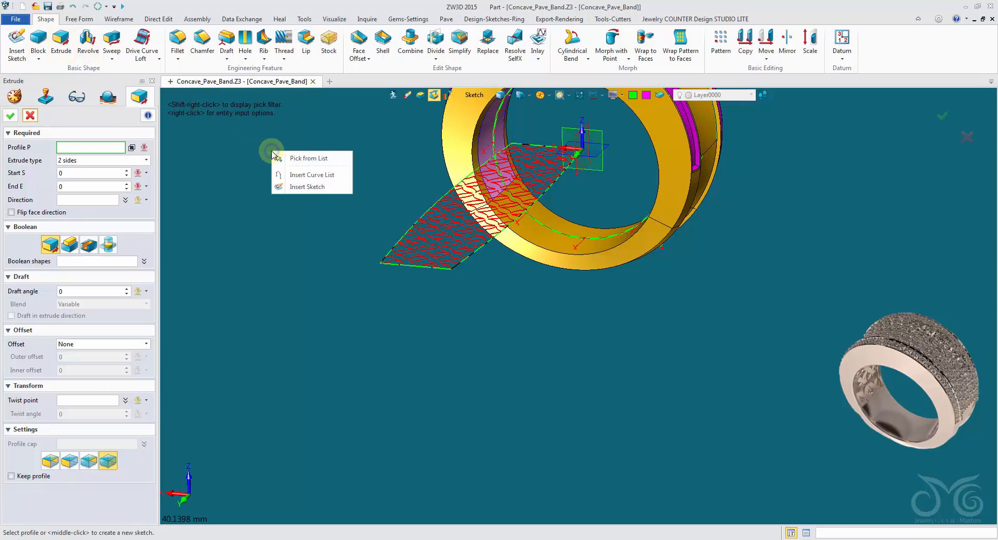
pyautogui.click(291, 175)
pyautogui.moveTo(350, 170); pyautogui.dragTo(382, 195, button='middle')
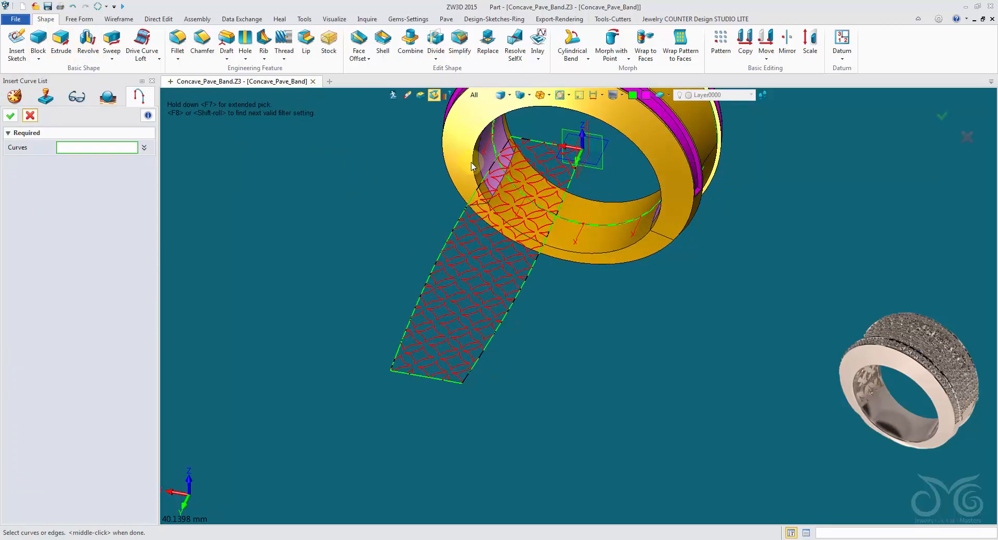
pyautogui.scroll(3, 472, 166)
pyautogui.click(520, 181)
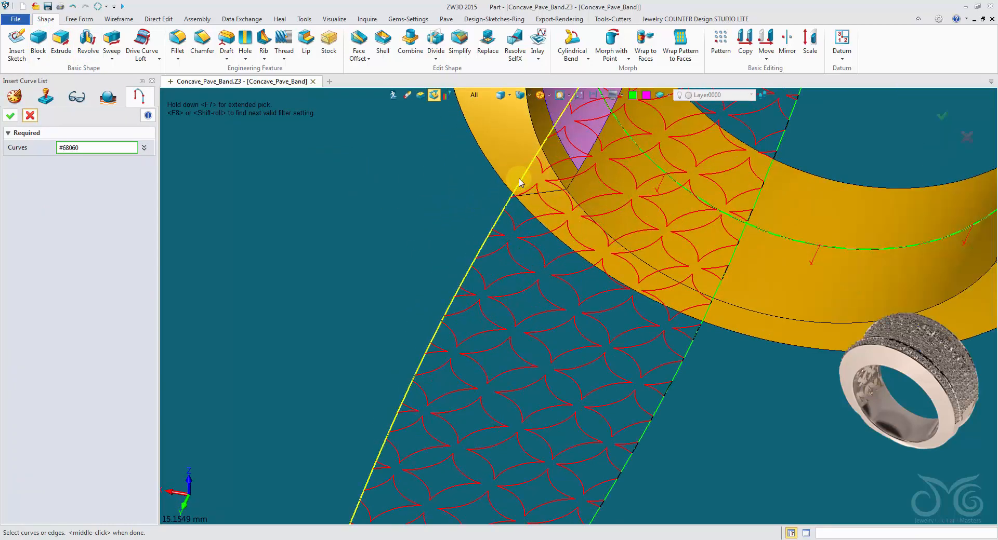
pyautogui.click(705, 290)
pyautogui.scroll(-5, 691, 306)
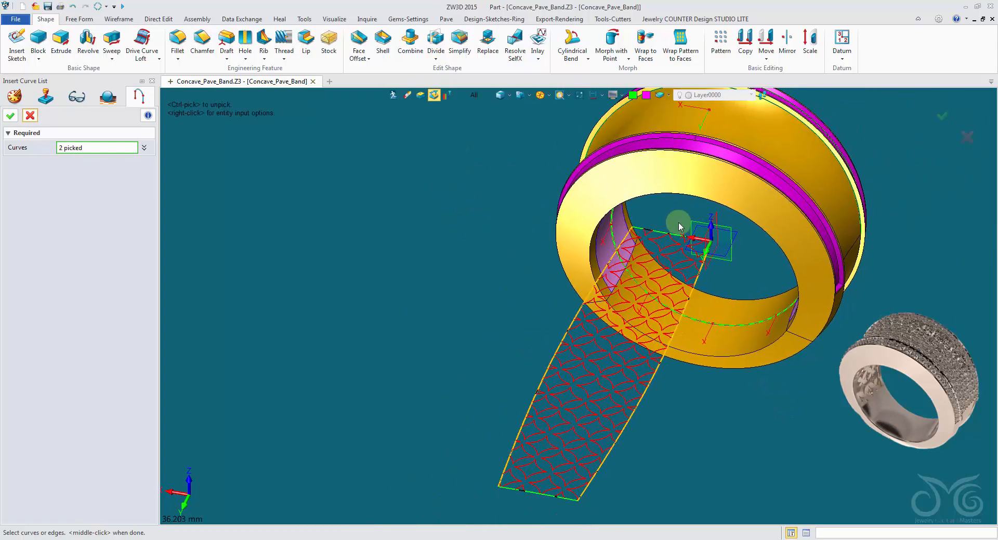
# Add the two short end edges of the unfolded outline to the curve list and accept it as the extrude profile
pyautogui.scroll(5, 678, 224)
pyautogui.click(632, 249)
pyautogui.scroll(-5, 628, 262)
pyautogui.moveTo(572, 410); pyautogui.dragTo(572, 277, button='middle')
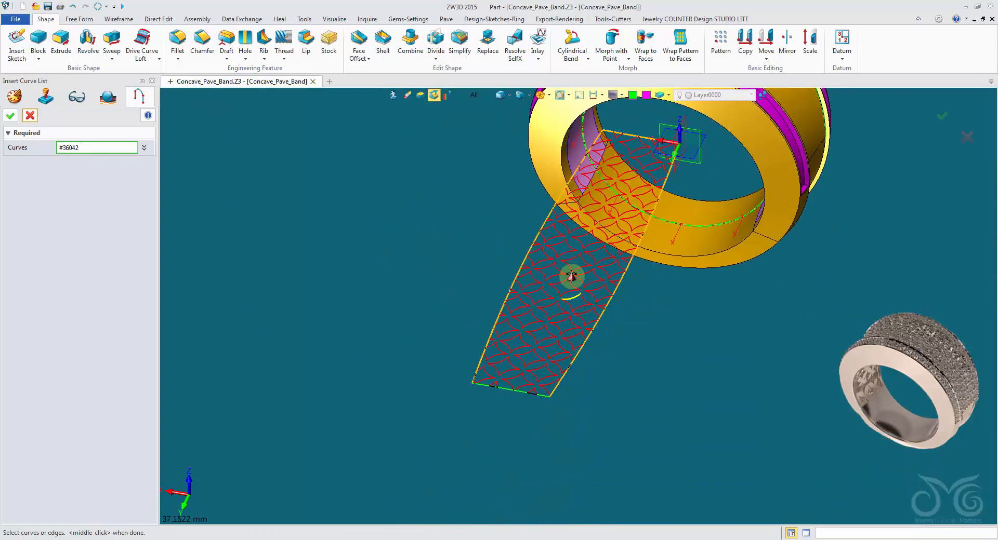
pyautogui.scroll(5, 474, 369)
pyautogui.scroll(-5, 385, 316)
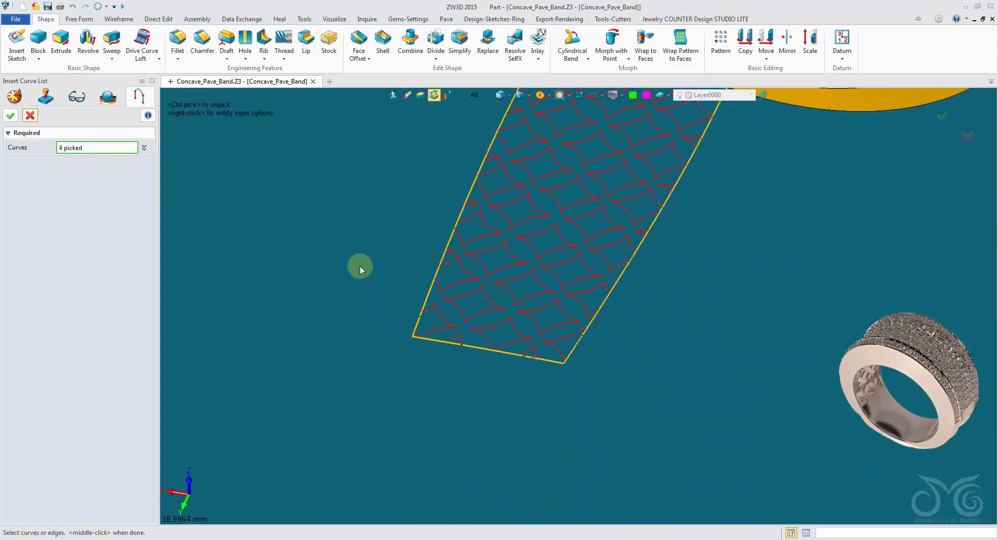
pyautogui.moveTo(359, 265); pyautogui.dragTo(325, 398, button='middle')
pyautogui.click(9, 118)
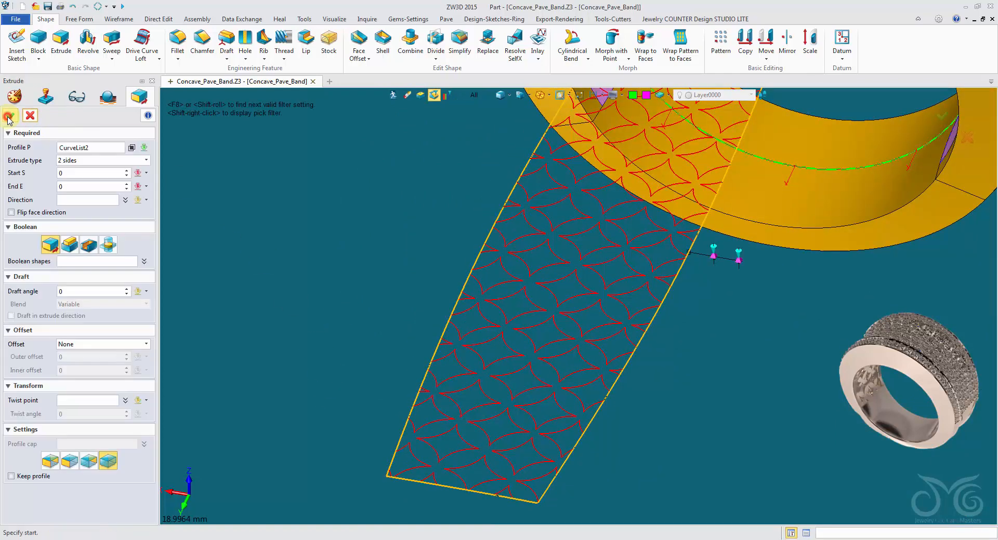
# Extrude the outline to one side by 0.5 mm as a solid strip capped at both ends
pyautogui.click(79, 161)
pyautogui.click(75, 173)
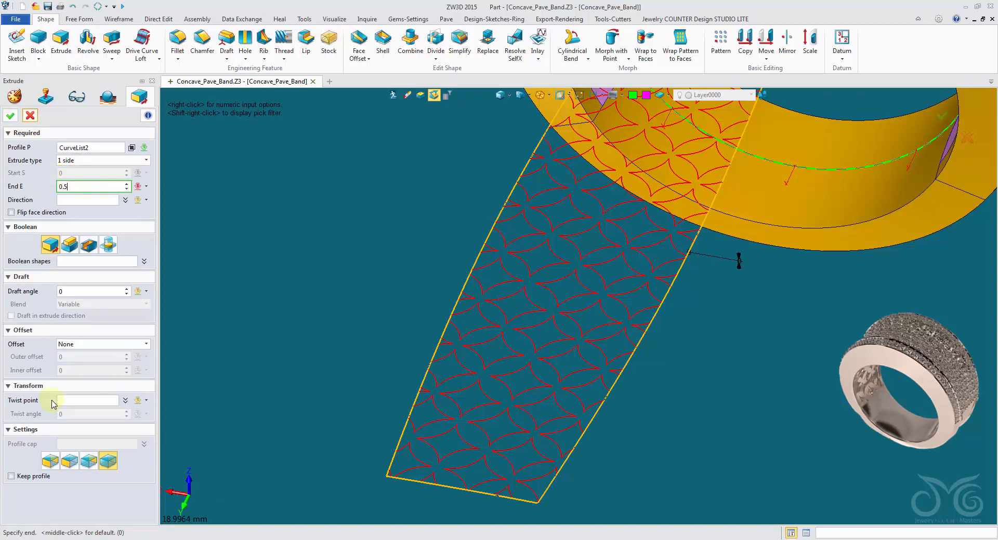
pyautogui.click(49, 460)
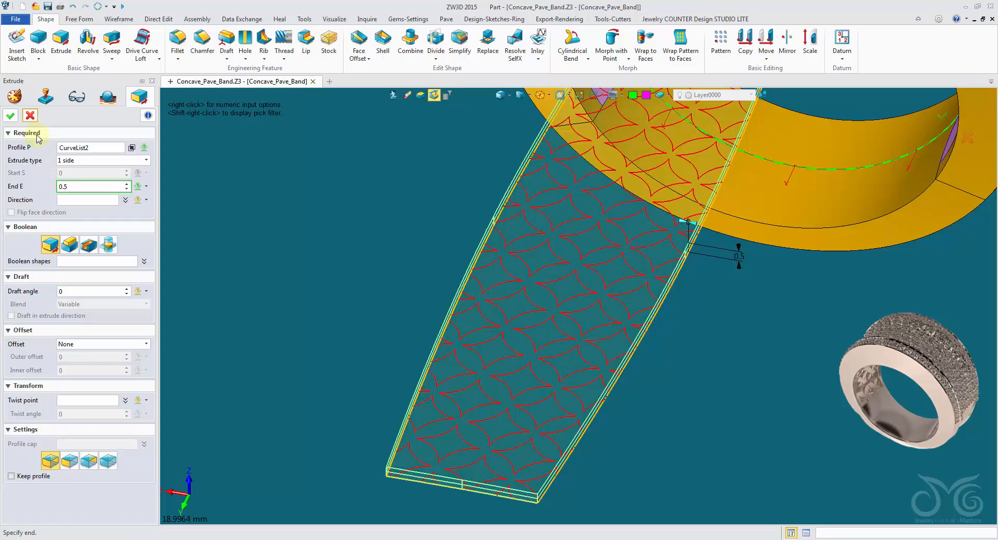
pyautogui.click(12, 115)
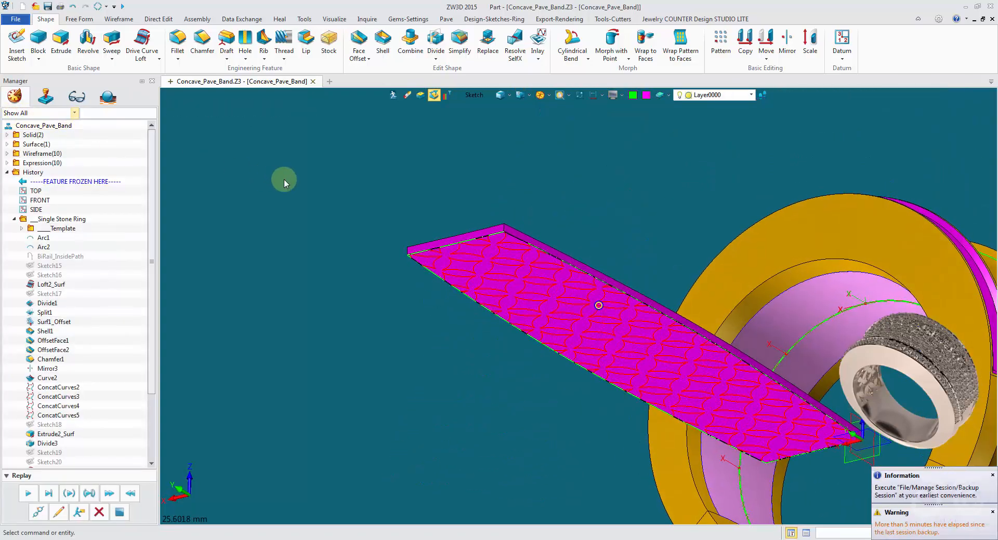
# Extrude the lattice pattern sketch symmetrically by 1 mm and subtract it from the flat strip to cut out the cells
pyautogui.click(62, 47)
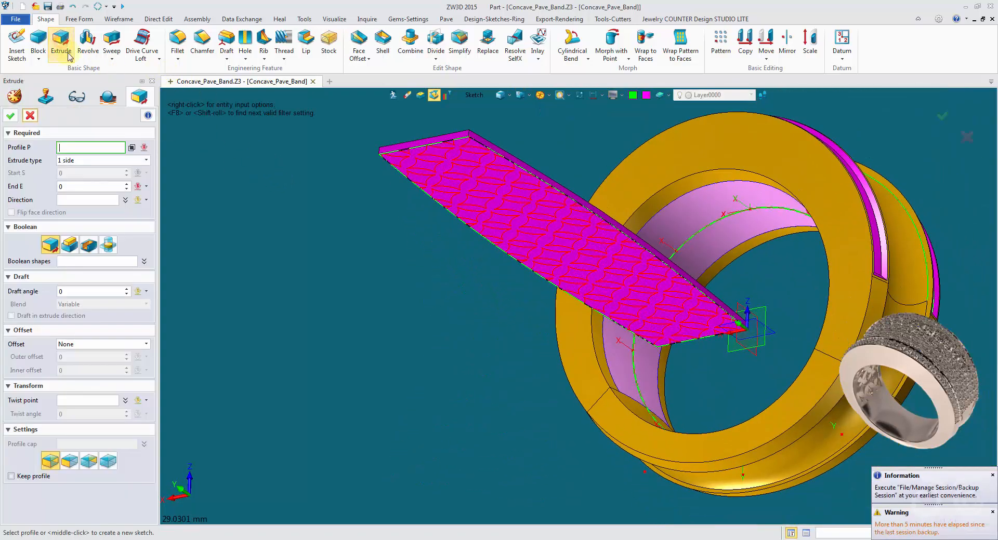
pyautogui.click(424, 184)
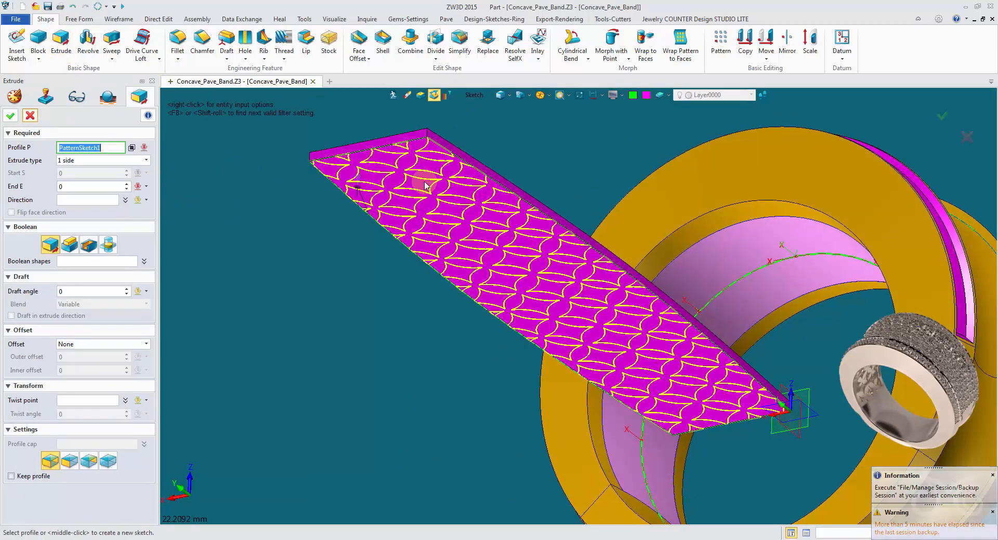
pyautogui.click(104, 160)
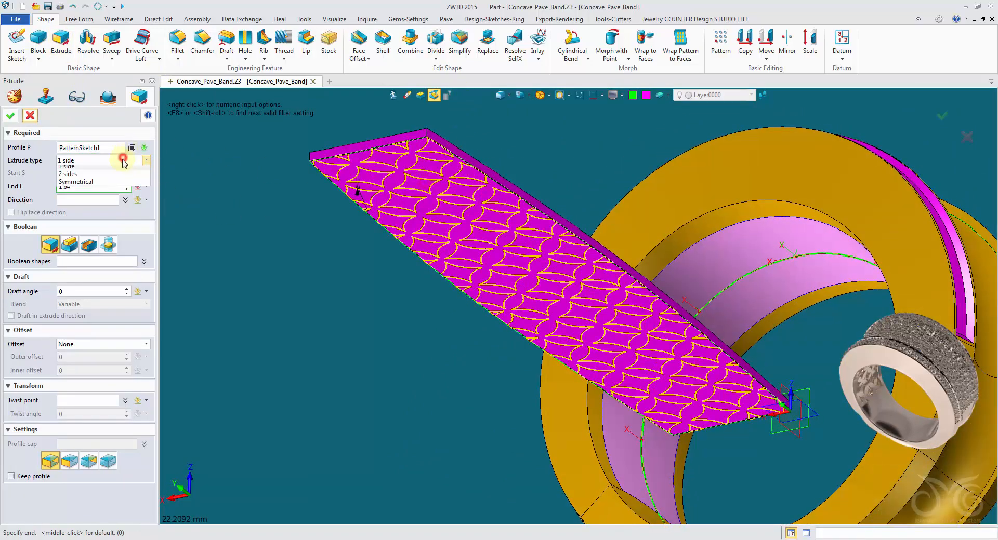
pyautogui.click(109, 186)
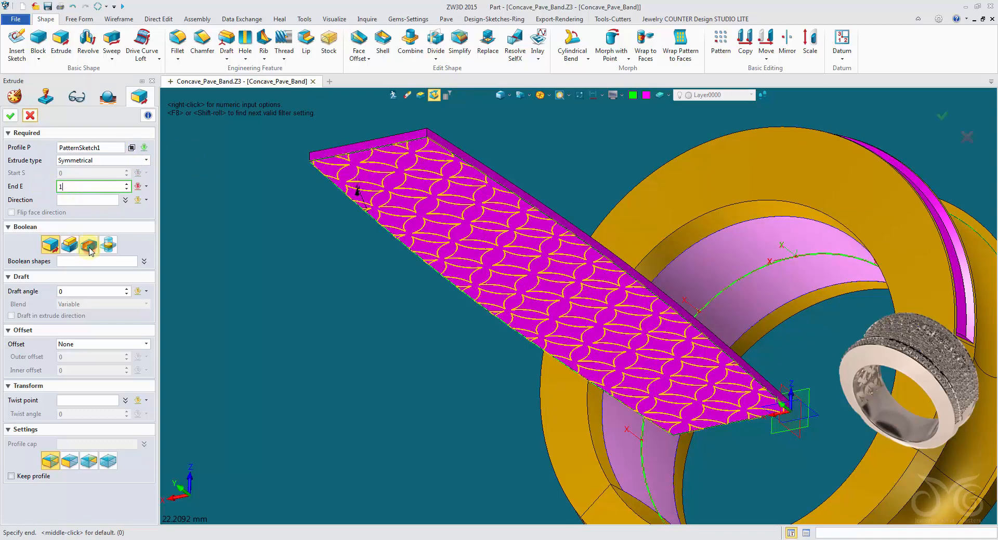
pyautogui.click(90, 246)
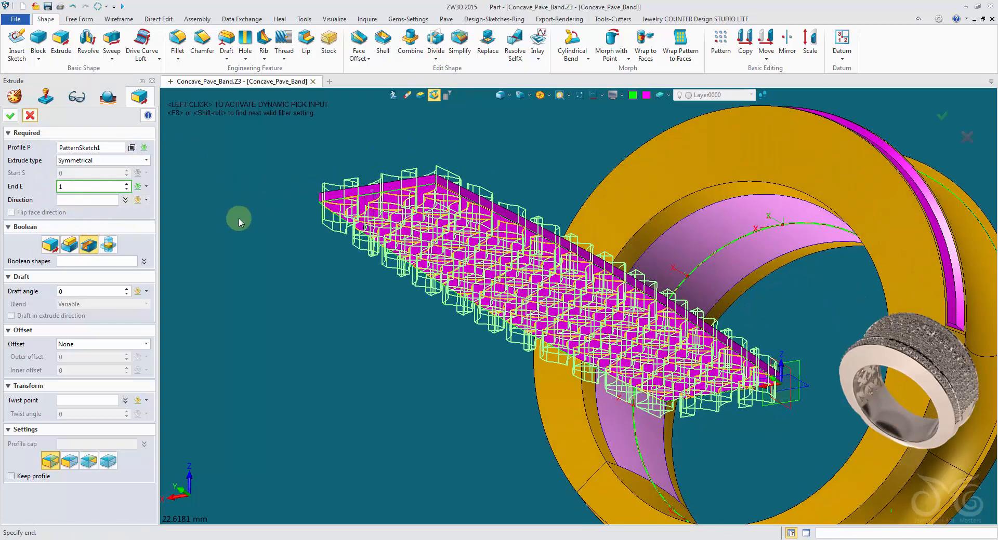
pyautogui.click(95, 260)
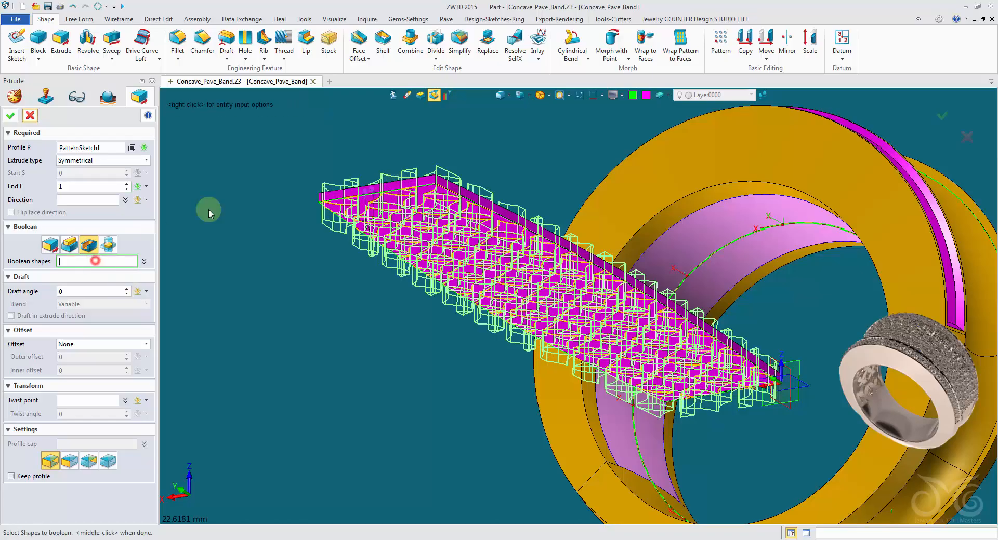
pyautogui.moveTo(418, 227); pyautogui.dragTo(401, 303, button='right')
pyautogui.click(369, 312)
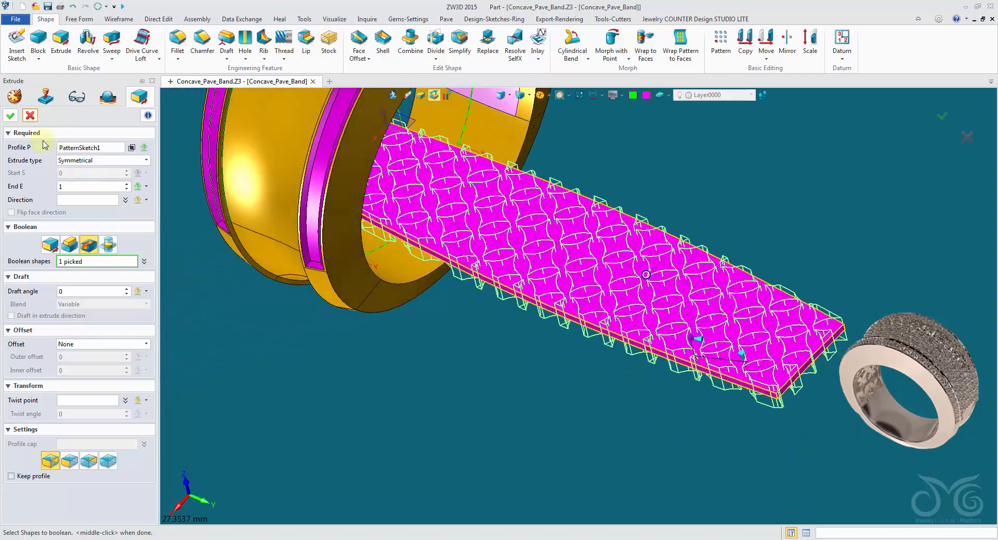
pyautogui.click(11, 116)
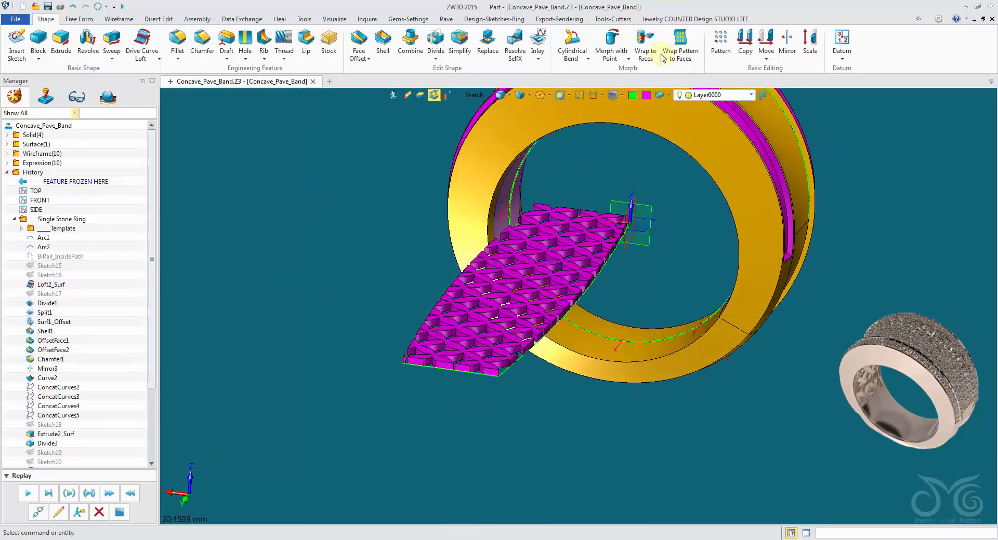
# Wrap the cut lattice strip onto the ring's inner face by refolding it, using the unfolded outline as the source
pyautogui.click(638, 41)
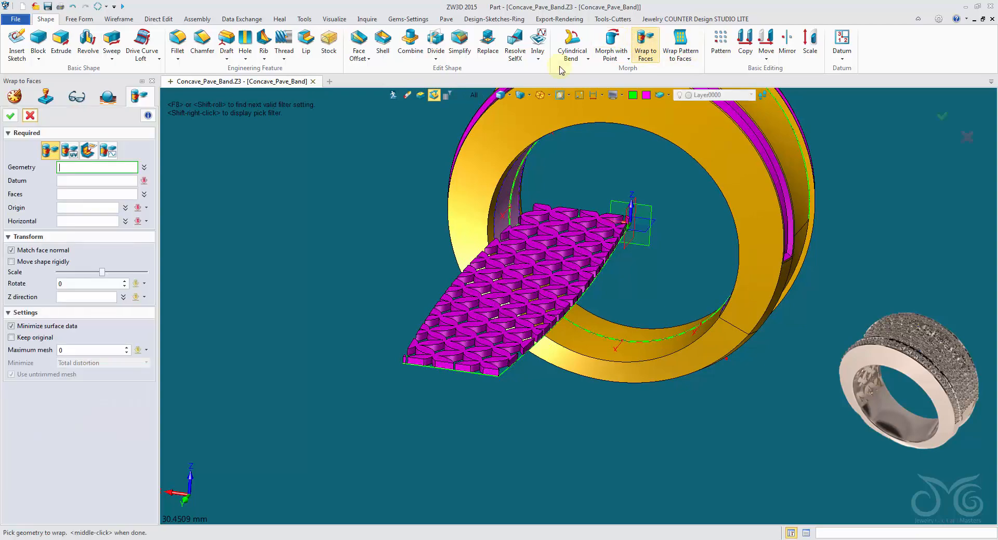
pyautogui.click(85, 152)
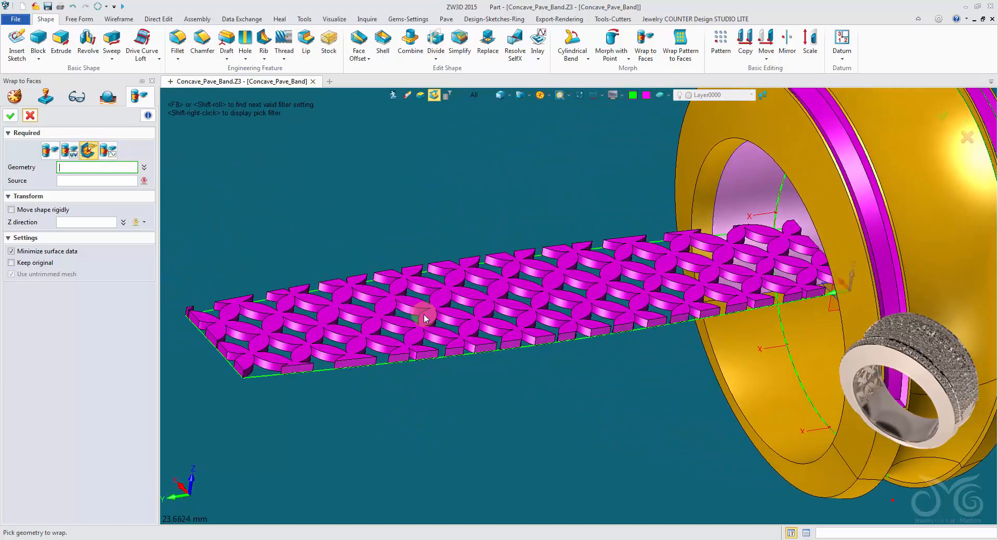
pyautogui.click(410, 320)
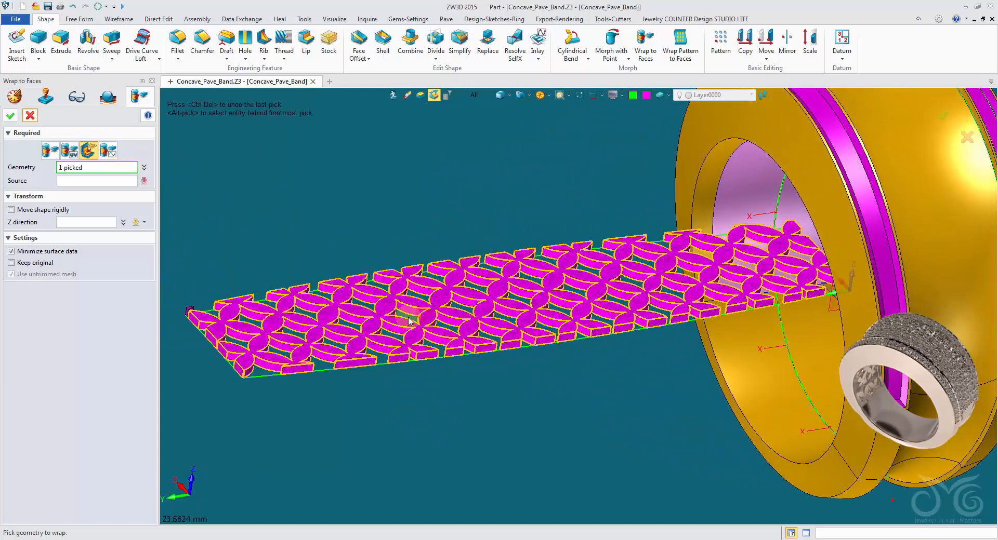
pyautogui.click(102, 182)
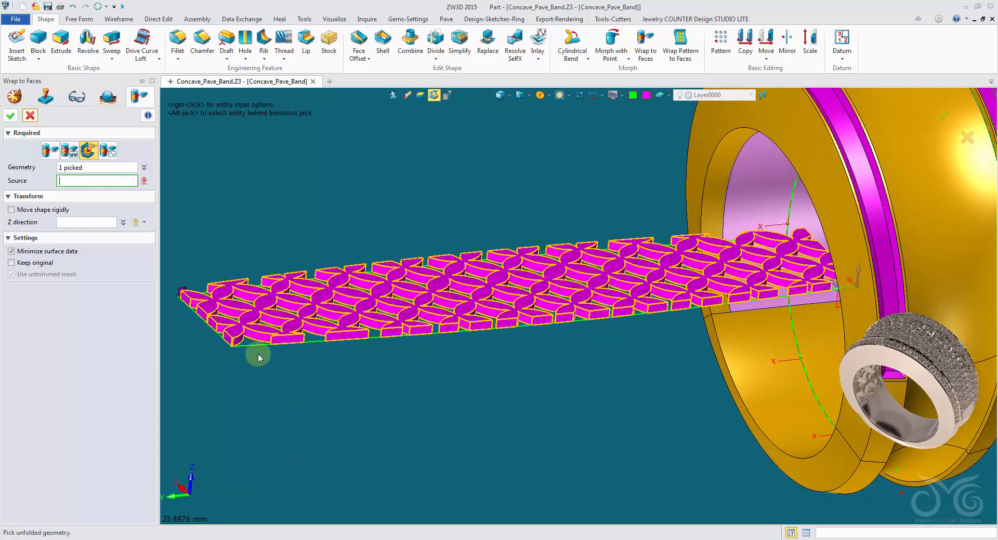
pyautogui.click(254, 350)
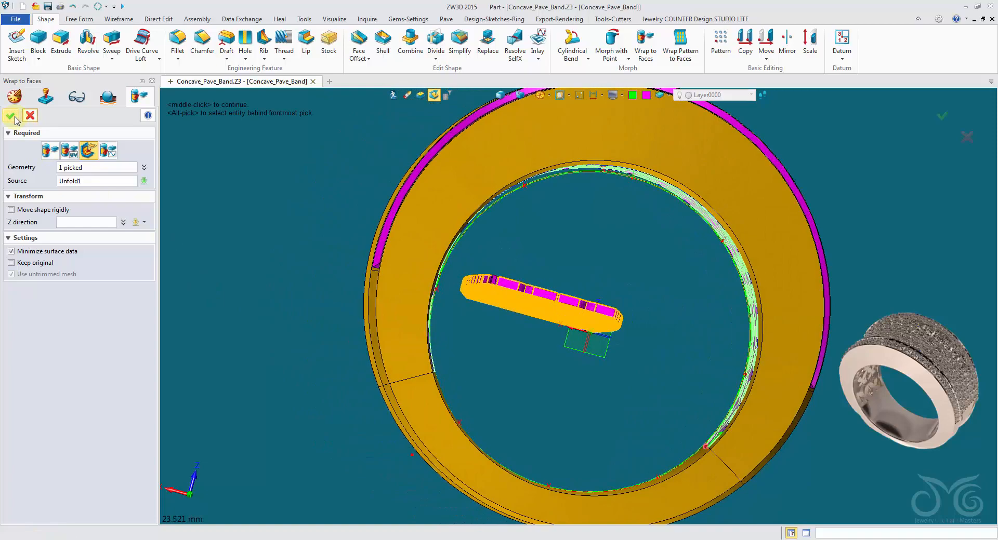
pyautogui.click(14, 119)
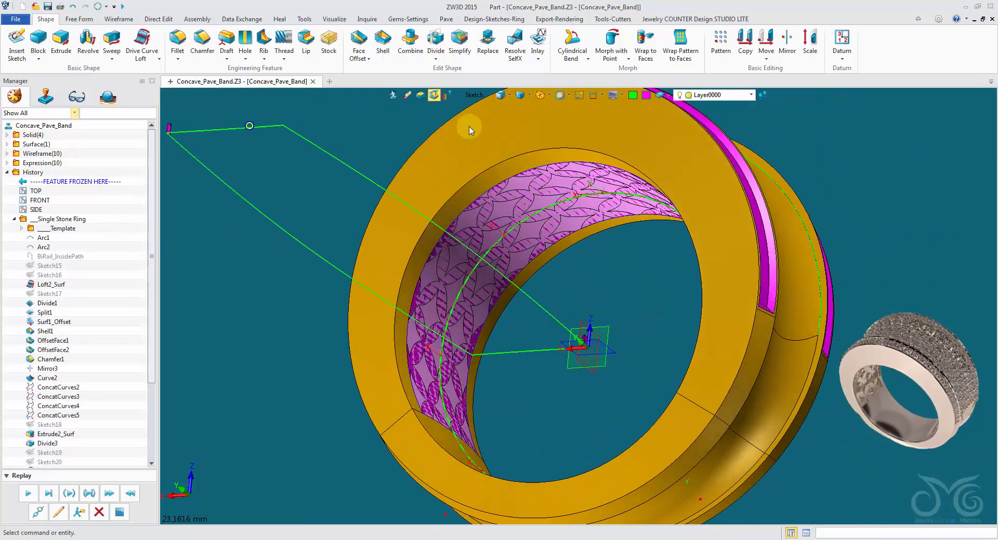
# Restrict picking to faces and delete the reference surface overlapping the lattice on the ring's inner side
pyautogui.click(472, 95)
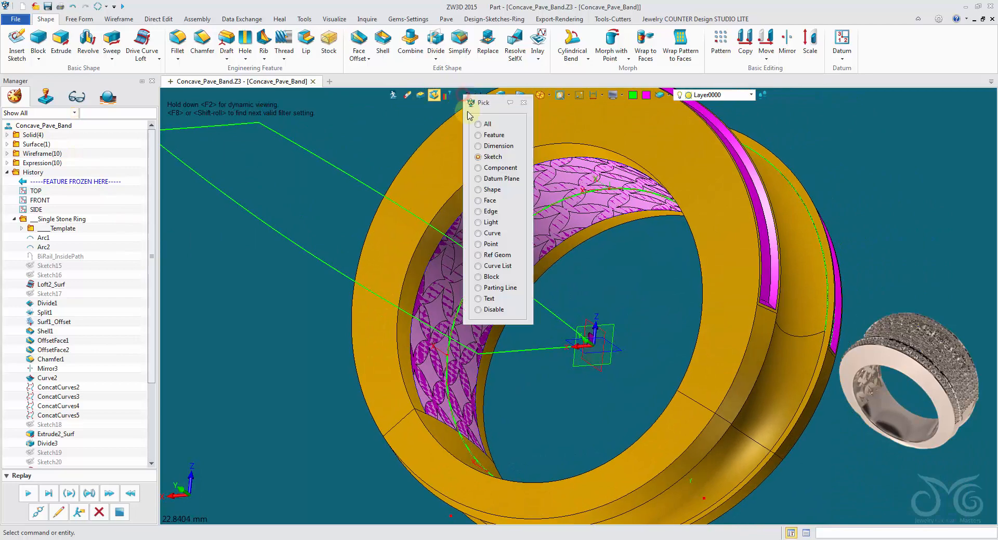
pyautogui.click(487, 201)
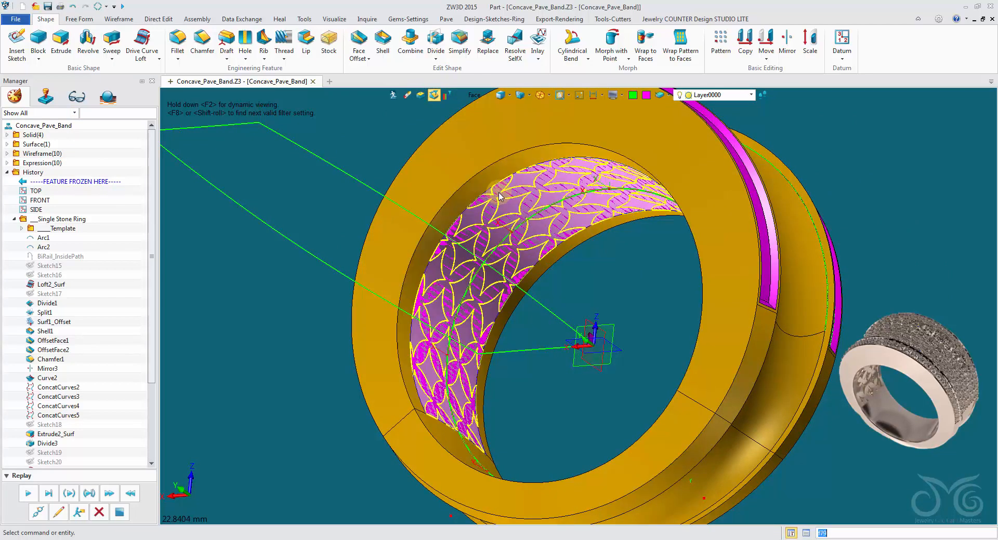
pyautogui.scroll(3, 507, 208)
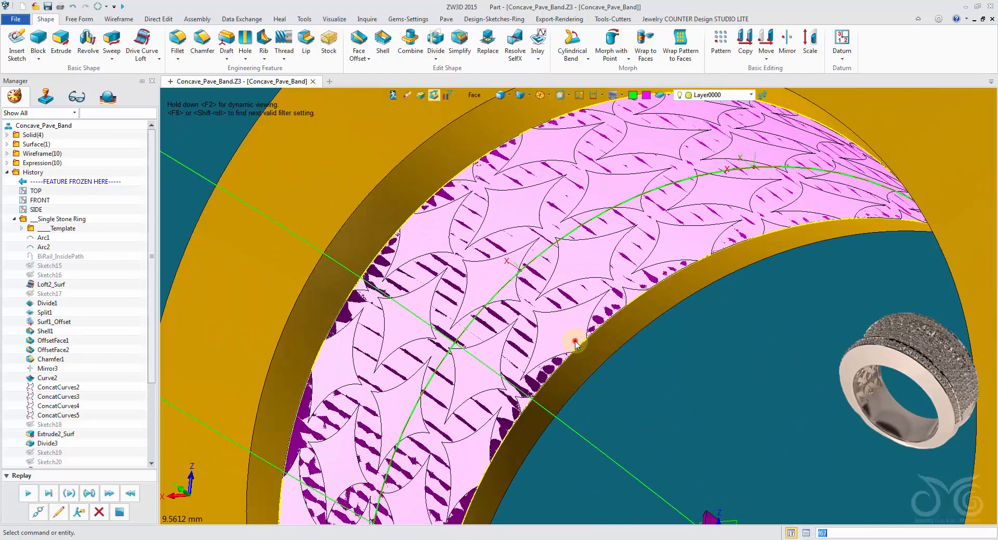
pyautogui.click(575, 343)
pyautogui.press('Delete')
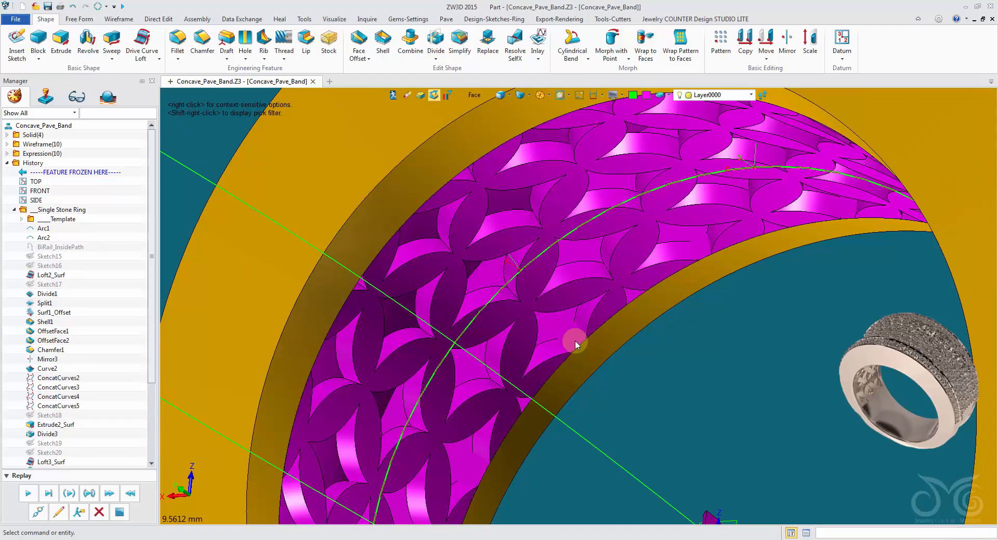
# Restrict picking to shapes and delete the small leftover solid at the far corner of the unfolded outline
pyautogui.scroll(-2, 575, 343)
pyautogui.moveTo(604, 362)
pyautogui.mouseDown(button='right')
pyautogui.moveTo(662, 375)
pyautogui.moveTo(573, 352)
pyautogui.moveTo(611, 363)
pyautogui.moveTo(615, 422)
pyautogui.moveTo(626, 360)
pyautogui.moveTo(812, 409)
pyautogui.moveTo(833, 403)
pyautogui.moveTo(828, 326)
pyautogui.moveTo(771, 292)
pyautogui.moveTo(576, 323)
pyautogui.moveTo(619, 334)
pyautogui.mouseUp(button='right')
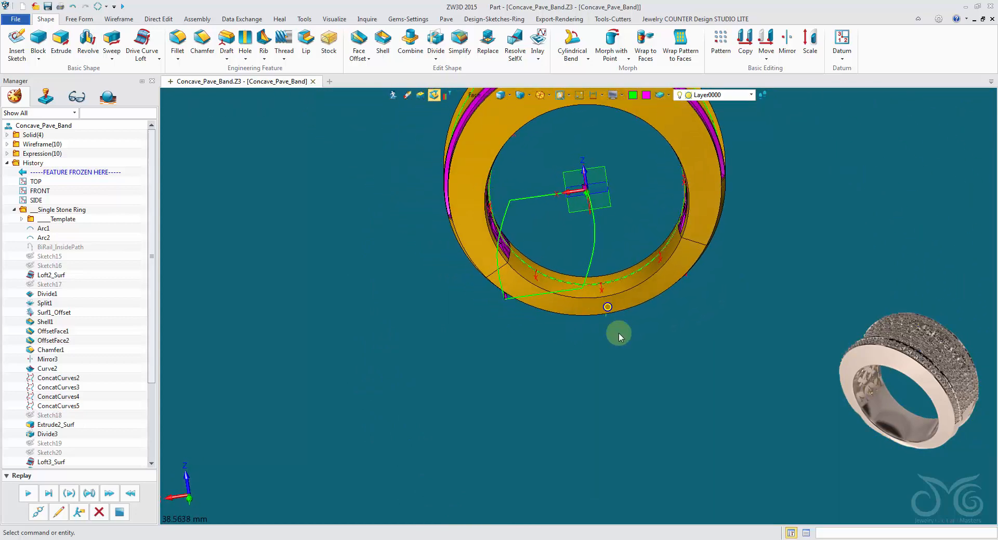
pyautogui.keyDown('shift'); pyautogui.rightClick(471, 100); pyautogui.keyUp('shift')
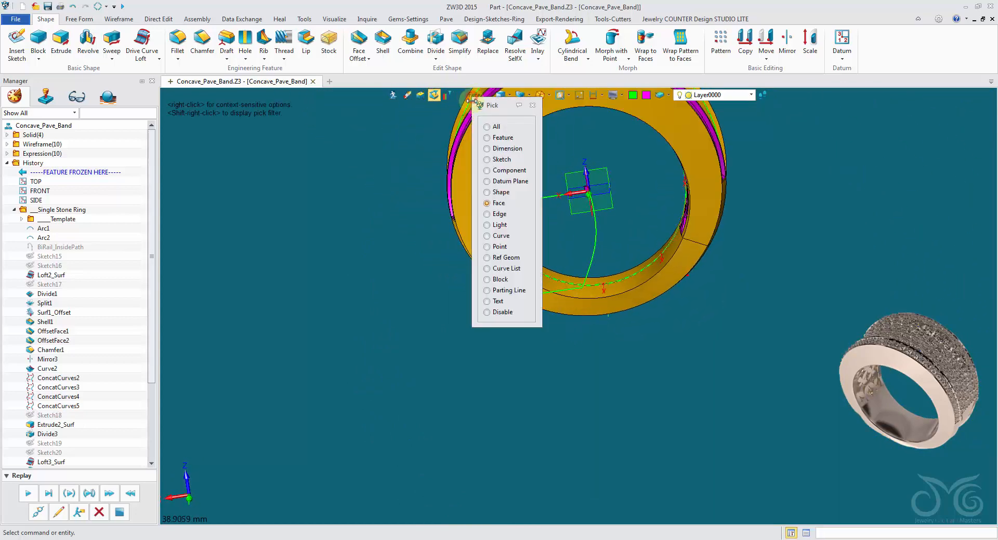
pyautogui.click(493, 192)
pyautogui.moveTo(494, 223)
pyautogui.mouseDown(button='right')
pyautogui.moveTo(502, 318)
pyautogui.moveTo(531, 378)
pyautogui.mouseUp(button='right')
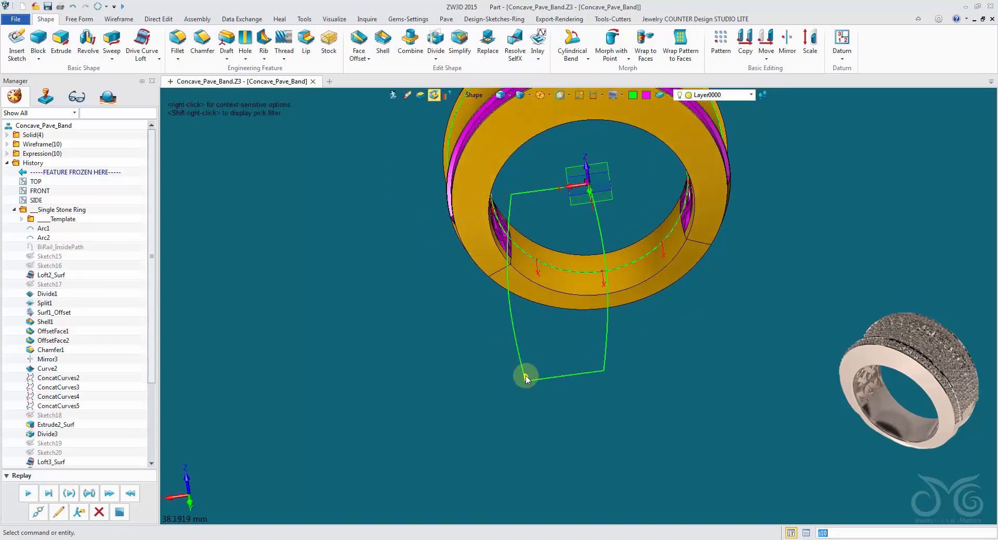
pyautogui.press('Delete')
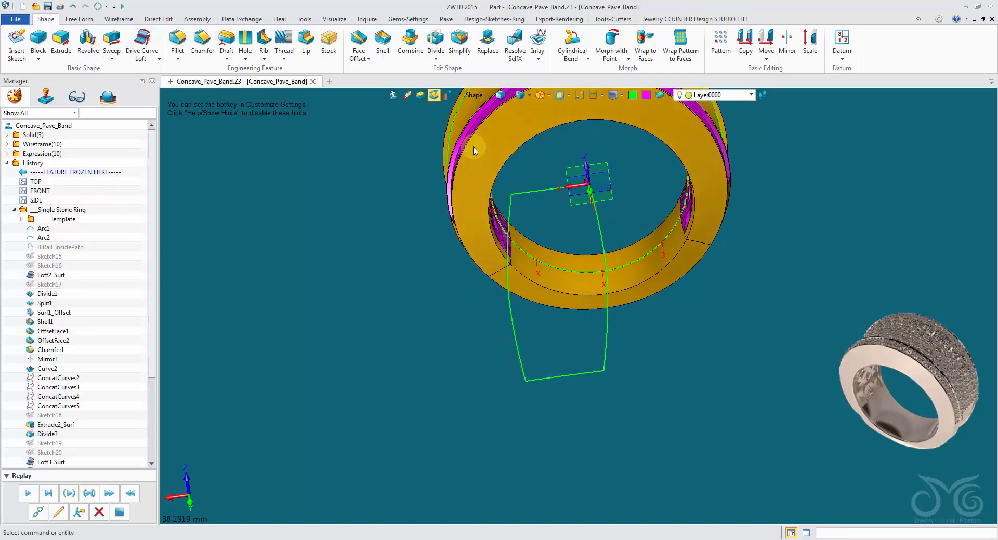
# Restrict picking to curves and delete the four curves of the unfolded outline
pyautogui.keyDown('shift'); pyautogui.rightClick(474, 102); pyautogui.keyUp('shift')
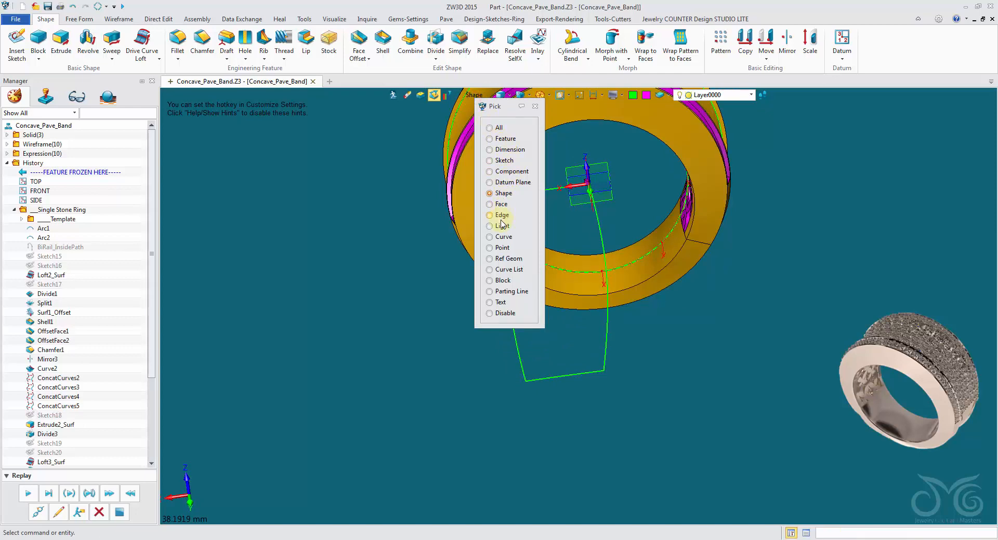
pyautogui.click(502, 237)
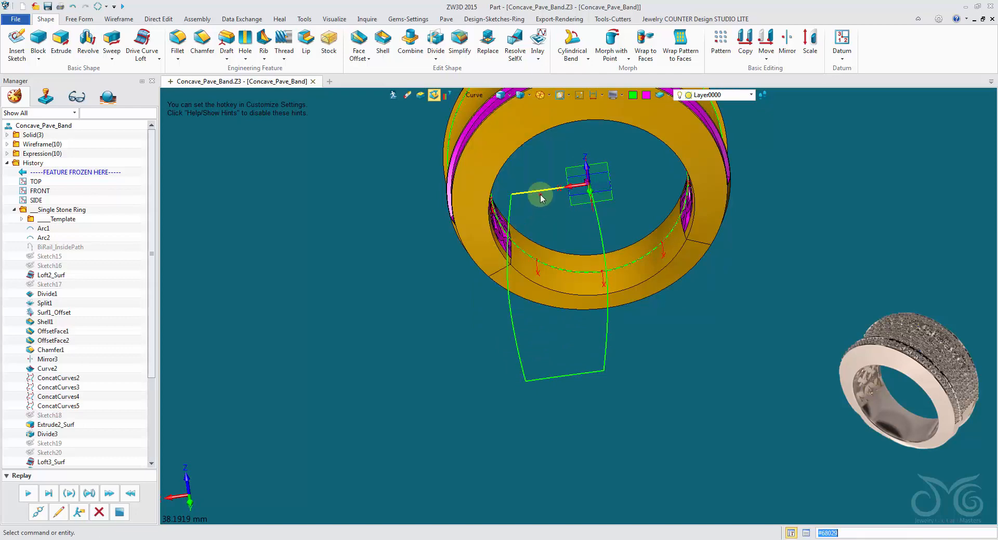
pyautogui.press('Delete')
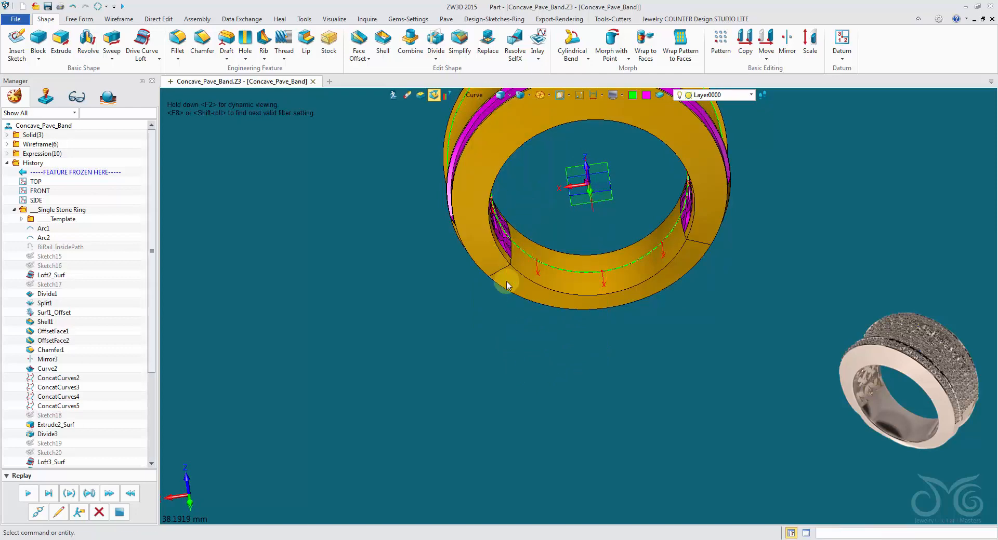
pyautogui.moveTo(508, 283); pyautogui.dragTo(393, 300, button='right')
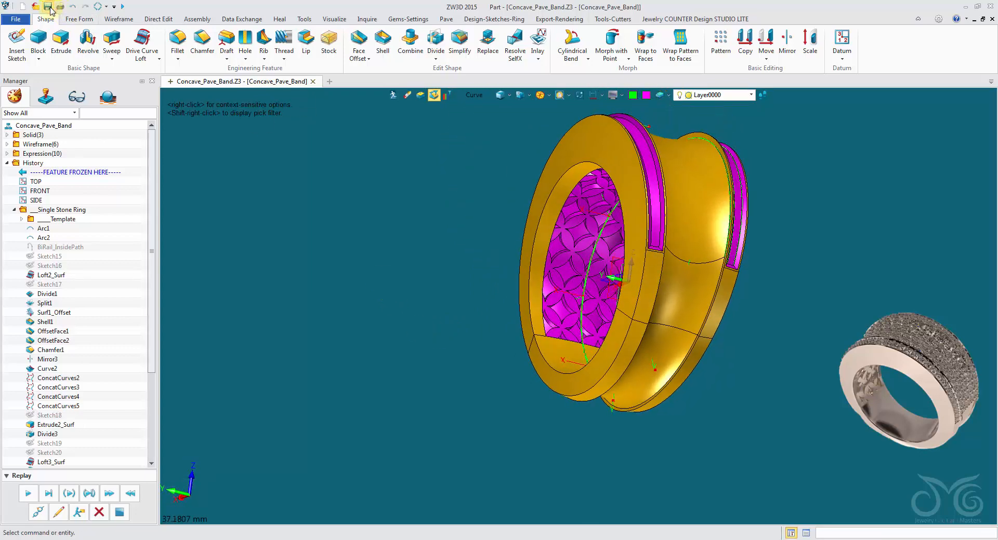
pyautogui.moveTo(454, 244); pyautogui.dragTo(352, 219, button='right')
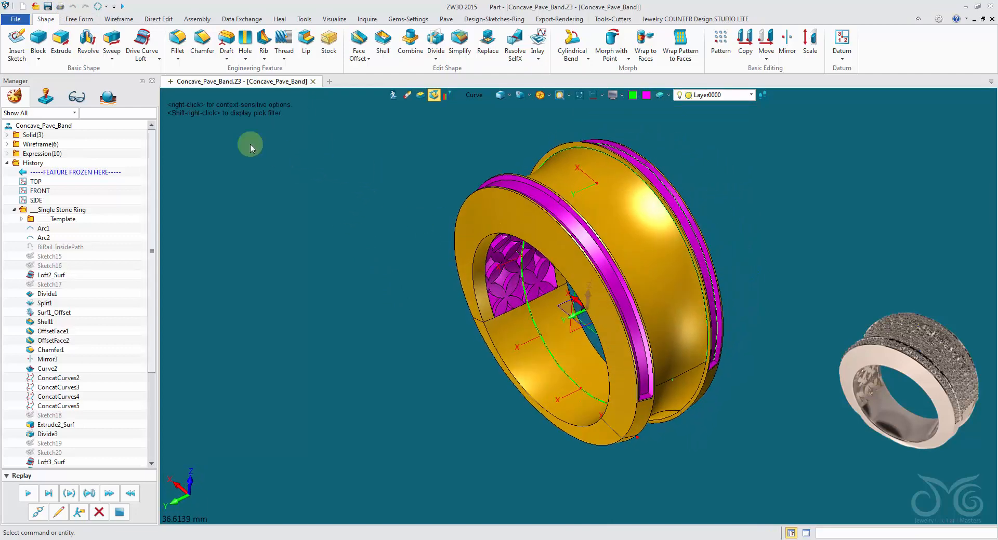